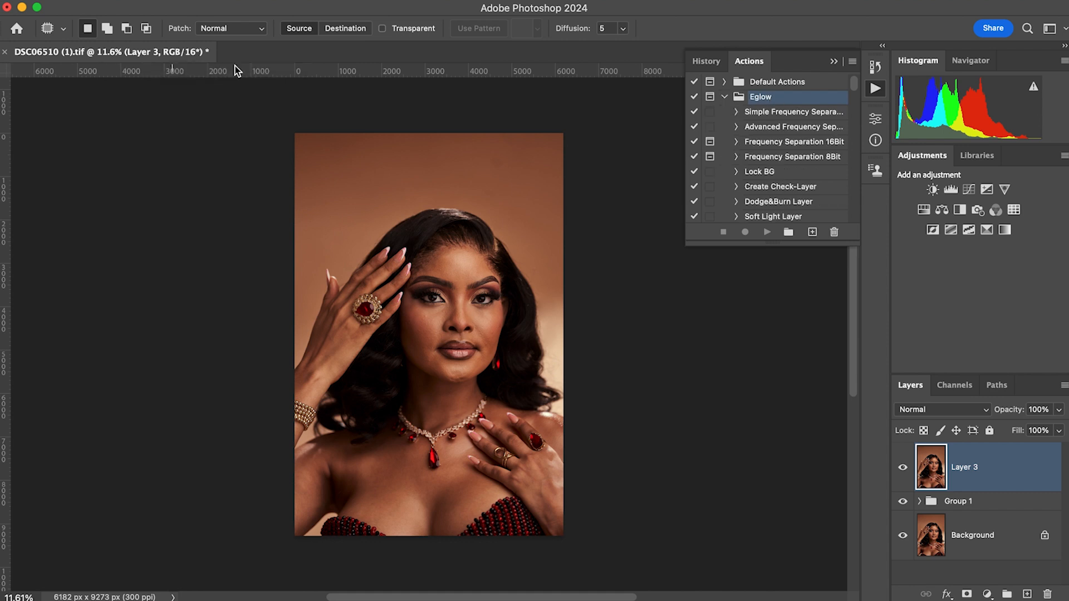
Apply a 10-pixel Gaussian Blur to the Low Frequency layer for the frequency separation
left_click(413, 379, "super")
left_click(861, 145)
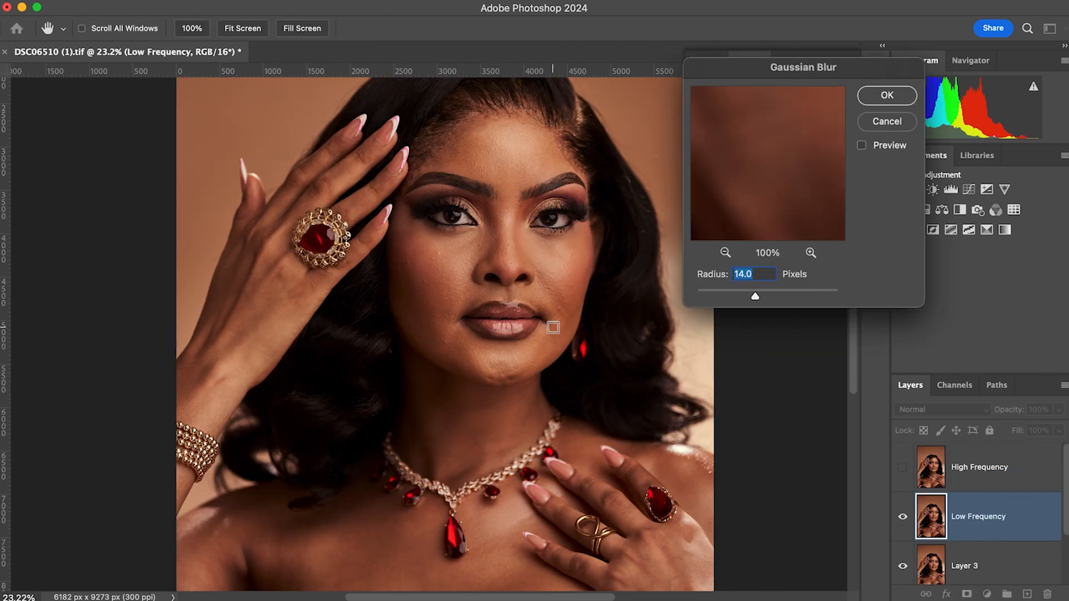
key("super+minus")
type("10")
key("Return")
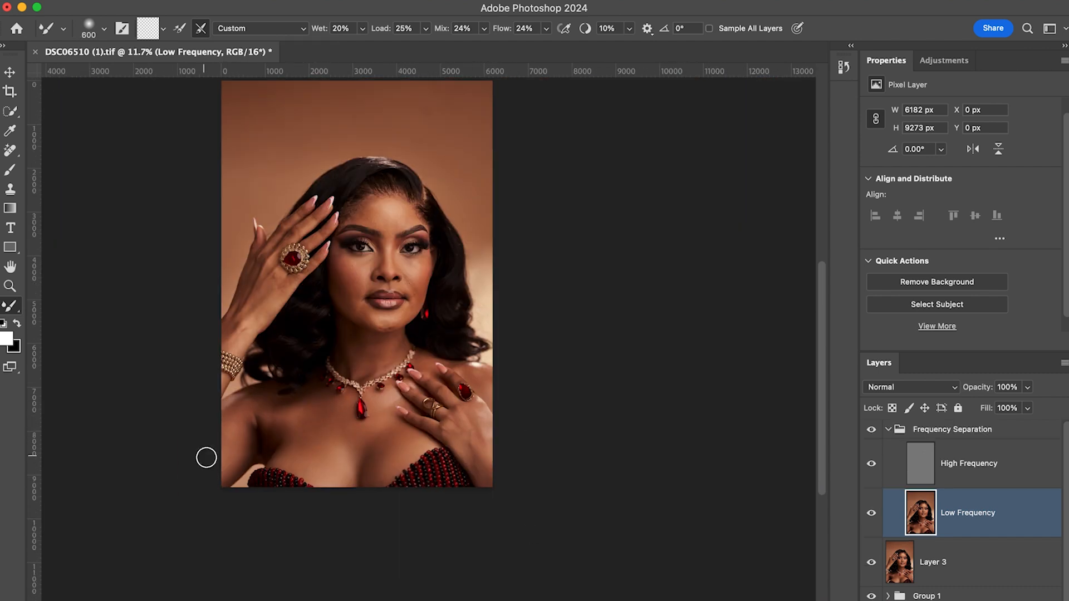
Blend the shoulder and chest tones on the Low Frequency layer with the Mixer Brush at about size 500
key("bracketright")
key("bracketright")
key("bracketright")
key("bracketright")
key("bracketright")
key("bracketleft")
key("bracketleft")
key("bracketleft")
key("bracketleft")
key("bracketleft")
key("bracketleft")
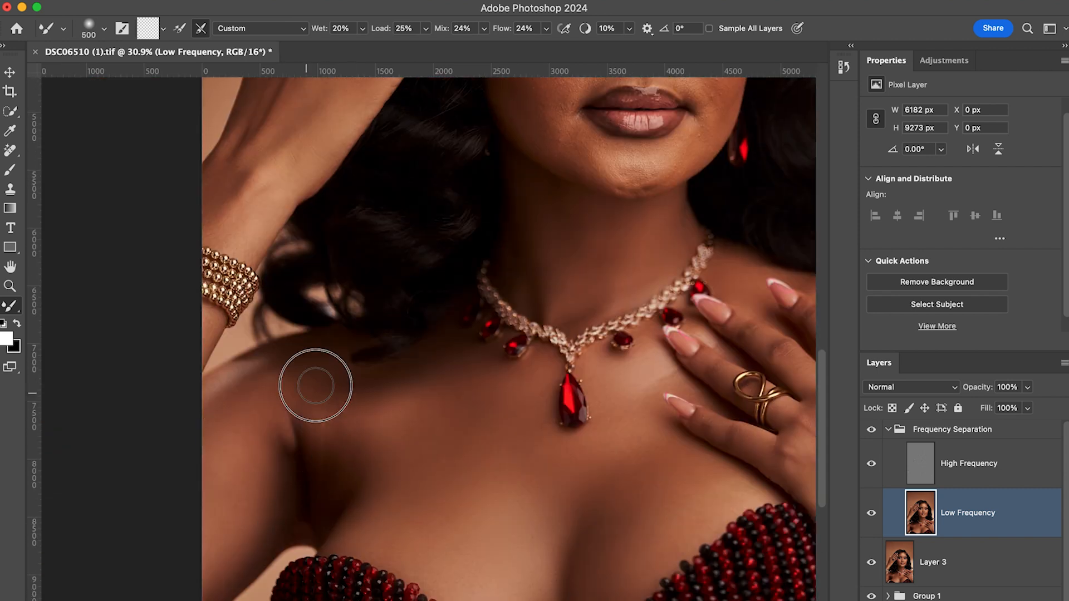
Smooth the raised hand and forearm on the Low Frequency layer with the Mixer Brush at size 300
scroll(334, 399, "up", 5)
key("bracketleft")
key("bracketleft")
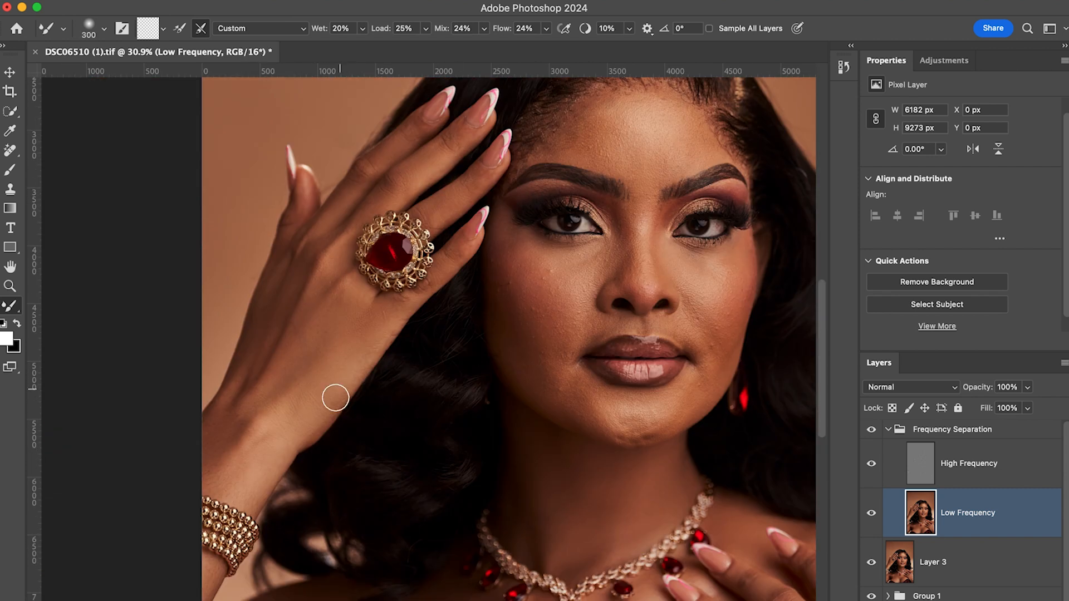
Enlarge the Mixer Brush and blend the broad skin areas of the body on the Low Frequency layer
scroll(443, 383, "down", 5)
key("bracketright")
key("bracketright")
key("bracketright")
key("bracketright")
key("bracketright")
key("bracketright")
key("bracketright")
key("bracketright")
scroll(652, 384, "up", 1)
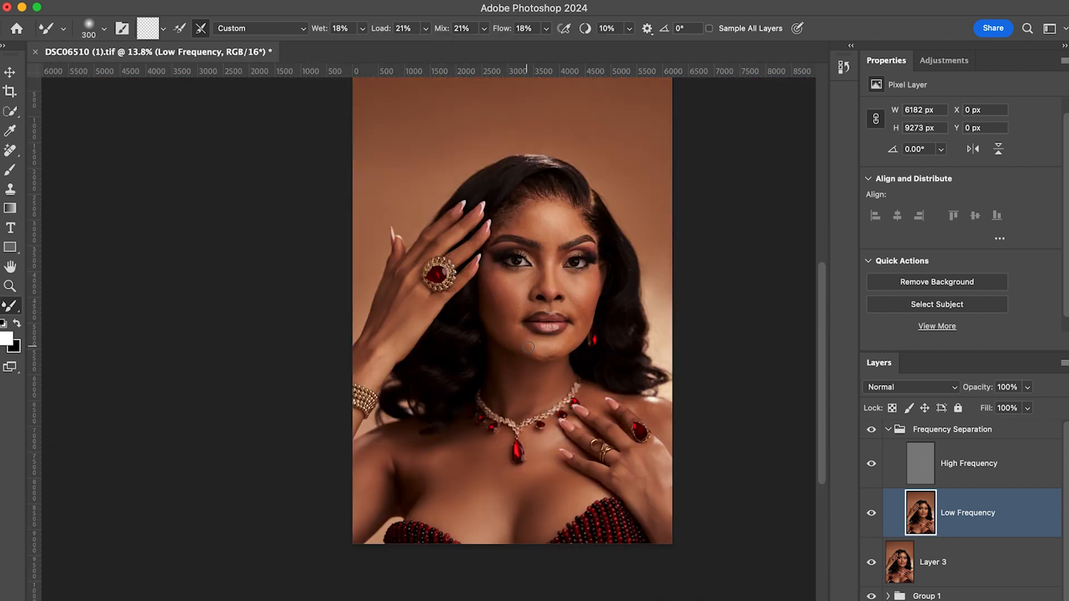
Blend the chin and face tones on the Low Frequency layer with a smaller Mixer Brush at 18% wet and 18% flow
key("bracketleft")
key("bracketleft")
scroll(508, 288, "up", 2)
key("bracketright")
scroll(574, 356, "down", 2)
scroll(518, 373, "left", 2)
key("bracketright")
Clone clean skin texture over facial blemishes on the High Frequency layer with the Clone Stamp
key("s")
scroll(625, 243, "up", 8)
left_click(1012, 482)
scroll(442, 299, "down", 5)
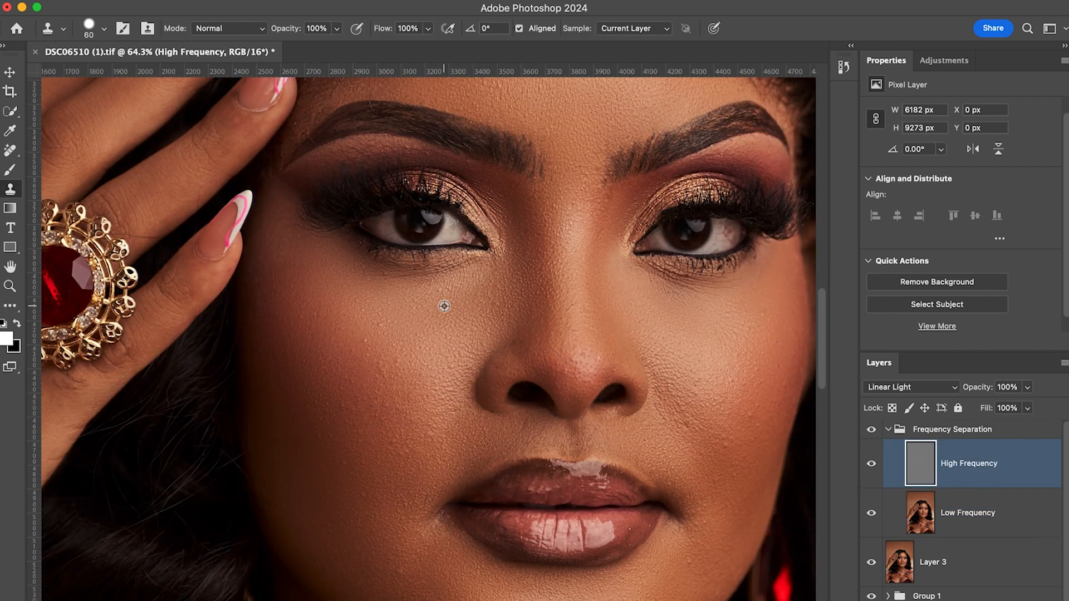
scroll(664, 406, "up", 7)
left_click(586, 116, "alt")
left_click(275, 338)
key("bracketleft")
key("bracketleft")
Clean up texture around the hairline and the remaining skin on the High Frequency layer with a larger Clone Stamp
scroll(599, 215, "up", 6)
key("bracketright")
key("bracketright")
key("bracketright")
key("bracketright")
key("bracketright")
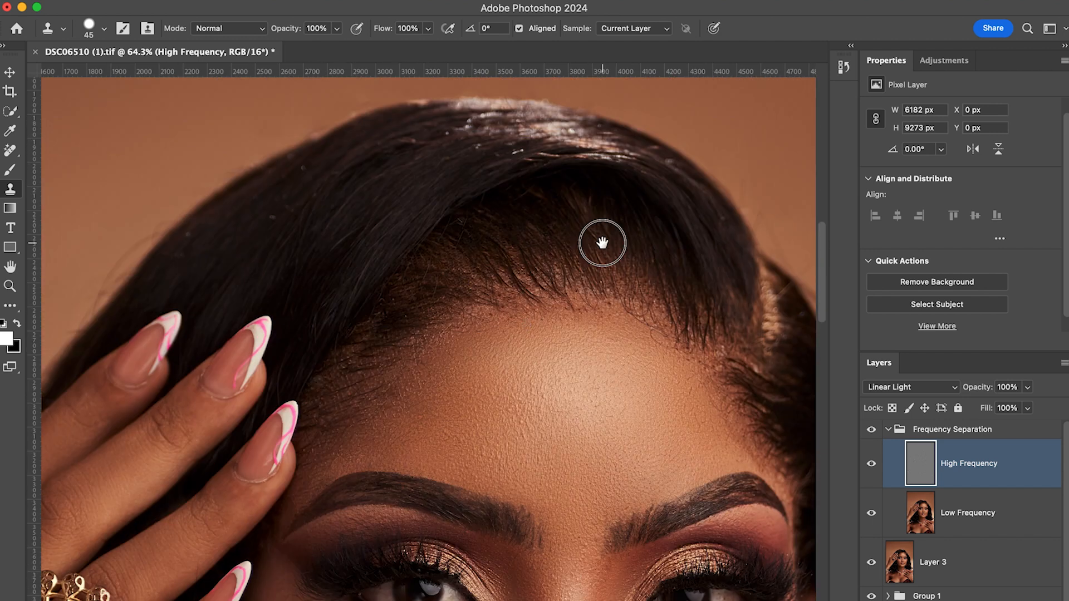
scroll(574, 490, "down", 6)
scroll(522, 500, "down", 10)
scroll(521, 500, "right", 7)
scroll(522, 500, "up", 5)
scroll(522, 500, "down", 5)
Return to the Low Frequency layer and blend the facial tones with the Mixer Brush at sizes 175 to 300
left_click(959, 517)
key("b")
scroll(456, 308, "down", 1)
scroll(457, 268, "down", 1)
key("bracketleft")
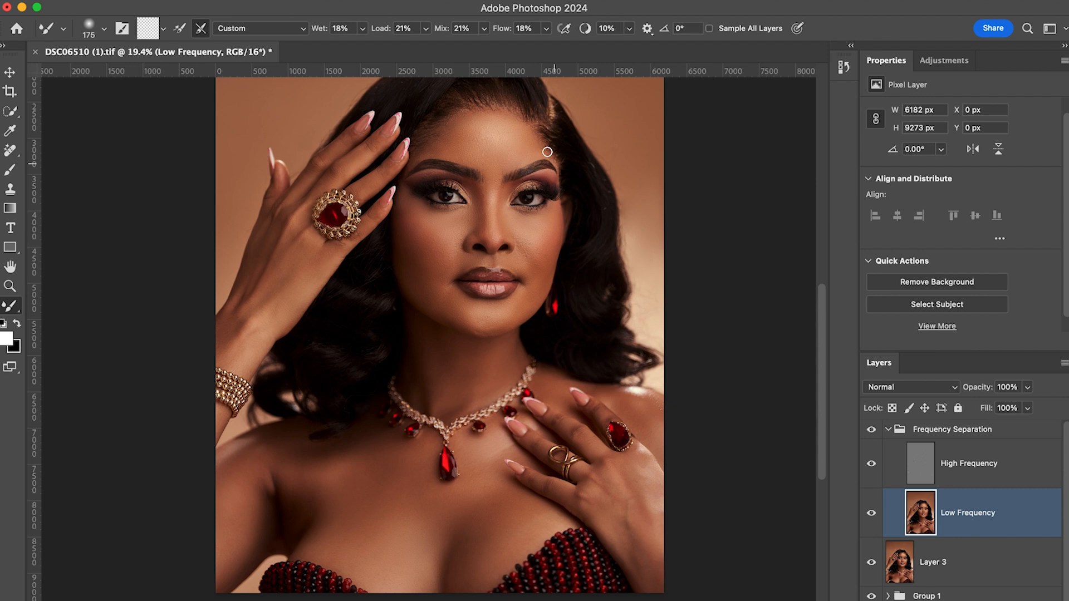
scroll(439, 111, "up", 1)
scroll(439, 111, "right", 1)
key("bracketright")
key("bracketright")
key("bracketright")
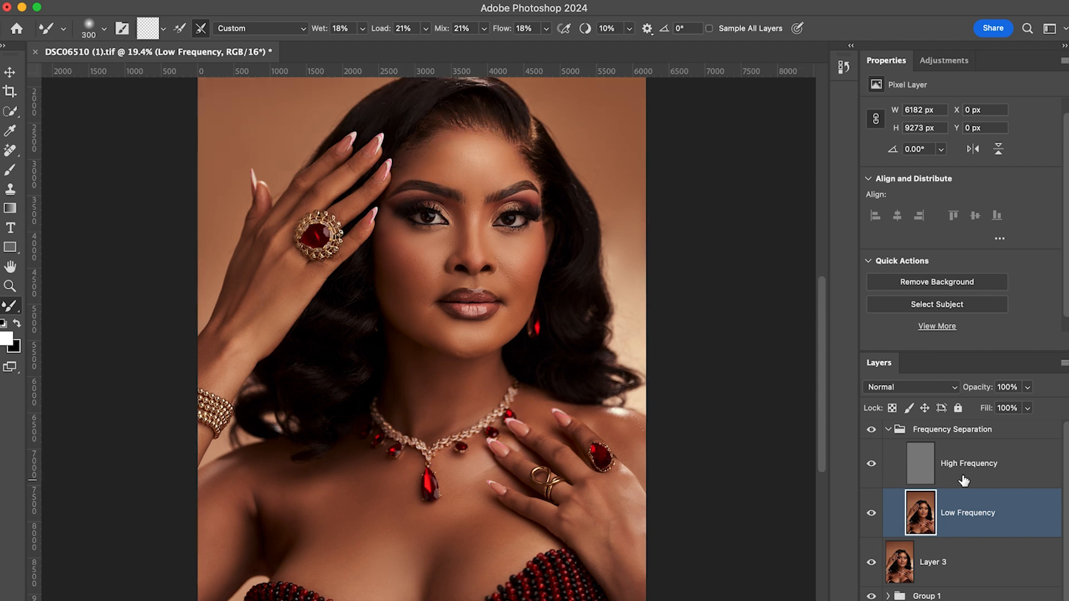
Blend the chest skin on the Low Frequency layer with the Mixer Brush at size 600
scroll(521, 220, "up", 1)
scroll(452, 222, "down", 5)
key("bracketright")
key("bracketright")
key("bracketright")
key("bracketright")
key("bracketright")
key("bracketright")
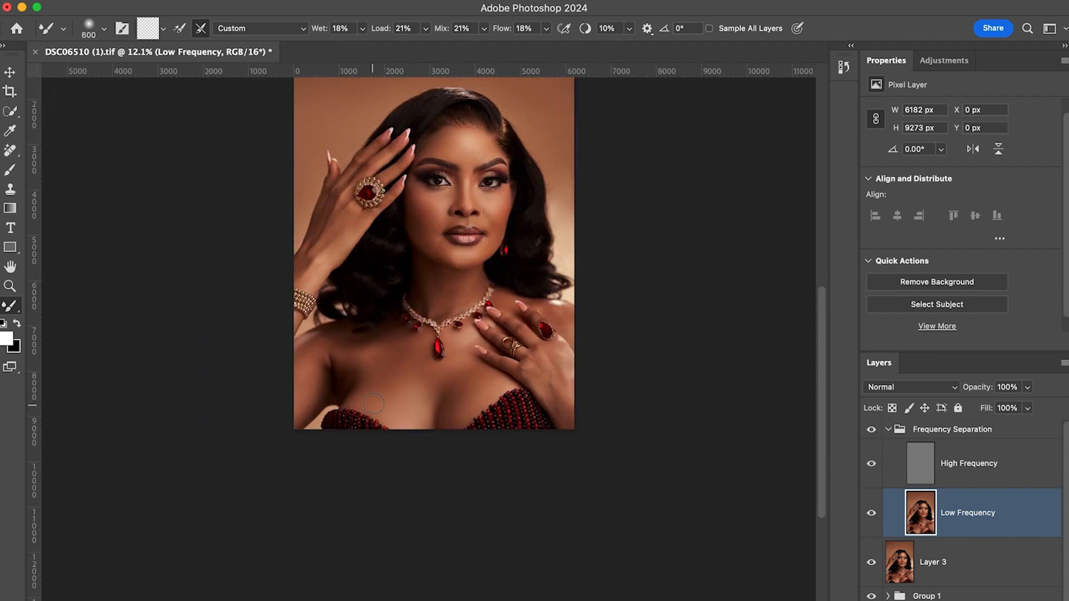
Shrink the Mixer Brush and refine the smaller facial skin transitions on the Low Frequency layer
key("bracketleft")
key("bracketleft")
key("bracketleft")
key("bracketleft")
key("bracketleft")
key("bracketleft")
key("bracketleft")
key("bracketleft")
key("bracketleft")
key("bracketleft")
key("bracketleft")
scroll(551, 384, "up", 5)
scroll(568, 372, "up", 8)
scroll(535, 351, "down", 4)
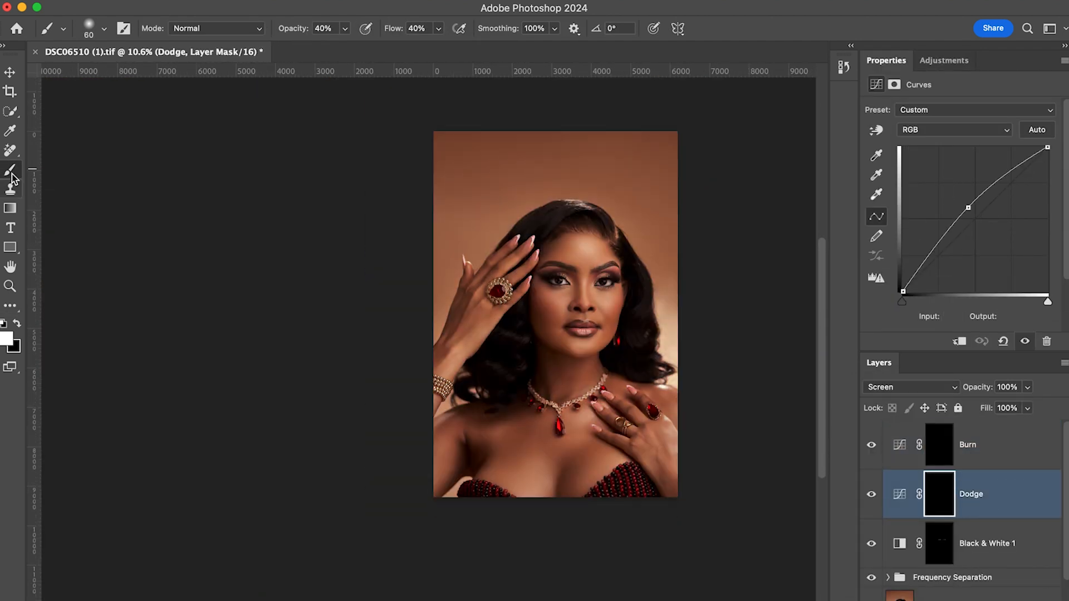
Brush highlights into the Dodge layer mask at 40% opacity and flow, and select the Burn layer's mask
scroll(596, 261, "up", 3)
left_click(938, 443)
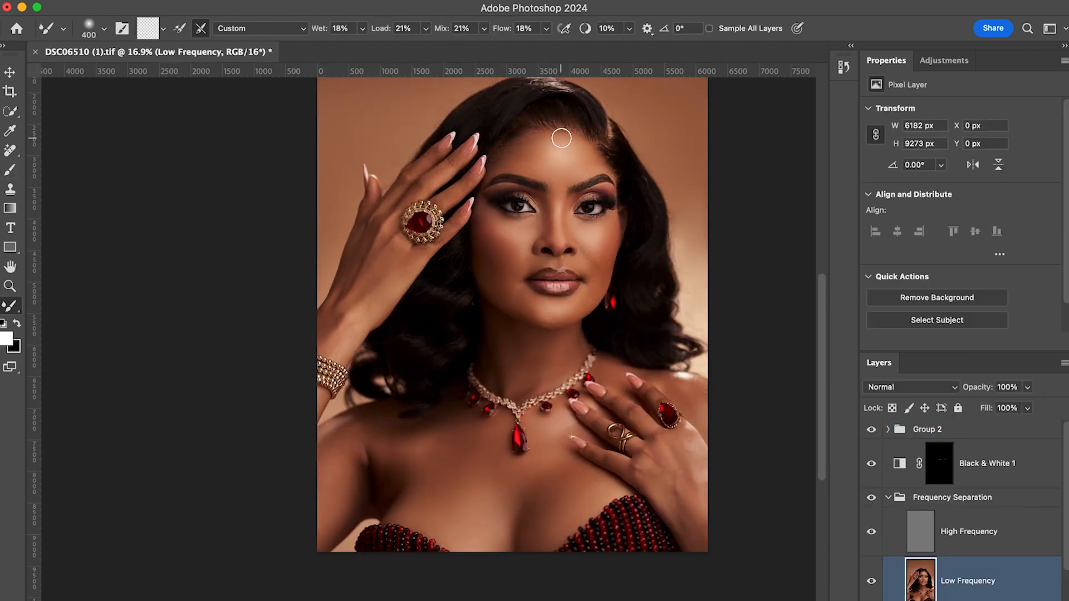
Even out the forehead and cheek tones on the Low Frequency layer with the Mixer Brush
key("bracketleft")
key("bracketleft")
key("bracketleft")
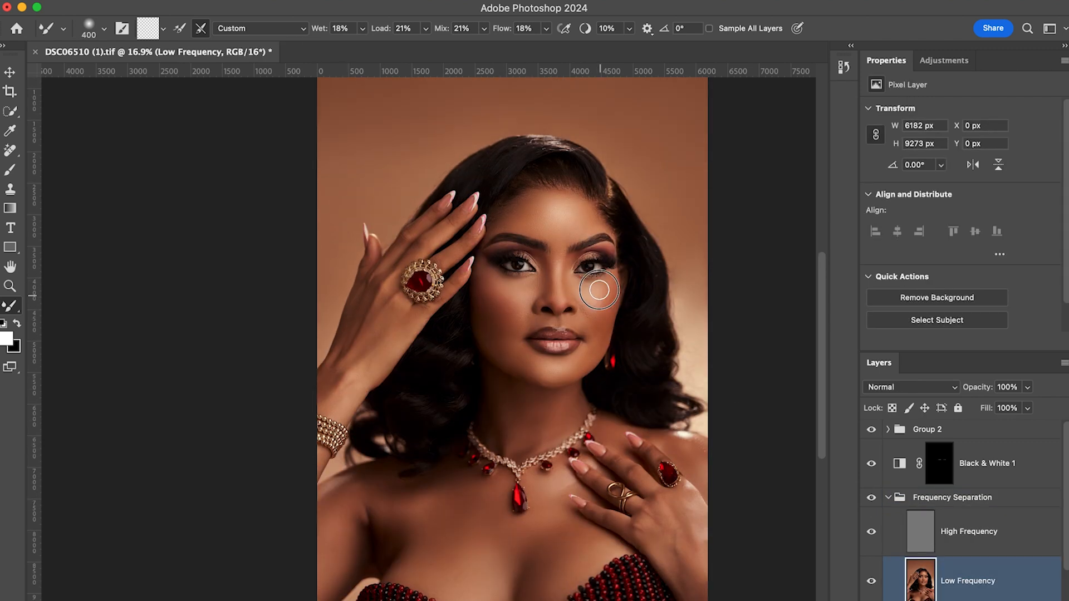
scroll(604, 287, "up", 5)
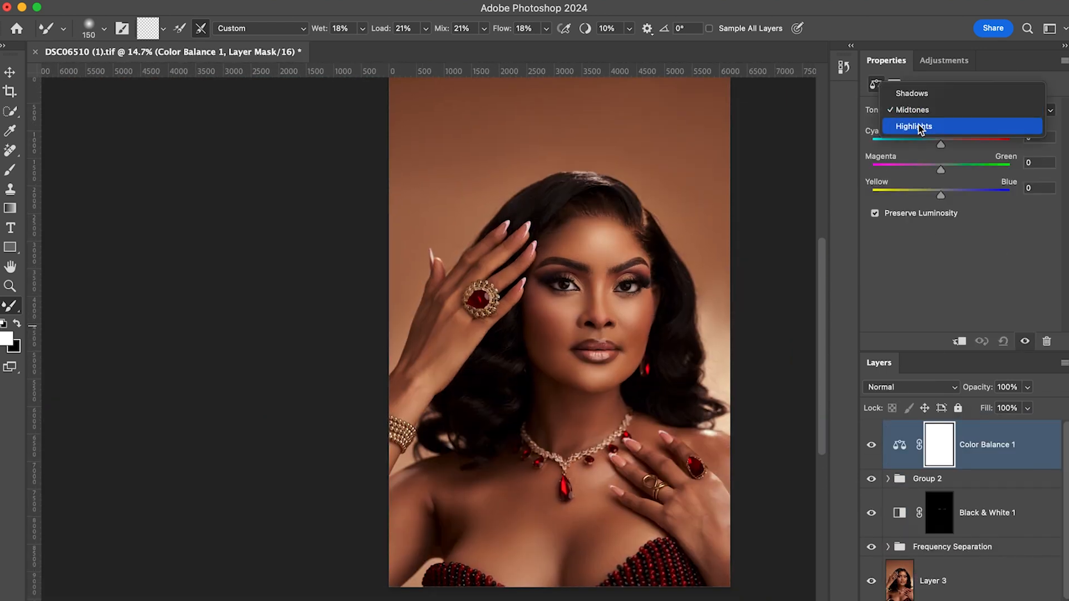
Set the tone range of the Color Balance 1 adjustment to Midtones
left_click(911, 109)
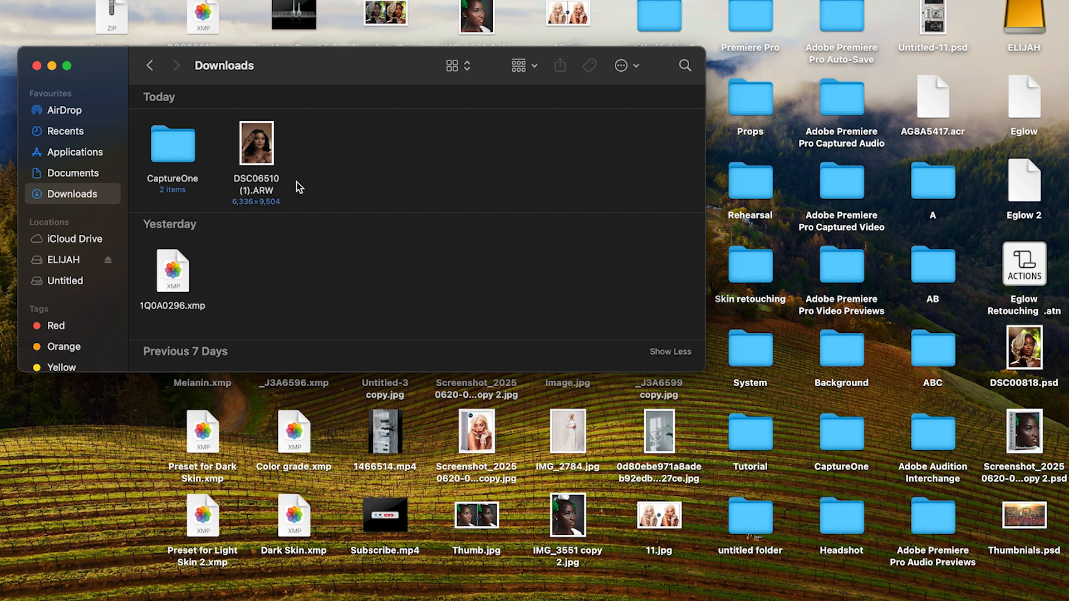
Preview DSC06510 (1).ARW in the Downloads folder and open it in Capture One with the Untitled Session
left_click(259, 166)
key("space")
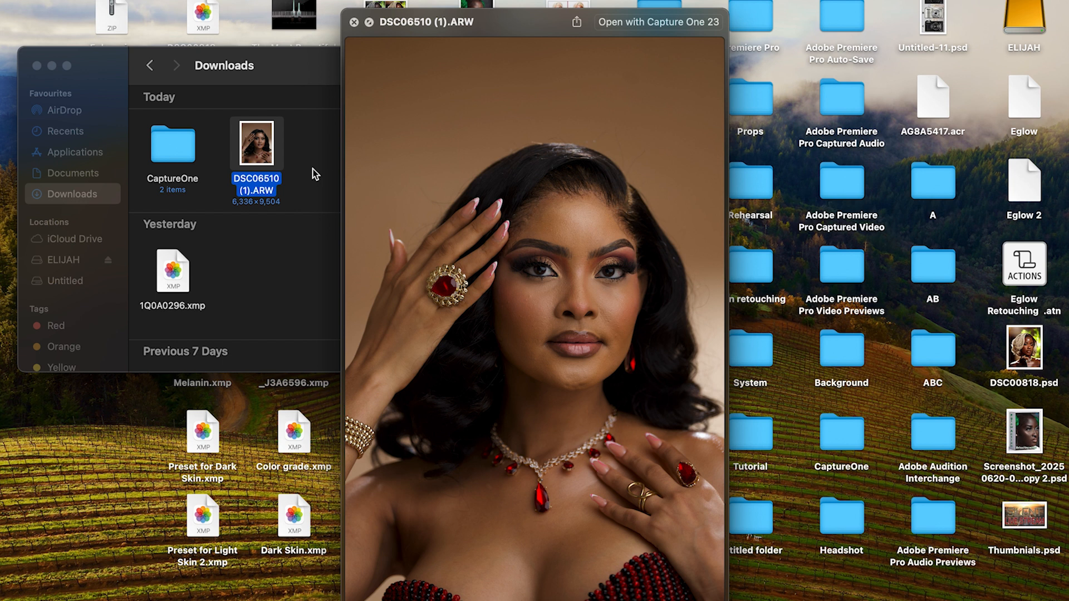
key("space")
scroll(255, 158, "down", 1)
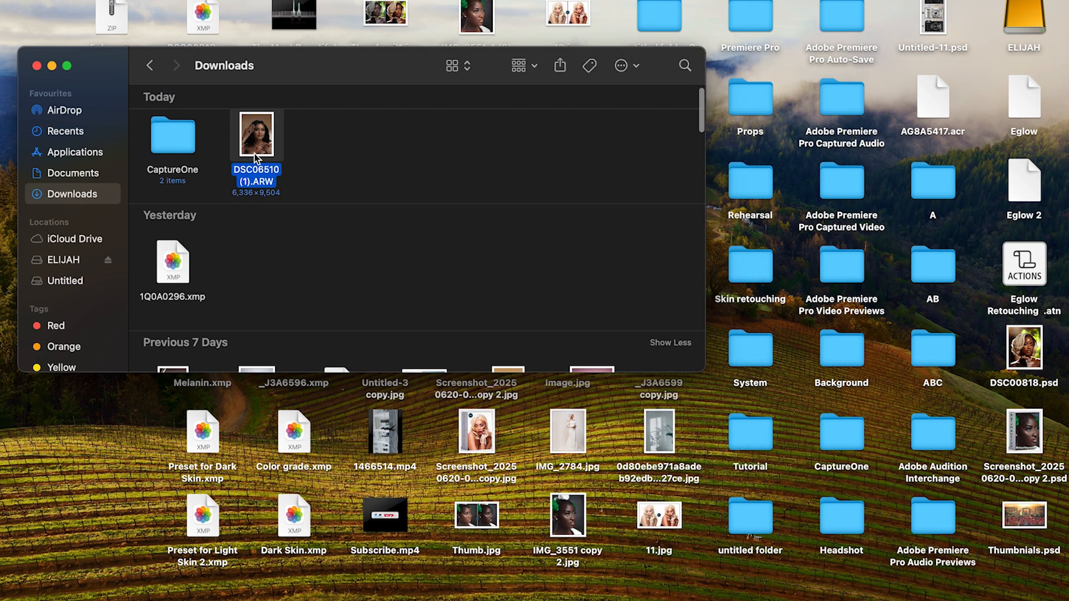
double_click(258, 137)
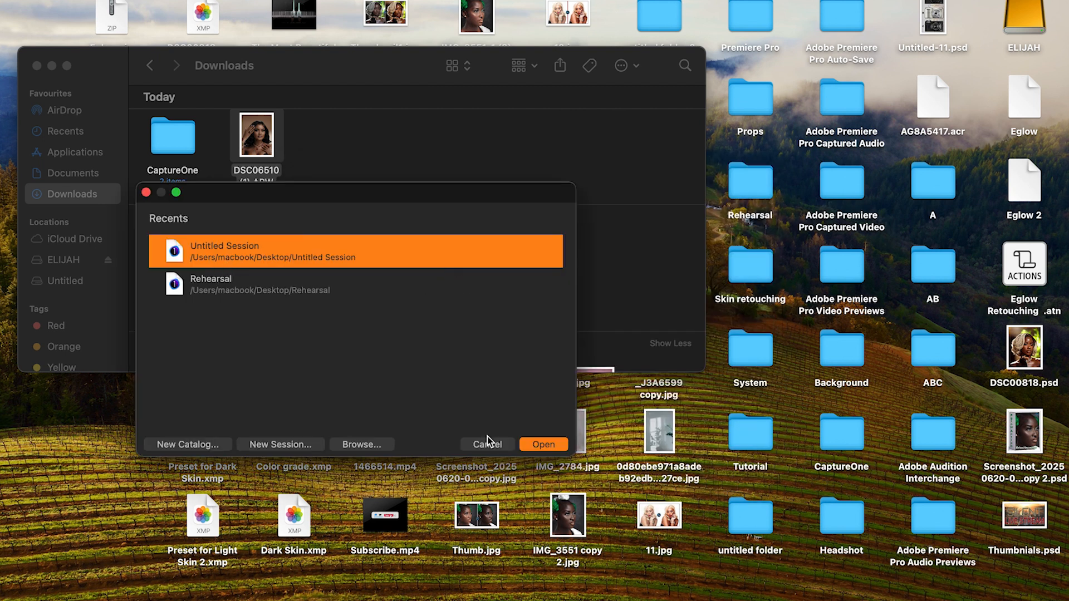
left_click(548, 444)
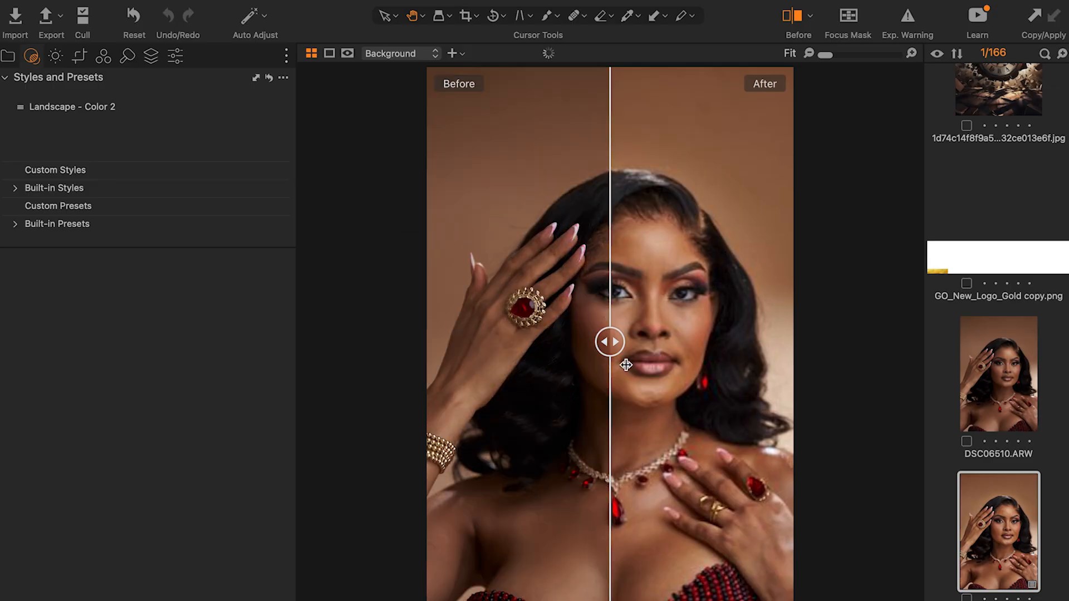
Move the before/after divider aside and examine the portrait's skin texture up close
left_click_drag(607, 345, 861, 380)
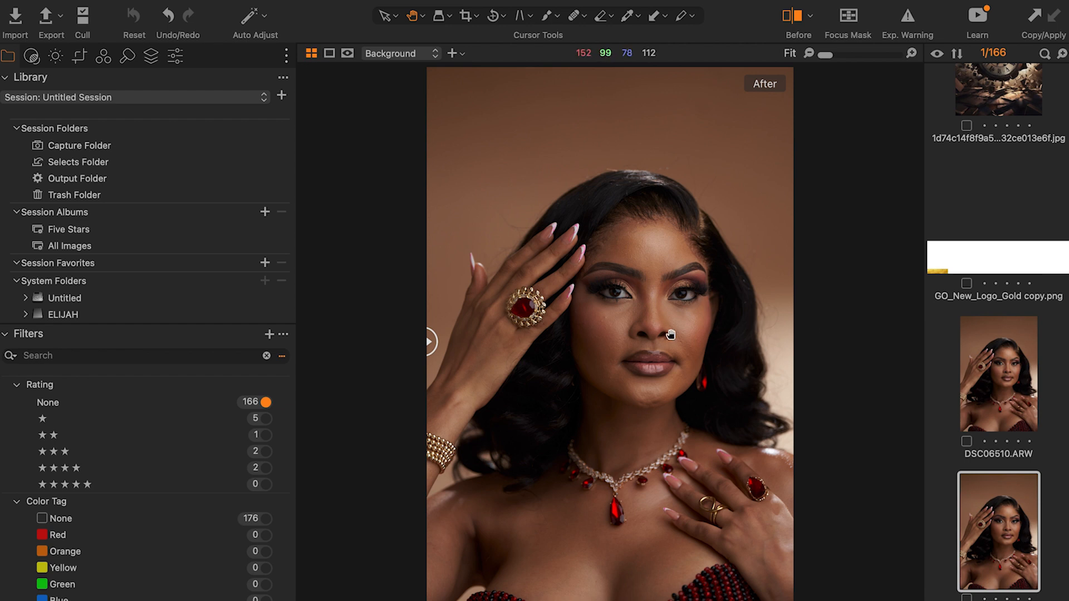
left_click(638, 327)
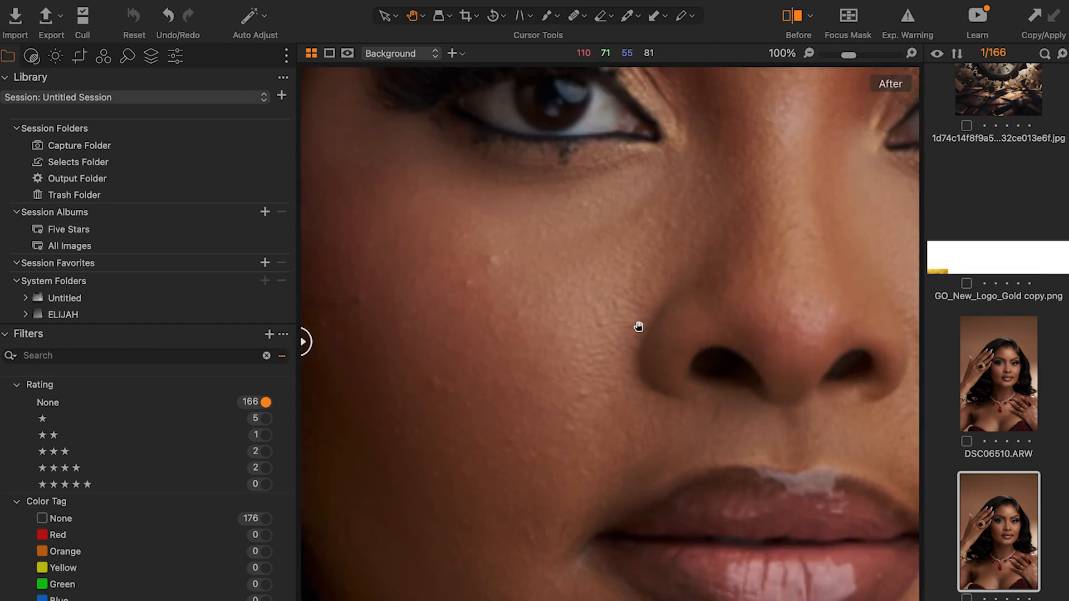
left_click(638, 327)
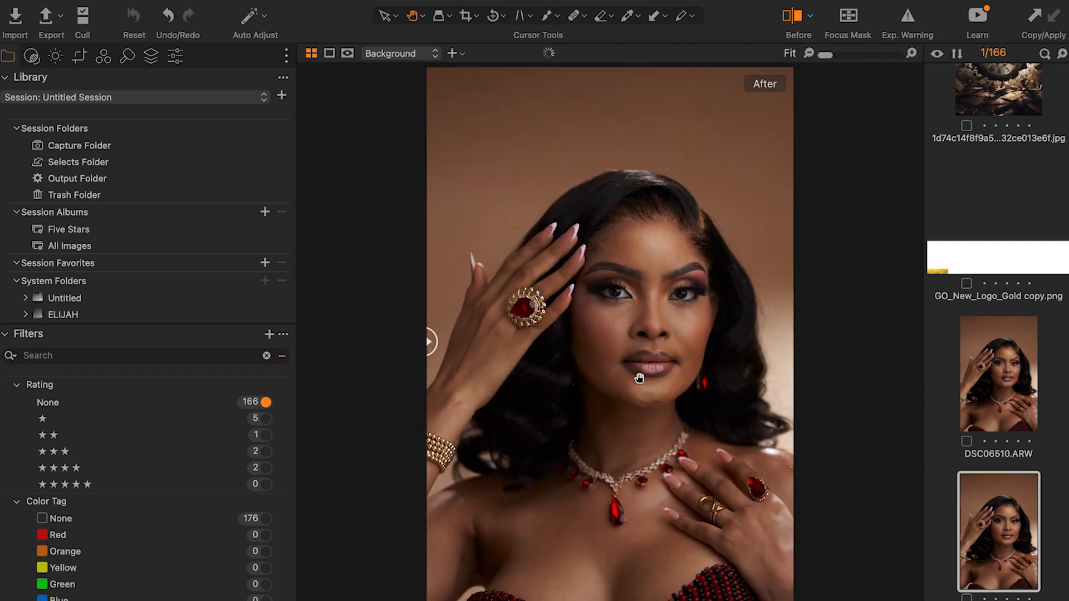
left_click(639, 378)
left_click(637, 377)
scroll(637, 378, "up", 10)
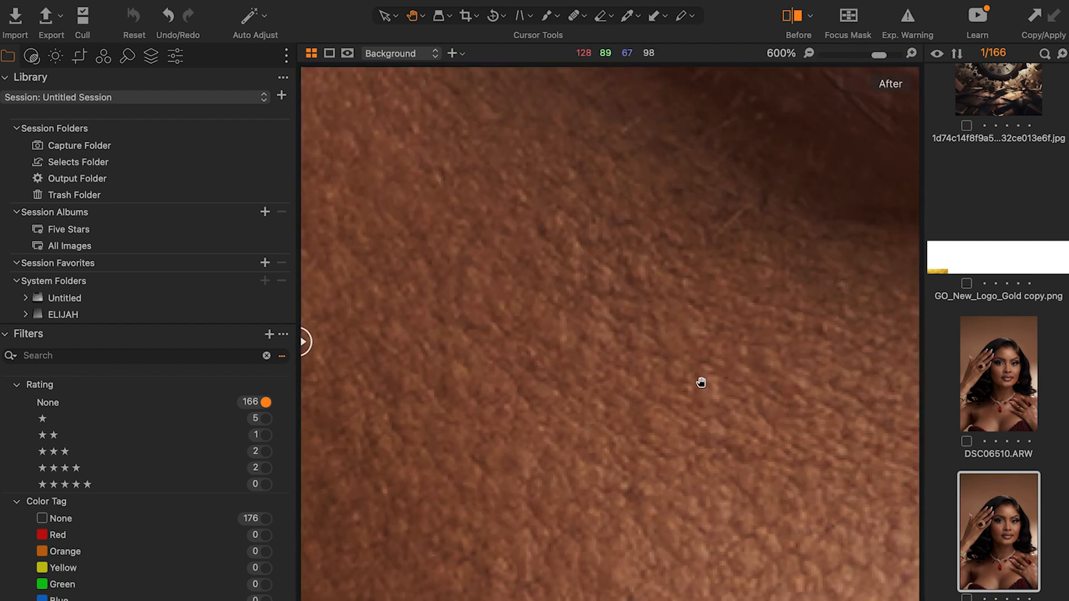
scroll(702, 382, "down", 10)
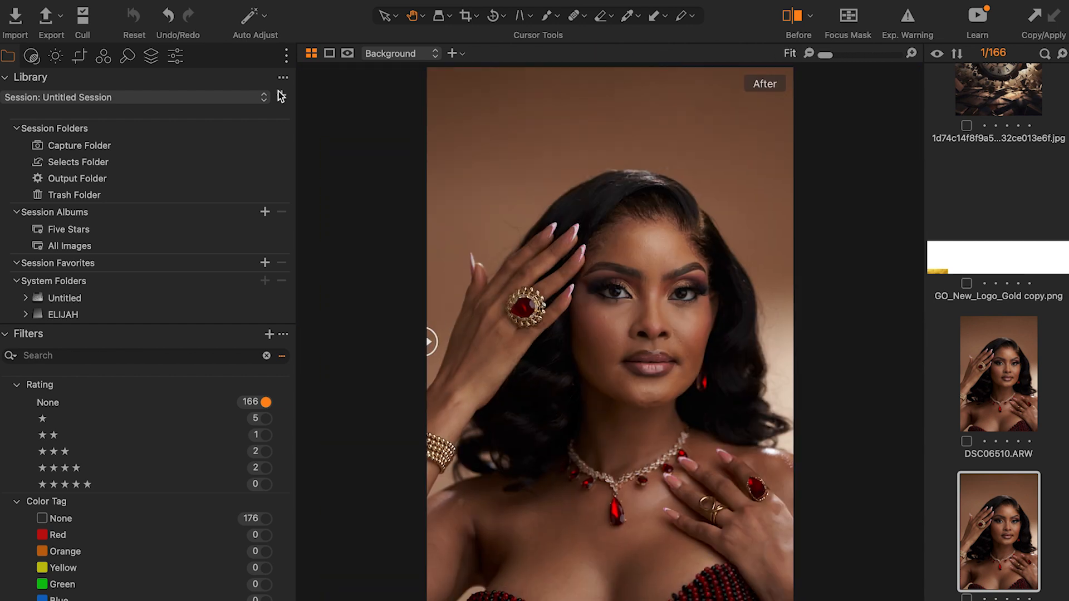
Set the High Dynamic Range values to Highlight -39, Shadow 21, White 15 and Black -33
left_click(177, 57)
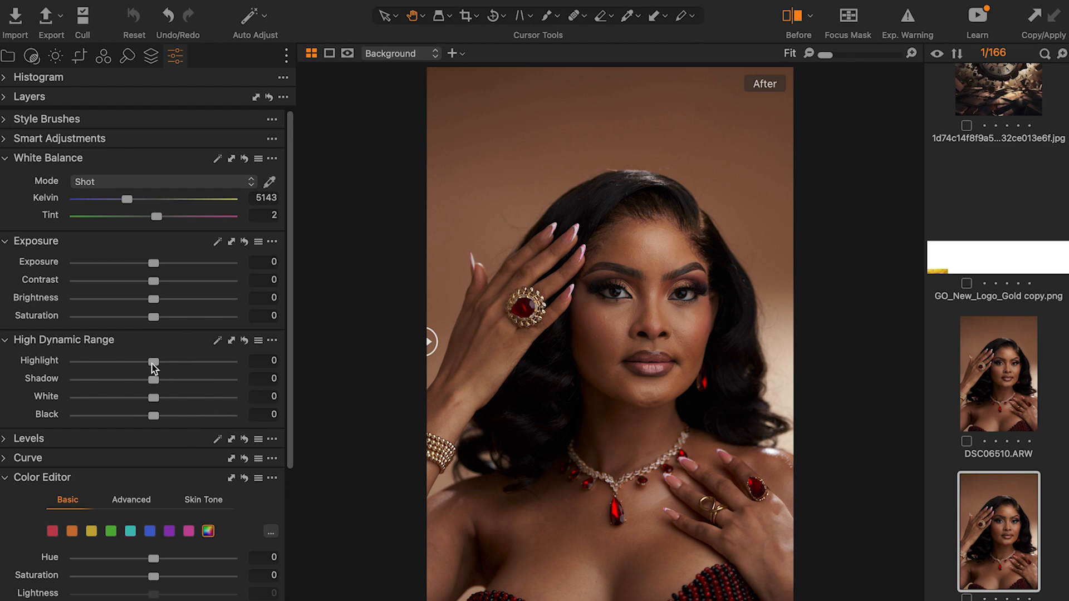
left_click_drag(155, 365, 125, 365)
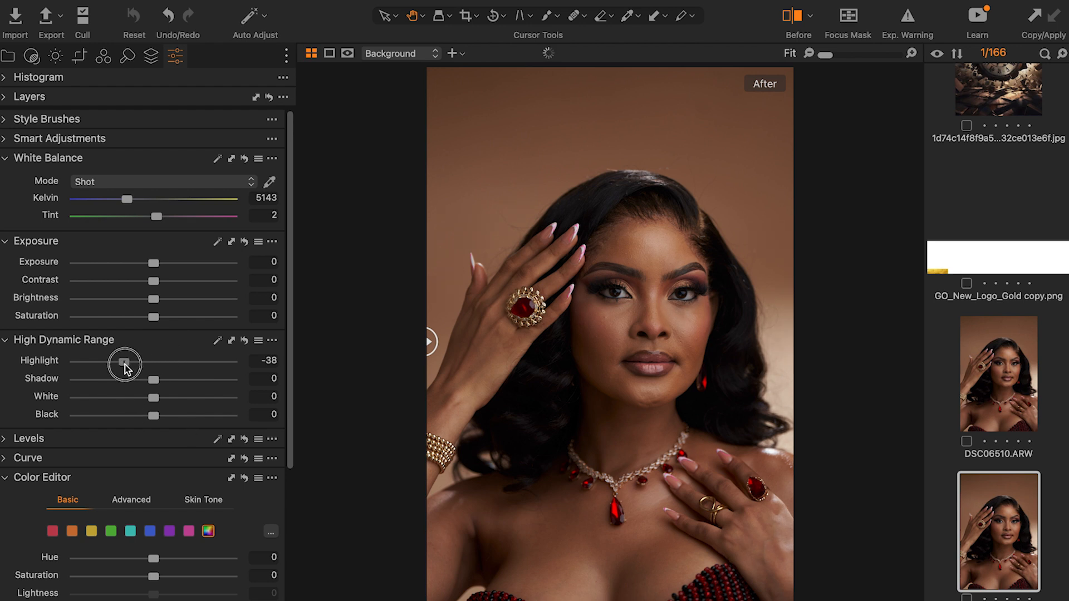
left_click_drag(154, 380, 128, 424)
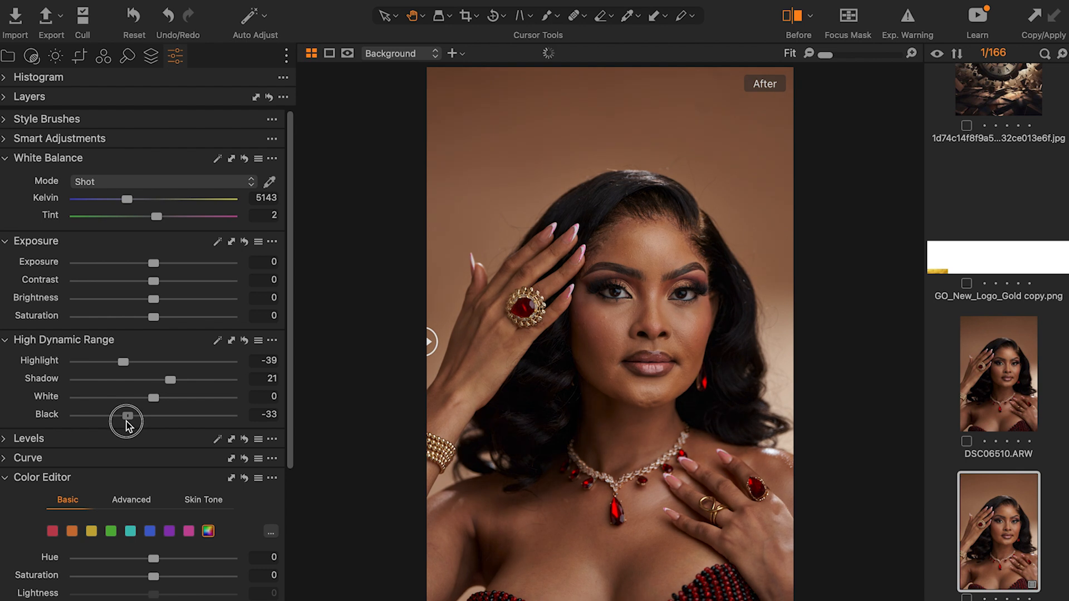
left_click_drag(155, 403, 166, 403)
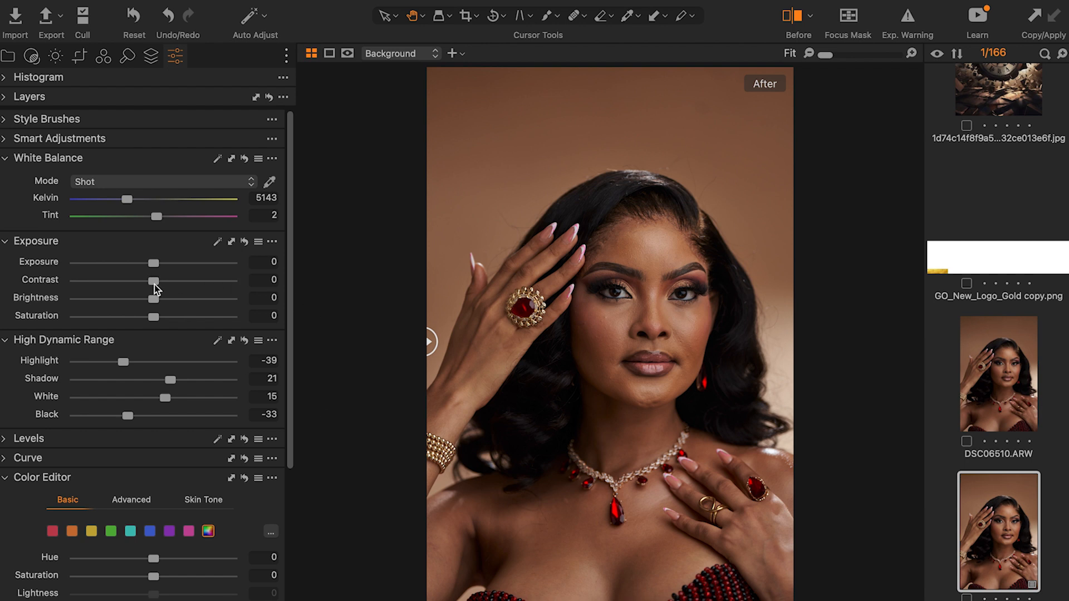
Raise the contrast slightly and set both Clarity and Structure to 5 using the Natural method
left_click_drag(156, 287, 164, 285)
scroll(197, 329, "down", 5)
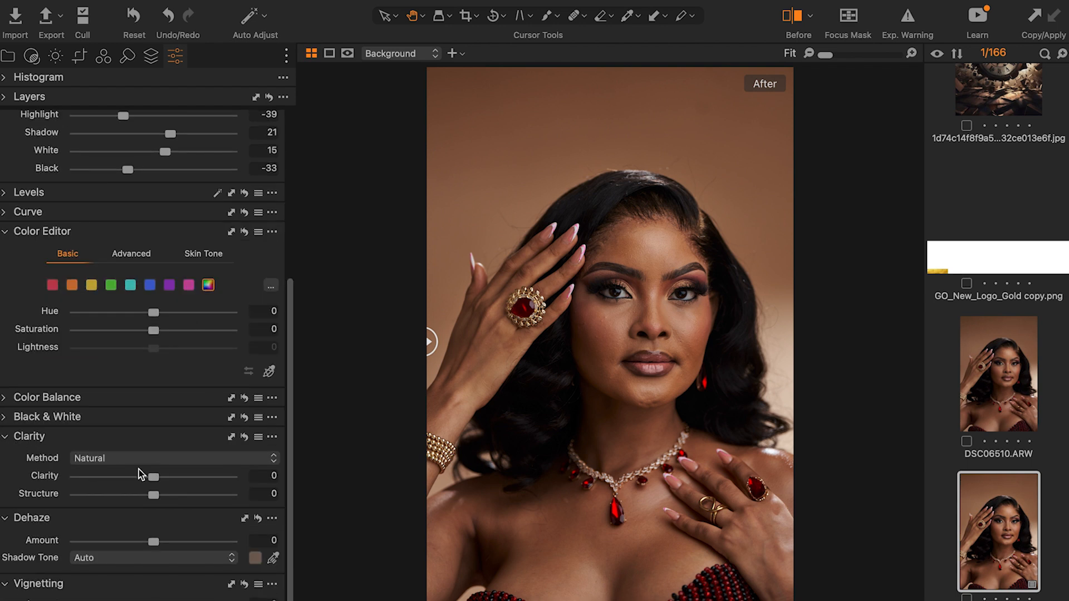
left_click_drag(153, 476, 159, 495)
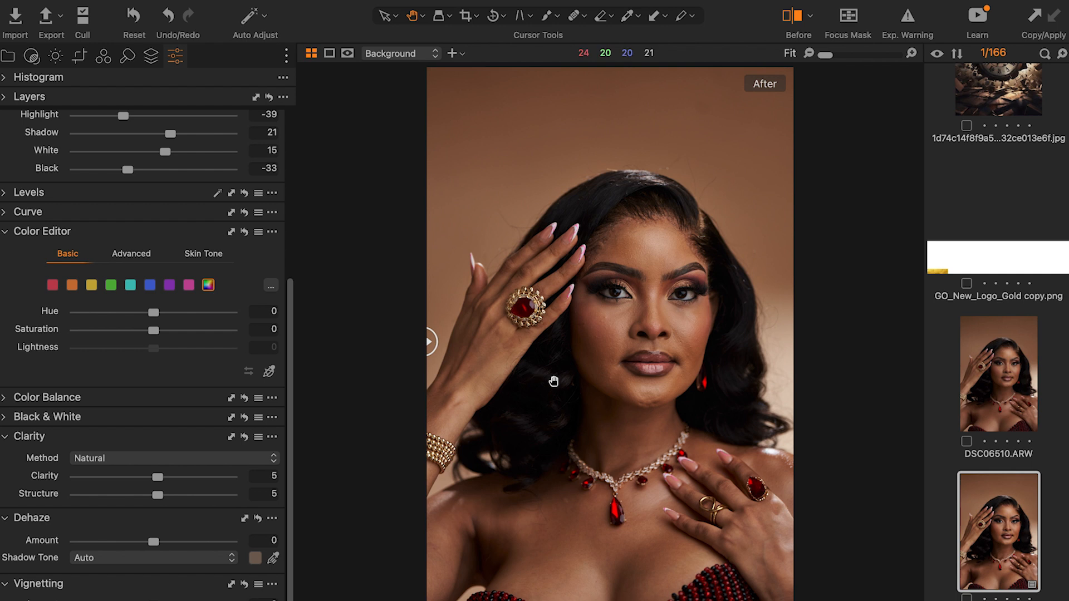
Compare the portrait before and after the adjustments, both close up on the face and in full view
left_click(649, 348)
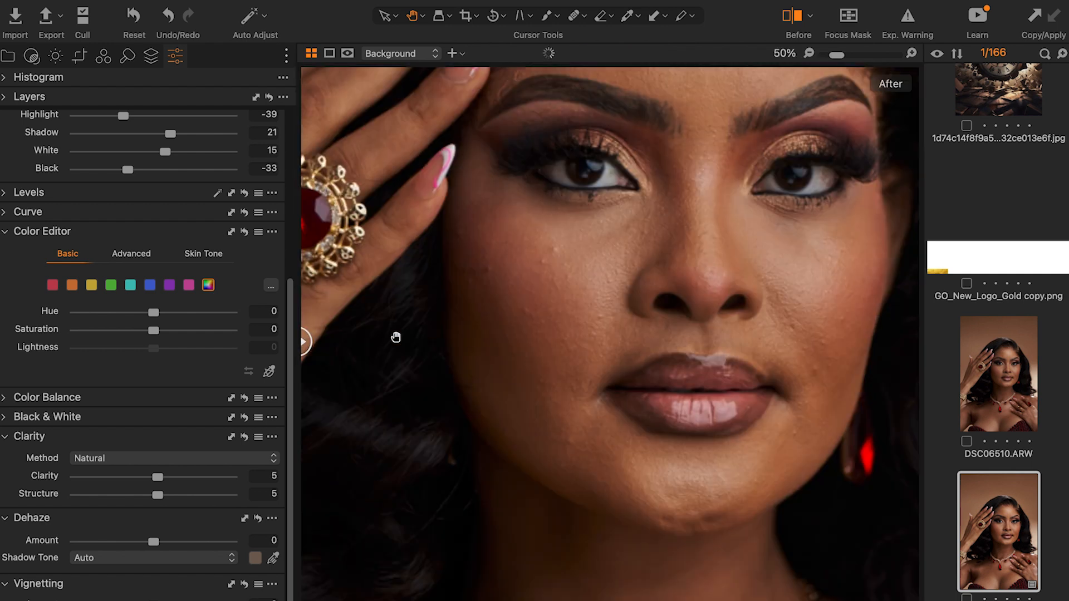
left_click_drag(309, 346, 3, 338)
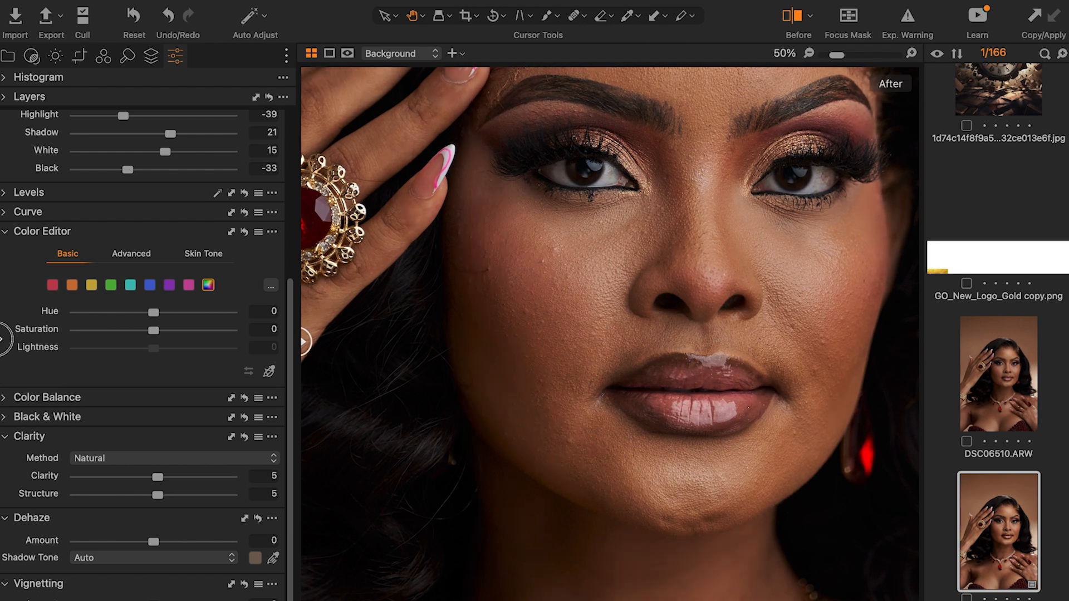
left_click_drag(3, 338, 3, 315)
double_click(537, 368)
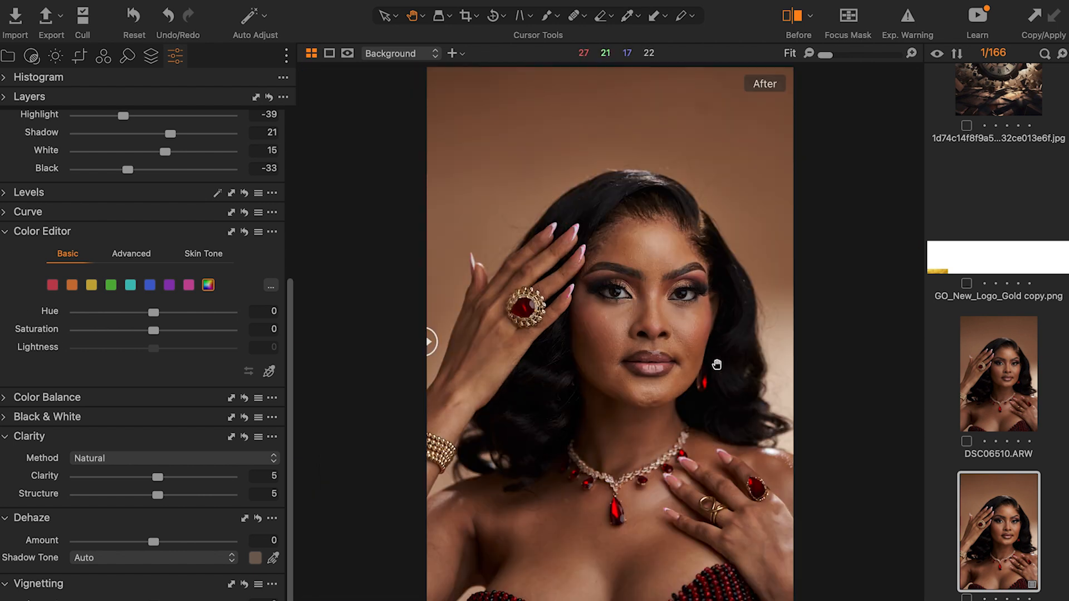
left_click_drag(429, 342, 218, 305)
Preview the built-in Legacy B&W and Color Effects styles on the portrait
left_click(31, 56)
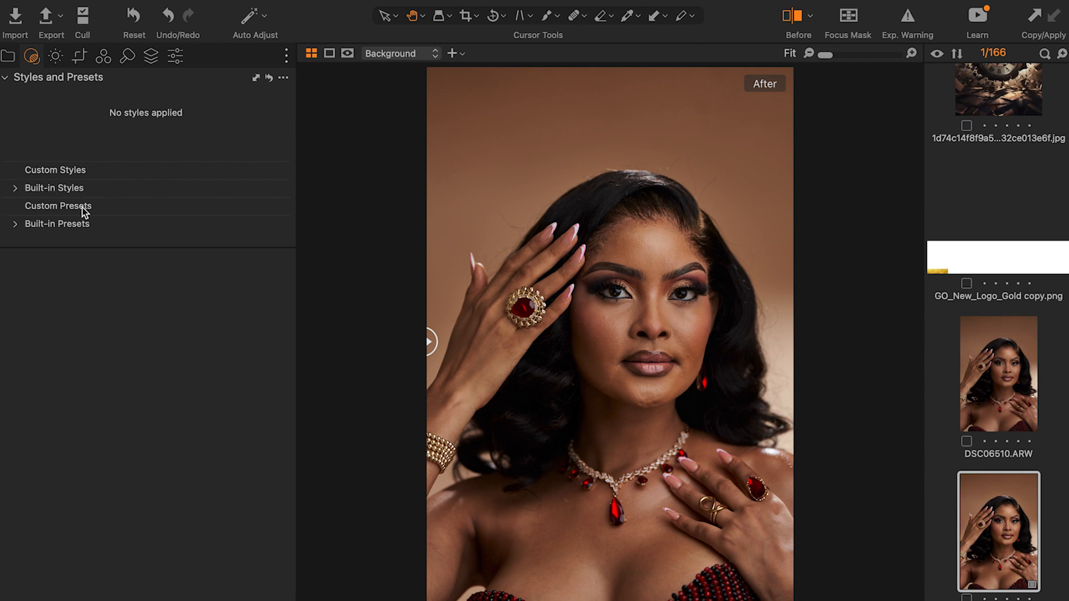
left_click(17, 190)
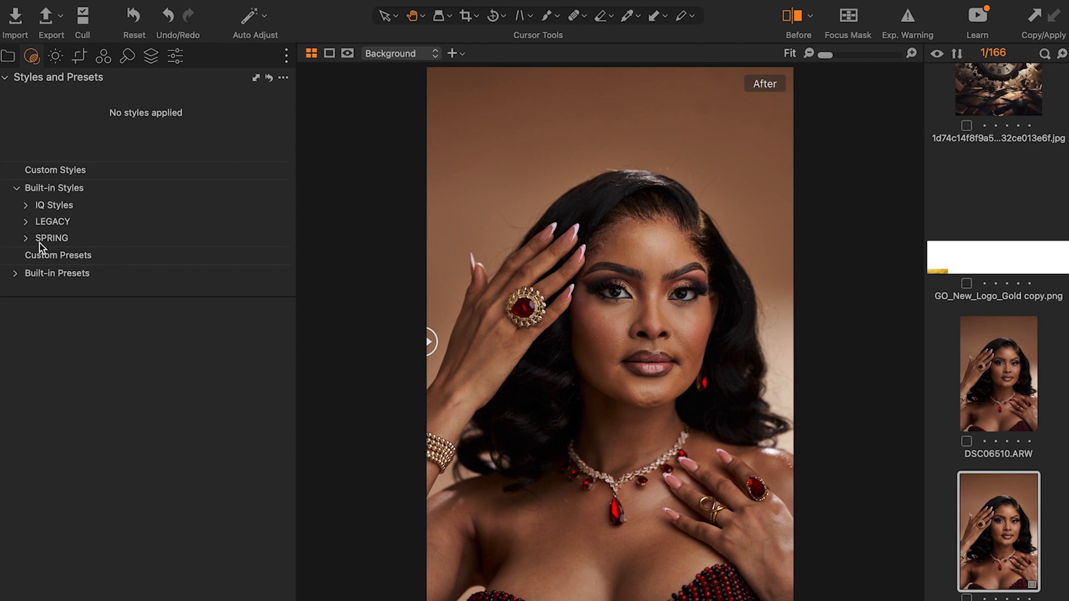
left_click(26, 222)
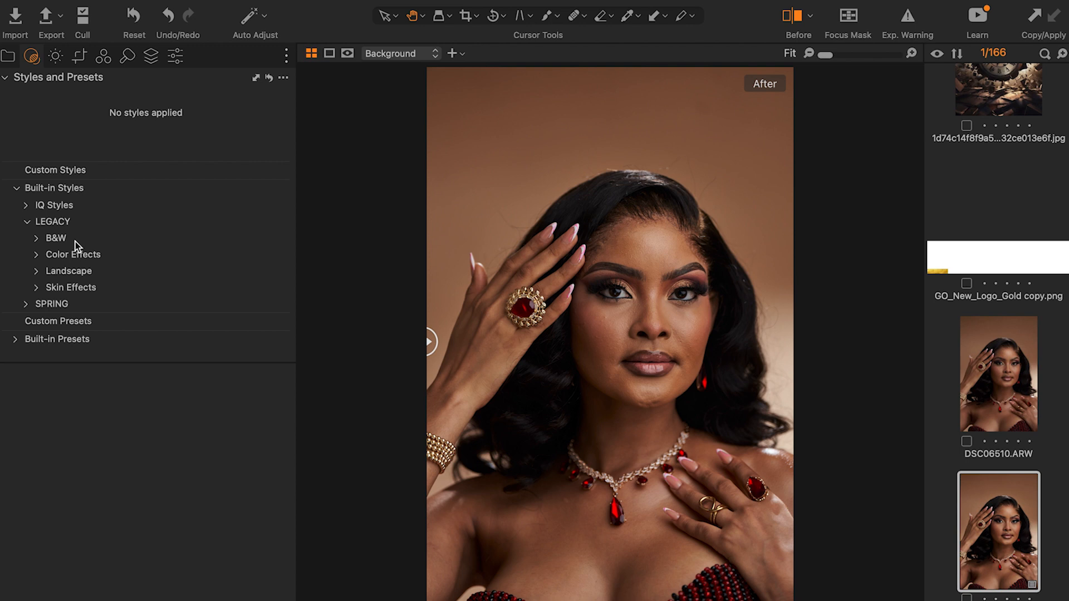
left_click(37, 239)
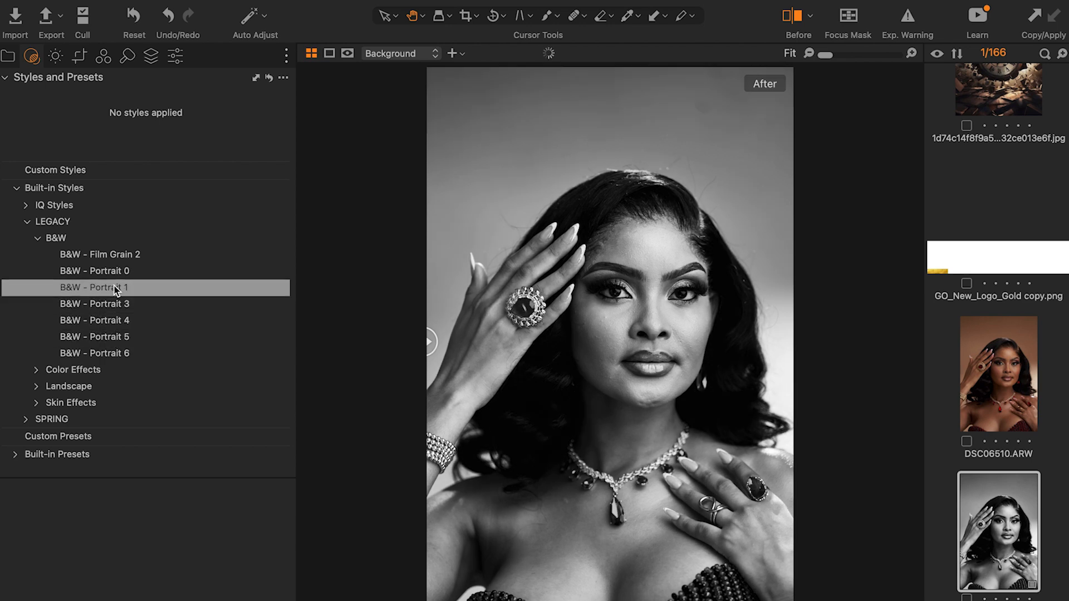
left_click(36, 238)
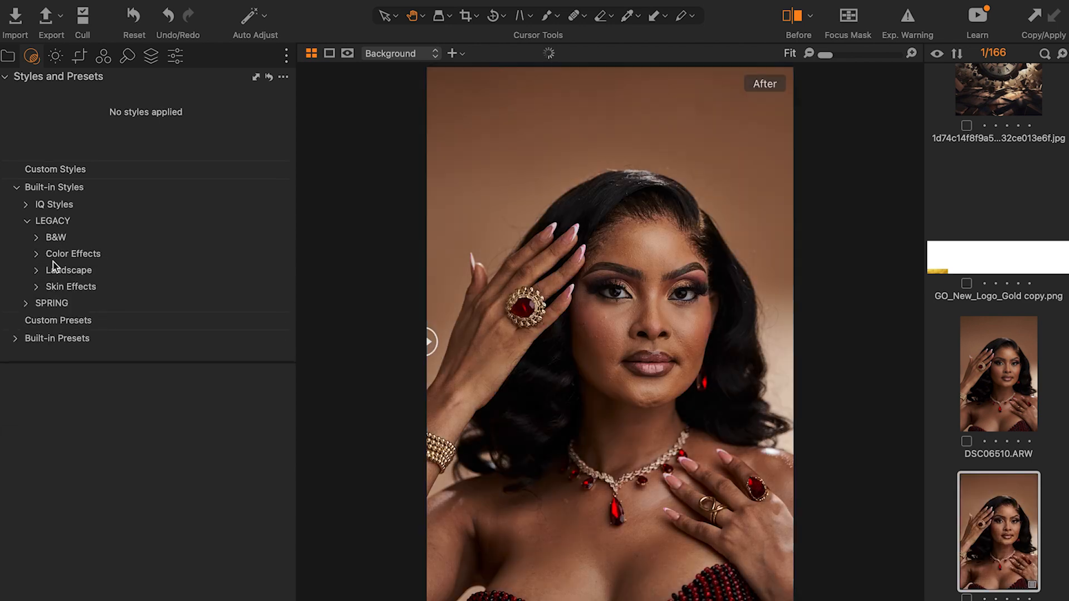
left_click(37, 254)
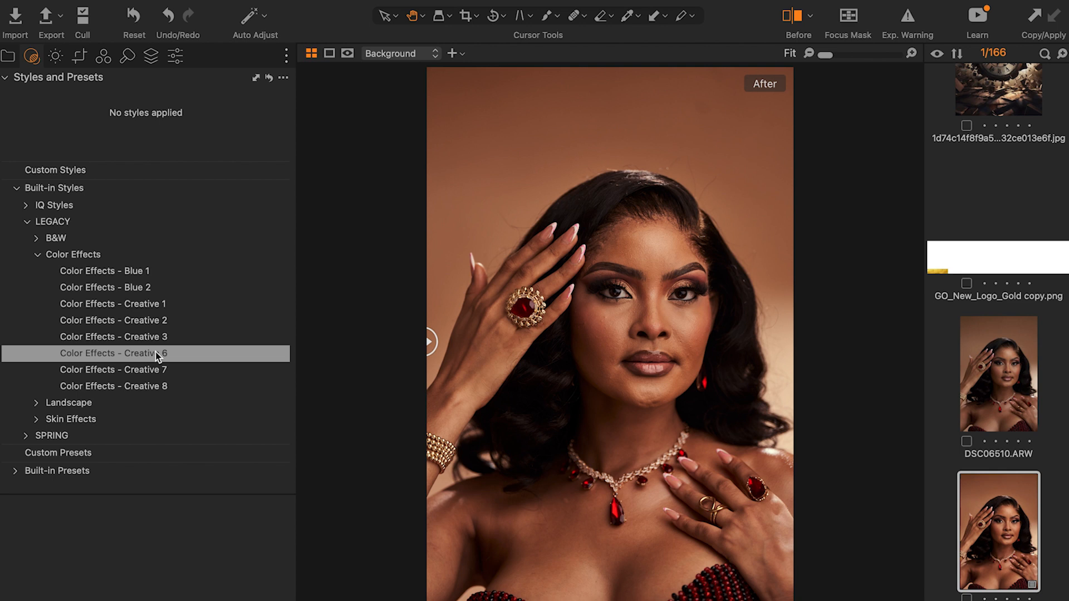
Raise the display brightness several levels to judge the style previews
key("F2")
key("F2")
key("F2")
key("F2")
key("F2")
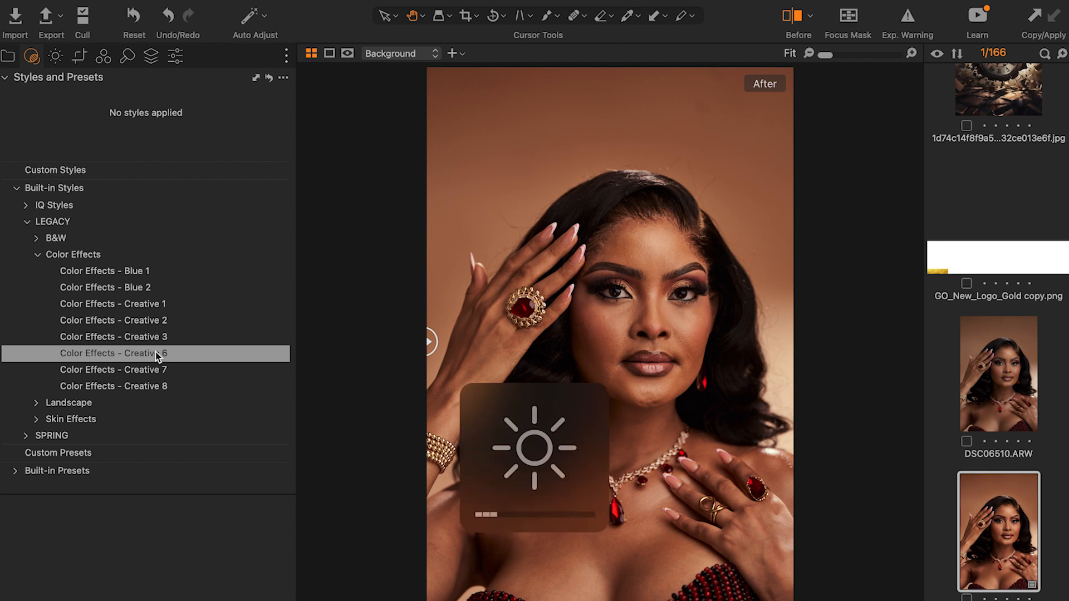
key("F2")
key("F2")
key("F2")
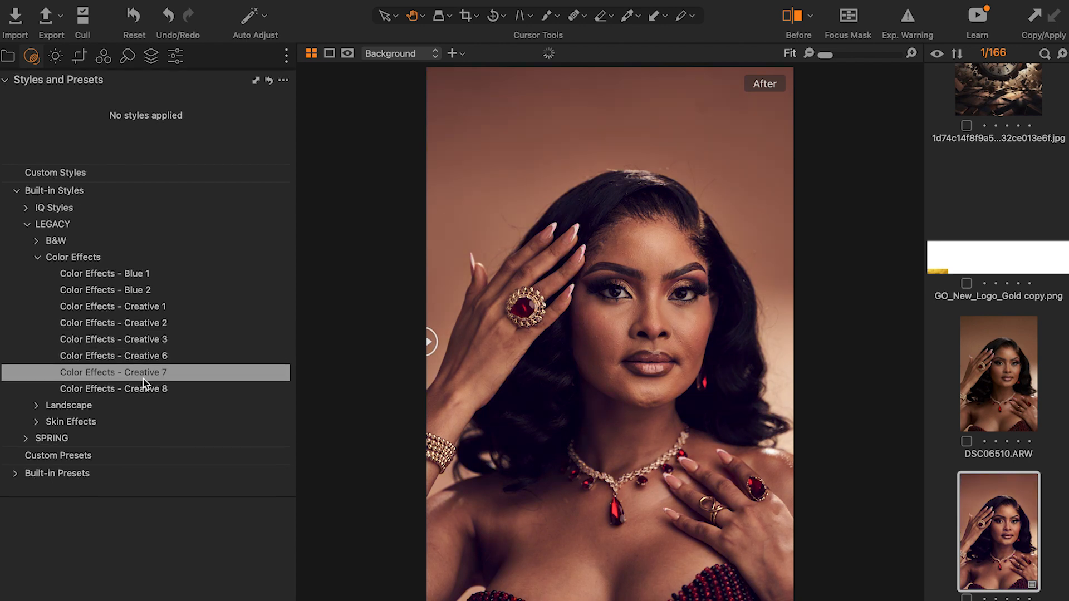
Apply the built-in Legacy style Color Effects - Creative 6 and compare the portrait before and after
left_click(39, 256)
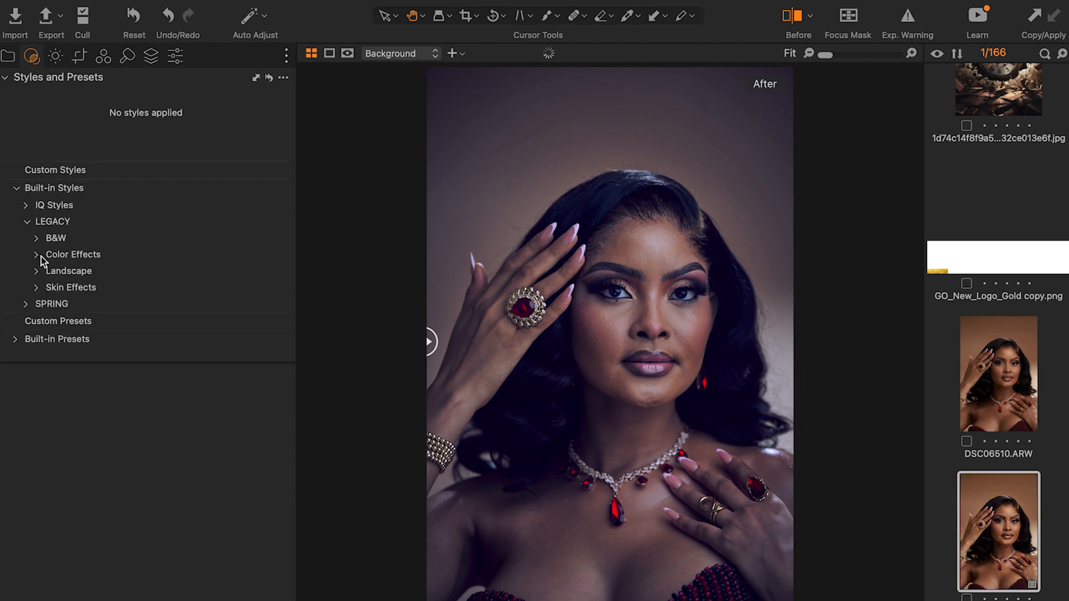
left_click(36, 270)
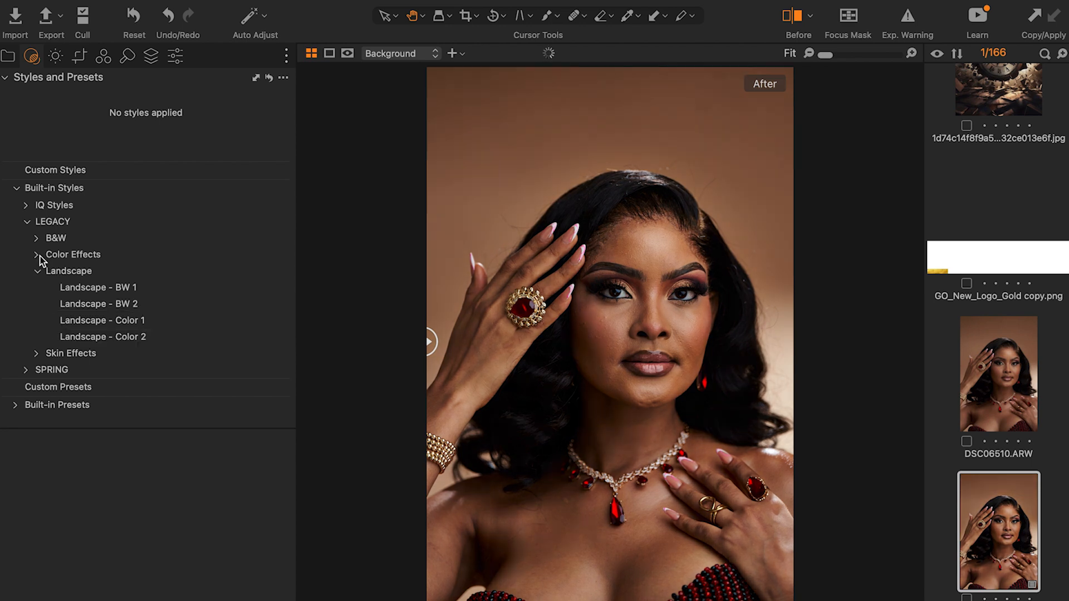
left_click(37, 255)
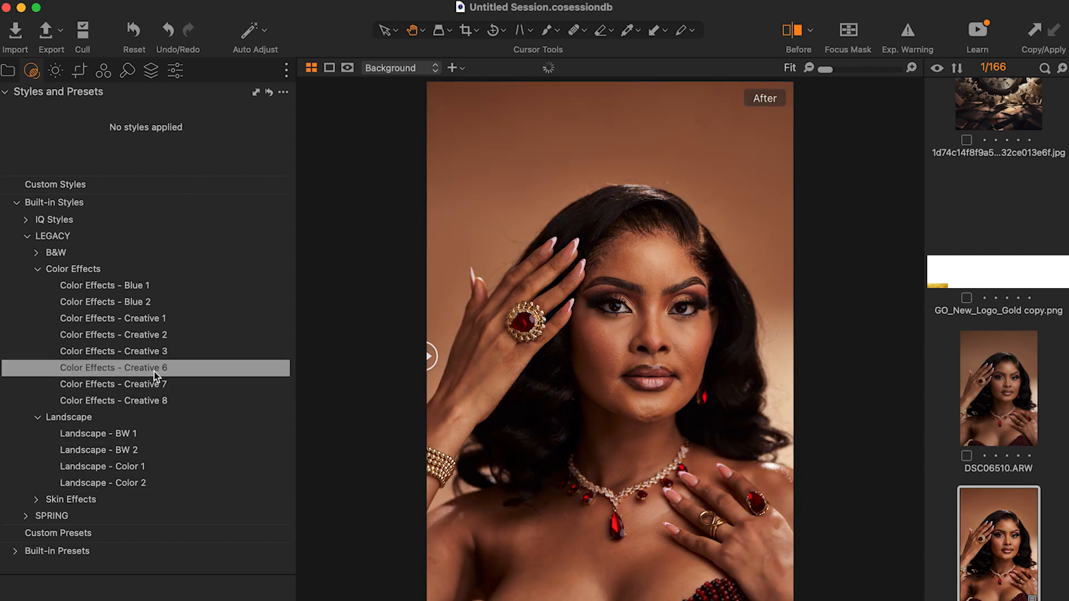
left_click(156, 370)
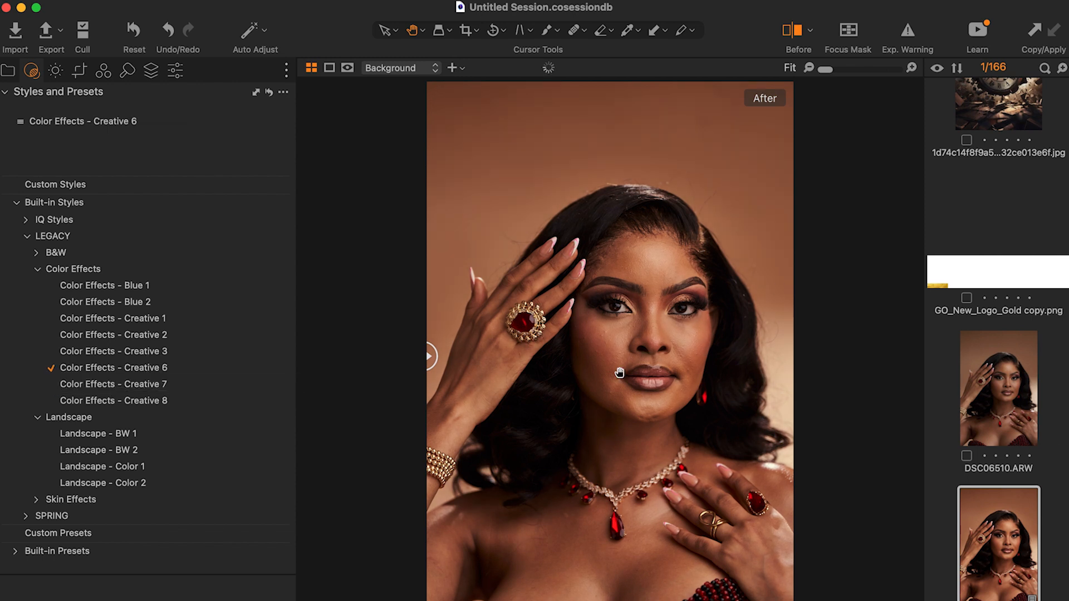
left_click_drag(431, 356, 930, 436)
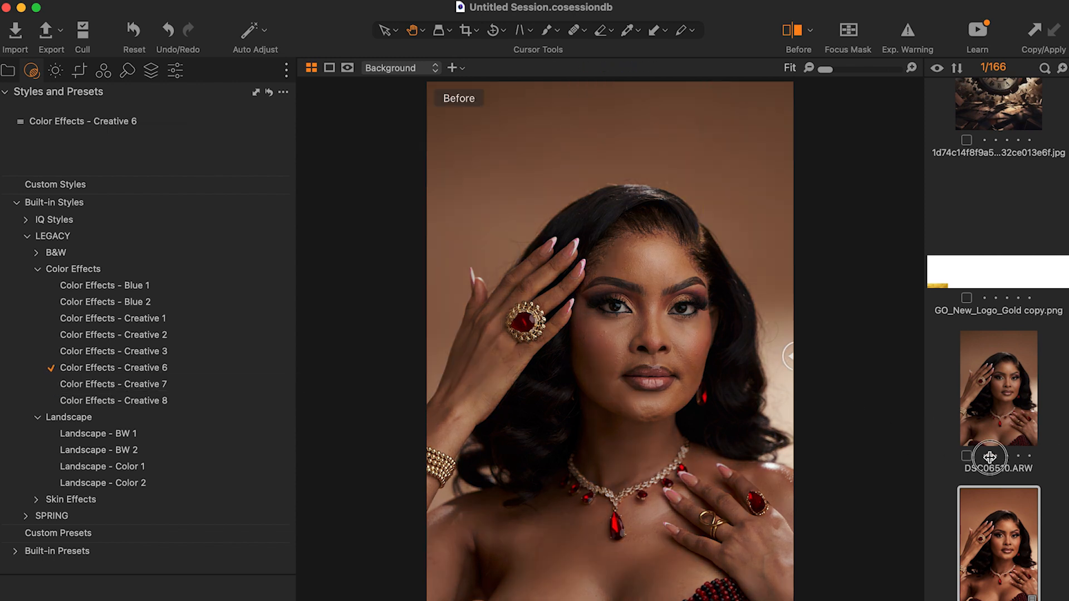
left_click_drag(989, 458, 101, 384)
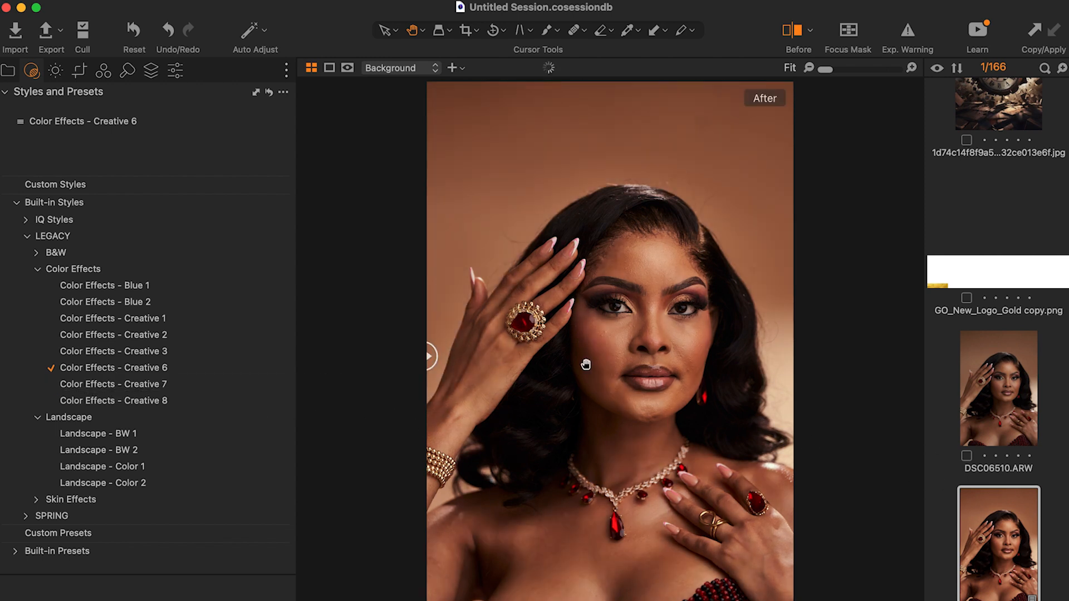
Examine the styled portrait's face and skin texture up close alongside its exposure and tone adjustments
left_click(175, 71)
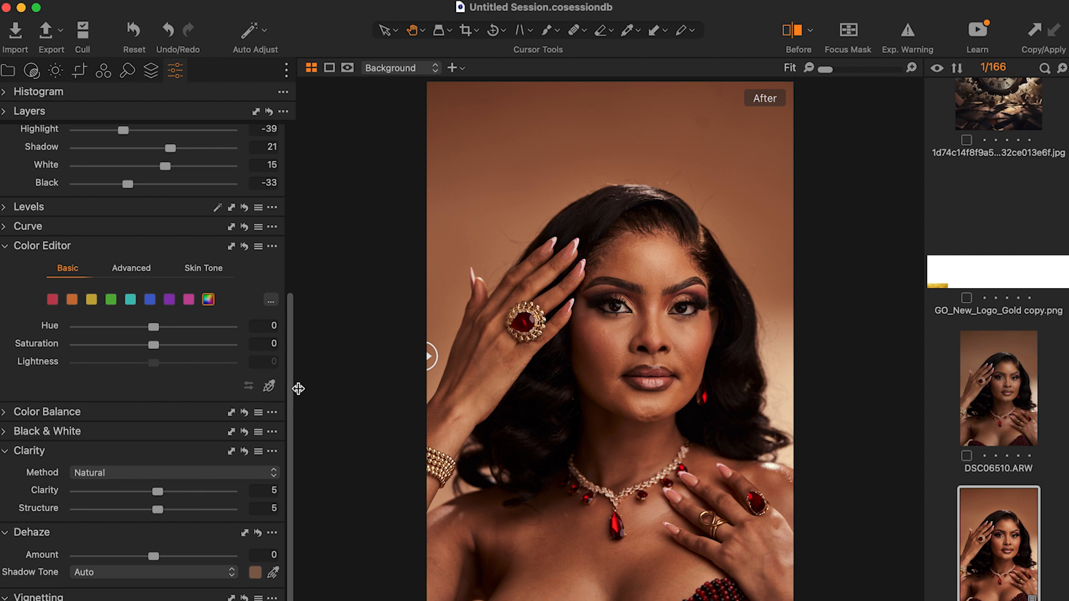
scroll(270, 369, "up", 5)
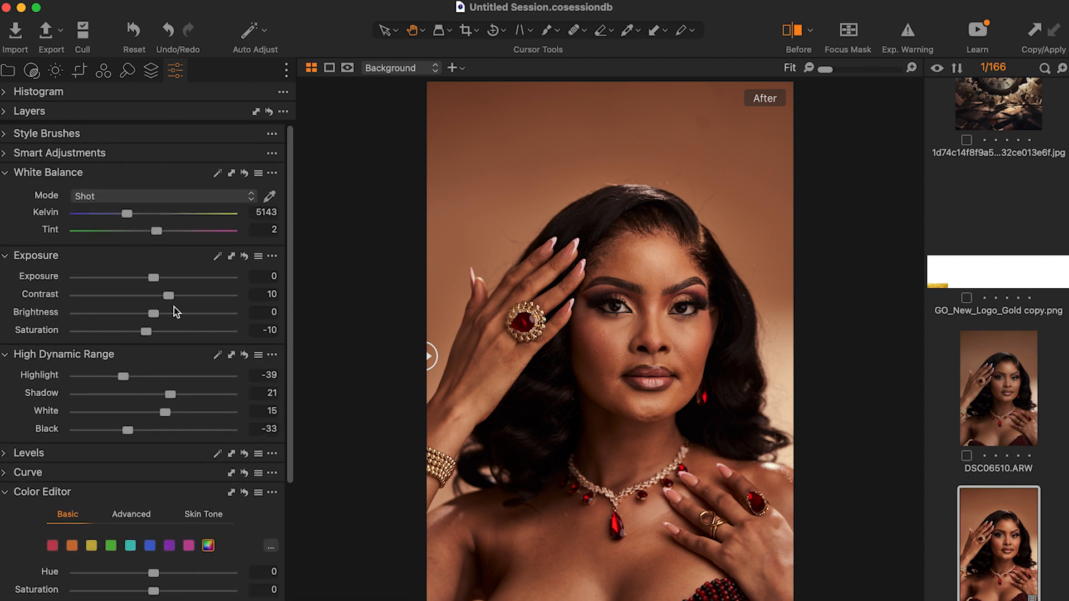
scroll(663, 356, "up", 2)
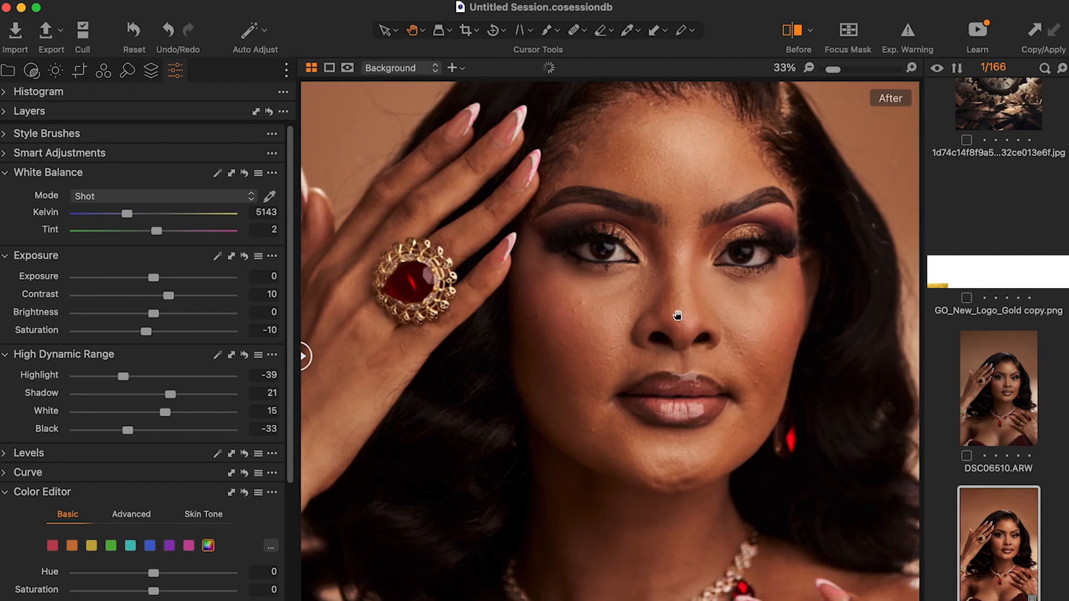
scroll(677, 315, "up", 3)
scroll(678, 316, "up", 1)
scroll(677, 315, "down", 3)
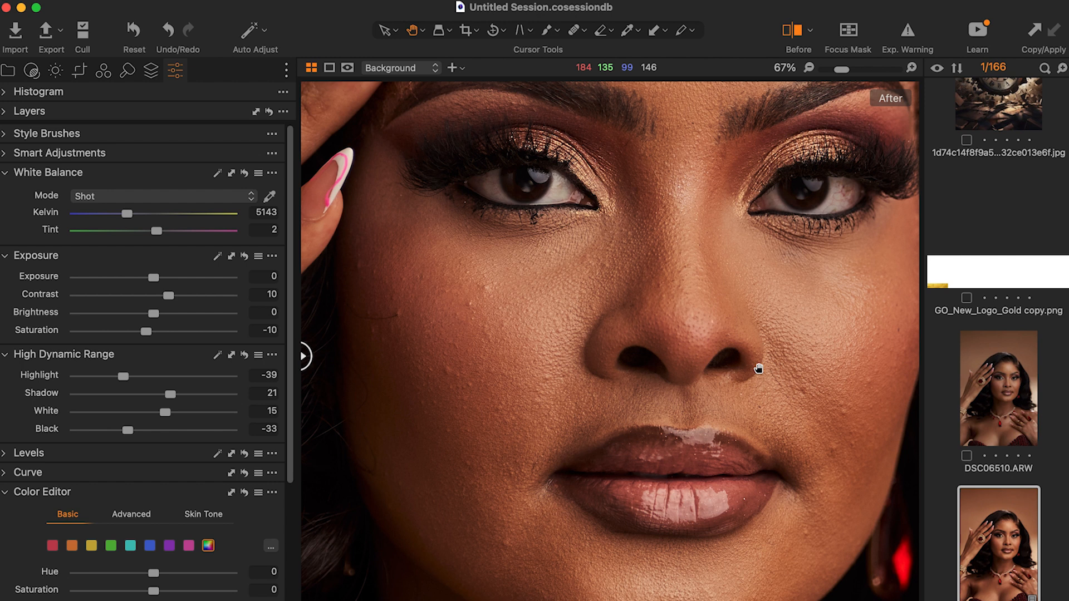
scroll(693, 372, "up", 1)
scroll(692, 372, "down", 3)
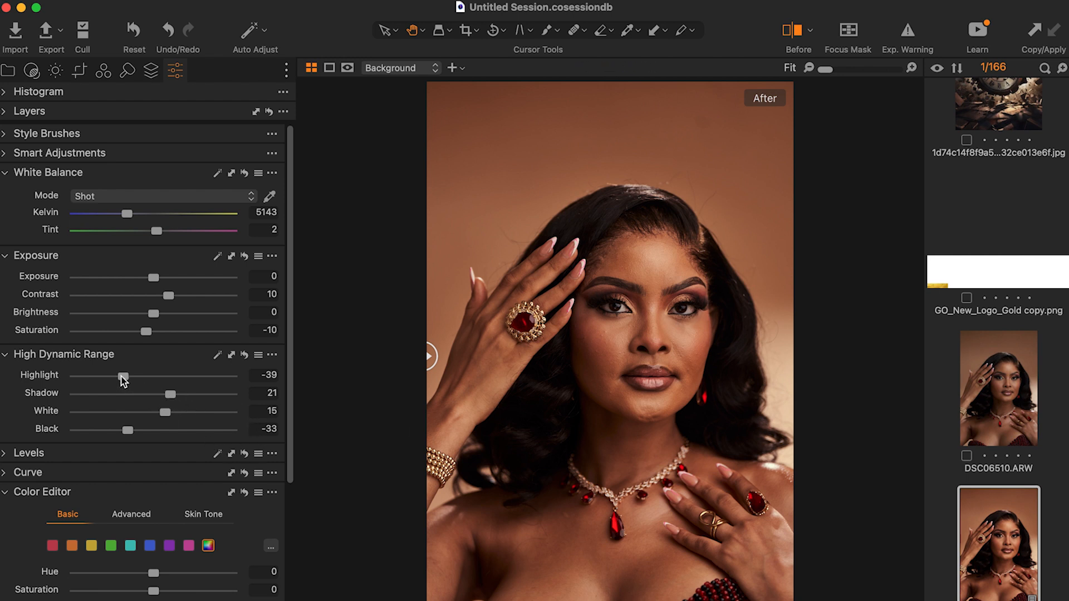
Set the High Dynamic Range Highlight to -31 and White to 20
left_click_drag(123, 377, 128, 377)
left_click_drag(166, 412, 169, 416)
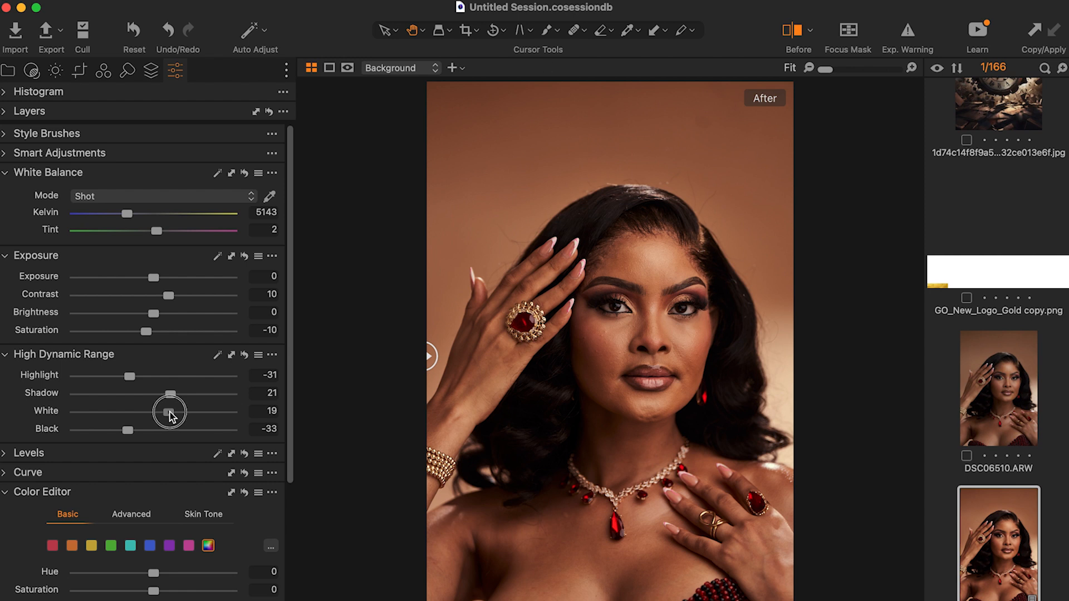
left_click_drag(169, 415, 170, 417)
scroll(251, 445, "down", 5)
left_click_drag(426, 357, 201, 420)
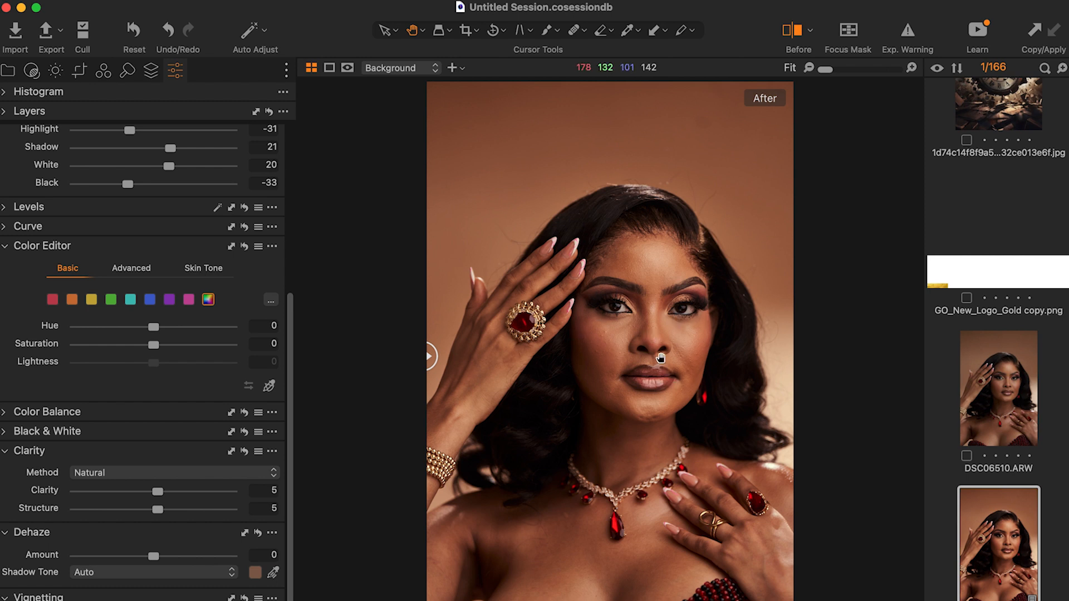
right_click(1002, 542)
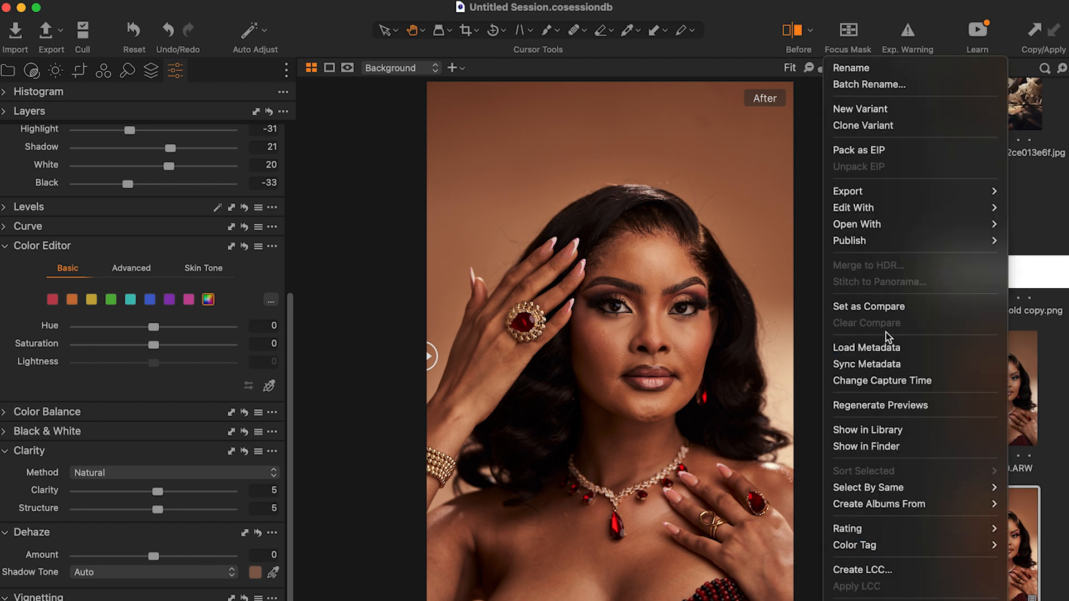
mouse_move(869, 191)
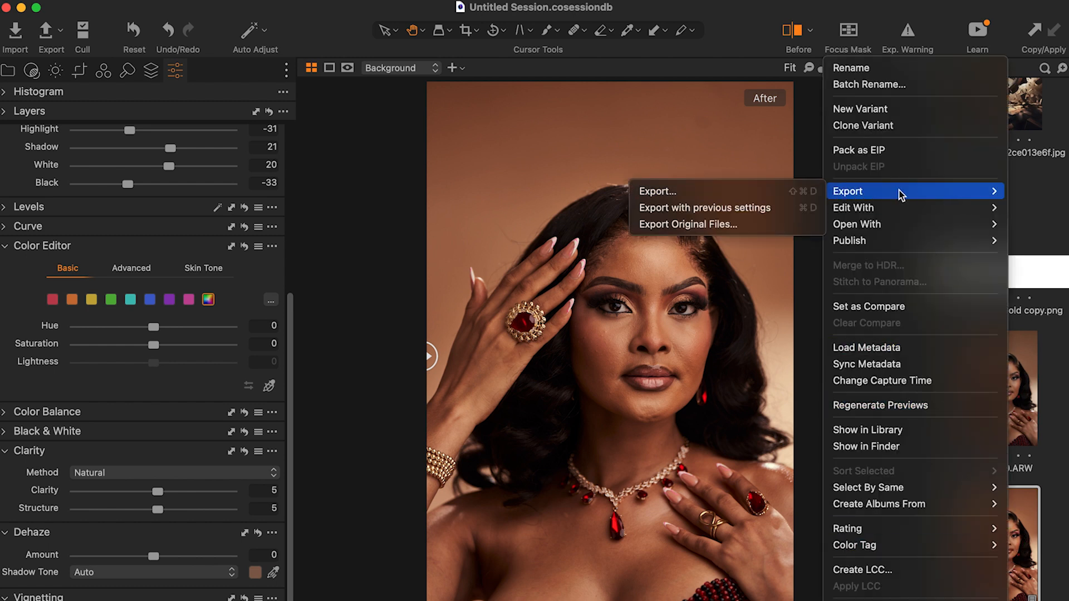
mouse_move(885, 211)
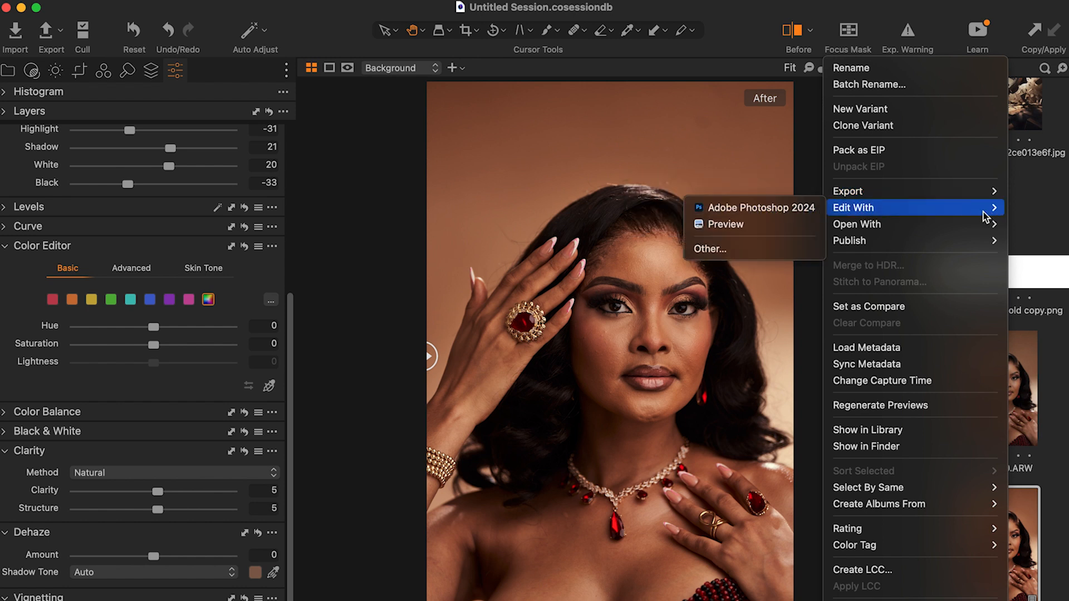
left_click(713, 155)
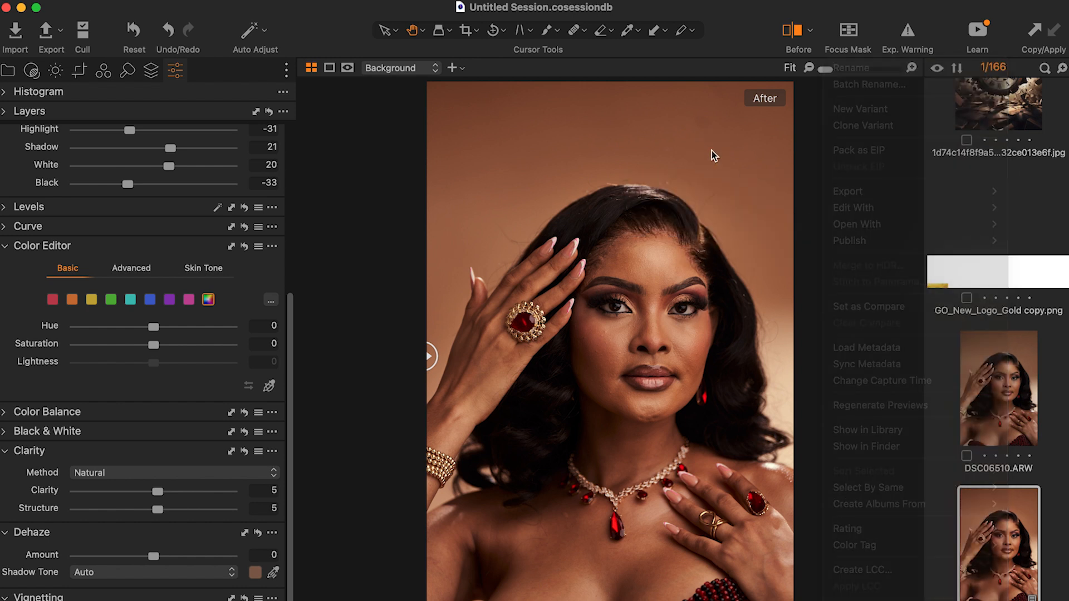
Send the portrait to Adobe Photoshop 2024 for editing as an uncompressed 16-bit TIFF with Adobe RGB (1998) at 300 px/in and 100% scale
left_click(61, 32)
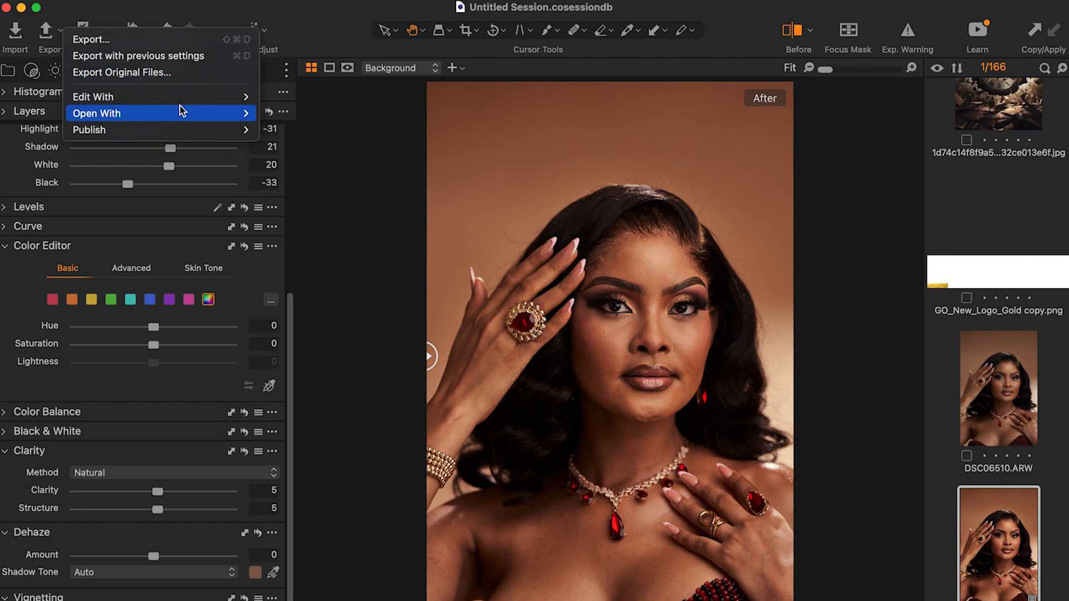
mouse_move(172, 98)
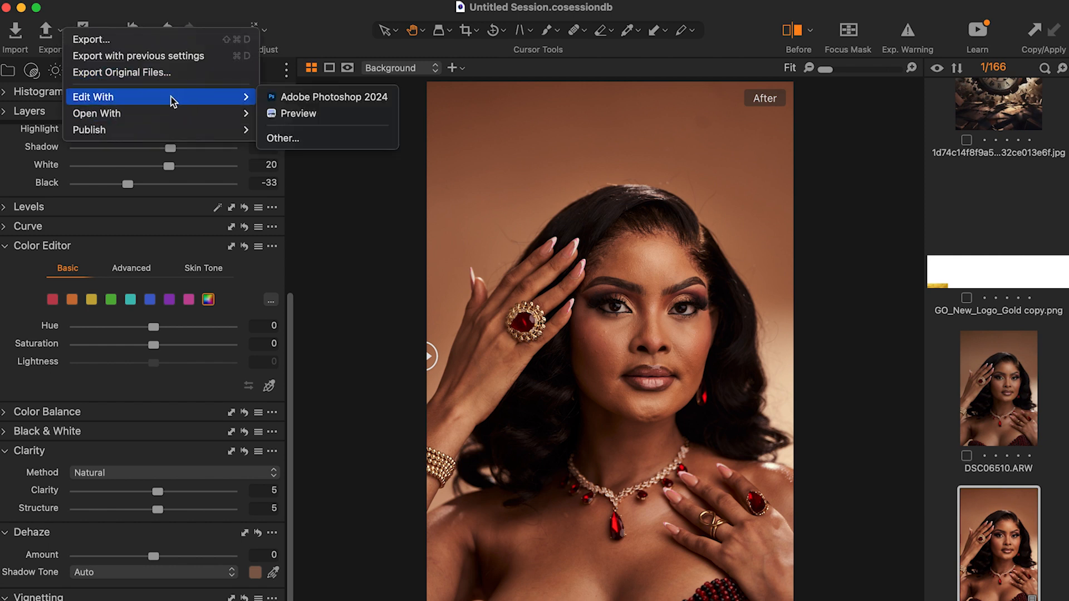
left_click(377, 99)
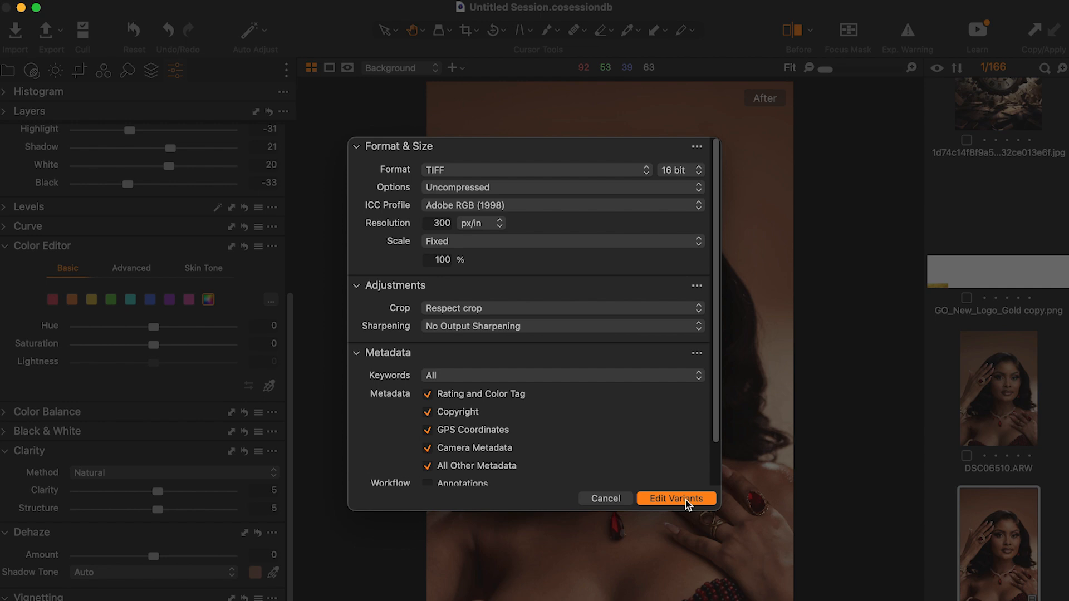
left_click(686, 500)
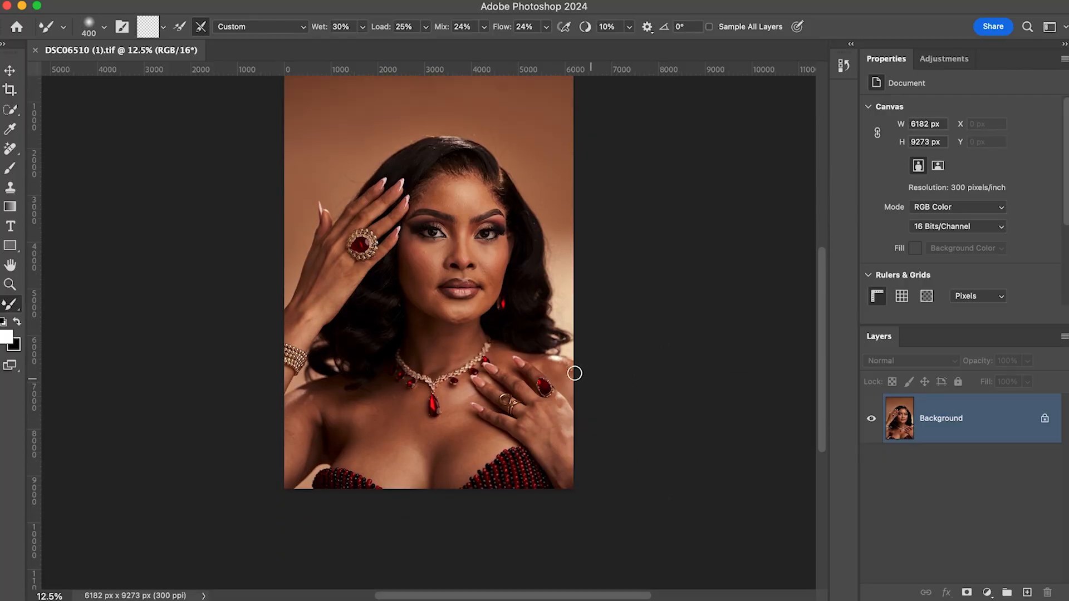
Activate the Move tool and duplicate the Background layer of the portrait
scroll(551, 367, "down", 5)
scroll(551, 367, "up", 5)
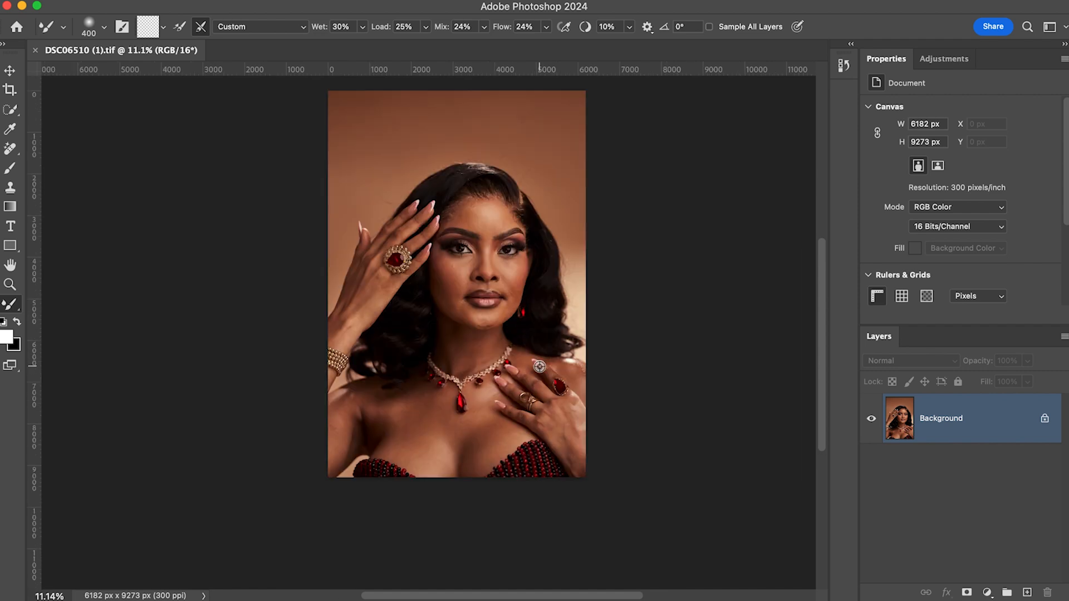
scroll(543, 367, "down", 4)
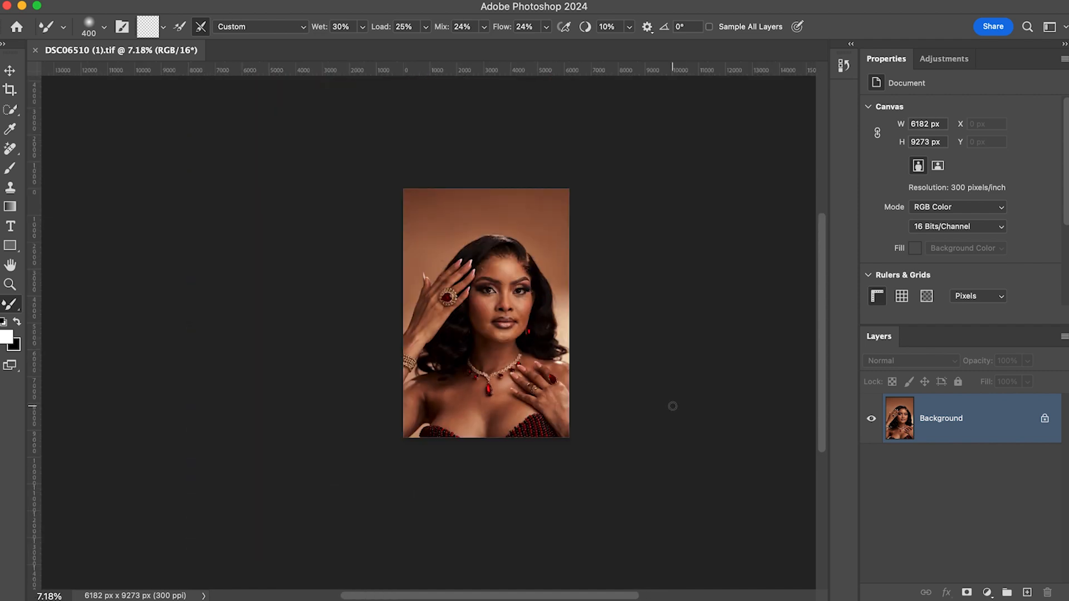
key("v")
scroll(591, 370, "up", 3)
scroll(588, 317, "down", 2)
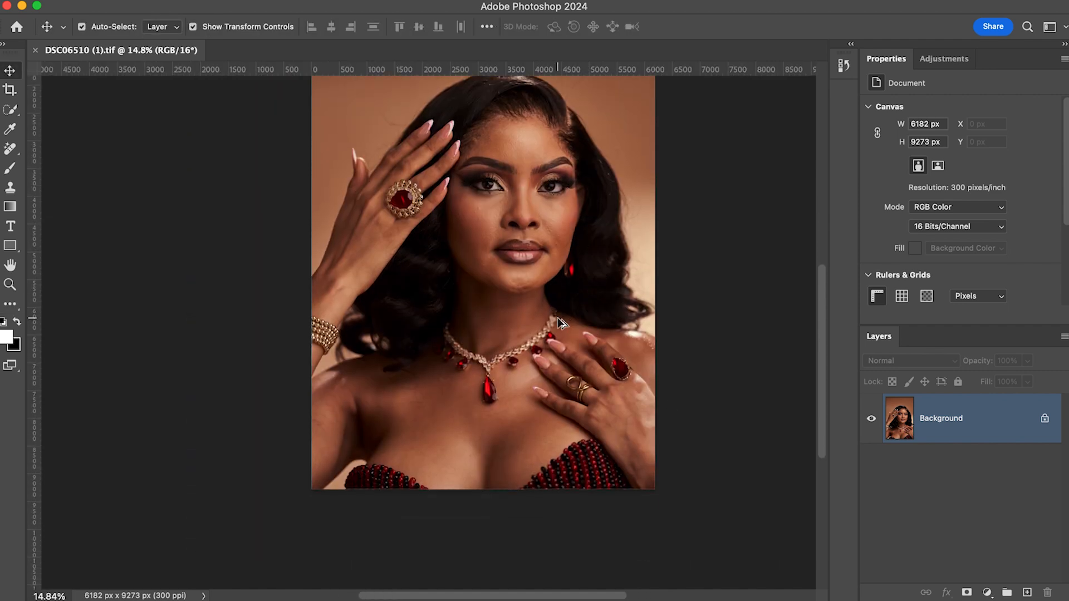
scroll(557, 320, "up", 4)
scroll(551, 321, "down", 3)
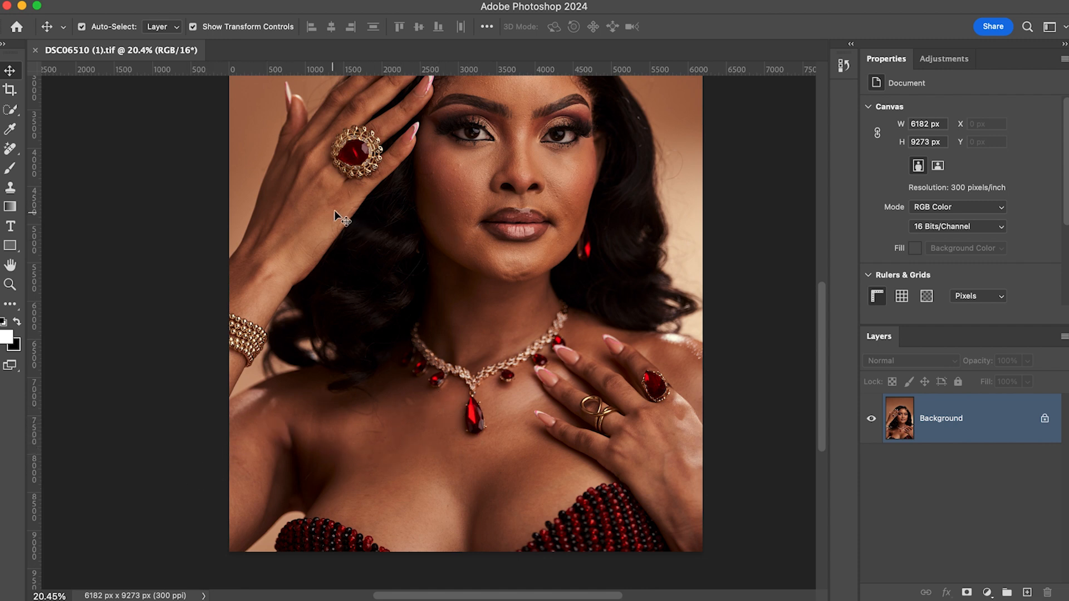
scroll(522, 295, "up", 5)
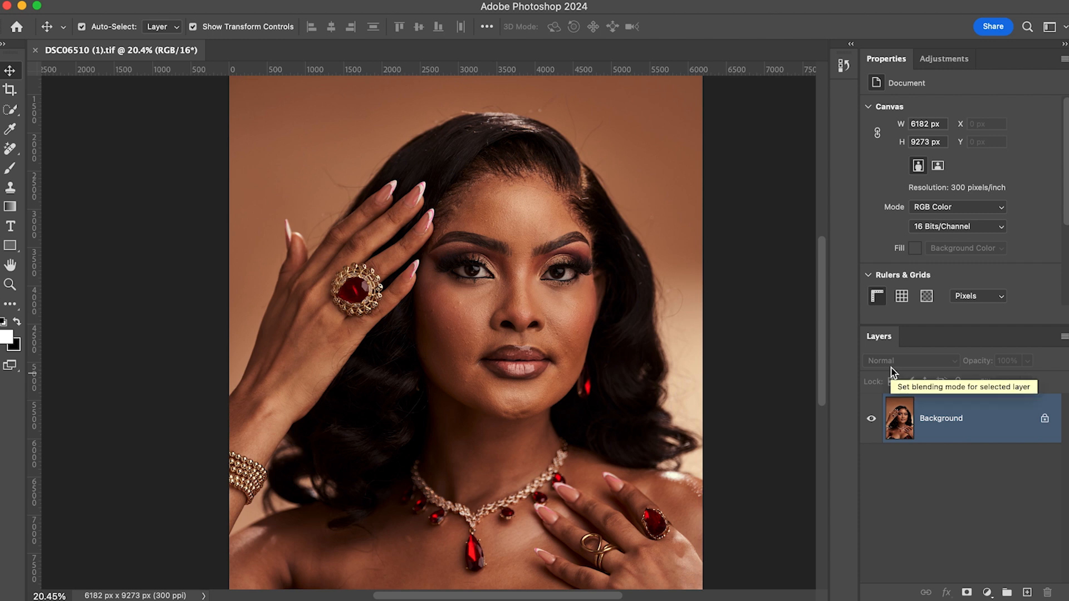
key("super+j")
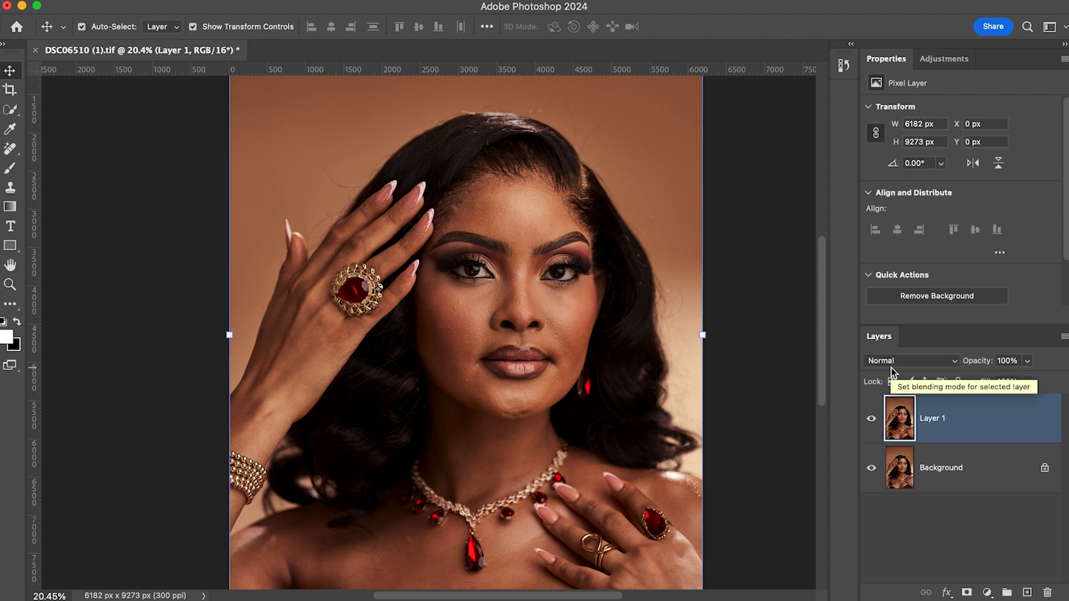
key("XF86MonBrightnessDown")
key("XF86MonBrightnessDown")
key("XF86MonBrightnessDown")
key("XF86MonBrightnessDown")
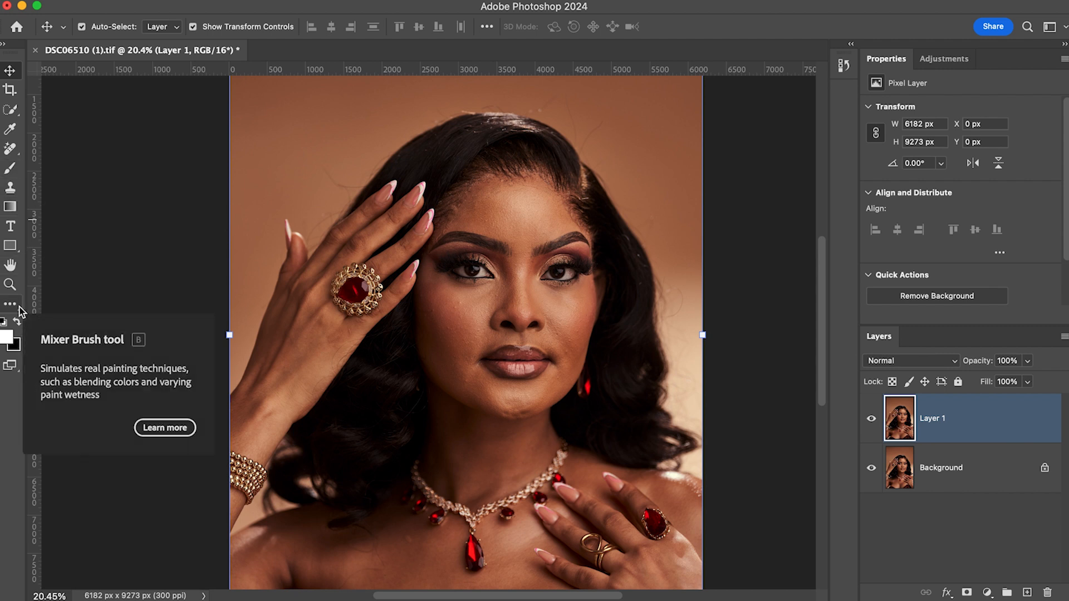
Clone clean backdrop over the long stray hairs above the raised hand with the Clone Stamp at a brush size of 300
key("s")
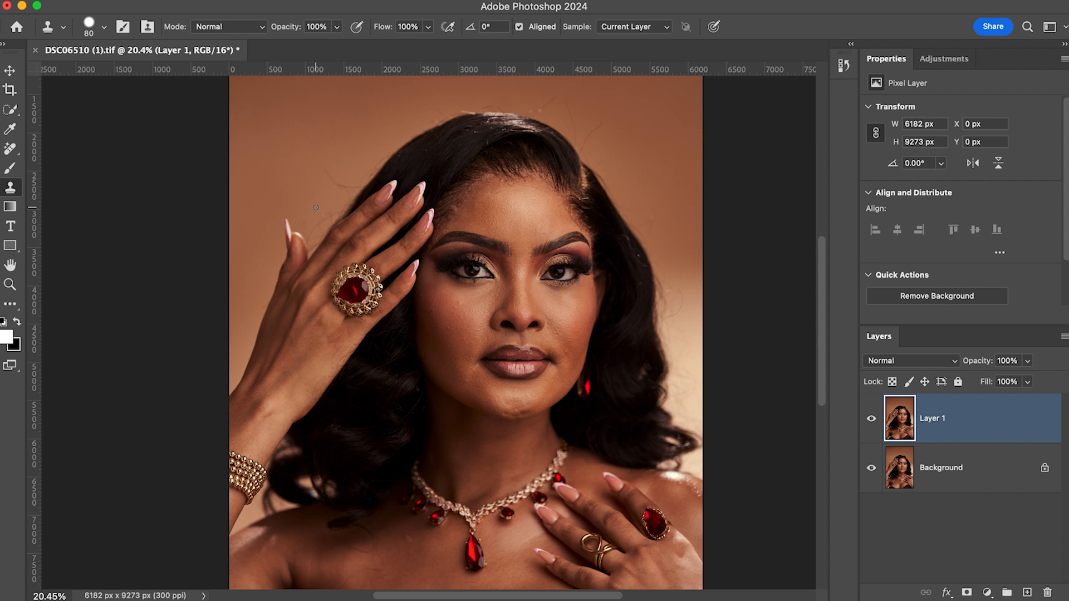
scroll(315, 208, "up", 10)
scroll(315, 207, "down", 4)
scroll(316, 208, "up", 4)
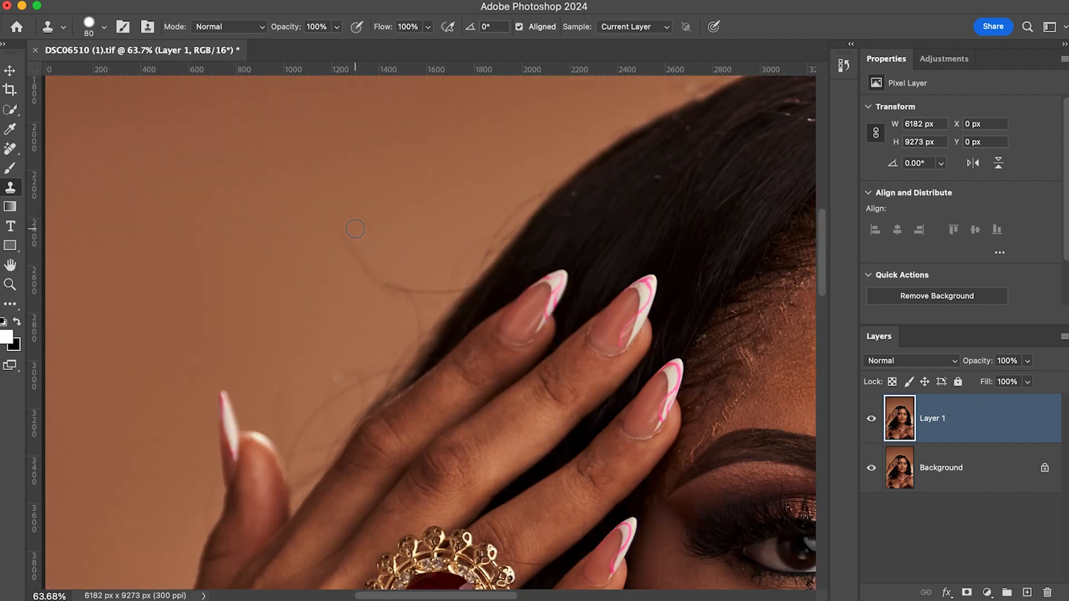
scroll(359, 245, "up", 1)
key("bracketright")
key("bracketright")
key("bracketright")
key("bracketright")
key("bracketright")
key("bracketright")
key("bracketright")
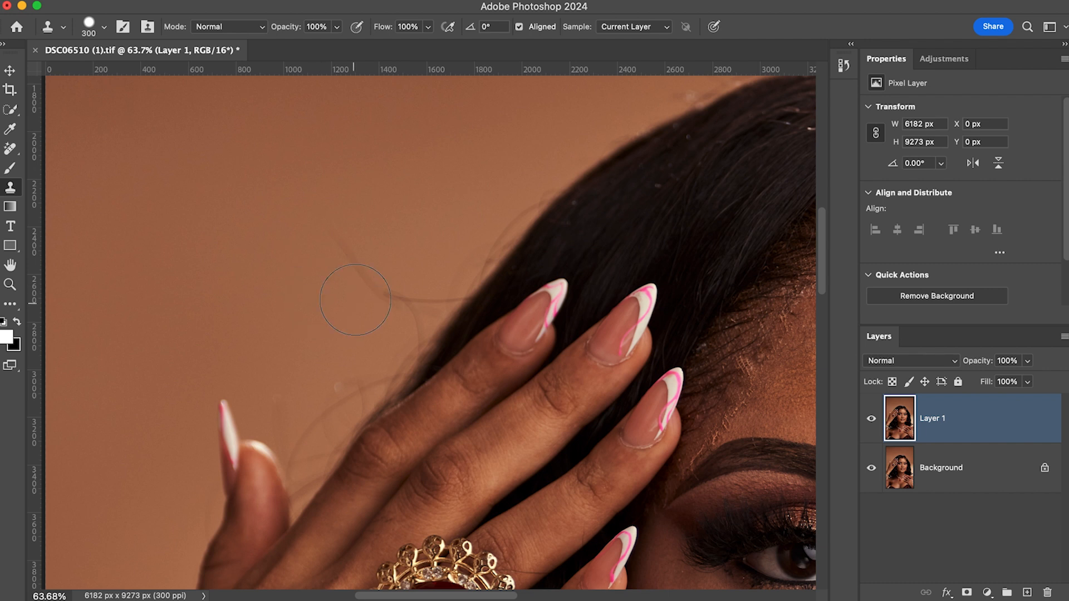
left_click(393, 307)
left_click_drag(296, 415, 351, 359)
Clone out the remaining flyaway hairs between the raised fingers, the thumb and the edge of the hair
scroll(372, 314, "up", 1)
left_click(372, 314, "alt")
left_click(423, 266, "alt")
left_click_drag(423, 302, 400, 318)
left_click(384, 327)
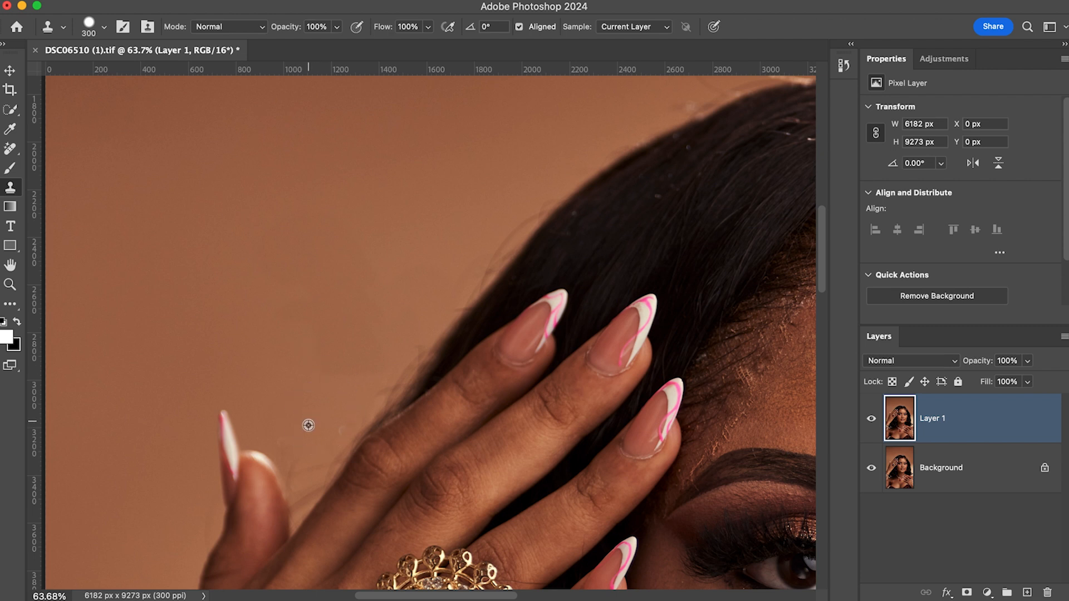
left_click_drag(329, 463, 353, 443)
scroll(366, 348, "up", 1)
scroll(366, 344, "down", 1)
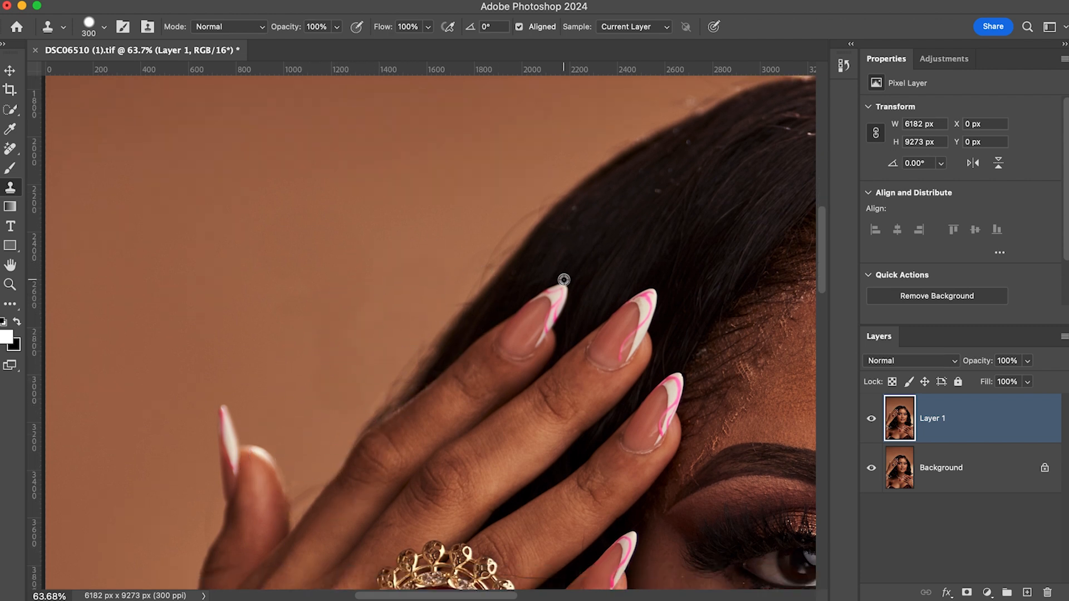
Clone backdrop over the light specks and stray hairs above the crown and the parted side of the hair
scroll(564, 280, "down", 3)
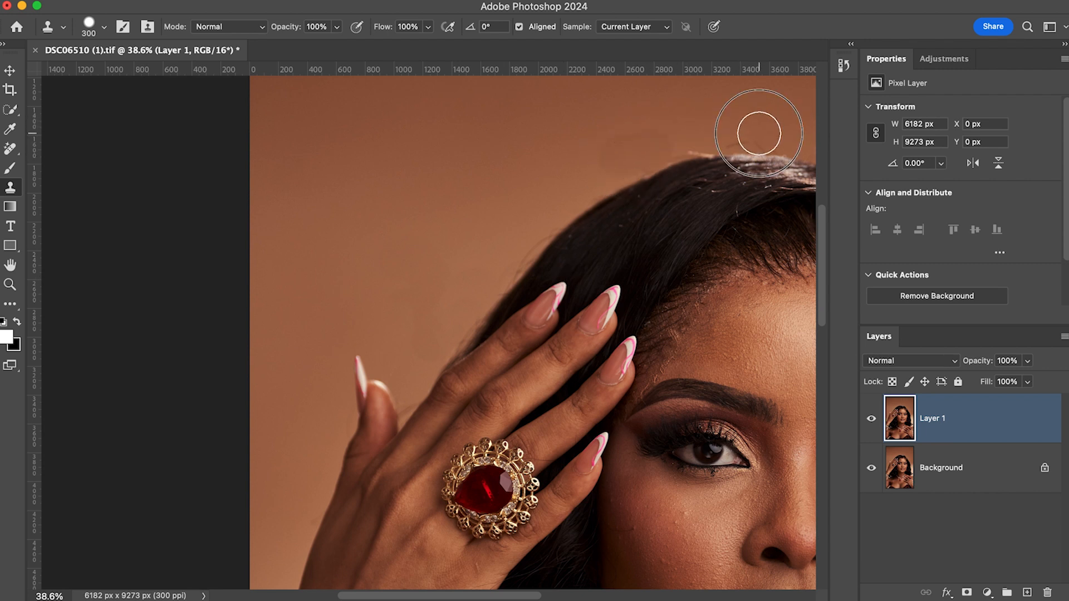
mouse_move(687, 210)
left_mouse_down()
mouse_move(714, 223)
mouse_move(405, 208)
left_mouse_up()
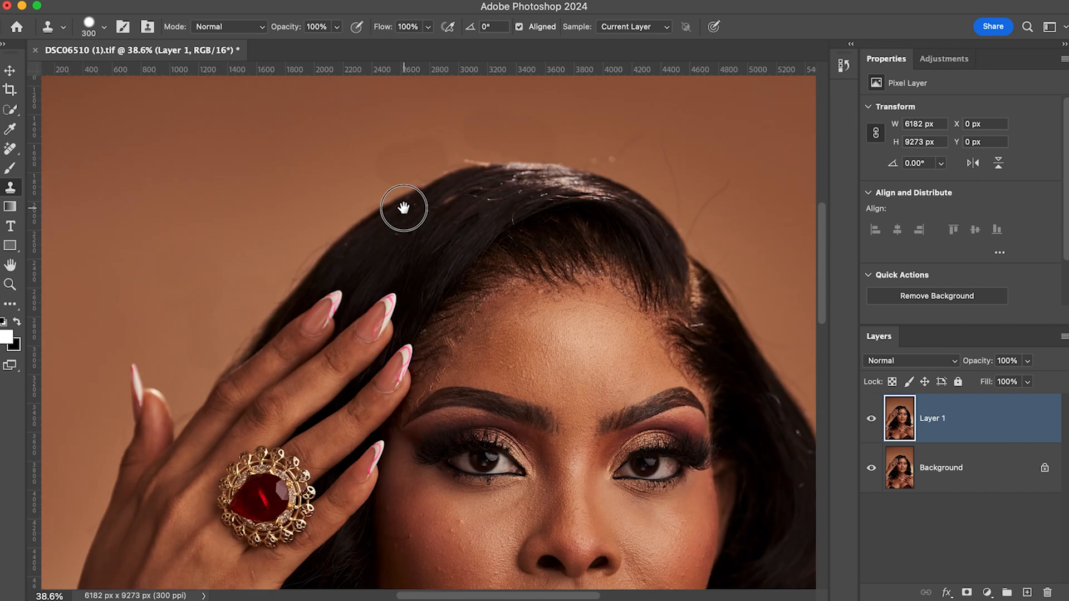
left_click(652, 212, "alt")
left_click(620, 210)
left_click(630, 164, "alt")
left_click_drag(603, 182, 587, 122)
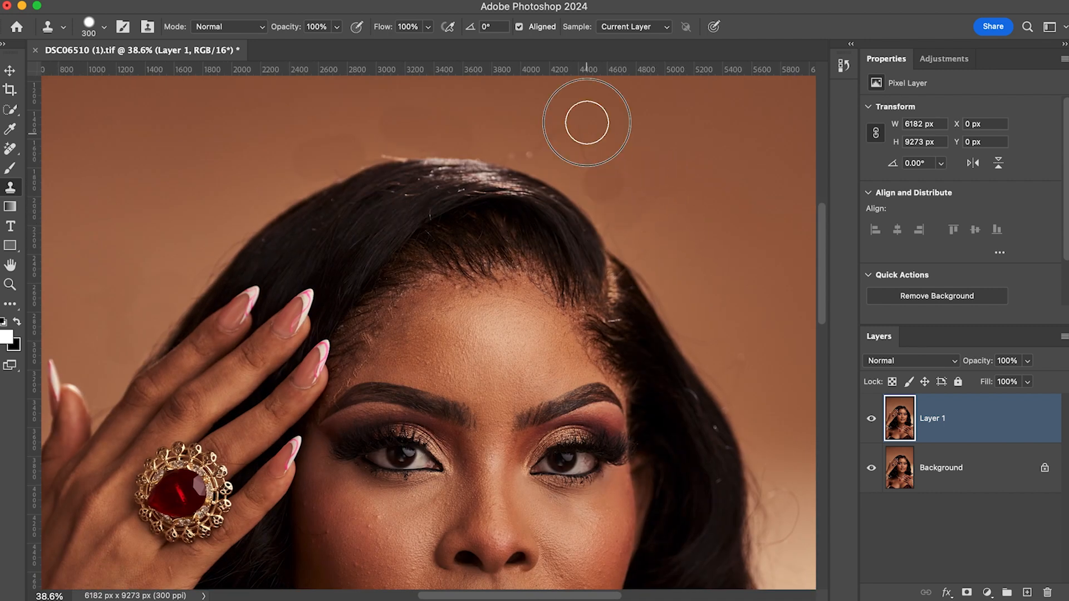
scroll(737, 501, "up", 3)
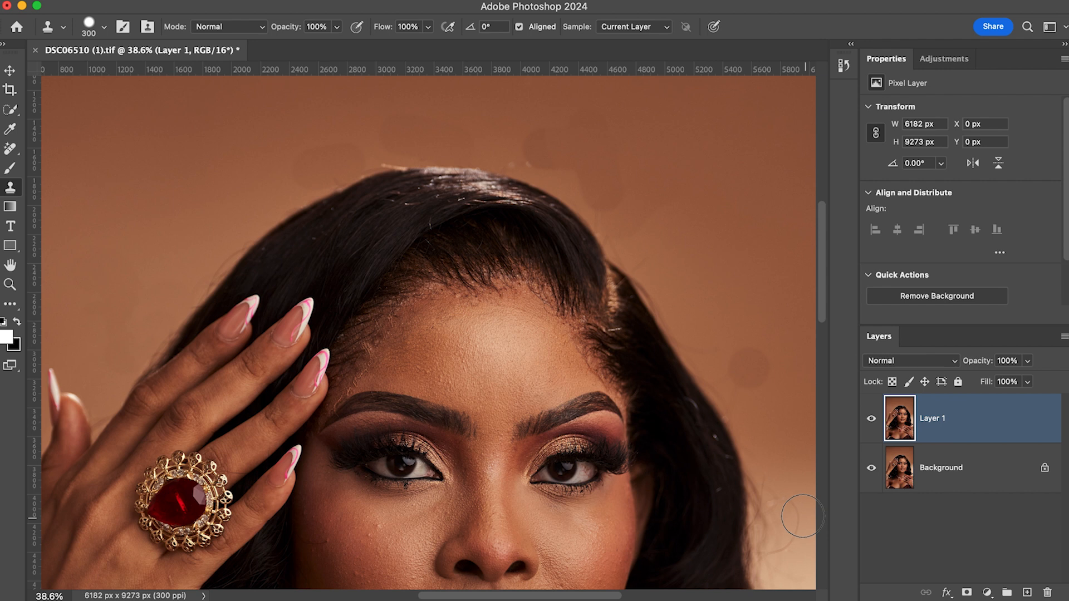
Clone backdrop over the wispy hairs beside the curls on the side away from the raised hand
scroll(745, 446, "down", 3)
left_click_drag(745, 432, 614, 332)
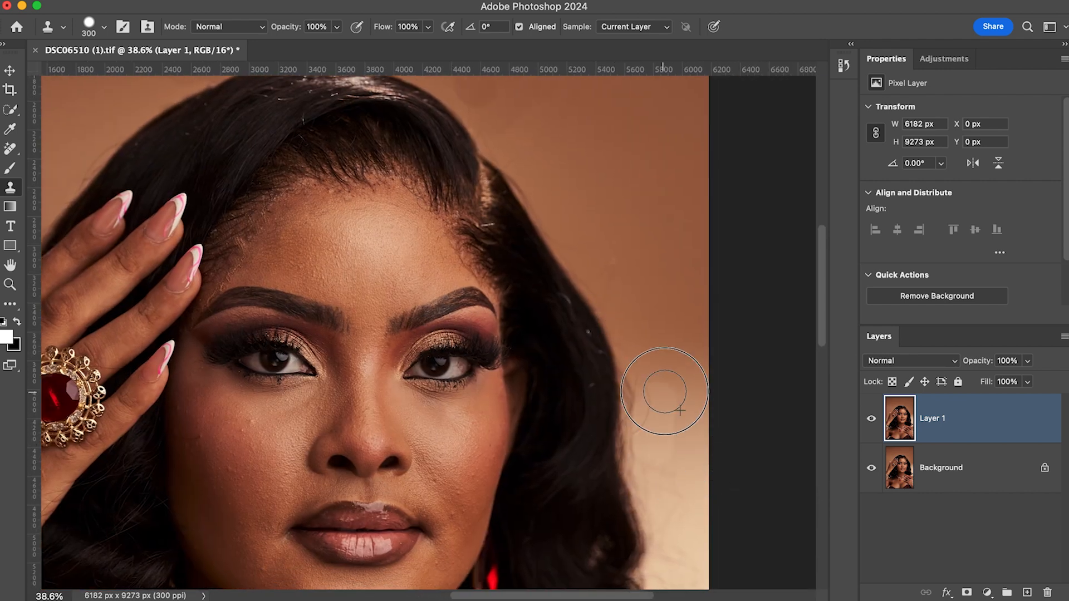
scroll(680, 420, "down", 1)
left_click_drag(652, 382, 660, 416)
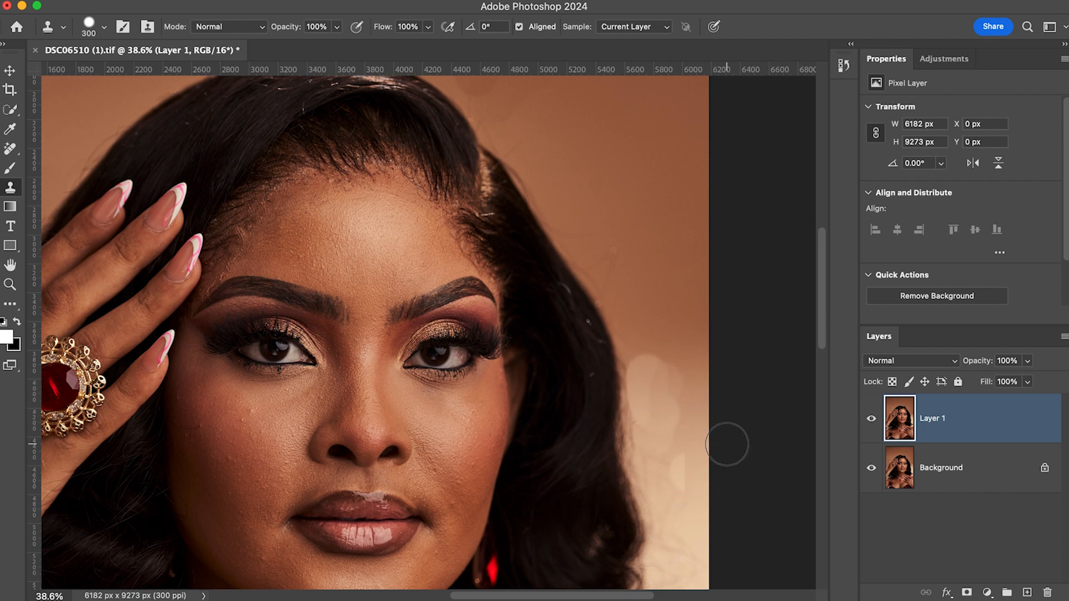
Smooth the blotchy cloned backdrop beside the curls with the Patch tool, using cleaner backdrop above as the source
key("j")
mouse_move(638, 345)
left_mouse_down()
mouse_move(622, 388)
mouse_move(637, 430)
mouse_move(691, 386)
mouse_move(644, 336)
left_mouse_up()
left_click_drag(650, 225, 649, 212)
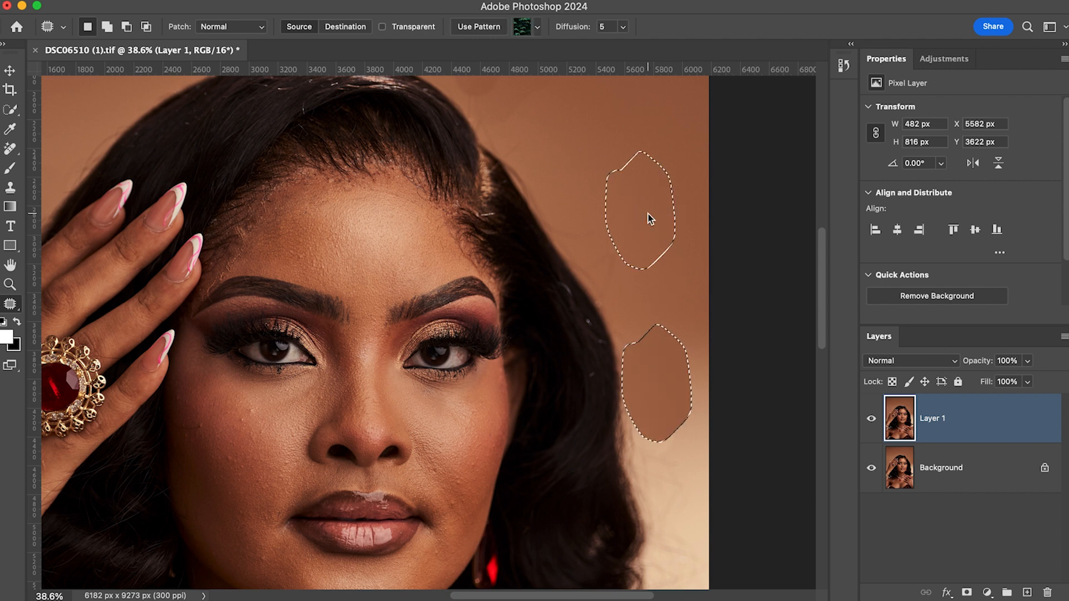
key("ctrl+d")
mouse_move(644, 501)
left_mouse_down()
mouse_move(687, 437)
mouse_move(668, 410)
left_mouse_up()
left_click_drag(675, 489, 677, 305)
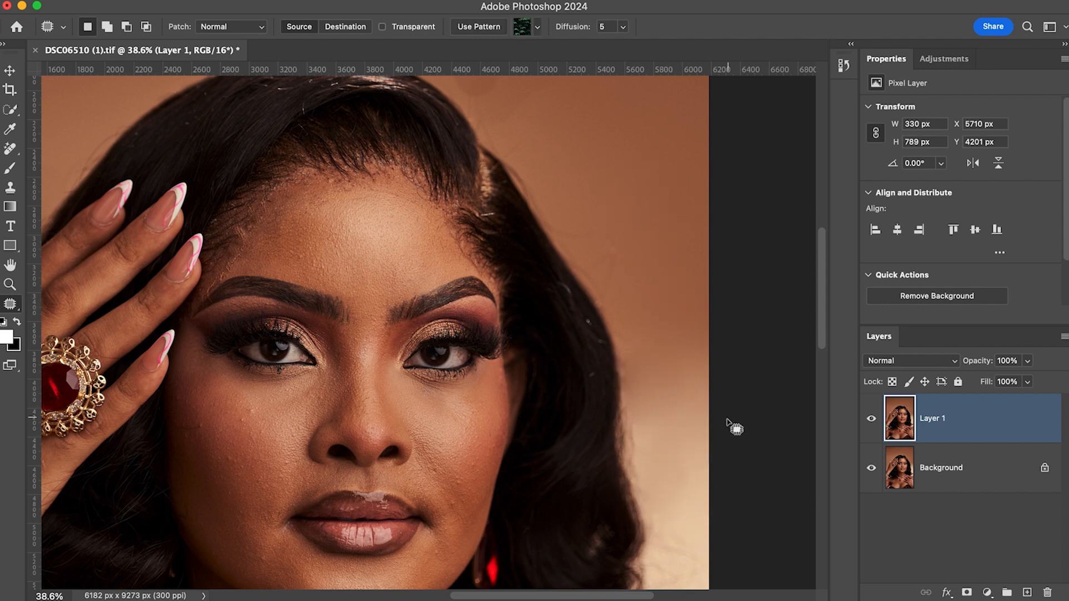
key("ctrl+d")
Patch the uneven cloned areas in the backdrop above the parted side of the hair with smoother backdrop
scroll(652, 324, "up", 5)
scroll(417, 151, "down", 2)
mouse_move(397, 130)
left_mouse_down()
mouse_move(365, 129)
mouse_move(372, 142)
mouse_move(487, 196)
mouse_move(542, 154)
mouse_move(516, 112)
mouse_move(477, 95)
mouse_move(440, 87)
mouse_move(384, 99)
left_mouse_up()
left_click_drag(569, 162, 690, 279)
key("ctrl+d")
mouse_move(487, 192)
left_mouse_down()
mouse_move(546, 267)
mouse_move(559, 229)
mouse_move(646, 240)
left_mouse_up()
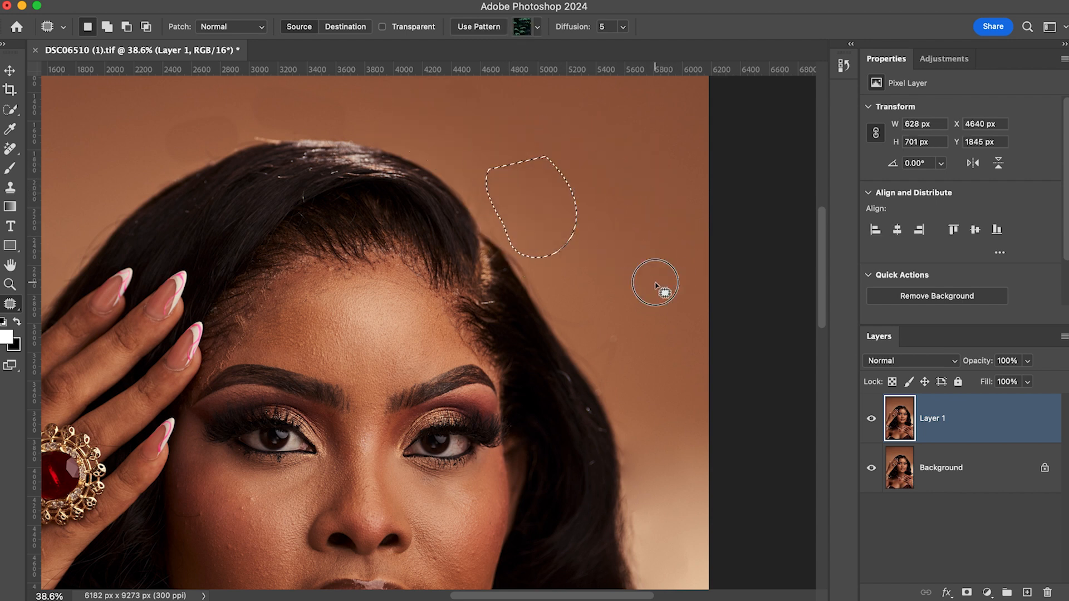
key("ctrl+d")
Patch the blotches in the backdrop above the head and above the raised hand with clean backdrop
left_click_drag(280, 236, 517, 319)
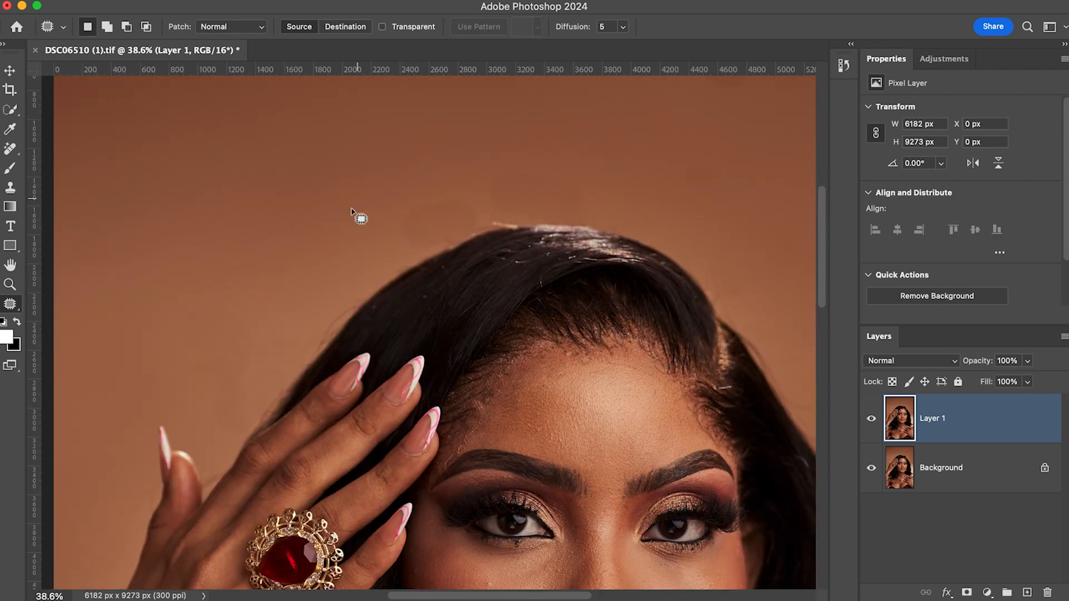
mouse_move(412, 190)
left_mouse_down()
mouse_move(394, 231)
mouse_move(405, 243)
mouse_move(443, 246)
mouse_move(476, 230)
mouse_move(477, 198)
mouse_move(295, 184)
left_mouse_up()
key("cmd+d")
mouse_move(500, 154)
left_mouse_down()
mouse_move(479, 172)
mouse_move(490, 203)
mouse_move(520, 216)
mouse_move(577, 218)
mouse_move(605, 164)
mouse_move(500, 156)
left_mouse_up()
left_click_drag(504, 167, 281, 154)
key("cmd+d")
mouse_move(212, 339)
left_mouse_down()
mouse_move(246, 430)
mouse_move(291, 377)
mouse_move(260, 329)
mouse_move(212, 337)
left_mouse_up()
left_click_drag(247, 316, 237, 184)
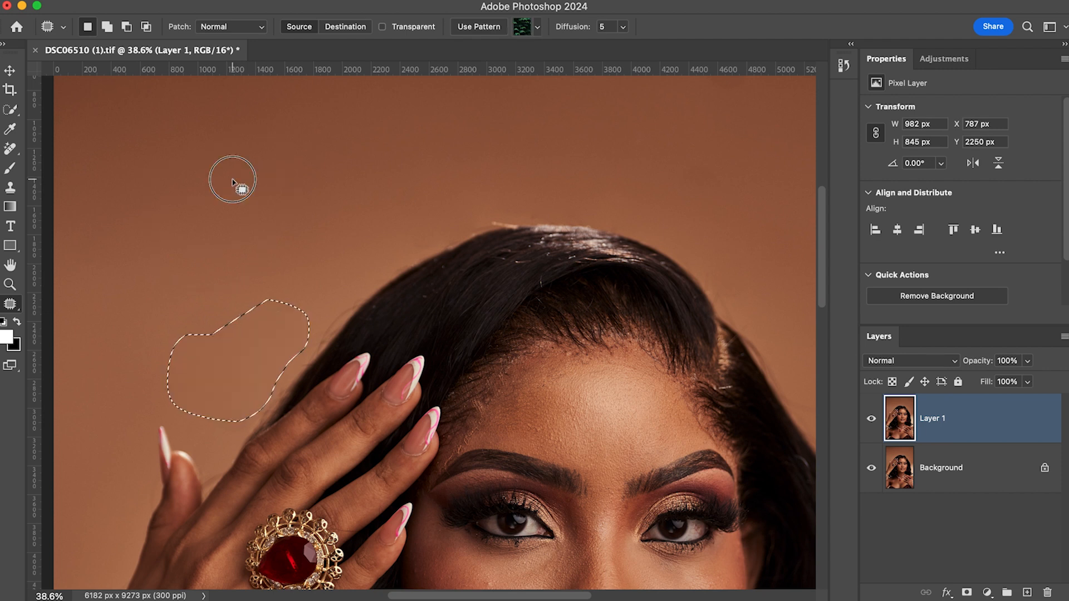
key("cmd+d")
Remove the flyaway at the crown with a size 150 Clone Stamp brush and patch the backdrop just above it
scroll(557, 251, "down", 2)
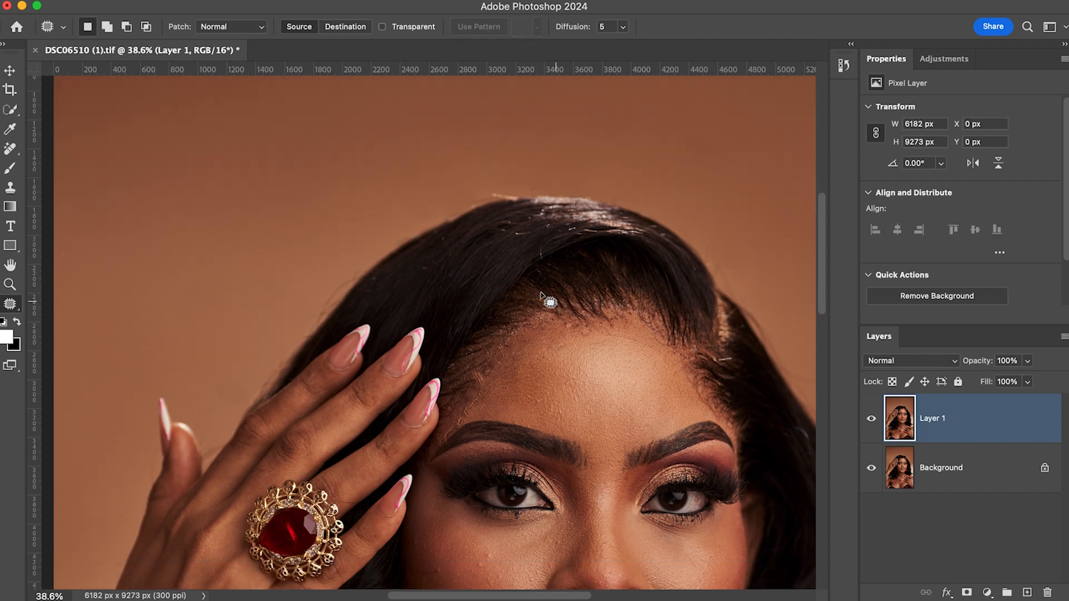
key("s")
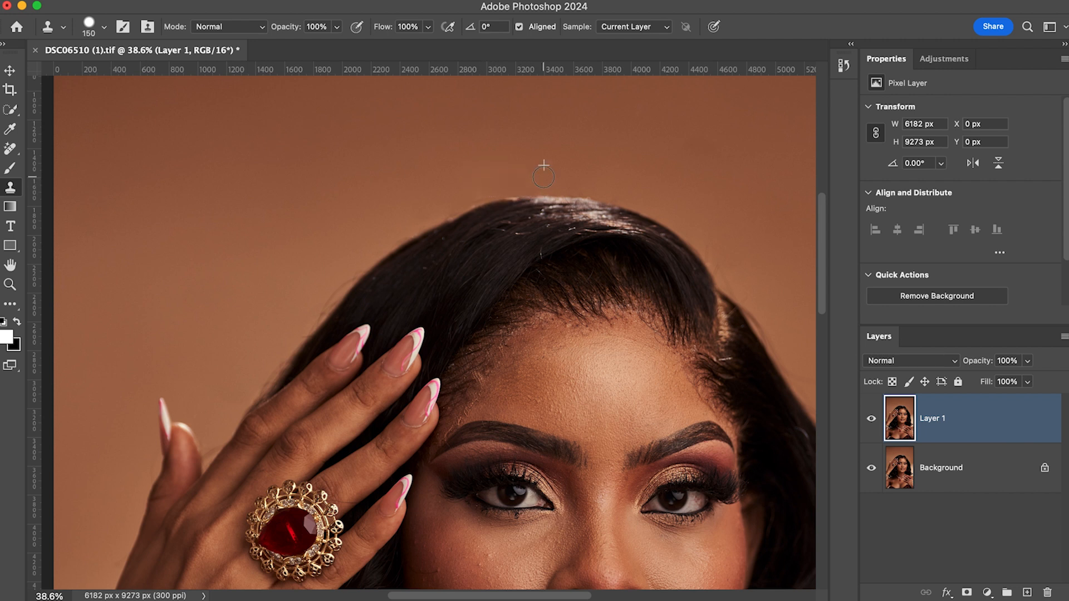
key("j")
mouse_move(477, 165)
left_mouse_down()
mouse_move(466, 188)
mouse_move(529, 188)
mouse_move(513, 158)
mouse_move(484, 161)
left_mouse_up()
mouse_move(511, 175)
left_mouse_down()
mouse_move(316, 159)
mouse_move(358, 179)
left_mouse_up()
key("super+d")
Patch out the fine stray hairs lying across the chest below the dark curl with nearby clean skin
scroll(617, 292, "down", 2)
scroll(618, 294, "down", 5)
scroll(633, 378, "down", 5)
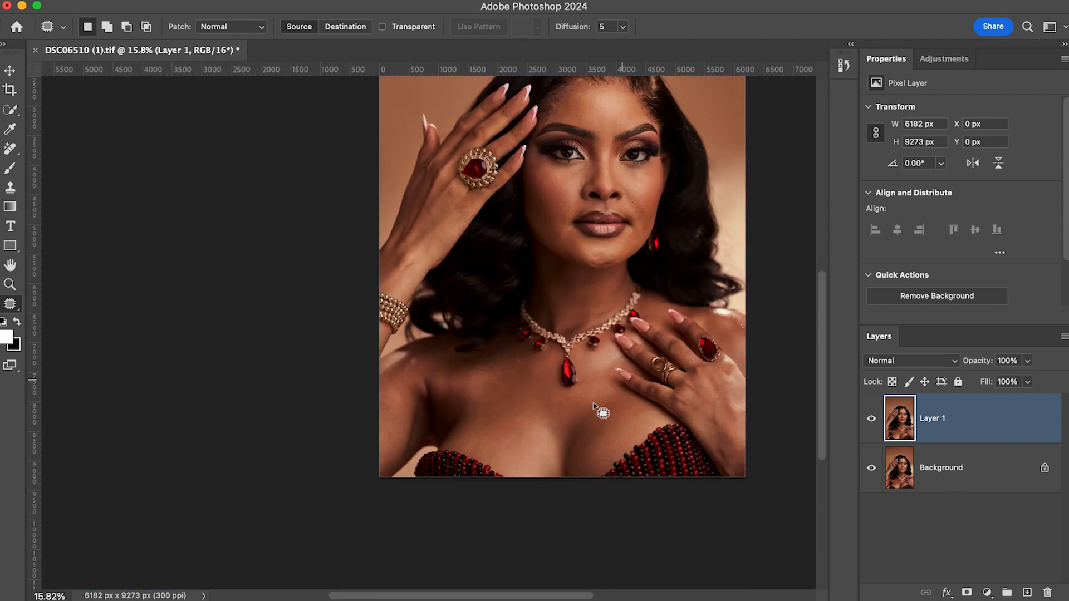
scroll(492, 368, "up", 8)
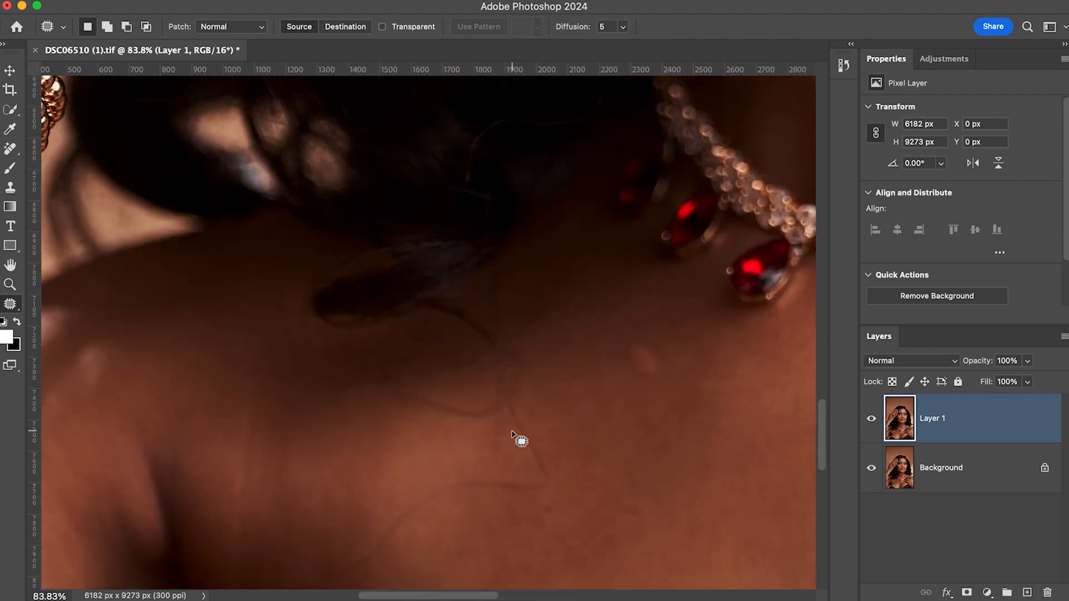
mouse_move(638, 327)
left_mouse_down()
mouse_move(680, 374)
mouse_move(671, 368)
mouse_move(670, 462)
left_mouse_up()
left_click(634, 424)
scroll(633, 423, "down", 5)
scroll(633, 419, "left", 9)
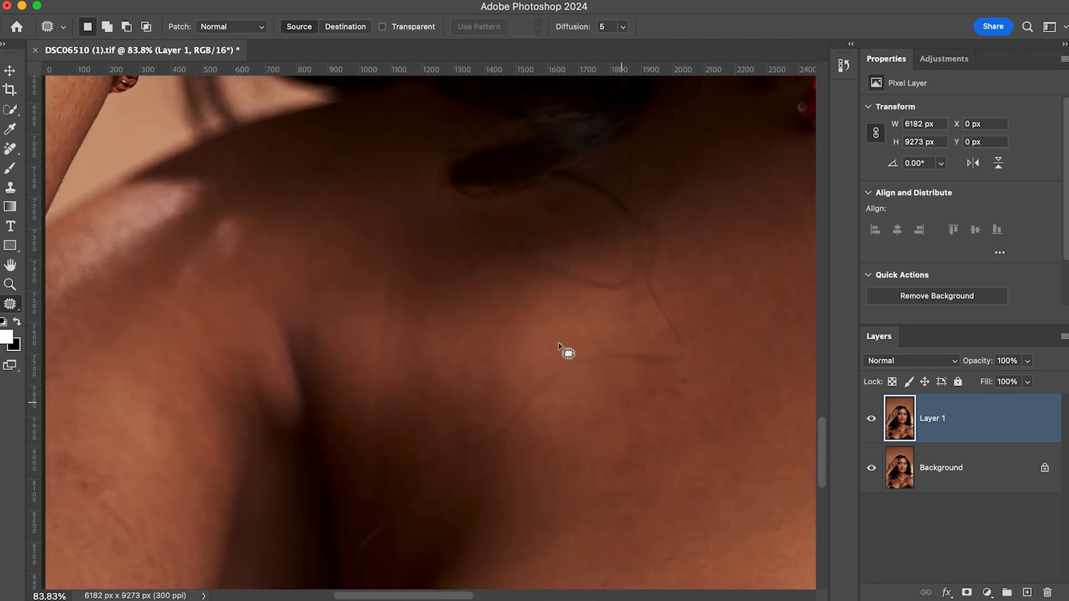
mouse_move(750, 358)
left_mouse_down()
mouse_move(577, 332)
mouse_move(585, 320)
mouse_move(569, 317)
mouse_move(532, 322)
mouse_move(503, 329)
mouse_move(455, 396)
mouse_move(373, 422)
mouse_move(363, 444)
mouse_move(396, 446)
mouse_move(462, 414)
mouse_move(526, 345)
mouse_move(633, 335)
mouse_move(640, 275)
mouse_move(594, 239)
mouse_move(587, 259)
mouse_move(613, 306)
mouse_move(606, 358)
mouse_move(641, 396)
left_mouse_up()
key("cmd+d")
mouse_move(525, 236)
left_mouse_down()
mouse_move(476, 230)
mouse_move(488, 260)
mouse_move(567, 267)
mouse_move(568, 292)
mouse_move(595, 276)
mouse_move(598, 295)
mouse_move(618, 270)
mouse_move(618, 201)
mouse_move(605, 188)
mouse_move(580, 198)
mouse_move(578, 230)
mouse_move(536, 233)
mouse_move(639, 410)
mouse_move(670, 429)
left_mouse_up()
key("super+d")
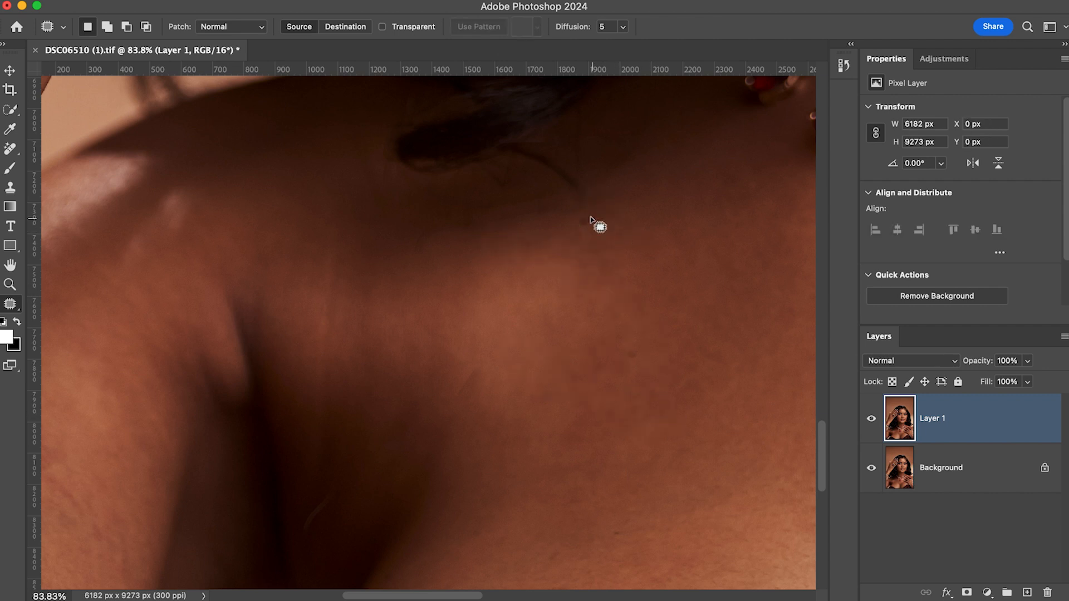
Patch the leftover hair traces on the chest and the faint line on the skin near the shoulder
mouse_move(575, 231)
left_mouse_down()
mouse_move(604, 211)
mouse_move(667, 246)
left_mouse_up()
key("super+d")
left_click_drag(621, 341, 692, 330)
key("super+d")
left_click_drag(281, 345, 491, 344)
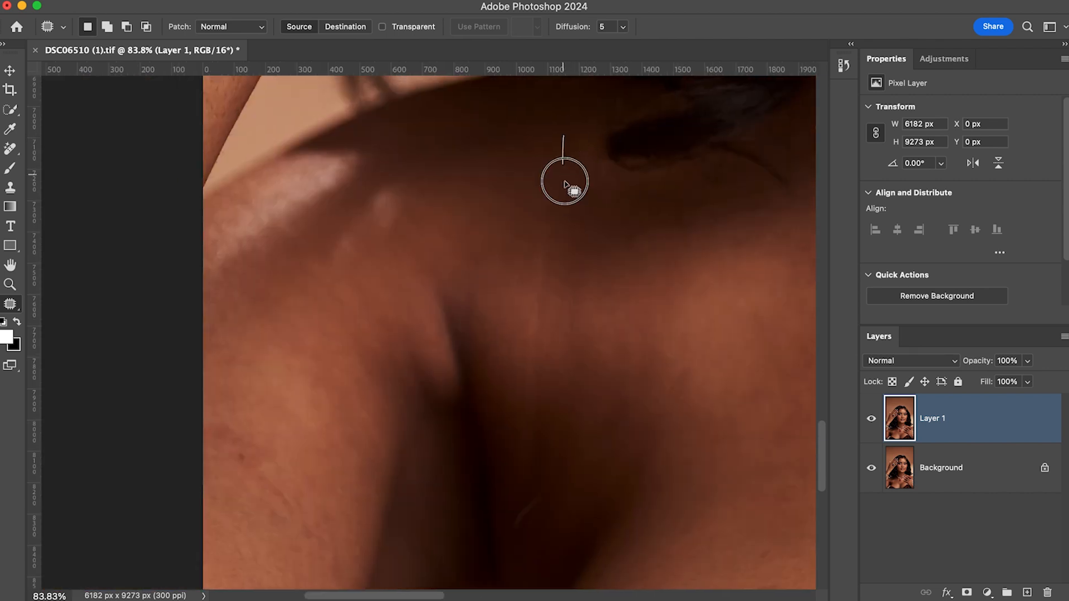
mouse_move(565, 182)
left_mouse_down()
mouse_move(603, 150)
mouse_move(600, 210)
mouse_move(537, 216)
left_mouse_up()
key("super+d")
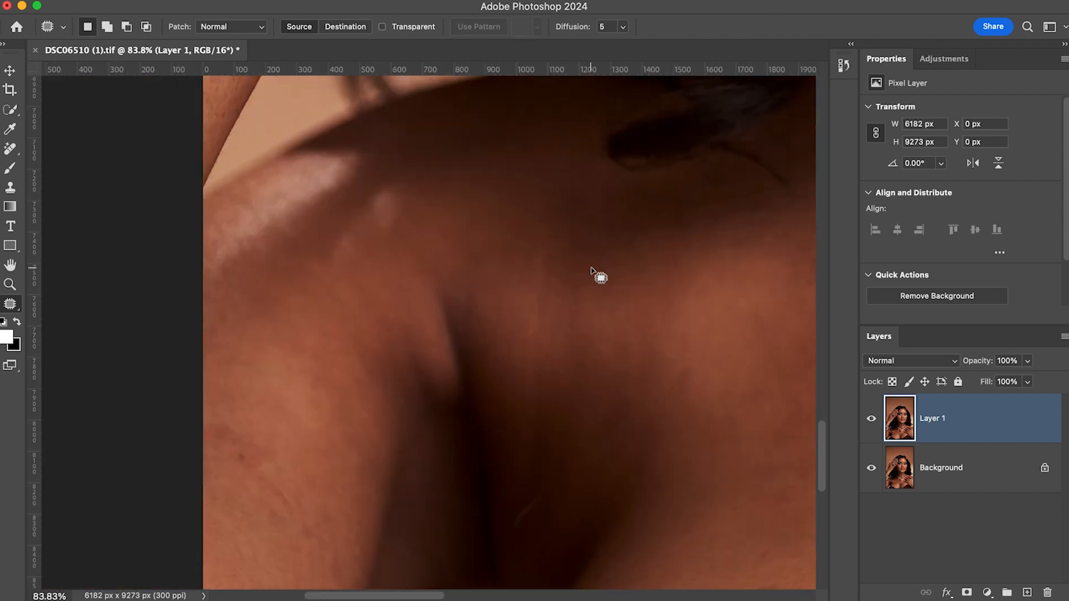
Patch the blemishes on the upper arm with clean neighbouring skin
scroll(595, 276, "down", 5)
mouse_move(219, 324)
left_mouse_down()
mouse_move(303, 355)
mouse_move(217, 273)
left_mouse_up()
left_click_drag(252, 320, 290, 292)
key("super+d")
mouse_move(309, 381)
left_mouse_down()
mouse_move(345, 370)
mouse_move(337, 377)
mouse_move(334, 306)
left_mouse_up()
key("super+d")
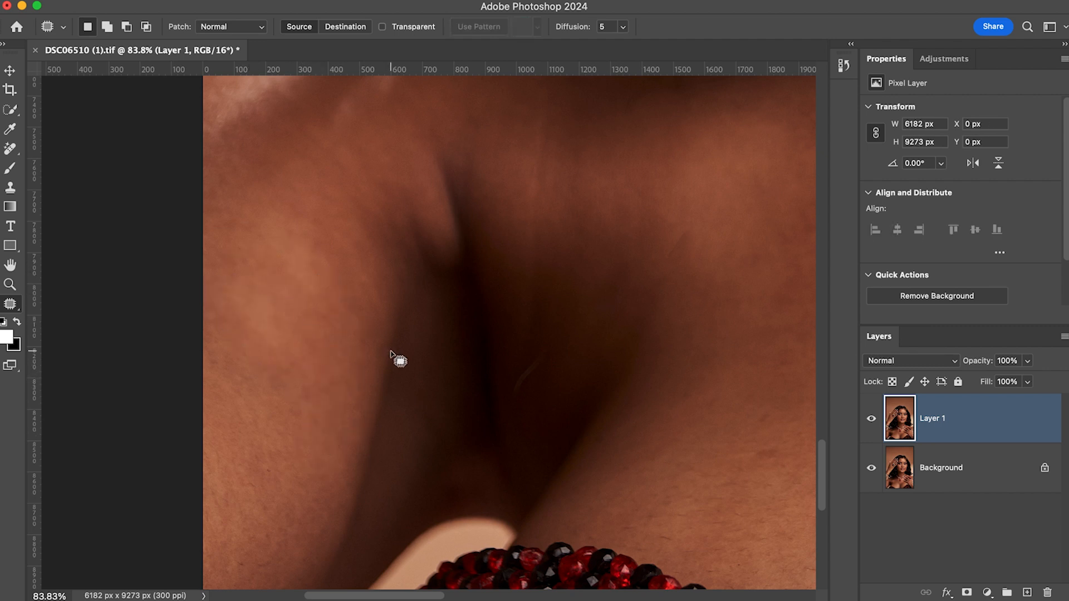
Fill the strip along the upper arm's inner edge with Content-Aware at 100% opacity, then patch the skin transition there
scroll(392, 354, "down", 5)
mouse_move(389, 333)
left_mouse_down()
mouse_move(364, 426)
mouse_move(375, 437)
mouse_move(409, 341)
mouse_move(392, 330)
left_mouse_up()
right_click(378, 335)
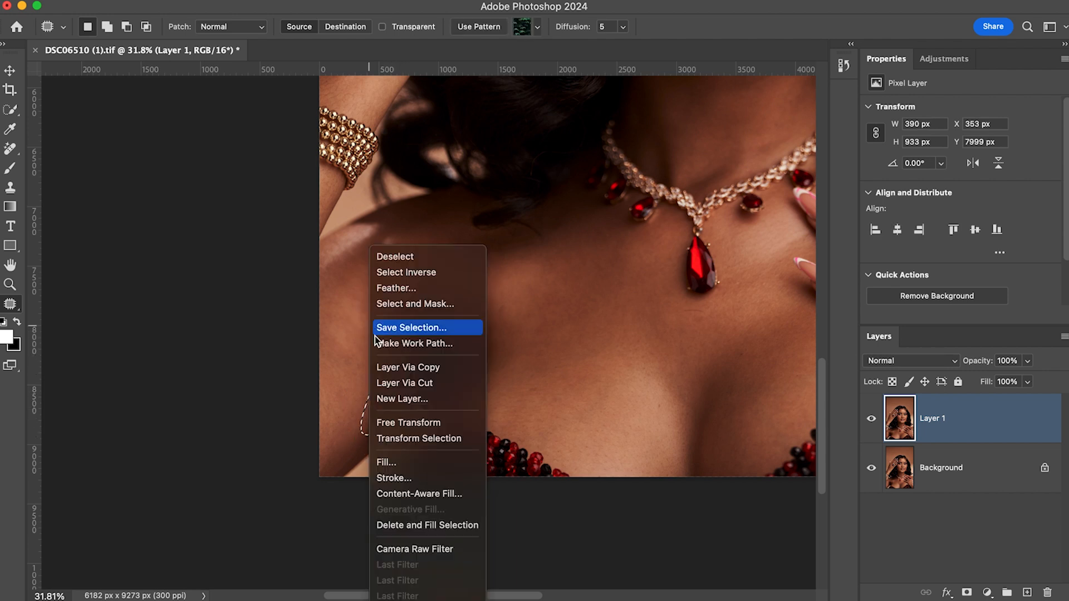
left_click(395, 464)
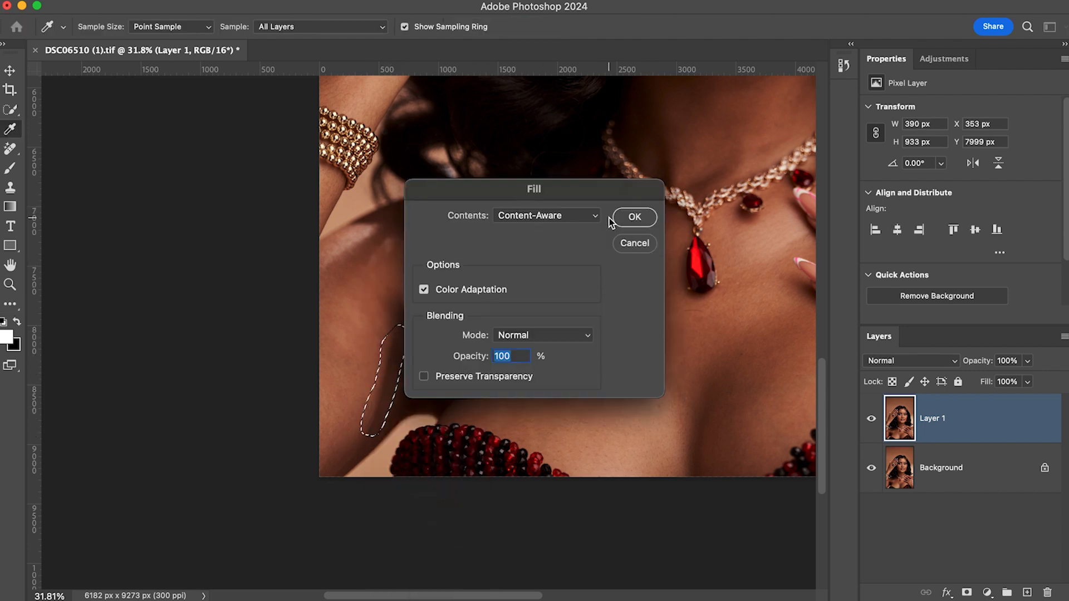
left_click(638, 218)
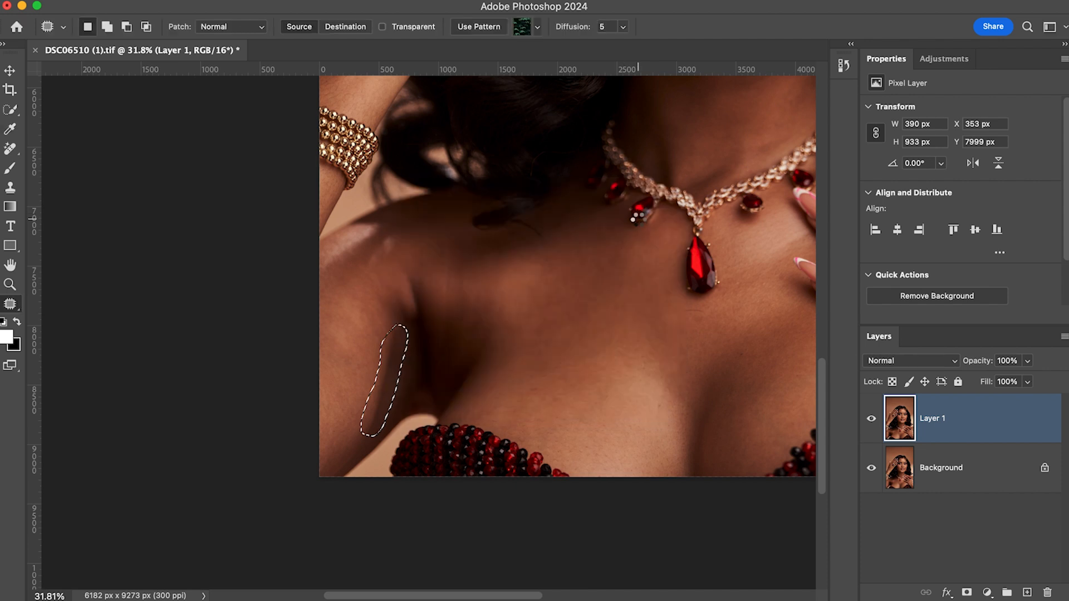
key("super+d")
mouse_move(386, 344)
left_mouse_down()
mouse_move(378, 406)
mouse_move(396, 390)
mouse_move(398, 333)
mouse_move(386, 382)
left_mouse_up()
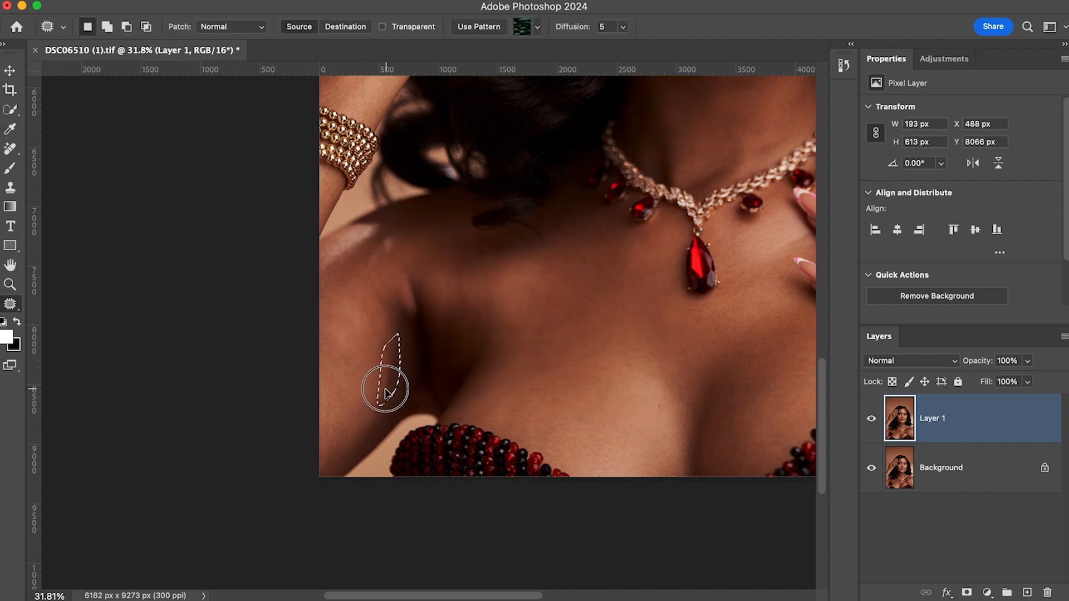
left_click(360, 390)
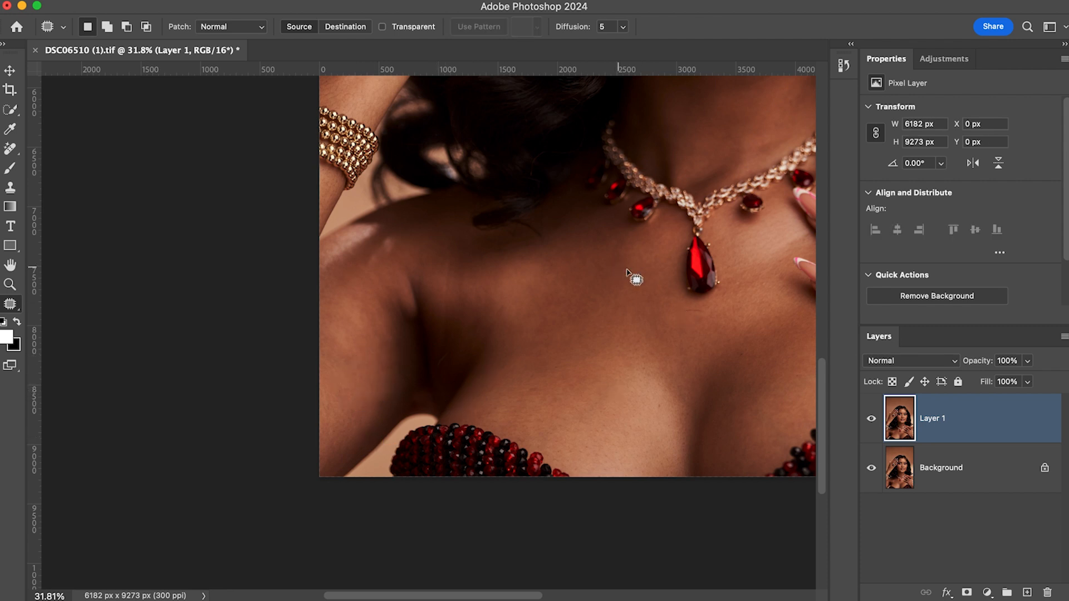
Select the stray hair beside the dark curl near the collarbone and replace it with a Content-Aware fill at 100% opacity
mouse_move(530, 238)
left_mouse_down()
mouse_move(543, 224)
mouse_move(512, 224)
left_mouse_up()
right_click(571, 236)
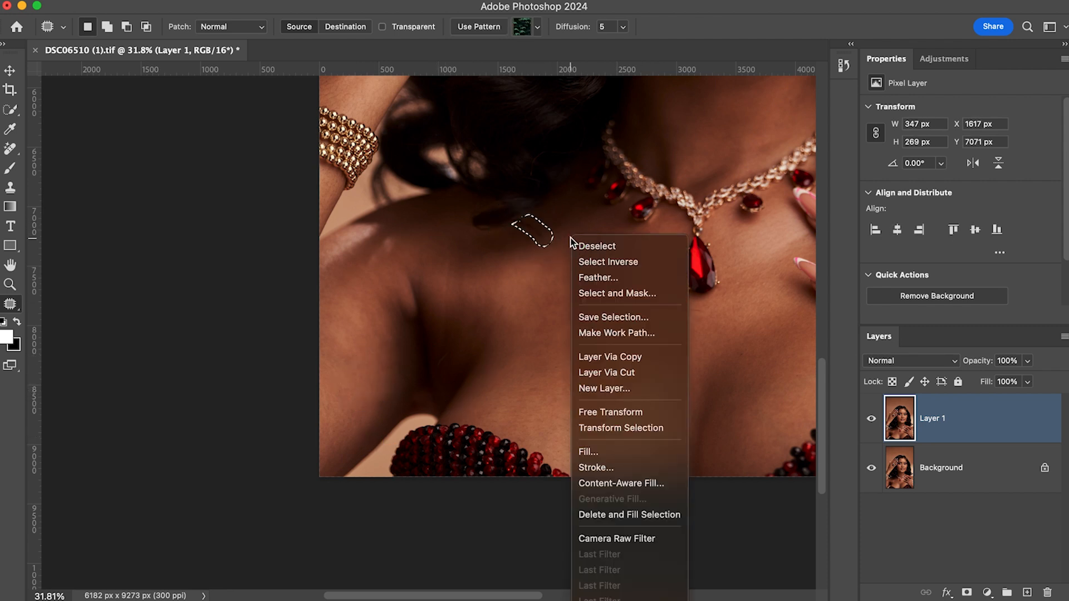
left_click(623, 451)
left_click(638, 216)
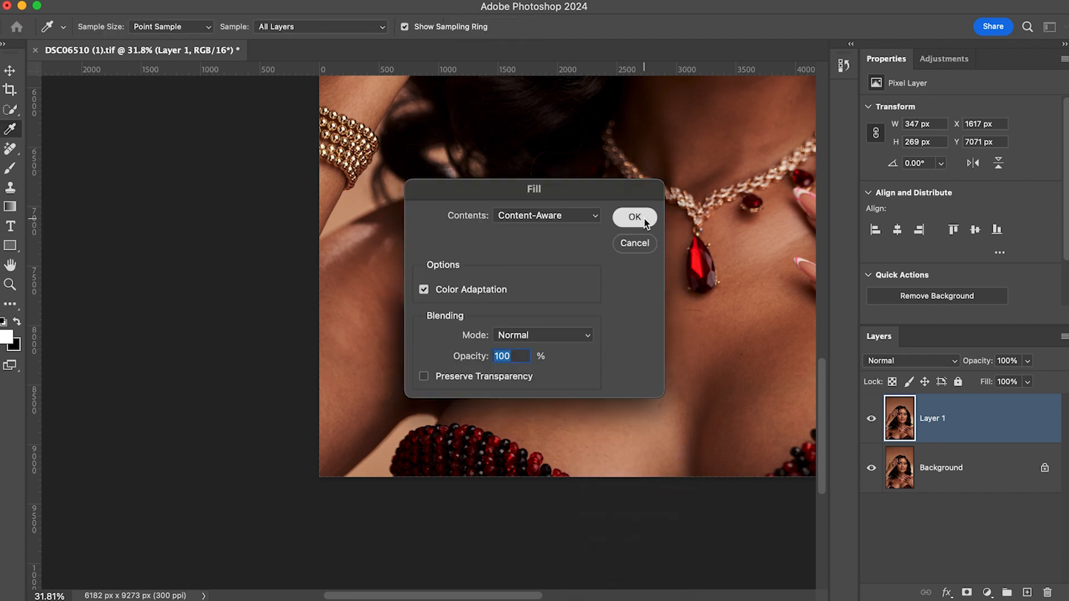
left_click(600, 253)
Patch the skin lines on the chest just below the red pendant
left_click_drag(738, 234, 342, 232)
scroll(515, 317, "up", 1)
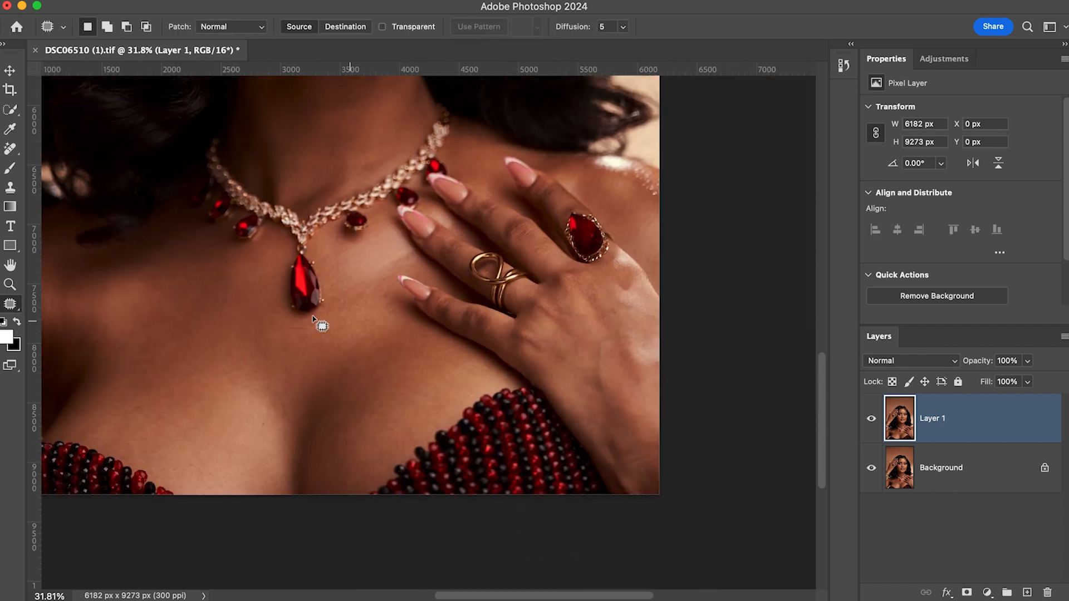
mouse_move(291, 331)
left_mouse_down()
mouse_move(318, 332)
mouse_move(304, 332)
left_mouse_up()
key("super+d")
left_click_drag(457, 199, 646, 454)
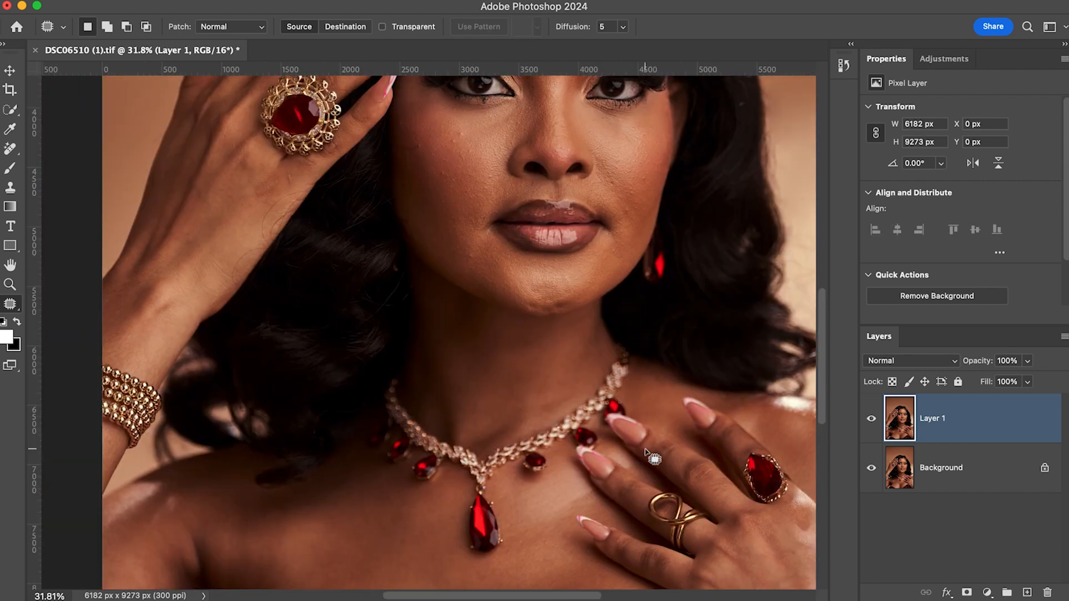
Select the lowest curved stray hair on the raised wrist and replace it with a Content-Aware fill at 100% opacity
left_click_drag(261, 200, 499, 295)
scroll(493, 311, "up", 6)
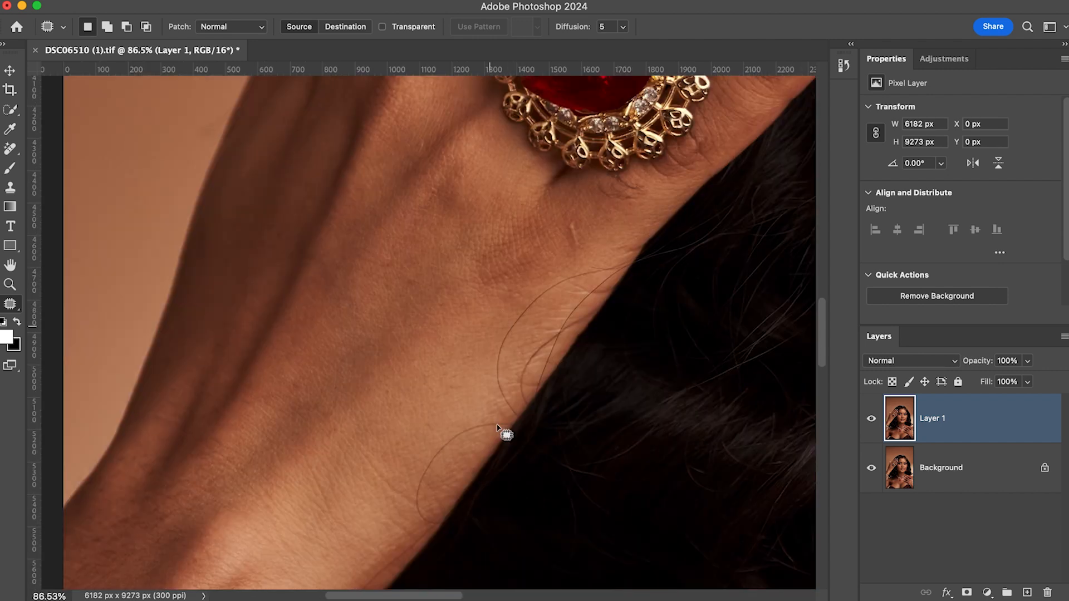
left_click_drag(495, 495, 518, 348)
mouse_move(508, 300)
left_mouse_down()
mouse_move(456, 308)
mouse_move(420, 340)
mouse_move(415, 395)
mouse_move(437, 404)
mouse_move(427, 393)
mouse_move(434, 356)
mouse_move(510, 303)
left_mouse_up()
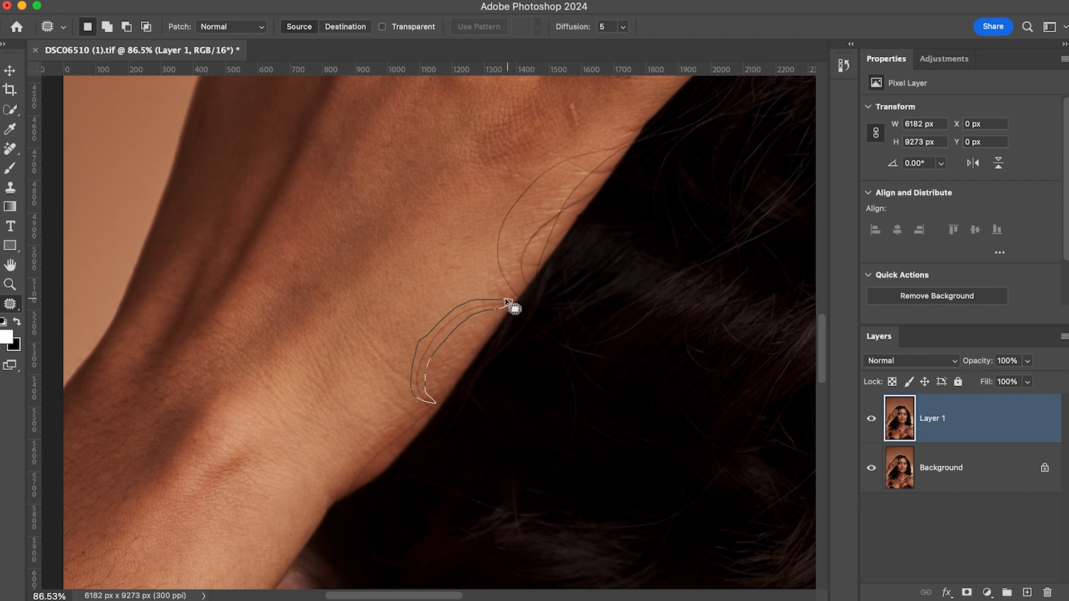
right_click(429, 251)
left_click(445, 462)
scroll(643, 214, "up", 1)
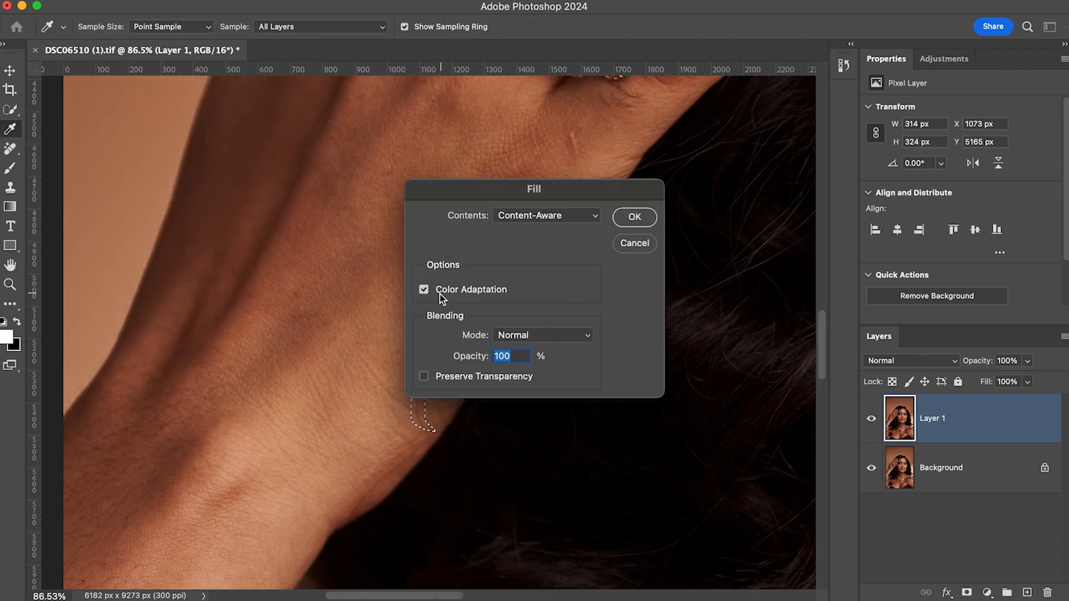
key("Return")
key("cmd+d")
Select the long curved hair crossing the back of the raised hand and fill it with Content-Aware at 100% opacity
mouse_move(617, 175)
left_mouse_down()
mouse_move(575, 177)
mouse_move(529, 204)
left_mouse_up()
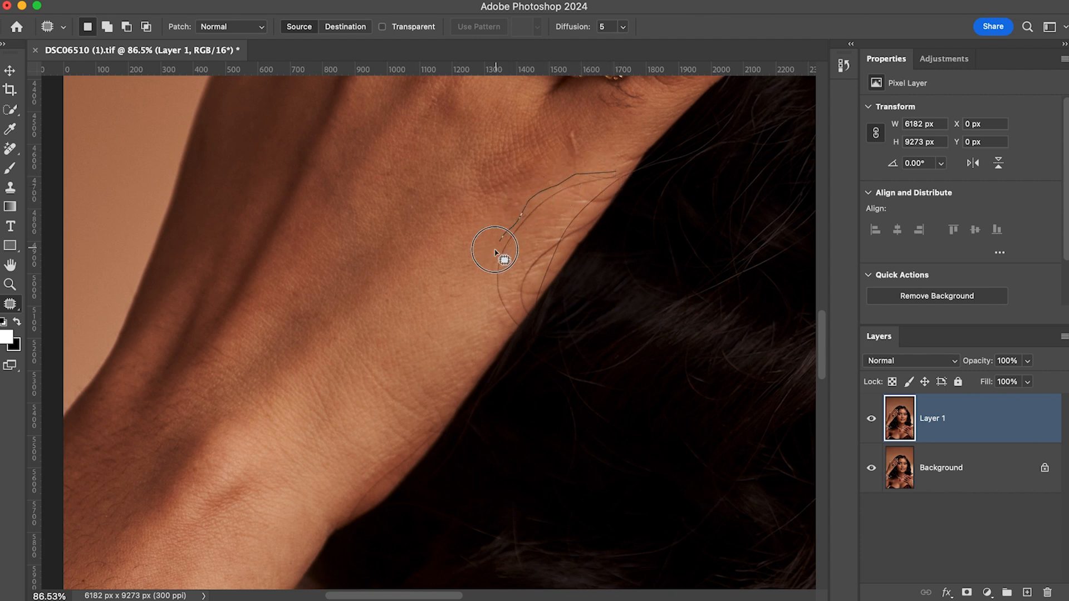
mouse_move(493, 288)
left_mouse_down()
mouse_move(516, 324)
mouse_move(507, 272)
left_mouse_up()
left_click_drag(527, 225, 622, 174)
right_click(492, 169)
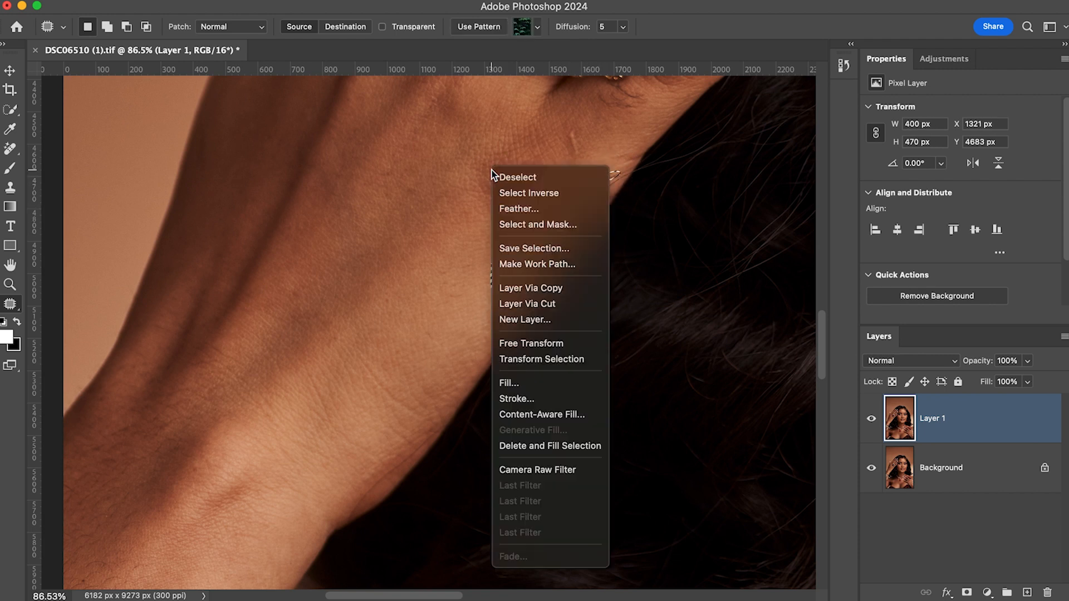
left_click(548, 384)
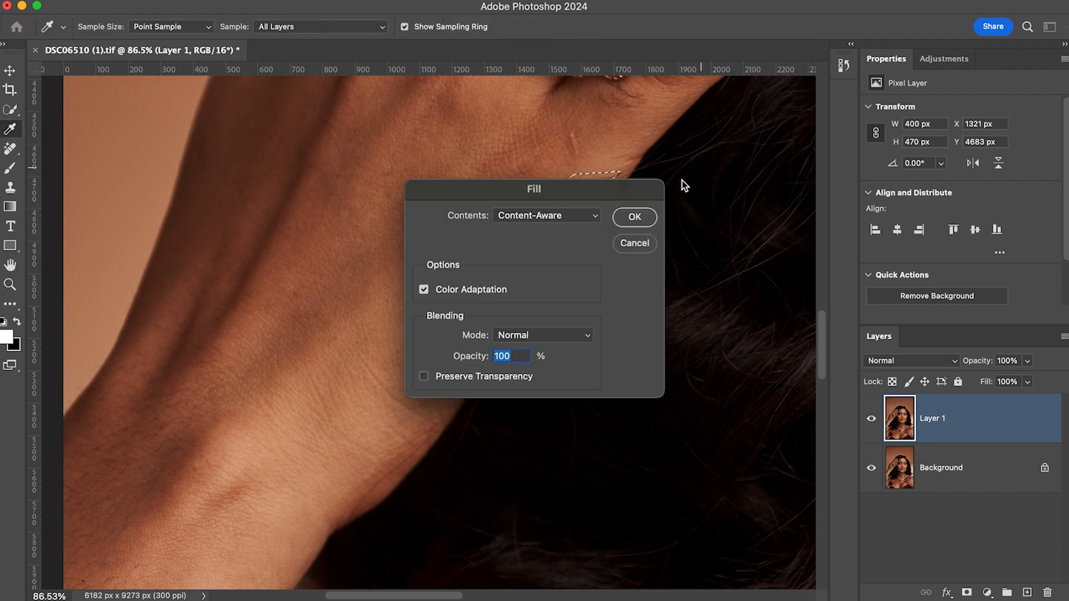
key("Return")
key("ctrl+d")
Outline the remaining stray hairs along the raised hand's inner edge and remove them with a Content-Aware fill
mouse_move(630, 190)
left_mouse_down()
mouse_move(599, 201)
mouse_move(551, 262)
left_mouse_up()
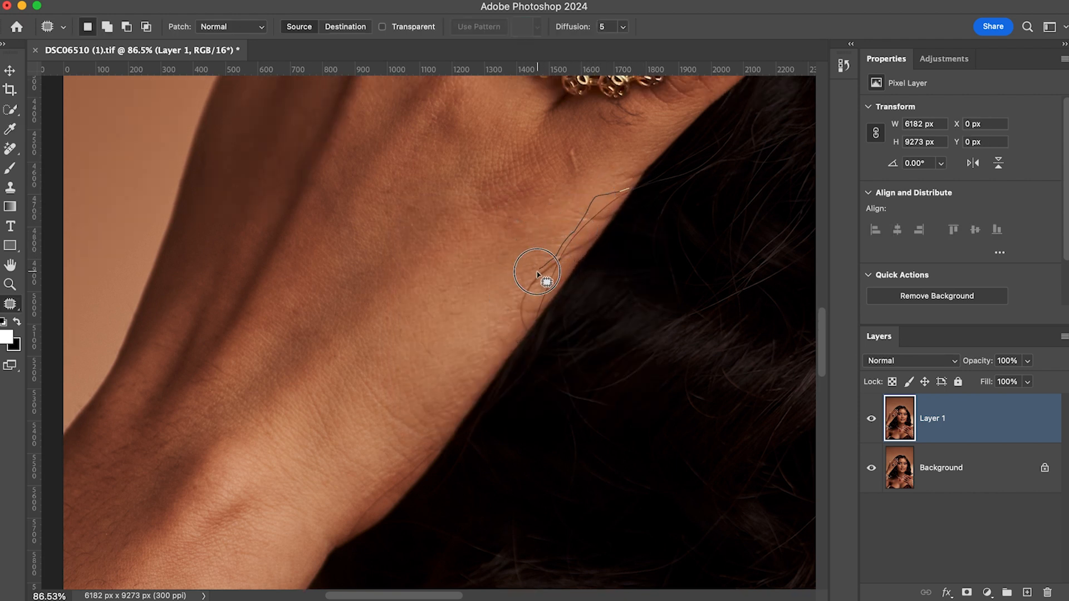
mouse_move(517, 305)
left_mouse_down()
mouse_move(521, 328)
mouse_move(623, 195)
mouse_move(612, 184)
mouse_move(622, 188)
left_mouse_up()
right_click(592, 179)
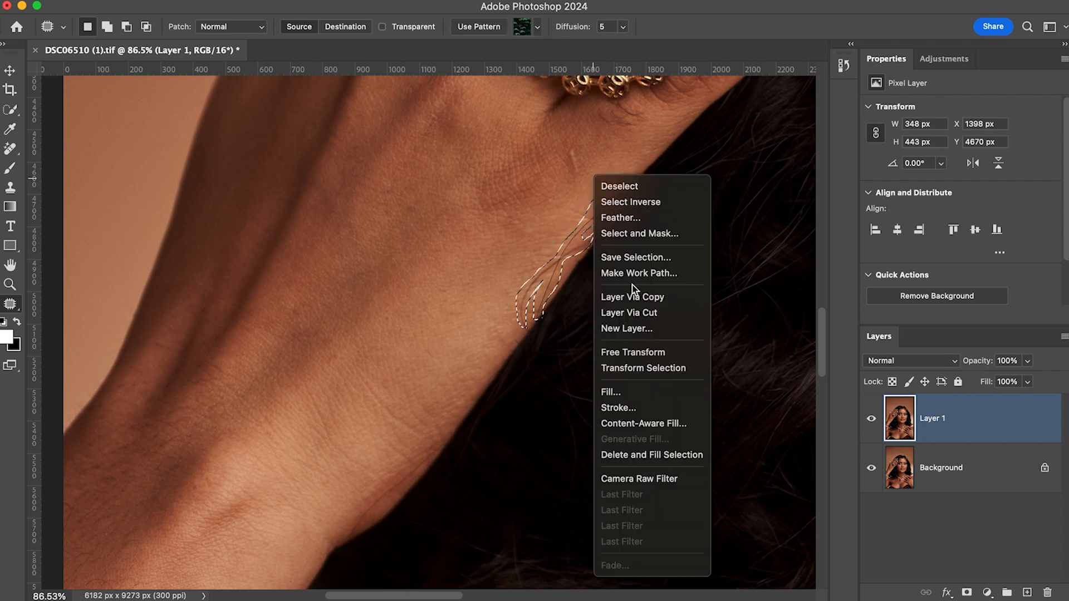
left_click(628, 396)
left_click(635, 218)
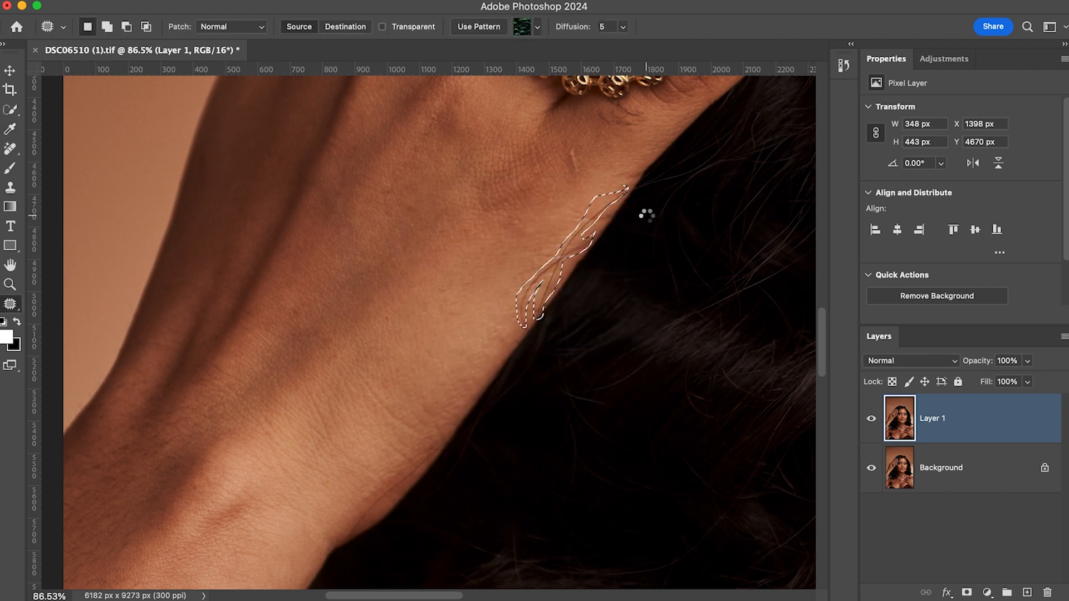
key("super+d")
Select the narrow strip along the wrist edge above the gold bracelet and fill it with Content-Aware at 100% opacity
scroll(606, 244, "down", 10)
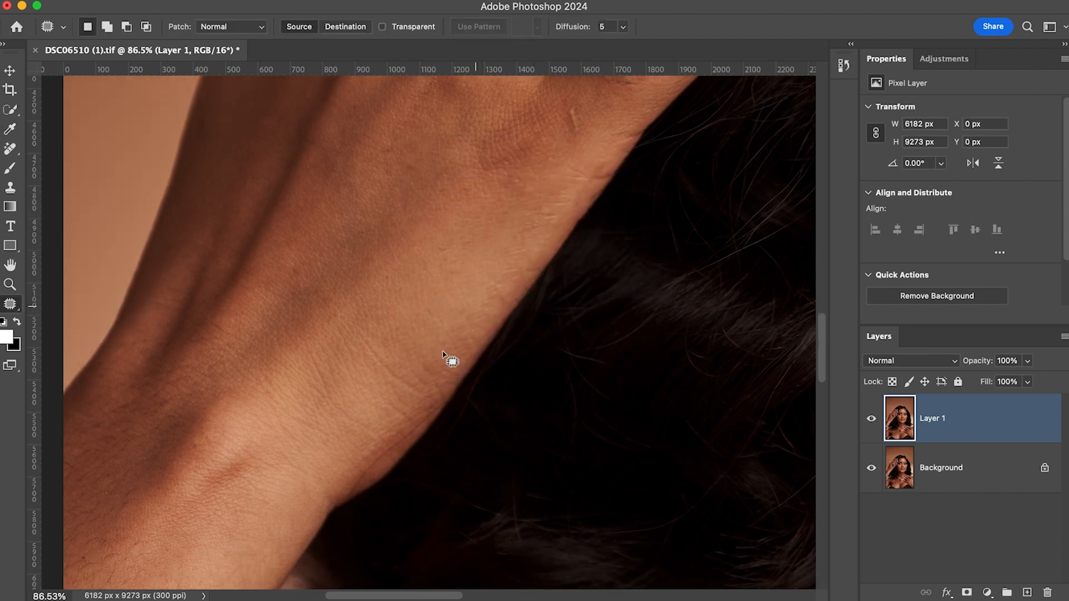
scroll(423, 274, "down", 1)
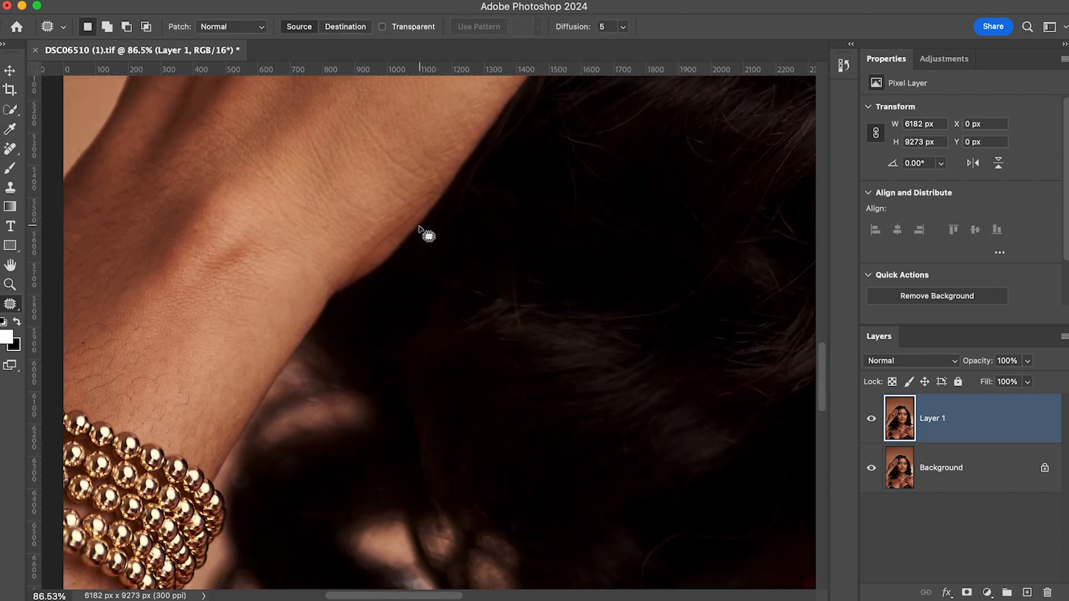
mouse_move(429, 207)
left_mouse_down()
mouse_move(349, 286)
mouse_move(433, 207)
left_mouse_up()
right_click(394, 195)
left_click(433, 406)
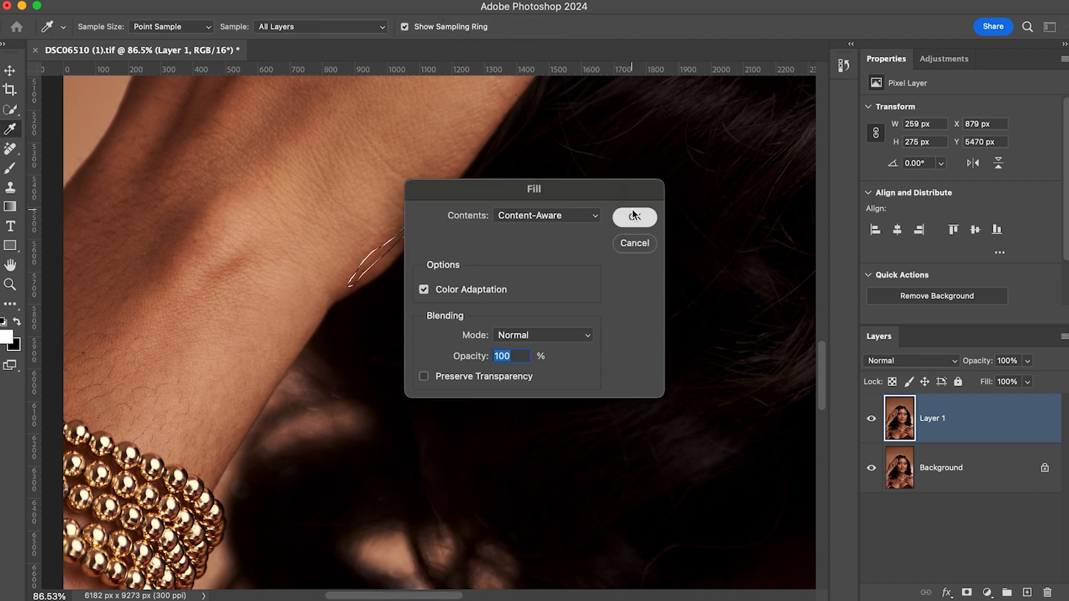
left_click(635, 217)
key("super+d")
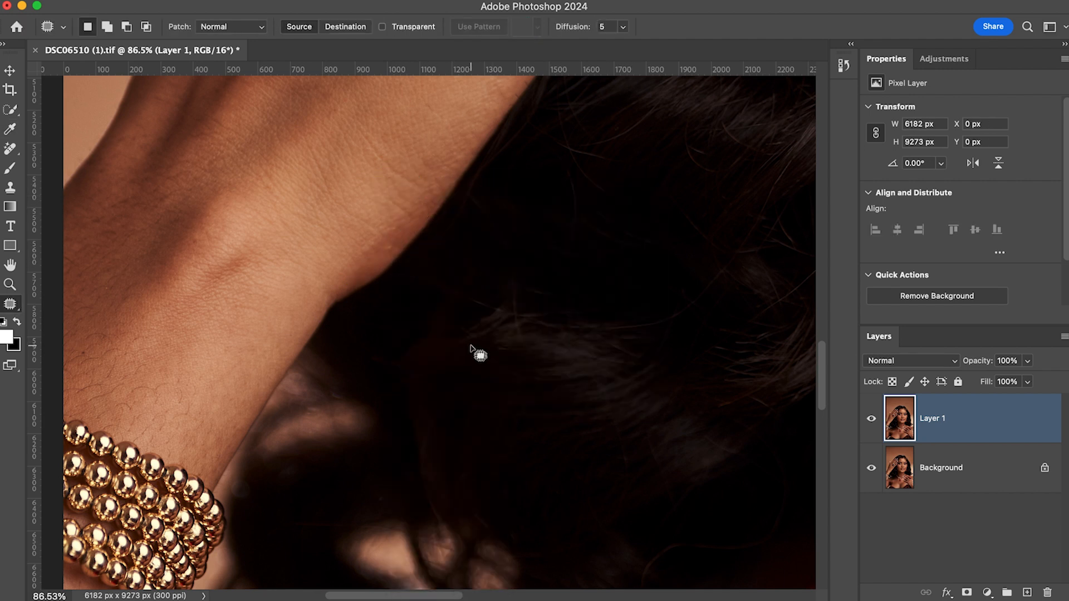
Inspect the whole portrait, the jewelled hand, the chest and the face for remaining flaws
scroll(470, 348, "down", 6)
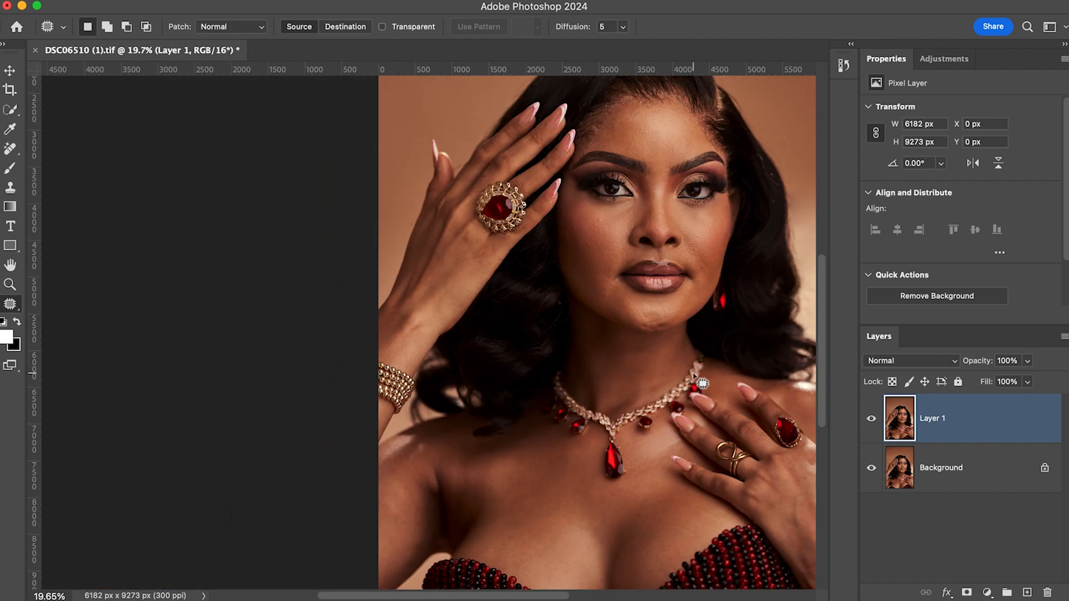
scroll(657, 384, "right", 5)
scroll(657, 384, "down", 1)
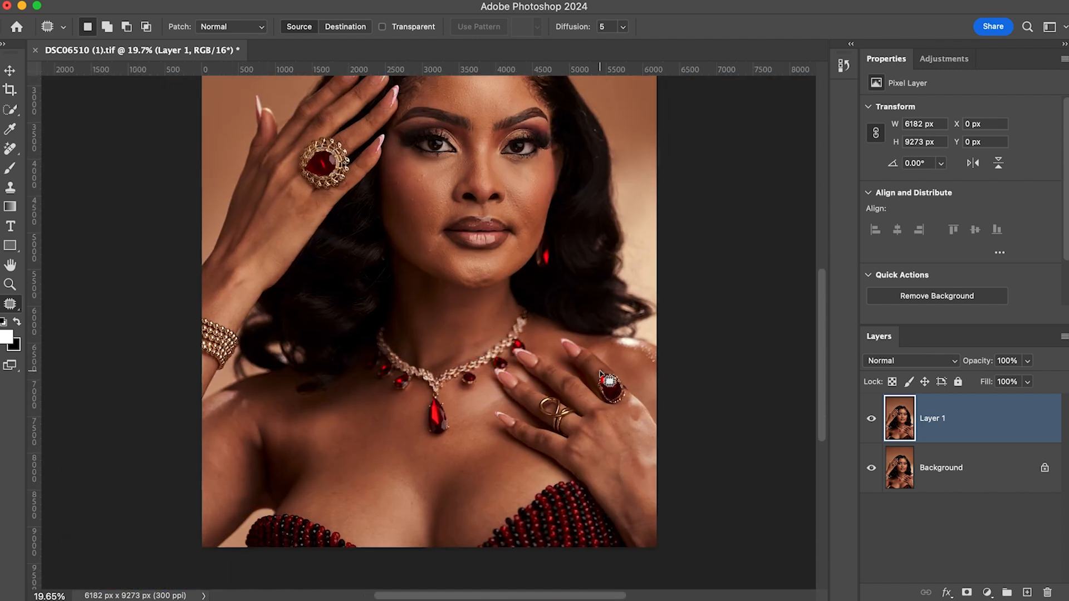
scroll(593, 361, "up", 4)
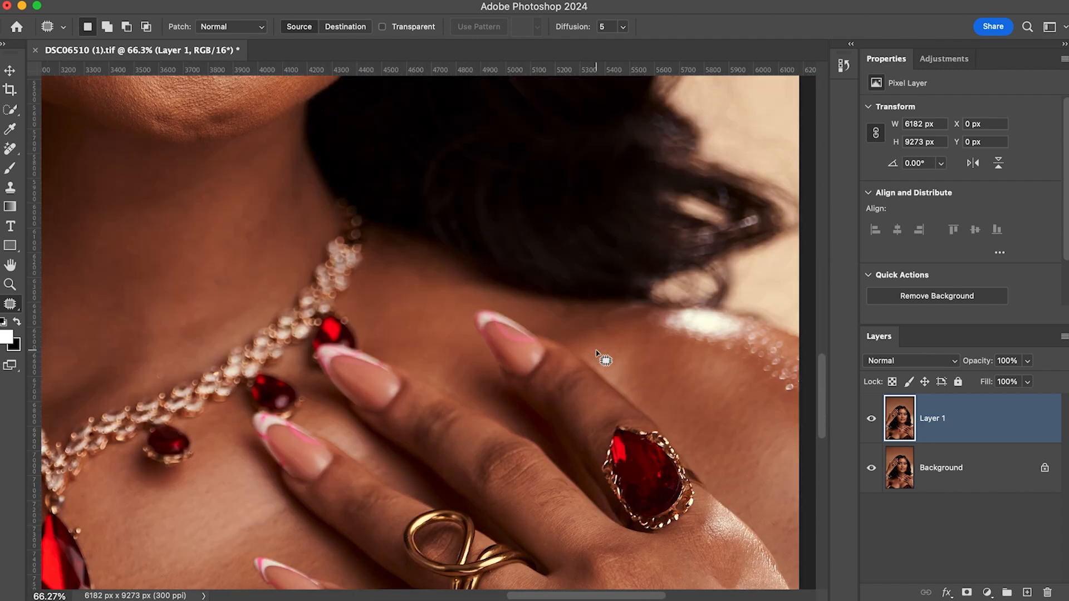
scroll(597, 354, "down", 3)
scroll(657, 499, "down", 5)
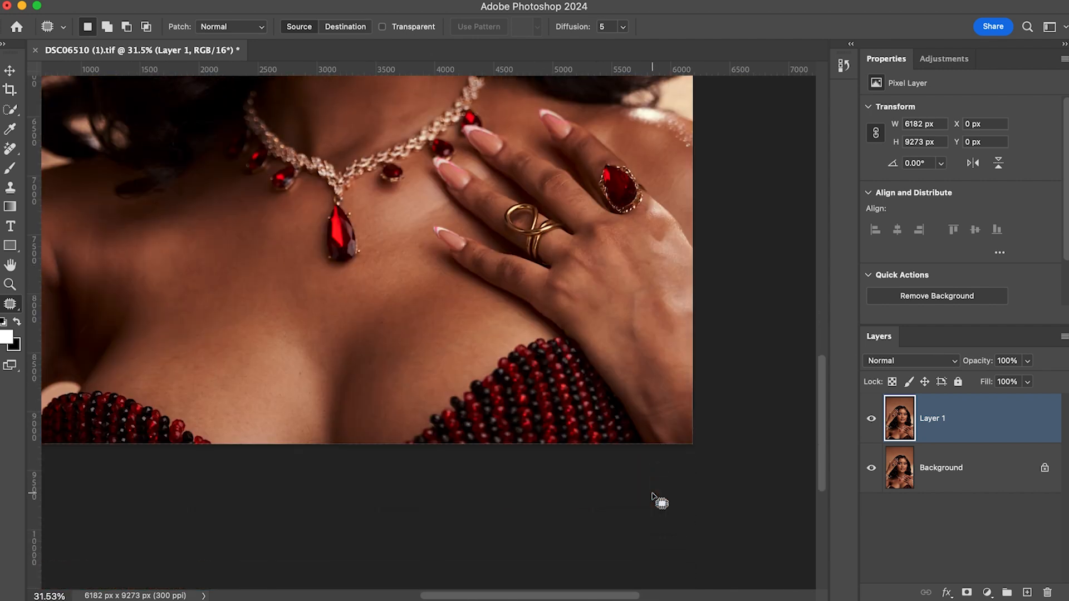
scroll(444, 359, "down", 3)
scroll(447, 361, "up", 4)
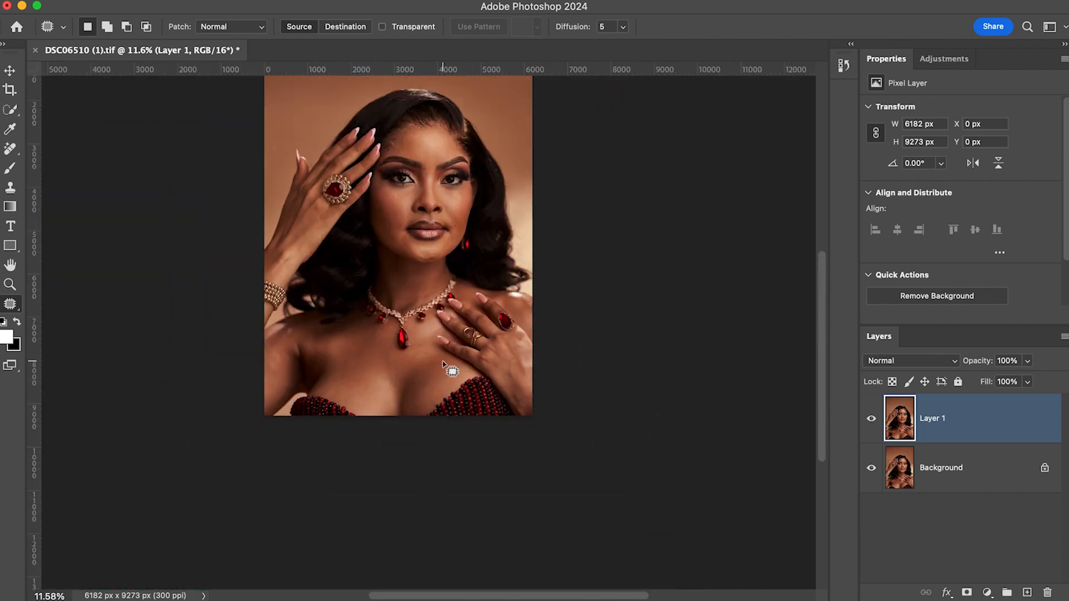
scroll(441, 273, "up", 2)
scroll(440, 272, "up", 3)
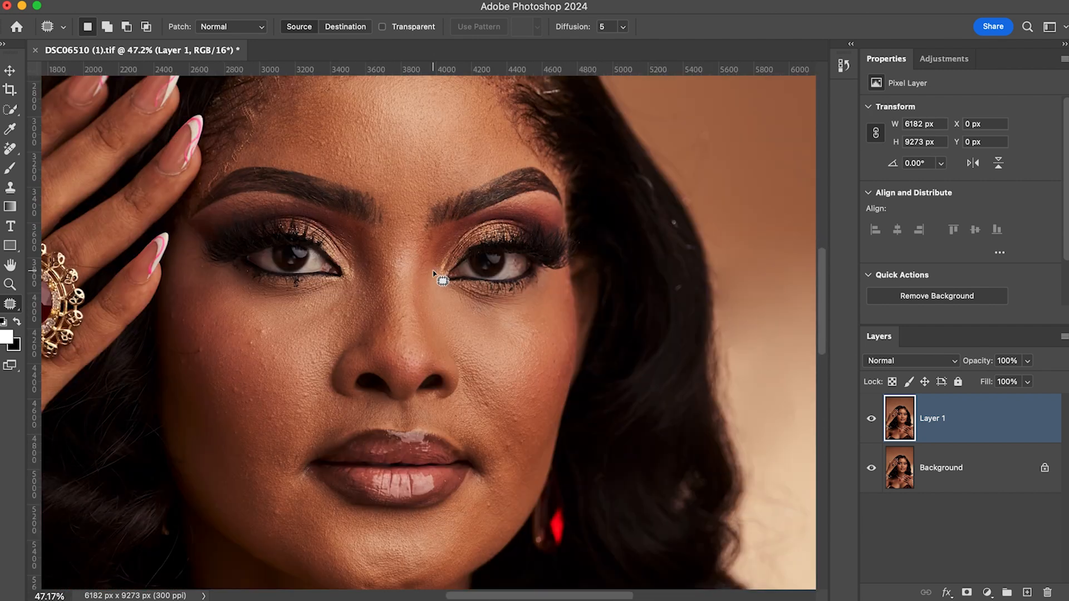
Select the small spot at the hairline beside the hair parting and fill it with Content-Aware at 100% opacity
scroll(434, 274, "up", 4)
mouse_move(552, 300)
left_mouse_down()
mouse_move(536, 299)
mouse_move(544, 310)
mouse_move(565, 305)
left_mouse_up()
right_click(567, 317)
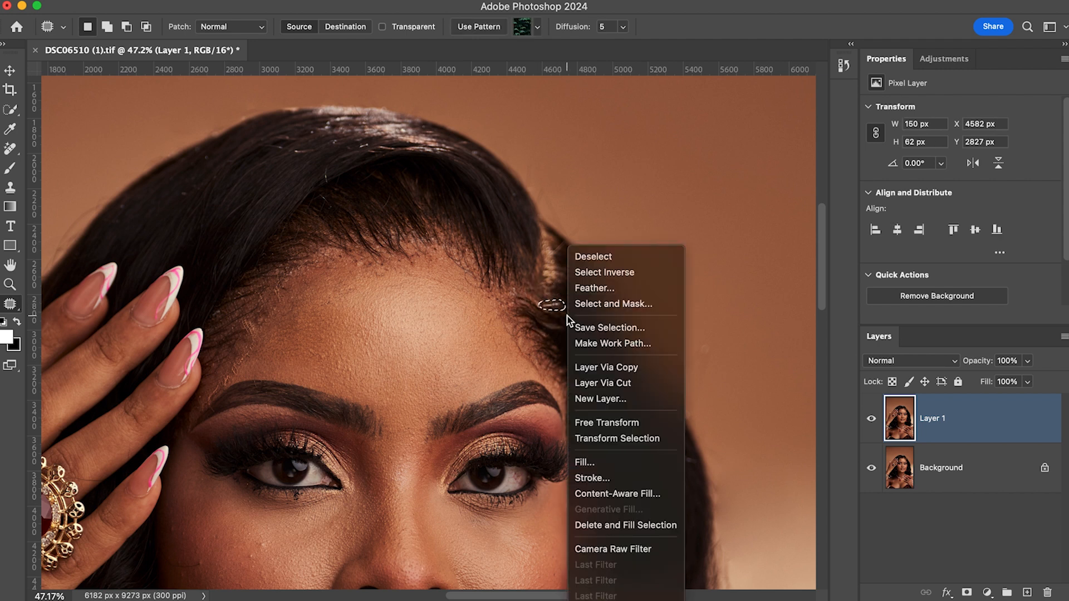
left_click(610, 466)
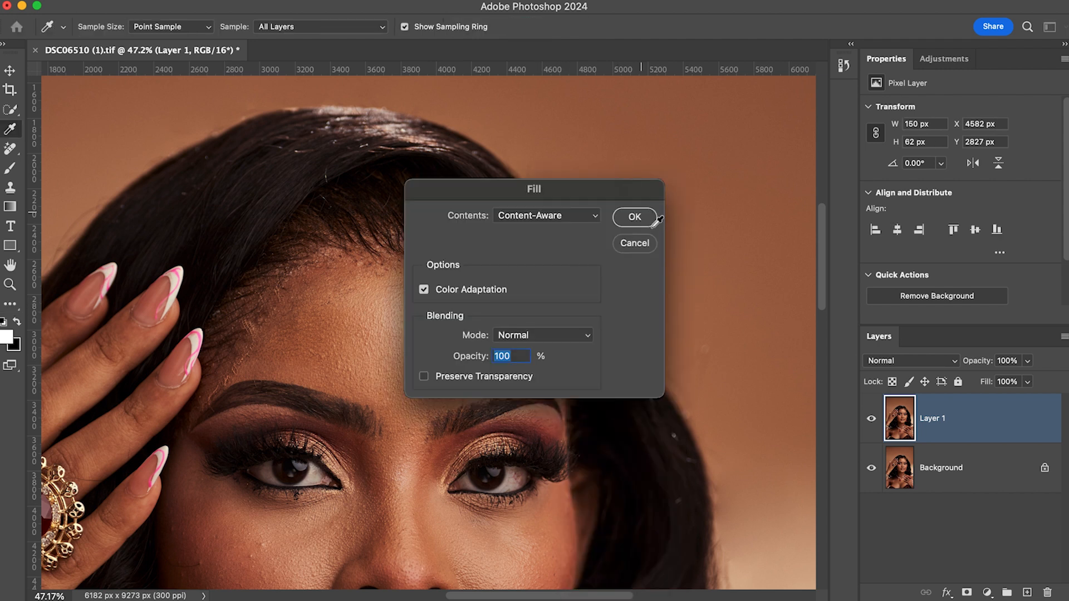
left_click(648, 216)
Select the fine hairs on the temple between the raised fingers and the eyebrow, and replace them with a Content-Aware fill at 100% opacity
scroll(290, 374, "up", 2)
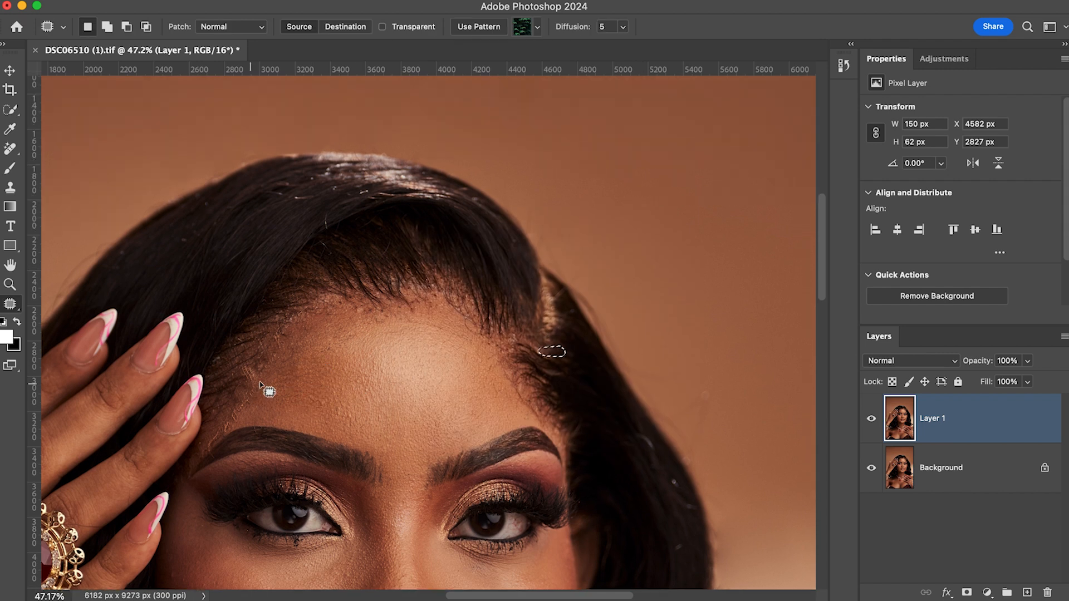
mouse_move(223, 430)
left_mouse_down()
mouse_move(204, 438)
mouse_move(229, 432)
mouse_move(258, 385)
mouse_move(207, 444)
left_mouse_up()
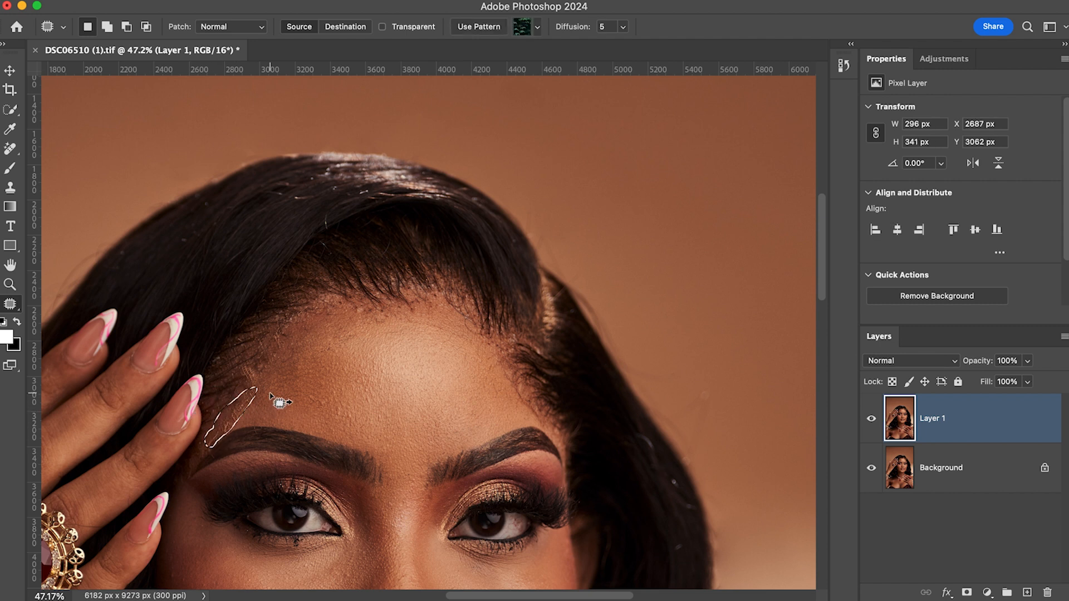
scroll(267, 392, "up", 5)
scroll(295, 439, "down", 3)
right_click(291, 446)
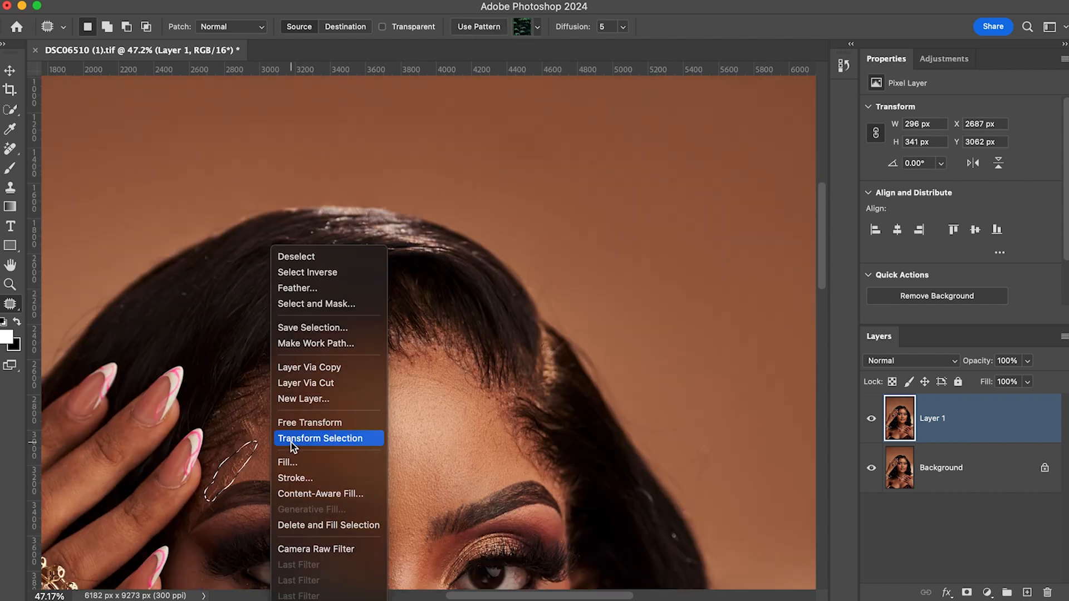
left_click(285, 462)
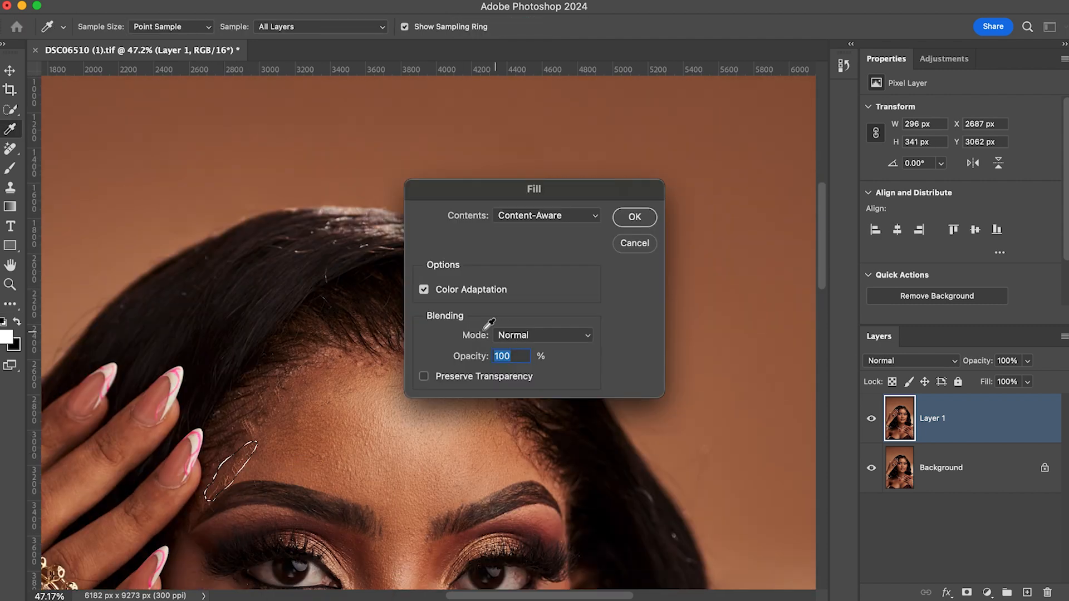
scroll(583, 264, "down", 5)
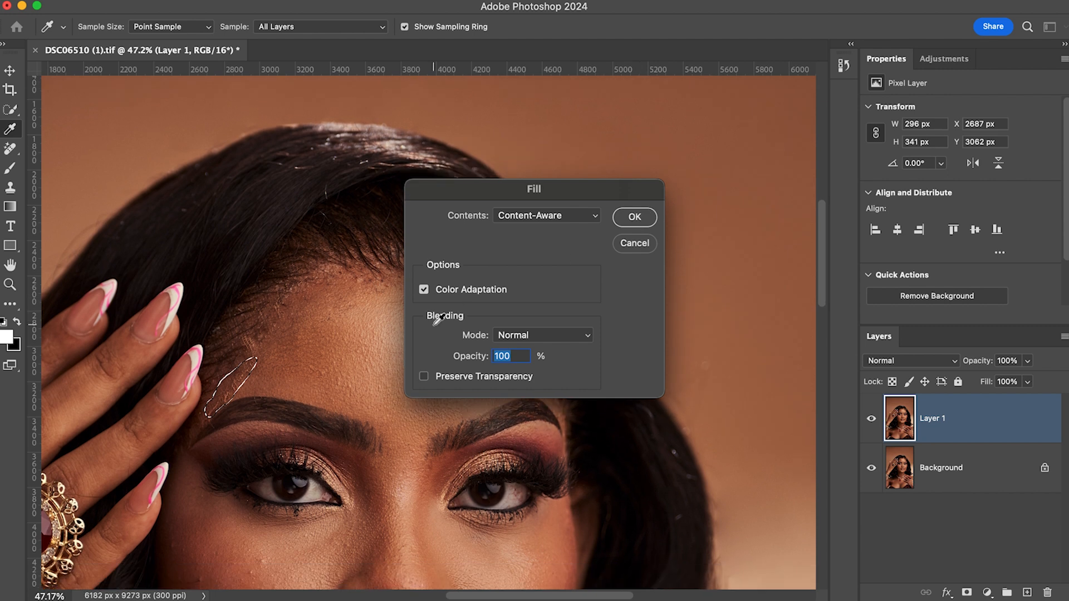
left_click(637, 216)
key("j")
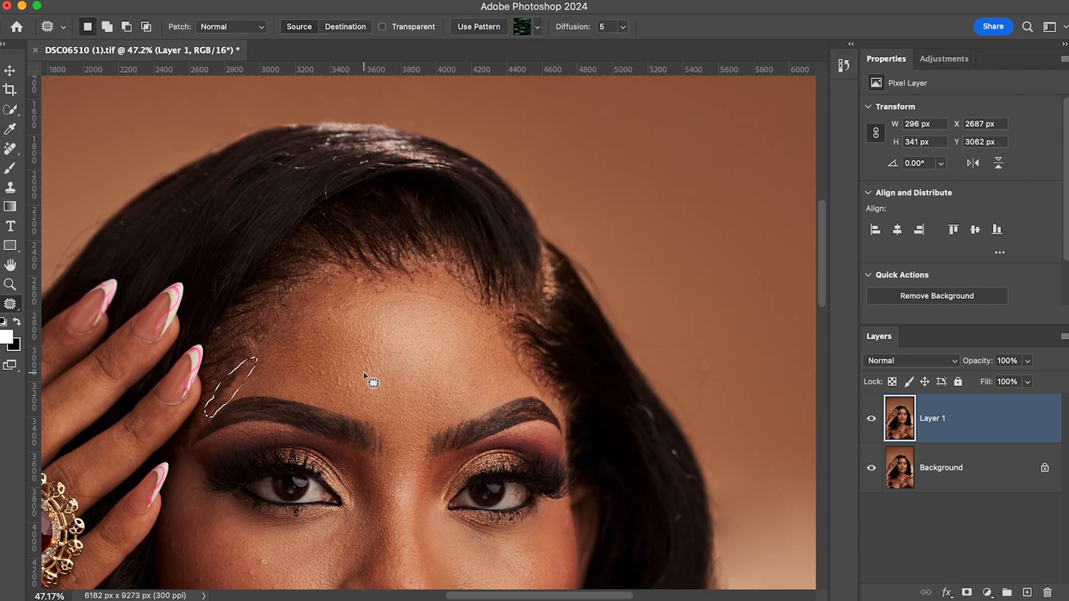
key("super+d")
Patch the flaws along the hairline at the finger-side temple and at the top of the forehead
mouse_move(224, 387)
left_mouse_down()
mouse_move(239, 383)
mouse_move(251, 341)
mouse_move(238, 339)
mouse_move(246, 357)
mouse_move(266, 312)
left_mouse_up()
left_click(258, 329)
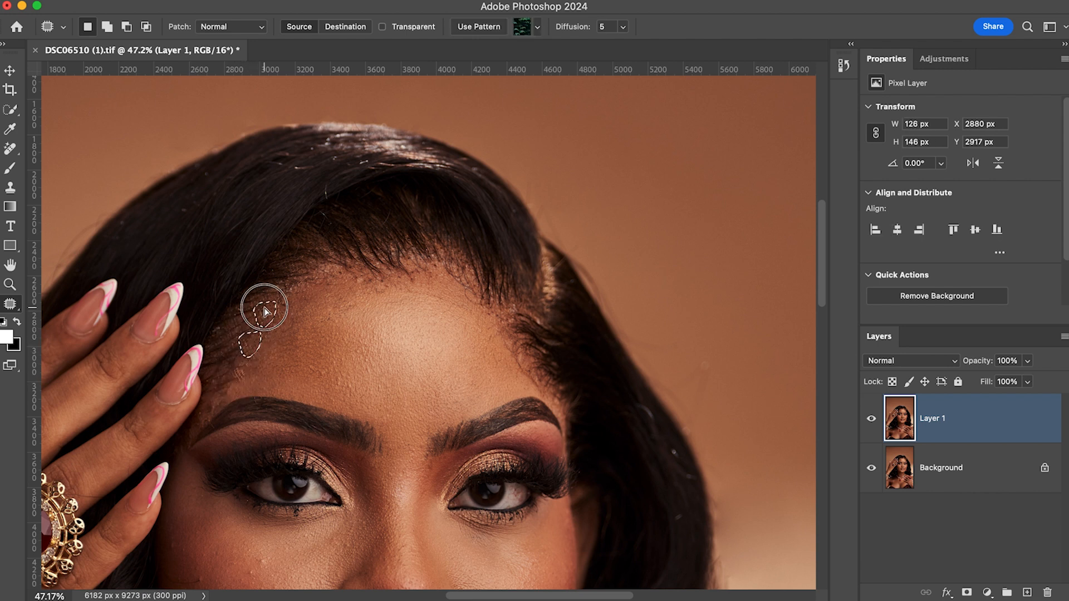
left_click(268, 319)
scroll(244, 368, "up", 1)
scroll(244, 368, "left", 1)
mouse_move(254, 386)
left_mouse_down()
mouse_move(251, 401)
mouse_move(270, 375)
mouse_move(262, 382)
left_mouse_up()
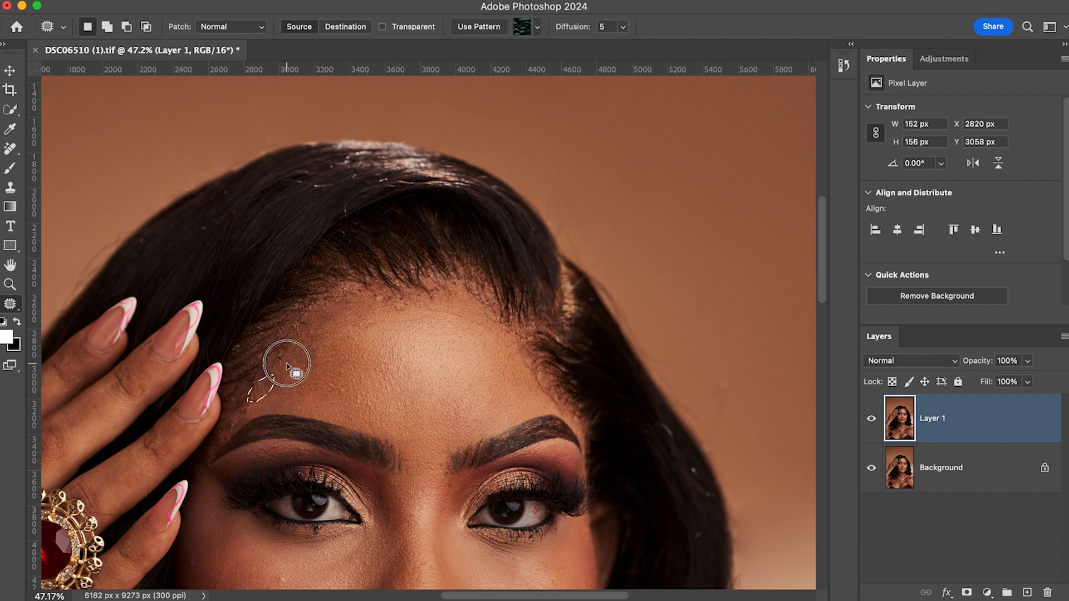
left_click(287, 366)
left_click_drag(381, 298, 394, 310)
left_click(402, 319)
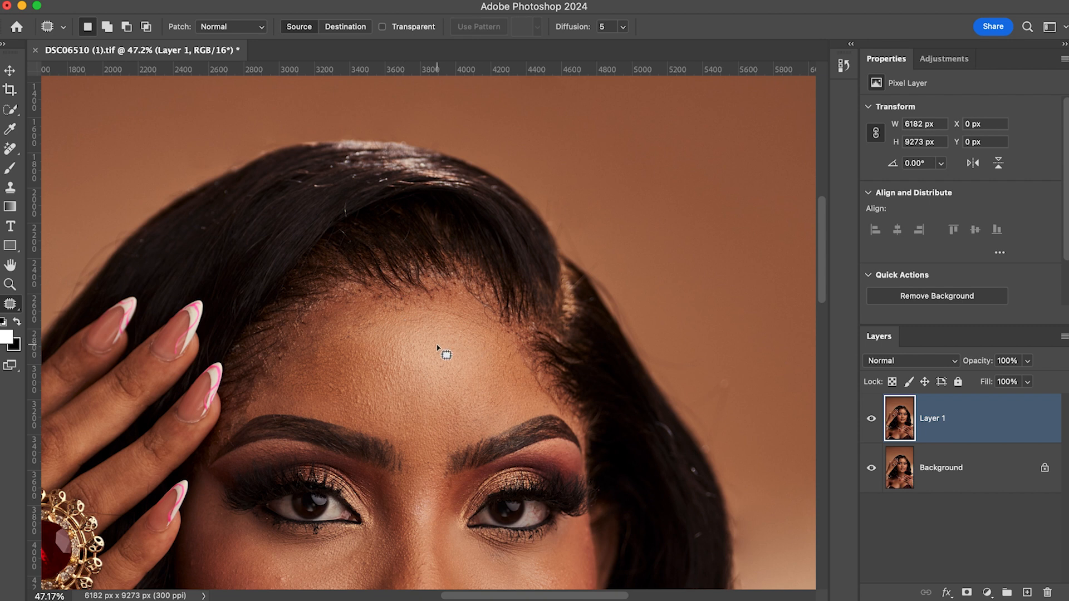
Patch the uneven skin on the upper forehead near the finger-side hairline with neighbouring skin
scroll(413, 345, "down", 3)
scroll(410, 341, "down", 3)
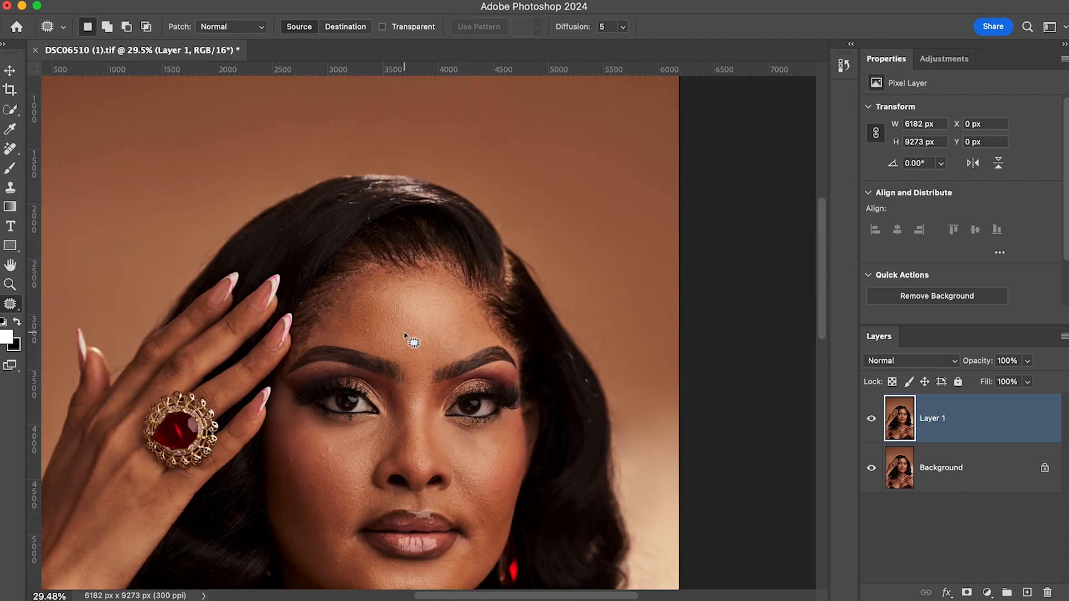
scroll(378, 331, "down", 2)
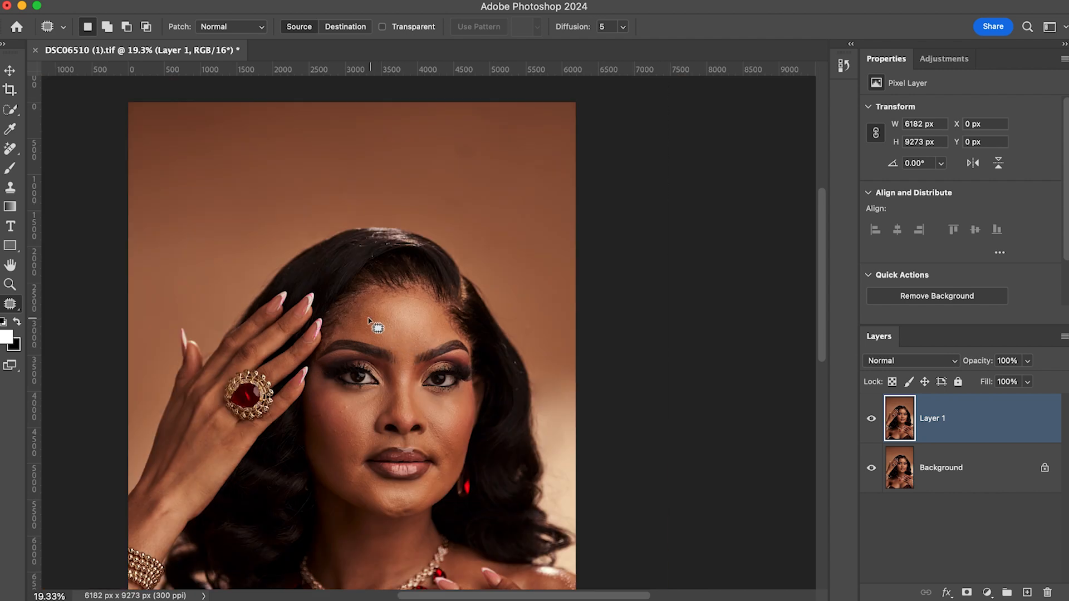
scroll(377, 327, "up", 3)
mouse_move(354, 302)
left_mouse_down()
mouse_move(345, 310)
mouse_move(375, 302)
mouse_move(361, 315)
left_mouse_up()
left_click(413, 299)
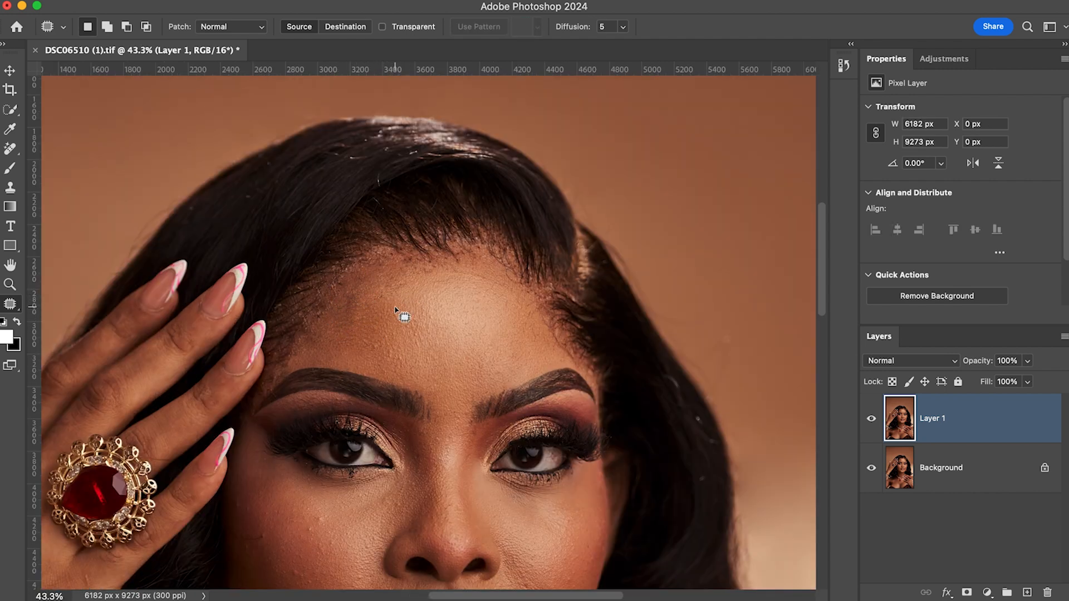
Patch the light specks and flyaways in the dark hair above the forehead
mouse_move(366, 158)
left_mouse_down()
mouse_move(353, 156)
mouse_move(355, 171)
mouse_move(335, 154)
mouse_move(377, 170)
mouse_move(380, 189)
mouse_move(381, 169)
mouse_move(371, 200)
mouse_move(384, 212)
mouse_move(377, 197)
mouse_move(383, 209)
mouse_move(448, 225)
mouse_move(442, 213)
left_mouse_up()
key("super+d")
key("super+d")
key("super+d")
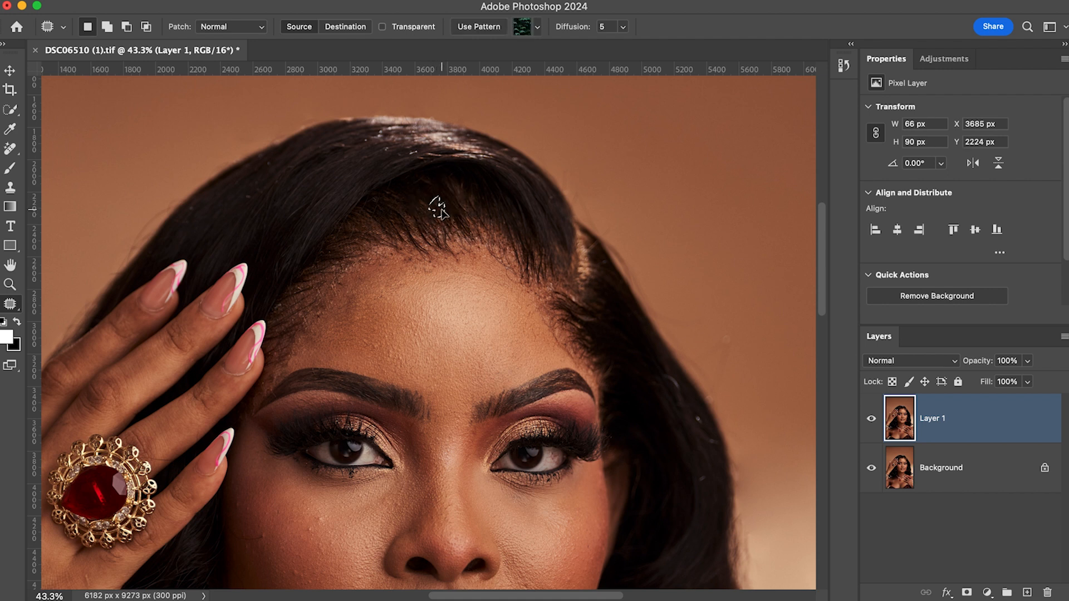
key("super+d")
scroll(483, 311, "down", 3)
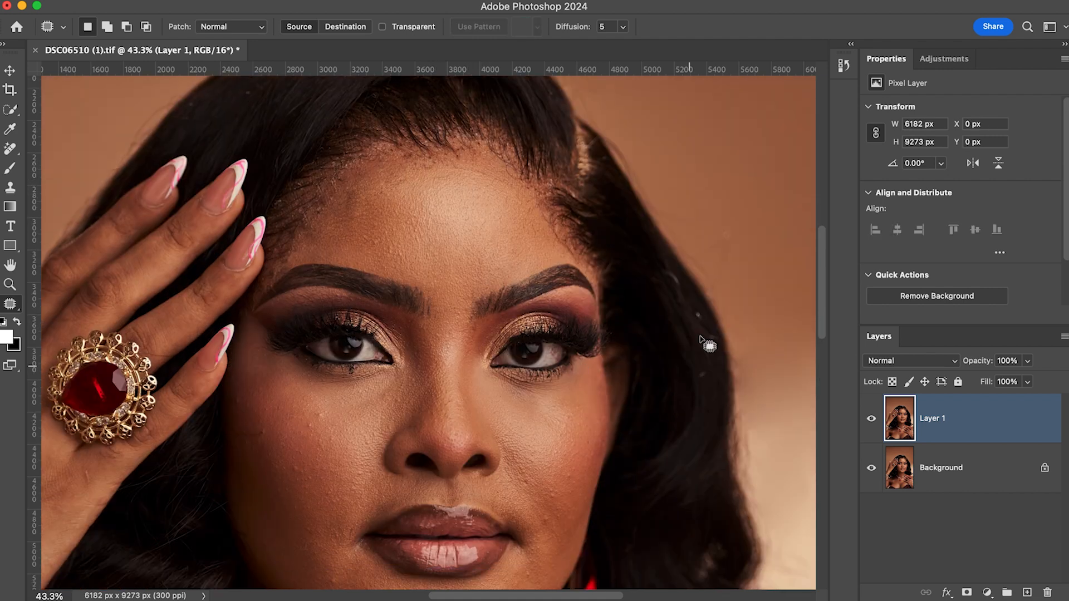
Patch the light speck in the dark side hair beside the eye away from the fingers
left_click_drag(701, 308, 703, 317)
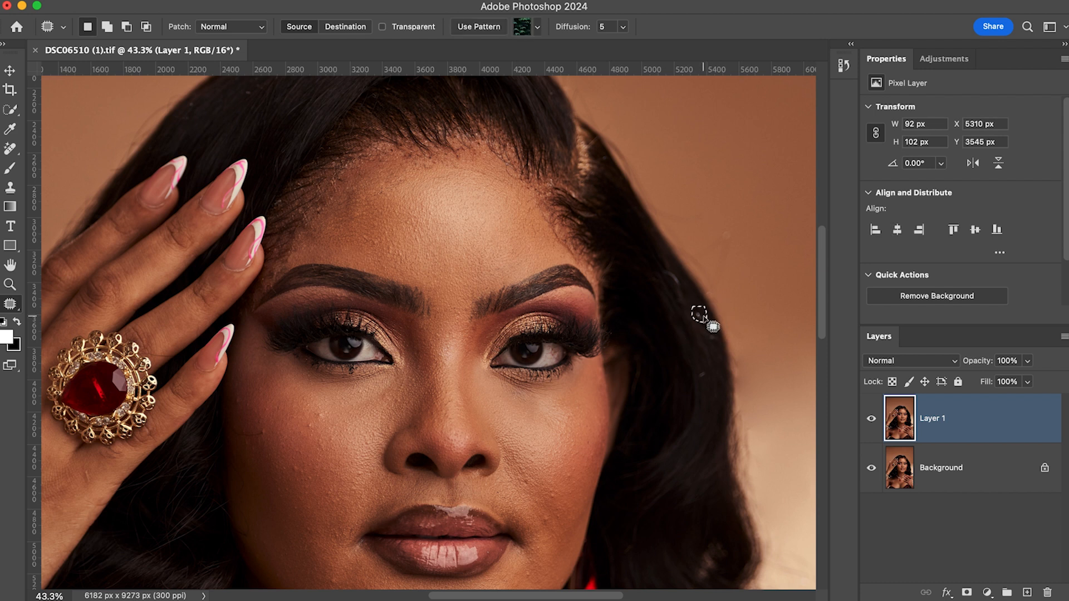
key("super+d")
scroll(423, 159, "down", 1)
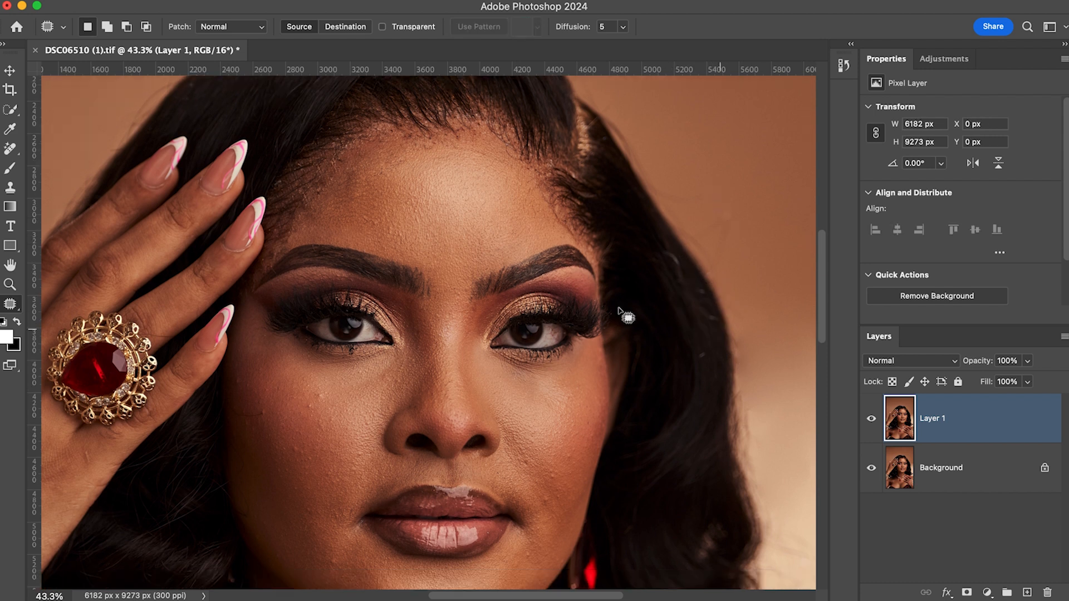
scroll(456, 184, "up", 3)
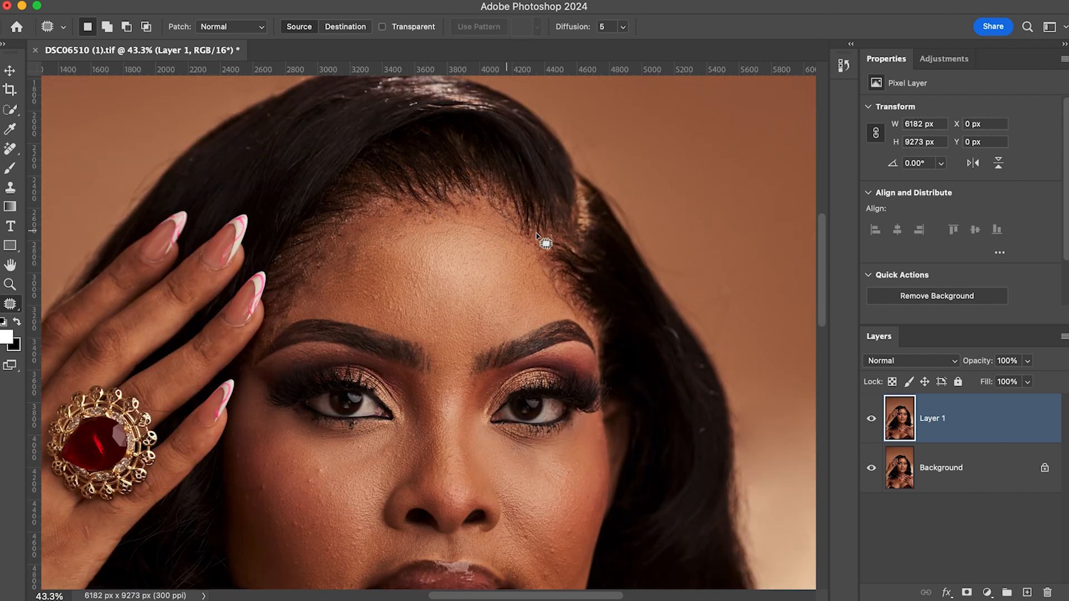
scroll(512, 236, "up", 1)
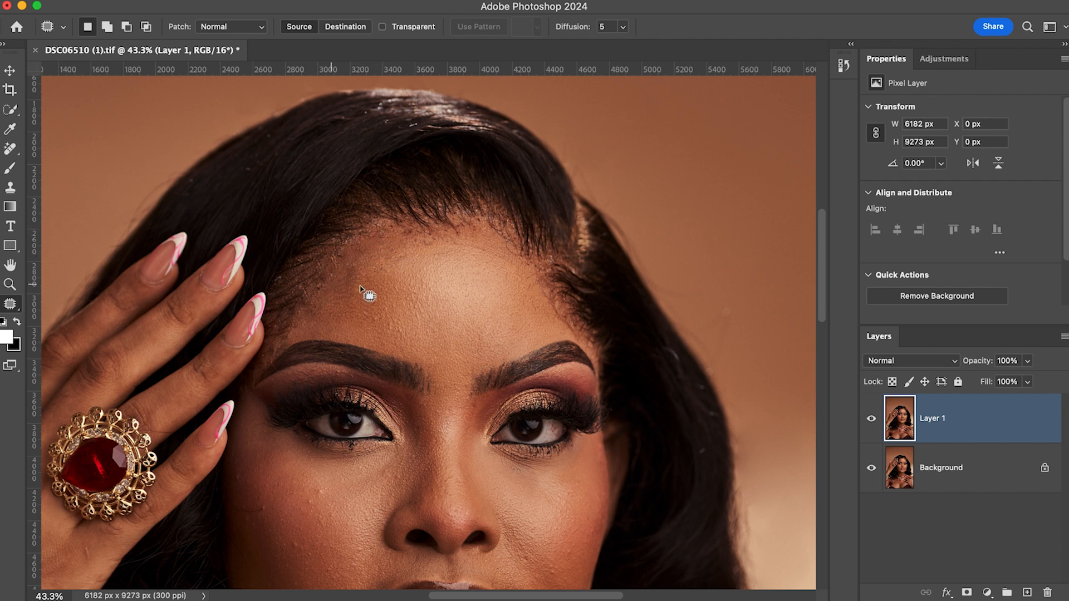
Patch the small flaw on the upper forehead next to the finger-side hairline
mouse_move(351, 257)
left_mouse_down()
mouse_move(342, 281)
mouse_move(359, 262)
left_mouse_up()
left_click_drag(362, 270, 376, 272)
key("super+d")
Select the finger-side hairline from the temple to the upper forehead and warp its hair-side and lower edges
mouse_move(393, 215)
left_mouse_down()
mouse_move(382, 196)
mouse_move(353, 193)
mouse_move(305, 245)
mouse_move(280, 290)
mouse_move(298, 323)
mouse_move(356, 311)
mouse_move(415, 228)
mouse_move(417, 239)
left_mouse_up()
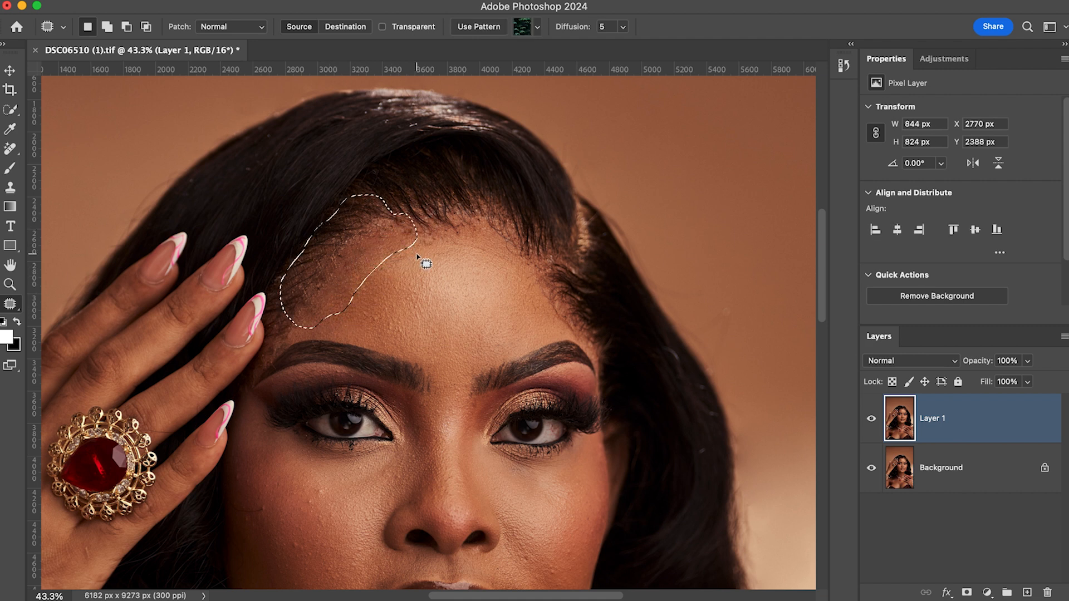
right_click(419, 246)
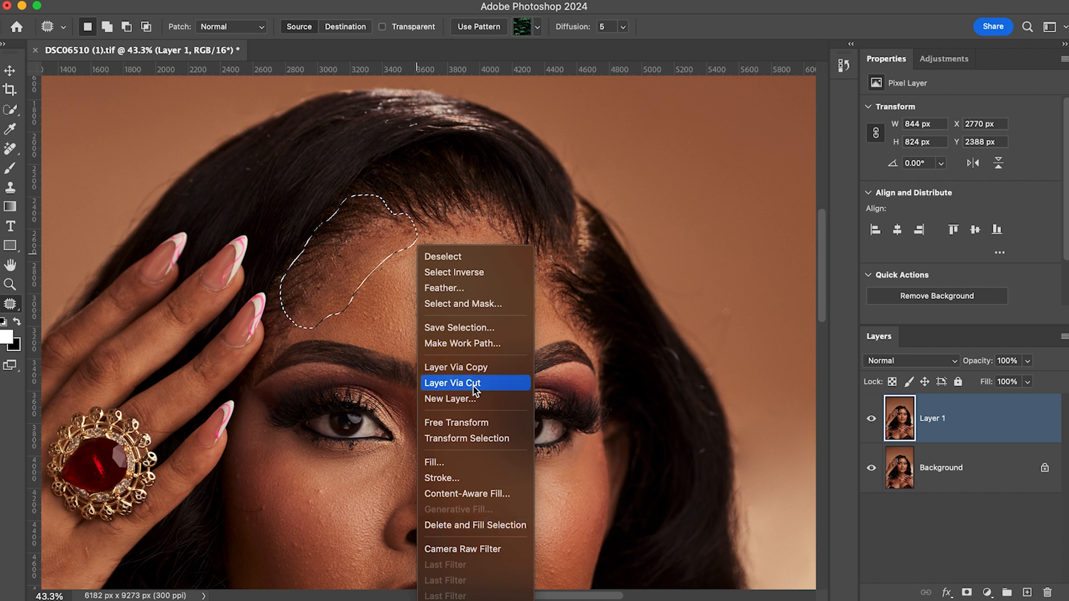
left_click(450, 423)
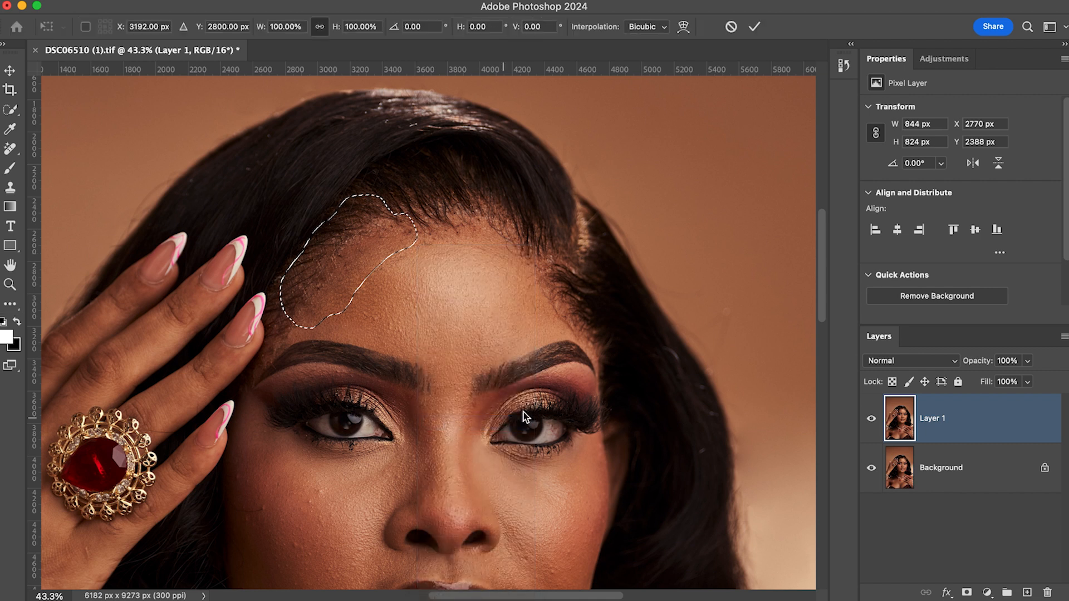
right_click(397, 280)
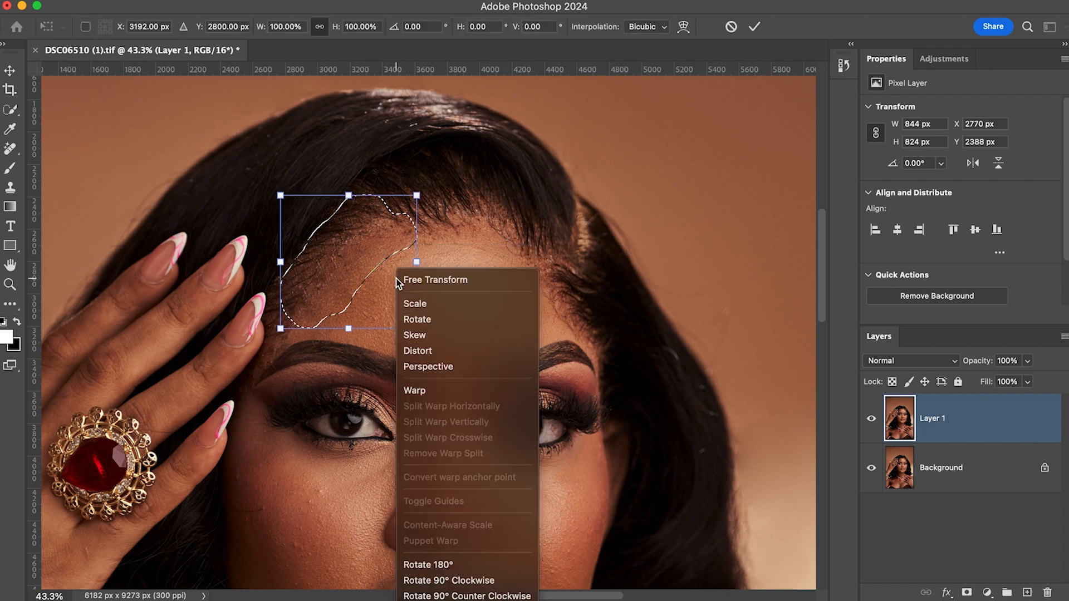
left_click(418, 391)
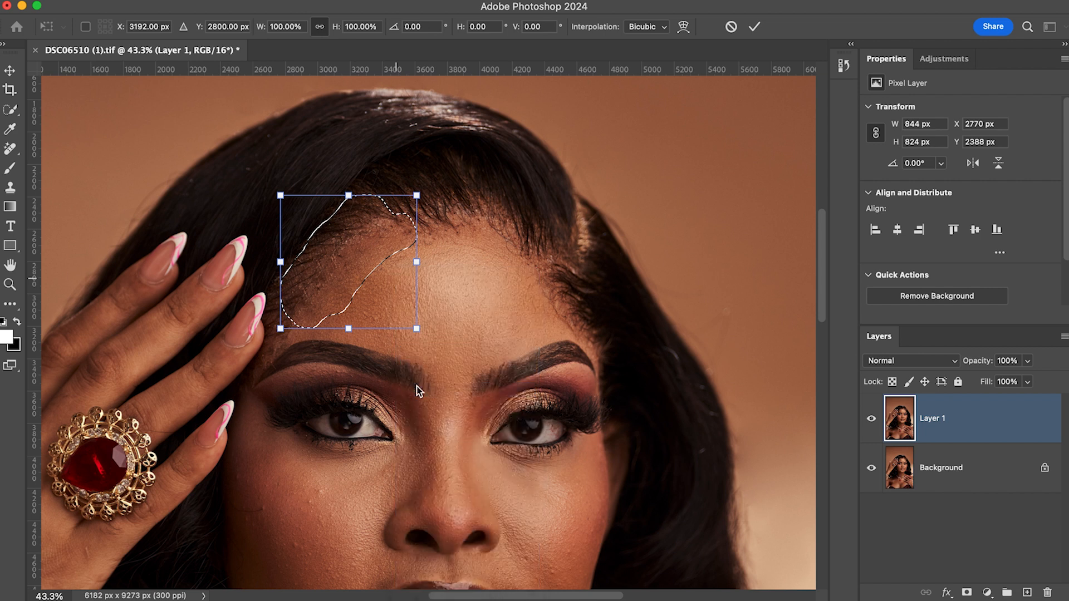
left_click_drag(329, 245, 333, 242)
left_click_drag(372, 196, 287, 211)
scroll(279, 285, "up", 1)
left_click(280, 292)
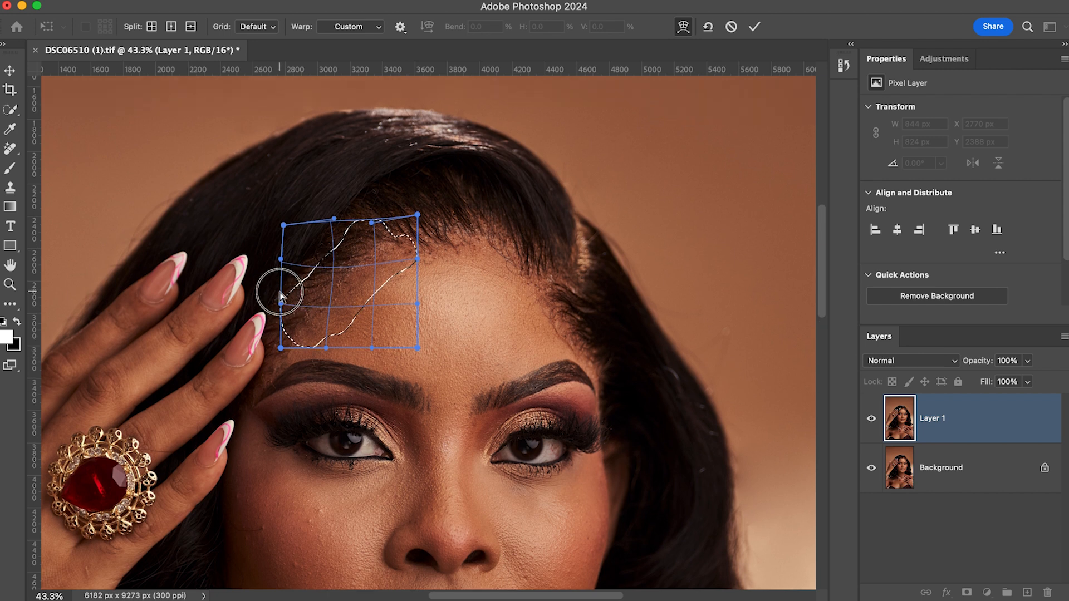
left_click_drag(281, 305, 281, 310)
left_click_drag(327, 348, 343, 361)
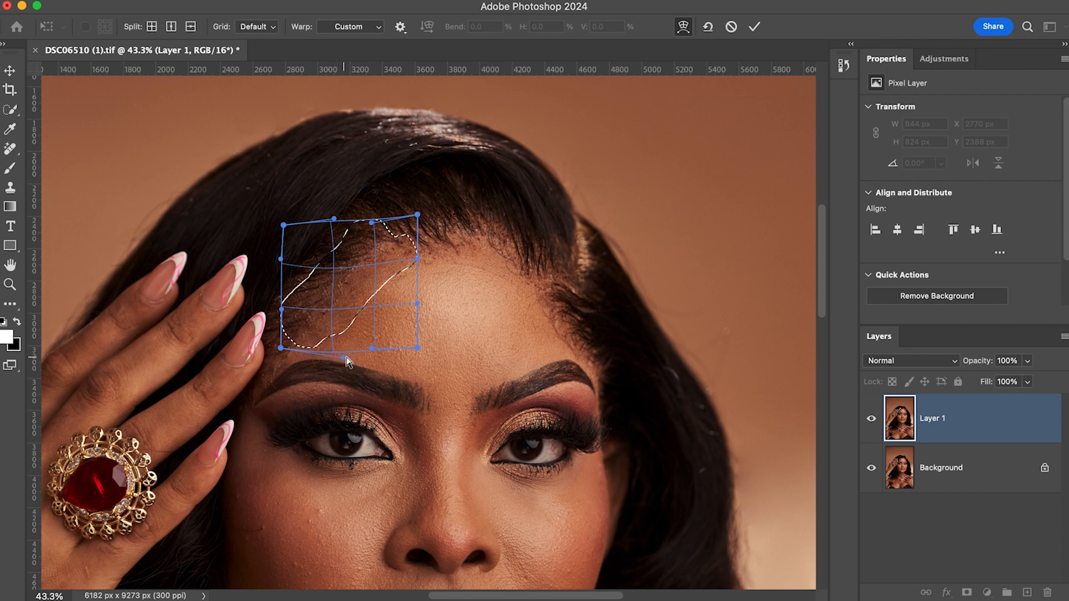
Warp the forehead side and lower corner of the hairline selection, apply the transform and deselect
left_click_drag(418, 221, 376, 230)
scroll(417, 305, "up", 1)
left_click_drag(417, 305, 376, 331)
left_click_drag(374, 253, 374, 255)
left_click_drag(281, 370, 277, 379)
left_click(753, 26)
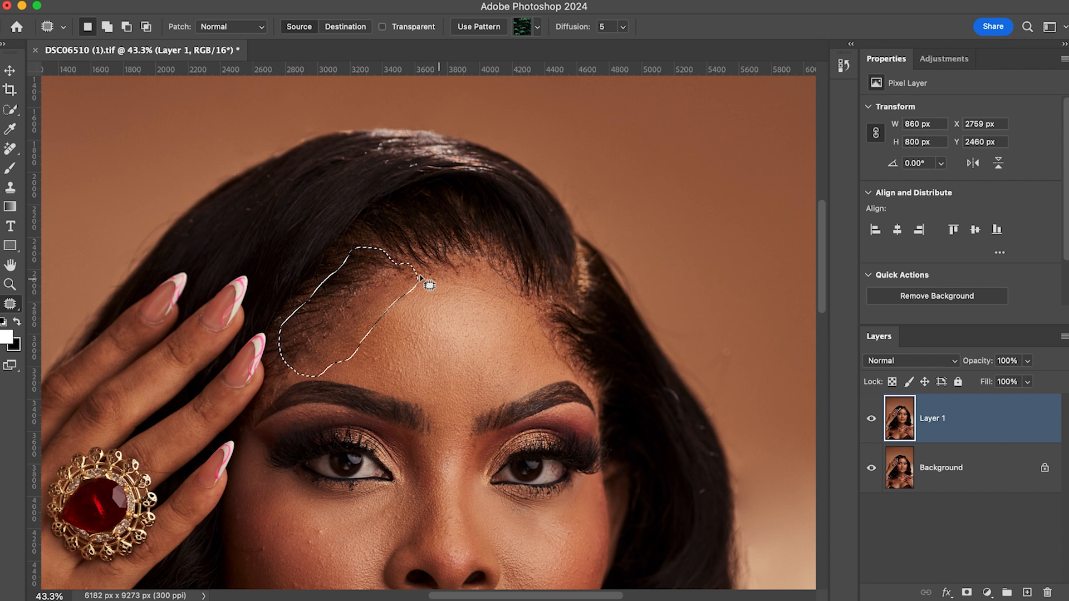
key("super+d")
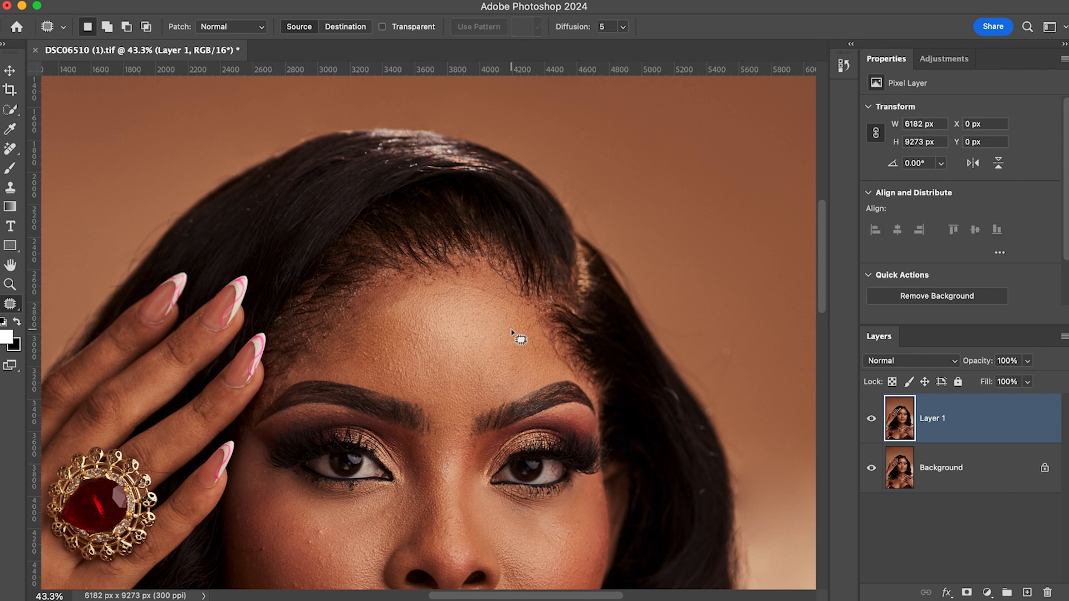
Try a Content-Aware fill at 100% opacity on a thin strip along the finger-side hairline
scroll(405, 296, "down", 2)
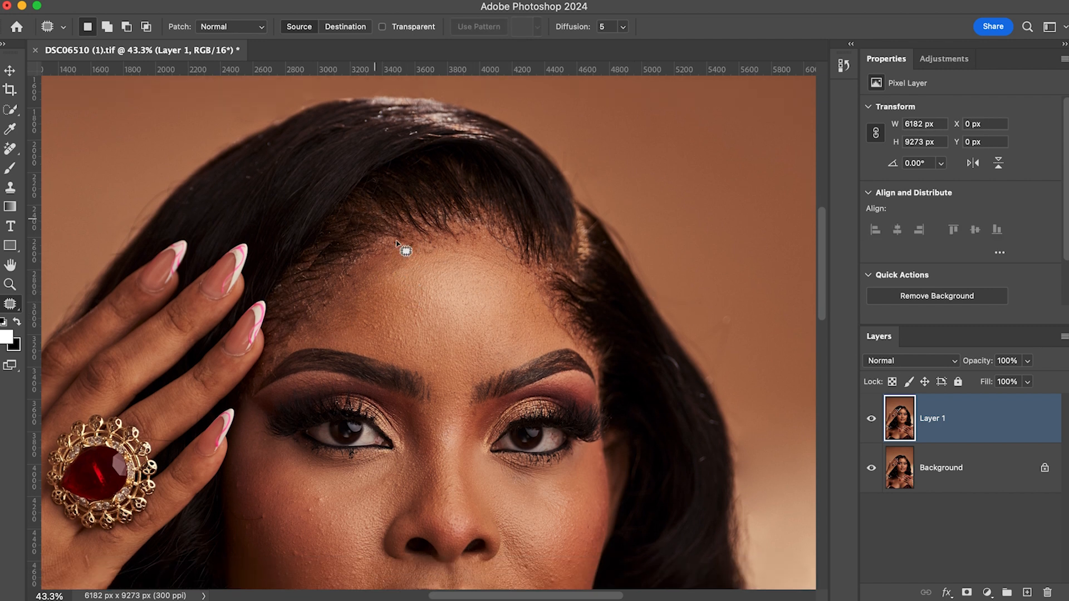
mouse_move(304, 277)
left_mouse_down()
mouse_move(291, 281)
mouse_move(360, 225)
mouse_move(385, 225)
mouse_move(352, 213)
mouse_move(295, 279)
left_mouse_up()
right_click(369, 249)
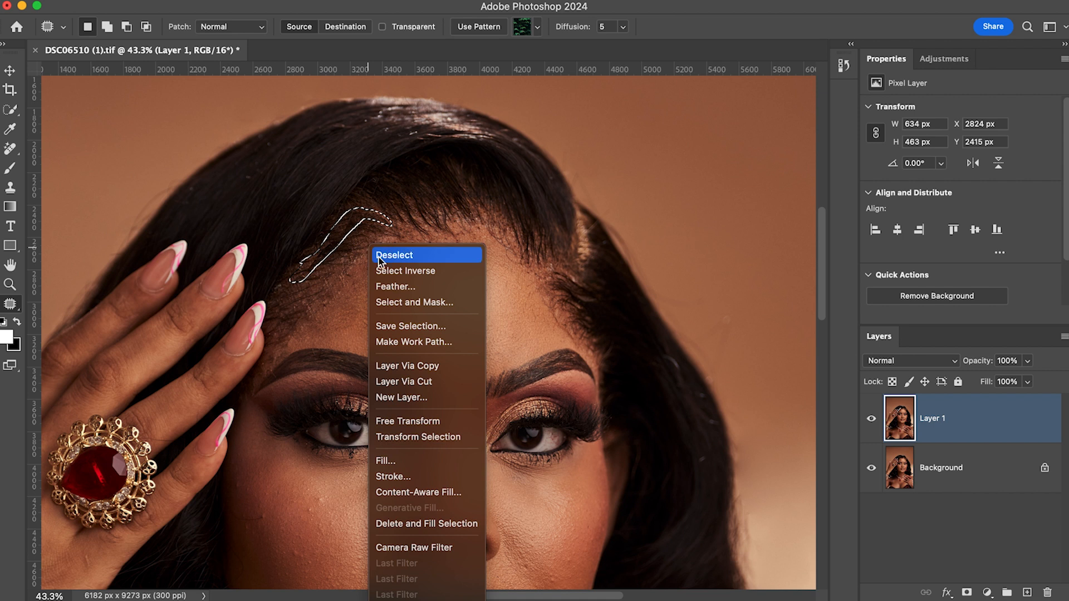
left_click(397, 459)
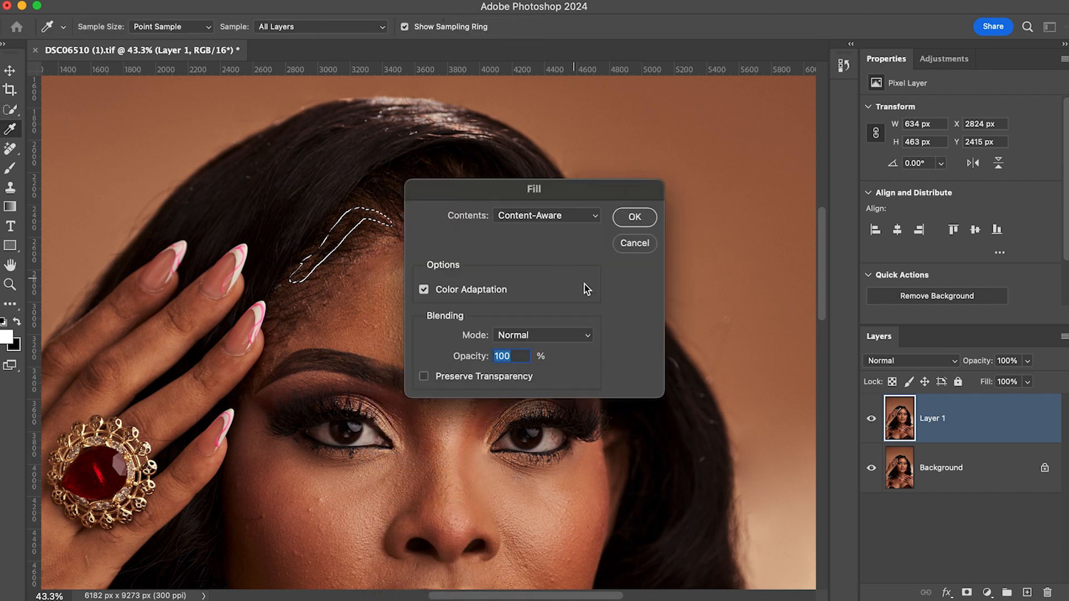
left_click(637, 217)
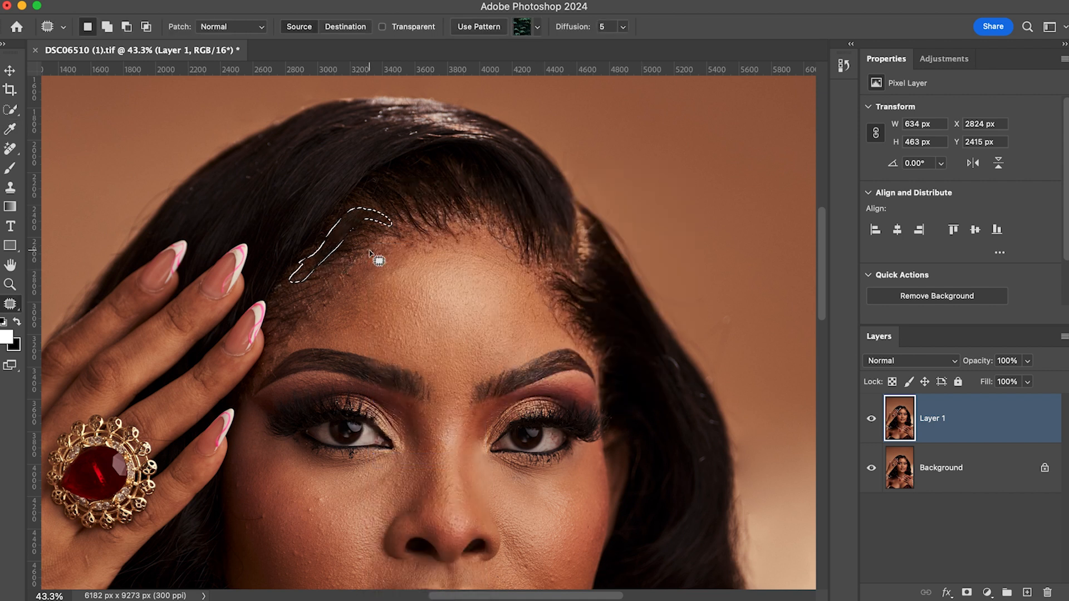
scroll(373, 258, "down", 1)
key("ctrl+d")
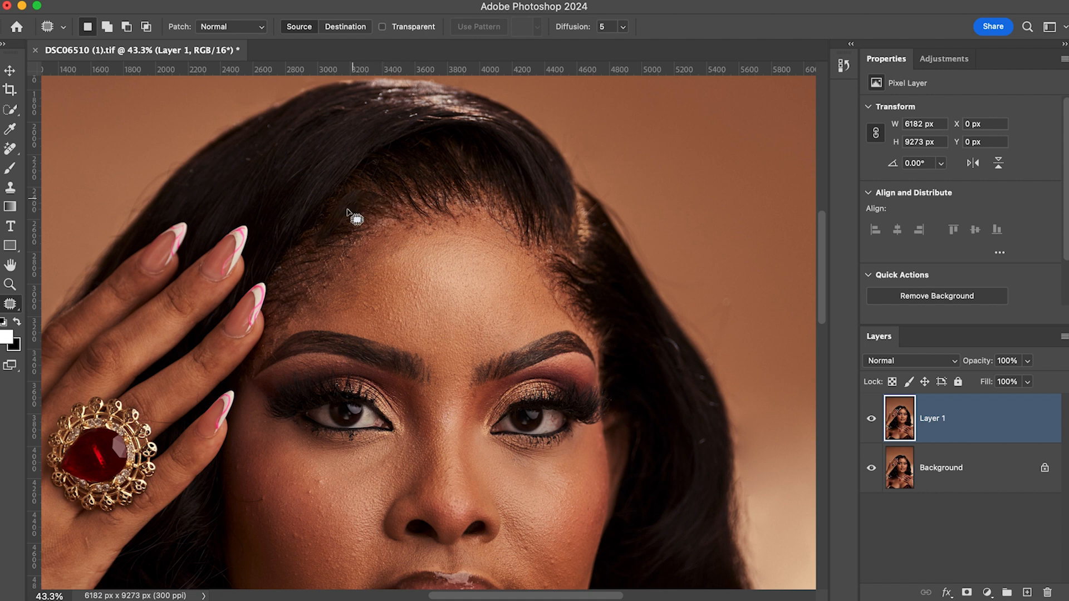
Inspect the filled hairline strip up close, and undo the fill and its selection
scroll(375, 190, "down", 1)
scroll(384, 210, "up", 4)
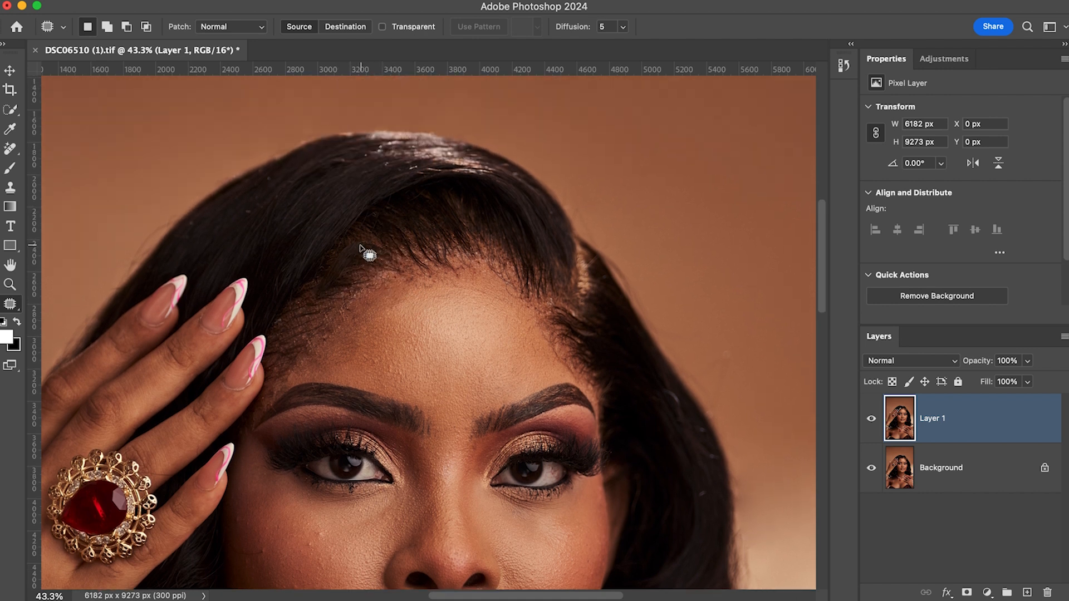
scroll(348, 248, "up", 8)
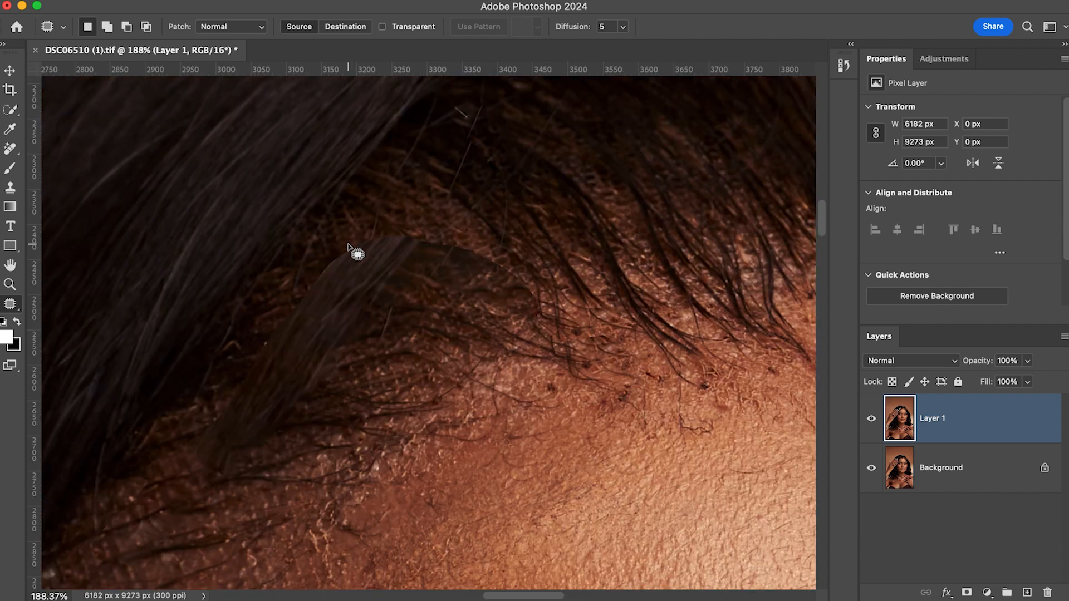
key("super+z")
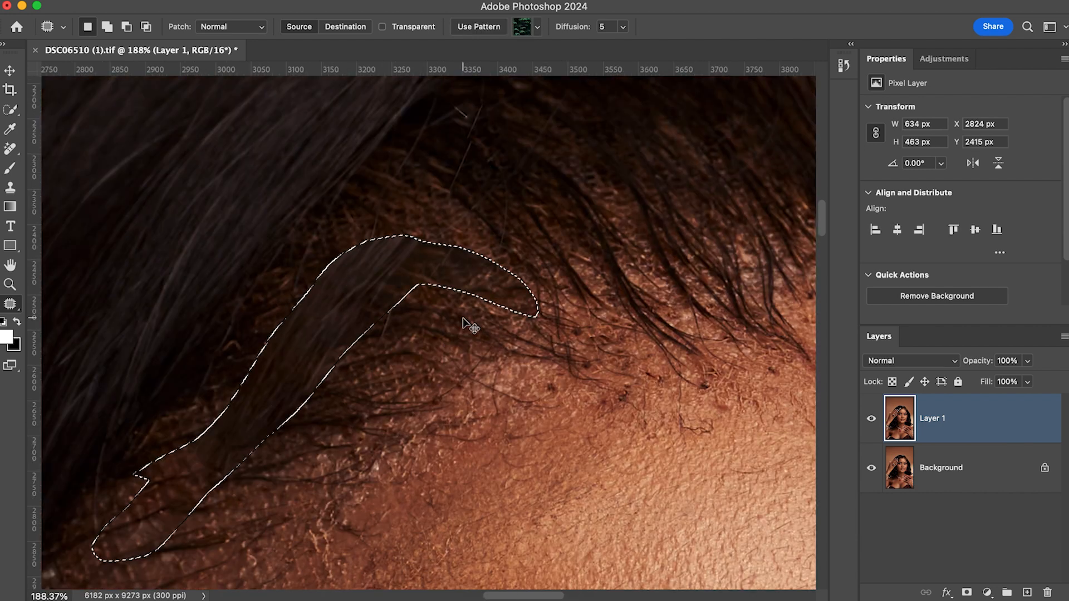
key("super+z")
key("super+z")
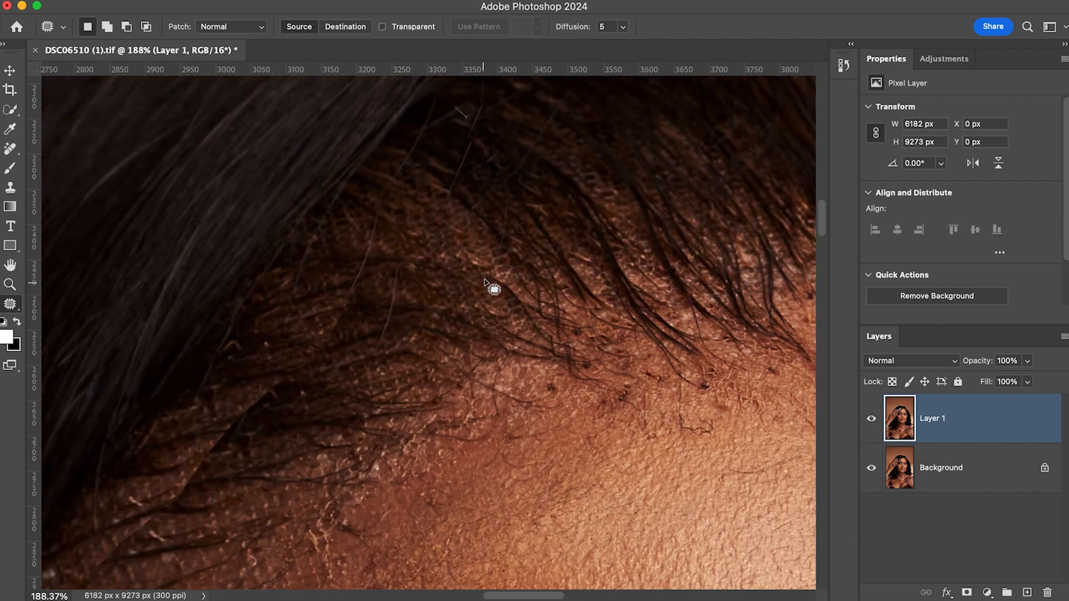
Patch the light skin gap between the fine hairs at the upper end of the finger-side hairline
left_click_drag(469, 269, 505, 311)
mouse_move(549, 337)
left_mouse_down()
mouse_move(496, 270)
mouse_move(470, 269)
left_mouse_up()
left_click_drag(522, 316, 498, 328)
key("super+d")
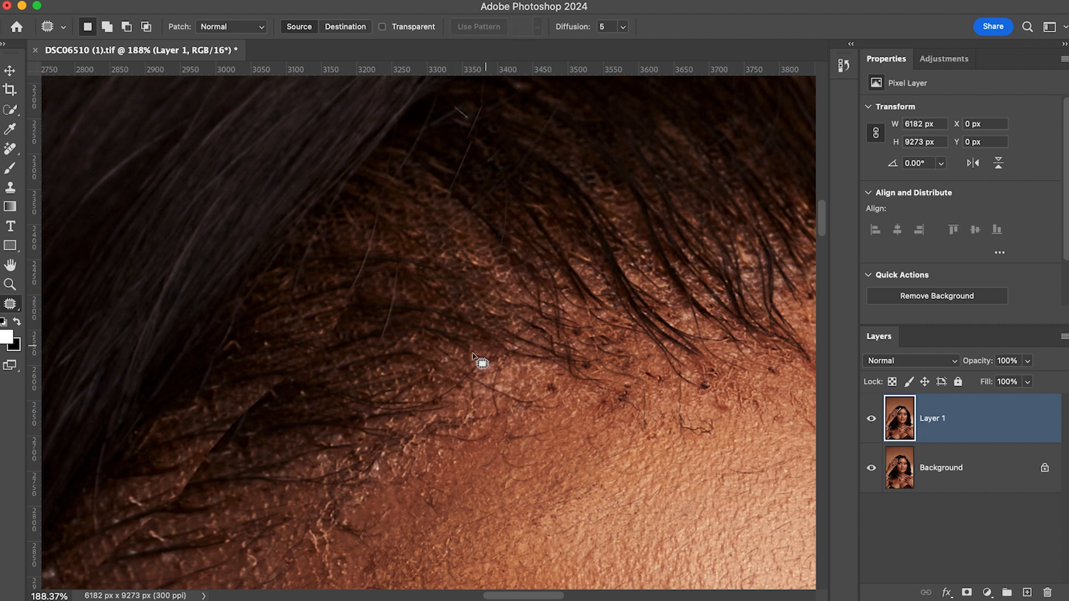
Patch the hard edge left by the warp among the fine hairs of the finger-side hairline
mouse_move(261, 399)
left_mouse_down()
mouse_move(222, 429)
mouse_move(295, 389)
mouse_move(322, 339)
mouse_move(301, 392)
mouse_move(313, 401)
mouse_move(388, 304)
left_mouse_up()
key("super+d")
mouse_move(264, 389)
left_mouse_down()
mouse_move(232, 416)
mouse_move(312, 377)
mouse_move(296, 394)
mouse_move(344, 410)
left_mouse_up()
key("super+d")
Select the narrow dark flaw among the fine hairs above the warp seam and replace it with a Content-Aware fill at 100% opacity
mouse_move(341, 301)
left_mouse_down()
mouse_move(317, 347)
mouse_move(337, 351)
mouse_move(362, 306)
mouse_move(359, 283)
mouse_move(350, 322)
mouse_move(374, 345)
mouse_move(334, 312)
mouse_move(312, 361)
mouse_move(330, 354)
mouse_move(365, 292)
mouse_move(360, 324)
left_mouse_up()
key("super+d")
right_click(361, 324)
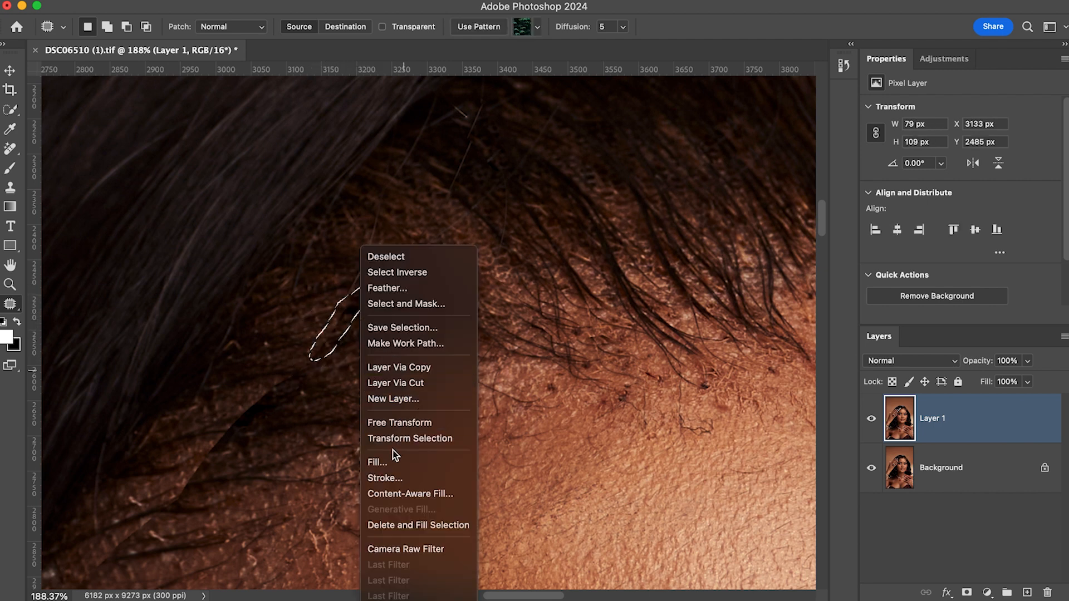
left_click(420, 462)
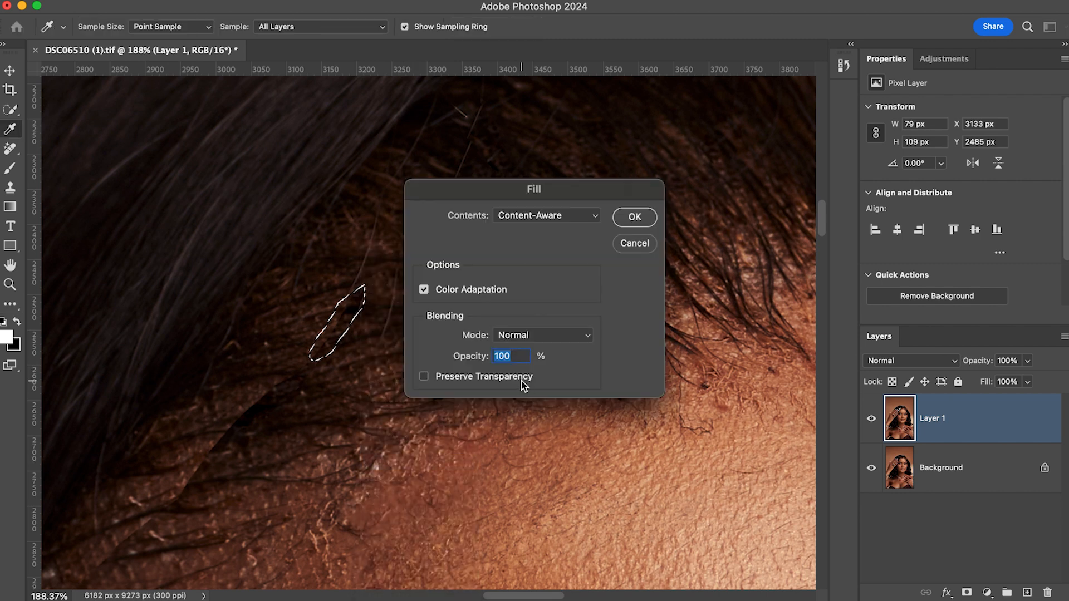
left_click(640, 221)
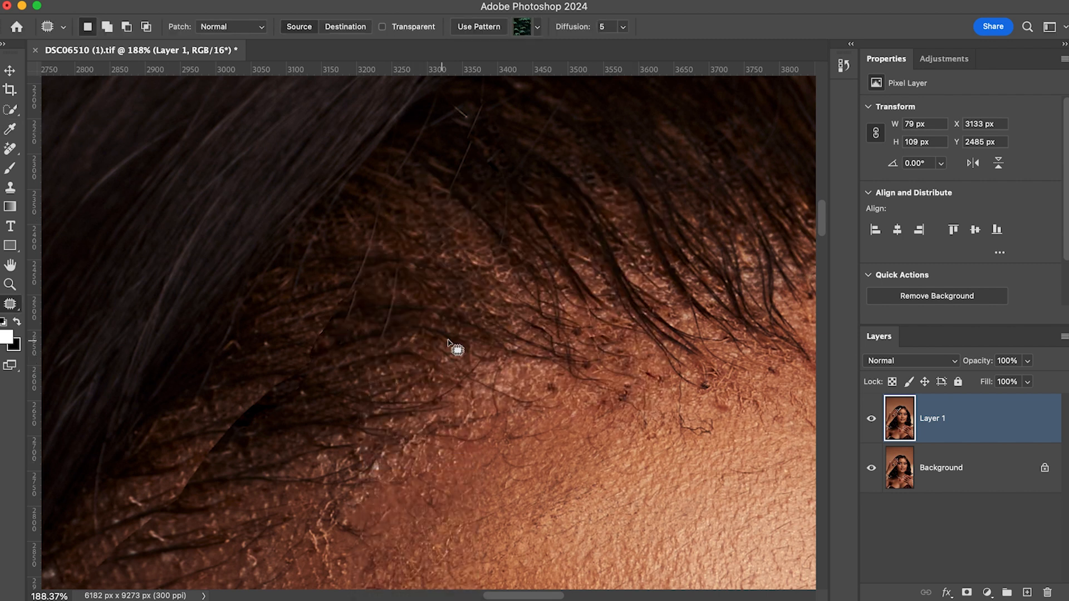
key("super+d")
Select the diagonal warp seam in the finger-side hairline and replace it with a Content-Aware fill at 100% opacity
scroll(345, 394, "down", 2)
mouse_move(175, 446)
left_mouse_down()
mouse_move(198, 445)
mouse_move(270, 379)
mouse_move(279, 348)
mouse_move(230, 378)
mouse_move(177, 448)
left_mouse_up()
key("super+d")
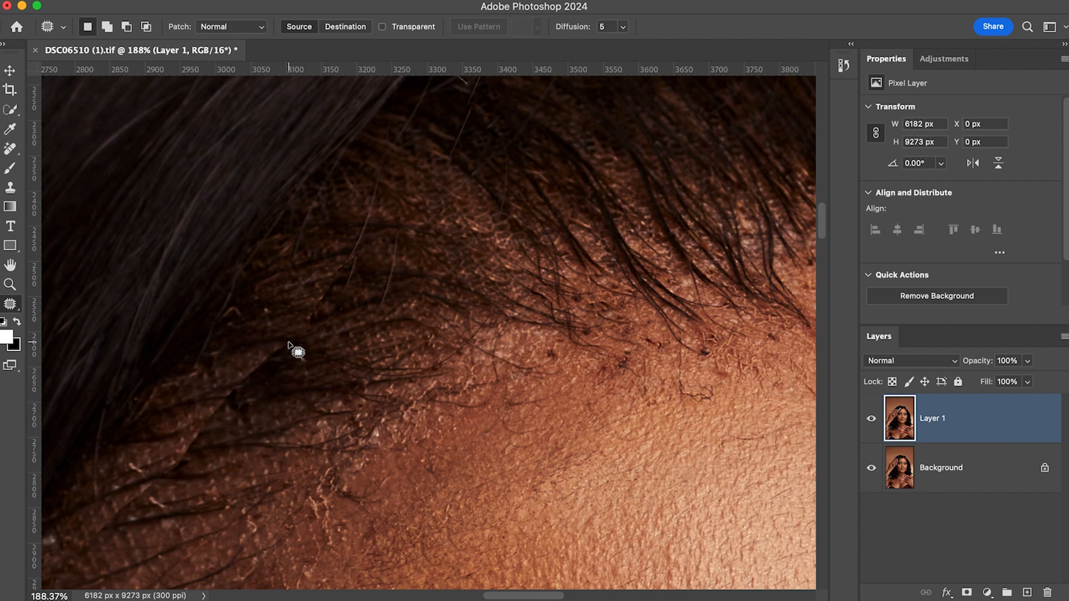
key("super+shift+d")
right_click(282, 383)
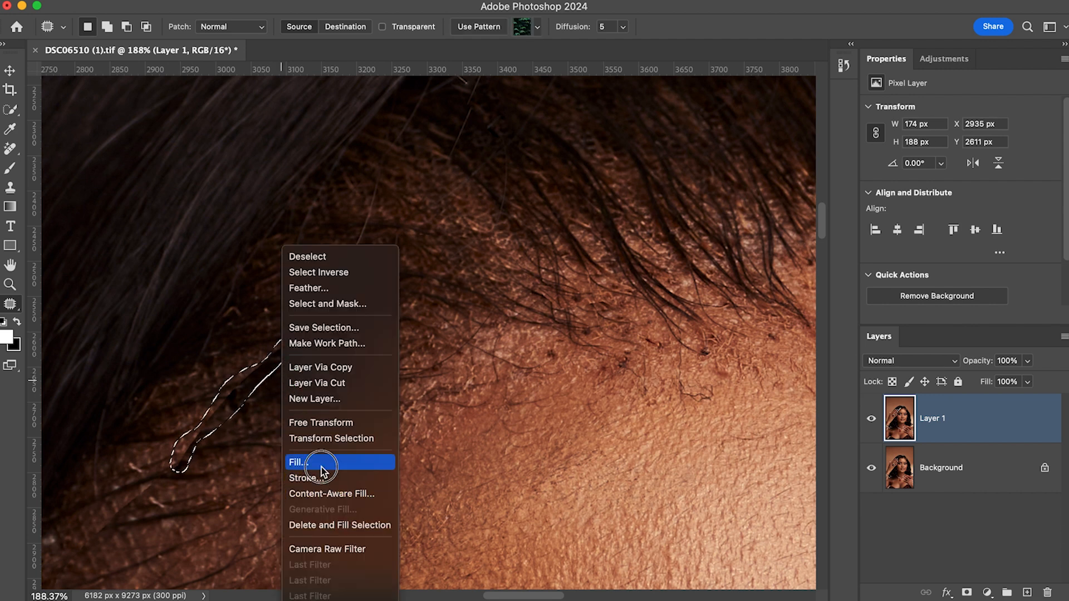
left_click(322, 467)
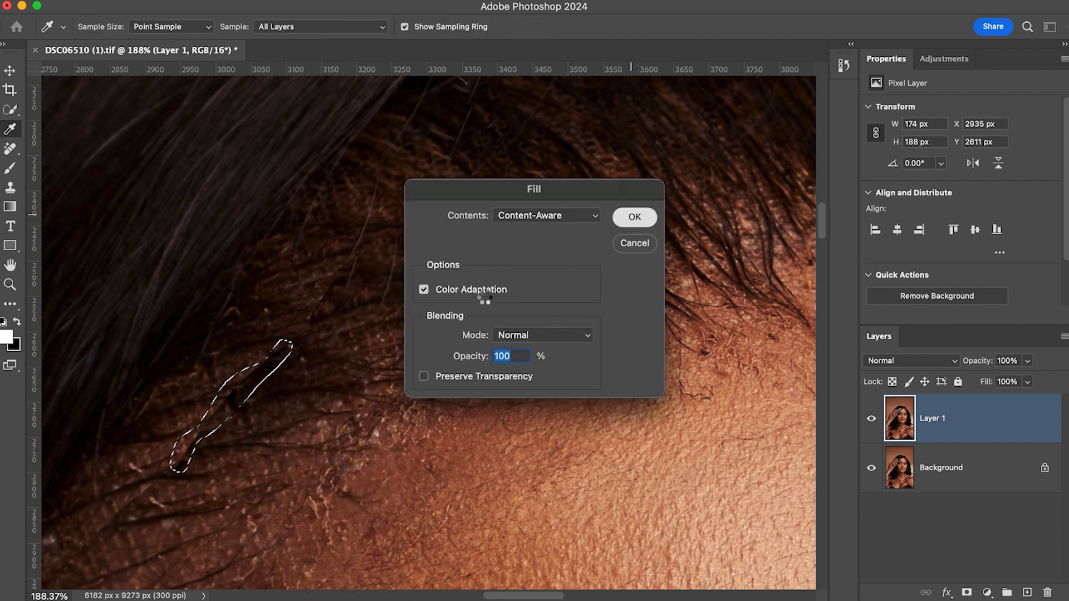
key("super+d")
Select the remaining hard edge at the upper end of the seam, fill it, and deselect
mouse_move(232, 370)
left_mouse_down()
mouse_move(255, 374)
mouse_move(279, 337)
mouse_move(260, 342)
mouse_move(268, 368)
left_mouse_up()
right_click(268, 368)
left_click(301, 458)
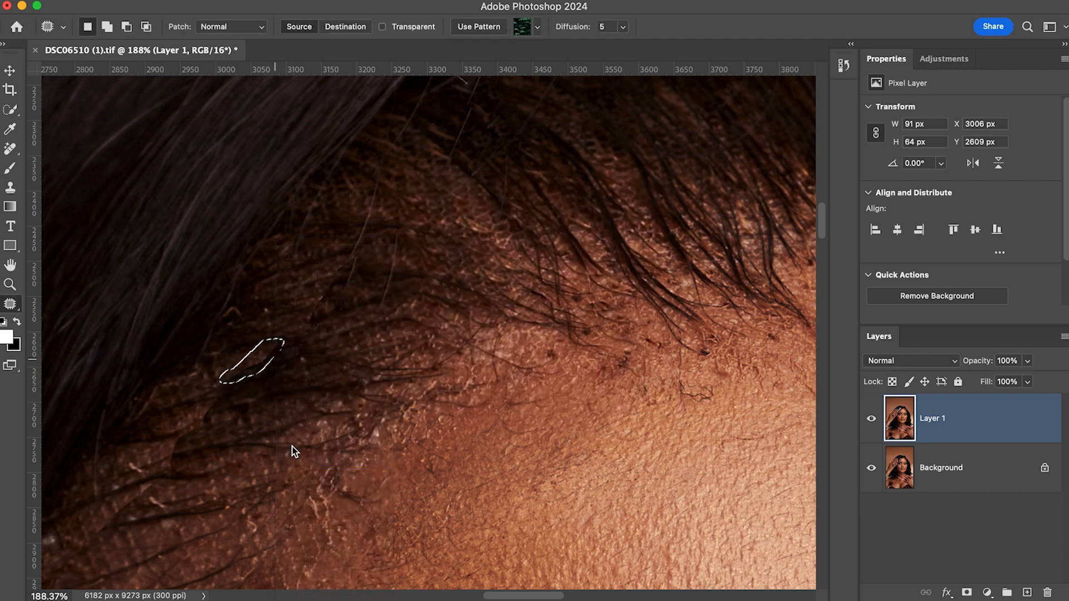
left_click(646, 221)
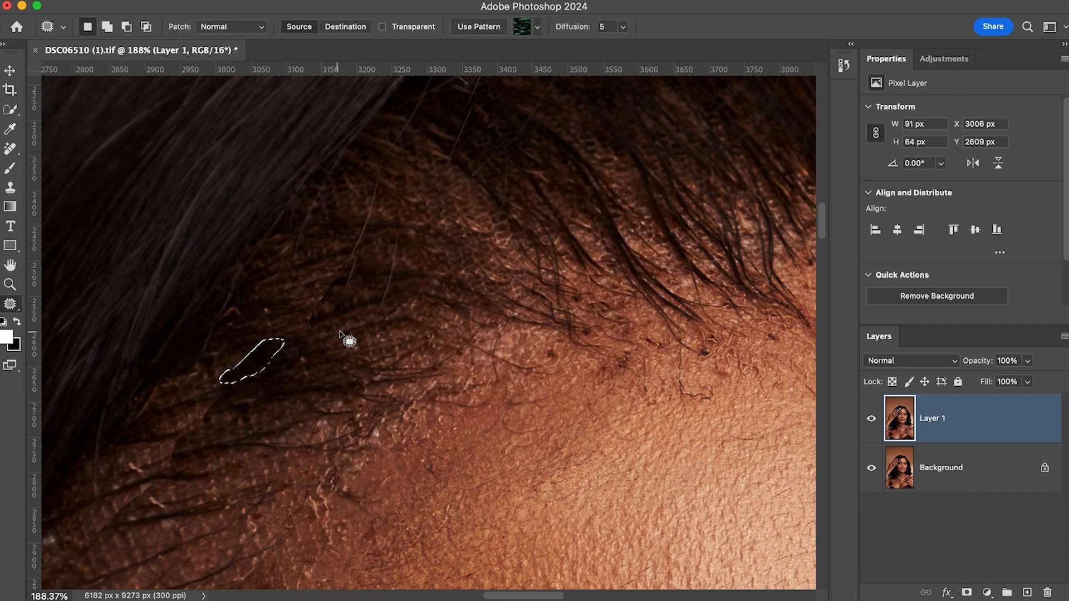
left_click(290, 382)
Stamp all visible layers into a new layer at the top of the stack
scroll(303, 437, "down", 2)
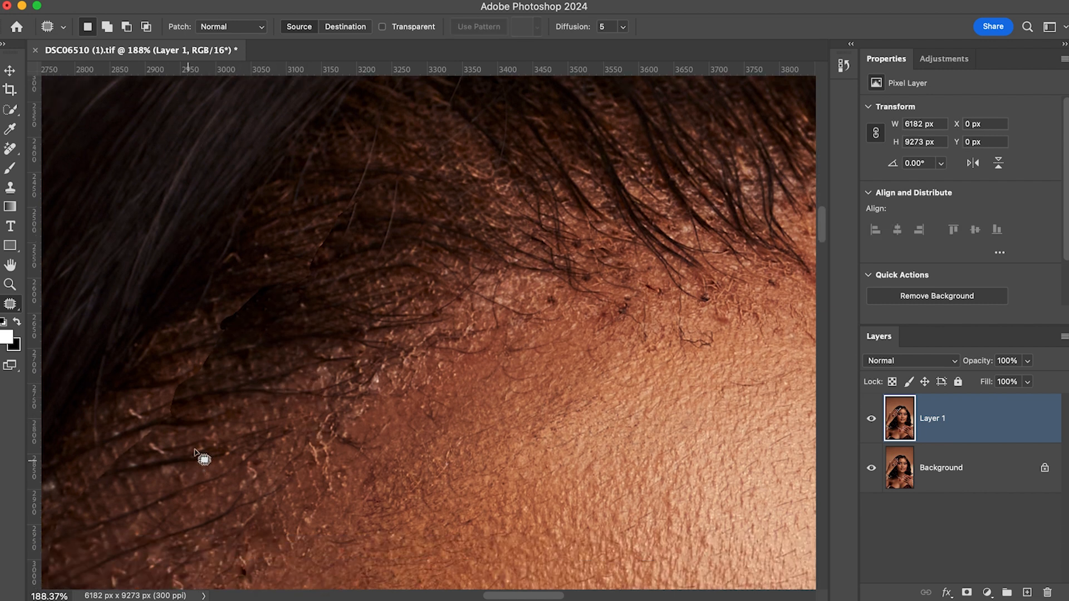
left_click_drag(264, 422, 341, 425)
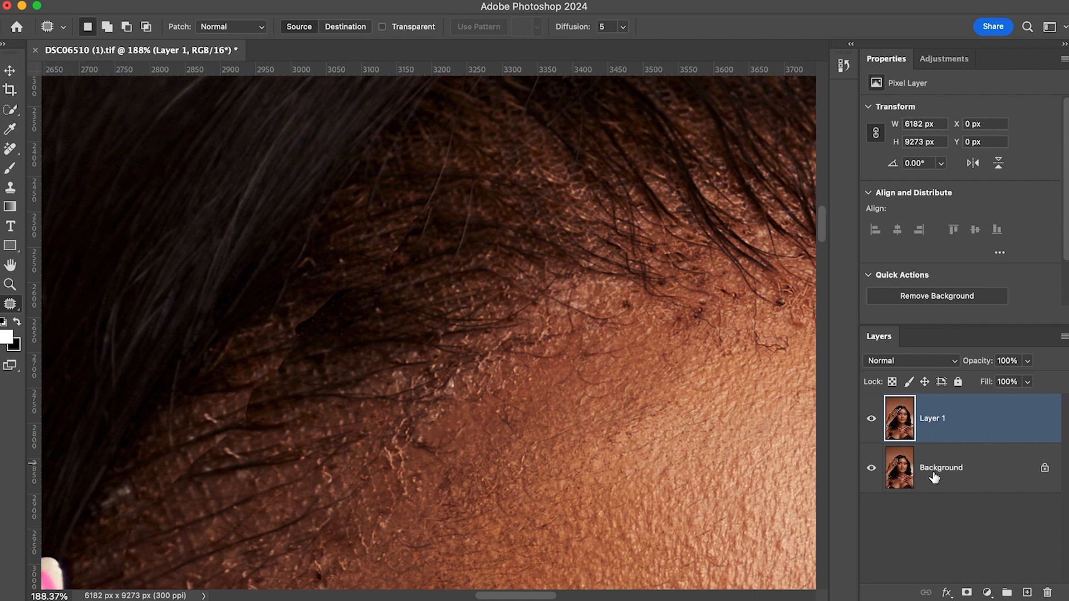
key("super+alt+shift+e")
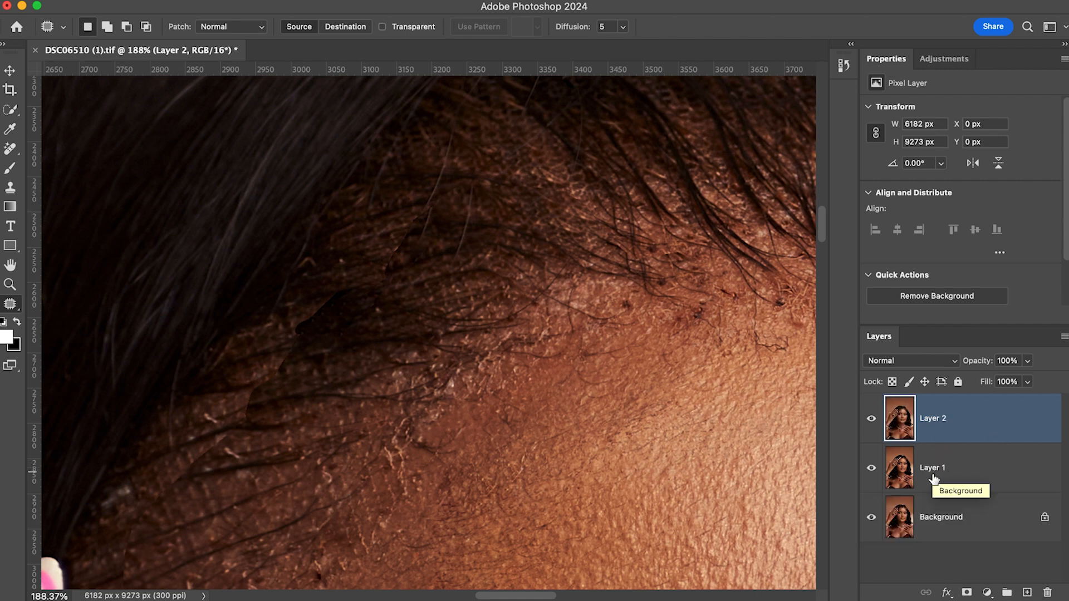
Patch the flaws at the temple hairline and the lower part of the diagonal seam on the new layer
mouse_move(170, 480)
left_mouse_down()
mouse_move(222, 463)
mouse_move(247, 420)
mouse_move(224, 425)
mouse_move(223, 451)
mouse_move(243, 466)
left_mouse_up()
key("super+d")
mouse_move(258, 383)
left_mouse_down()
mouse_move(244, 421)
mouse_move(291, 378)
mouse_move(297, 357)
mouse_move(284, 350)
mouse_move(281, 371)
mouse_move(302, 393)
left_mouse_up()
key("super+d")
Patch the dark hard-edged spot at the upper end of the diagonal seam in the hairline
scroll(318, 310, "down", 1)
left_click_drag(289, 322, 312, 287)
mouse_move(308, 282)
left_mouse_down()
mouse_move(291, 320)
mouse_move(343, 292)
mouse_move(360, 266)
mouse_move(348, 310)
left_mouse_up()
left_click(349, 311)
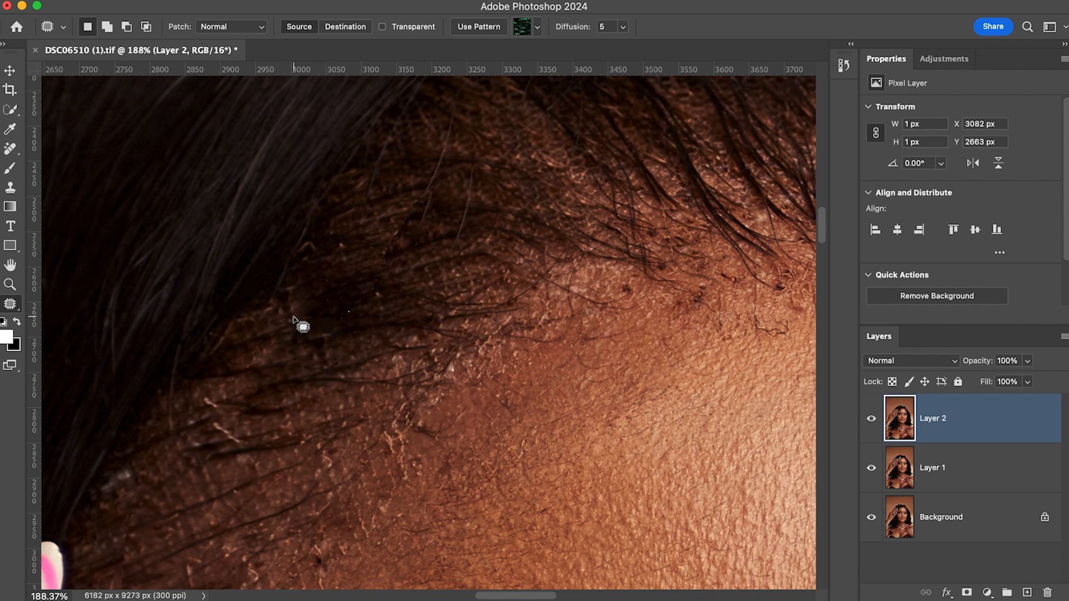
Patch the remaining dark patch at the temple hairline and the light stray hair crossing the hair above it on Layer 2
mouse_move(283, 300)
left_mouse_down()
mouse_move(308, 313)
mouse_move(328, 294)
mouse_move(312, 268)
mouse_move(251, 342)
left_mouse_up()
key("super+d")
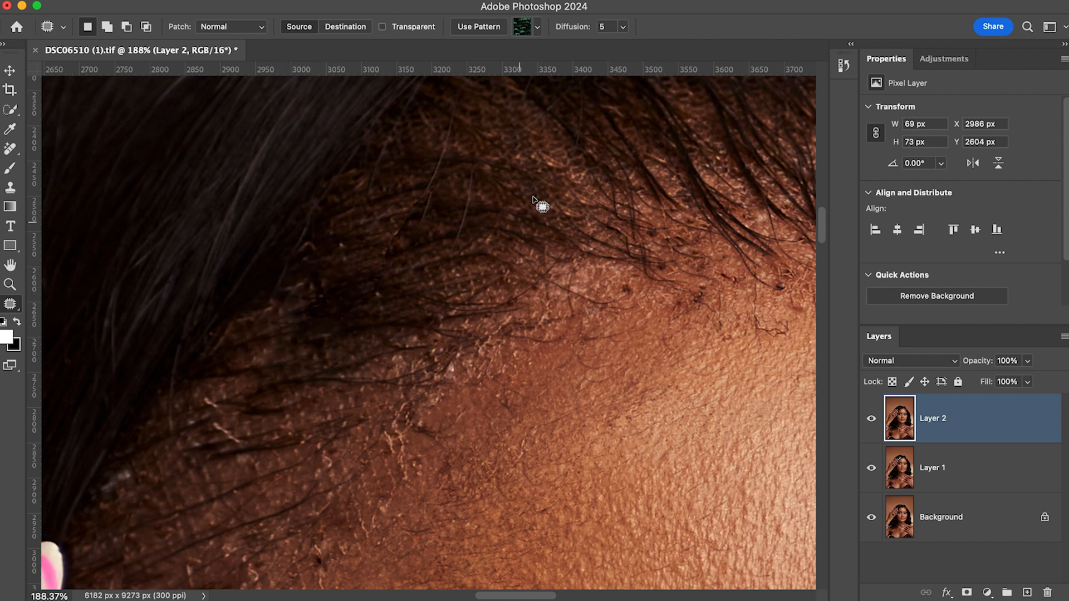
mouse_move(418, 202)
left_mouse_down()
mouse_move(388, 230)
mouse_move(383, 256)
mouse_move(458, 174)
mouse_move(443, 171)
mouse_move(428, 208)
mouse_move(406, 196)
left_mouse_up()
key("super+d")
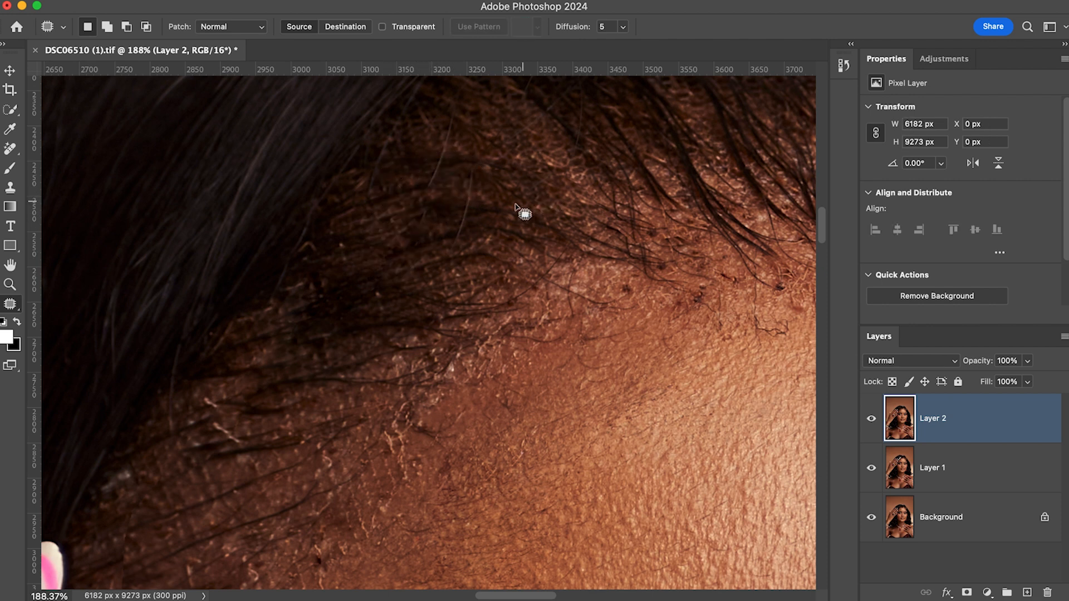
Compare the portrait before and after the hairline retouching by toggling the visibility of Layer 2 and Layer 1
scroll(493, 237, "down", 5)
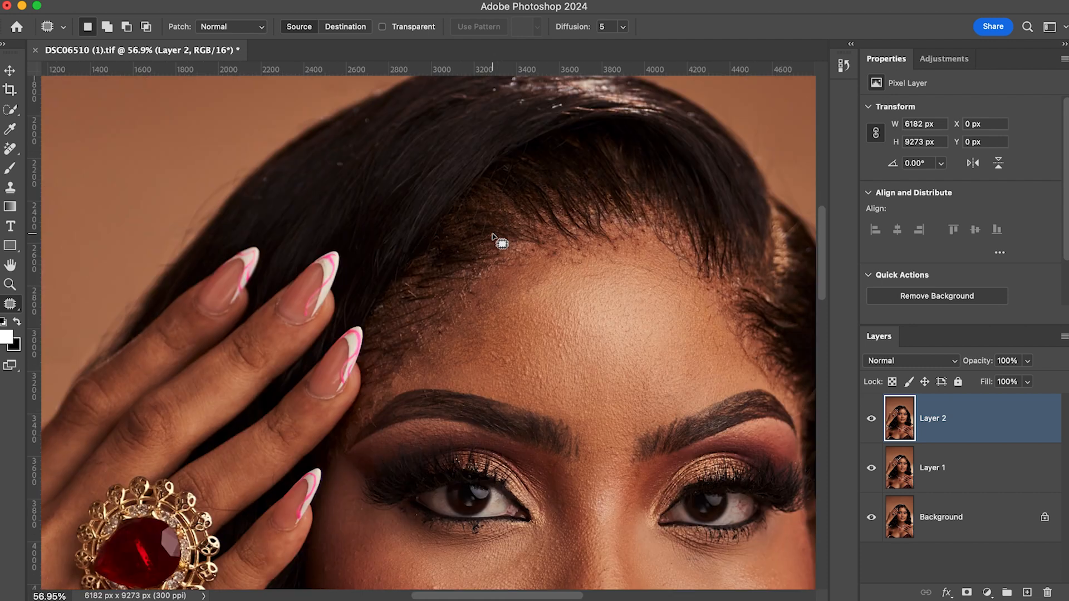
scroll(493, 237, "down", 2)
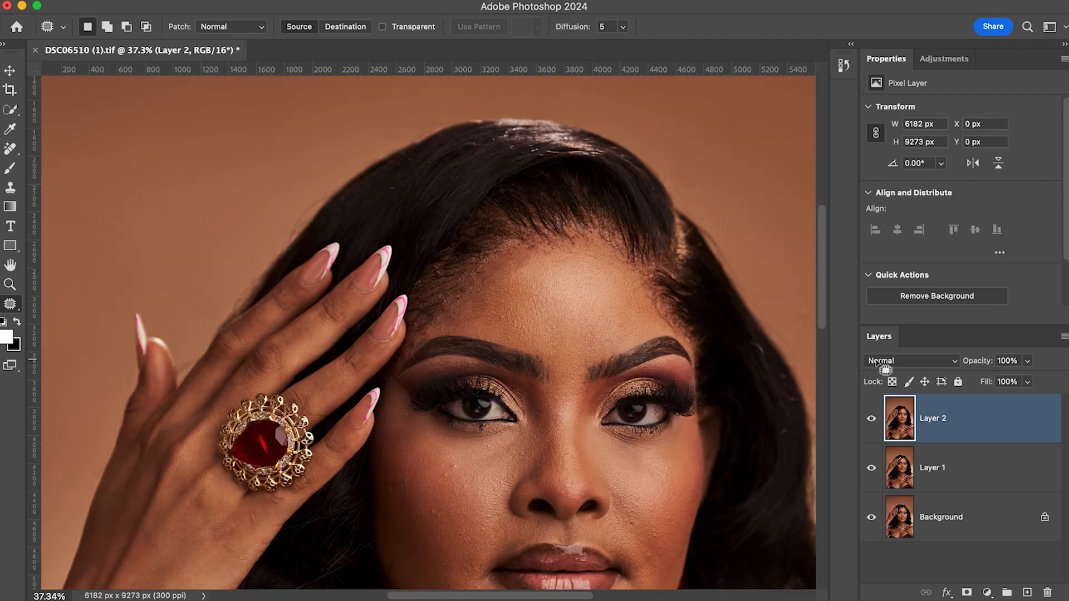
scroll(627, 306, "down", 2)
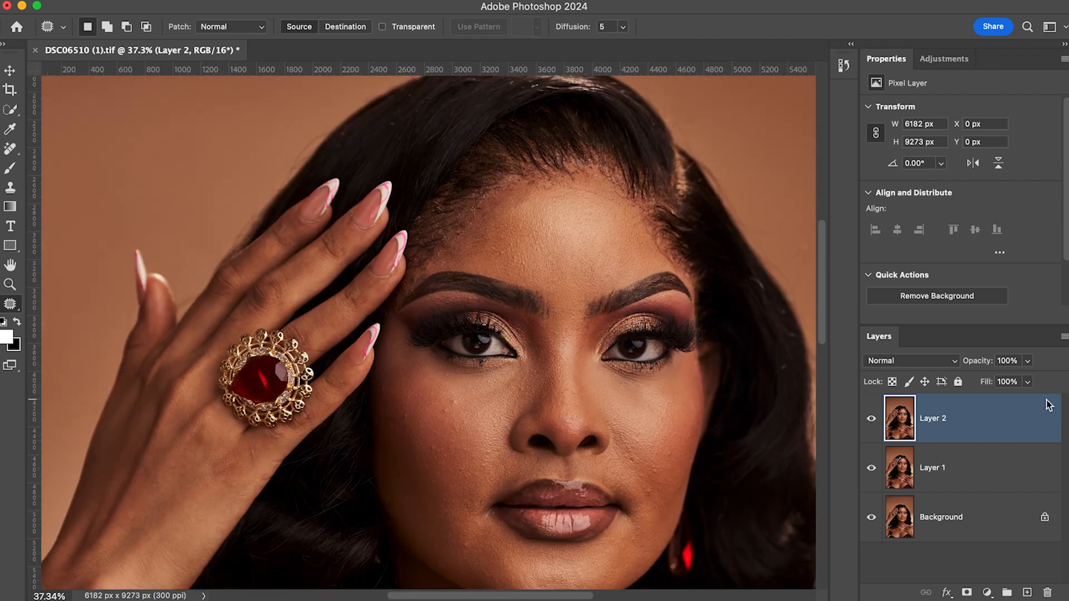
left_click(872, 421)
left_click(872, 422)
left_click(872, 422)
left_click(872, 419)
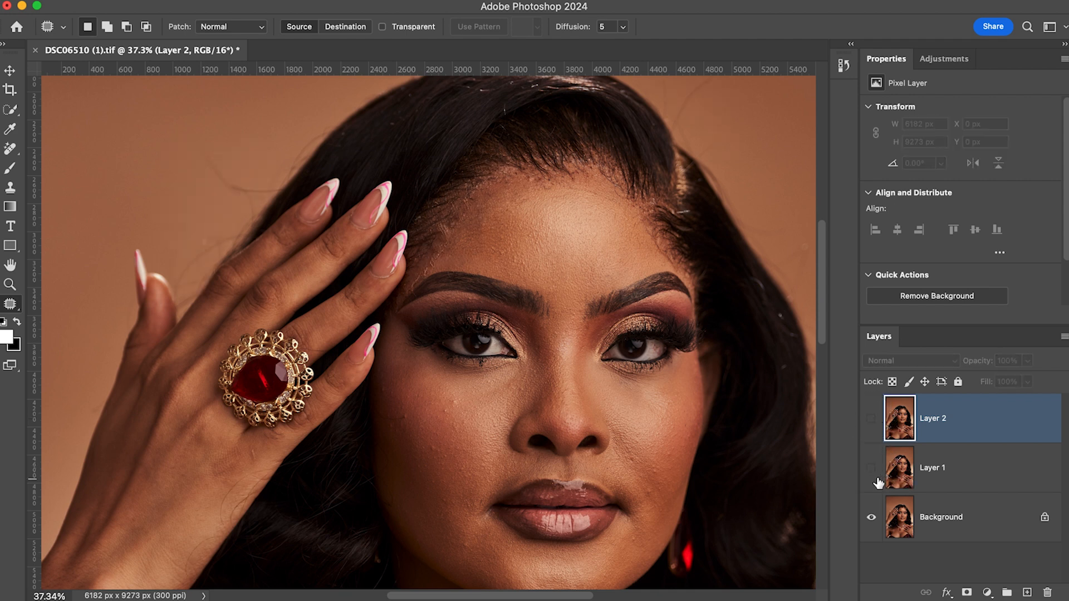
left_click(872, 467)
left_click(872, 468)
left_click(872, 468)
left_click(872, 468)
left_click(872, 468)
left_click(872, 468)
left_click(872, 468)
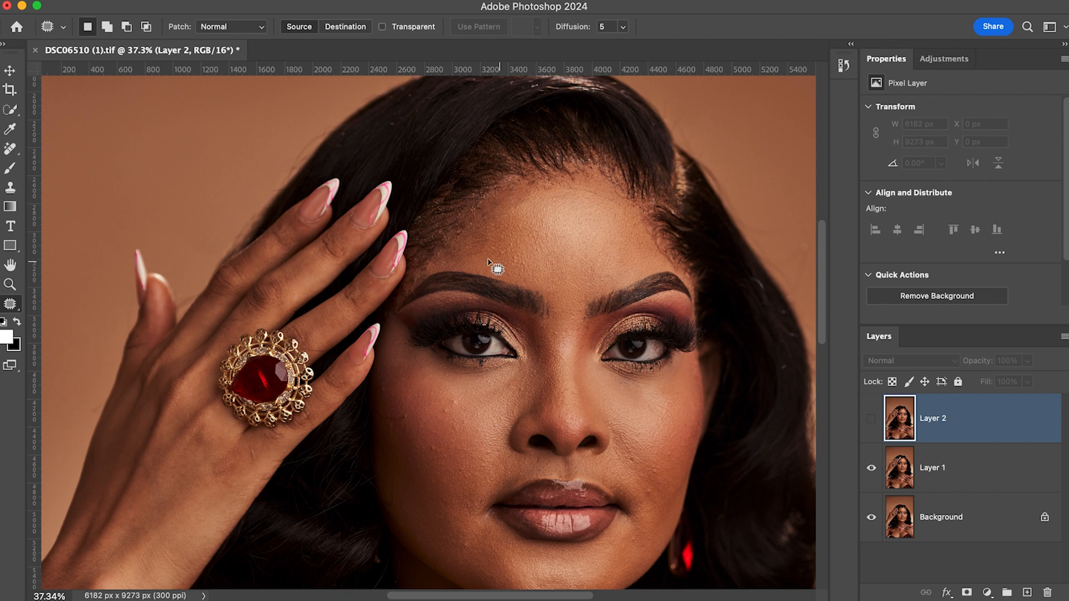
Examine the full portrait, the chest and necklace, and the dark curls beside the neck for remaining flaws
scroll(516, 289, "down", 3)
scroll(526, 289, "down", 2)
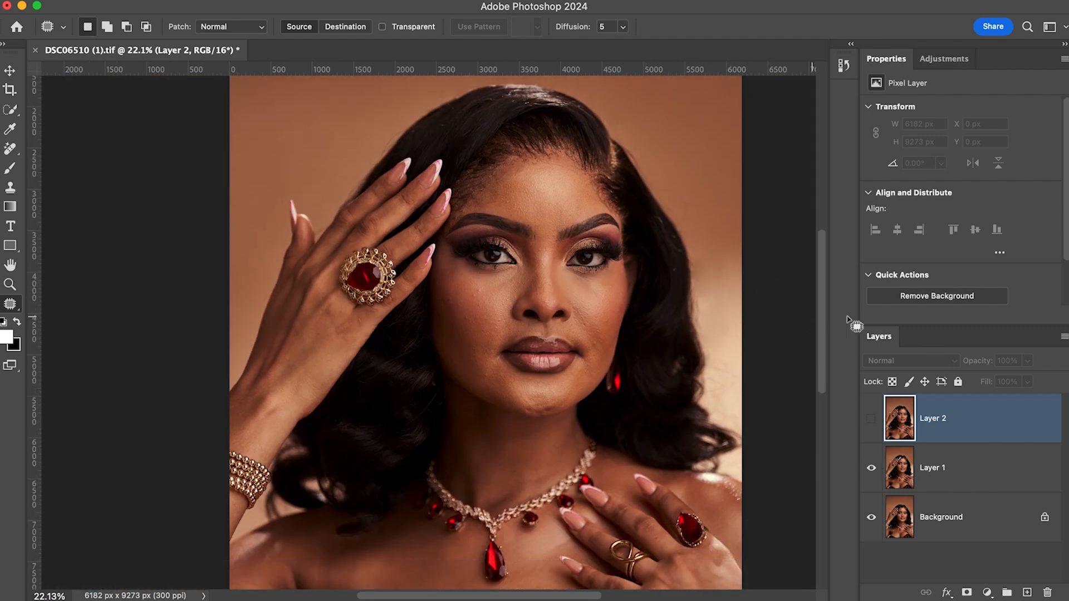
left_click(872, 420)
scroll(685, 325, "down", 4)
scroll(649, 361, "up", 3)
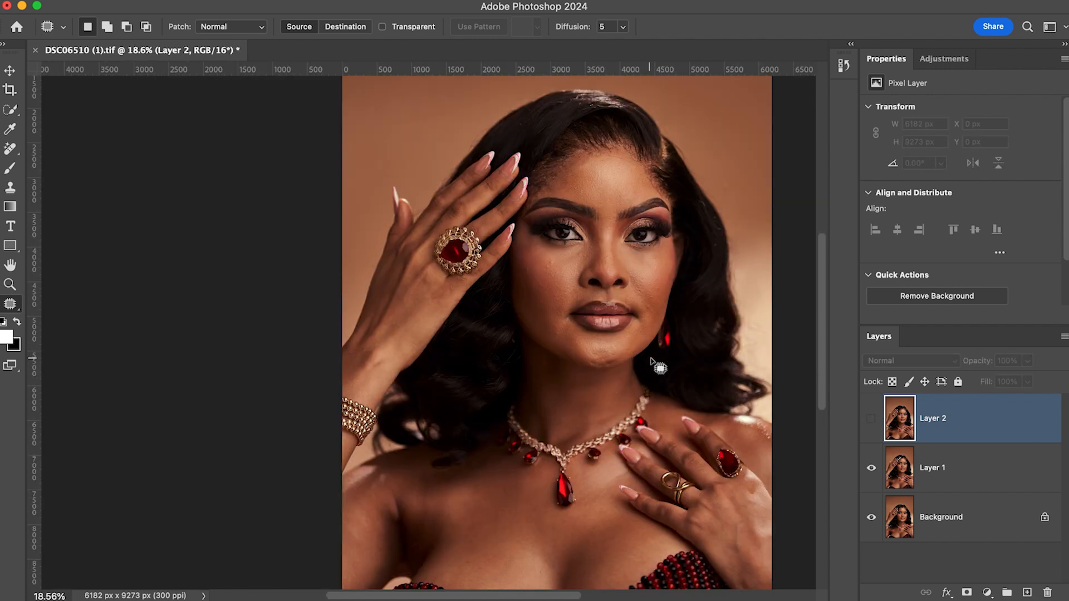
scroll(776, 341, "down", 1)
scroll(663, 329, "right", 4)
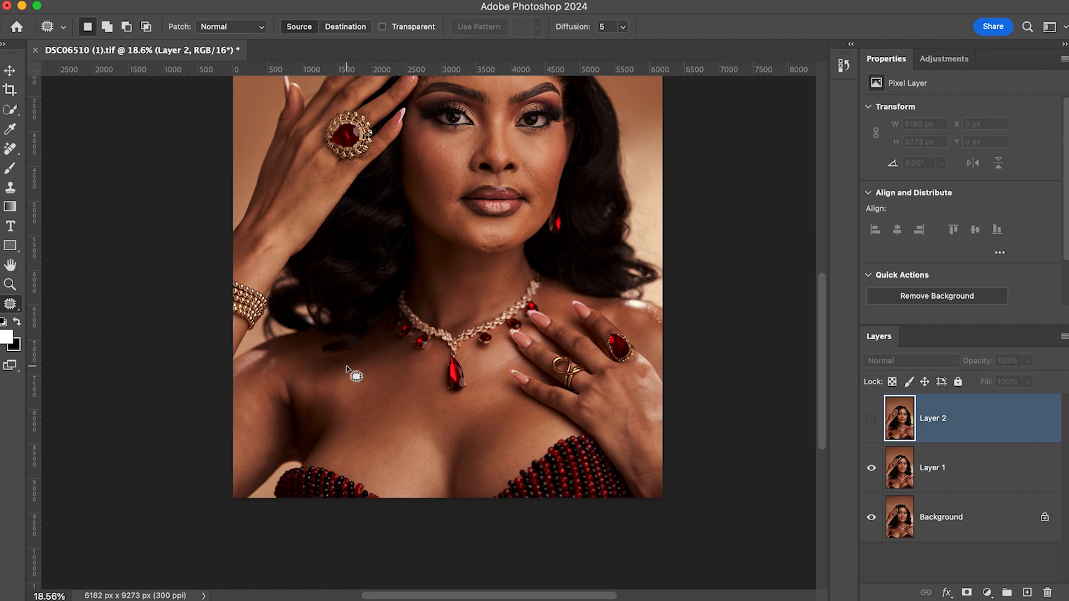
scroll(347, 367, "up", 5)
scroll(347, 367, "down", 4)
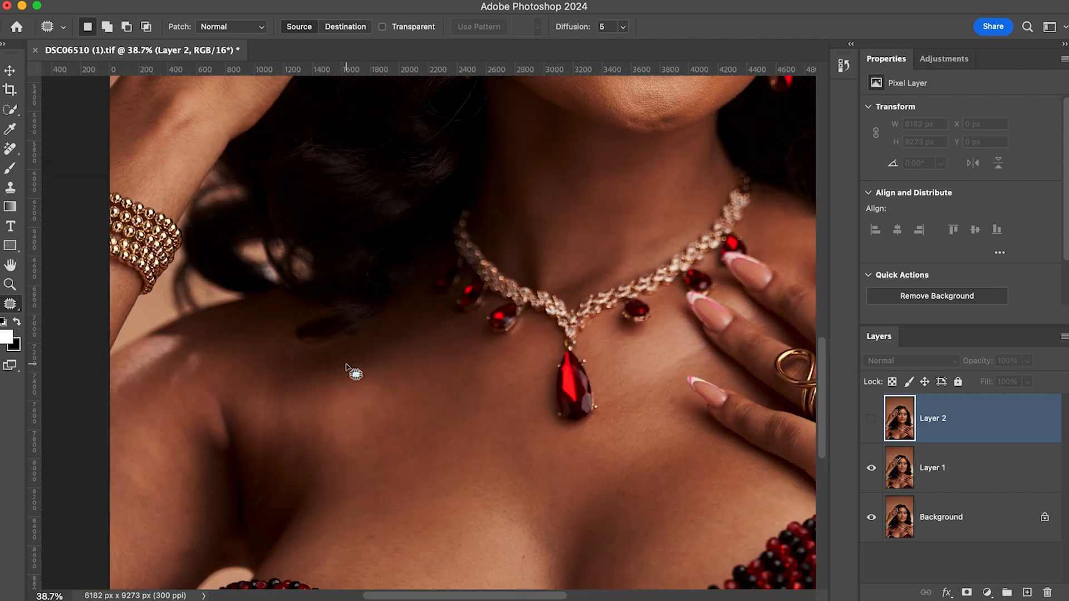
scroll(346, 367, "down", 2)
scroll(423, 225, "up", 4)
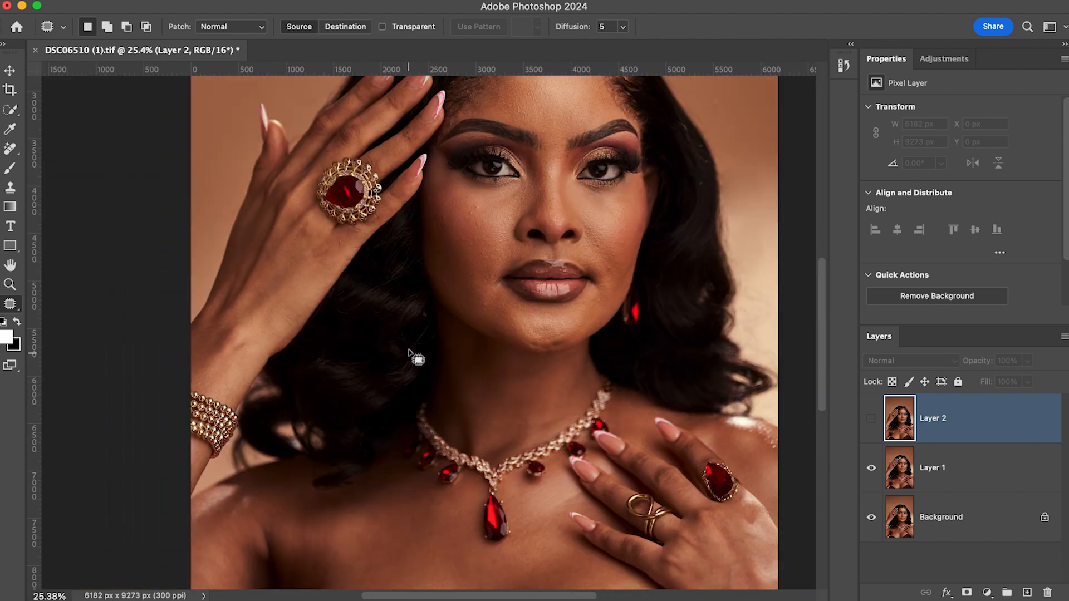
scroll(399, 368, "up", 6)
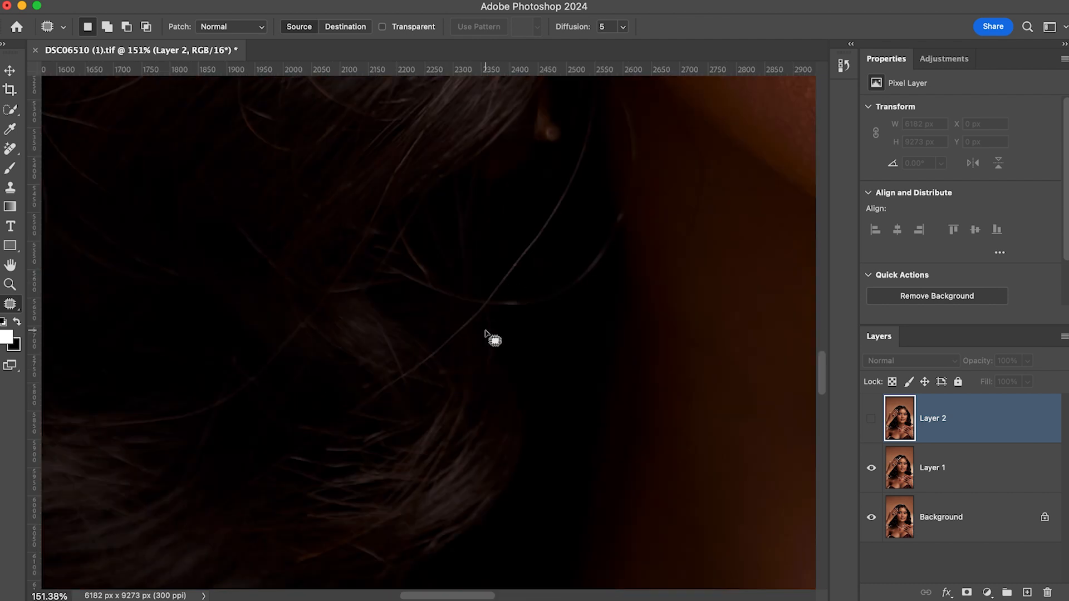
Outline the curved stray hair between the curls and the neck and try to patch it on the hidden Layer 2
mouse_move(614, 102)
left_mouse_down()
mouse_move(615, 188)
mouse_move(598, 228)
mouse_move(572, 270)
mouse_move(500, 300)
mouse_move(542, 311)
mouse_move(600, 286)
mouse_move(627, 235)
mouse_move(625, 95)
left_mouse_up()
left_click(616, 245)
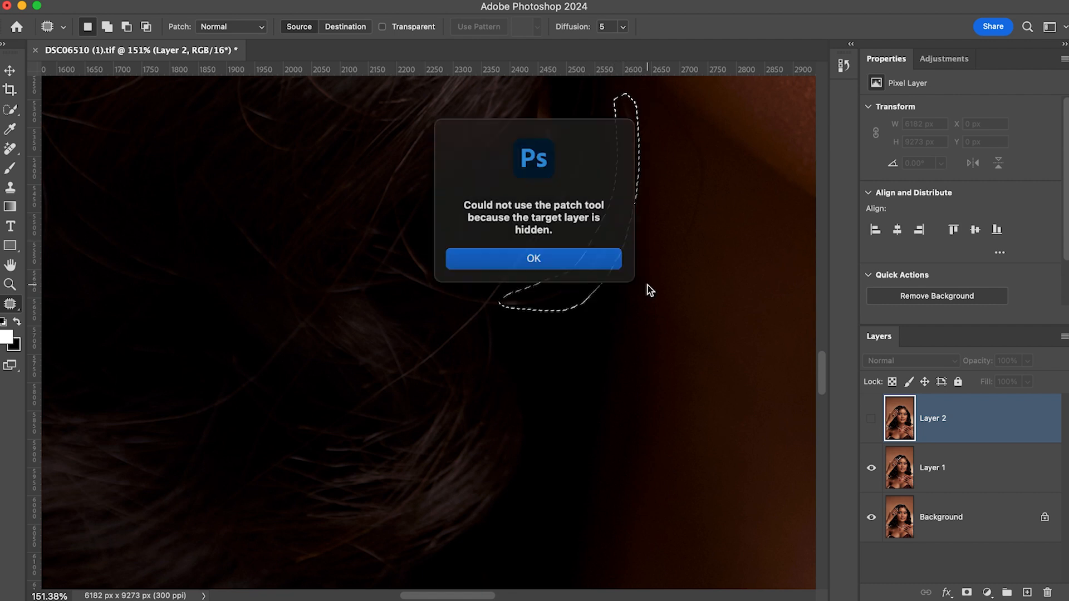
left_click(575, 264)
left_click(615, 259)
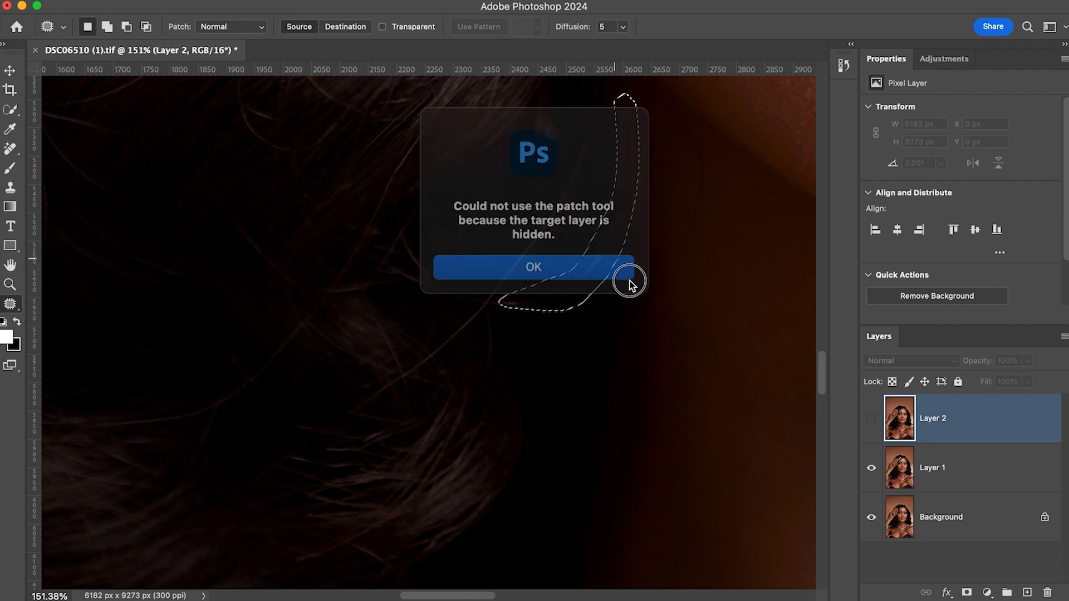
left_click(608, 267)
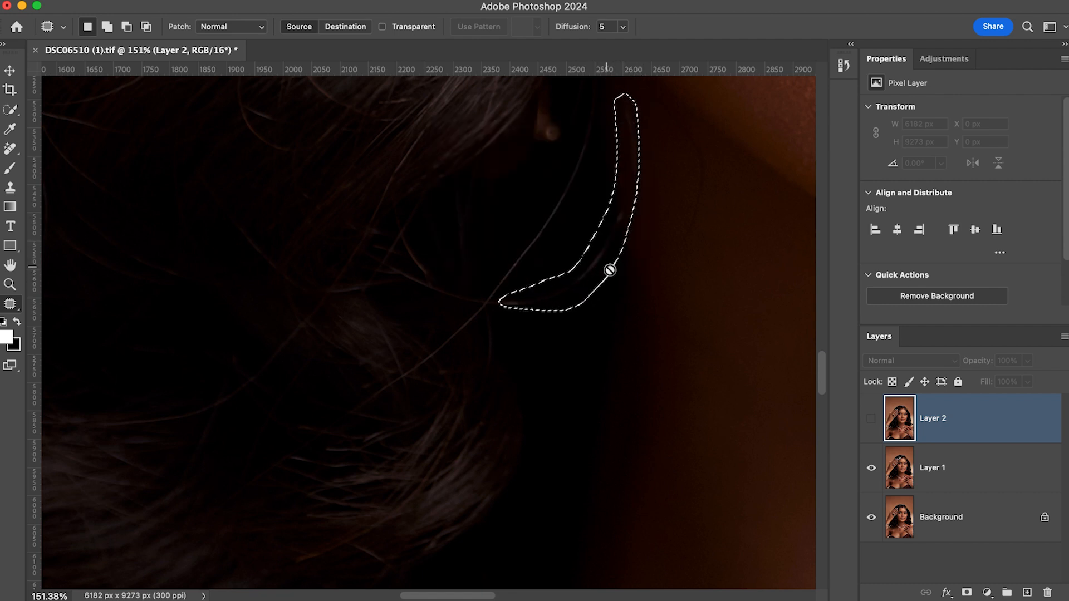
right_click(657, 272)
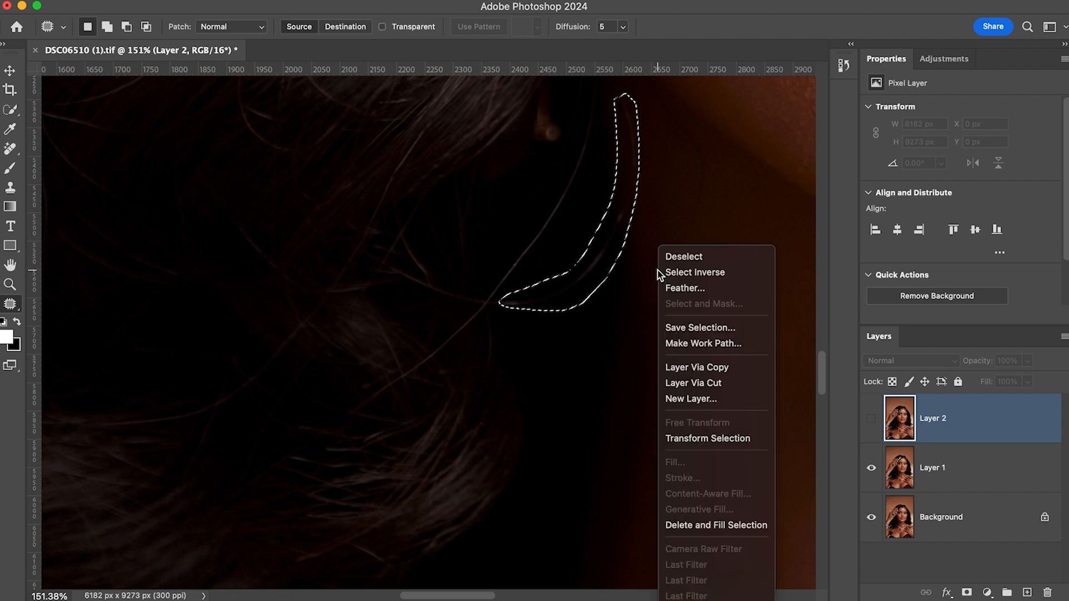
Make the Background layer active and try to patch the outlined curved stray hair there
left_click(994, 519)
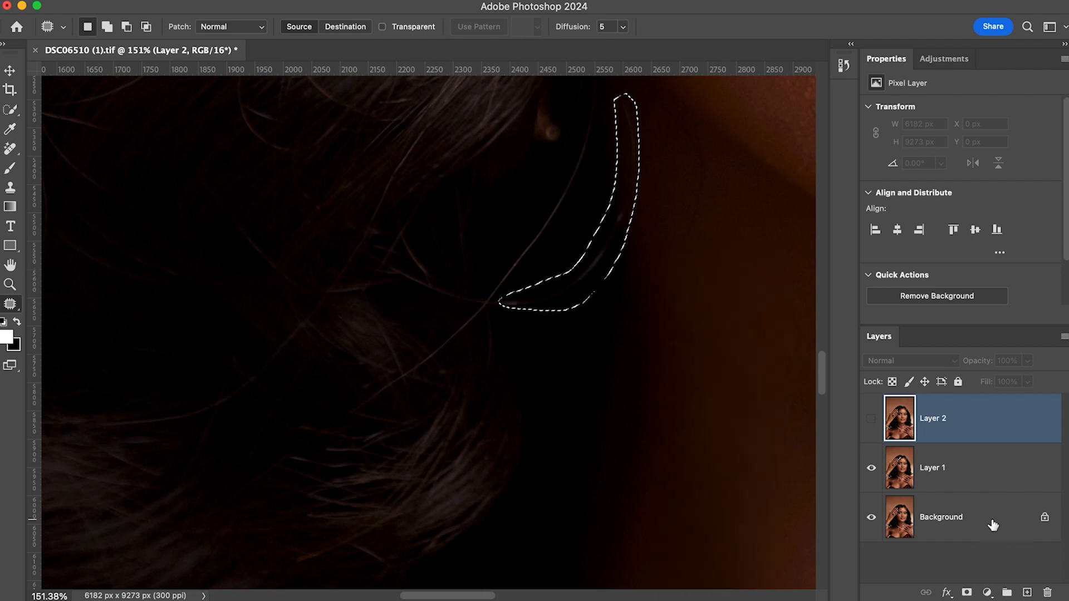
left_click(994, 519)
left_click_drag(634, 272, 661, 289)
key("ctrl+d")
left_click_drag(618, 203, 628, 207)
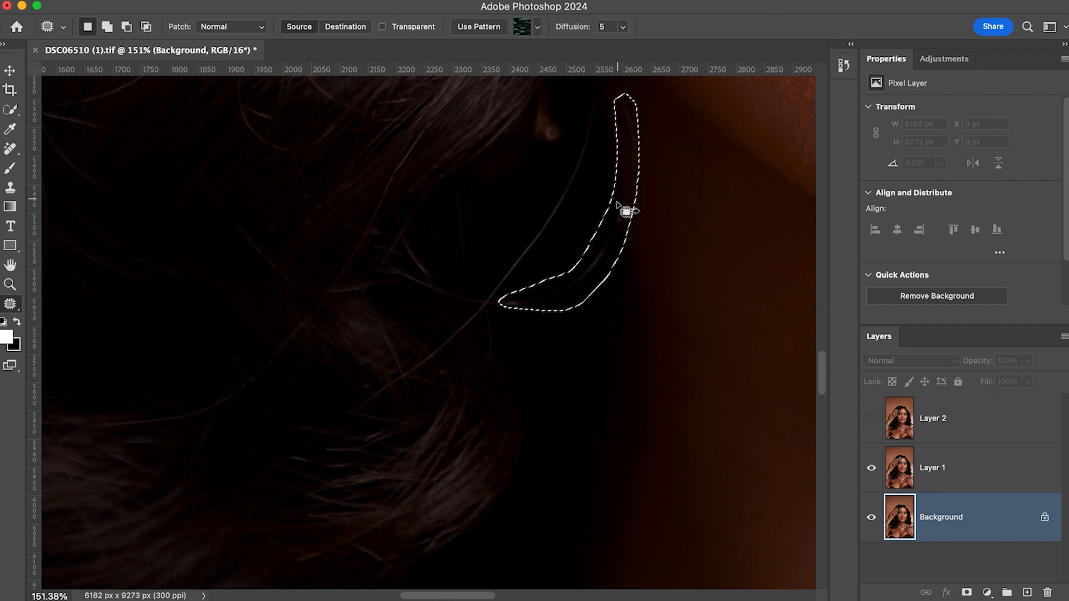
right_click(638, 223)
left_click(691, 438)
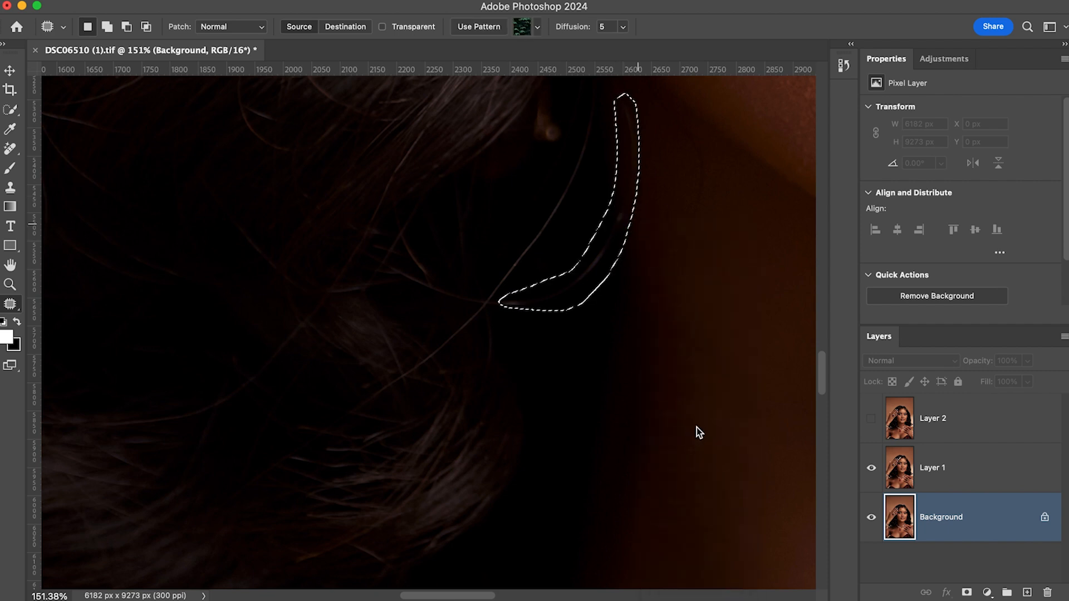
left_click(636, 218)
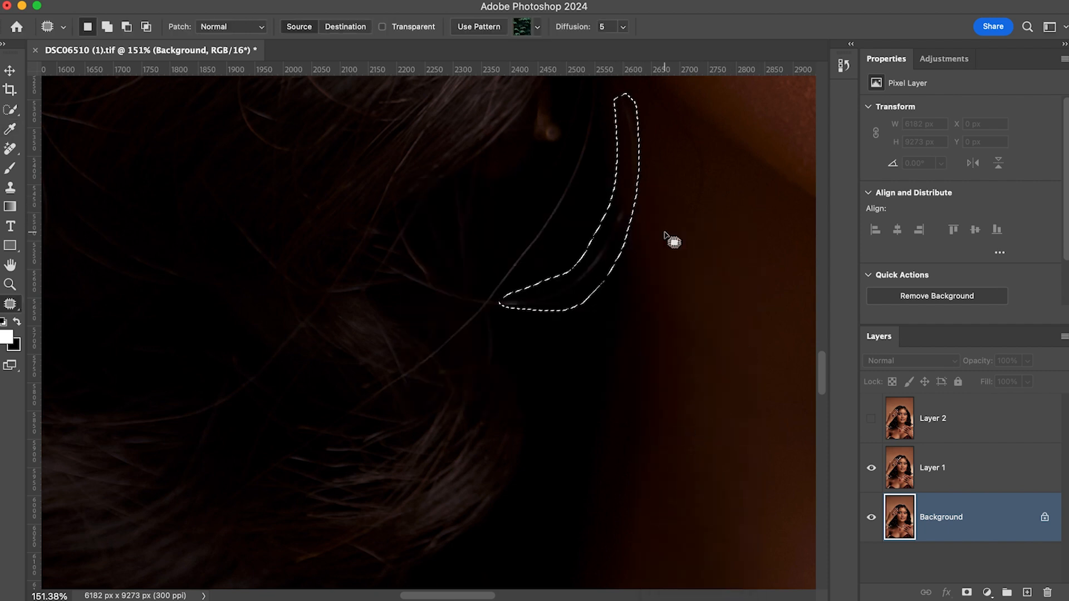
Show Layer 2, make it active, patch the outlined curved stray hair beside the neck, and deselect
left_click(872, 423)
left_click(967, 424)
left_click_drag(611, 264, 646, 251)
key("ctrl+d")
Patch the long diagonal stray hair and the strands crossing it in the dark gap between the curls and neck
mouse_move(584, 107)
left_mouse_down()
mouse_move(569, 179)
mouse_move(495, 290)
mouse_move(564, 216)
mouse_move(607, 106)
mouse_move(594, 97)
left_mouse_up()
left_click_drag(583, 181, 589, 195)
left_click(616, 234)
mouse_move(461, 293)
left_mouse_down()
mouse_move(397, 260)
mouse_move(395, 282)
mouse_move(452, 311)
mouse_move(475, 305)
mouse_move(451, 302)
mouse_move(425, 335)
left_mouse_up()
left_click(436, 264)
mouse_move(433, 261)
left_mouse_down()
mouse_move(403, 257)
mouse_move(433, 261)
mouse_move(422, 326)
left_mouse_up()
left_click(450, 320)
mouse_move(405, 381)
left_mouse_down()
mouse_move(468, 349)
mouse_move(506, 292)
mouse_move(440, 368)
mouse_move(514, 377)
left_mouse_up()
left_click(505, 302)
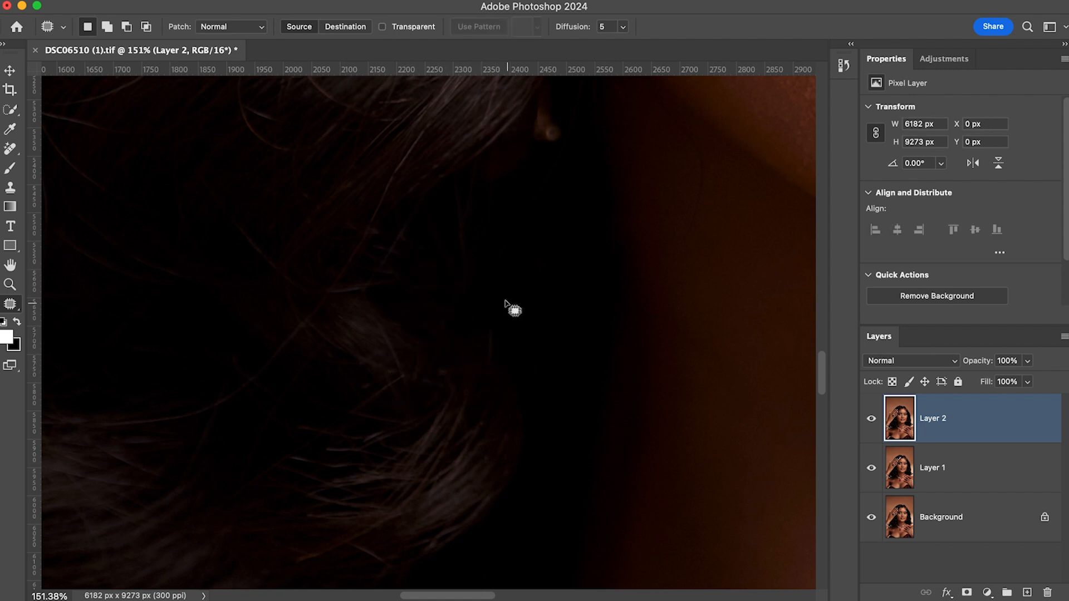
Patch the leftover fine strands around the edge of the lower curl and in the dark gap above it
mouse_move(372, 324)
left_mouse_down()
mouse_move(410, 377)
mouse_move(434, 372)
left_mouse_up()
left_click(380, 385)
mouse_move(454, 193)
left_mouse_down()
mouse_move(460, 281)
mouse_move(467, 208)
mouse_move(491, 235)
left_mouse_up()
left_click(507, 337)
left_click_drag(483, 300, 521, 298)
left_click_drag(510, 327, 532, 277)
Patch the faint flyaway strands on the underside of the upper curl and where the strands cross below it
left_click(426, 162)
mouse_move(416, 124)
left_mouse_down()
mouse_move(338, 271)
mouse_move(353, 271)
mouse_move(417, 127)
left_mouse_up()
left_click_drag(399, 169, 413, 179)
key("super+d")
mouse_move(325, 290)
left_mouse_down()
mouse_move(415, 294)
mouse_move(328, 295)
left_mouse_up()
key("super+d")
Patch the thin strands in the dark hair left of the curls and the long curved strand above the lower curl
scroll(297, 292, "down", 1)
scroll(290, 242, "down", 1)
mouse_move(287, 243)
left_mouse_down()
mouse_move(224, 175)
mouse_move(280, 244)
left_mouse_up()
left_click(251, 238)
scroll(271, 376, "up", 1)
mouse_move(101, 400)
left_mouse_down()
mouse_move(128, 413)
mouse_move(231, 390)
mouse_move(312, 293)
mouse_move(310, 282)
mouse_move(220, 364)
mouse_move(153, 376)
mouse_move(251, 446)
left_mouse_up()
key("super+d")
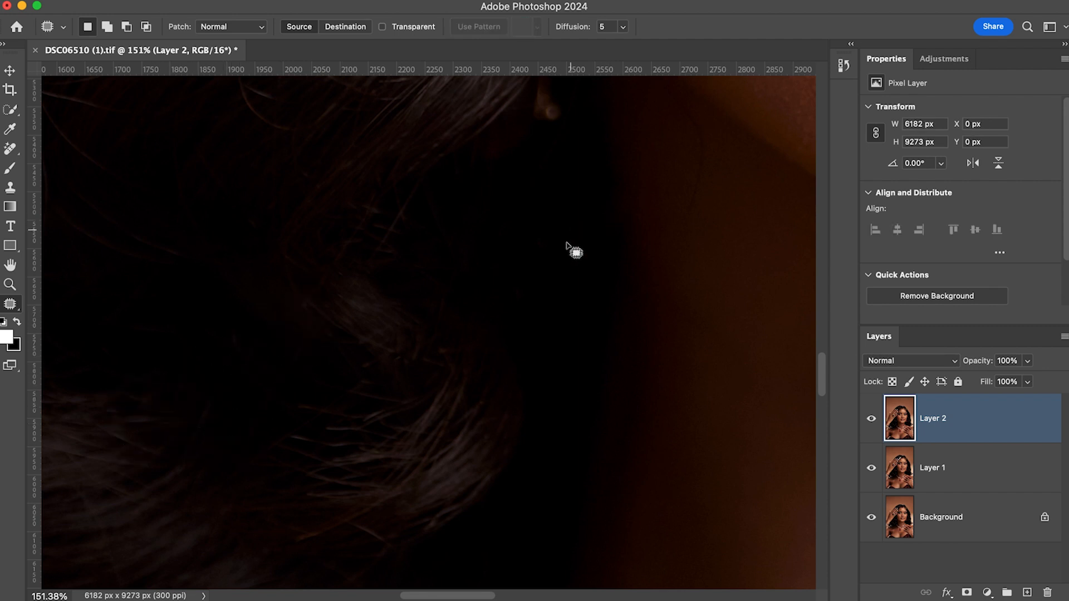
Patch the curved stray hair in the dark area left of the upper curl and deselect
scroll(573, 263, "up", 5)
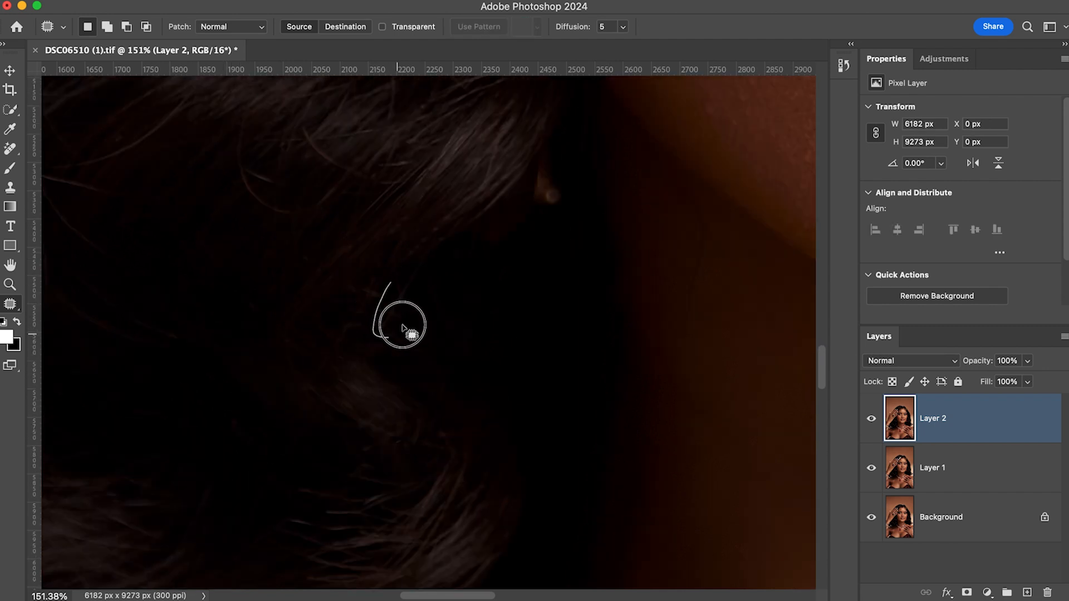
scroll(362, 239, "up", 1)
mouse_move(237, 146)
left_mouse_down()
mouse_move(251, 216)
mouse_move(295, 226)
mouse_move(242, 167)
mouse_move(237, 145)
left_mouse_up()
left_click_drag(274, 225, 246, 267)
key("super+d")
Patch the arched flyaway strands at the upper-left part of the dark hair and deselect
mouse_move(166, 124)
left_mouse_down()
mouse_move(105, 158)
mouse_move(99, 173)
mouse_move(171, 127)
mouse_move(150, 133)
mouse_move(336, 160)
left_mouse_up()
scroll(336, 160, "down", 1)
key("super+d")
mouse_move(163, 105)
left_mouse_down()
mouse_move(88, 142)
mouse_move(77, 162)
mouse_move(149, 149)
mouse_move(184, 103)
left_mouse_up()
left_click_drag(153, 137, 166, 199)
key("super+d")
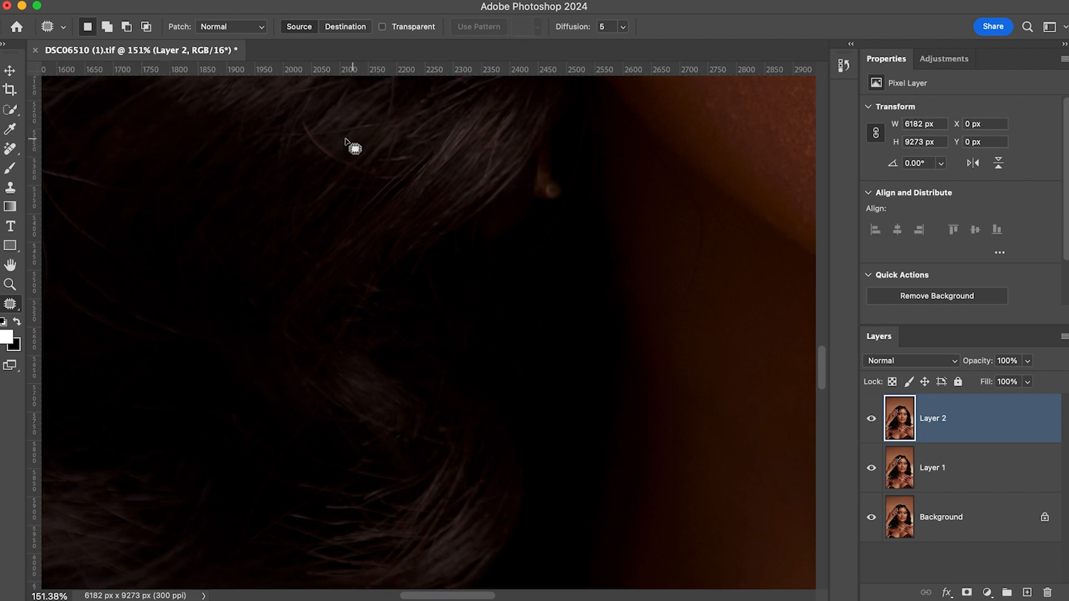
Try to patch the curved strand crossing the glossy highlight of the upper curl
mouse_move(300, 122)
left_mouse_down()
mouse_move(316, 156)
mouse_move(350, 154)
left_mouse_up()
mouse_move(325, 147)
left_mouse_down()
mouse_move(318, 188)
mouse_move(357, 176)
left_mouse_up()
key("super+d")
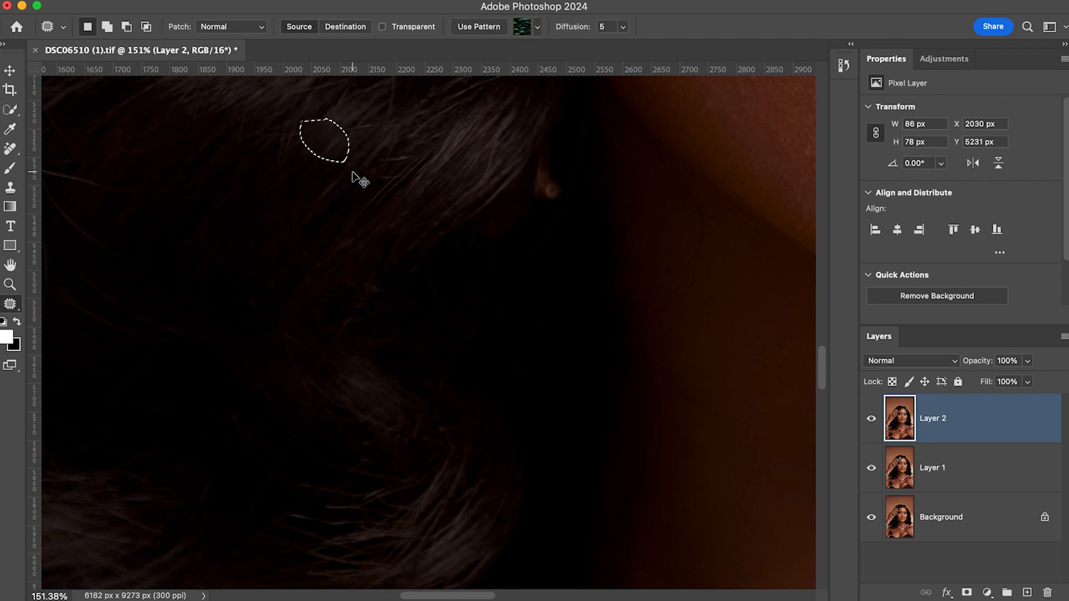
scroll(479, 239, "left", 5)
key("super+d")
Patch the stray strands in the dark hair near the wrist and the vertical strand above the lower curl
mouse_move(292, 190)
left_mouse_down()
mouse_move(217, 167)
mouse_move(221, 186)
mouse_move(332, 217)
left_mouse_up()
key("super+d")
mouse_move(234, 220)
left_mouse_down()
mouse_move(236, 280)
mouse_move(263, 318)
mouse_move(250, 233)
left_mouse_up()
left_click_drag(258, 278, 313, 320)
key("super+d")
mouse_move(243, 192)
left_mouse_down()
mouse_move(287, 257)
mouse_move(313, 259)
mouse_move(265, 193)
mouse_move(293, 257)
left_mouse_up()
key("super+d")
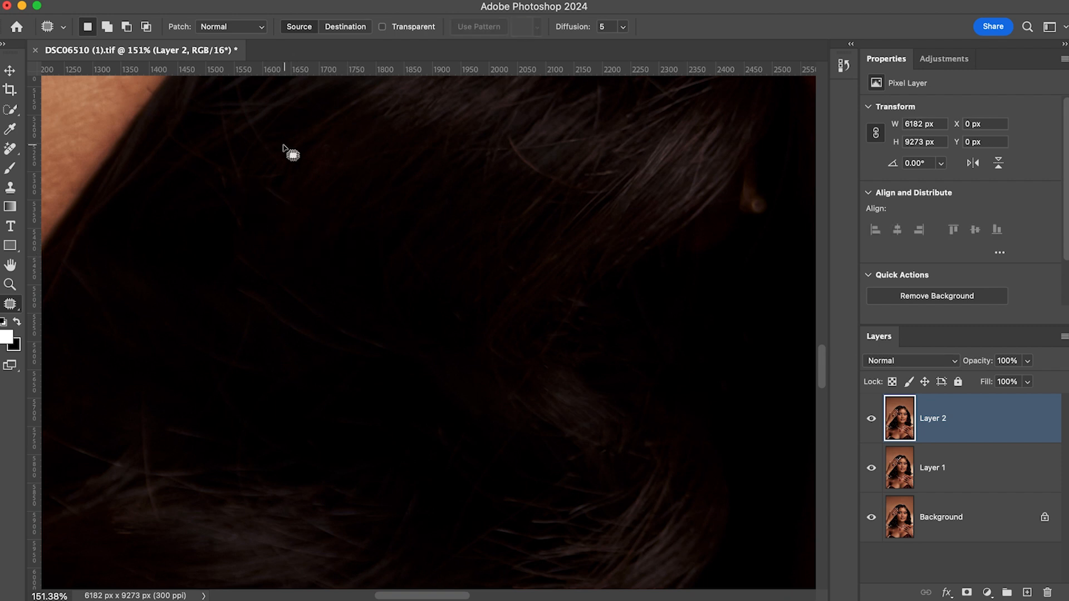
mouse_move(141, 430)
left_mouse_down()
mouse_move(148, 523)
mouse_move(155, 453)
mouse_move(142, 425)
mouse_move(152, 467)
left_mouse_up()
key("super+d")
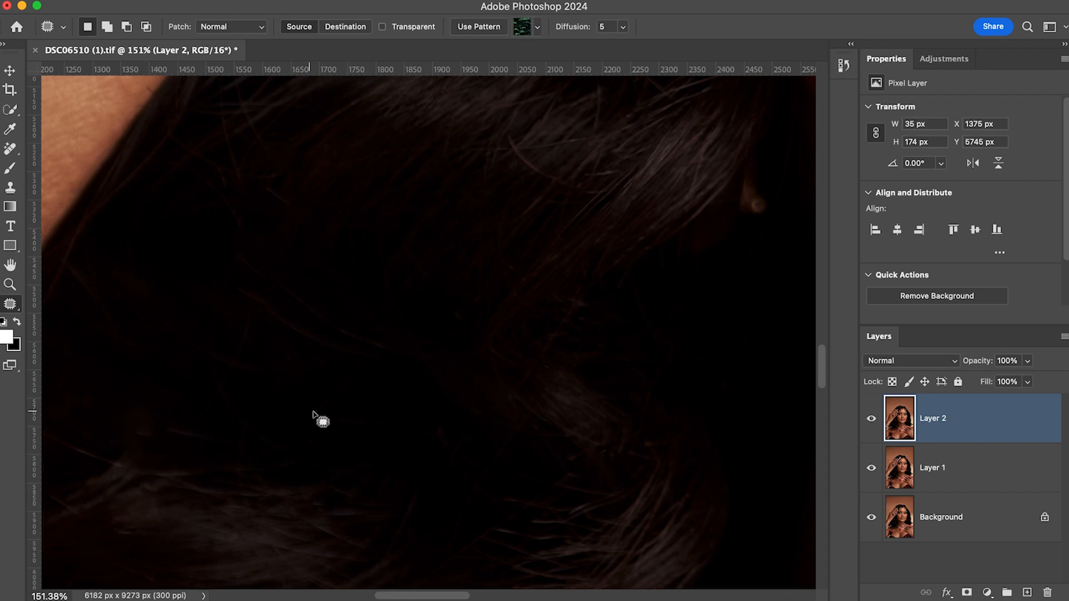
Examine the hair around the red earring, the outer hair edge, and the forehead hairline for remaining flaws
scroll(327, 422, "down", 1)
scroll(327, 423, "right", 1)
scroll(488, 461, "down", 10)
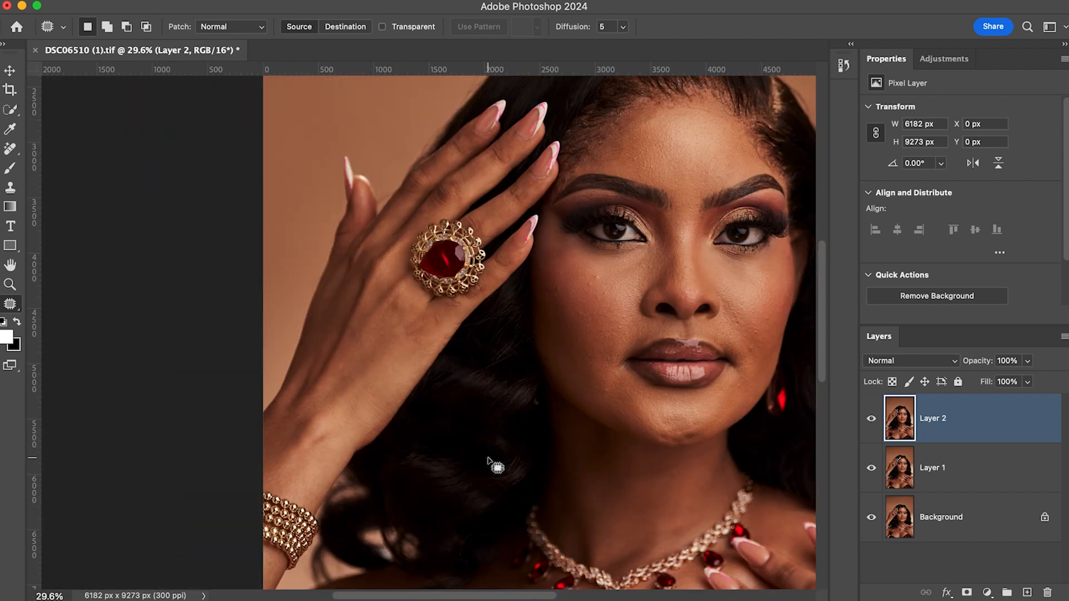
scroll(686, 243, "down", 2)
scroll(687, 242, "right", 1)
left_click_drag(688, 241, 461, 236)
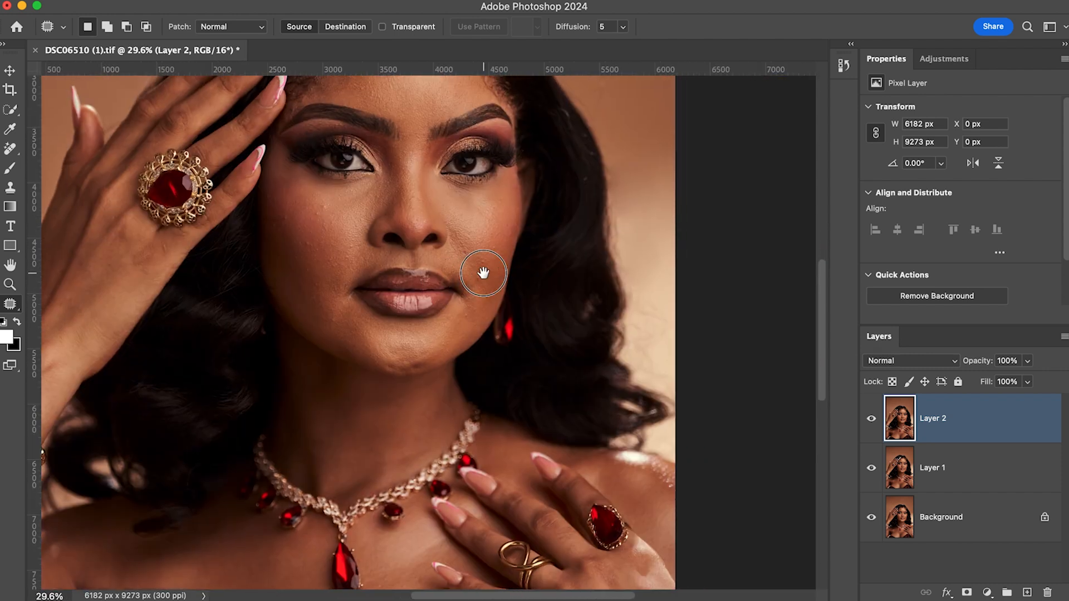
scroll(572, 310, "up", 7)
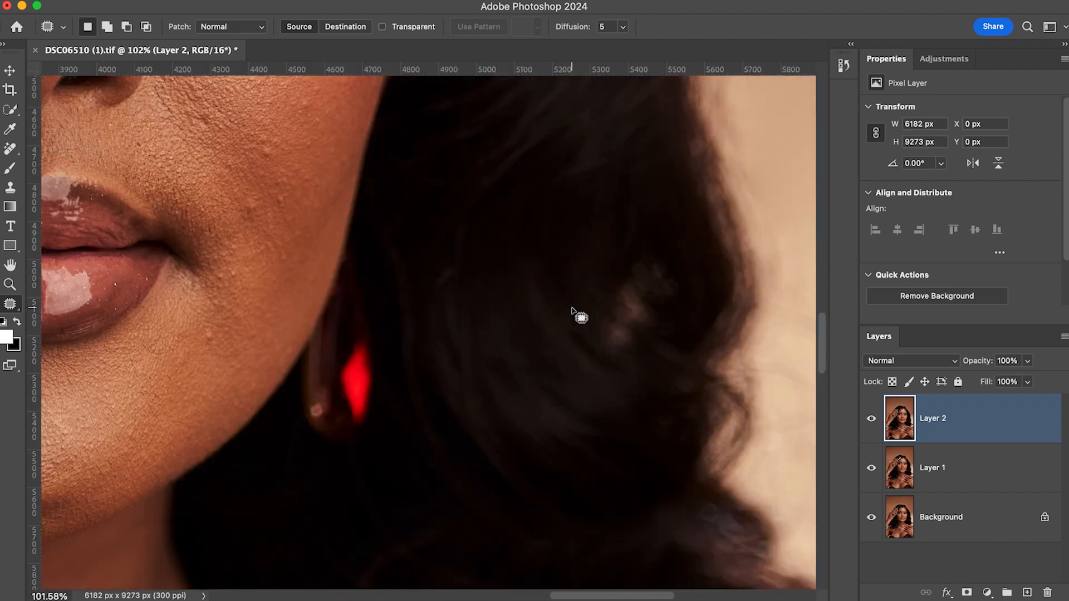
scroll(579, 318, "down", 4)
scroll(579, 317, "up", 12)
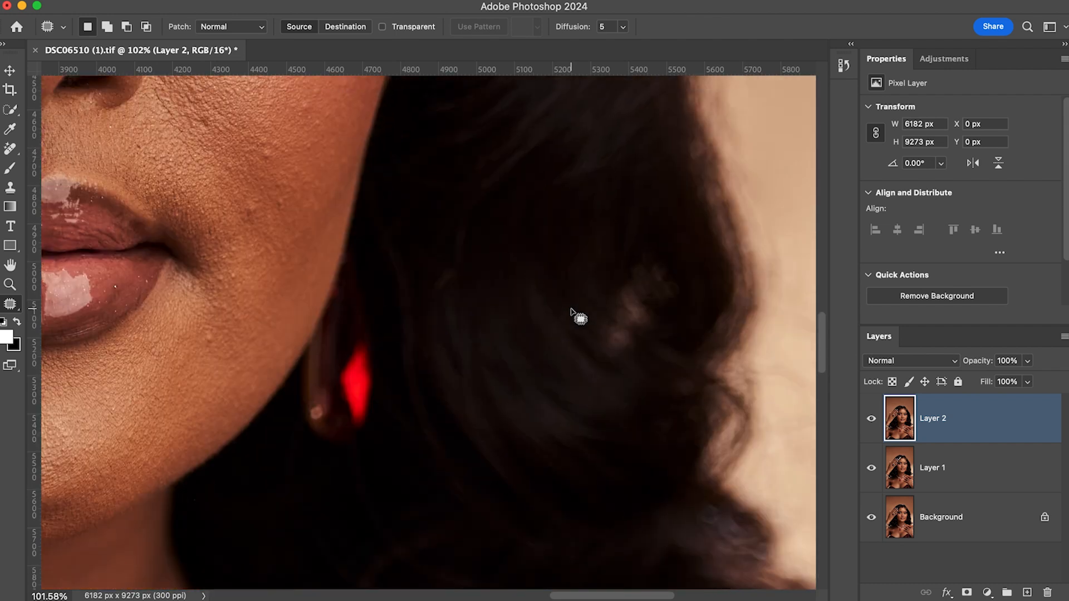
scroll(579, 318, "up", 1)
scroll(552, 317, "up", 5)
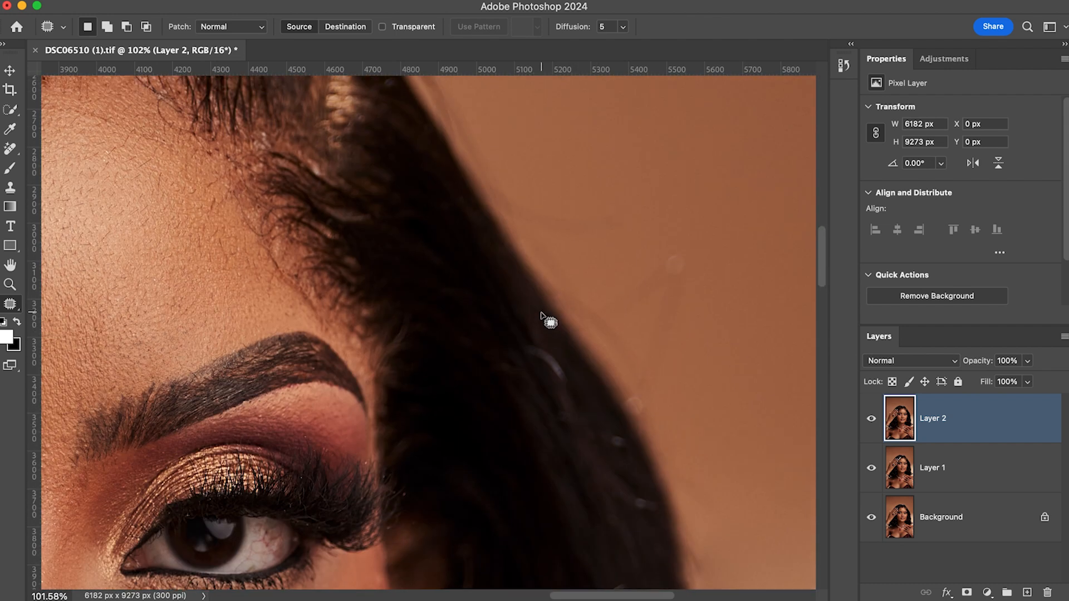
scroll(406, 312, "up", 3)
scroll(407, 312, "left", 3)
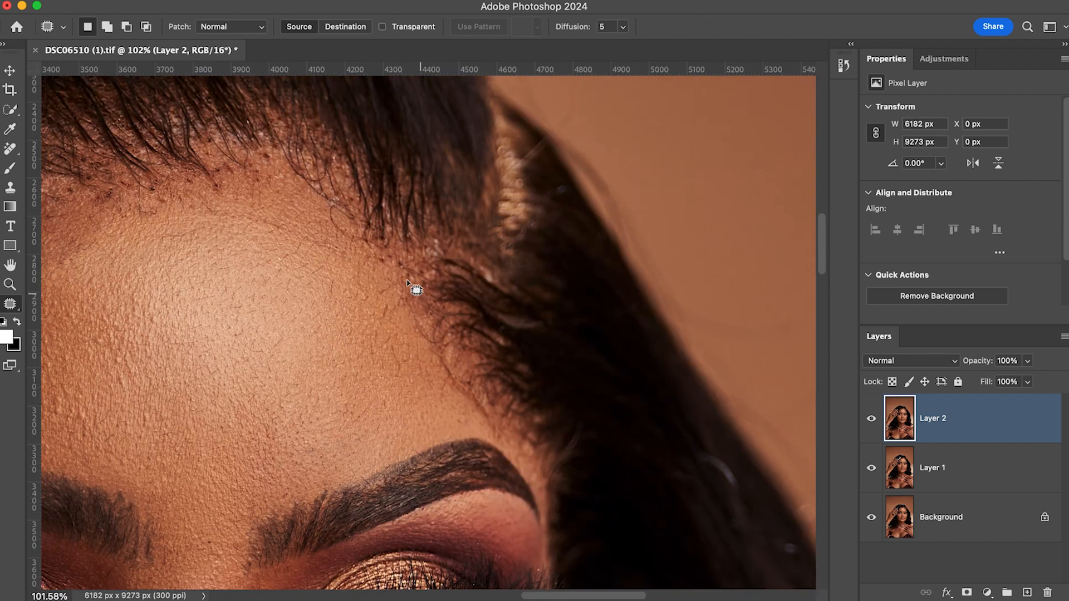
left_click_drag(371, 227, 530, 312)
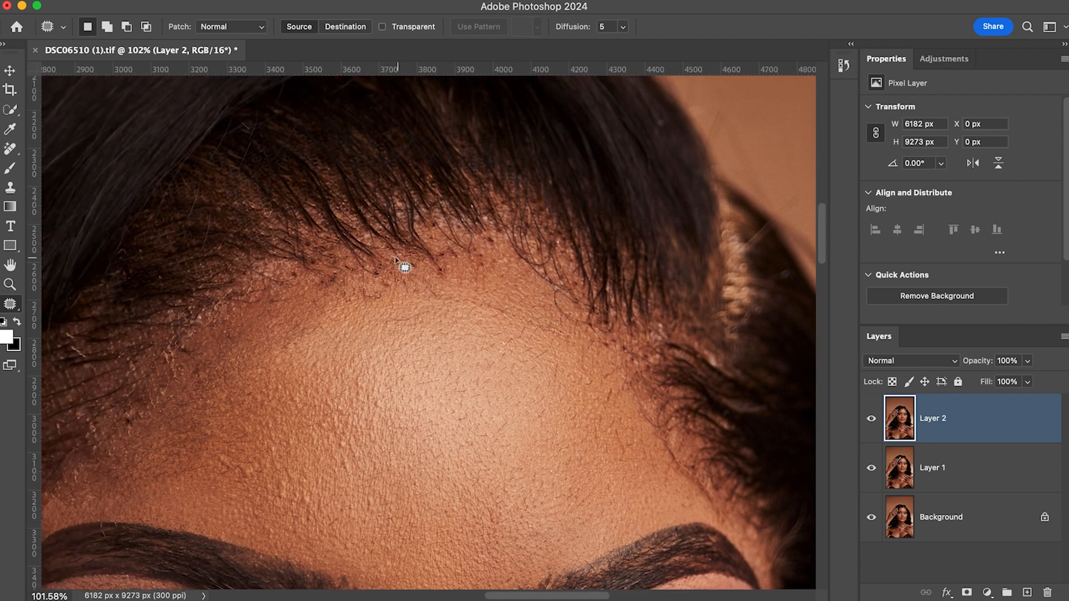
Outline the sparse hairline section above the right side of the forehead and warp it to even out the hairline's shape
left_click_drag(405, 267, 596, 359)
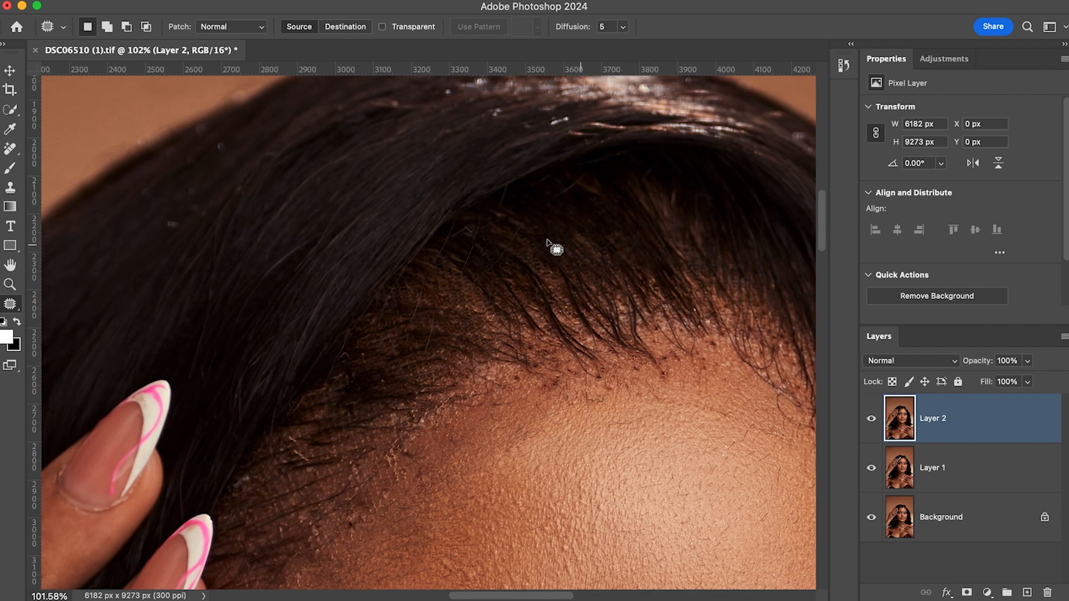
scroll(584, 270, "down", 5)
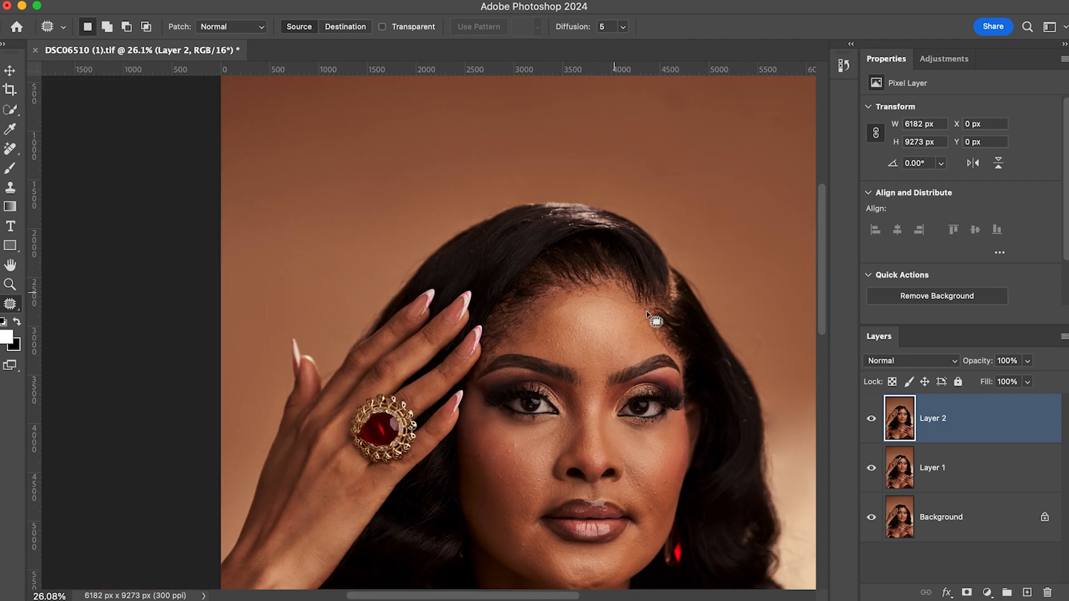
scroll(651, 315, "up", 2)
scroll(533, 273, "up", 2)
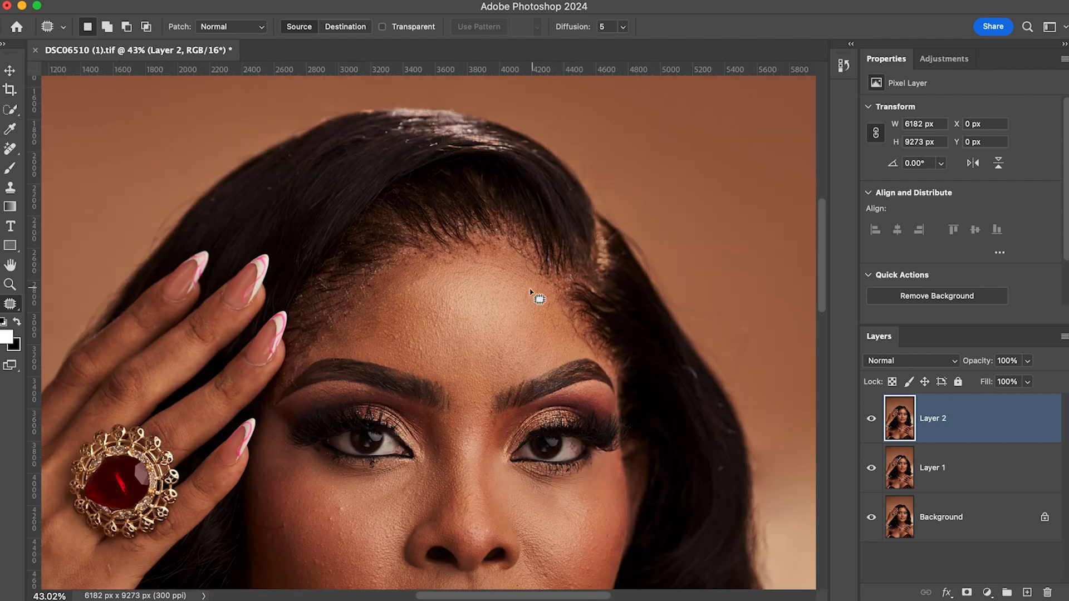
scroll(530, 290, "up", 4)
scroll(526, 285, "down", 2)
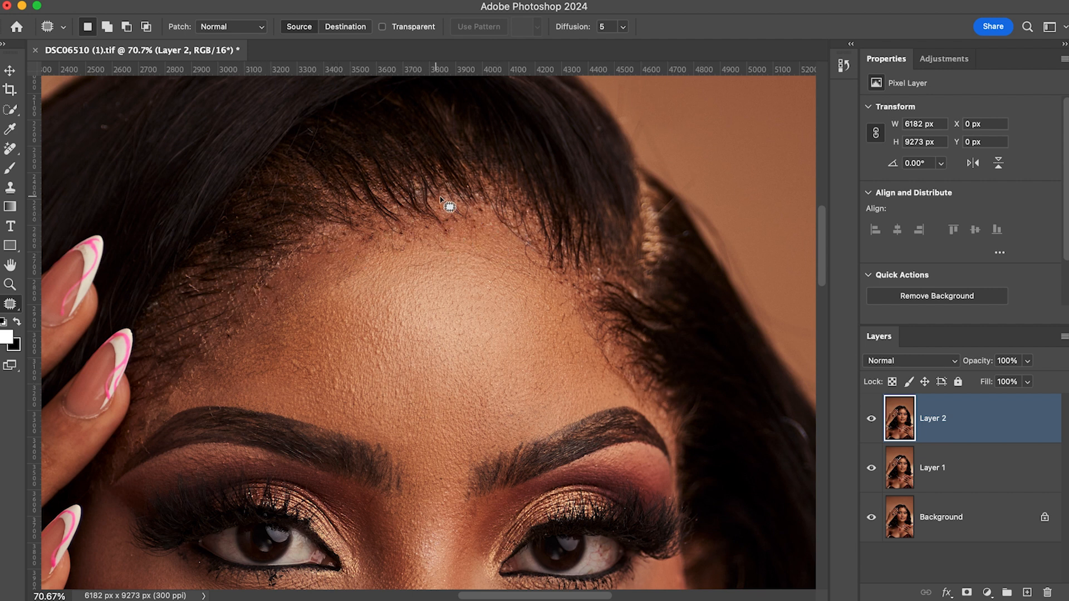
mouse_move(434, 177)
left_mouse_down()
mouse_move(436, 207)
mouse_move(473, 245)
mouse_move(557, 282)
mouse_move(578, 262)
mouse_move(591, 202)
mouse_move(557, 173)
mouse_move(509, 157)
mouse_move(439, 158)
mouse_move(421, 181)
mouse_move(437, 233)
mouse_move(533, 281)
mouse_move(564, 289)
mouse_move(589, 271)
left_mouse_up()
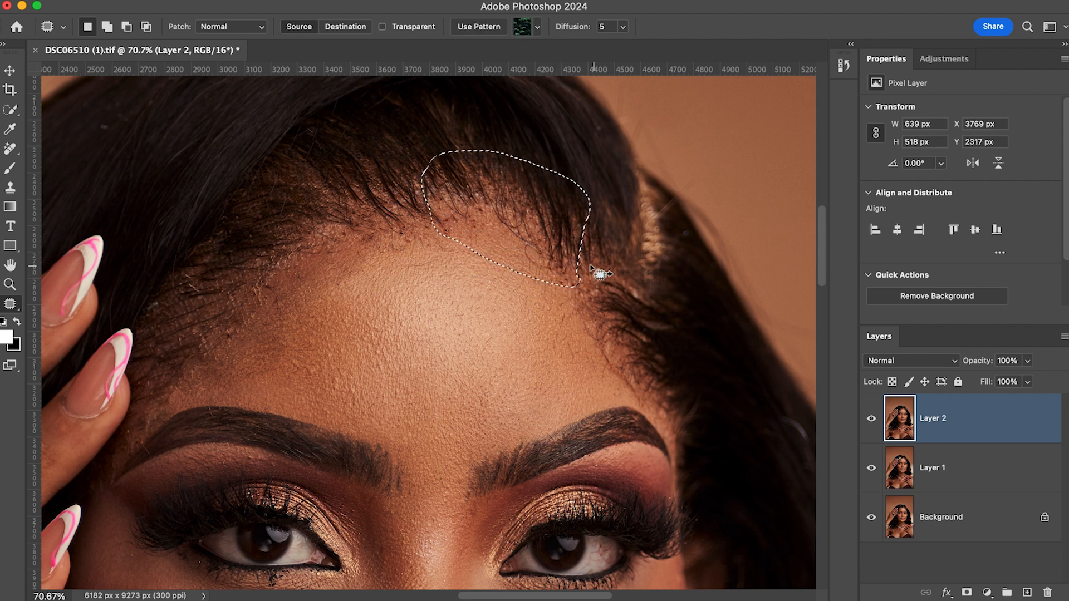
right_click(590, 263)
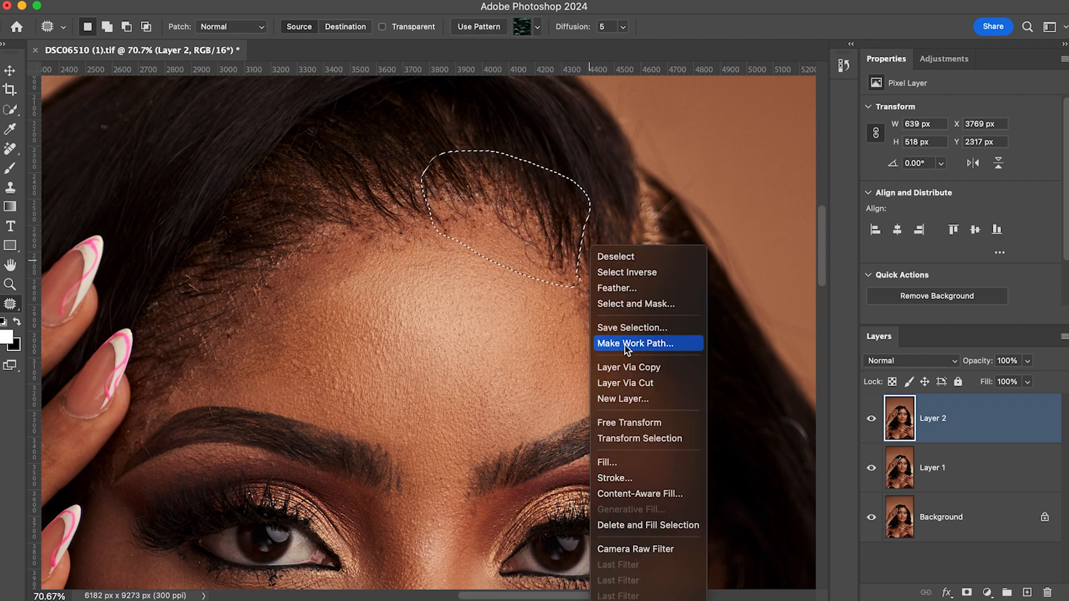
left_click(618, 421)
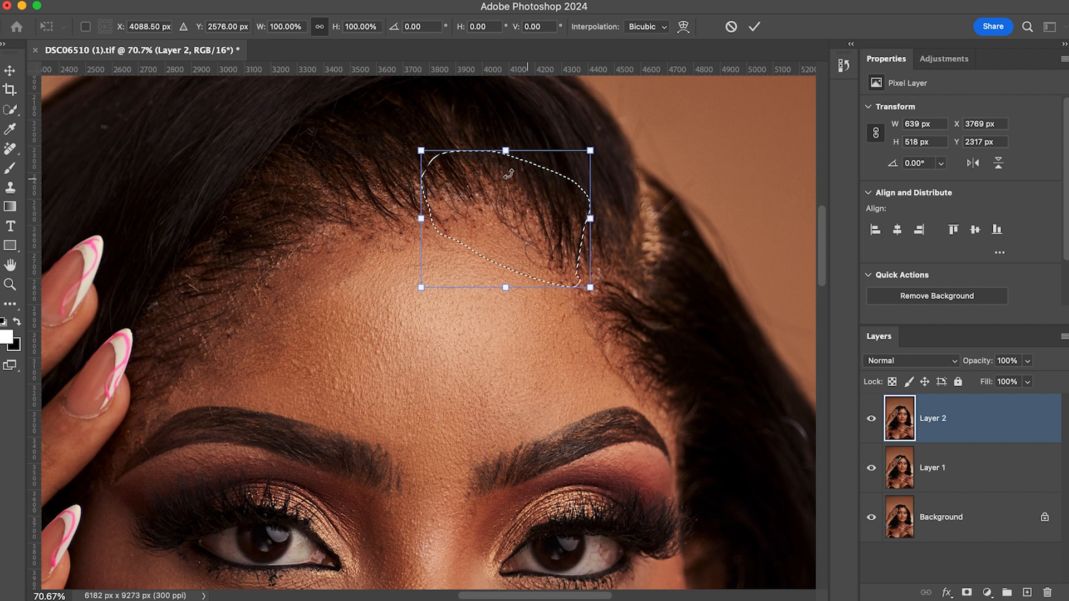
right_click(482, 168)
left_click(512, 287)
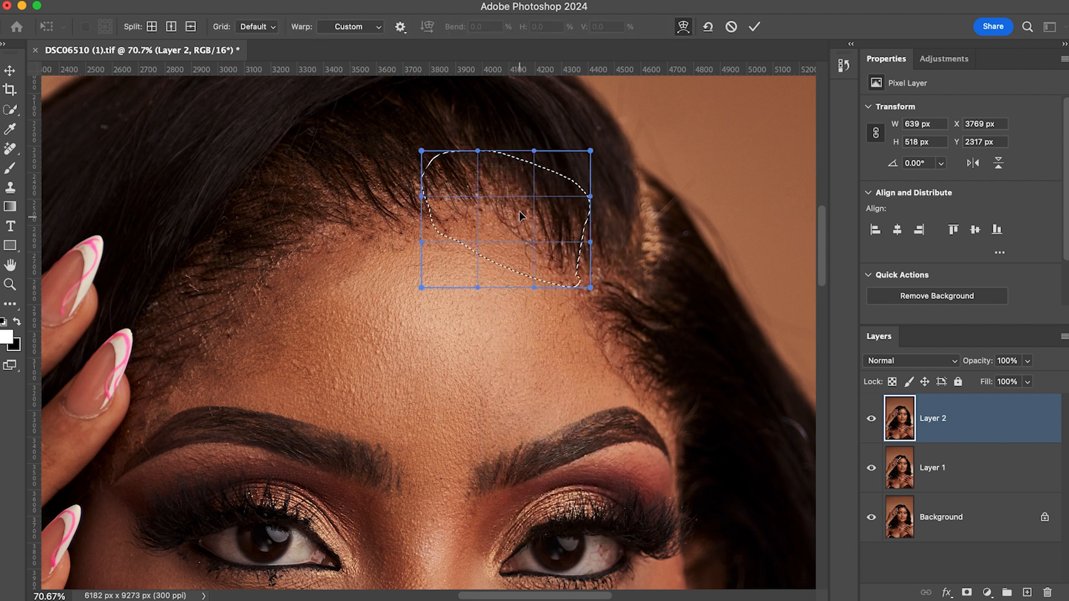
mouse_move(478, 242)
left_mouse_down()
mouse_move(474, 255)
mouse_move(470, 243)
left_mouse_up()
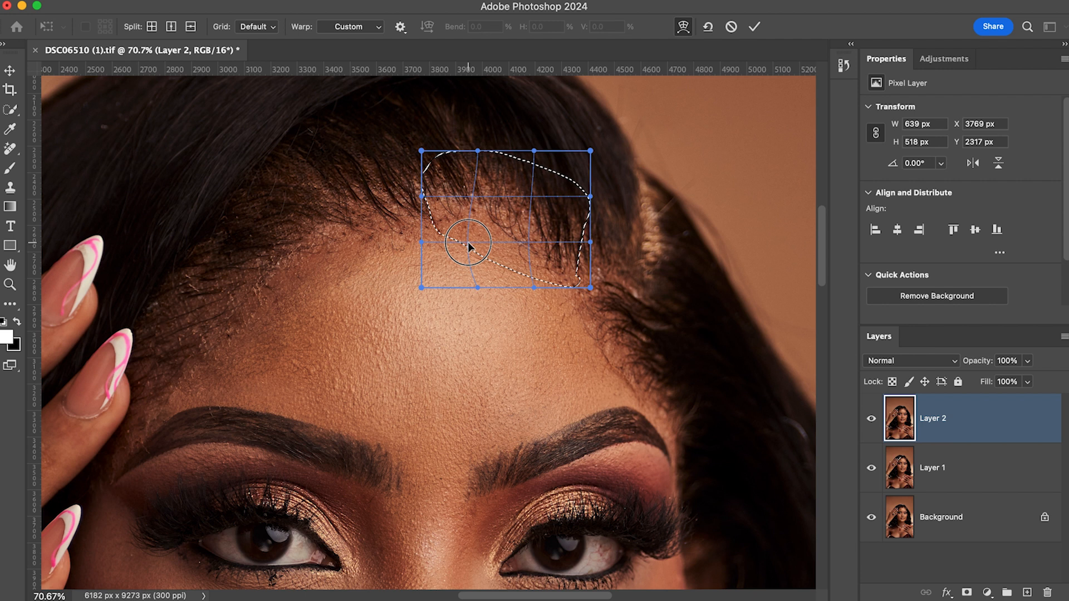
left_click_drag(591, 247, 595, 262)
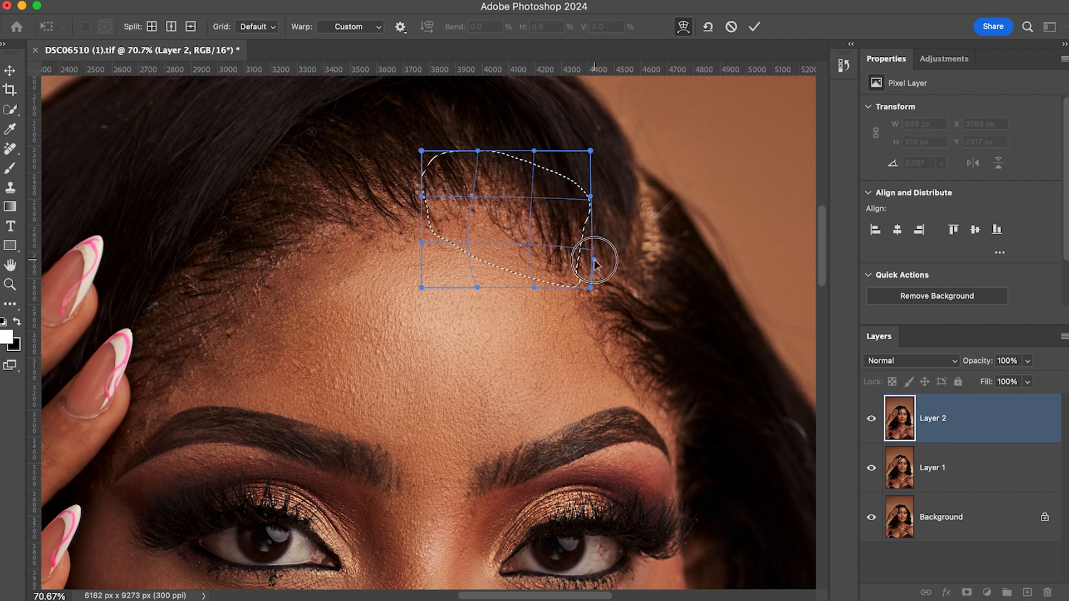
left_click_drag(472, 203, 421, 202)
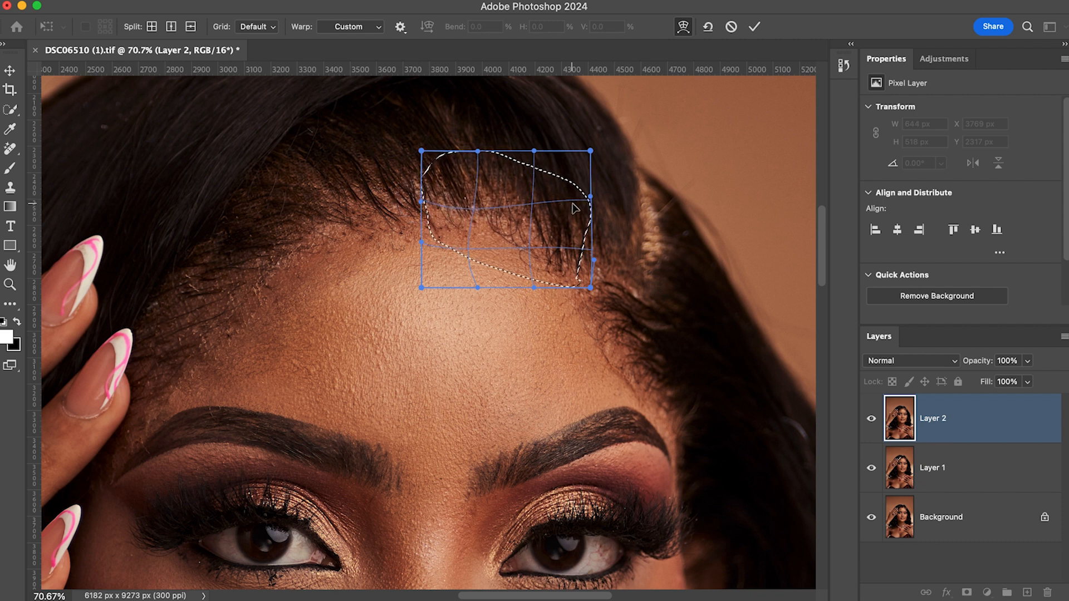
left_click(754, 27)
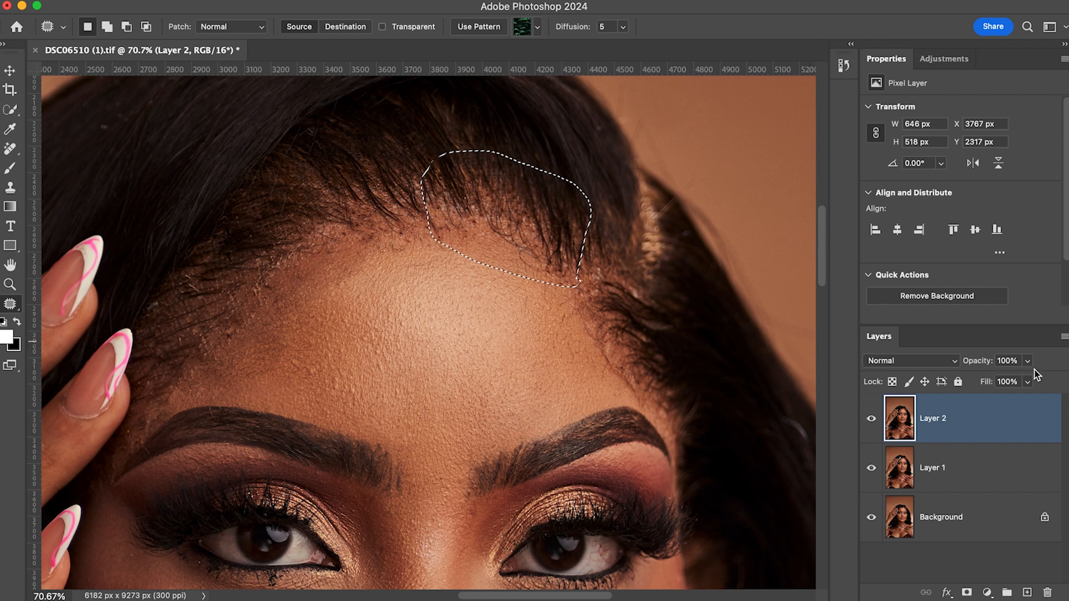
Compare the reshaped hairline with Layer 2 hidden and shown, and clear the selection
left_click(872, 419)
left_click(872, 419)
left_click(872, 419)
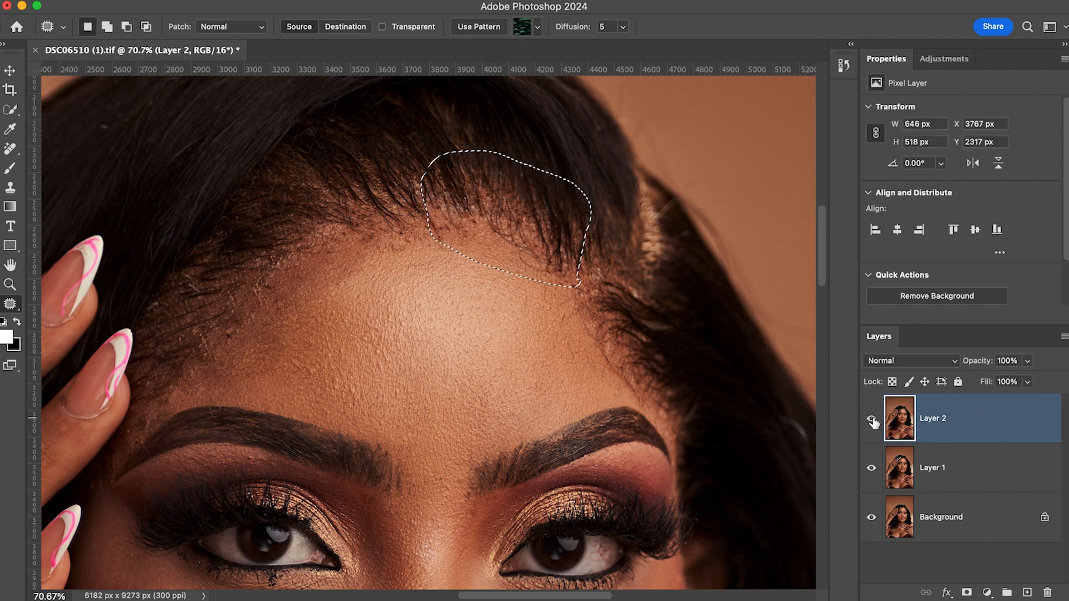
left_click(872, 419)
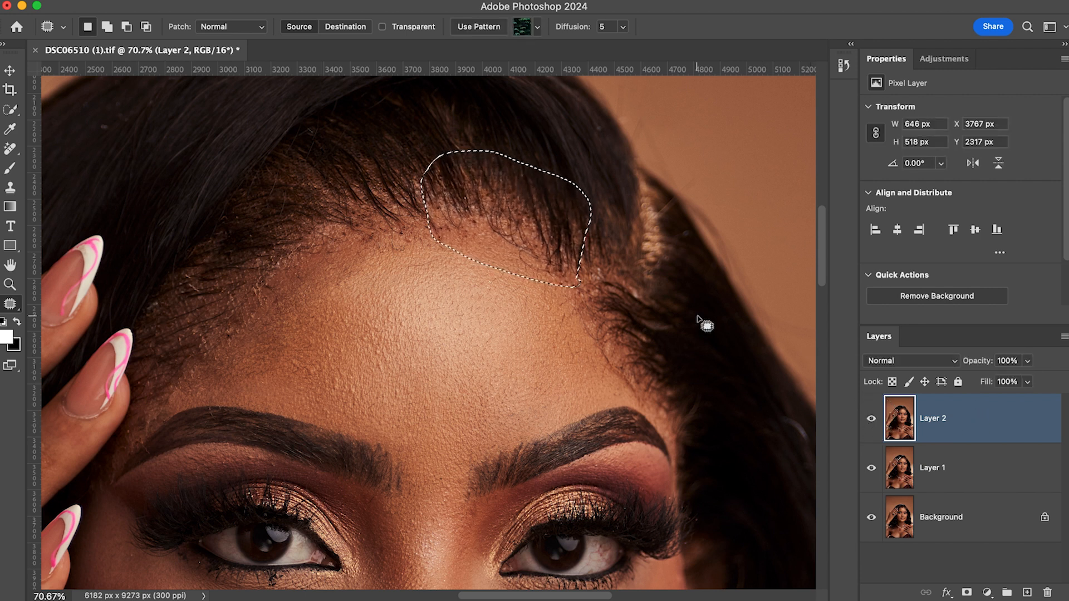
key("super+d")
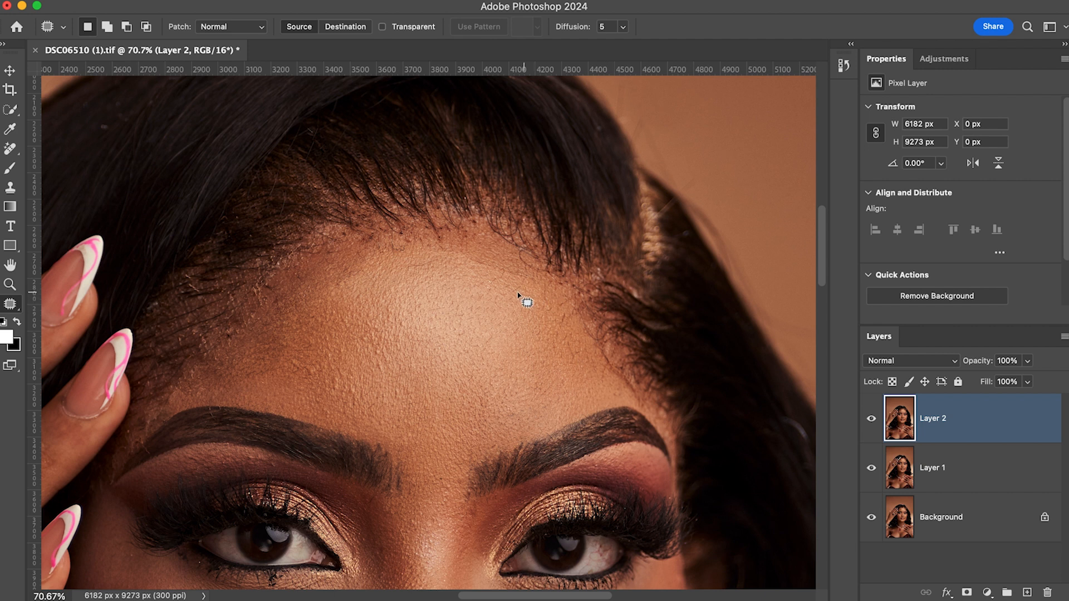
scroll(518, 295, "down", 5)
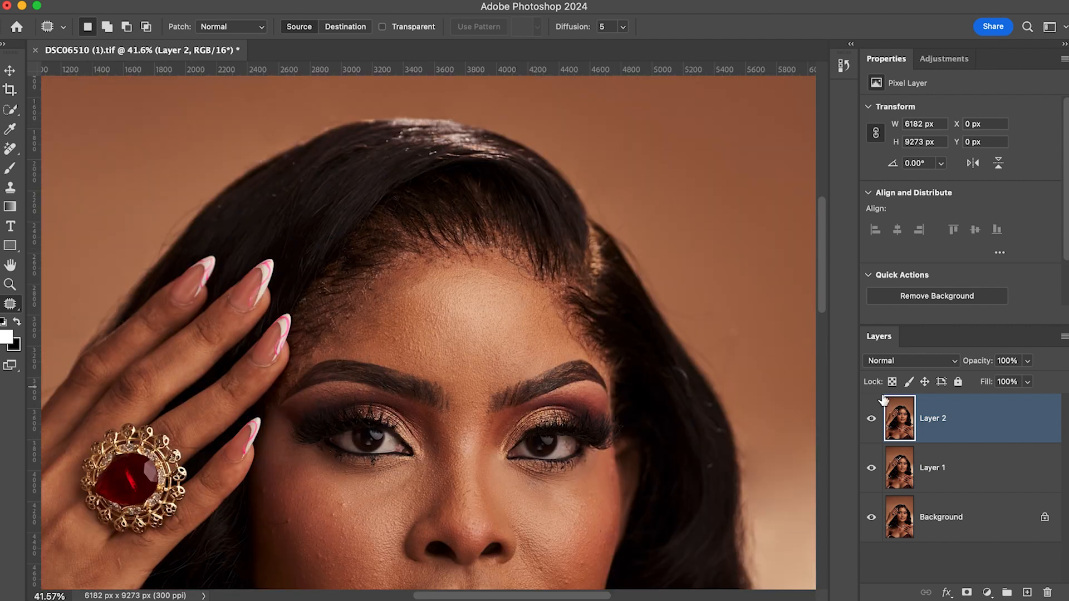
left_click(872, 420)
left_click(873, 421)
left_click(873, 420)
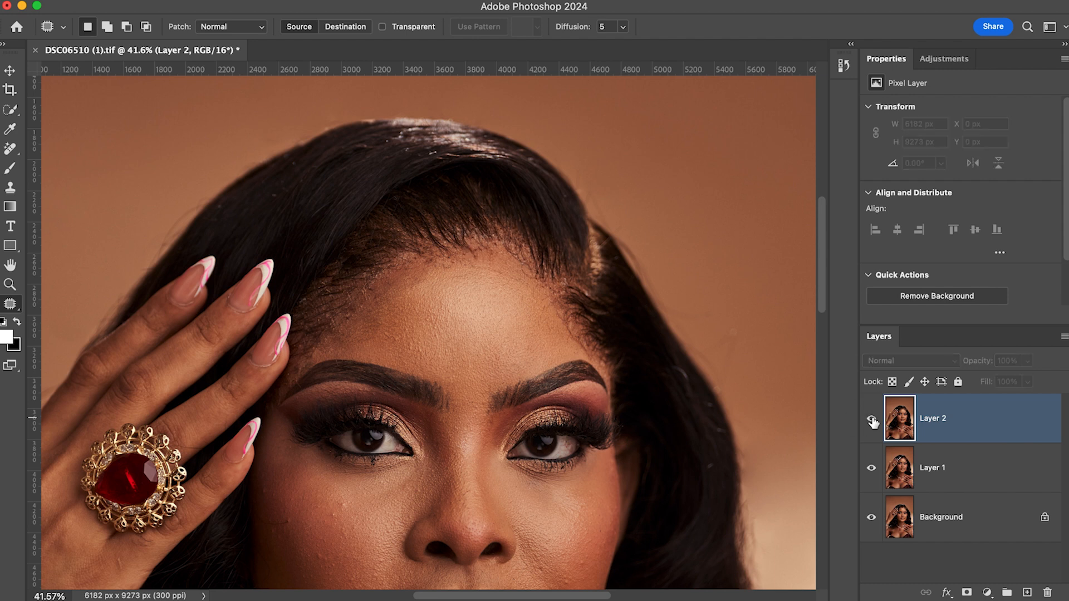
left_click(872, 421)
mouse_move(522, 284)
left_mouse_down()
mouse_move(467, 266)
mouse_move(522, 287)
left_mouse_up()
key("super+d")
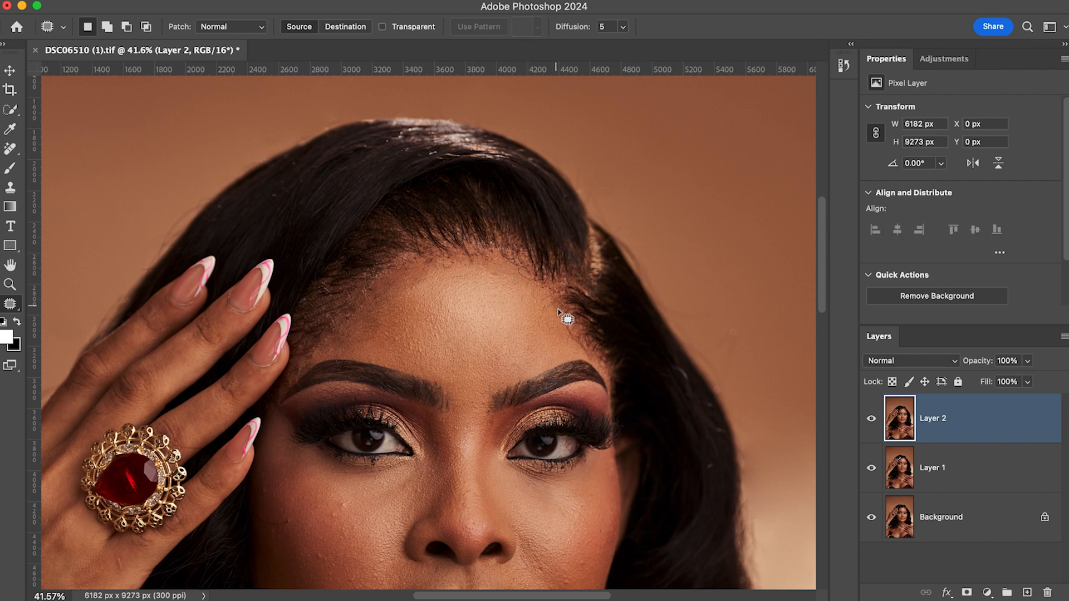
Compare the whole portrait with Layer 1 hidden and shown while Layer 2 is hidden, and show both layers again
scroll(533, 311, "down", 3)
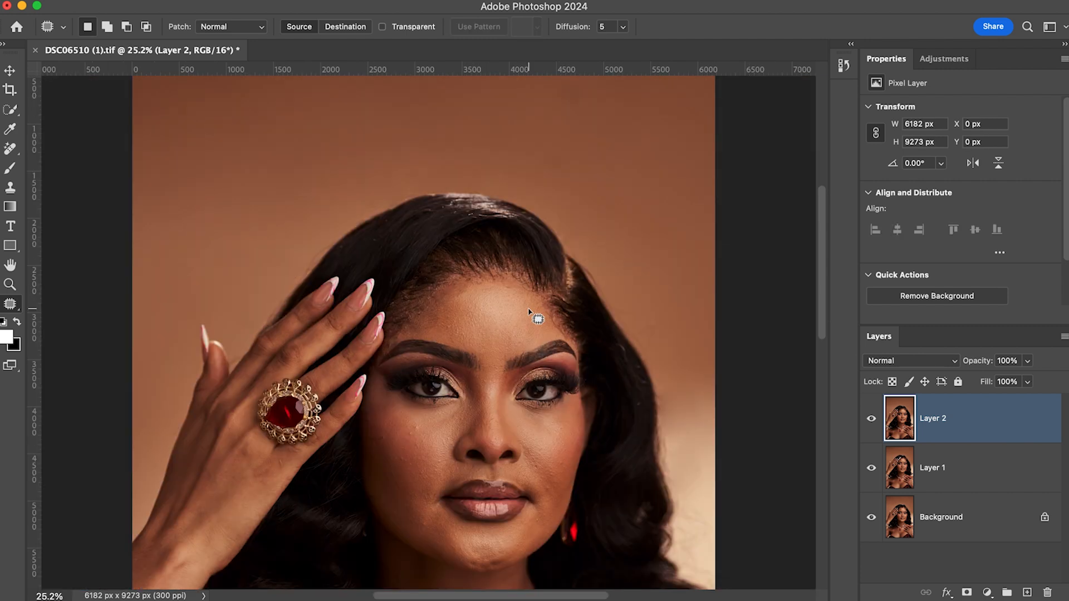
mouse_move(458, 303)
left_mouse_down()
mouse_move(446, 290)
mouse_move(471, 298)
left_mouse_up()
key("super+d")
scroll(502, 326, "down", 3)
scroll(501, 336, "down", 5)
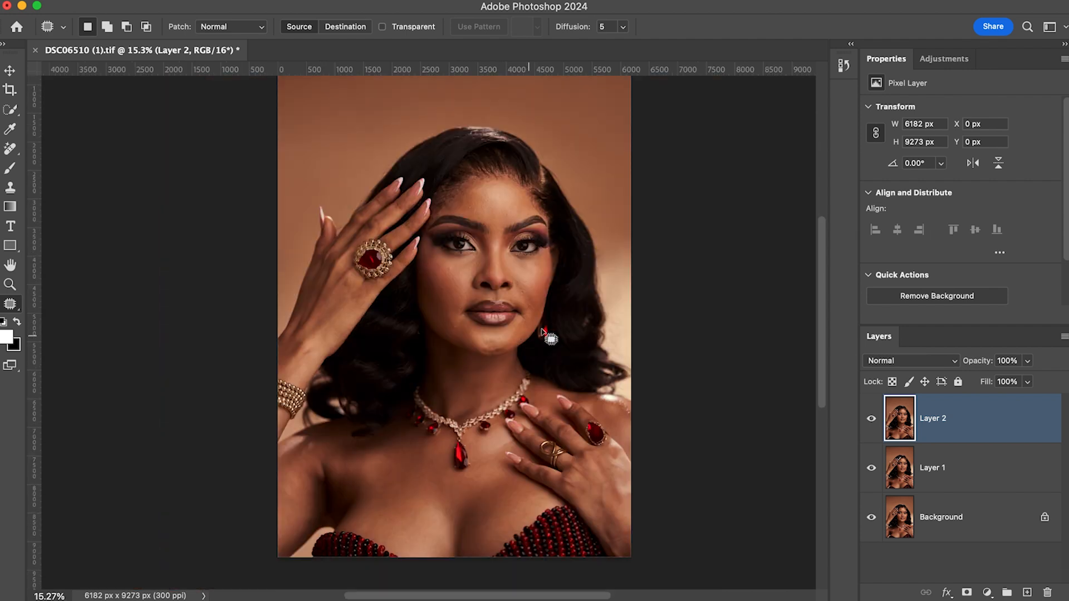
scroll(997, 245, "down", 1)
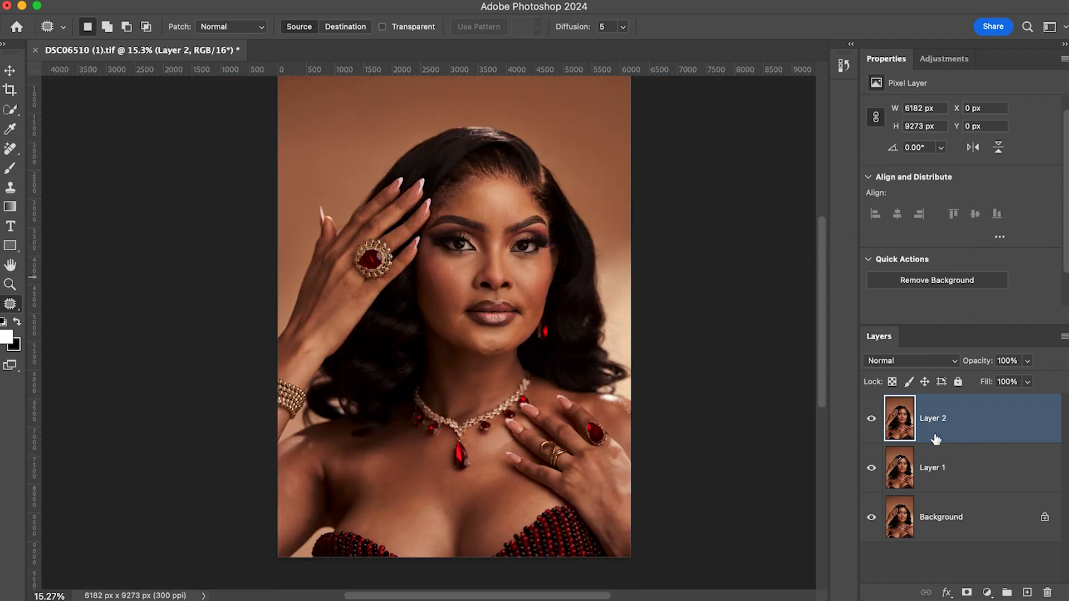
left_click(872, 419)
left_click(872, 469)
left_click(872, 470)
left_click(872, 471)
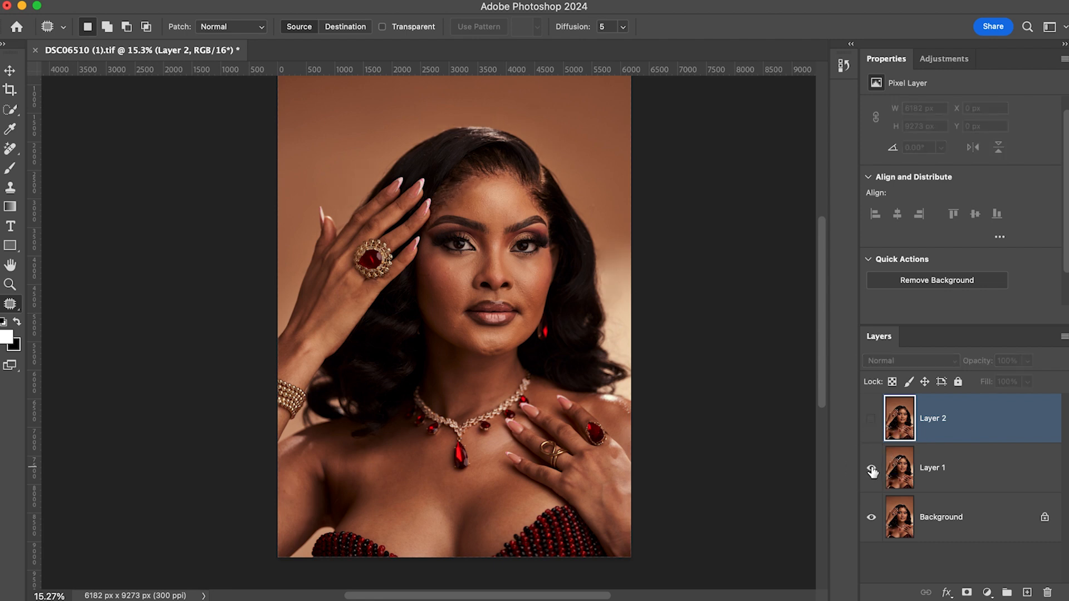
left_click(871, 419)
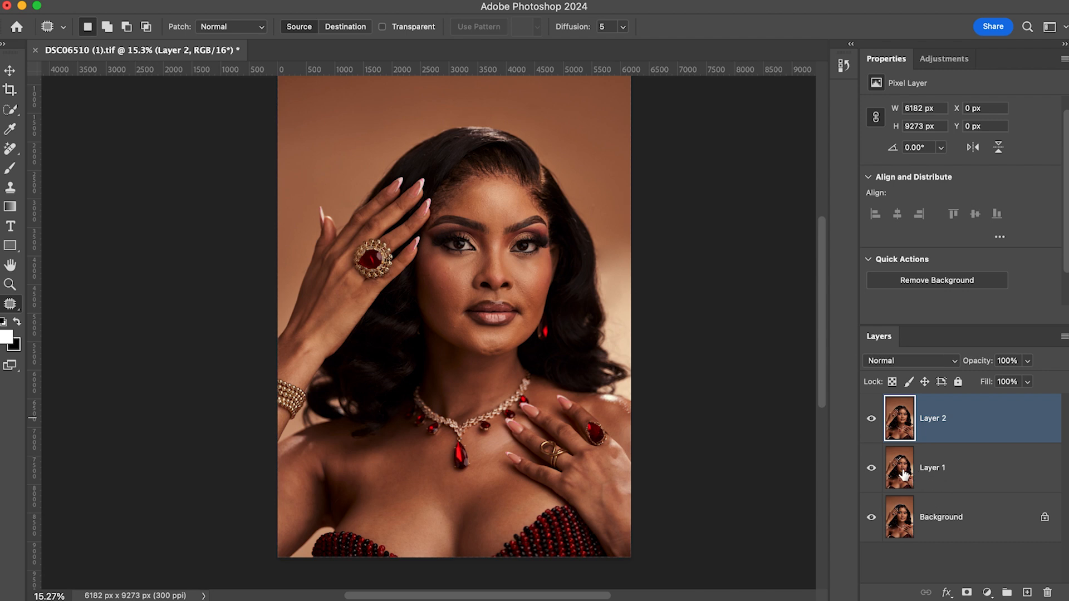
Save the layered TIFF with no image compression, interleaved pixel order, IBM PC byte order and RLE layer compression
key("super+s")
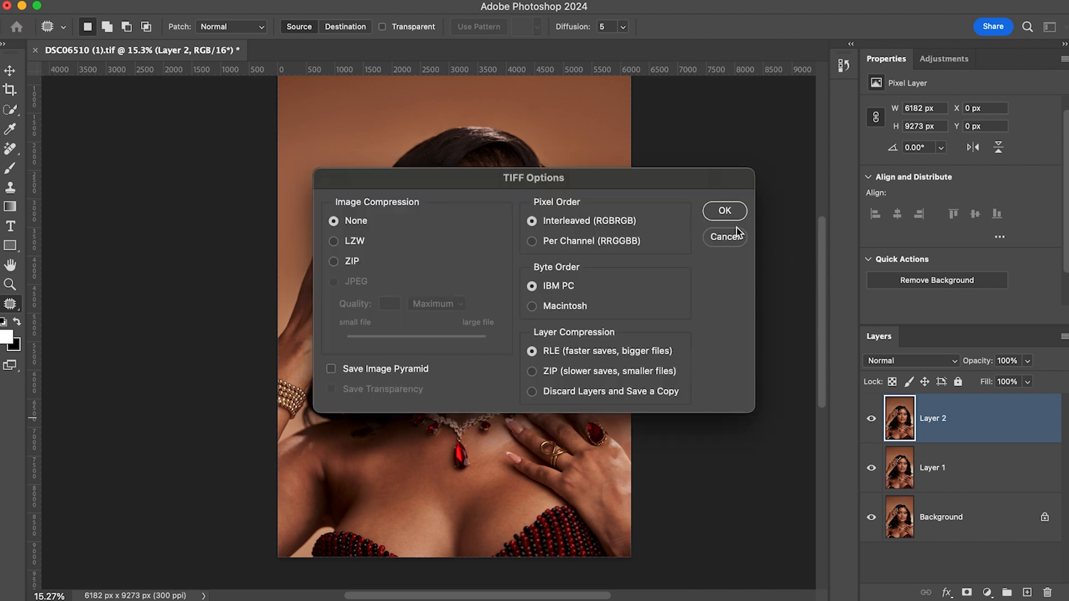
key("Return")
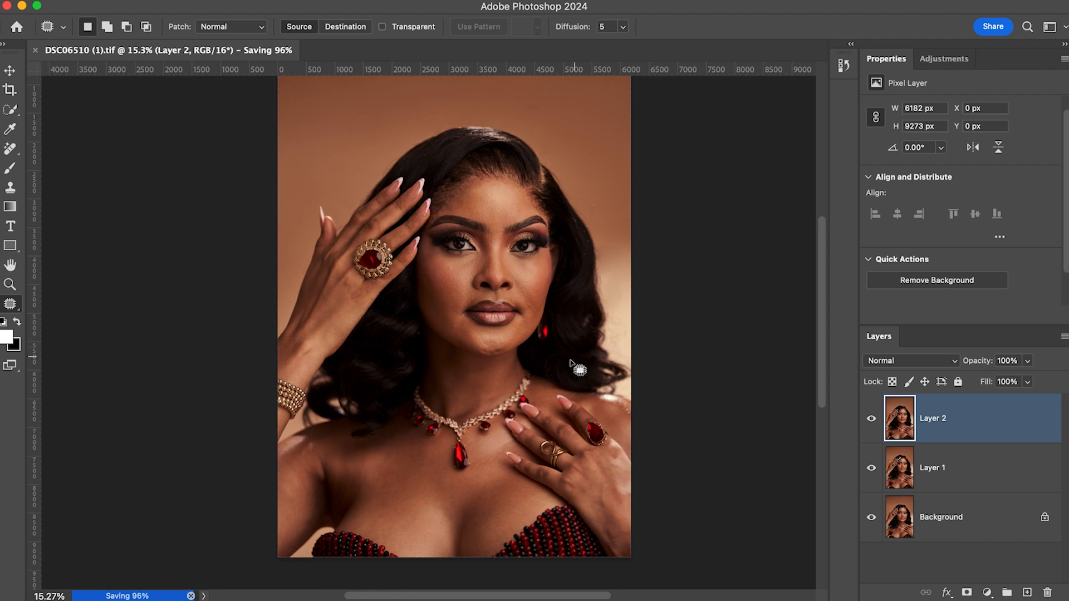
scroll(550, 364, "down", 2)
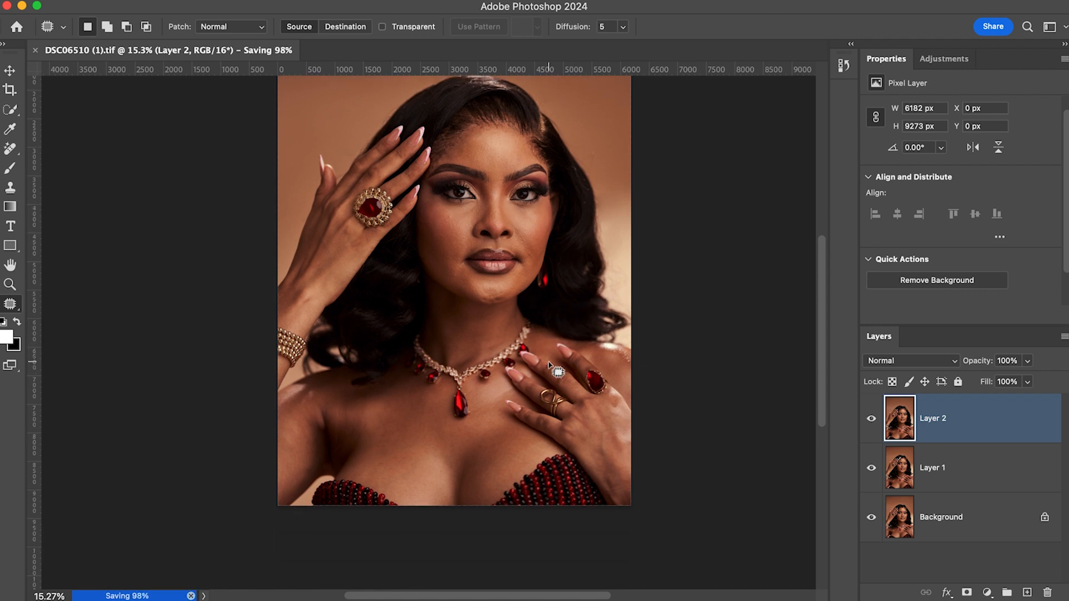
scroll(549, 365, "down", 3)
scroll(511, 308, "up", 3)
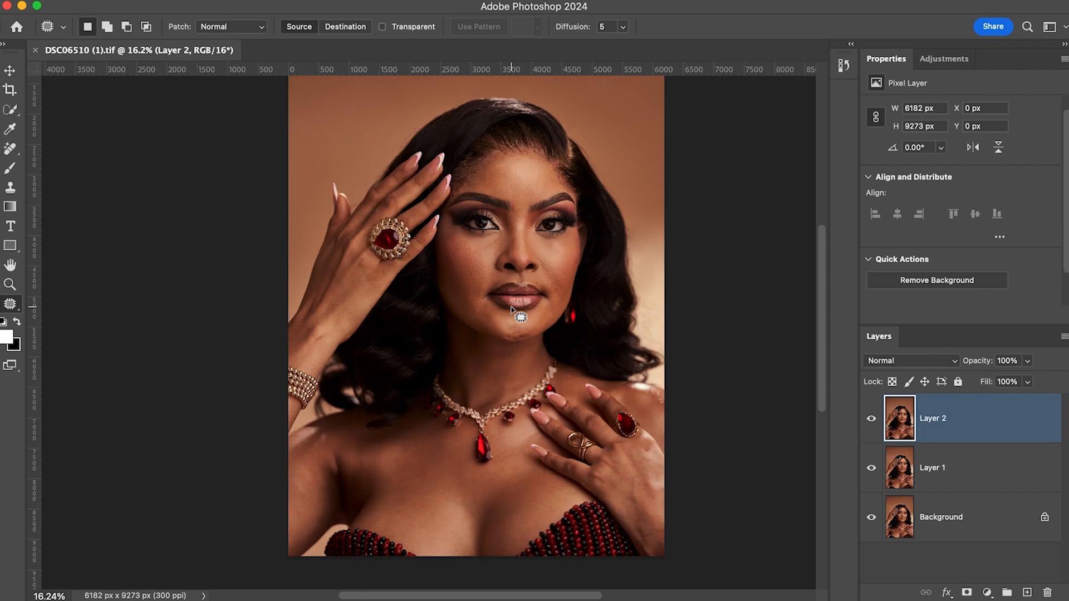
Patch the dark spot beneath the lashes at the outer corner of the left-hand eye and deselect
scroll(512, 308, "up", 4)
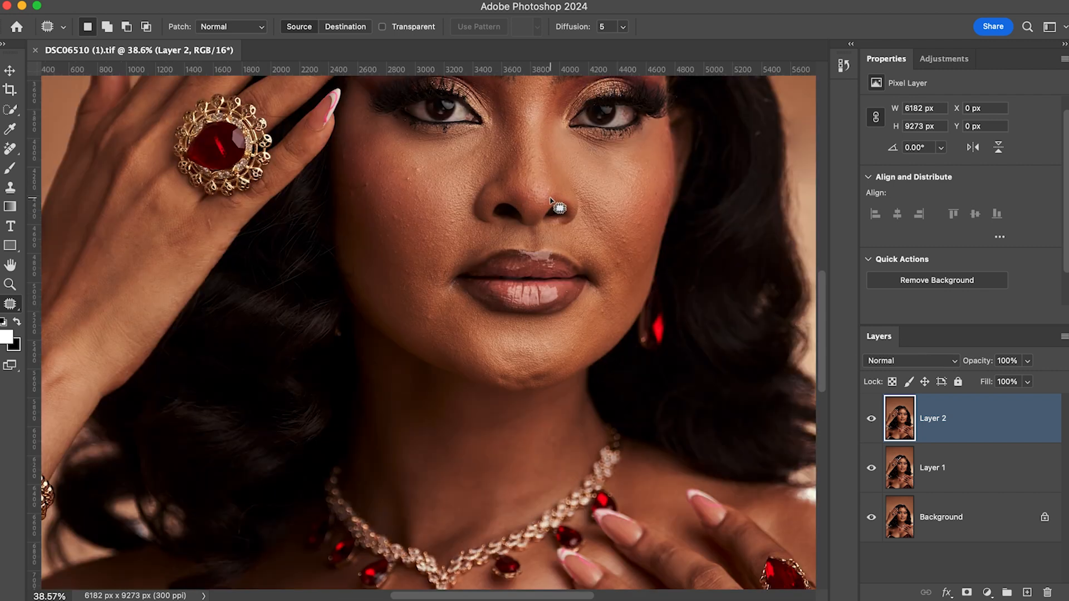
scroll(552, 204, "up", 3)
scroll(444, 264, "up", 7)
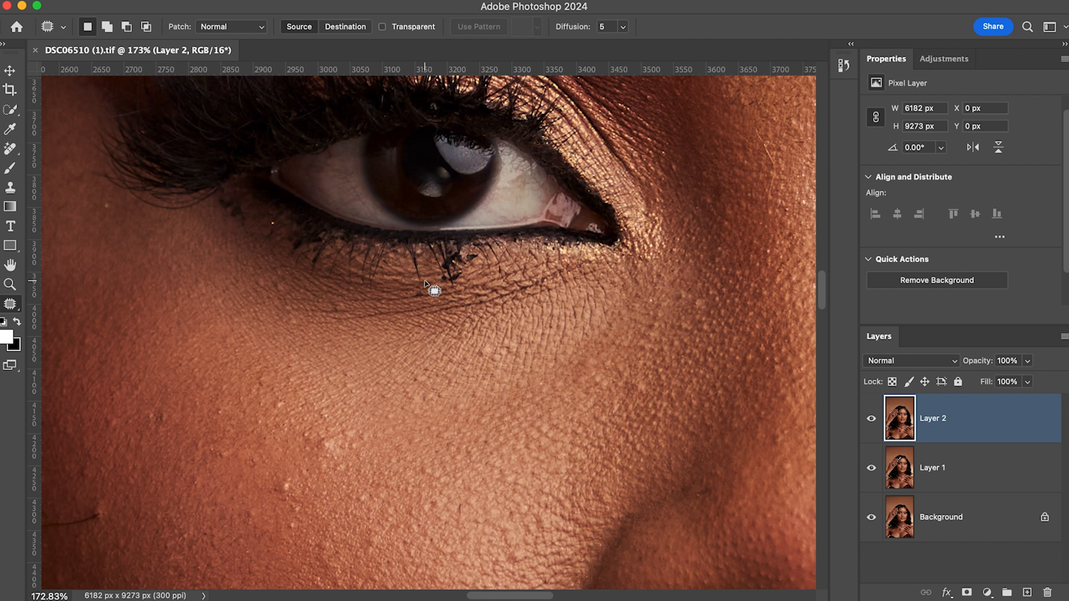
mouse_move(215, 197)
left_mouse_down()
mouse_move(231, 224)
mouse_move(245, 220)
mouse_move(228, 194)
left_mouse_up()
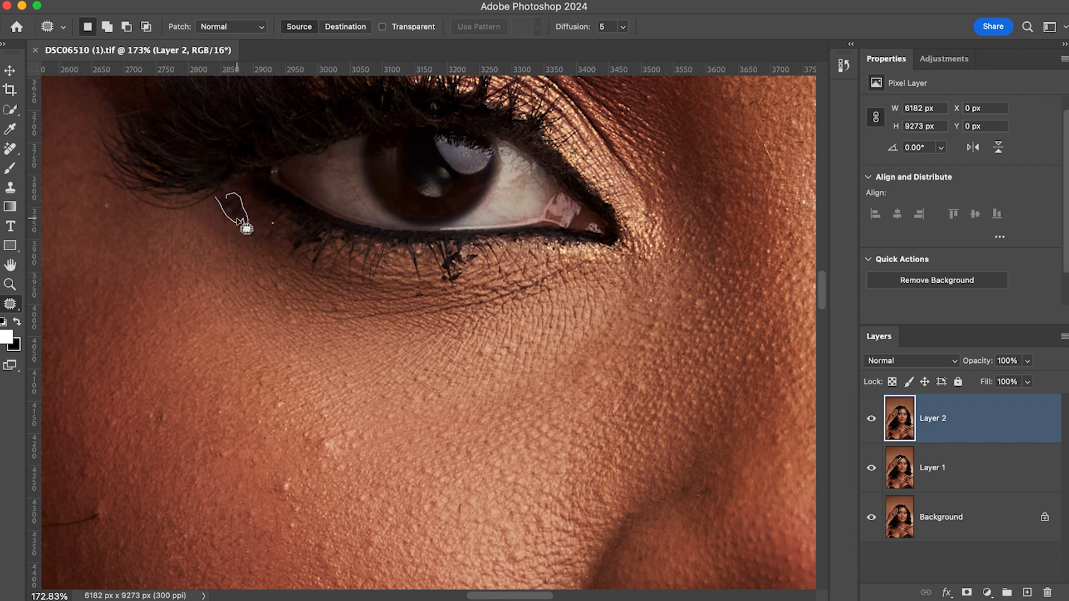
key("super+d")
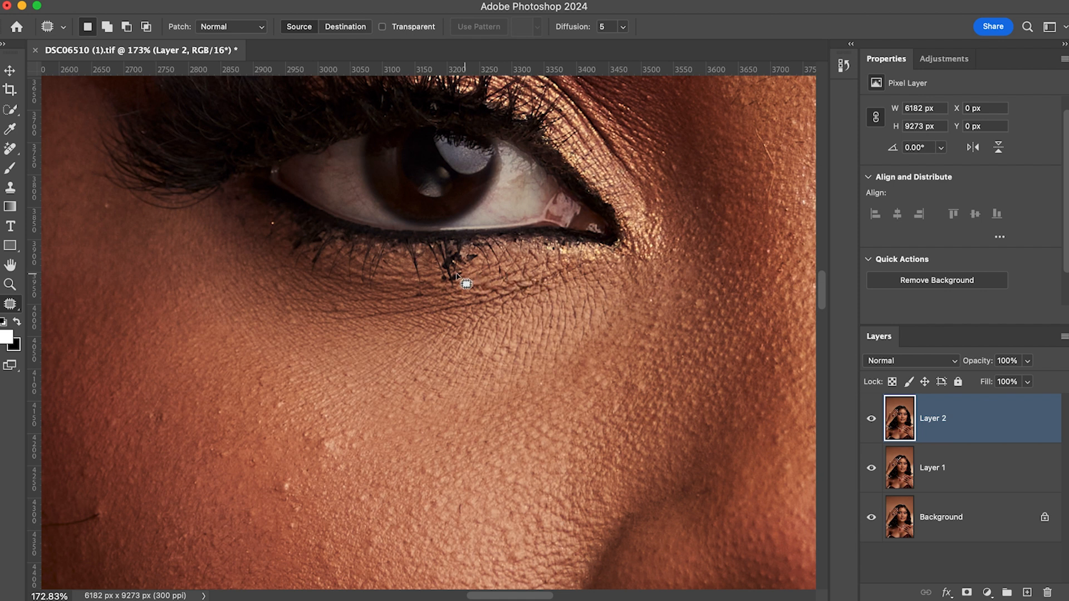
Remove the clumped mascara below the lower lashes with a Content-Aware fill at 100% opacity, patch the leftover mark and deselect
mouse_move(444, 267)
left_mouse_down()
mouse_move(441, 281)
mouse_move(468, 287)
mouse_move(489, 269)
mouse_move(463, 255)
mouse_move(441, 268)
mouse_move(474, 263)
left_mouse_up()
right_click(487, 246)
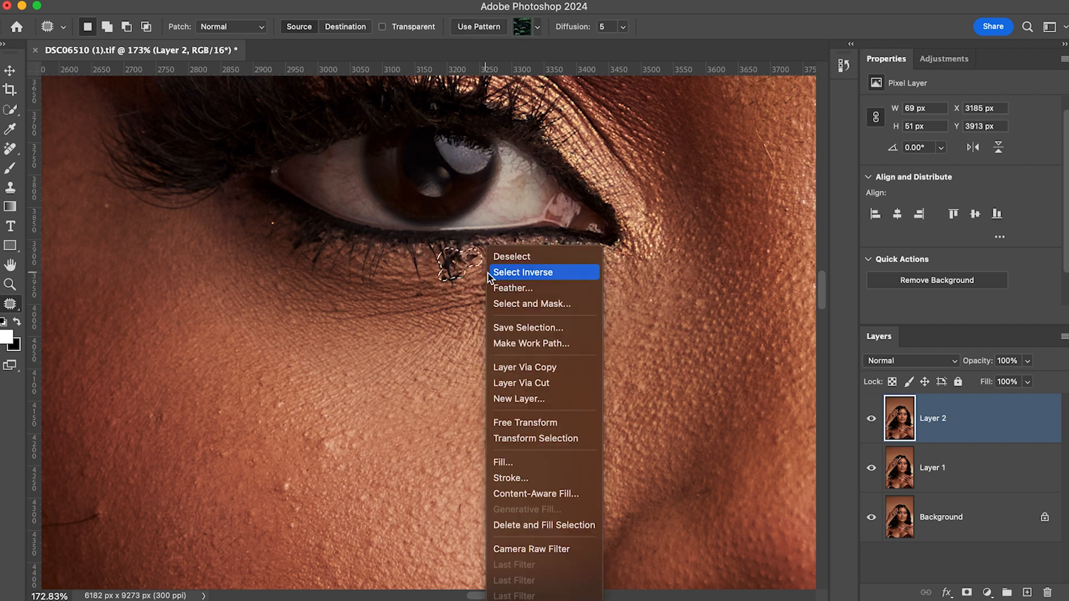
left_click(523, 463)
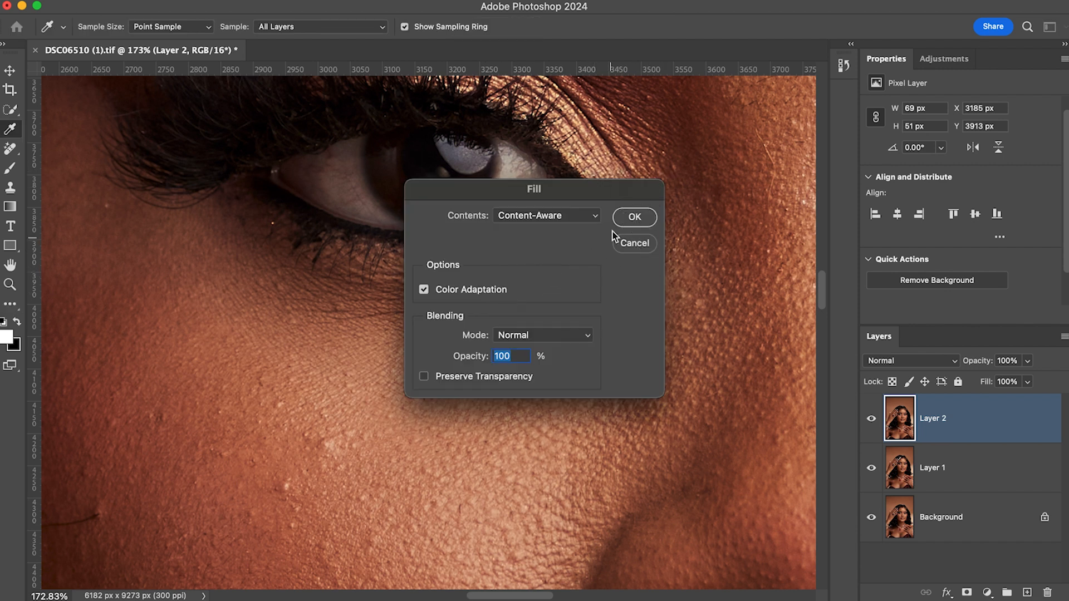
left_click(635, 219)
key("ctrl+d")
key("j")
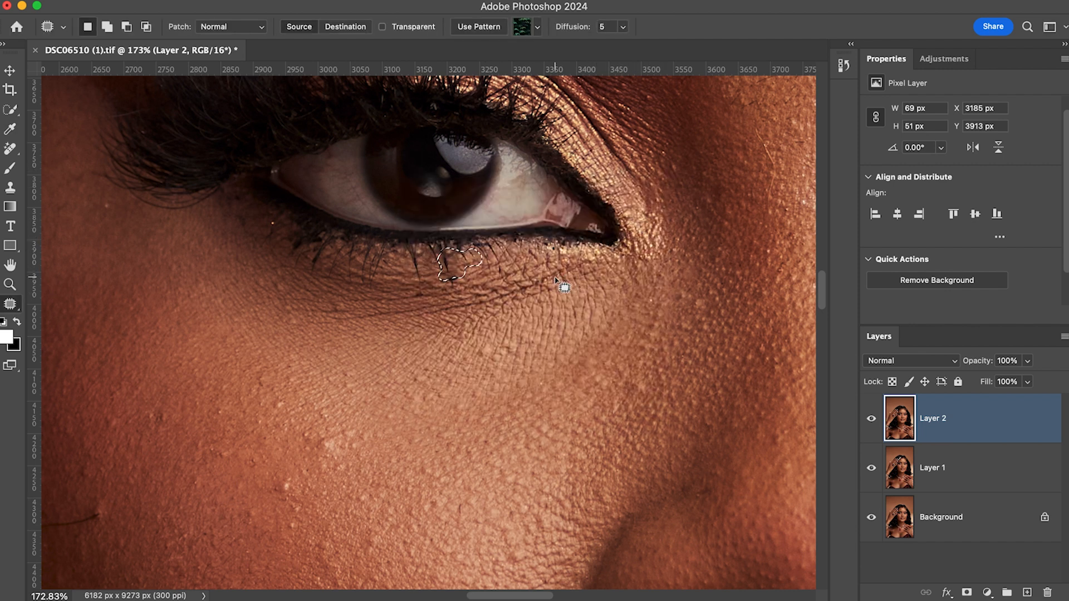
mouse_move(451, 275)
left_mouse_down()
mouse_move(453, 286)
mouse_move(478, 277)
mouse_move(452, 277)
mouse_move(449, 255)
mouse_move(483, 294)
left_mouse_up()
key("ctrl+d")
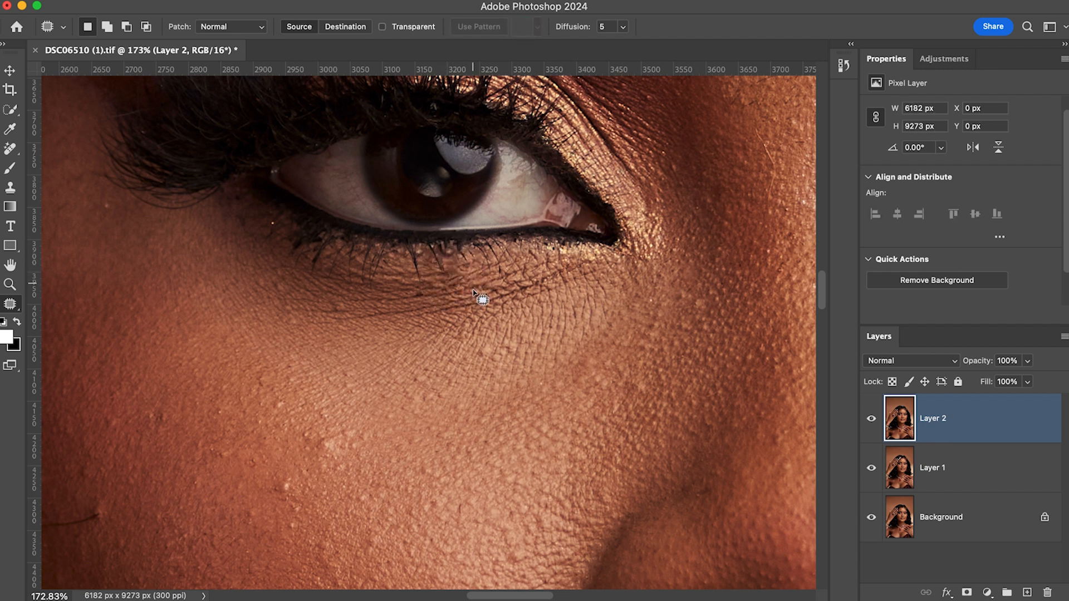
Undo the last deselection below the lower lashes and clear the selection again
key("ctrl+z")
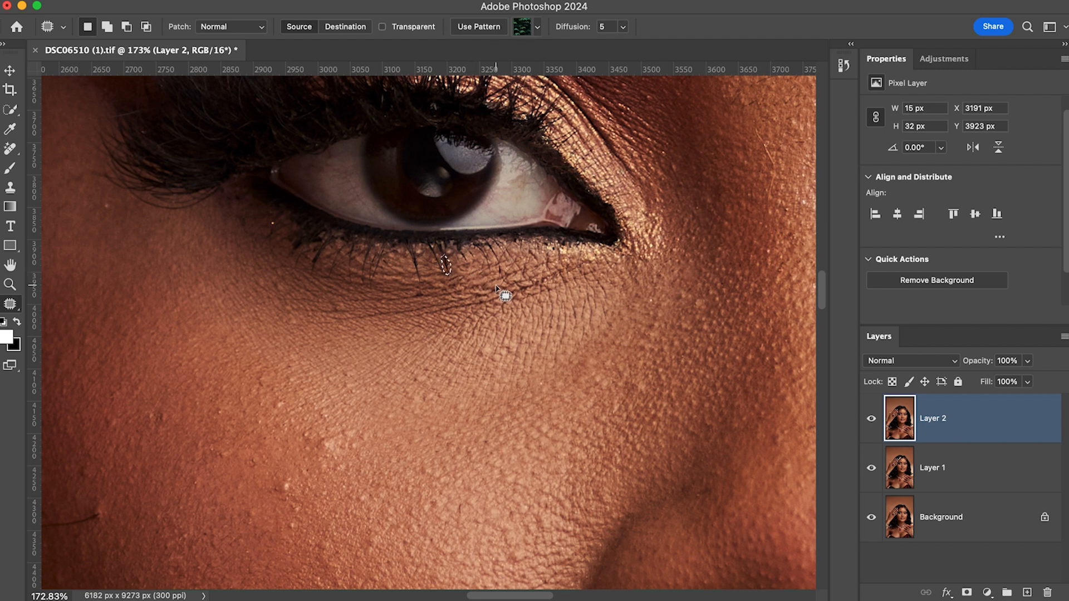
scroll(507, 291, "down", 5, "alt")
key("ctrl+d")
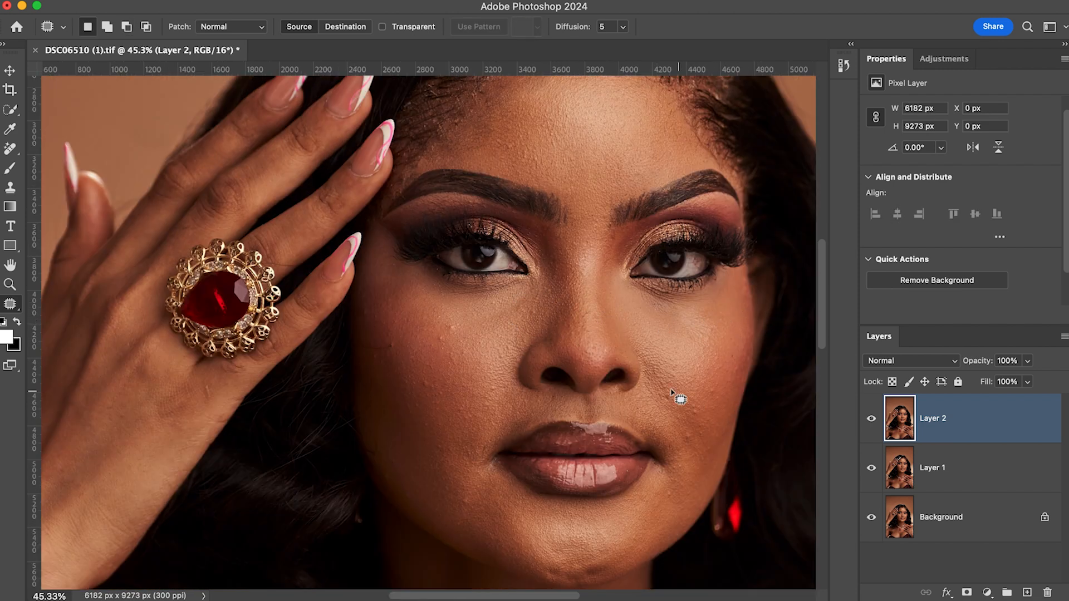
Save the retouched TIFF with its current layers
scroll(672, 392, "down", 5)
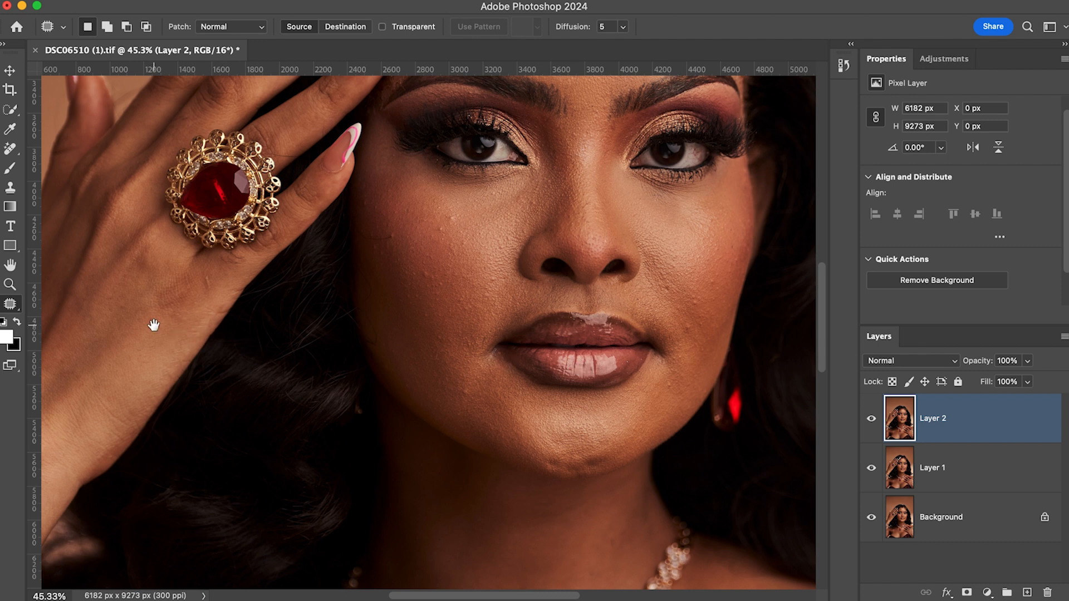
scroll(154, 324, "left", 10)
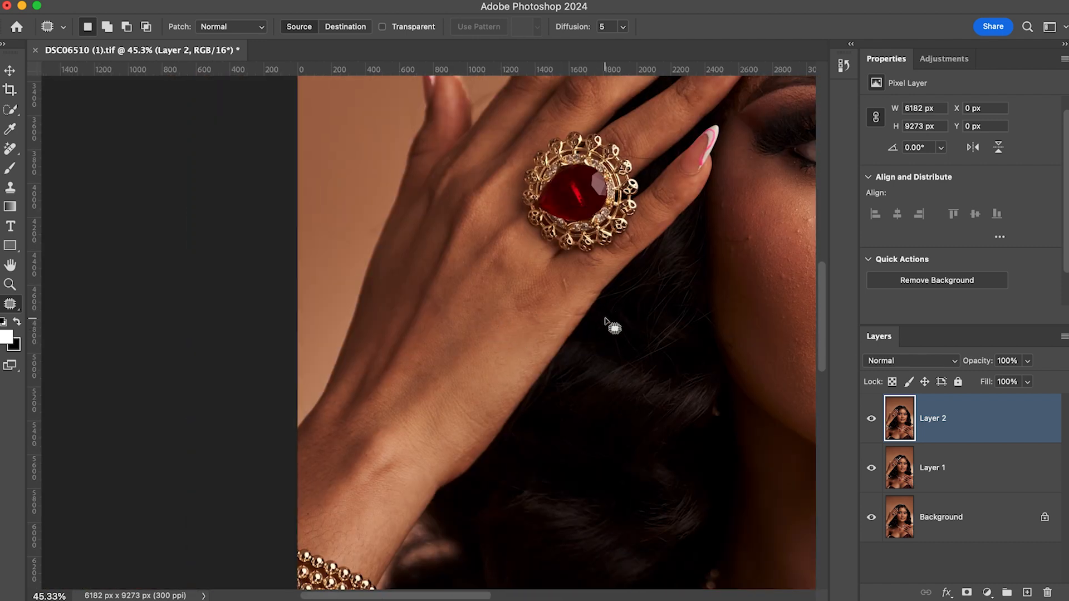
scroll(614, 325, "down", 5)
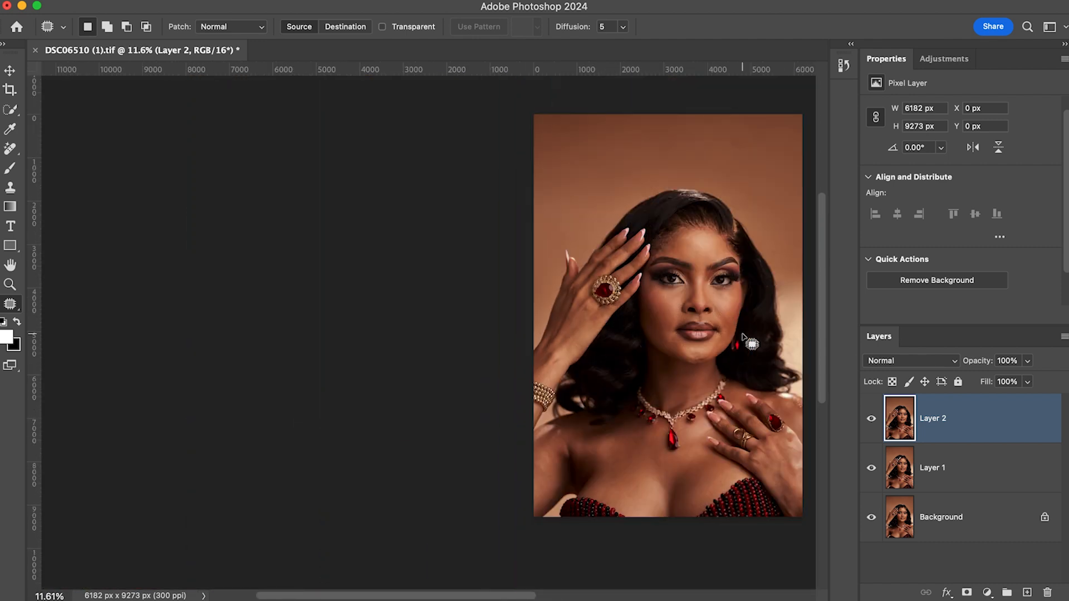
key("super+s")
left_click_drag(726, 335, 590, 326)
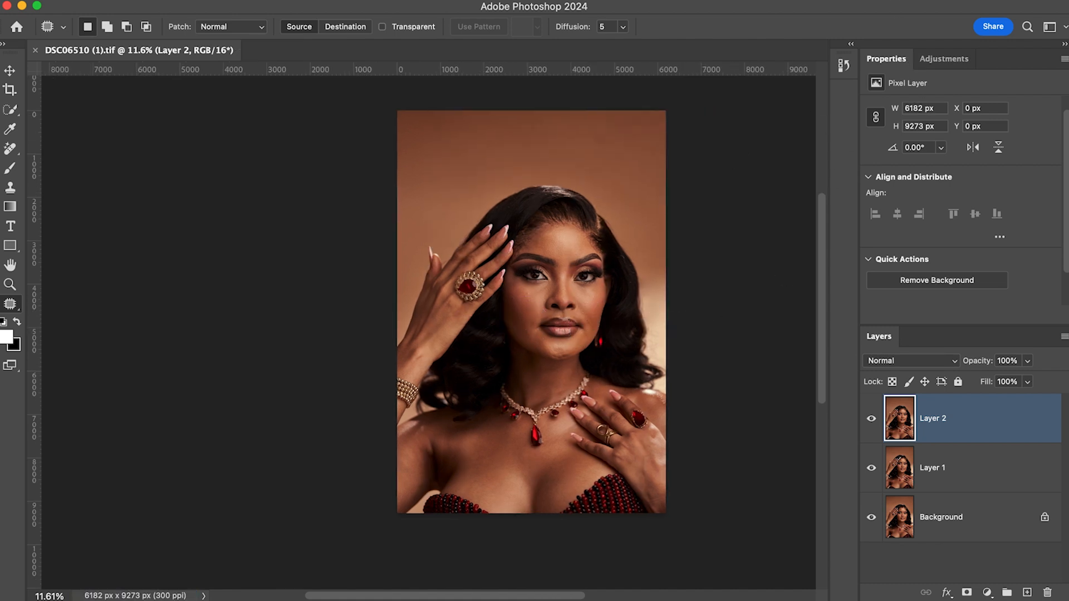
Stamp all visible layers into a new merged layer above Layer 2
left_click(865, 0)
left_click(817, 288)
key("super+alt+shift+e")
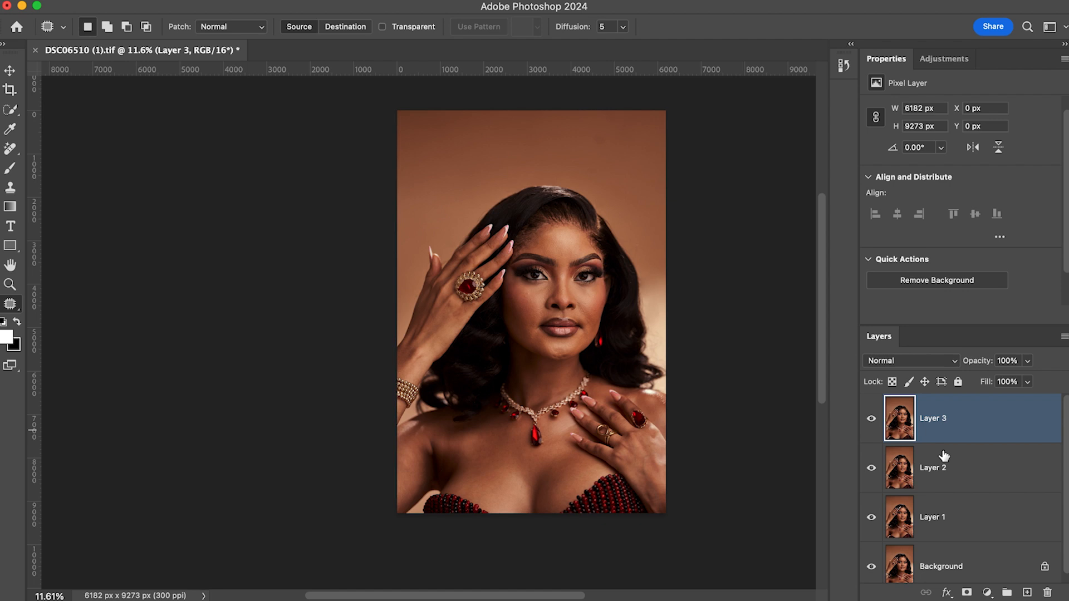
Group Layer 1 and Layer 2 together beneath the merged layer
scroll(962, 496, "down", 1)
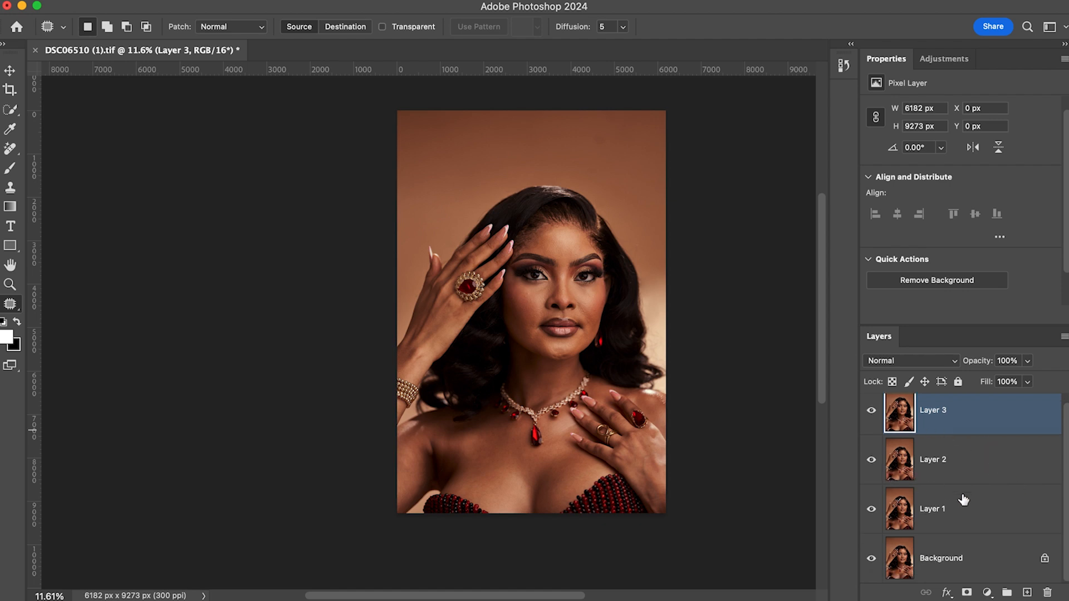
left_click(944, 472)
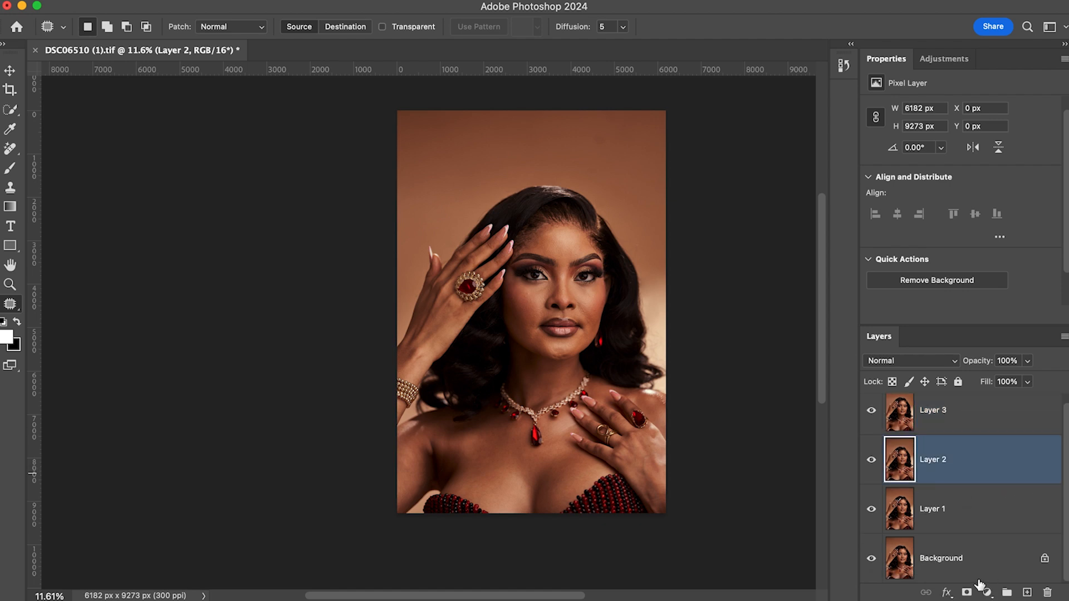
left_click(965, 522, "shift")
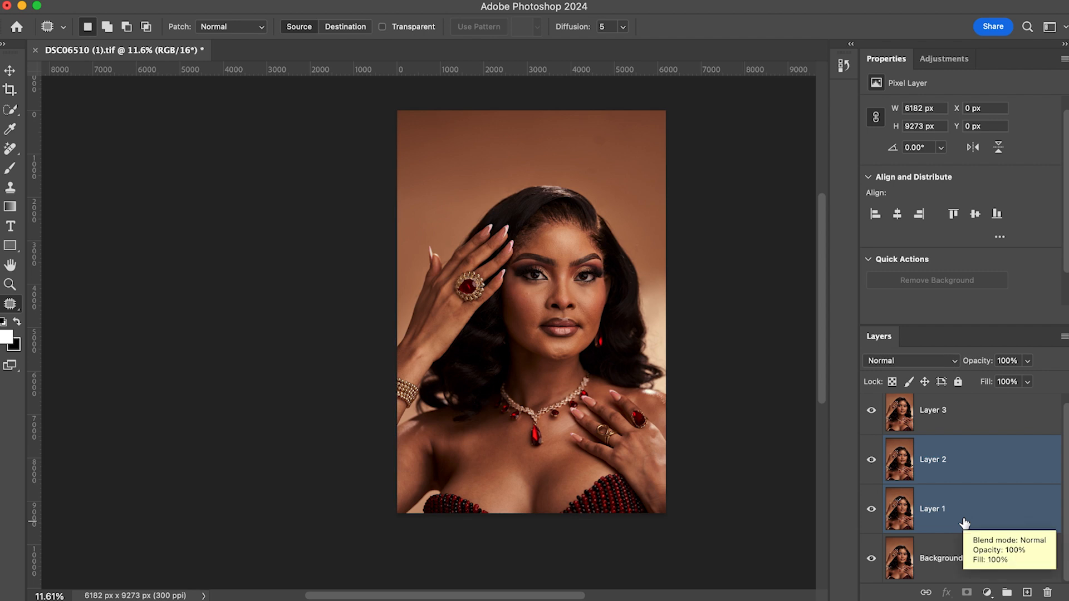
key("super+g")
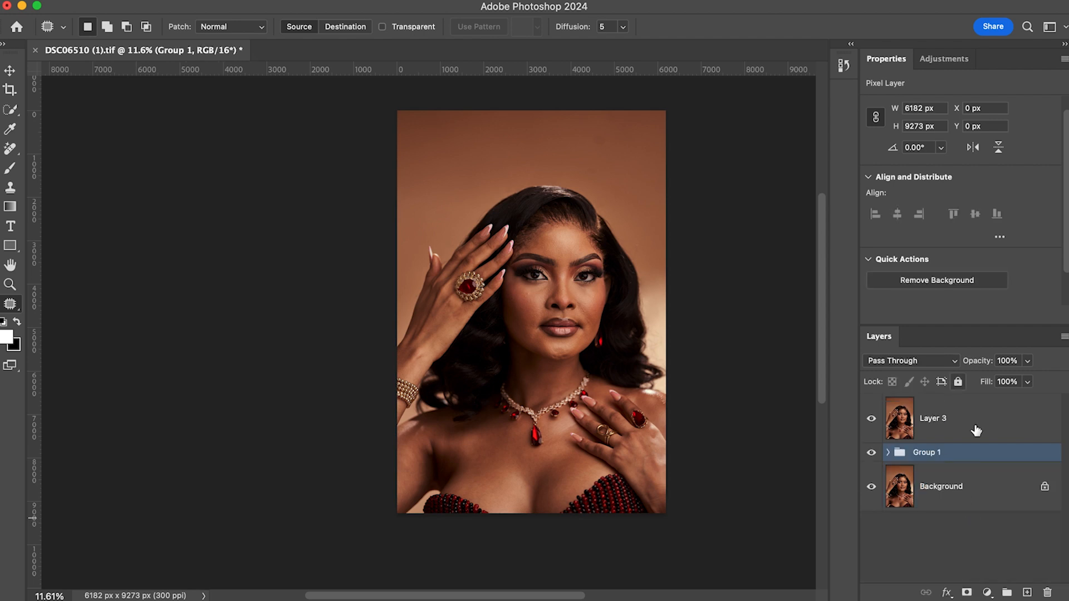
Make Layer 3 active and switch to the Photography workspace
left_click(989, 431)
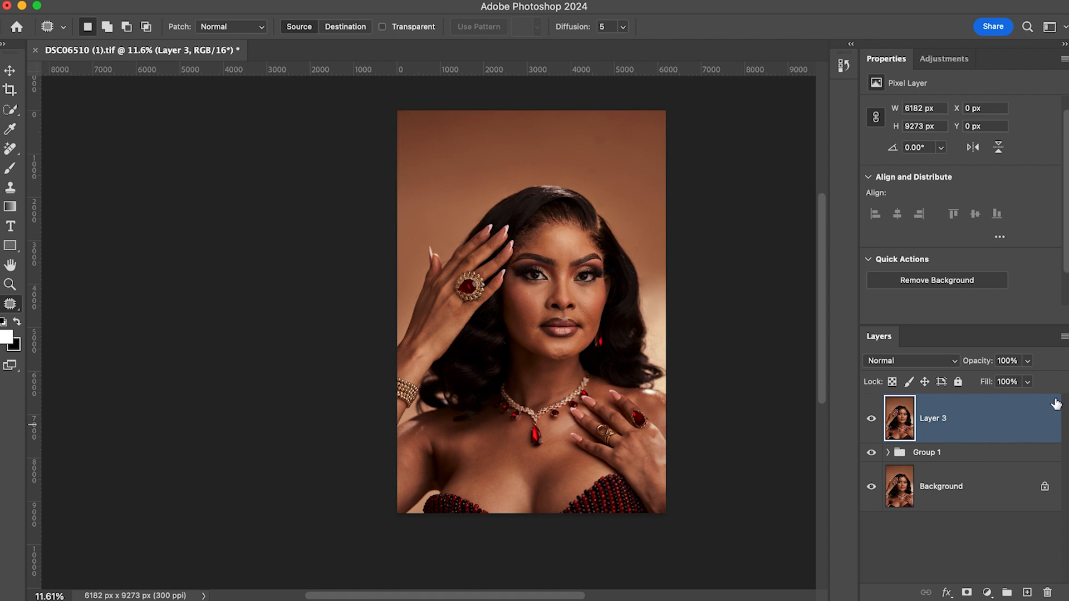
left_click(1060, 29)
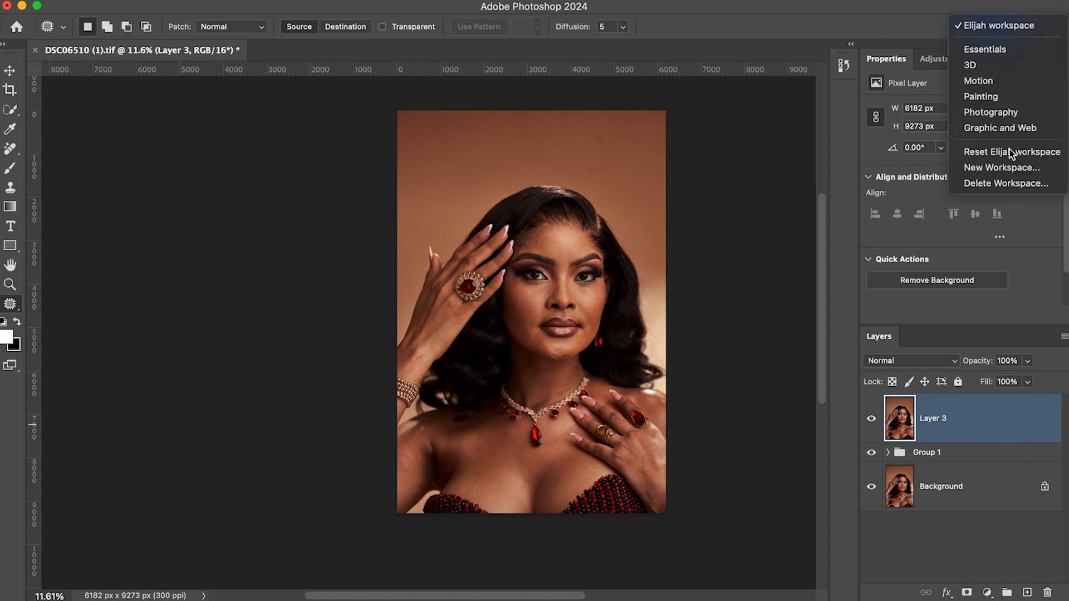
left_click(996, 111)
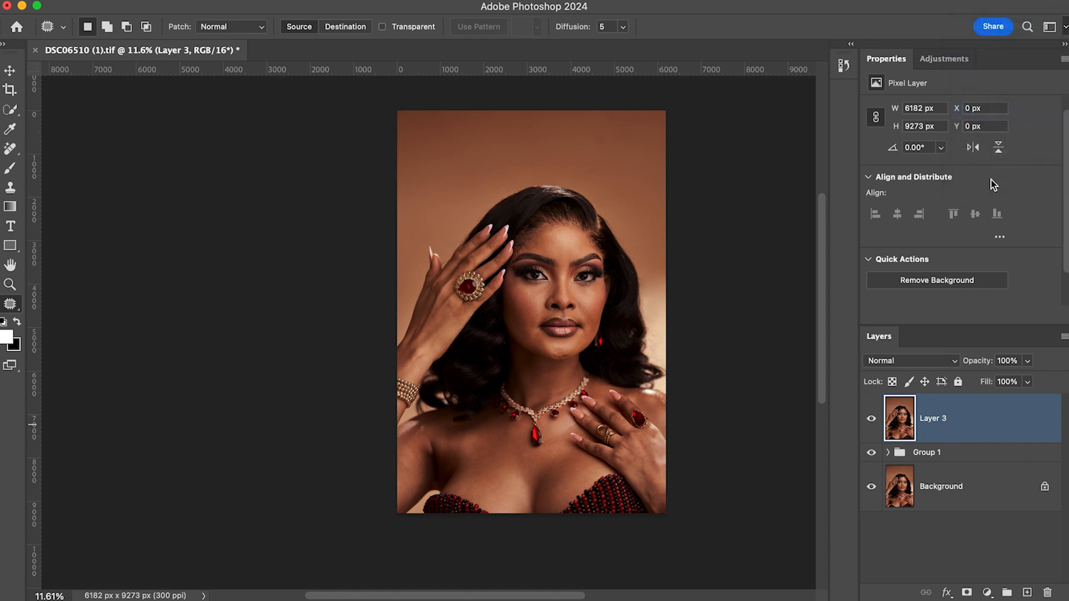
Run the Frequency Separation 16Bit action from the Eglow action set on Layer 3
left_click(875, 86)
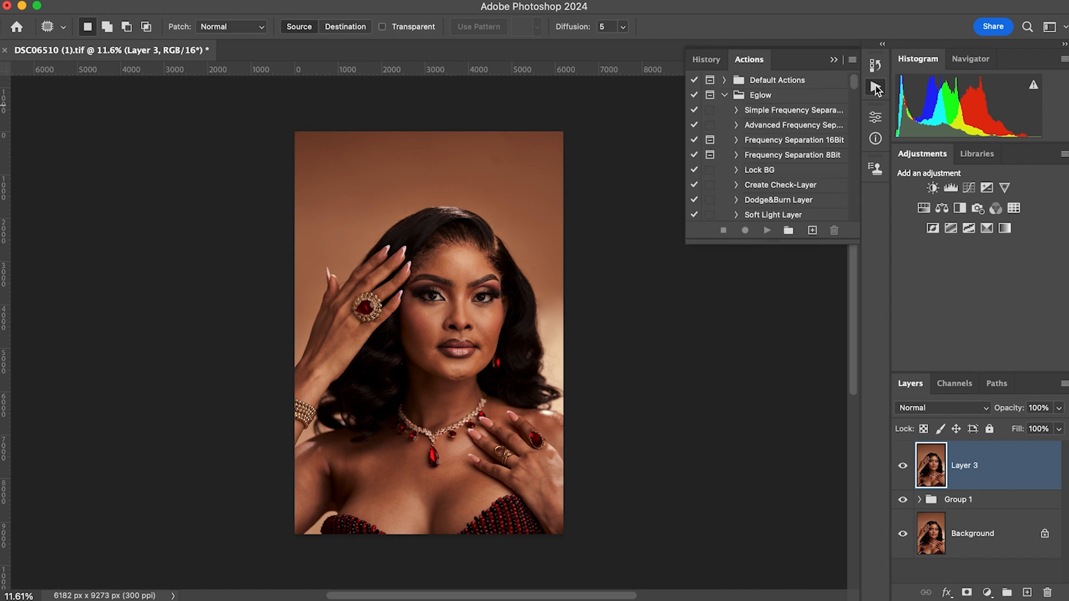
left_click(751, 95)
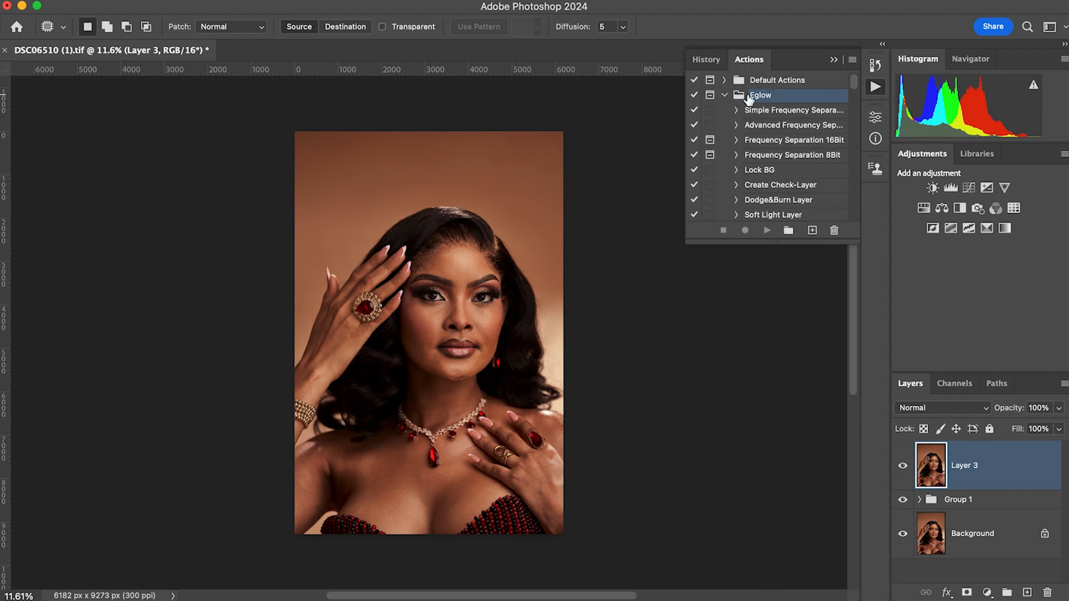
left_click(724, 95)
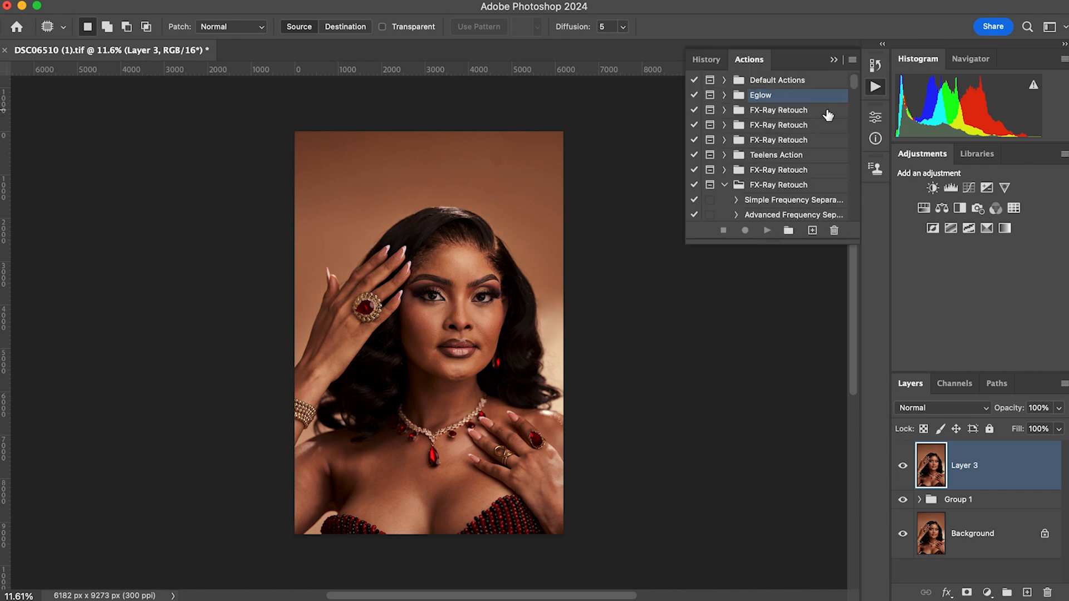
left_click(724, 95)
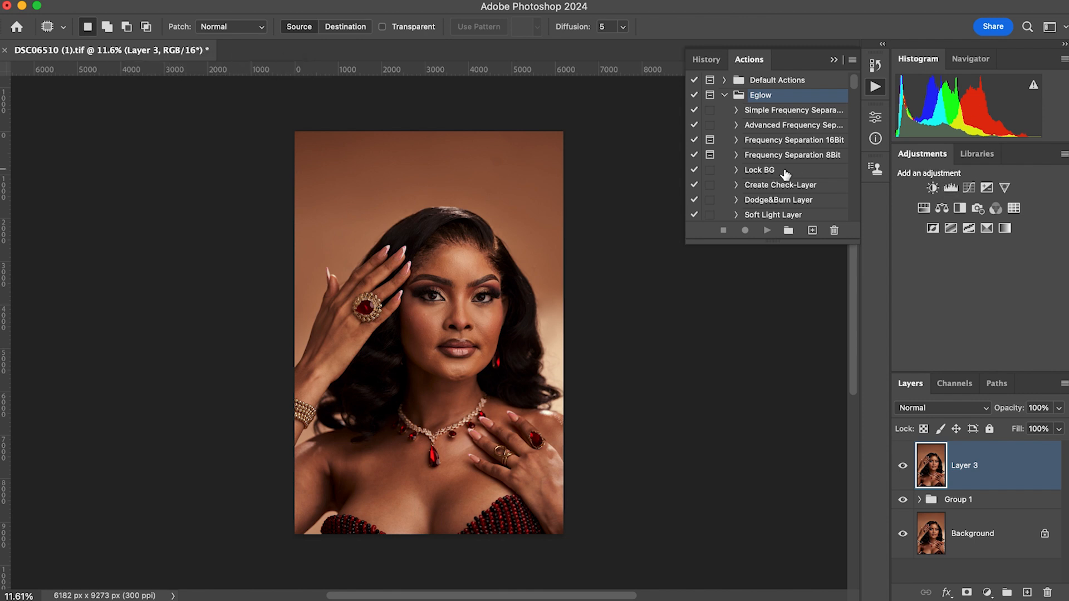
left_click(804, 142)
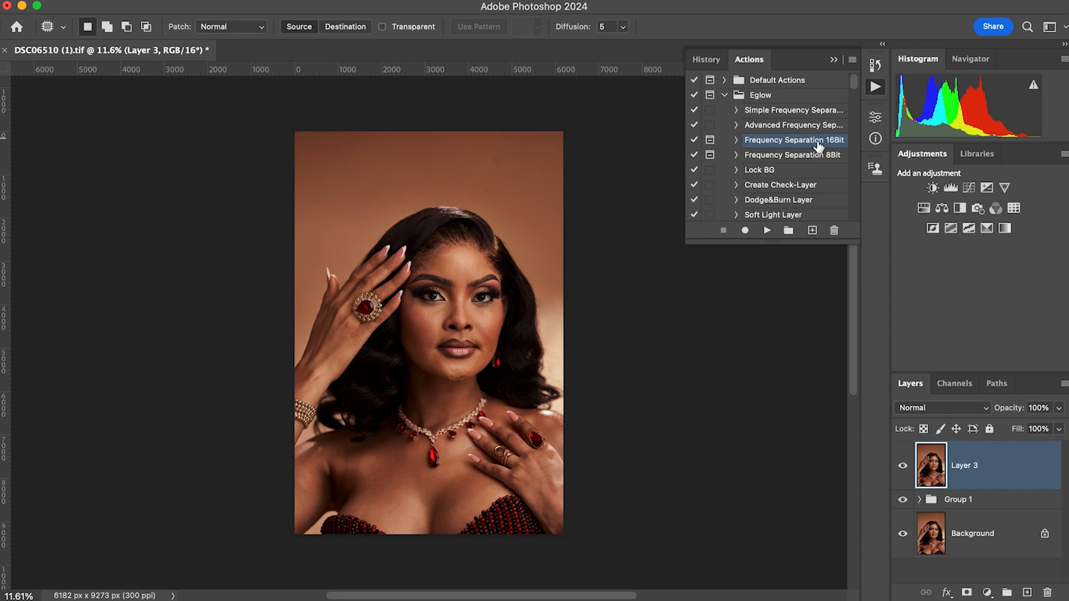
left_click(767, 230)
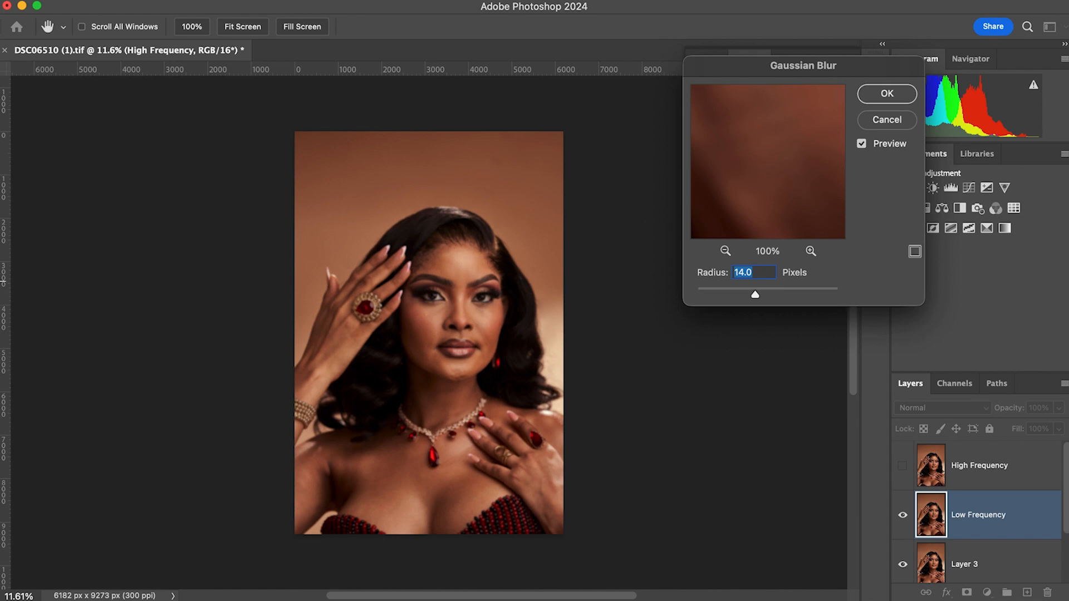
Set the Low Frequency layer's Gaussian Blur radius to 6.0 pixels, compare it with the preview off and on, and apply it
left_click(861, 143)
key("alt")
left_click(404, 345, "super")
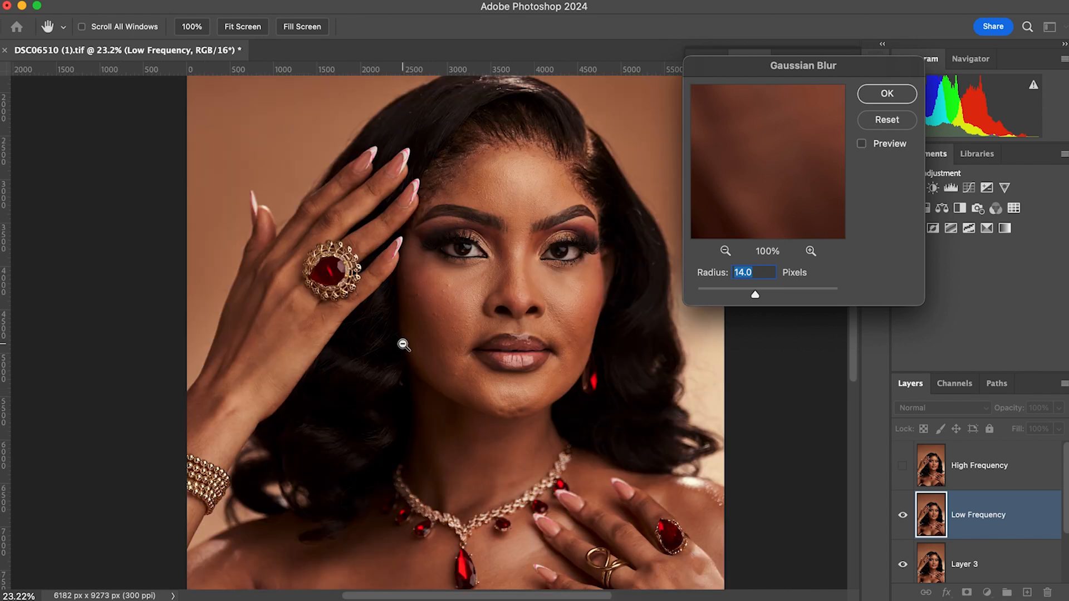
scroll(551, 323, "down", 2)
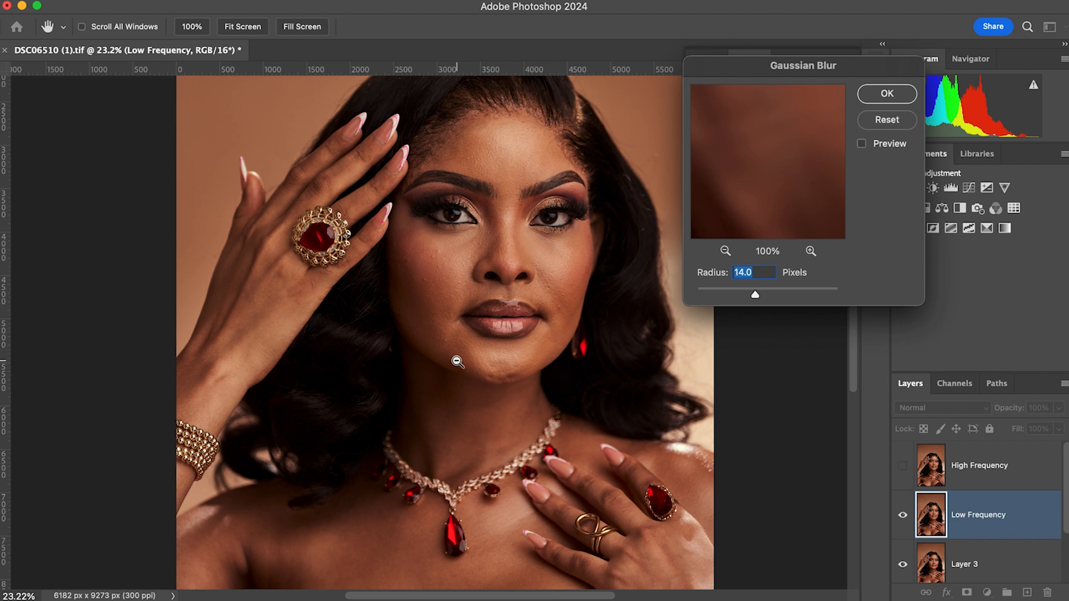
left_click(478, 360, "alt+super")
scroll(503, 353, "down", 3)
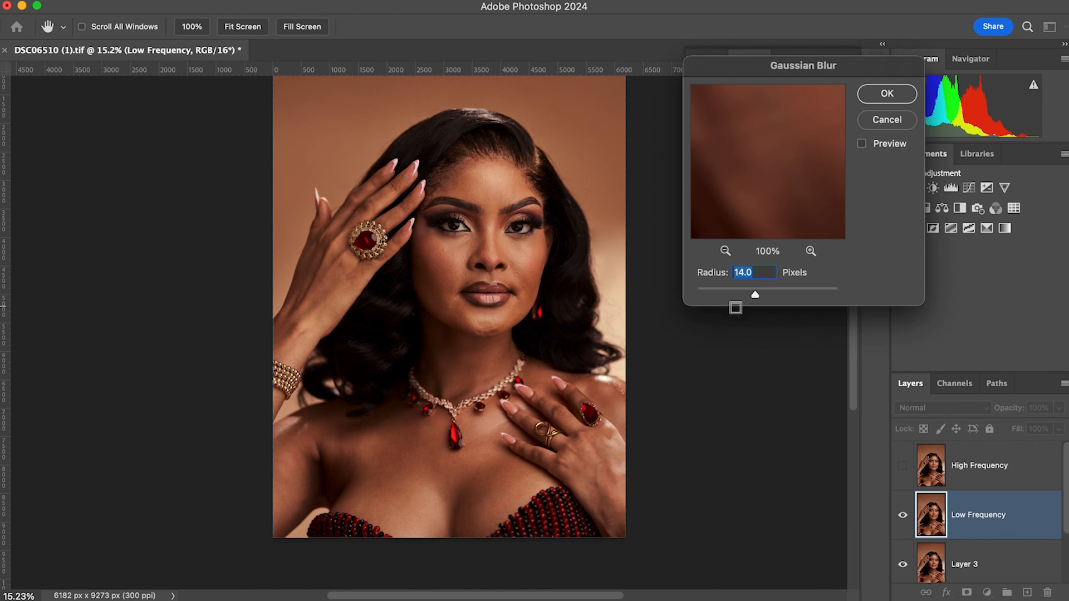
left_click_drag(755, 295, 751, 295)
left_click(863, 143)
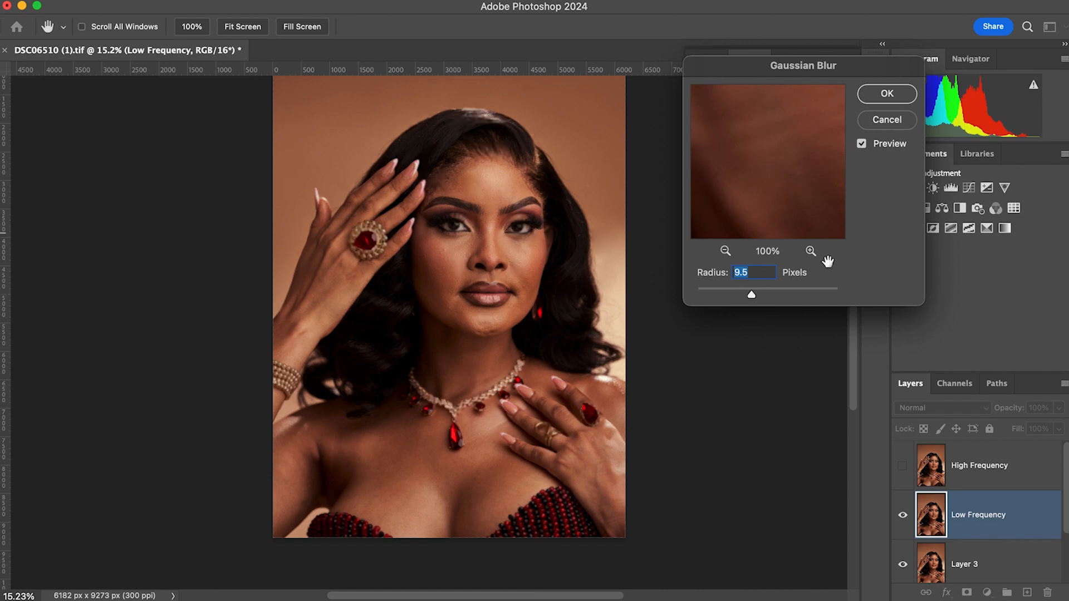
left_click_drag(751, 296, 739, 296)
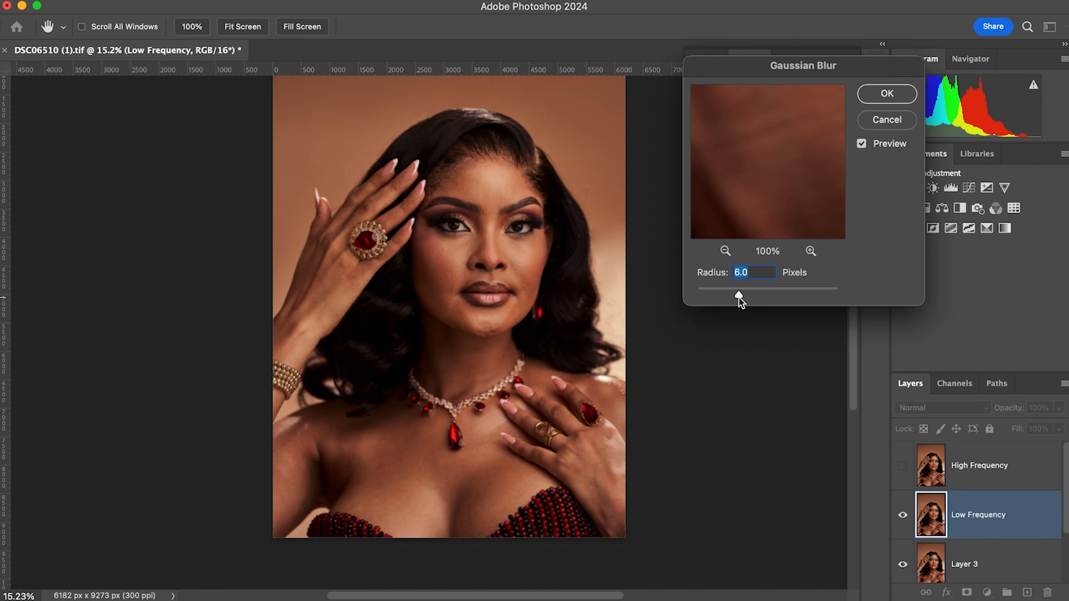
left_click(862, 146)
left_click(862, 145)
left_click(888, 96)
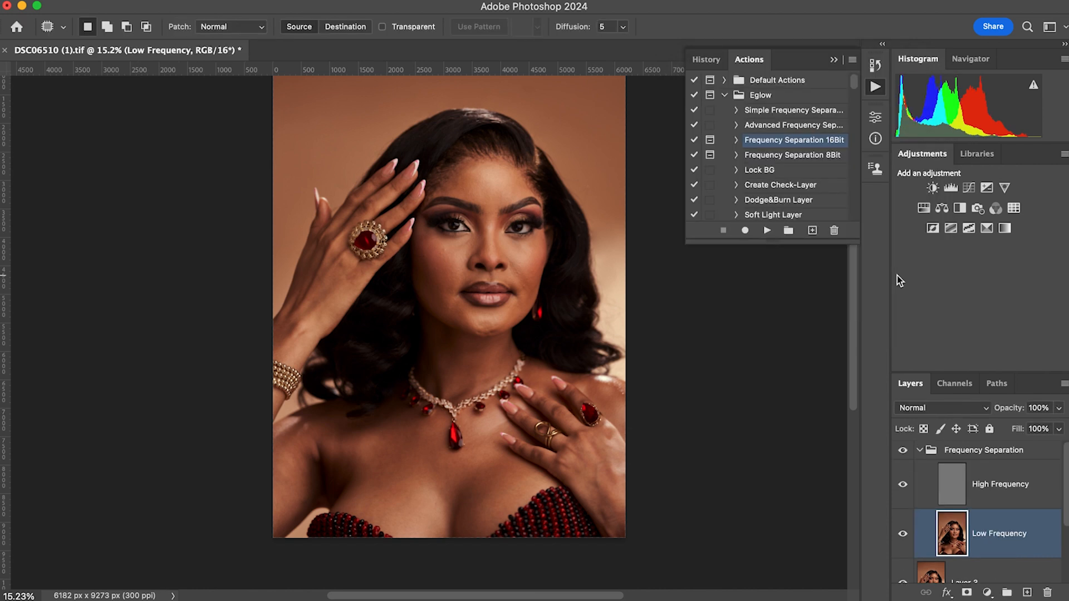
Collapse the action list and switch back to the custom retouching workspace
left_click(831, 58)
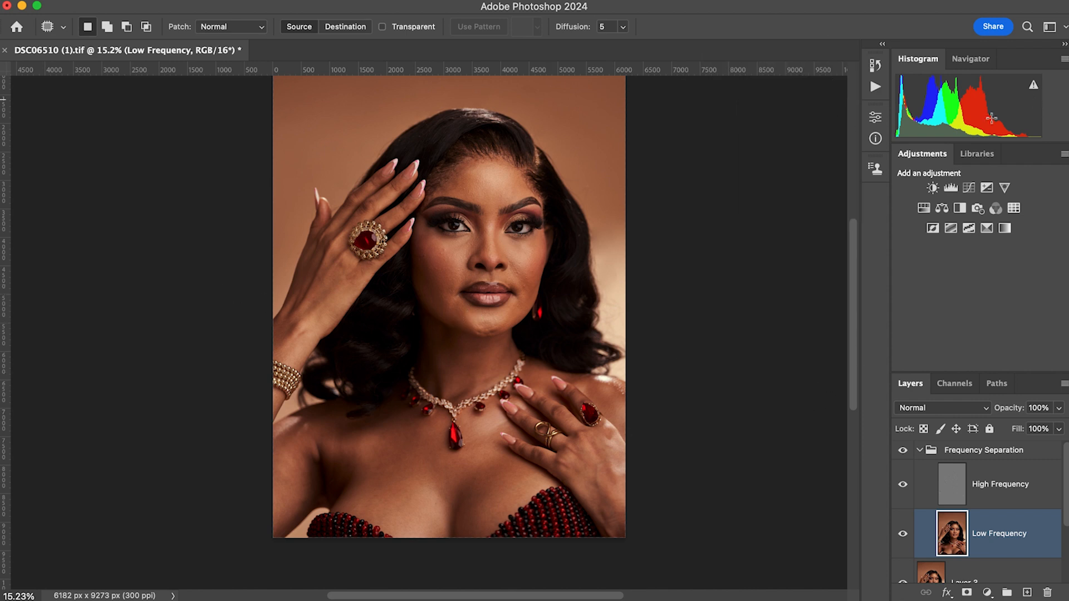
left_click(1065, 27)
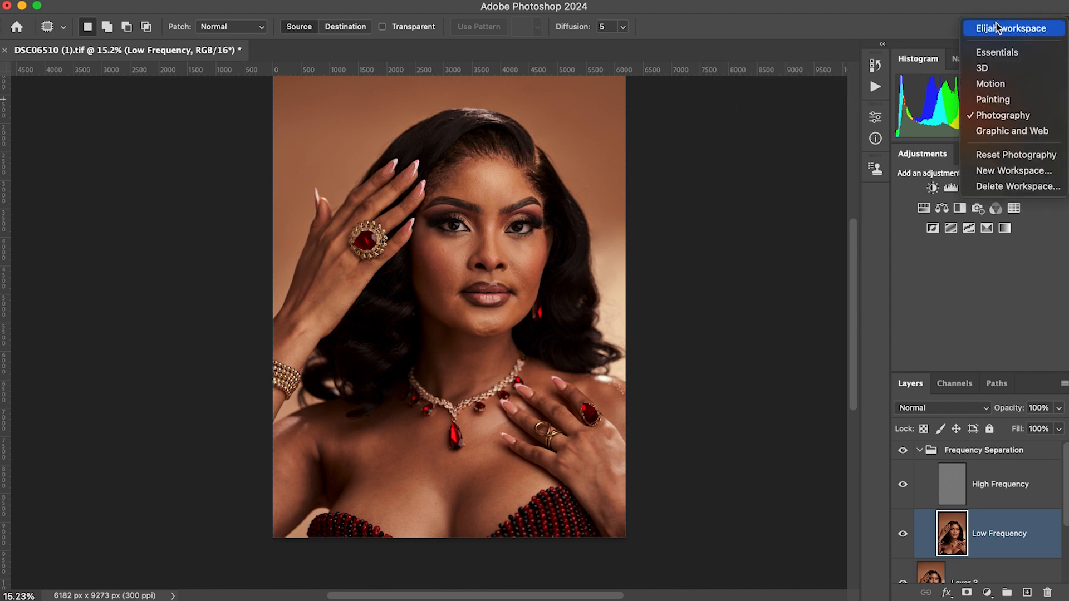
left_click(1010, 29)
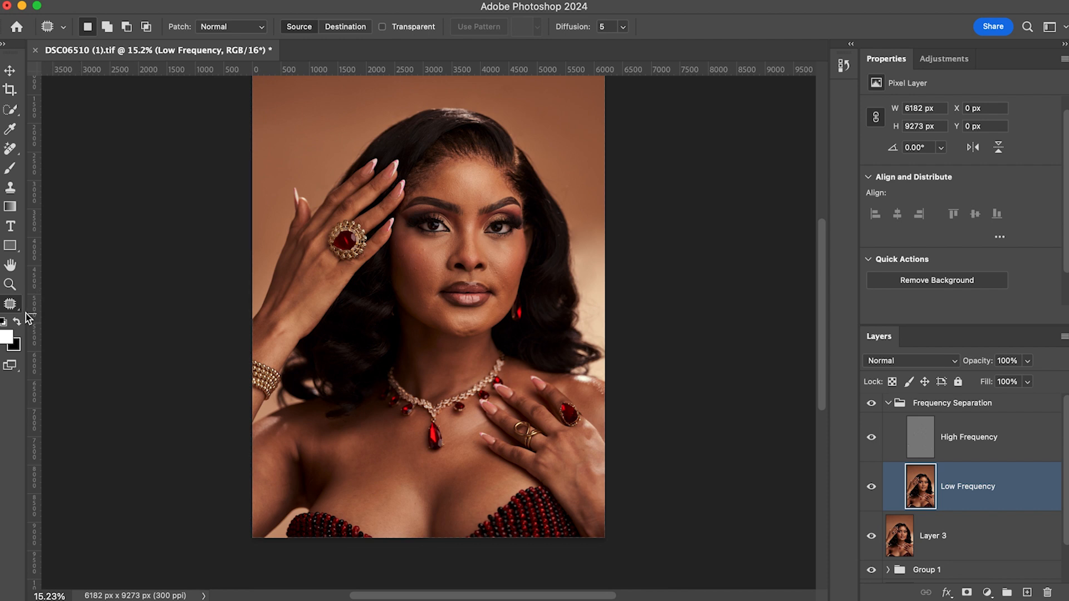
Choose the Mixer Brush for the Low Frequency layer and set its Wet value to 25%
key("b")
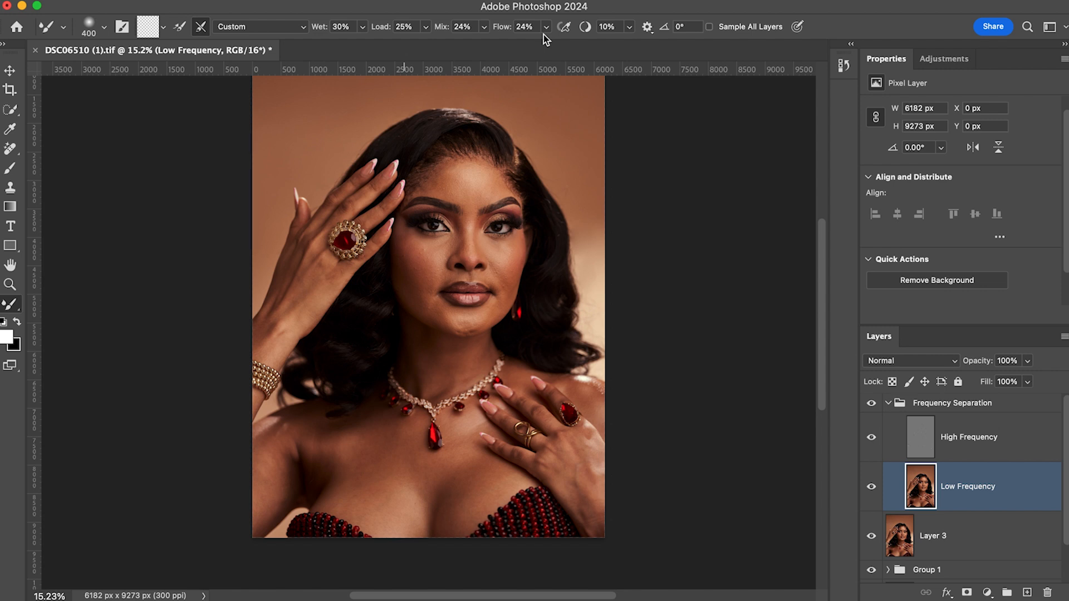
scroll(501, 281, "down", 3)
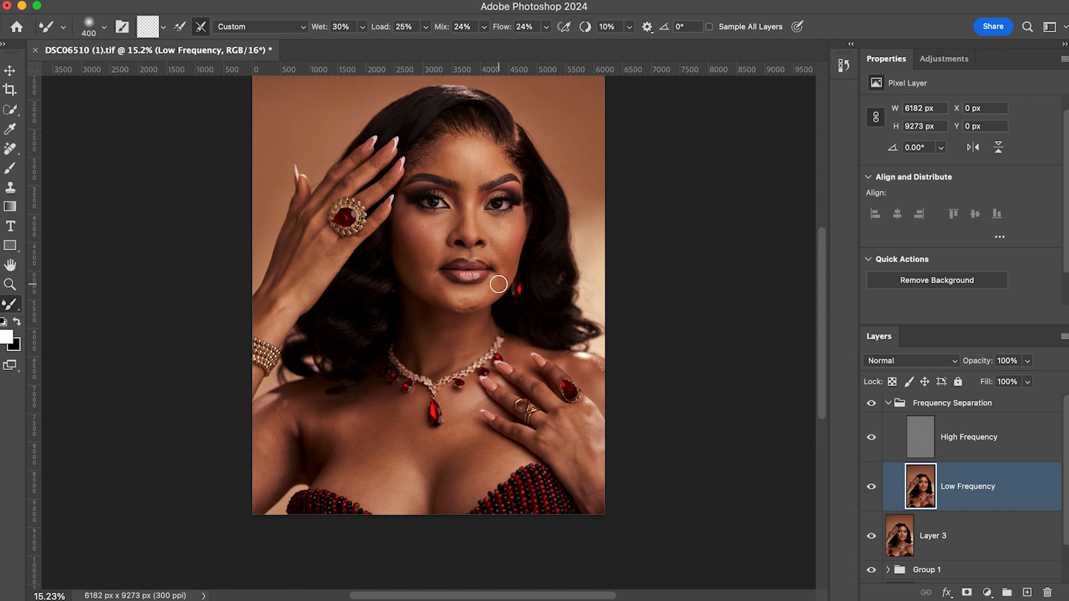
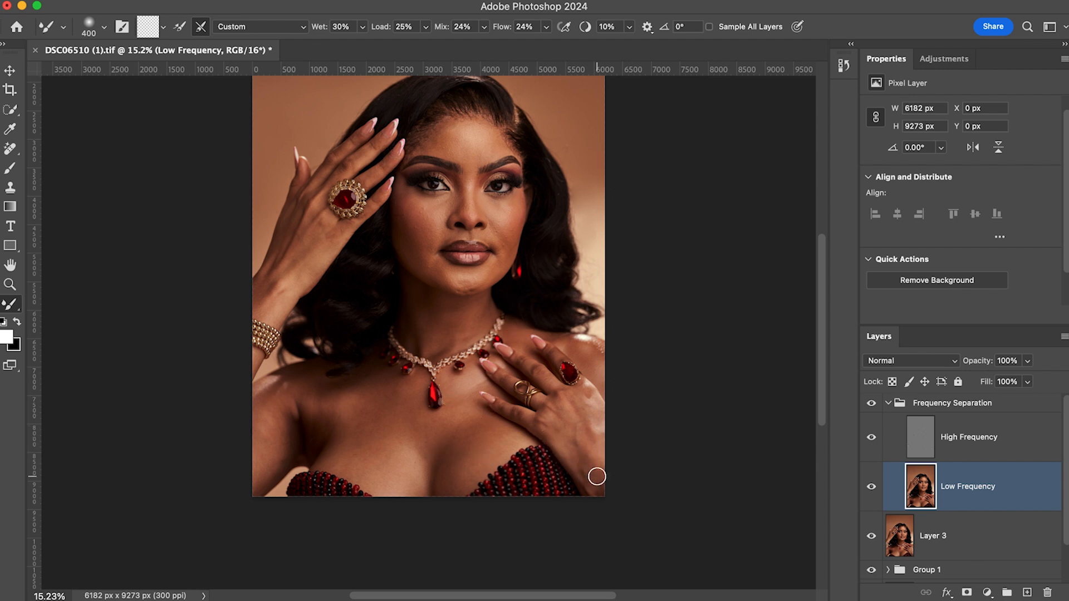
scroll(599, 474, "down", 2)
scroll(603, 429, "left", 4)
scroll(663, 439, "right", 3)
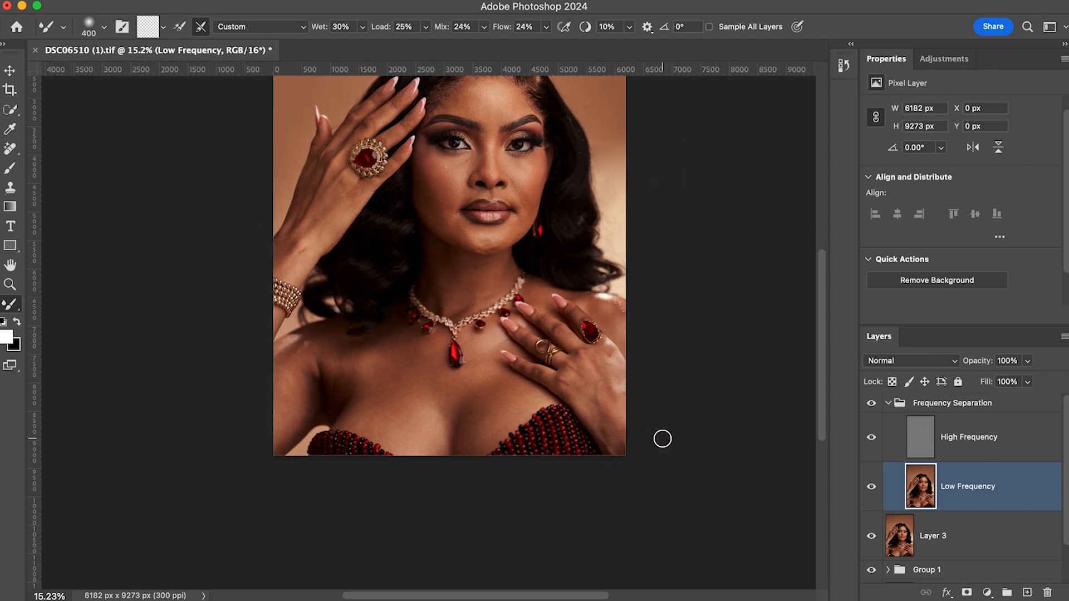
scroll(663, 439, "right", 2)
scroll(530, 425, "up", 3)
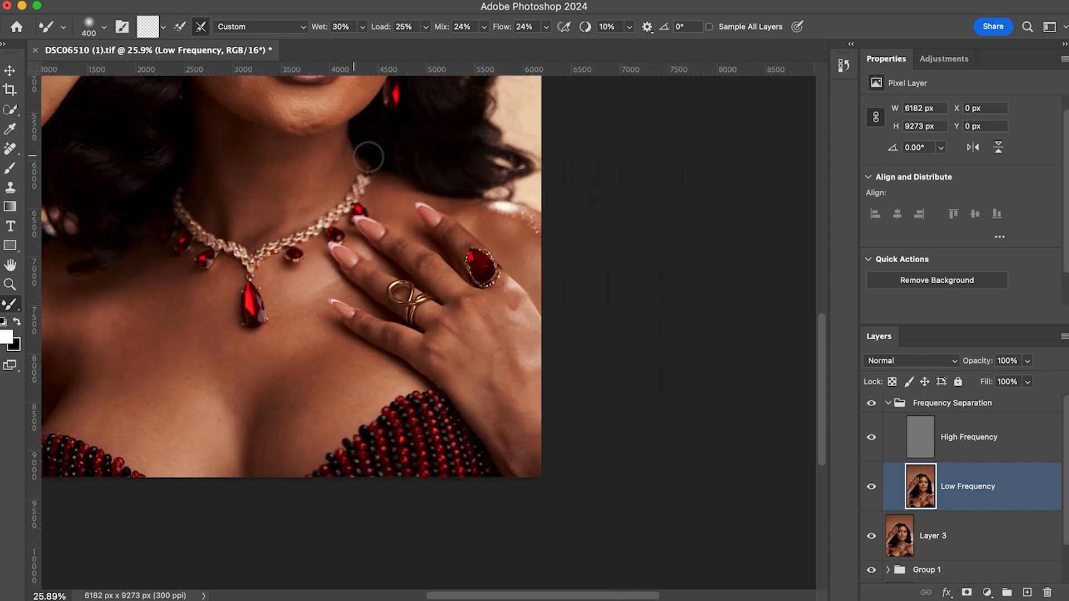
left_click(362, 27)
left_click_drag(360, 47, 361, 47)
left_click(426, 338)
Smooth the skin of the little finger and its base with the Mixer Brush, varying the brush size between about 125 and 175 px
scroll(455, 348, "down", 1)
key("super+space")
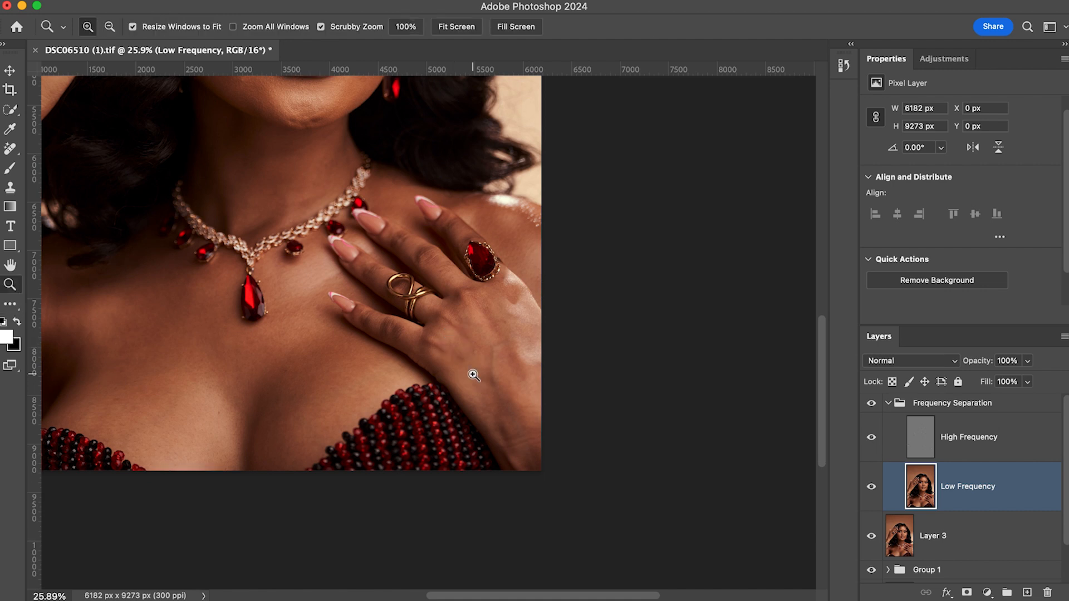
key("bracketleft")
key("bracketleft")
key("bracketleft")
key("bracketleft")
key("bracketleft")
key("bracketleft")
key("bracketright")
key("bracketright")
key("bracketright")
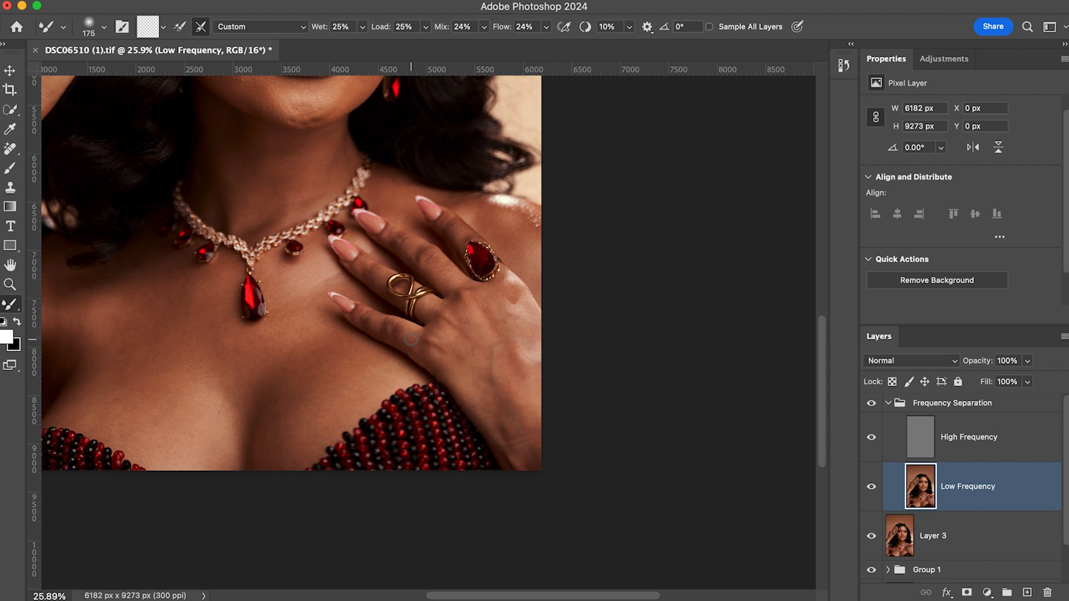
key("bracketleft")
key("bracketleft")
key("bracketright")
key("bracketleft")
key("bracketleft")
key("bracketleft")
key("bracketright")
key("bracketright")
key("bracketleft")
left_click_drag(354, 322, 354, 317)
key("bracketleft")
key("bracketright")
key("bracketright")
mouse_move(363, 312)
left_mouse_down()
mouse_move(376, 317)
mouse_move(370, 326)
left_mouse_up()
key("bracketleft")
key("bracketright")
key("bracketright")
key("bracketleft")
key("bracketleft")
key("bracketleft")
key("bracketright")
key("bracketright")
key("bracketright")
key("bracketright")
key("bracketleft")
key("bracketright")
key("bracketleft")
key("bracketleft")
key("bracketleft")
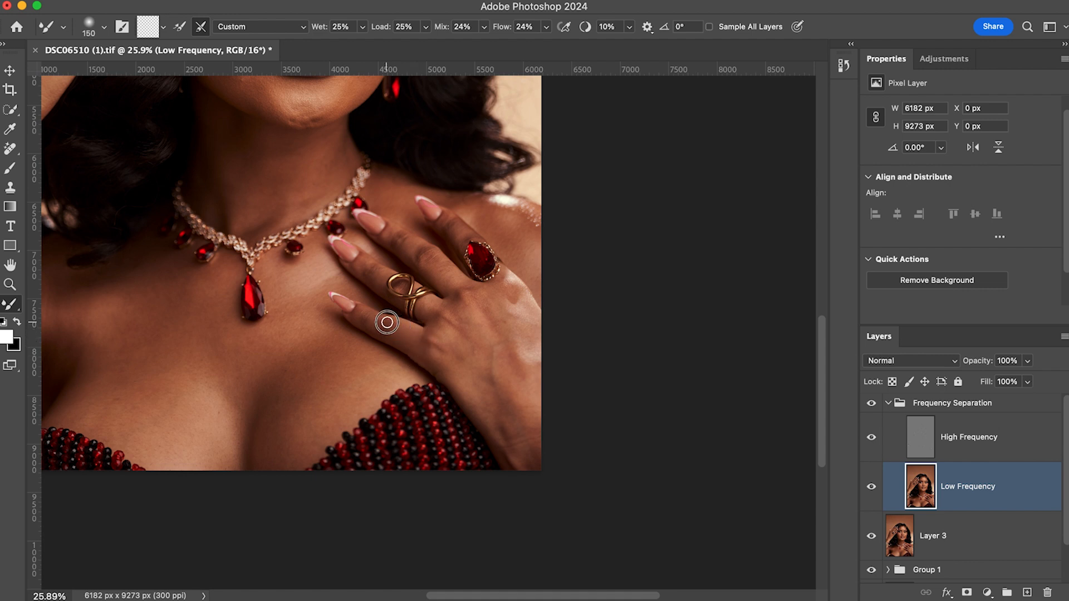
Blend the skin on the cheek nearest the raised hand with the Mixer Brush at 125 px
scroll(388, 334, "up", 10)
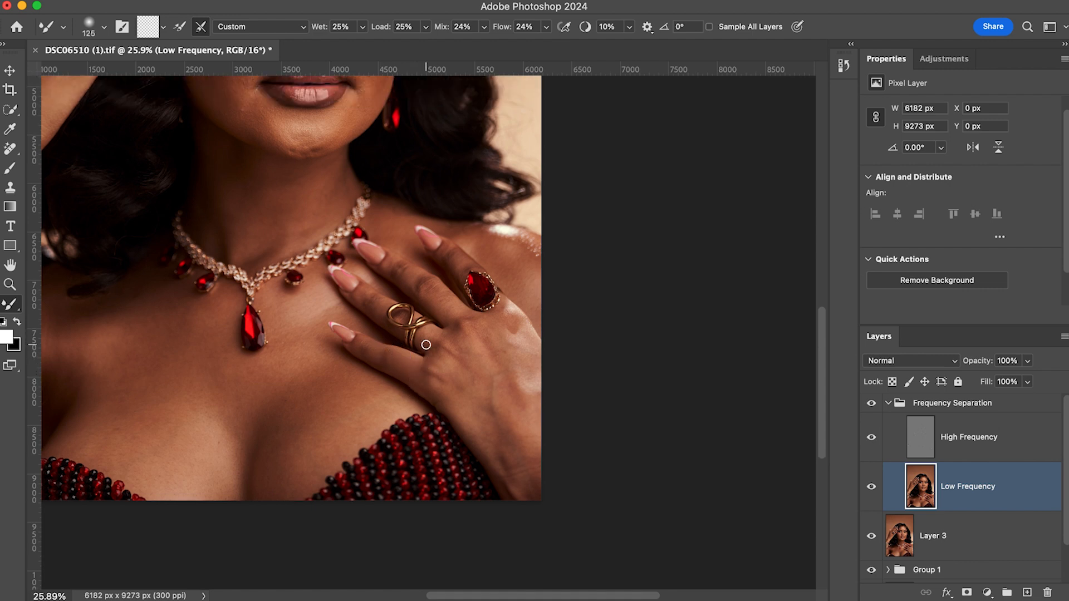
scroll(426, 345, "down", 2)
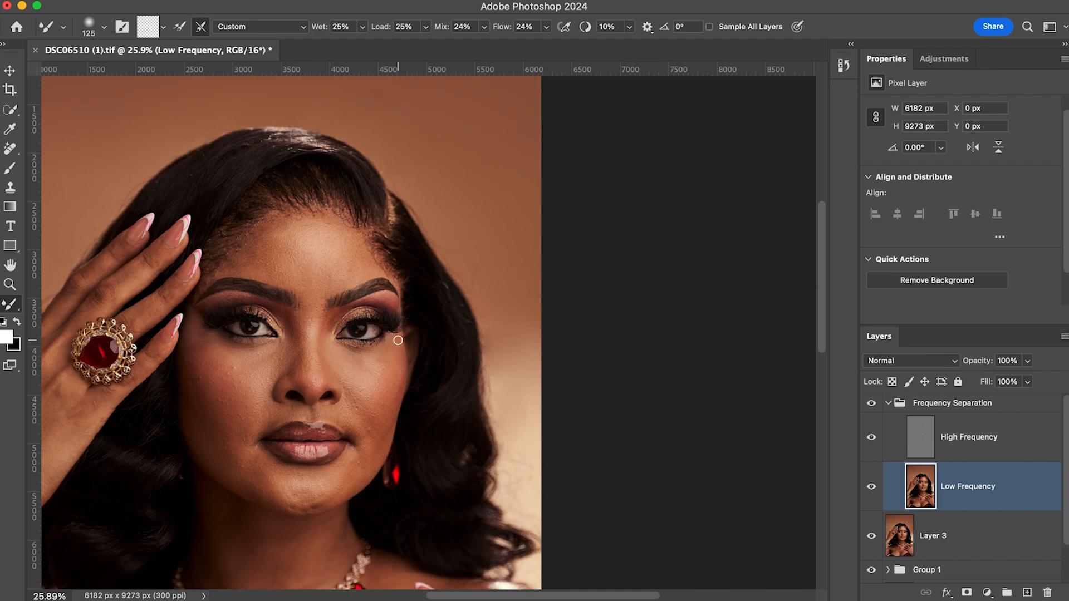
scroll(370, 343, "up", 3)
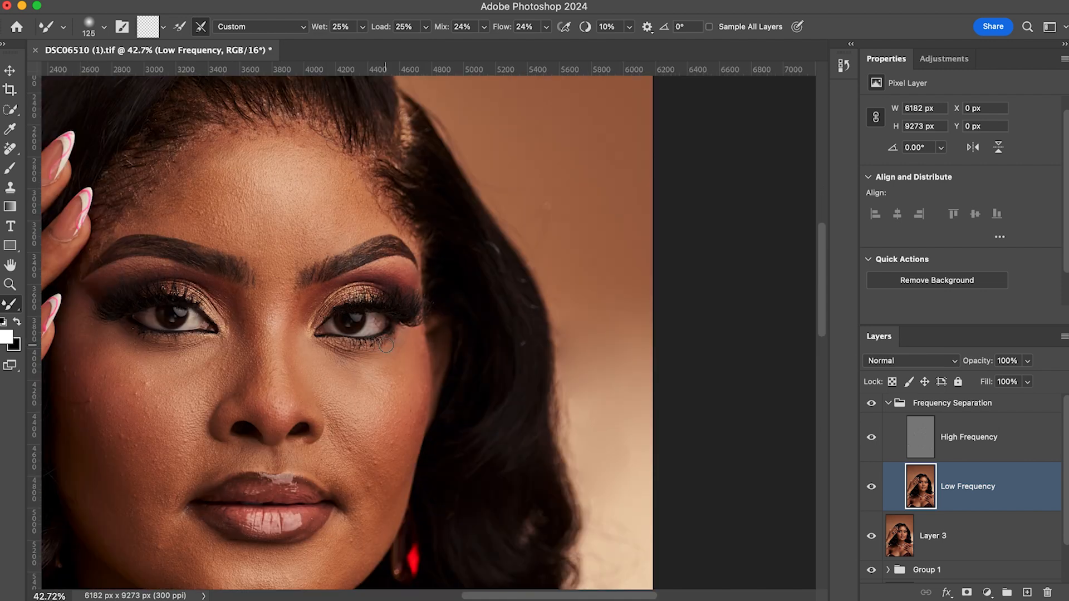
left_click_drag(342, 341, 505, 298)
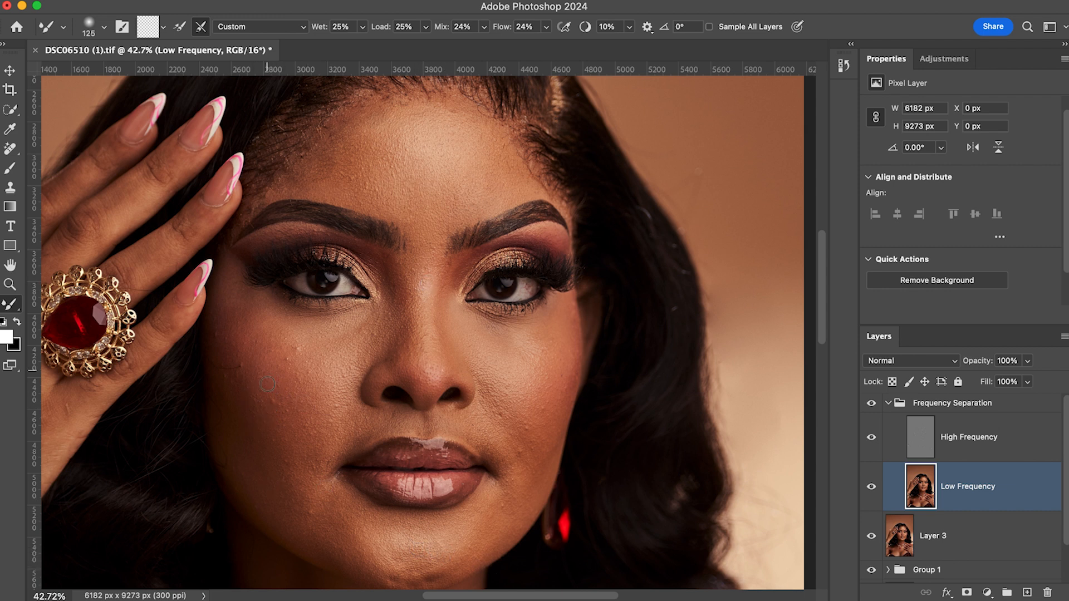
mouse_move(246, 405)
left_mouse_down()
mouse_move(252, 386)
mouse_move(263, 392)
mouse_move(249, 378)
mouse_move(260, 397)
left_mouse_up()
scroll(260, 392, "down", 5)
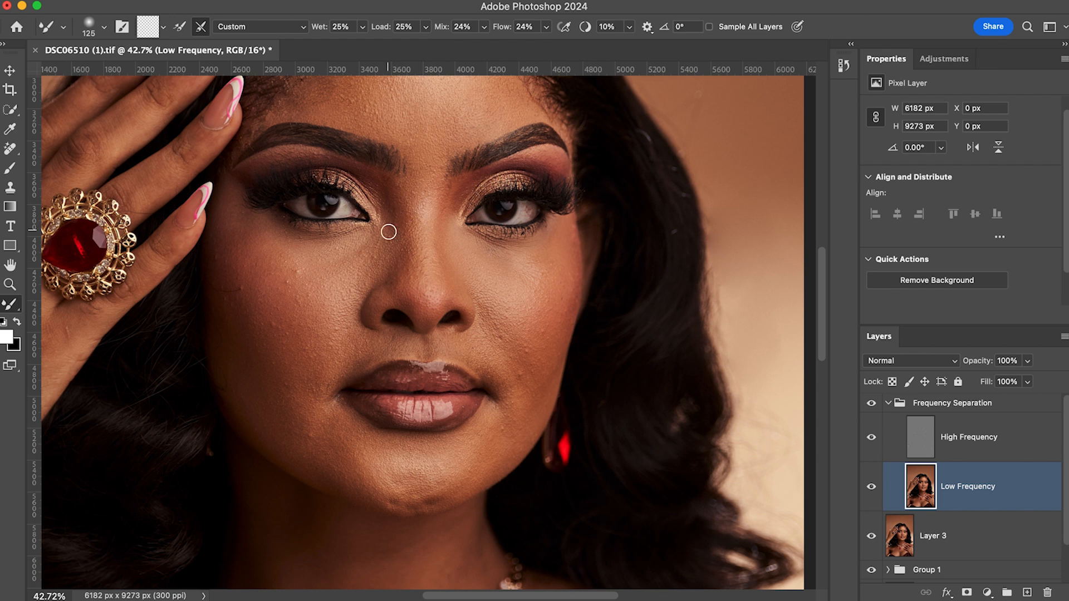
scroll(458, 244, "up", 1)
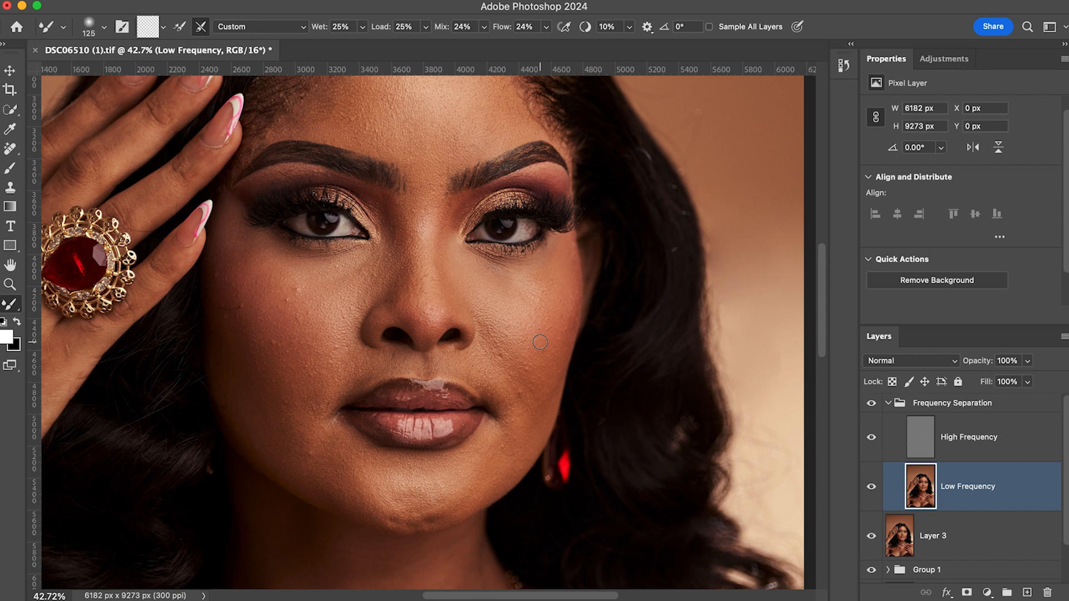
Smooth the knuckle area beside the gold ring on the chest hand with the Mixer Brush at about 100 to 150 px
scroll(540, 342, "down", 5)
scroll(504, 344, "down", 5)
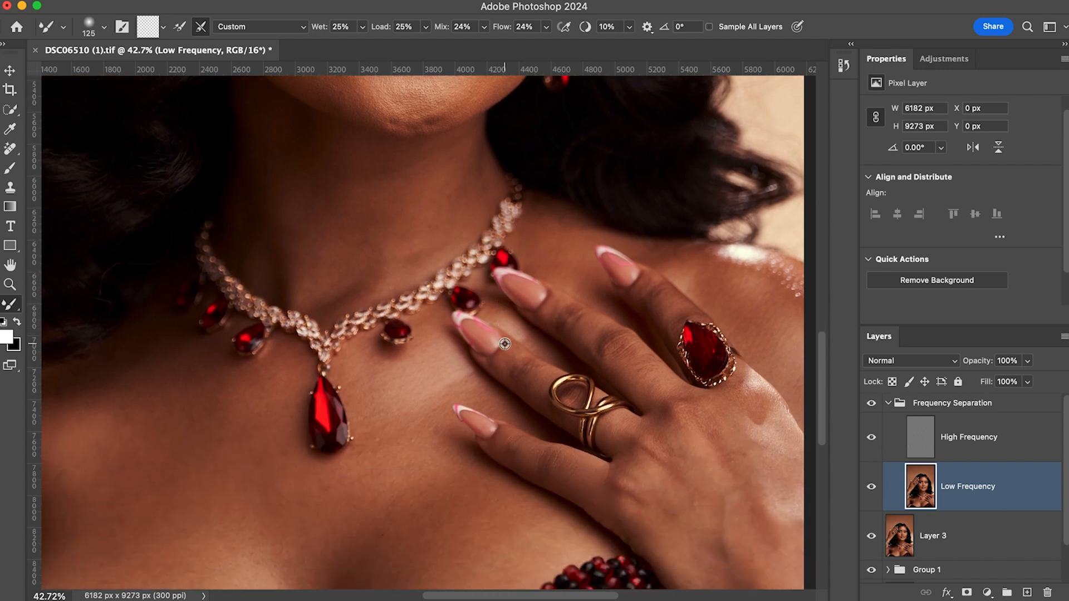
scroll(505, 344, "down", 5)
scroll(577, 402, "up", 5)
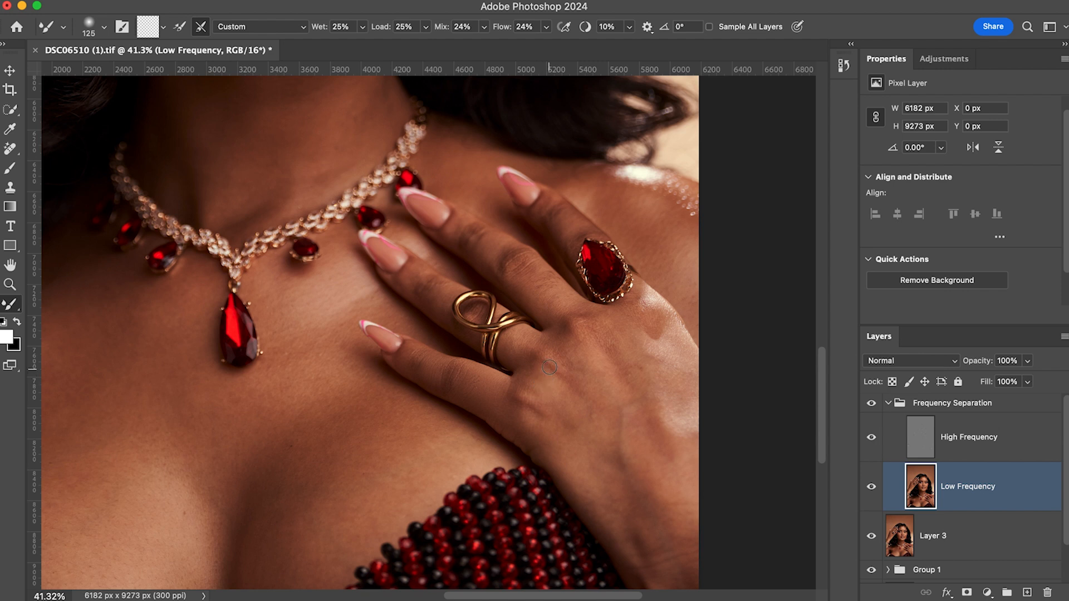
key("bracketleft")
key("bracketleft")
key("bracketleft")
key("bracketright")
key("bracketleft")
key("bracketright")
key("bracketright")
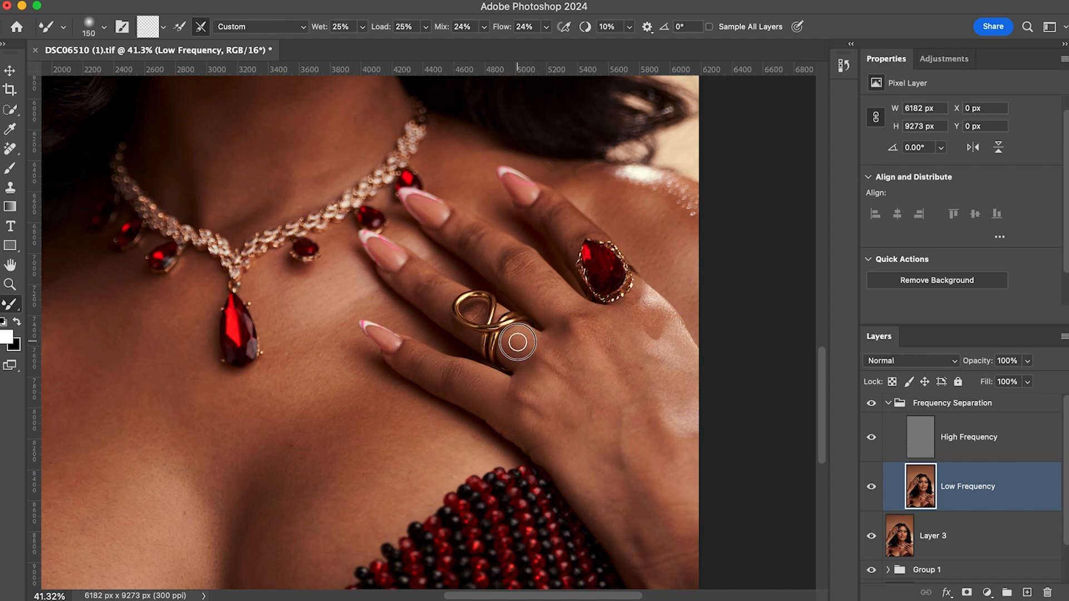
key("bracketleft")
key("bracketleft")
key("bracketright")
key("bracketright")
key("bracketleft")
key("bracketleft")
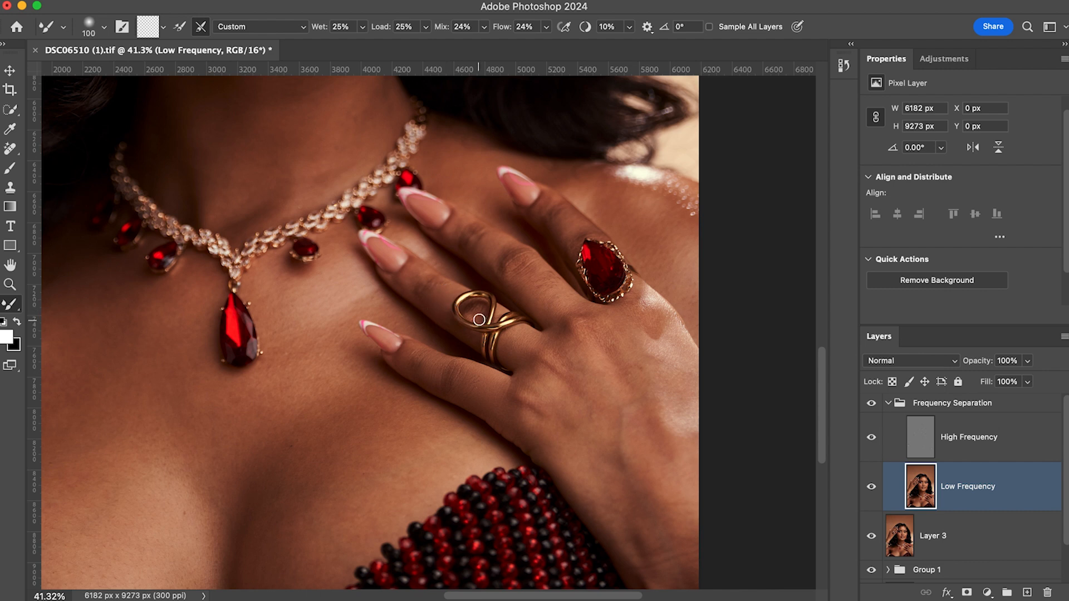
Smooth the ring finger between its nail and the gold ring with the Mixer Brush at about 125 to 150 px
key("bracketright")
key("bracketleft")
key("bracketright")
key("bracketright")
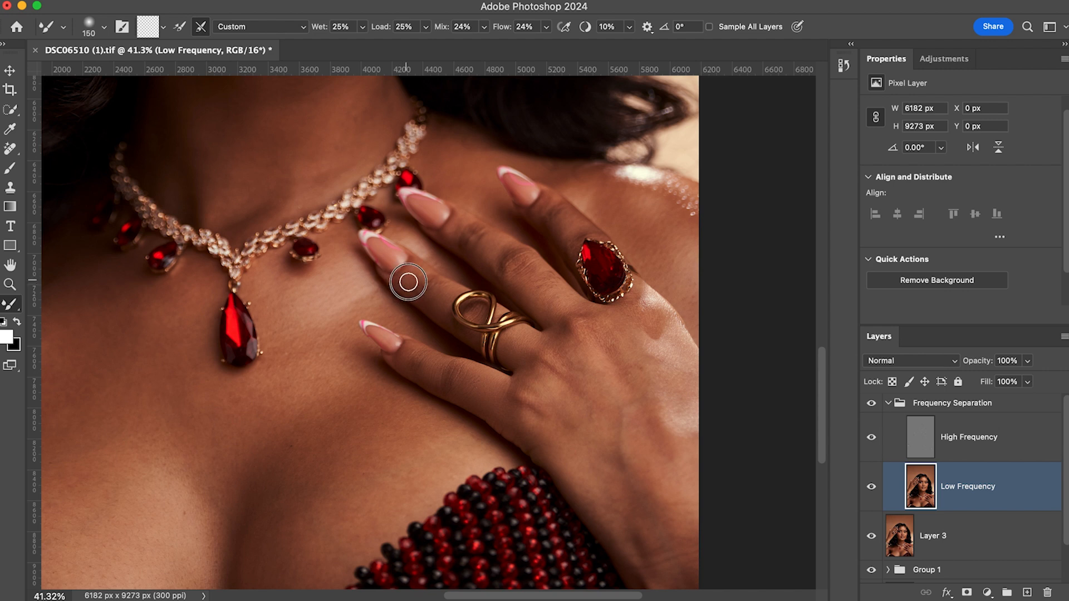
key("bracketleft")
key("bracketleft")
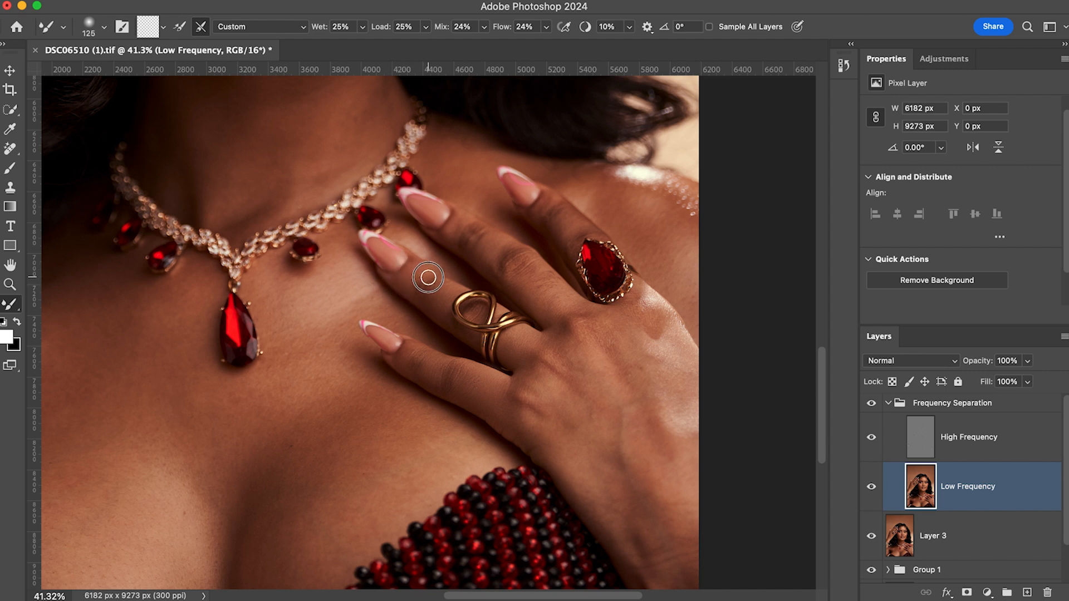
key("bracketleft")
key("bracketright")
key("bracketright")
key("bracketright")
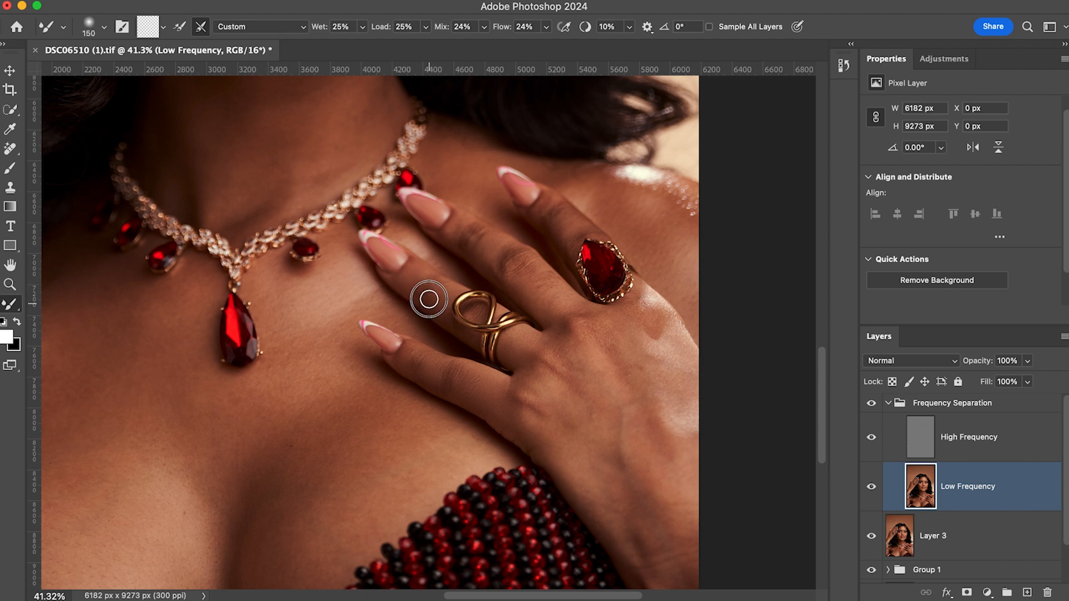
key("bracketleft")
key("bracketleft")
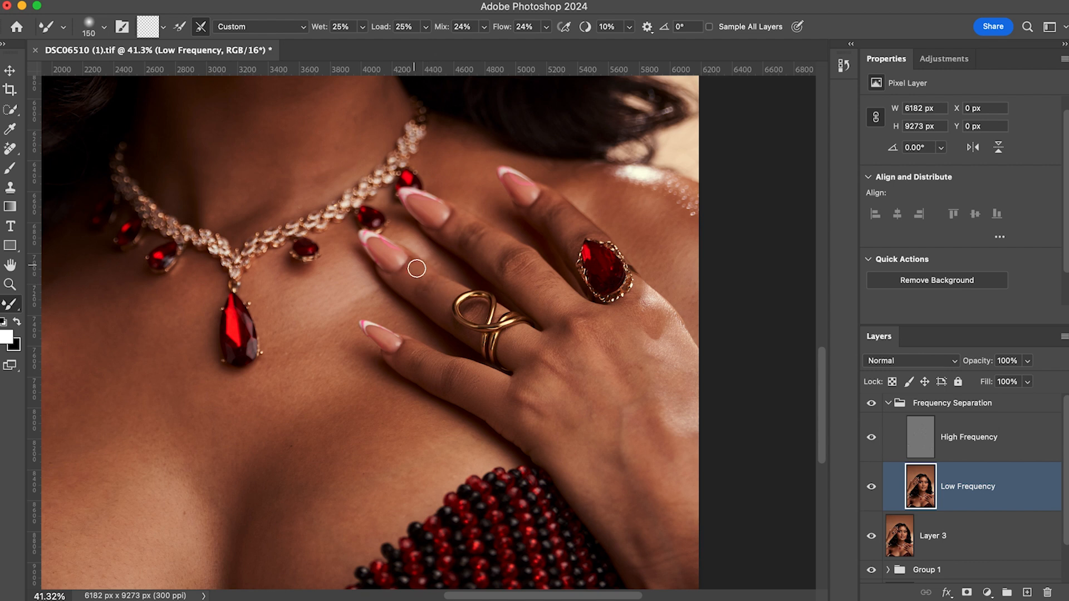
key("bracketright")
key("bracketright")
key("bracketright")
mouse_move(412, 278)
left_mouse_down()
mouse_move(425, 281)
mouse_move(411, 291)
mouse_move(423, 298)
left_mouse_up()
key("bracketleft")
Smooth the base of the middle finger beside the red-stone ring with the Mixer Brush at about 125 to 150 px, and save the document
mouse_move(537, 301)
left_mouse_down()
mouse_move(539, 287)
mouse_move(521, 276)
mouse_move(532, 263)
left_mouse_up()
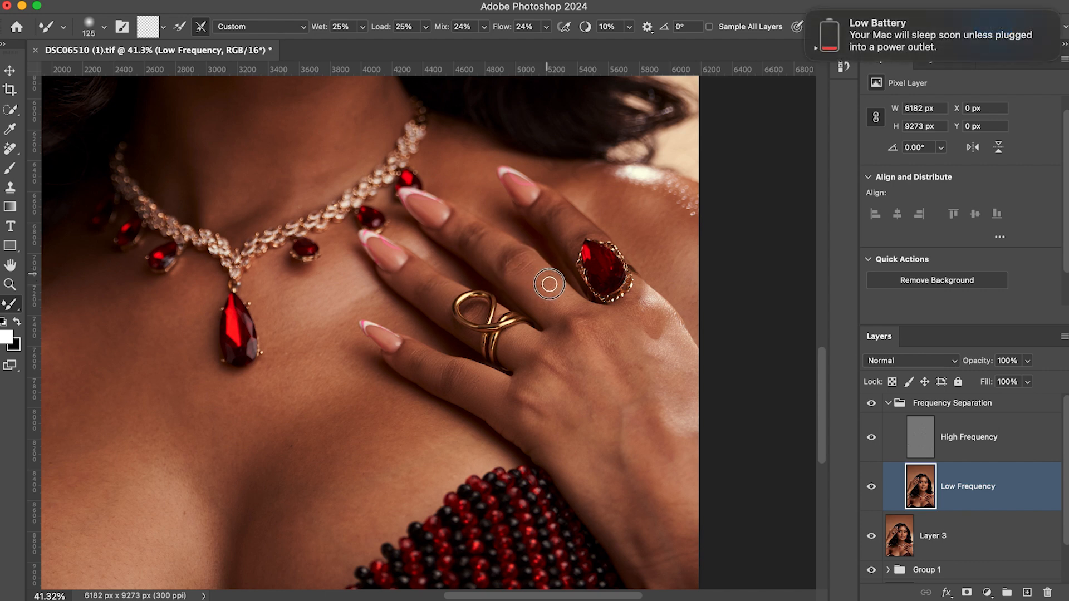
mouse_move(554, 277)
left_mouse_down()
mouse_move(566, 296)
mouse_move(552, 290)
left_mouse_up()
key("super+s")
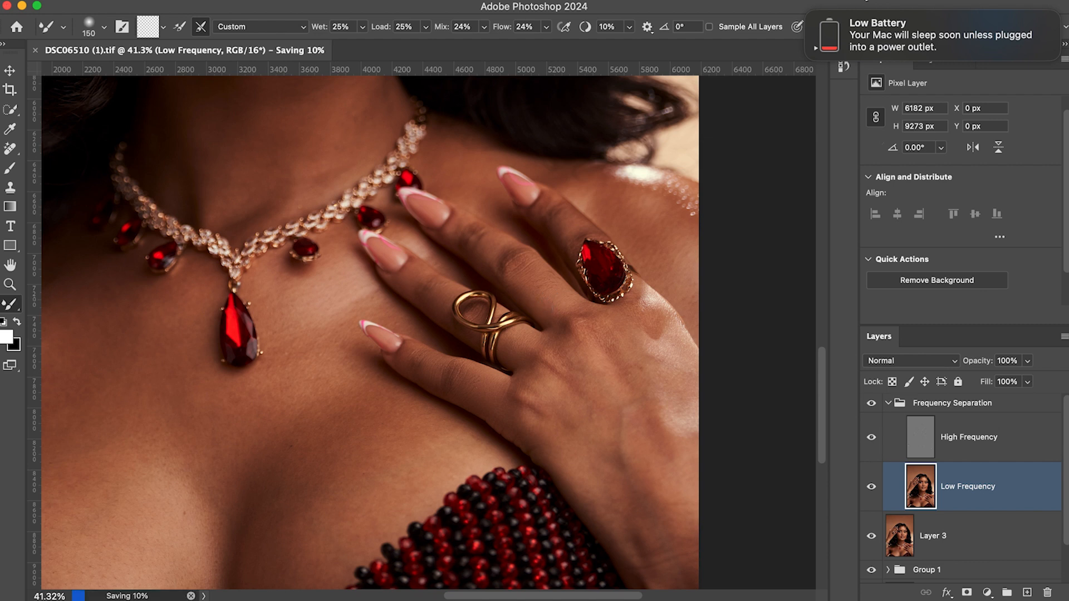
key("bracketleft")
key("bracketleft")
key("bracketright")
key("bracketright")
key("bracketright")
mouse_move(566, 305)
left_mouse_down()
mouse_move(553, 287)
mouse_move(521, 287)
mouse_move(540, 277)
left_mouse_up()
key("bracketleft")
key("bracketleft")
key("bracketleft")
Even out the tones along the middle finger around its knuckle with the Mixer Brush at about 125 px
scroll(494, 243, "down", 1)
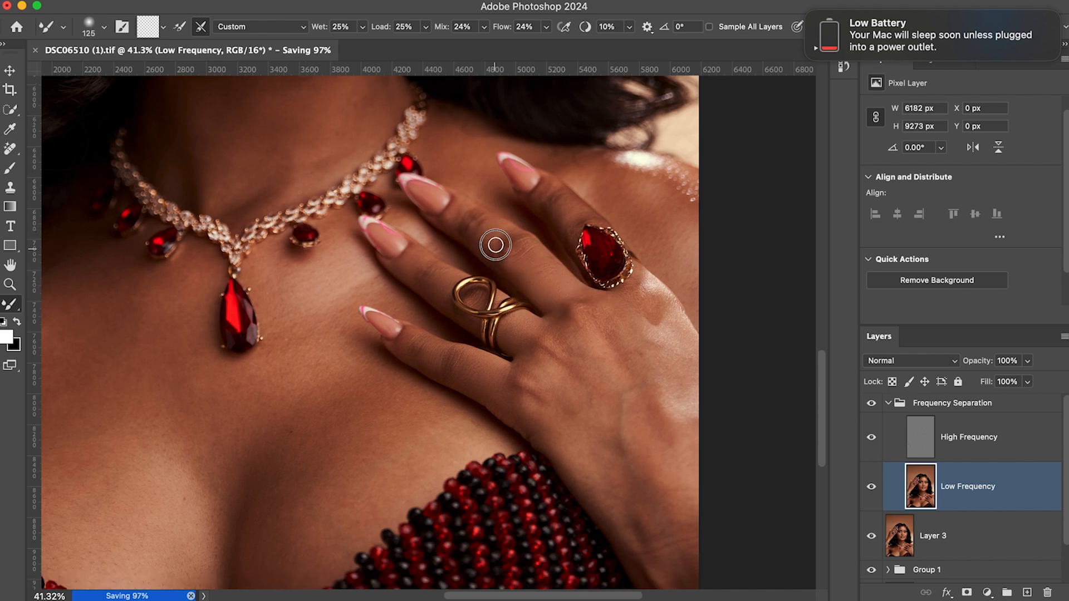
key("bracketright")
key("bracketleft")
key("bracketright")
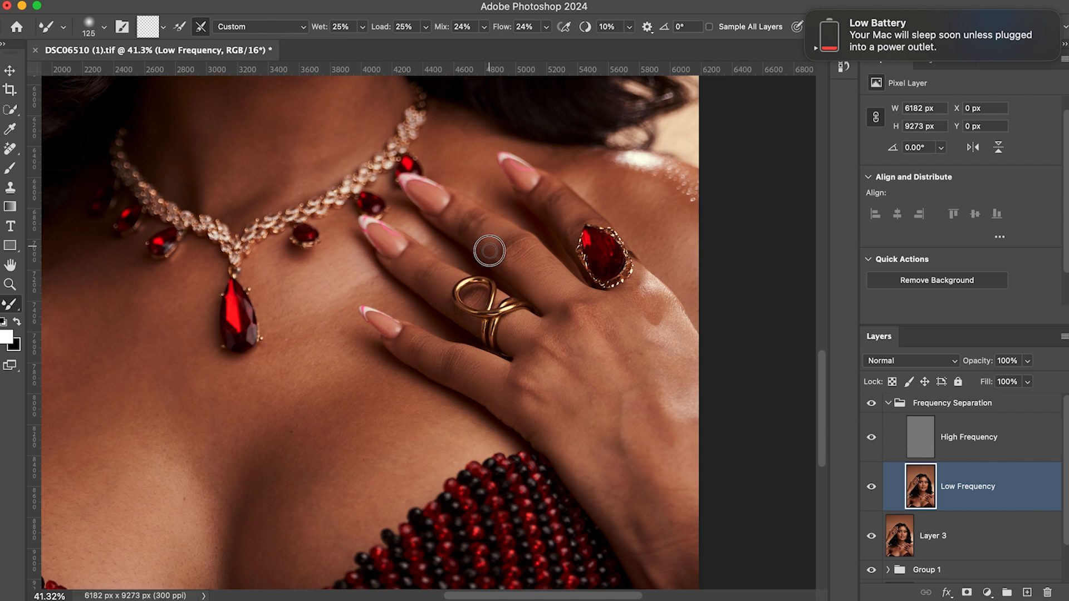
key("bracketright")
key("bracketright")
key("bracketleft")
key("bracketleft")
key("bracketleft")
key("bracketright")
key("bracketright")
key("bracketleft")
Smooth the middle finger between its nail and knuckle with the Mixer Brush at about 90 to 125 px, and save the document
scroll(452, 223, "down", 1)
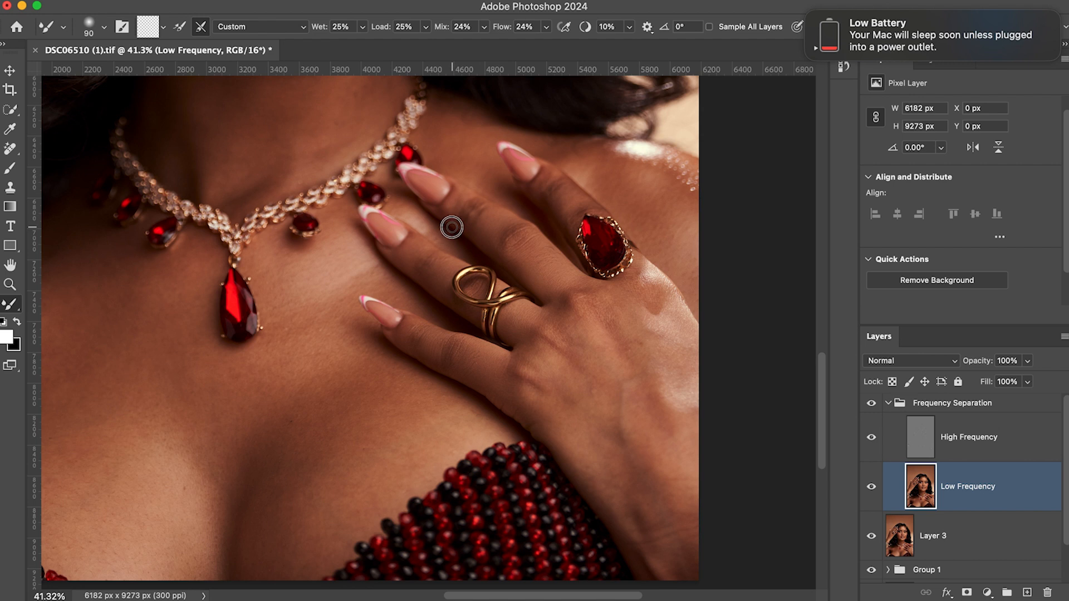
scroll(461, 201, "left", 2)
left_click_drag(462, 198, 475, 197)
left_click_drag(466, 208, 464, 209)
key("bracketright")
mouse_move(506, 231)
left_mouse_down()
mouse_move(489, 215)
mouse_move(484, 224)
mouse_move(492, 219)
left_mouse_up()
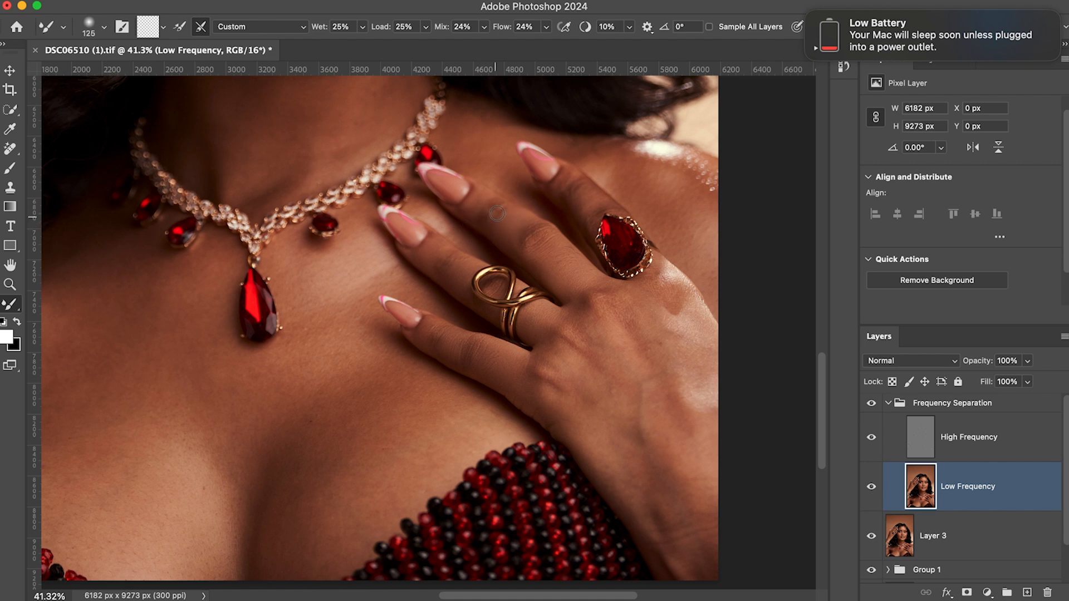
scroll(507, 214, "up", 1)
key("bracketleft")
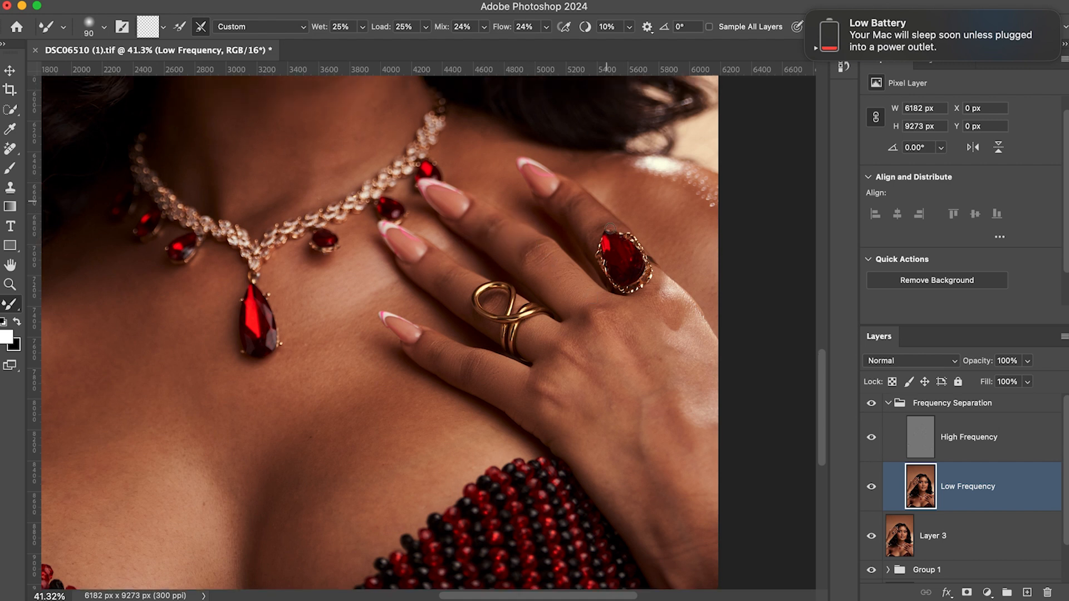
scroll(644, 337, "down", 1)
scroll(645, 335, "left", 1)
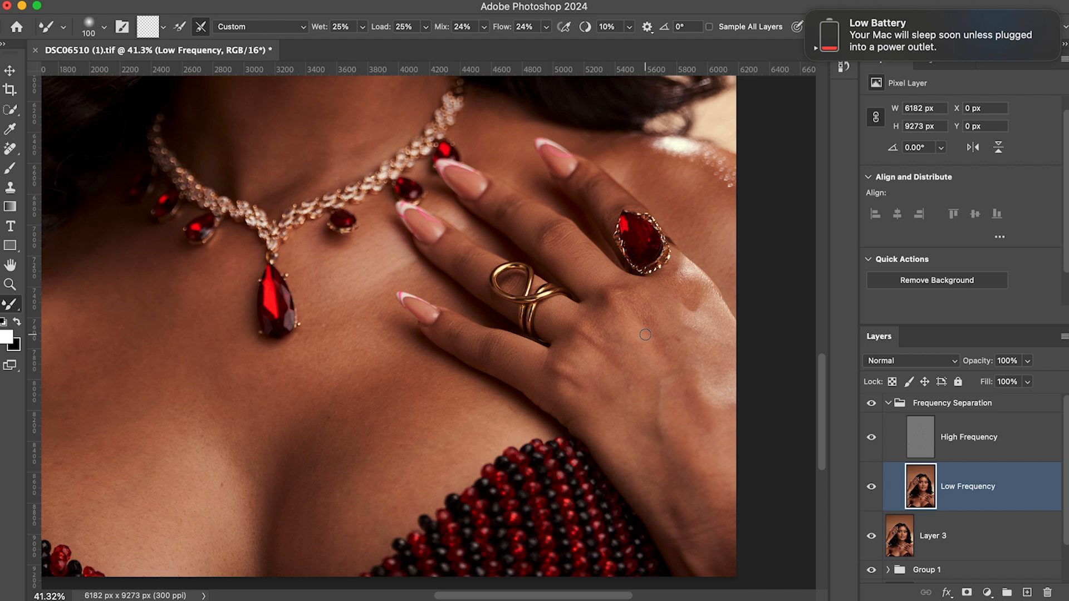
key("super+s")
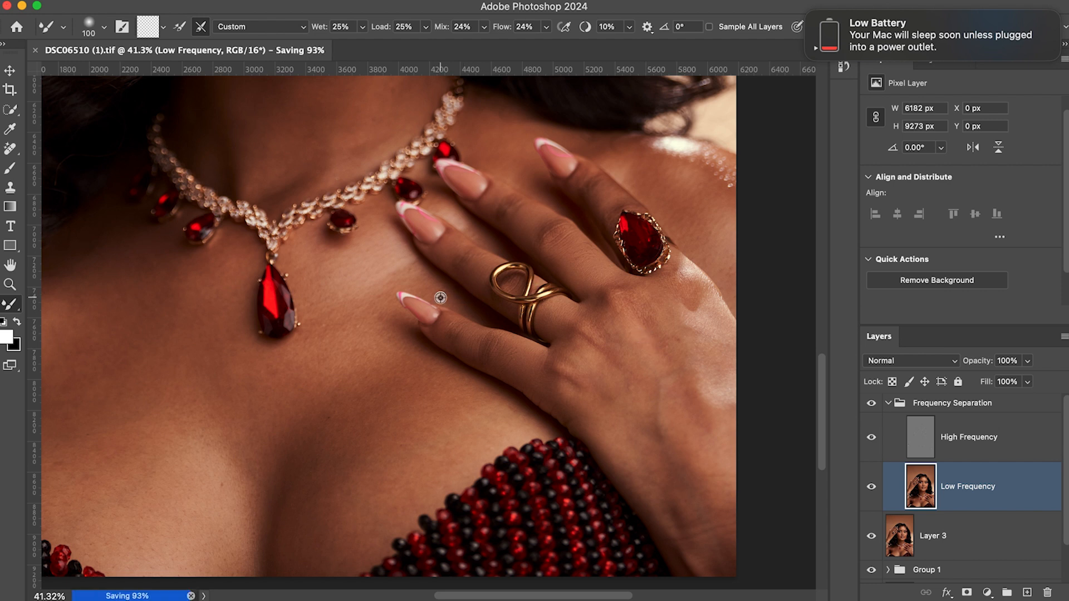
Compare the hand's skin before and after smoothing by toggling the Frequency Separation group's visibility
scroll(440, 298, "down", 5)
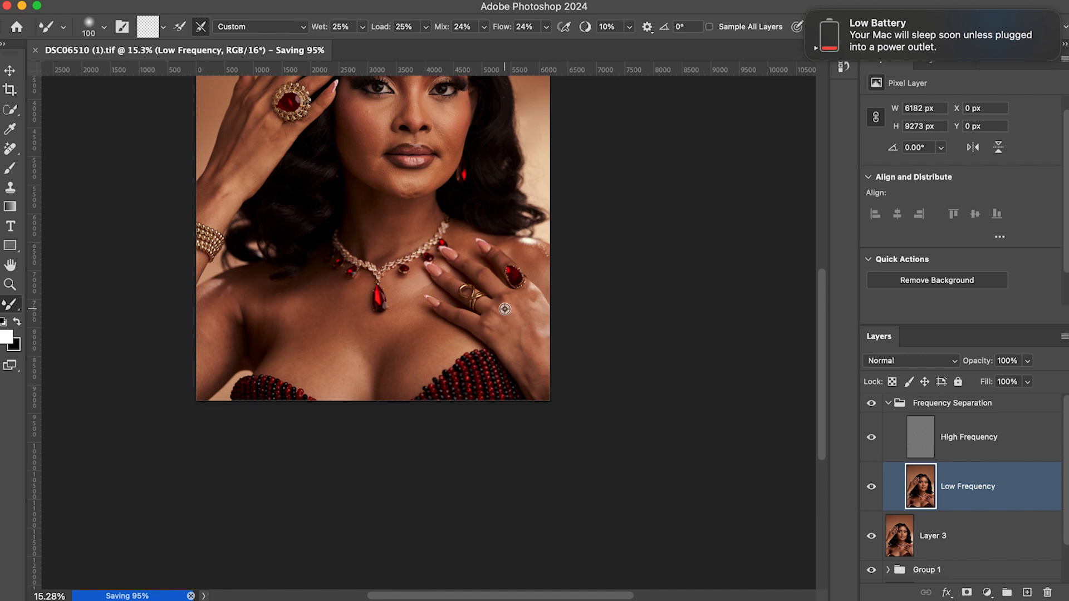
scroll(504, 309, "up", 5)
scroll(488, 299, "up", 2)
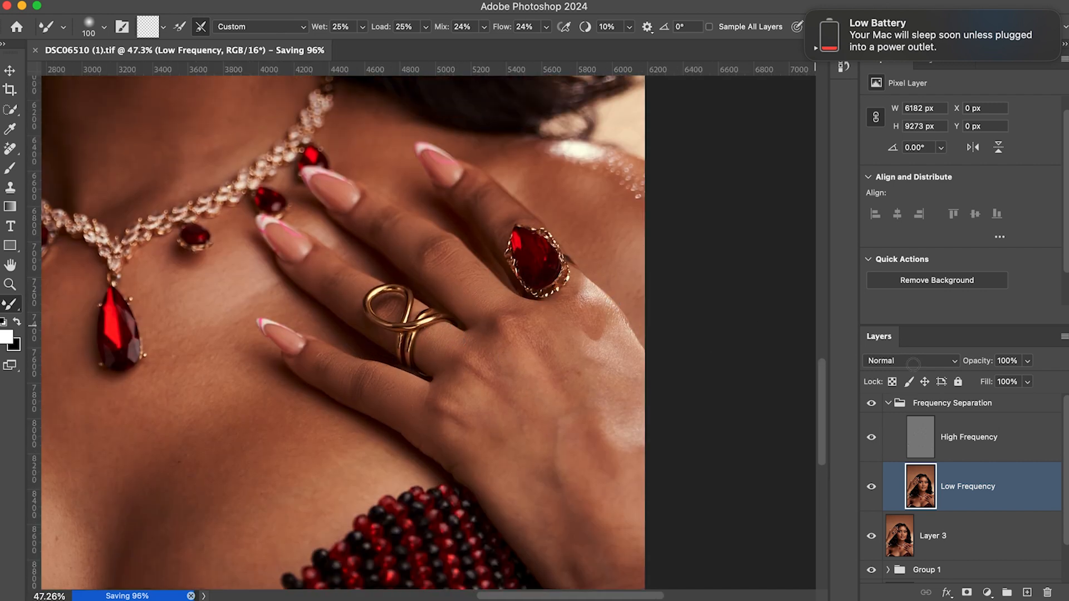
left_click(872, 404)
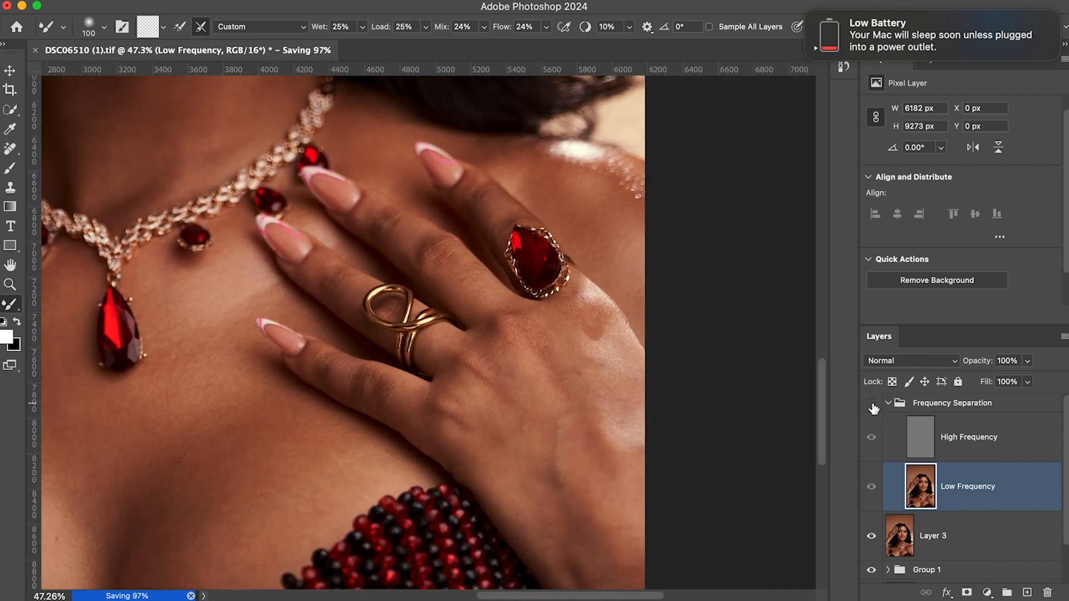
left_click(872, 404)
left_click(872, 404)
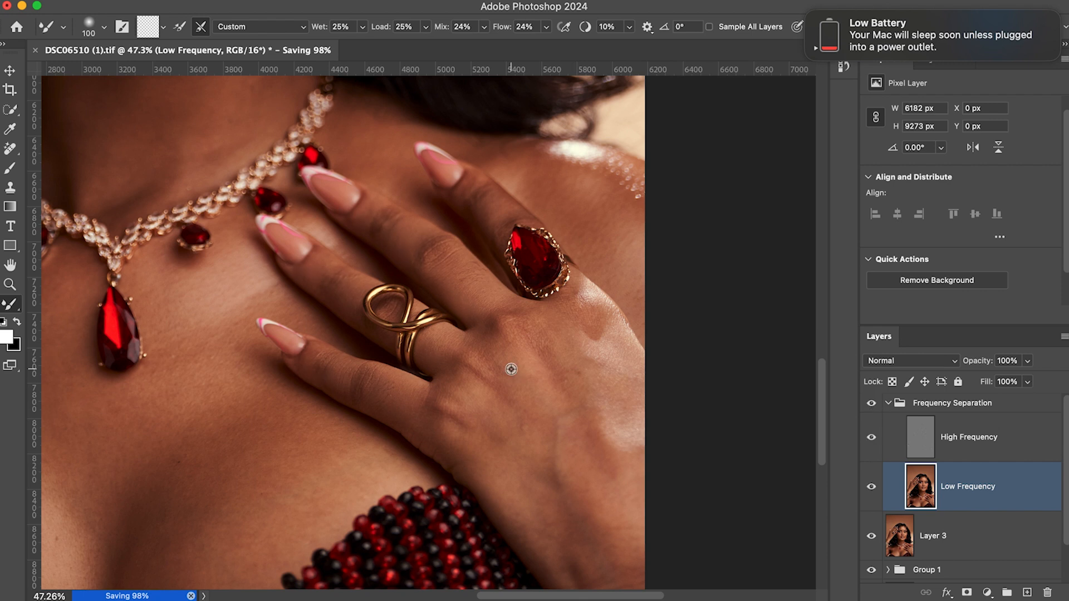
Smooth the lower back of the hand toward the wrist with the Mixer Brush at about 250 to 400 px
scroll(511, 369, "down", 2)
scroll(511, 369, "down", 12)
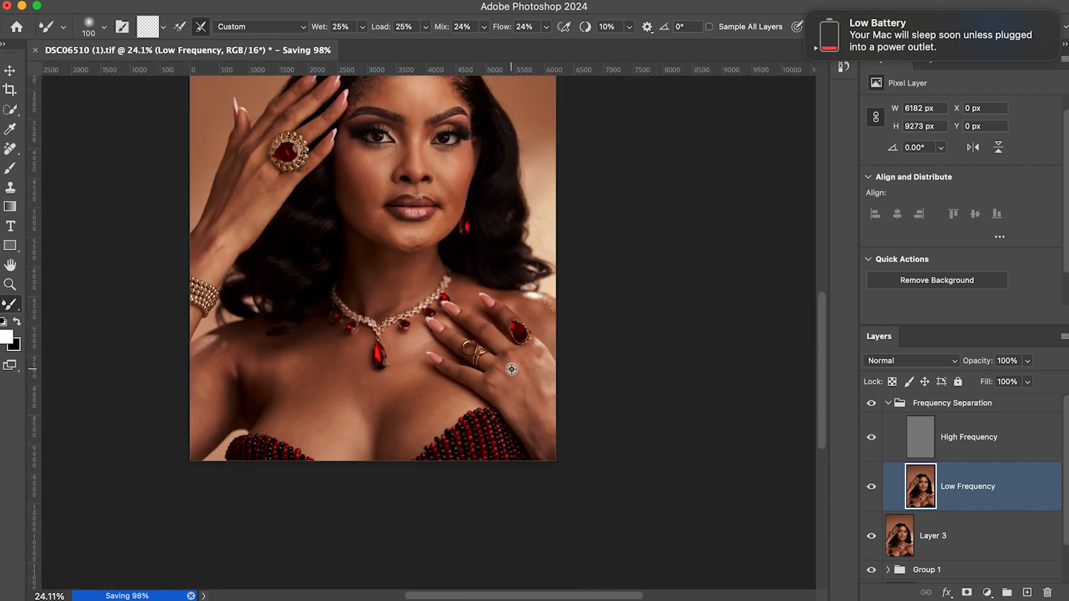
scroll(511, 369, "down", 2)
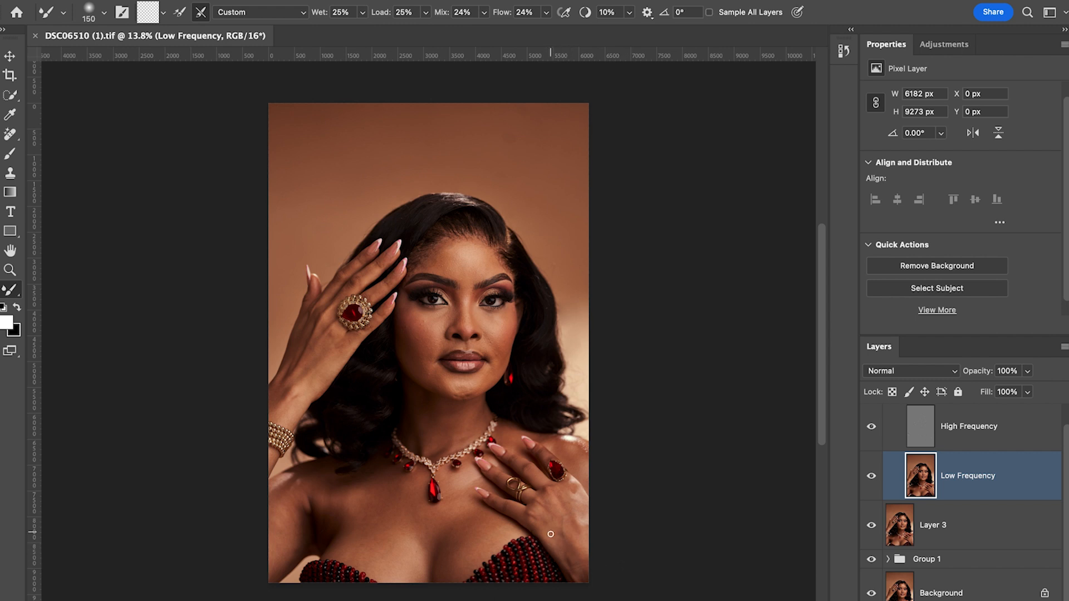
key("bracketright")
key("bracketright")
left_click_drag(545, 525, 550, 529)
key("bracketright")
key("bracketleft")
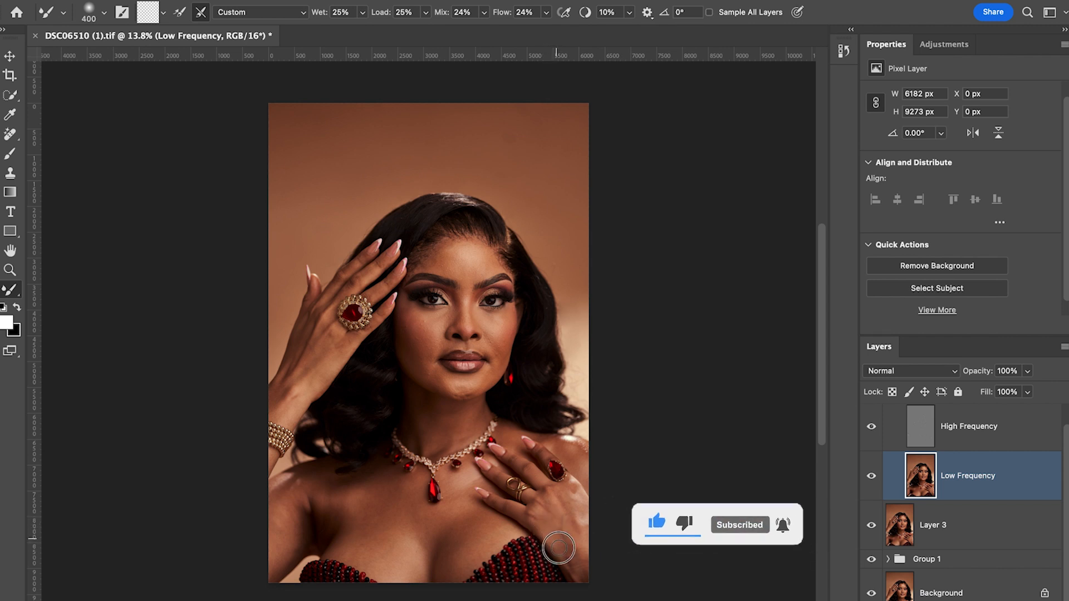
key("bracketright")
key("bracketright")
key("bracketleft")
key("bracketleft")
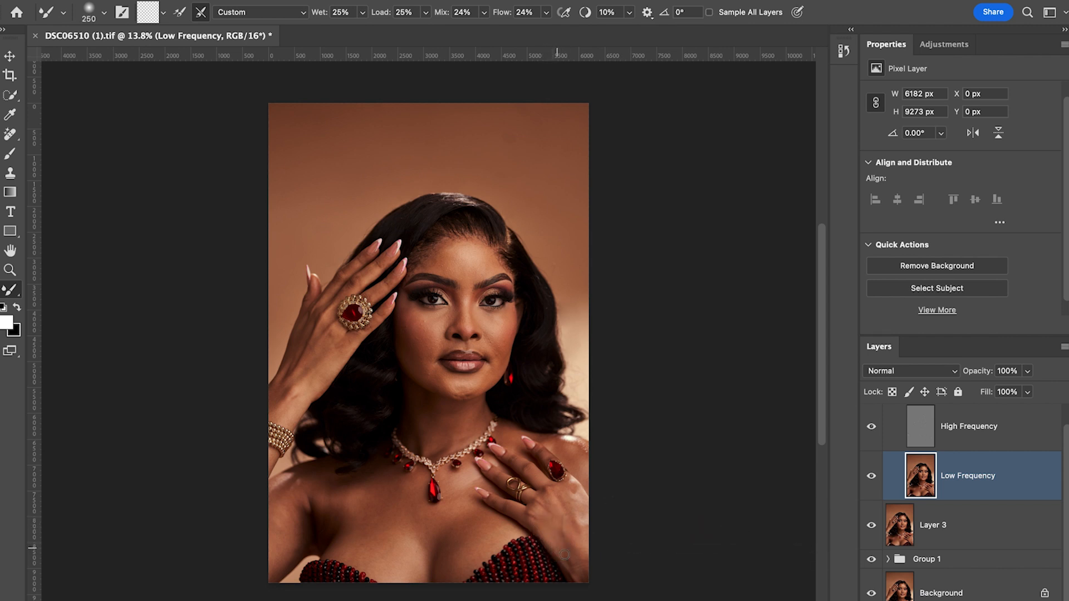
Even out the skin tones on the back of the hand below the red-stone ring with the Mixer Brush at about 250 to 400 px
key("bracketright")
key("bracketright")
key("bracketleft")
key("bracketleft")
key("bracketright")
key("bracketright")
key("bracketleft")
key("bracketleft")
key("bracketright")
key("bracketright")
key("bracketleft")
key("bracketleft")
key("bracketright")
key("bracketright")
left_click_drag(559, 495, 570, 511)
Blend the outer edge of the hand and wrist by the image border with the Mixer Brush at about 300 to 500 px
key("bracketleft")
key("bracketleft")
key("bracketright")
left_click_drag(576, 528, 575, 525)
key("bracketright")
key("bracketright")
scroll(576, 525, "up", 2)
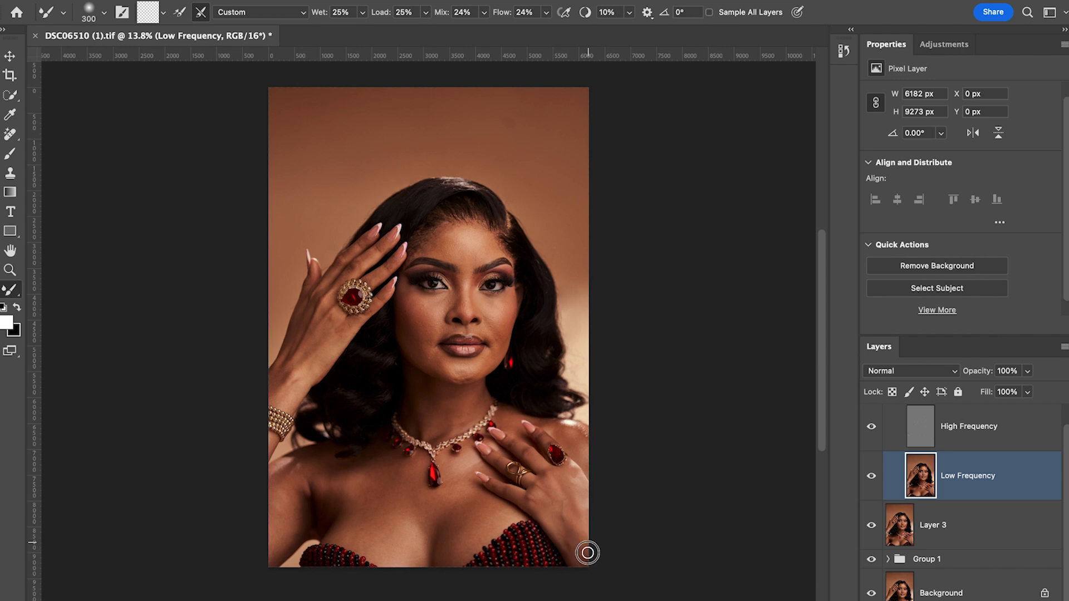
scroll(589, 543, "up", 1)
key("bracketright")
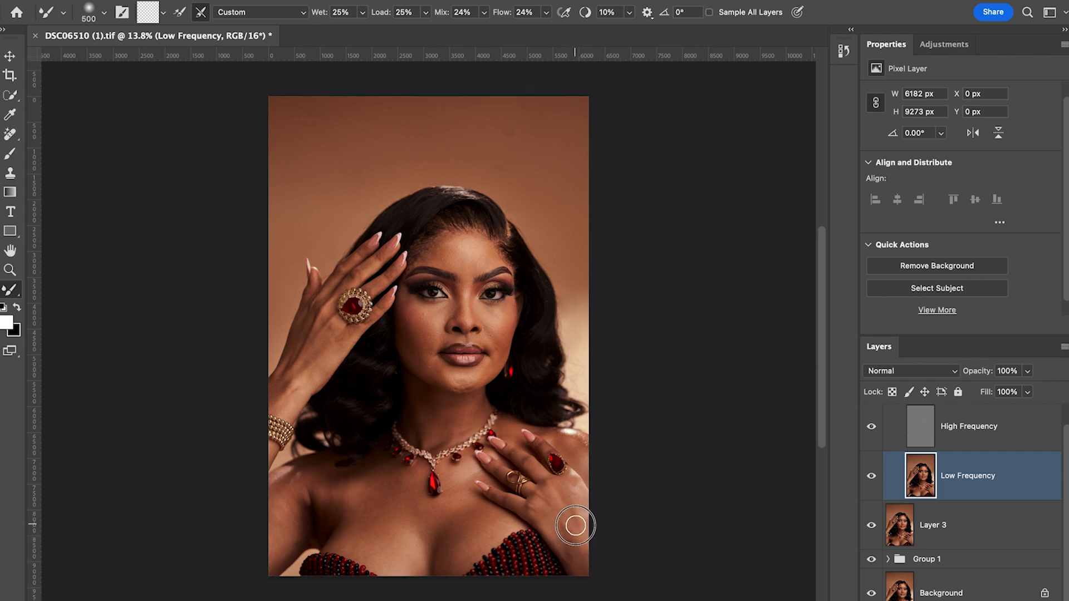
key("bracketright")
scroll(581, 510, "up", 1)
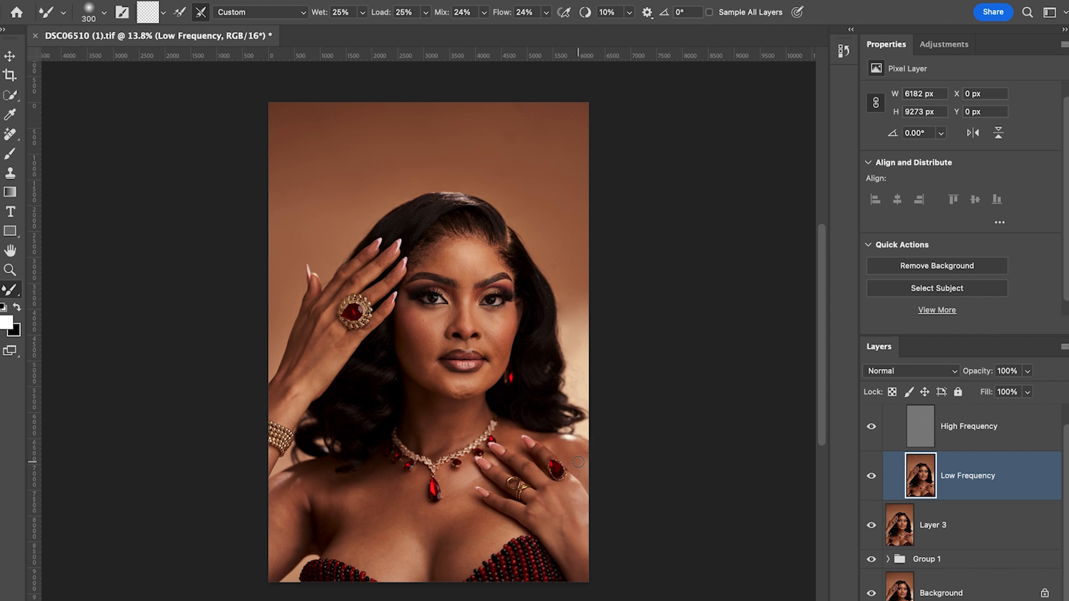
Smooth the chest skin between the cleavage and the hand, above the beaded neckline, with the Mixer Brush at about 600 to 700 px
key("bracketright")
key("bracketright")
key("bracketright")
left_click_drag(484, 526, 488, 526)
key("bracketleft")
key("bracketleft")
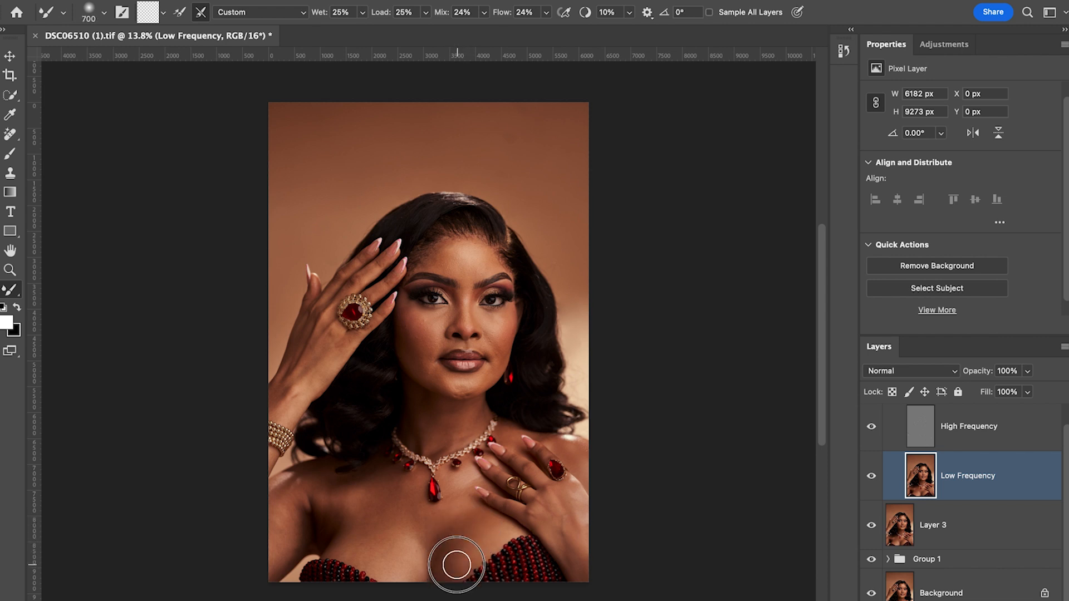
key("bracketright")
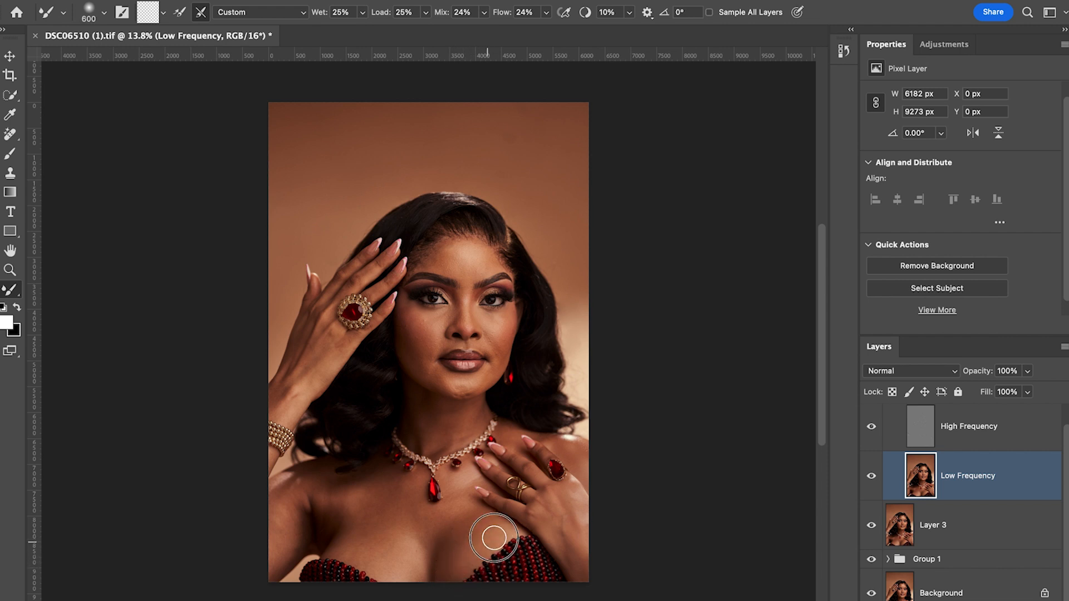
key("bracketleft")
key("bracketleft")
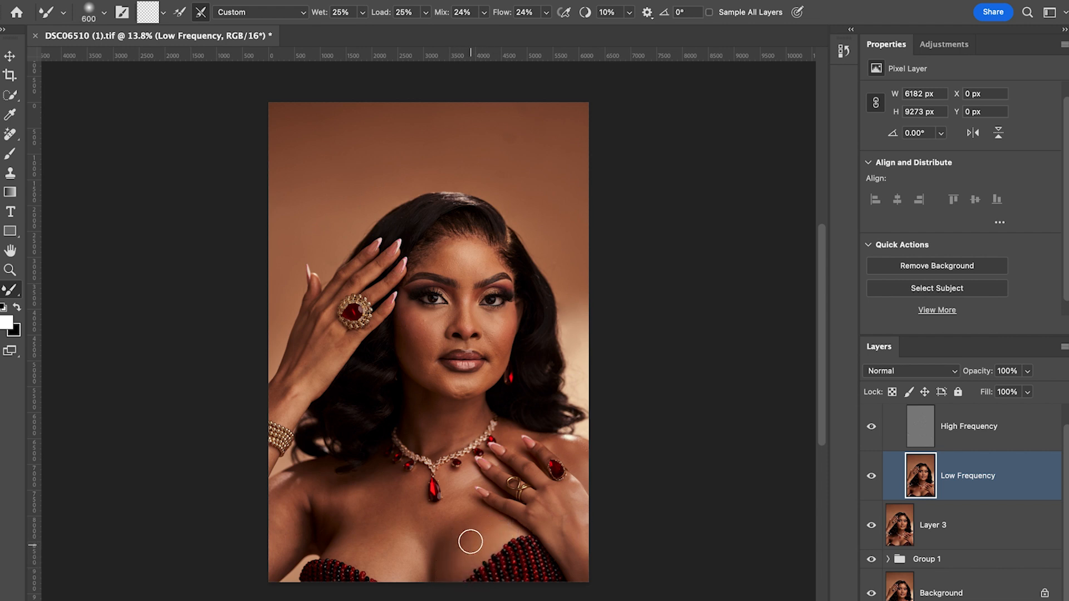
Smooth the breast skin above the beaded cup on the side away from the hand with the Mixer Brush at about 700 px
key("bracketright")
mouse_move(412, 546)
left_mouse_down()
mouse_move(420, 537)
mouse_move(408, 548)
mouse_move(424, 552)
mouse_move(404, 584)
mouse_move(393, 548)
mouse_move(381, 558)
left_mouse_up()
key("]")
key("]")
left_click_drag(376, 551, 359, 557)
left_click_drag(356, 550, 354, 551)
key("[")
left_click_drag(353, 553, 329, 554)
key("[")
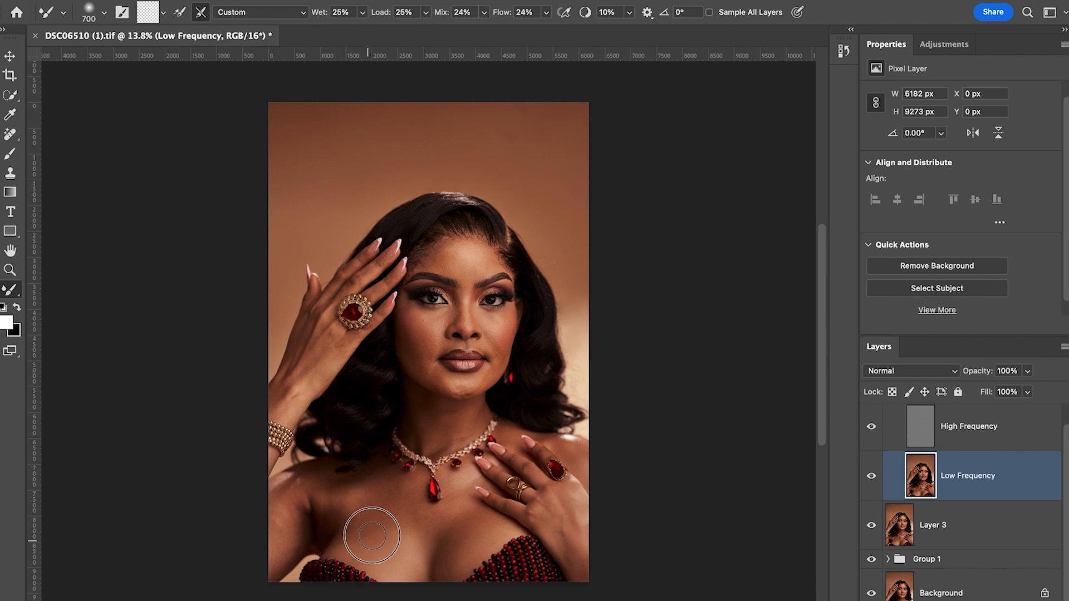
Set the Mixer Brush Wet to 20% and smooth the upper chest near the armpit at about 400 px
left_click(363, 13)
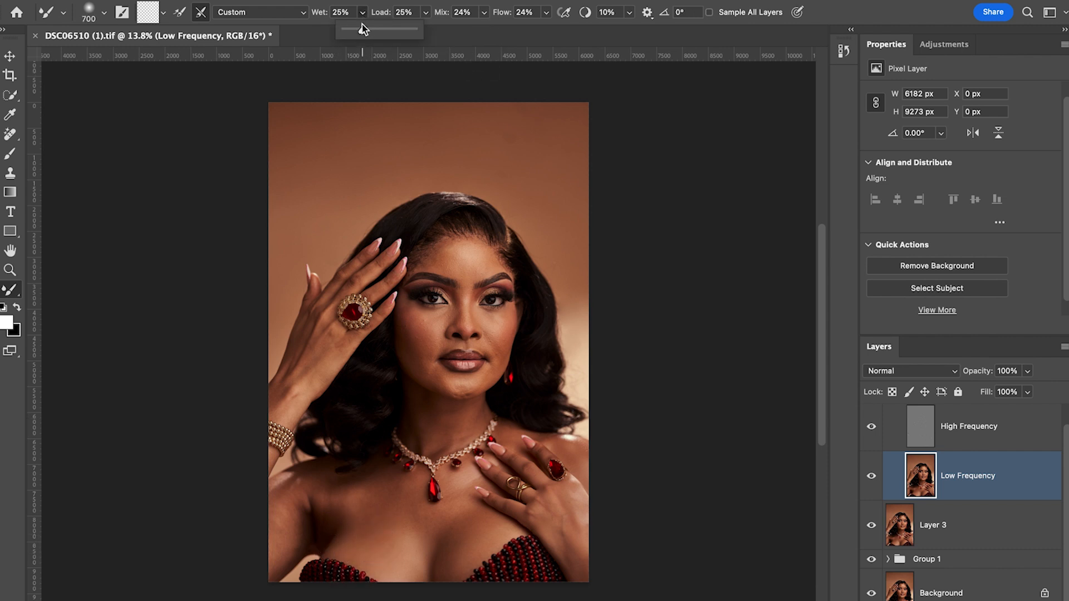
left_click_drag(361, 32, 360, 34)
key("bracketleft")
scroll(357, 493, "down", 1)
mouse_move(348, 481)
left_mouse_down()
mouse_move(330, 476)
mouse_move(353, 492)
mouse_move(334, 487)
left_mouse_up()
key("bracketleft")
key("bracketright")
key("bracketleft")
key("bracketleft")
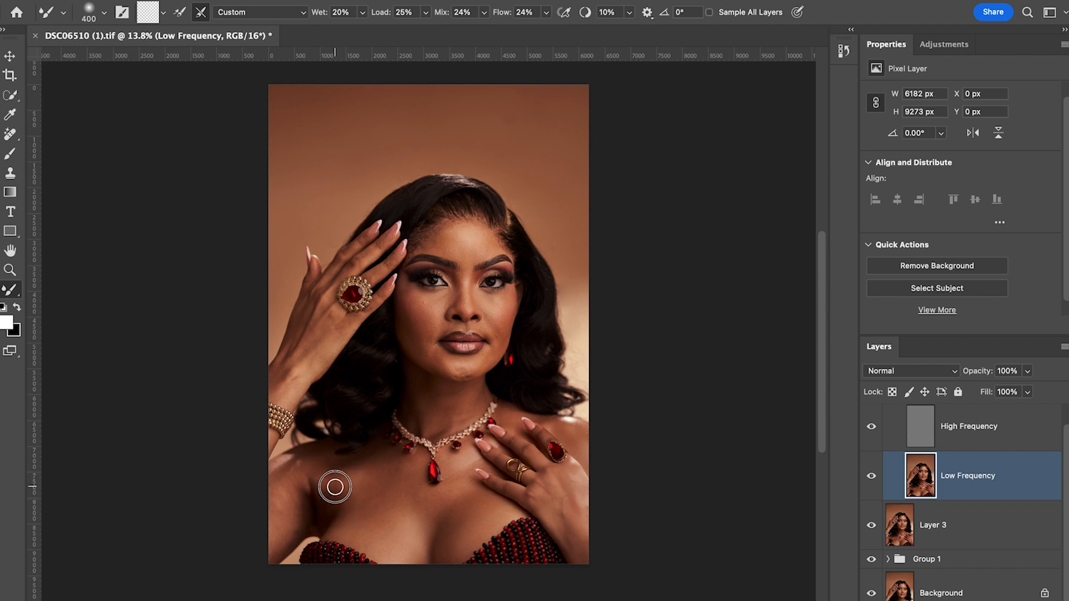
Blend the upper chest between the shoulder and the pendant with the Mixer Brush at about 600 px and larger
key("bracketright")
key("bracketright")
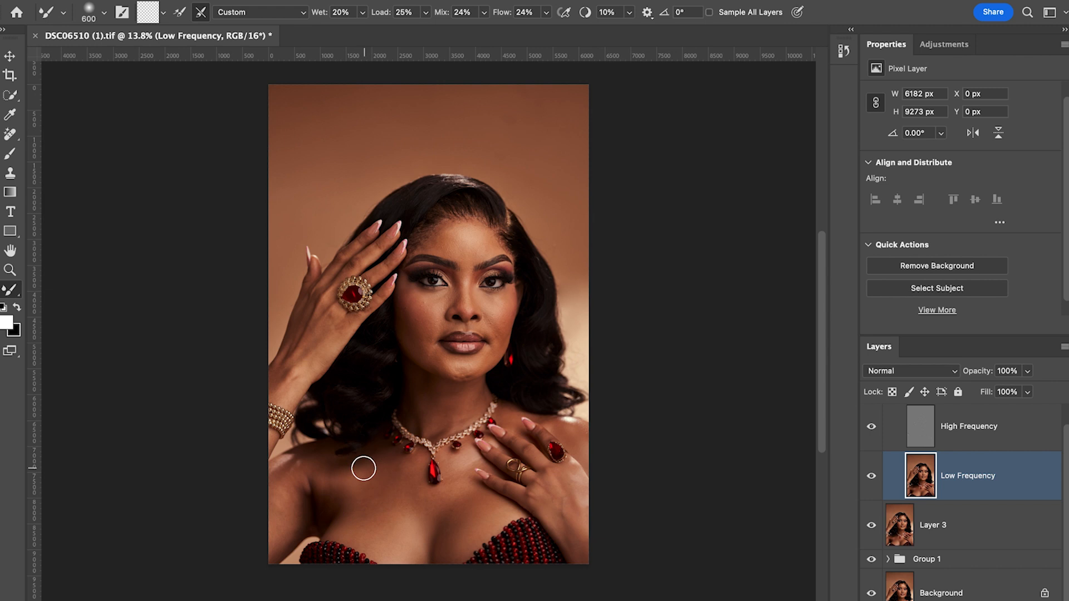
key("bracketright")
key("bracketright")
left_click_drag(399, 469, 391, 467)
key("bracketright")
mouse_move(394, 504)
left_mouse_down()
mouse_move(382, 509)
mouse_move(389, 518)
mouse_move(392, 486)
mouse_move(369, 515)
mouse_move(375, 489)
mouse_move(366, 494)
left_mouse_up()
key("bracketright")
key("bracketleft")
key("bracketleft")
scroll(373, 496, "up", 1)
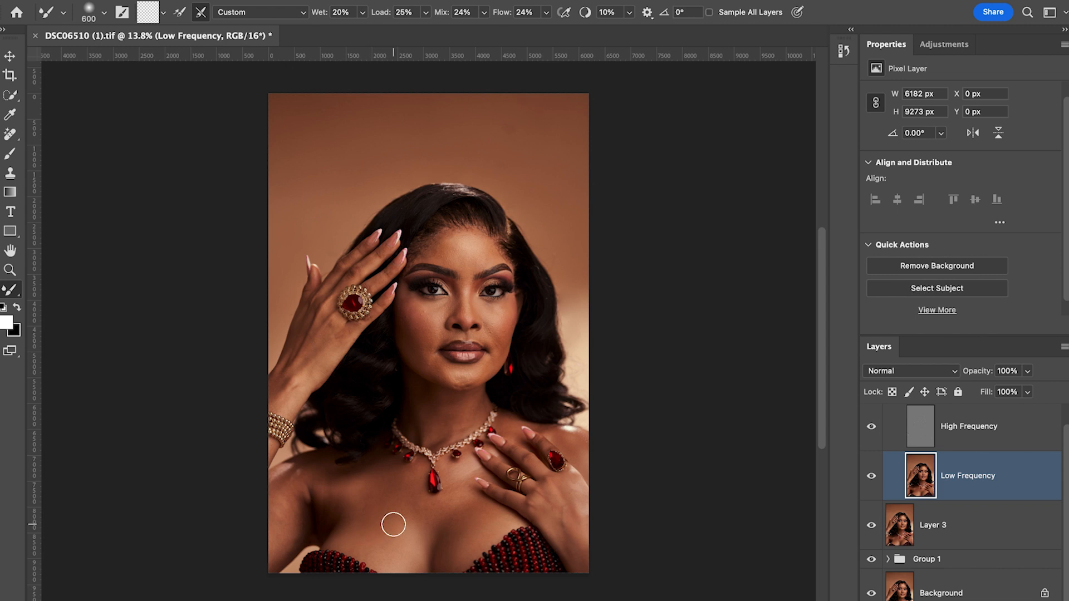
Even out the center of the chest below and beside the red pendant with the Mixer Brush at about 500 to 700 px
scroll(394, 524, "down", 5)
scroll(429, 432, "up", 3)
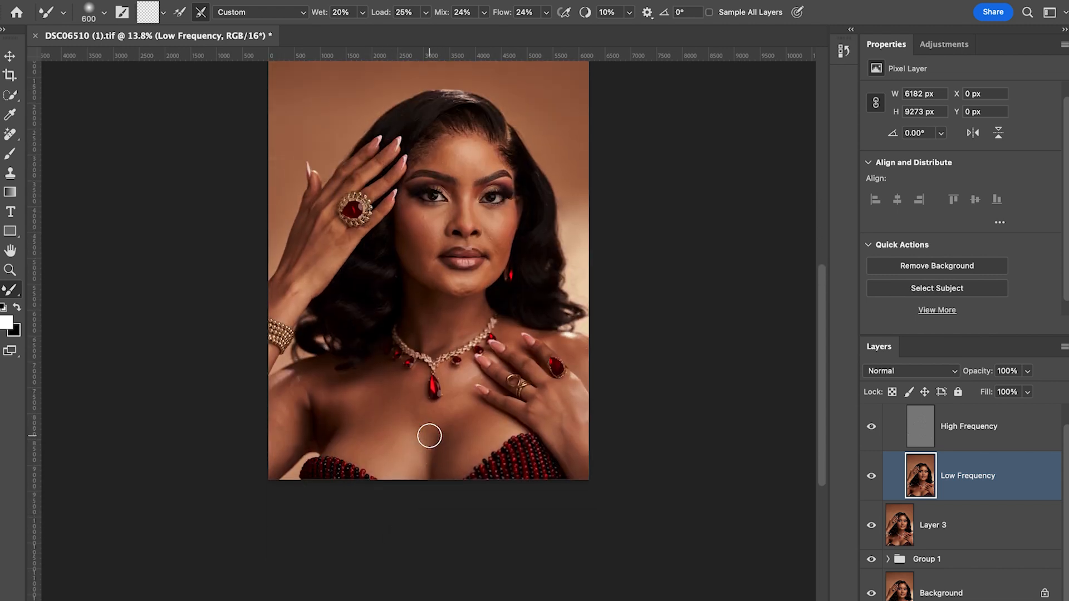
key("bracketright")
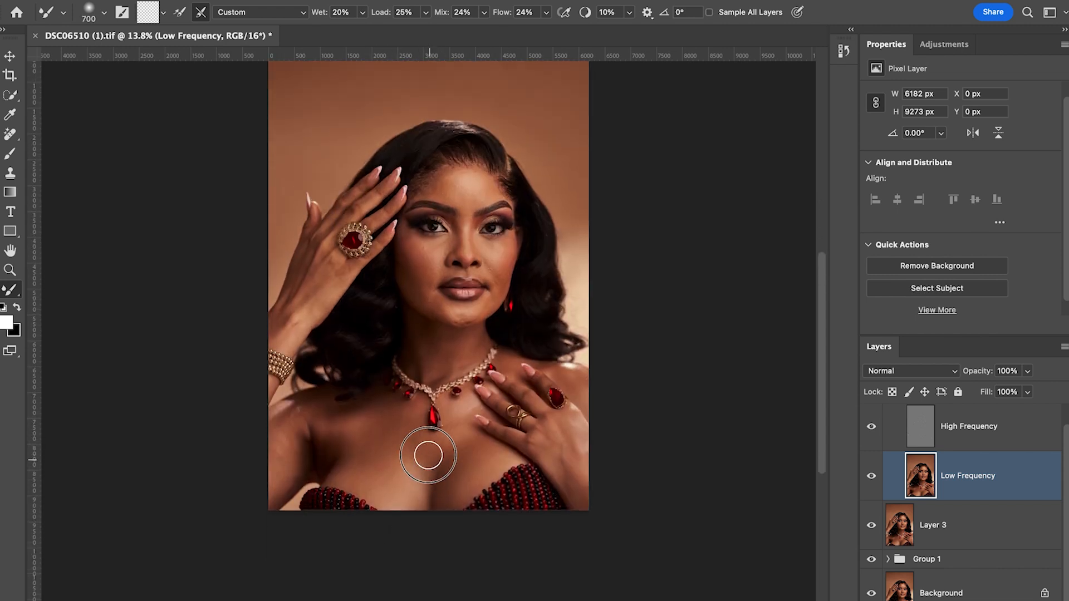
key("bracketleft")
key("bracketleft")
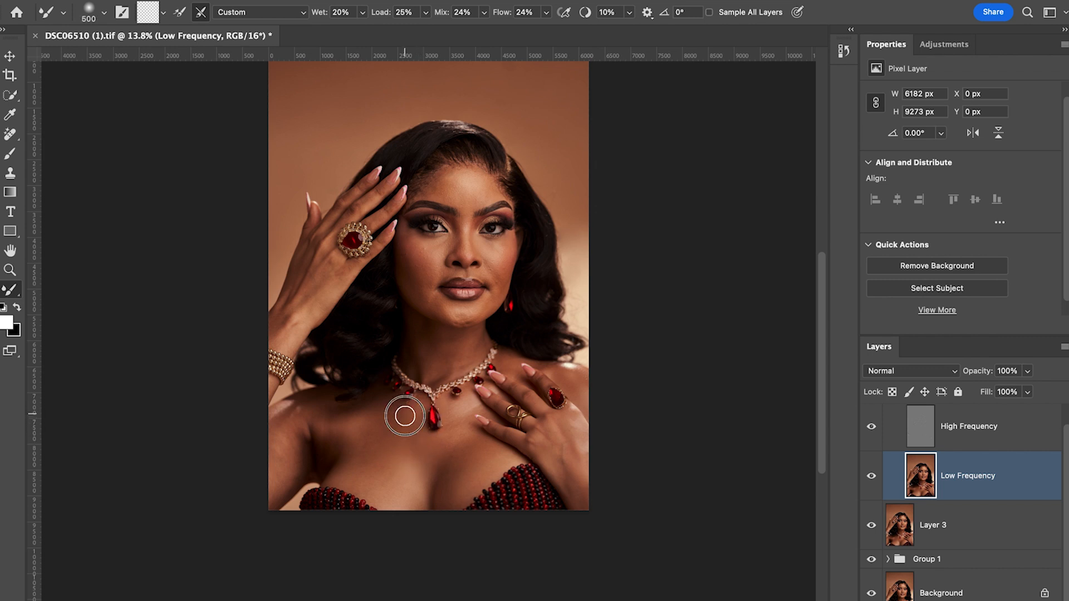
key("bracketright")
key("bracketright")
key("bracketright")
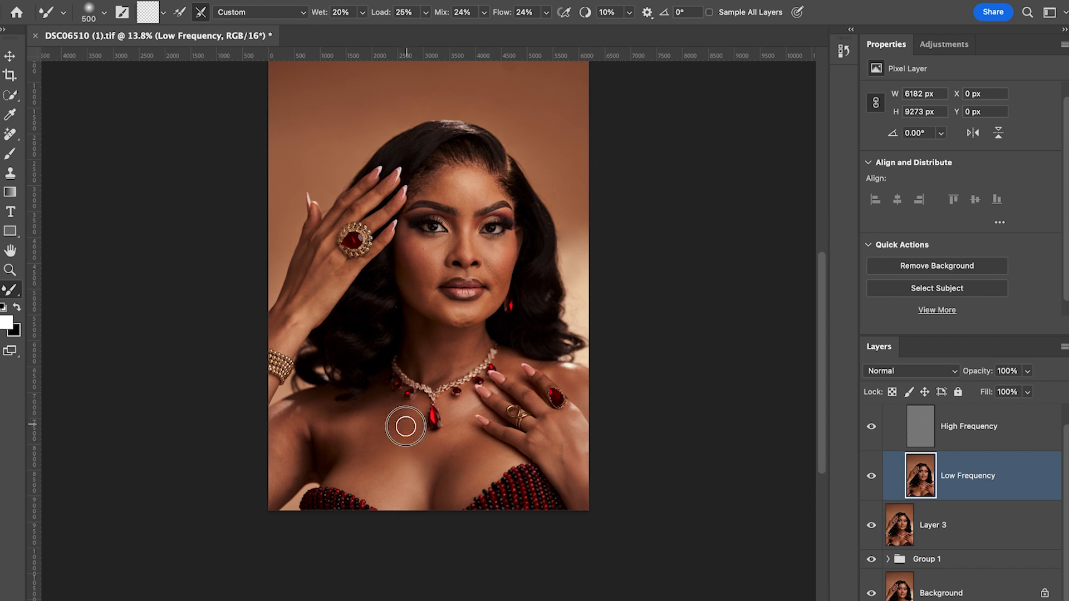
key("bracketleft")
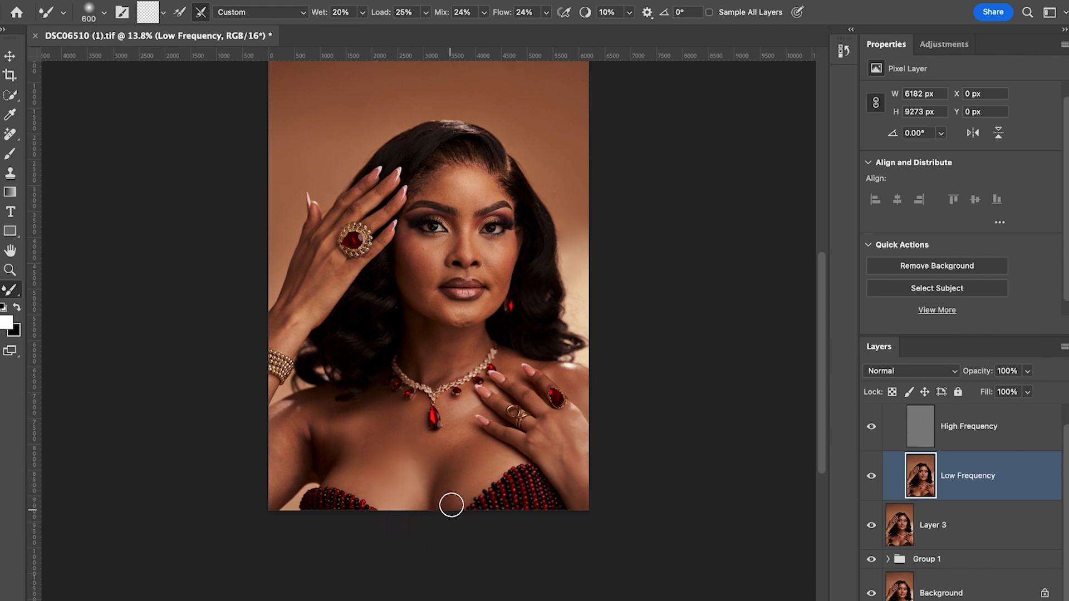
Smooth the chest skin between the pendant and the little finger and just below that finger with a smaller Mixer Brush
scroll(451, 505, "down", 3)
scroll(420, 411, "down", 1)
scroll(421, 409, "up", 5)
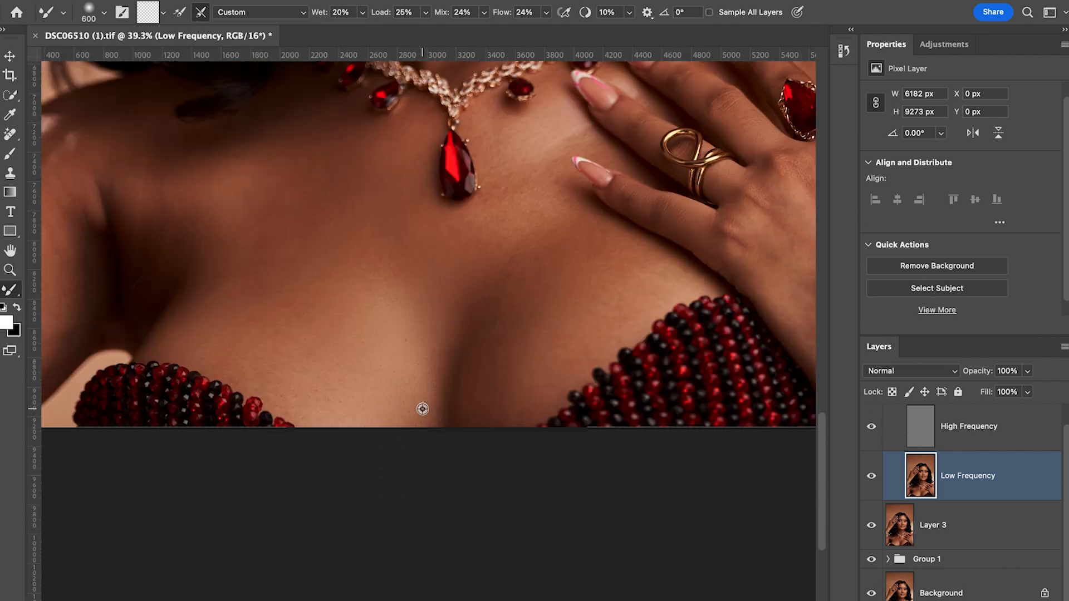
scroll(437, 455, "down", 3)
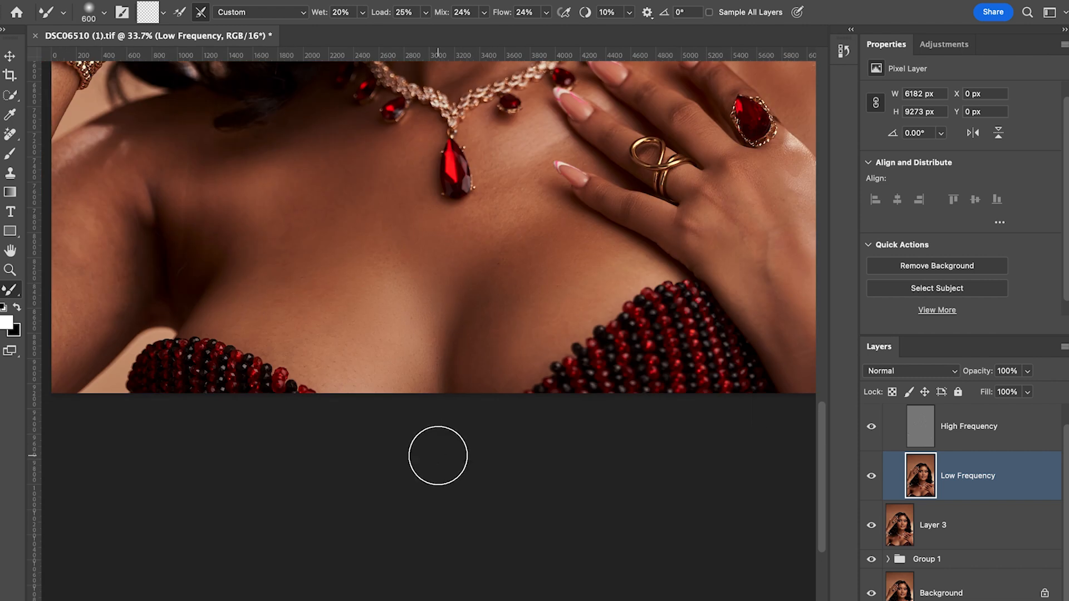
scroll(439, 455, "up", 3)
scroll(504, 493, "down", 3)
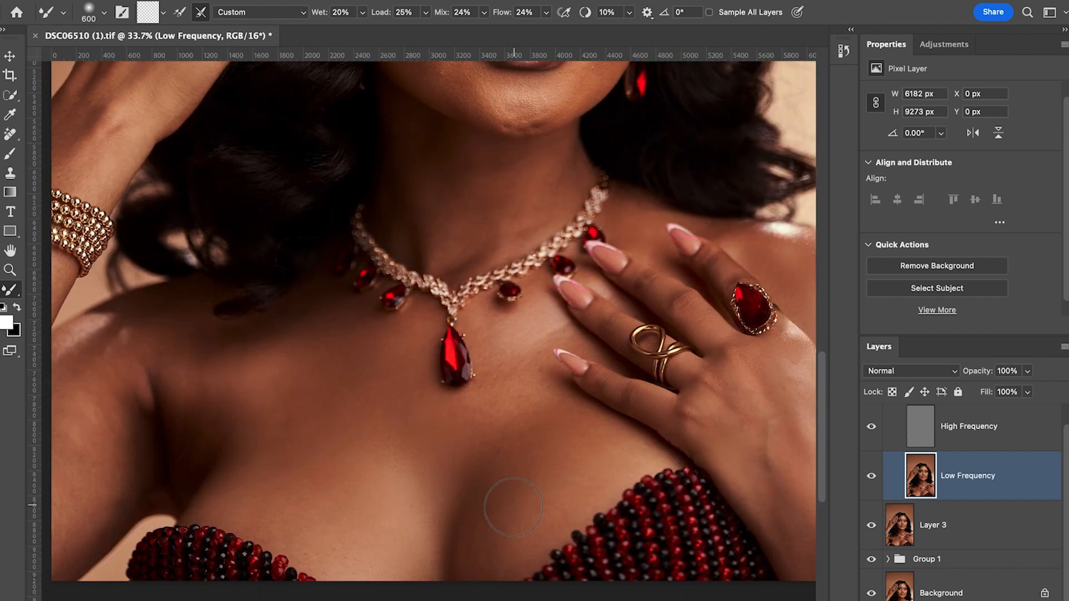
key("bracketleft")
key("bracketleft")
key("bracketleft")
key("bracketleft")
mouse_move(533, 389)
left_mouse_down()
mouse_move(507, 399)
mouse_move(509, 385)
mouse_move(494, 382)
mouse_move(463, 407)
mouse_move(479, 408)
mouse_move(475, 457)
mouse_move(505, 439)
left_mouse_up()
key("bracketleft")
key("bracketright")
key("bracketright")
left_click_drag(573, 425, 563, 408)
Soften the tones between the pendant and the little fingertip with the Mixer Brush at about 250 to 400 px
key("bracketleft")
key("bracketleft")
mouse_move(513, 358)
left_mouse_down()
mouse_move(497, 317)
mouse_move(505, 367)
mouse_move(490, 362)
mouse_move(486, 352)
mouse_move(525, 349)
mouse_move(509, 337)
mouse_move(534, 313)
mouse_move(574, 343)
left_mouse_up()
key("bracketleft")
key("bracketright")
key("bracketleft")
key("bracketleft")
key("bracketleft")
key("bracketleft")
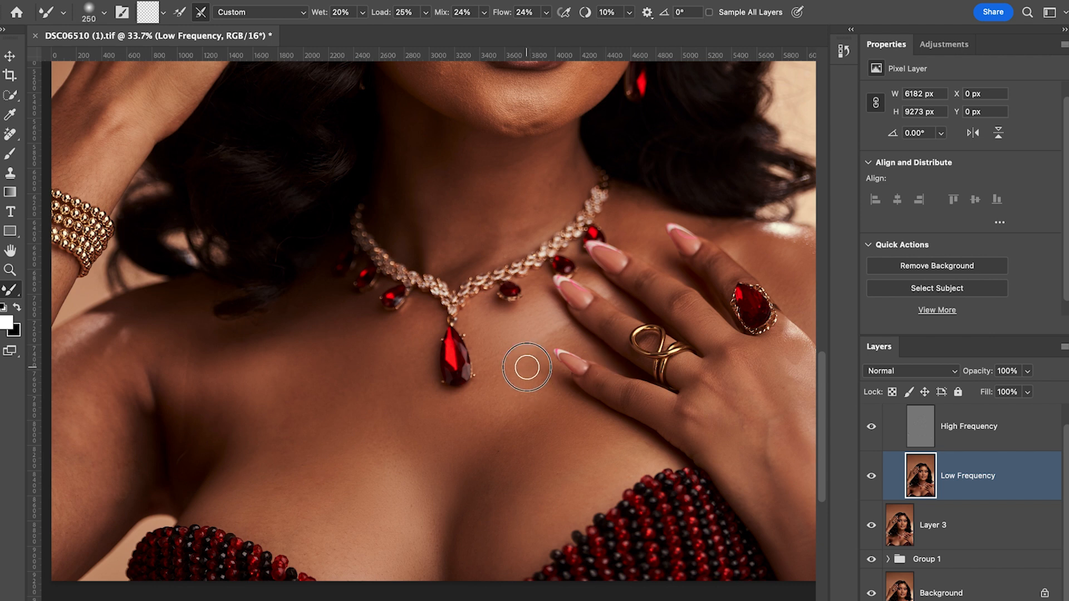
key("bracketright")
key("bracketright")
key("bracketright")
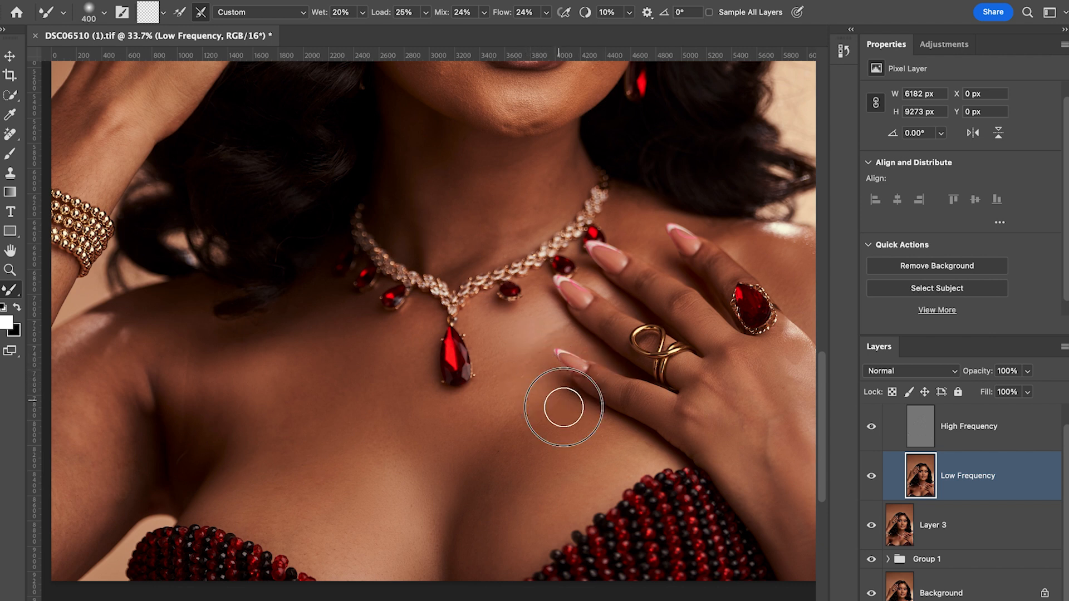
Blend the chest skin below the hand and along the beaded bodice on the Low Frequency layer, using Mixer Brush sizes from 250 to 600
key("bracketleft")
key("bracketleft")
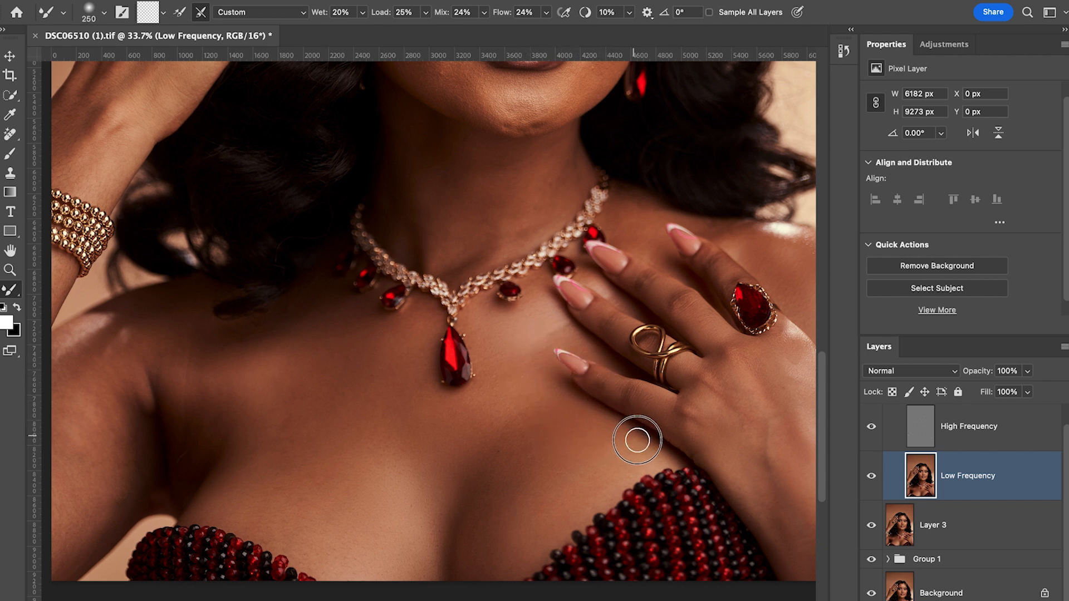
key("bracketright")
key("bracketright")
key("bracketright")
key("bracketleft")
key("bracketleft")
key("bracketright")
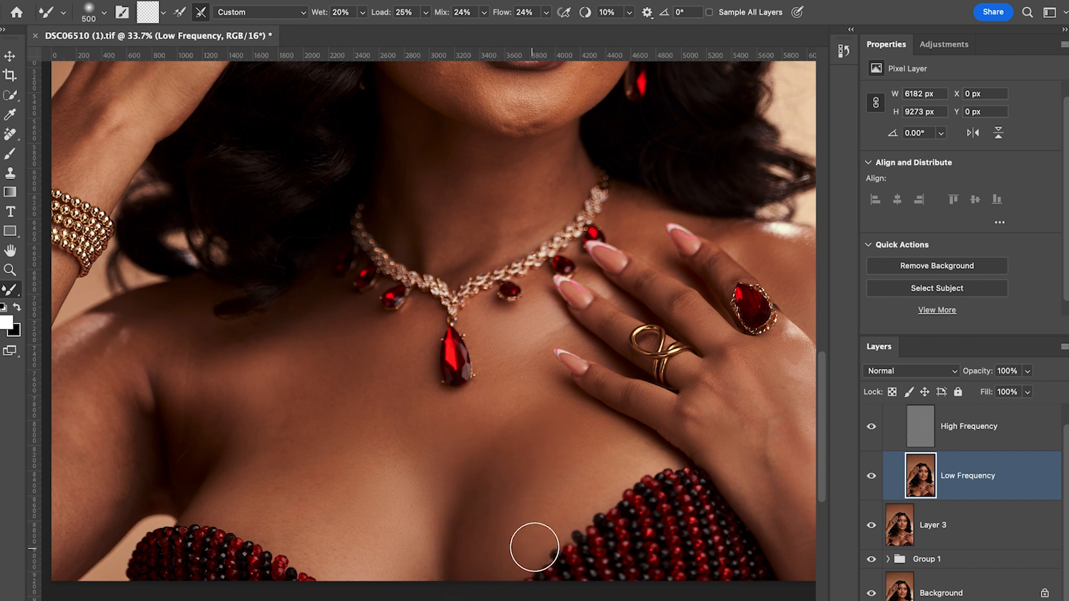
key("bracketright")
key("bracketright")
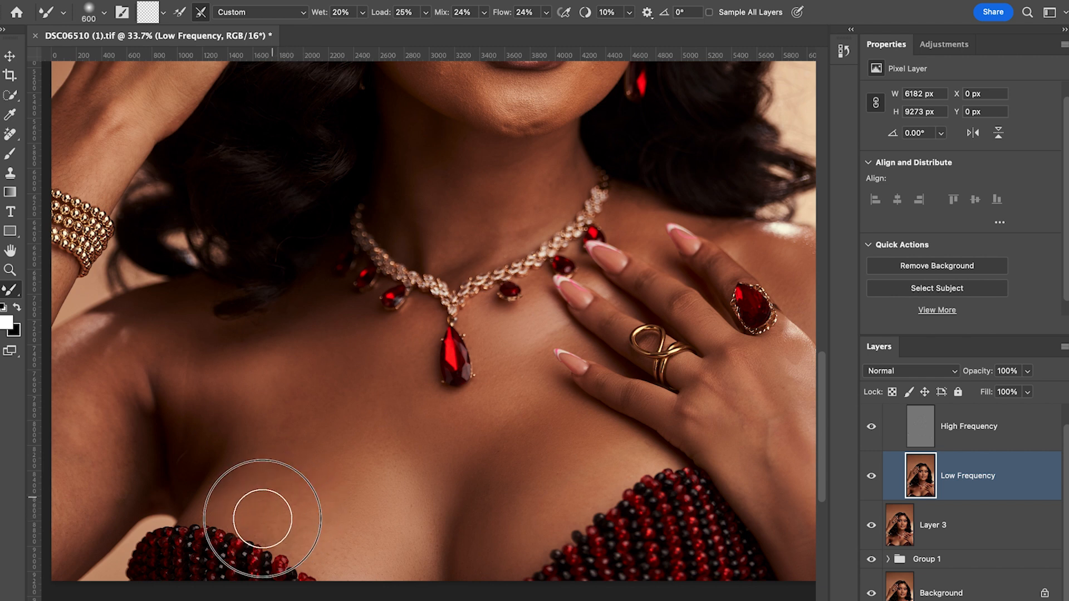
Smooth the tones of the upper arm on the image's left side with Mixer Brush strokes around size 300 to 400
key("bracketleft")
key("bracketleft")
key("bracketleft")
key("bracketleft")
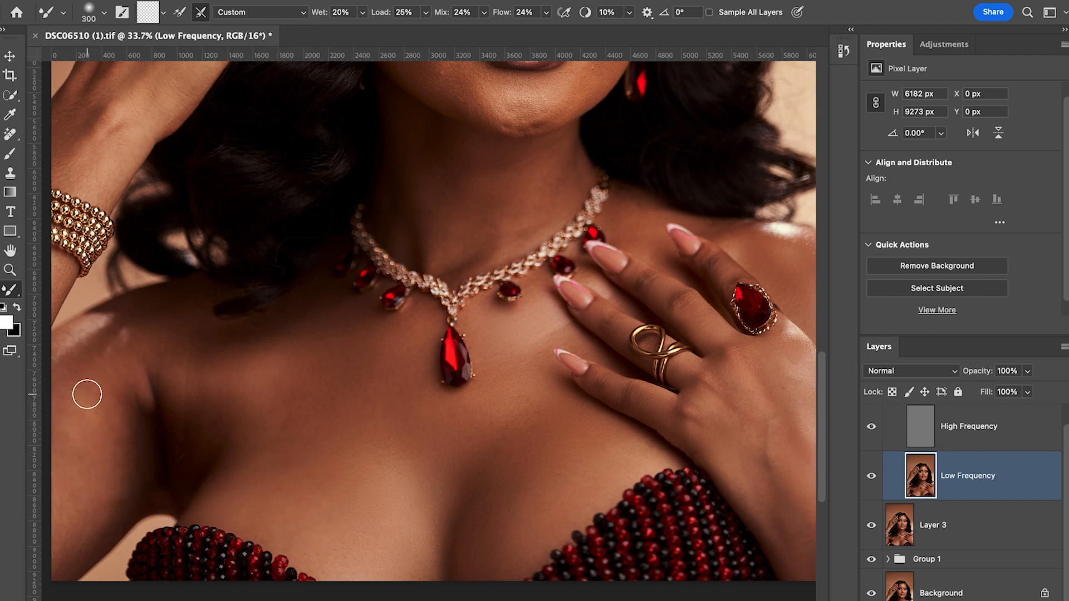
key("bracketright")
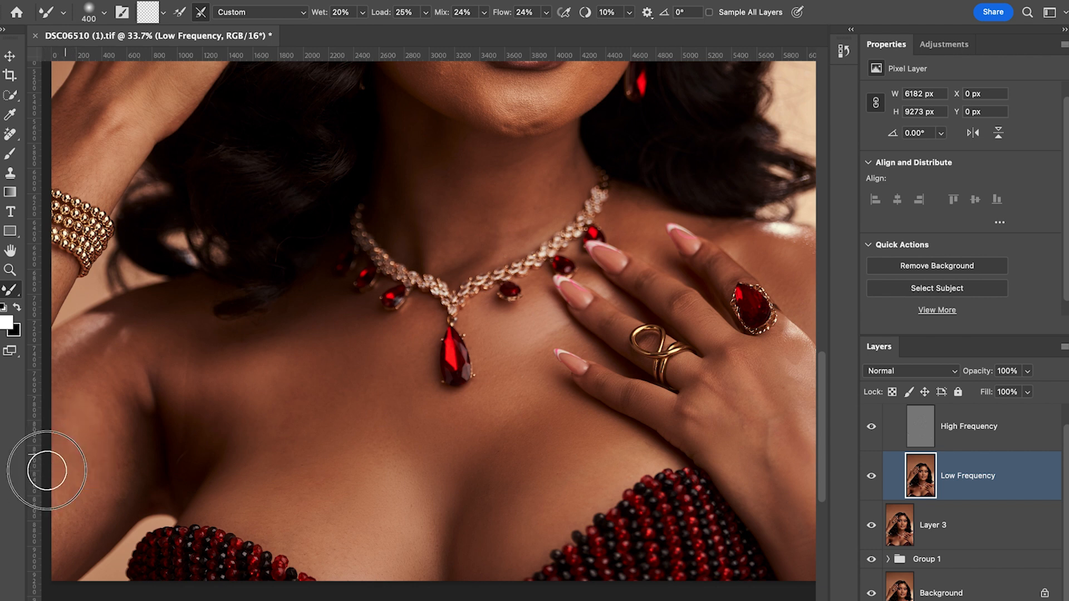
mouse_move(106, 431)
left_mouse_down()
mouse_move(85, 487)
mouse_move(69, 512)
mouse_move(88, 477)
mouse_move(44, 566)
left_mouse_up()
mouse_move(67, 516)
left_mouse_down()
mouse_move(58, 535)
mouse_move(52, 511)
mouse_move(78, 530)
mouse_move(52, 549)
left_mouse_up()
mouse_move(118, 496)
left_mouse_down()
mouse_move(98, 520)
mouse_move(117, 494)
mouse_move(132, 411)
mouse_move(136, 451)
mouse_move(134, 439)
mouse_move(89, 523)
mouse_move(40, 554)
left_mouse_up()
key("bracketleft")
key("bracketleft")
scroll(132, 468, "down", 1)
key("bracketright")
key("bracketright")
scroll(82, 388, "up", 1)
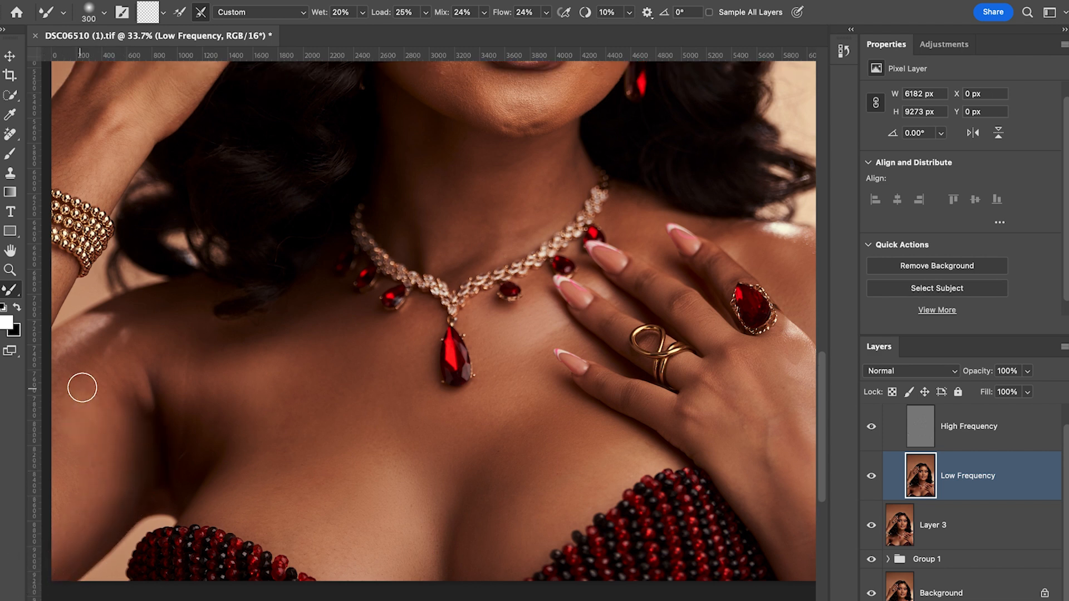
Blend the outer shoulder highlight on the image's left side upward from the arm, adjusting the Mixer Brush to about size 400
key("bracketright")
mouse_move(83, 402)
left_mouse_down()
mouse_move(67, 413)
mouse_move(62, 365)
mouse_move(90, 335)
mouse_move(76, 346)
left_mouse_up()
key("bracketright")
key("bracketright")
key("bracketleft")
key("bracketleft")
key("bracketleft")
key("bracketleft")
key("bracketleft")
key("bracketright")
key("bracketright")
key("bracketright")
key("bracketright")
key("bracketright")
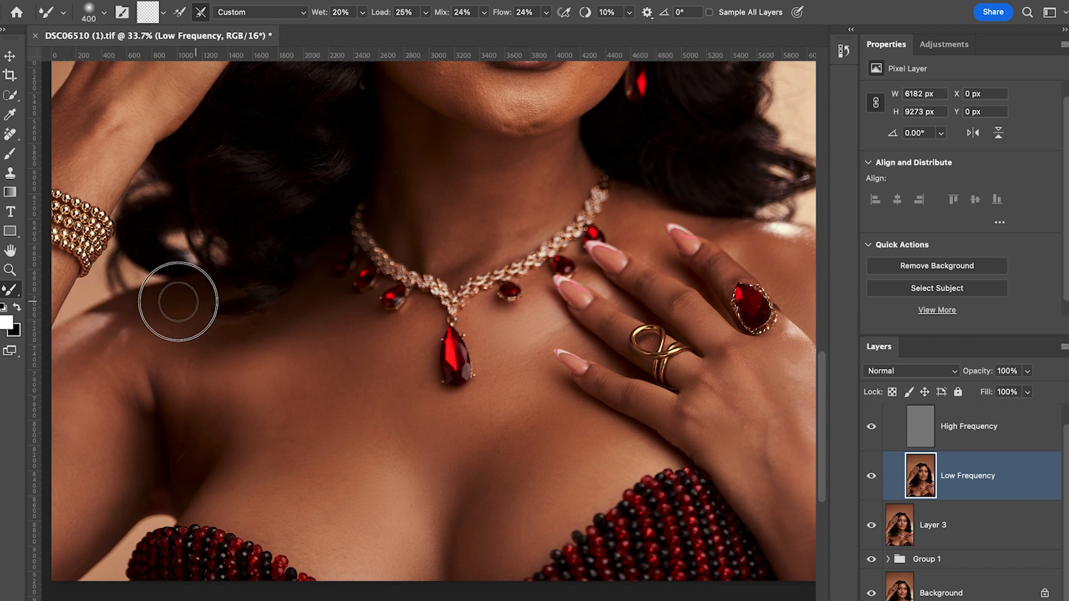
Even out the top of the left-side shoulder and its transition into the arm with Mixer Brush sizes around 400 to 500
left_click_drag(161, 306, 137, 303)
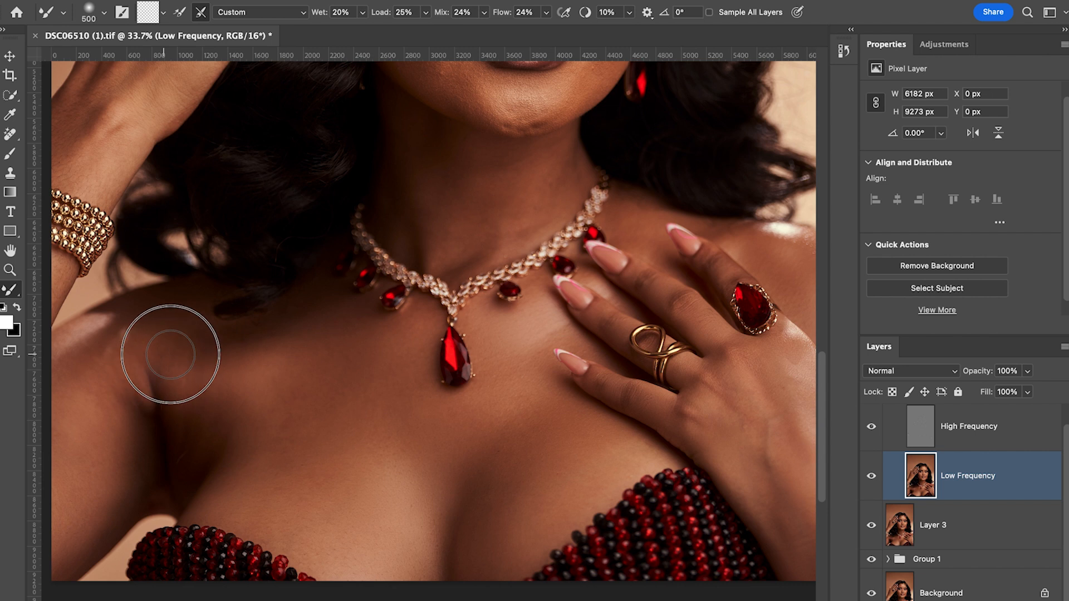
key("bracketleft")
key("bracketleft")
key("bracketleft")
key("bracketleft")
mouse_move(133, 332)
left_mouse_down()
mouse_move(83, 348)
mouse_move(95, 332)
mouse_move(66, 357)
left_mouse_up()
key("bracketright")
key("bracketright")
key("bracketright")
key("bracketright")
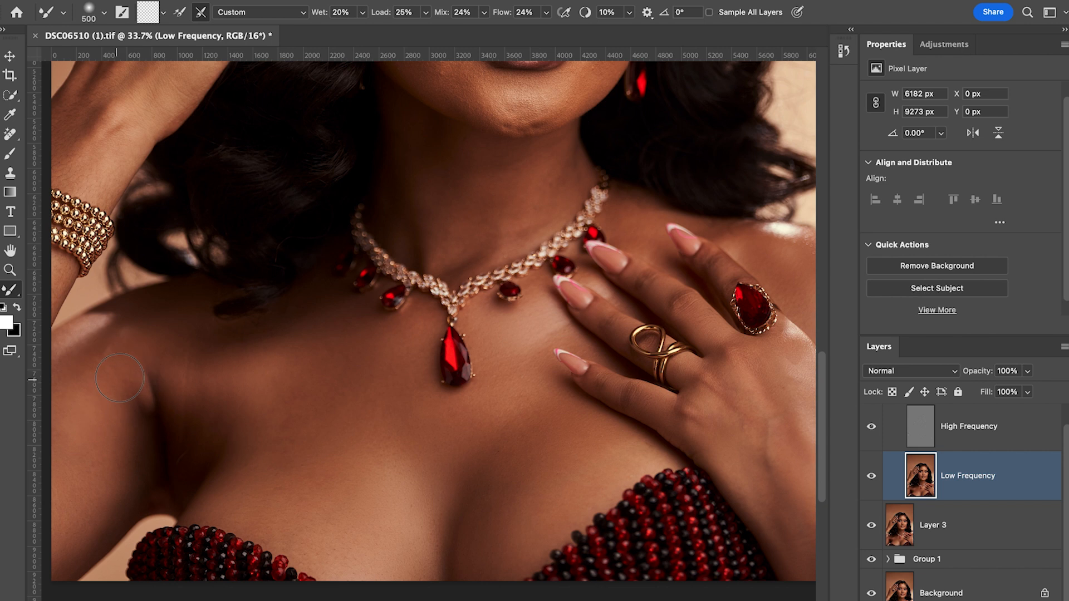
key("bracketleft")
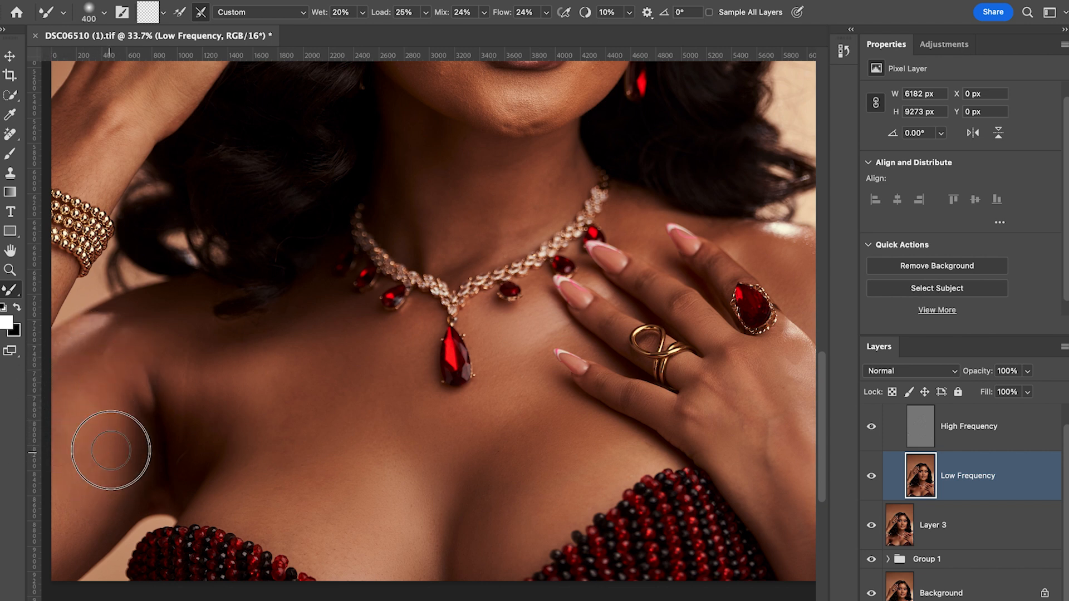
key("bracketright")
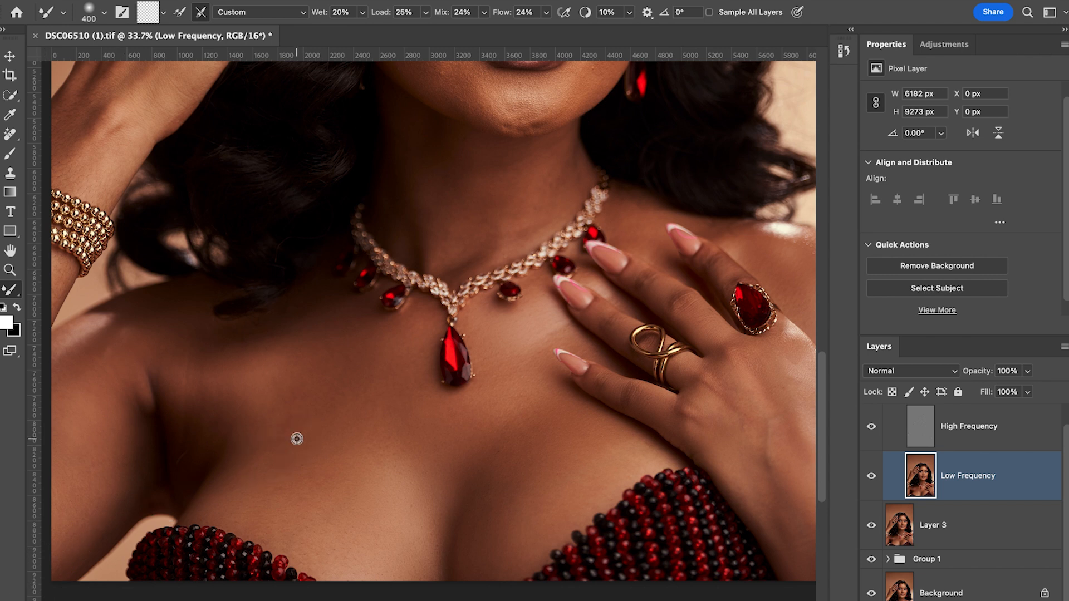
Save the retouched document with the whole portrait in view
scroll(297, 439, "down", 10)
scroll(295, 441, "up", 8)
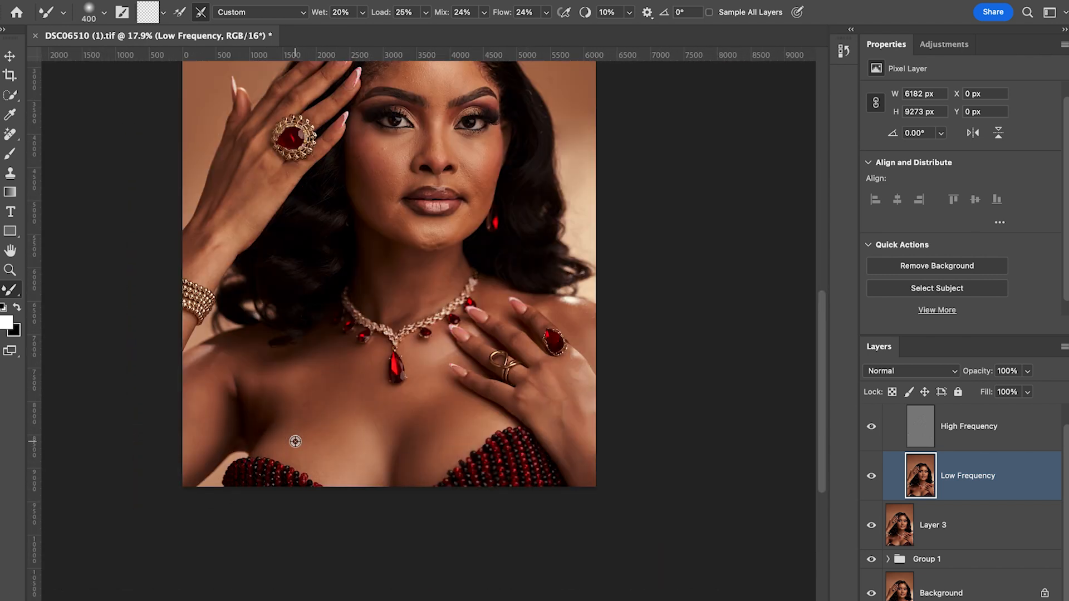
scroll(295, 442, "down", 2)
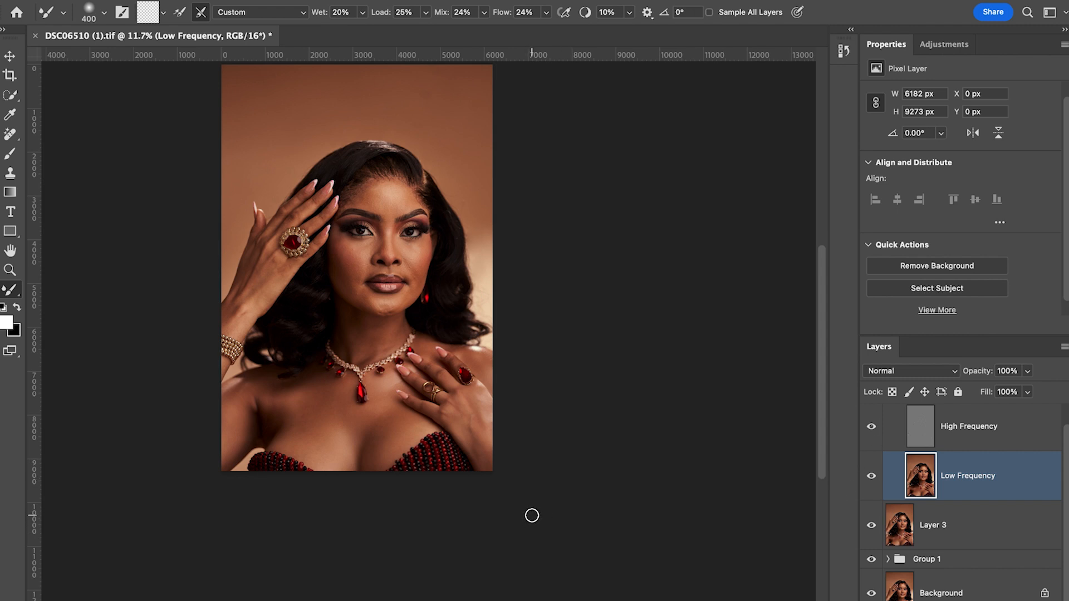
key("super+s")
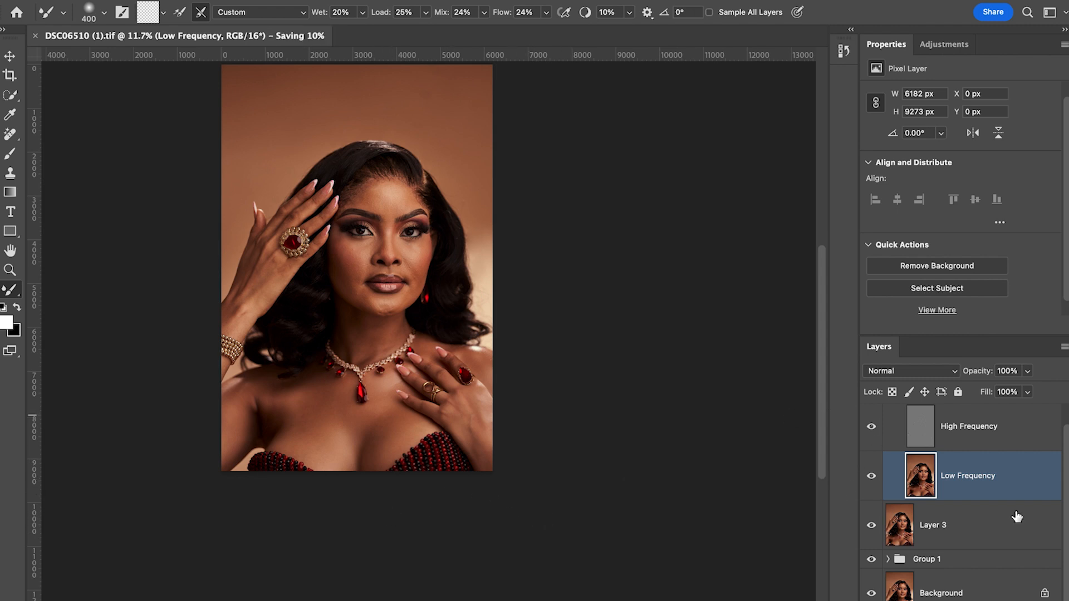
Compare the portrait before and after by toggling the visibility of the Frequency Separation group
scroll(922, 450, "up", 1)
left_click(871, 414)
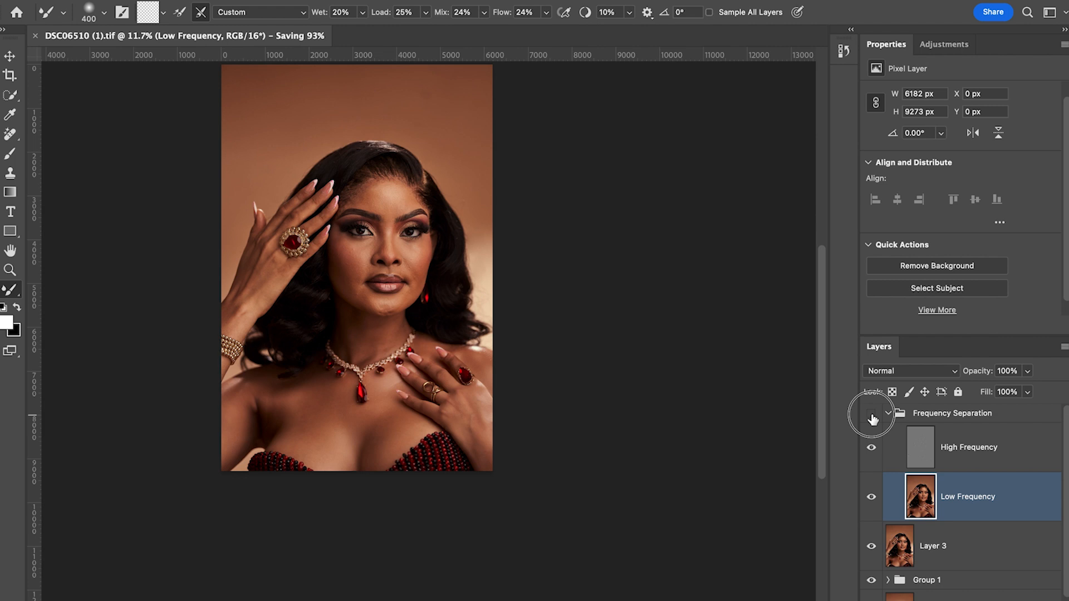
left_click(872, 416)
left_click(871, 414)
left_click(871, 415)
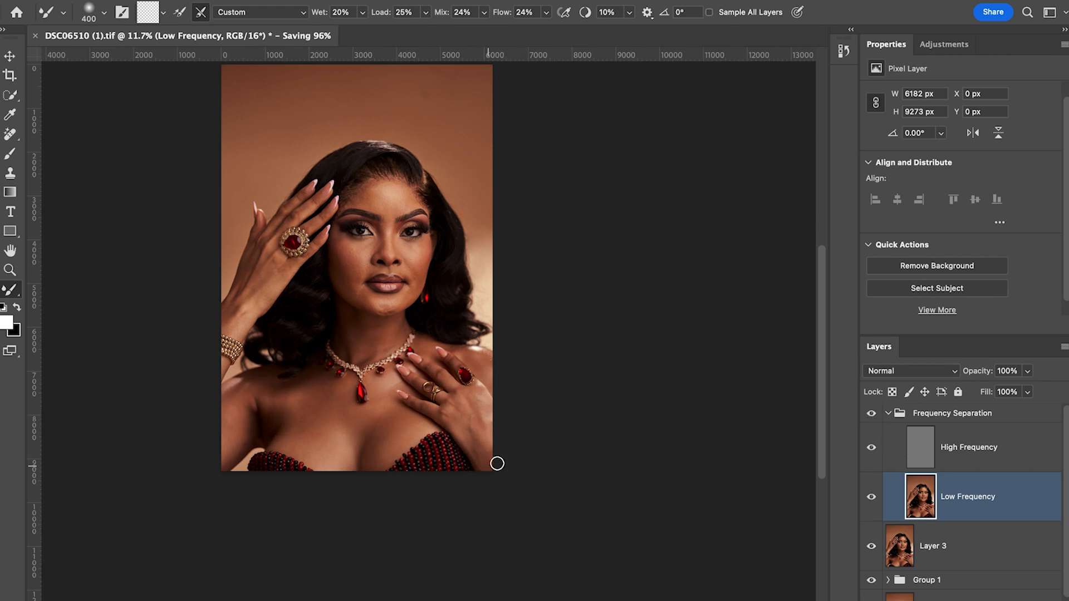
Refine the shoulder and upper arm transitions on the image's left side with Mixer Brush sizes from 300 to 600
key("bracketright")
left_click_drag(246, 393, 229, 391)
key("bracketleft")
left_click_drag(248, 383, 243, 379)
key("bracketright")
key("bracketright")
key("bracketright")
key("bracketright")
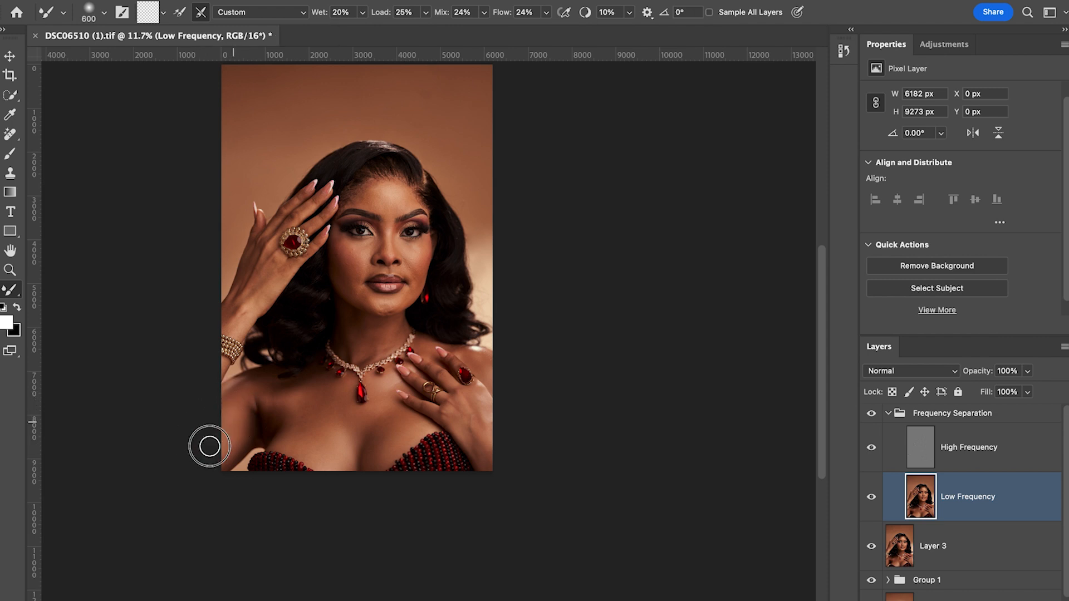
key("bracketleft")
key("bracketleft")
key("bracketleft")
key("bracketleft")
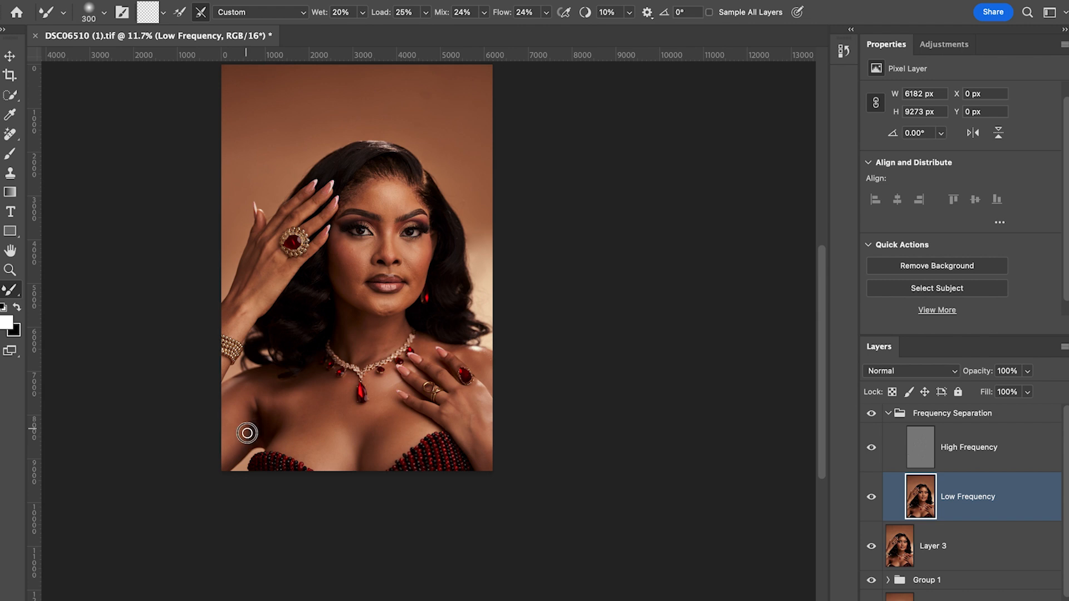
key("bracketright")
key("bracketright")
key("bracketright")
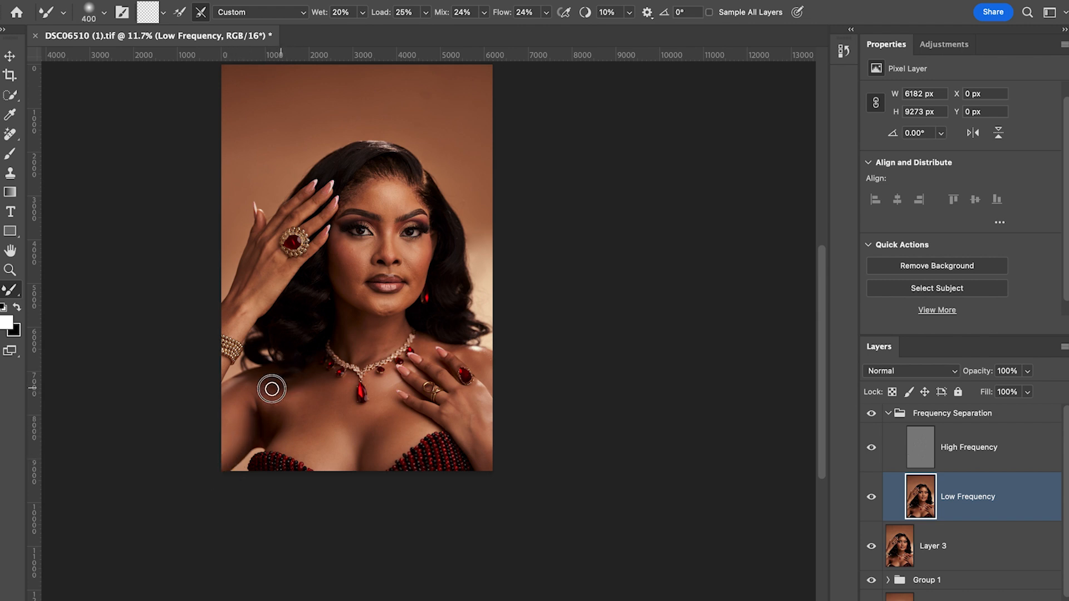
Blend the skin from the left-side collarbone toward the necklace and down the chest, enlarging the Mixer Brush to 700
key("bracketleft")
key("bracketright")
key("bracketright")
key("bracketright")
key("bracketleft")
key("bracketleft")
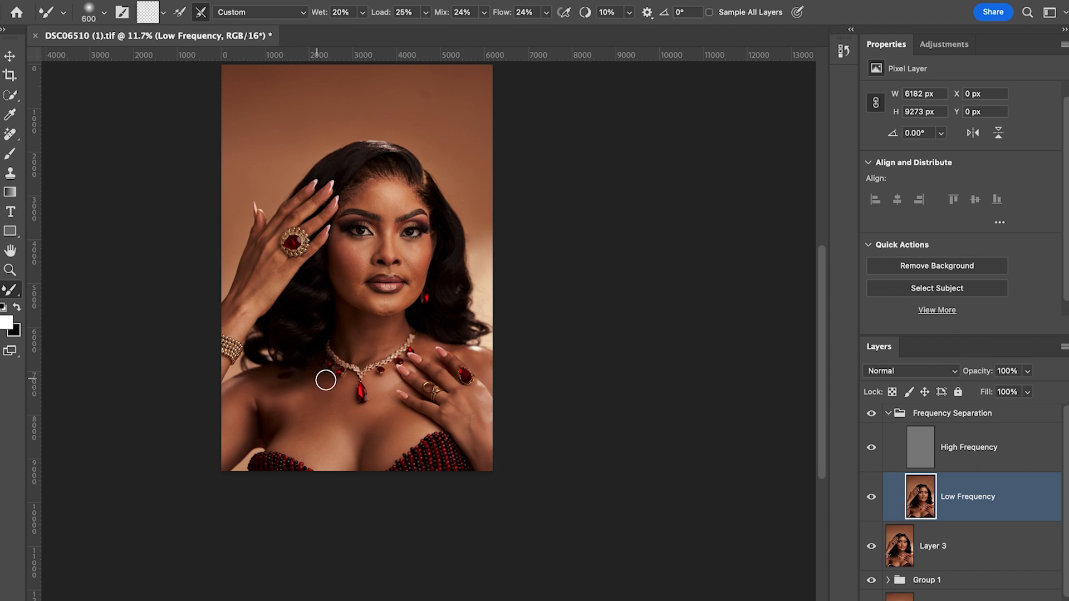
key("bracketright")
key("bracketright")
key("bracketright")
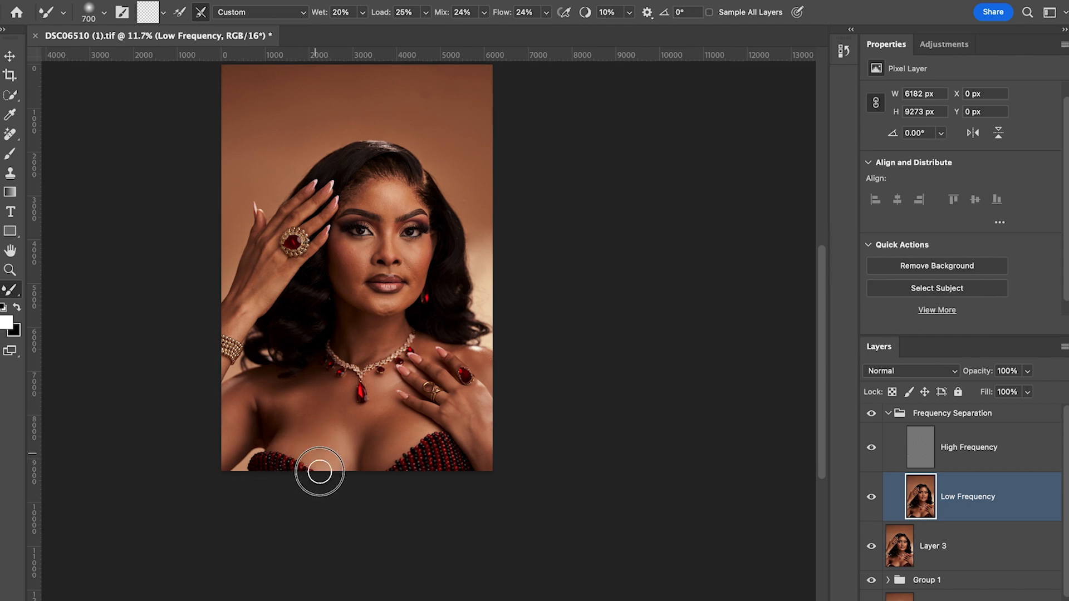
Smooth the left side of the chest above the bodice, varying the Mixer Brush size from 500 up to 1000
key("bracketleft")
key("bracketleft")
key("bracketleft")
key("bracketleft")
key("bracketleft")
key("bracketright")
key("bracketright")
key("bracketright")
key("bracketright")
key("bracketright")
key("bracketright")
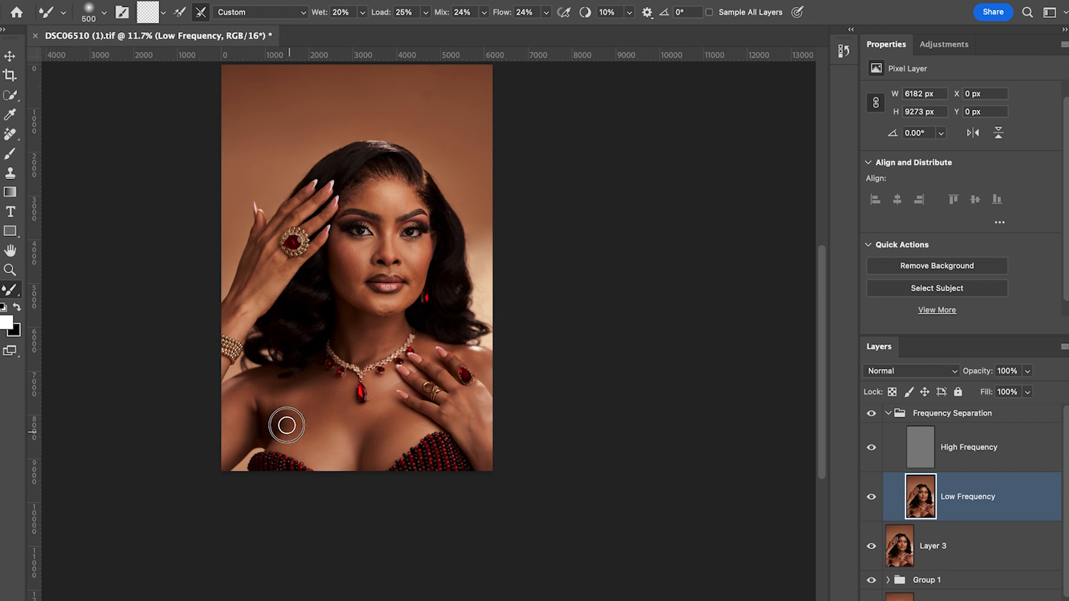
key("bracketright")
key("bracketright")
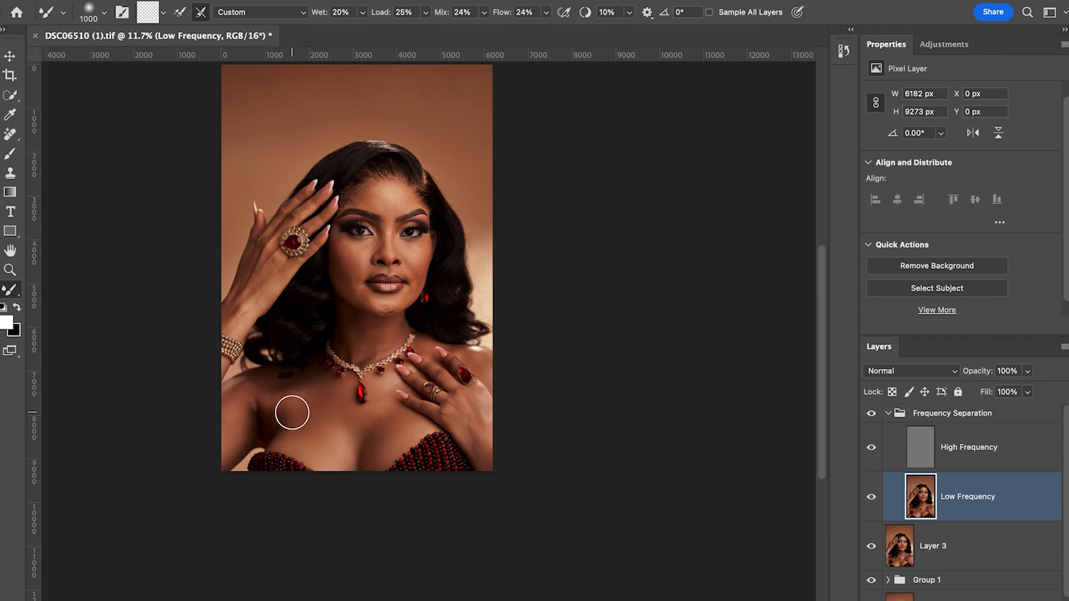
Soften the shading between the left-side armpit and the chest, reducing the Mixer Brush to 800 and below
key("bracketleft")
key("bracketleft")
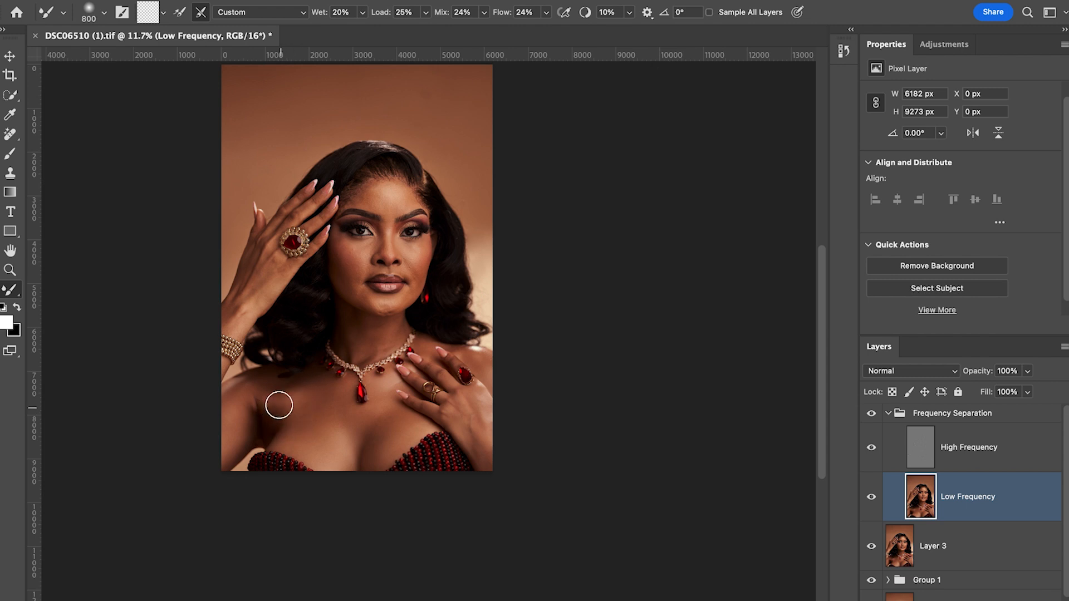
key("bracketleft")
key("bracketleft")
key("bracketleft")
key("bracketleft")
key("bracketright")
key("bracketright")
key("bracketleft")
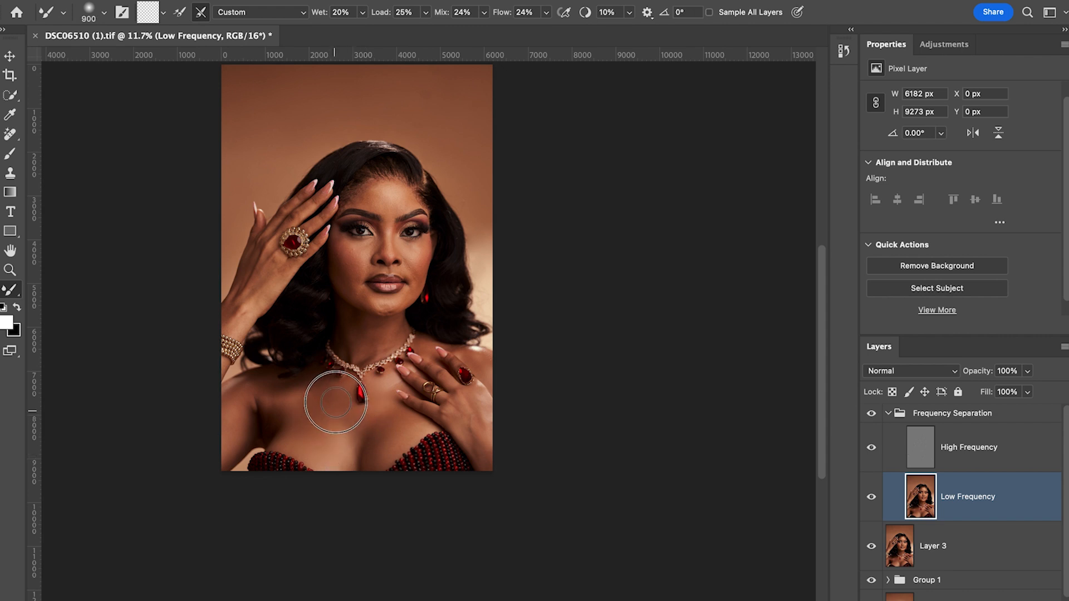
Blend the centre of the chest around and below the red pendant with Mixer Brush sizes of about 800 to 900
key("bracketright")
key("bracketright")
key("bracketleft")
key("bracketleft")
key("bracketright")
key("bracketright")
key("bracketright")
key("bracketright")
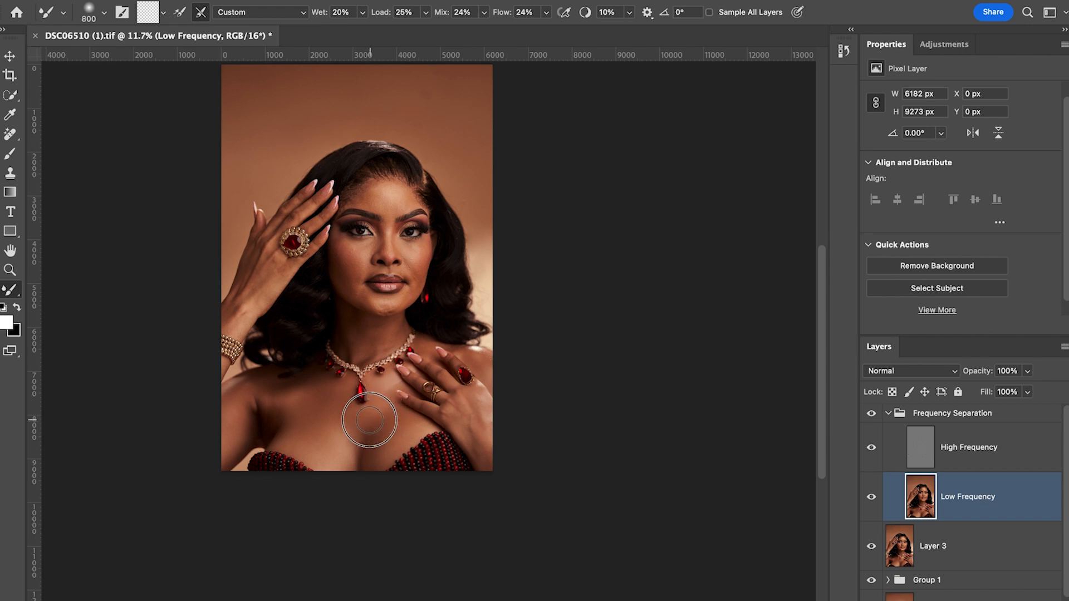
Blend the skin just above both sides of the beaded bodice with Mixer Brush sizes from 500 to 900, and save the document
key("bracketleft")
key("bracketleft")
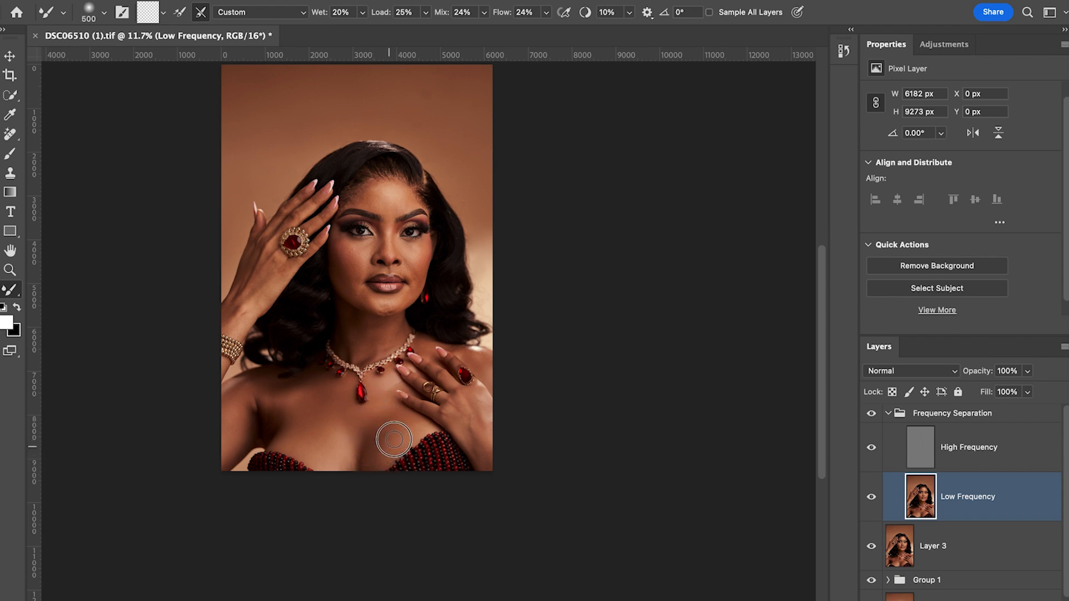
key("bracketright")
key("bracketright")
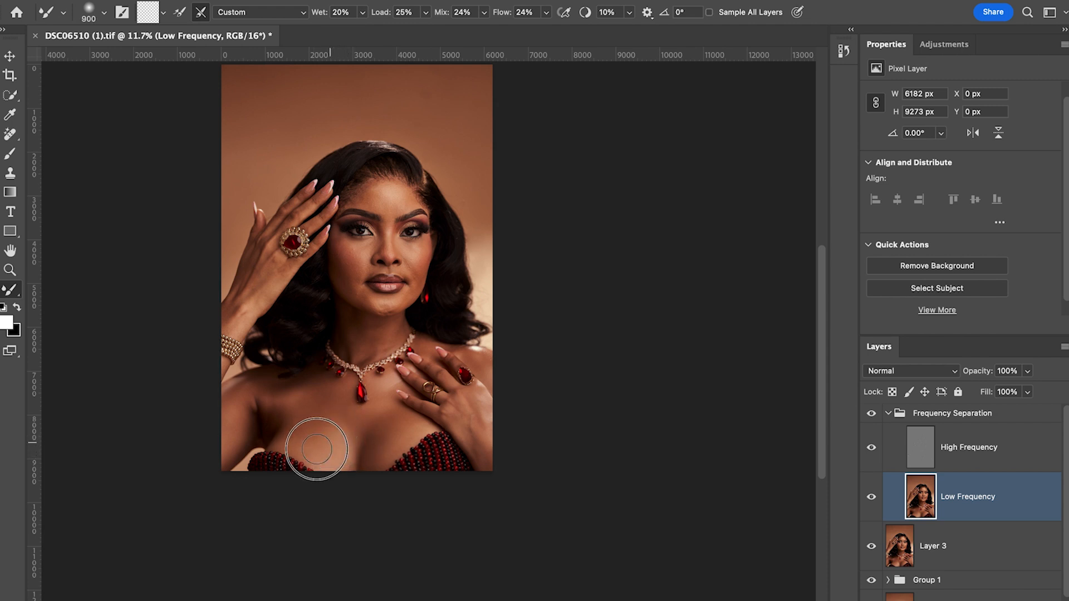
key("bracketleft")
key("bracketleft")
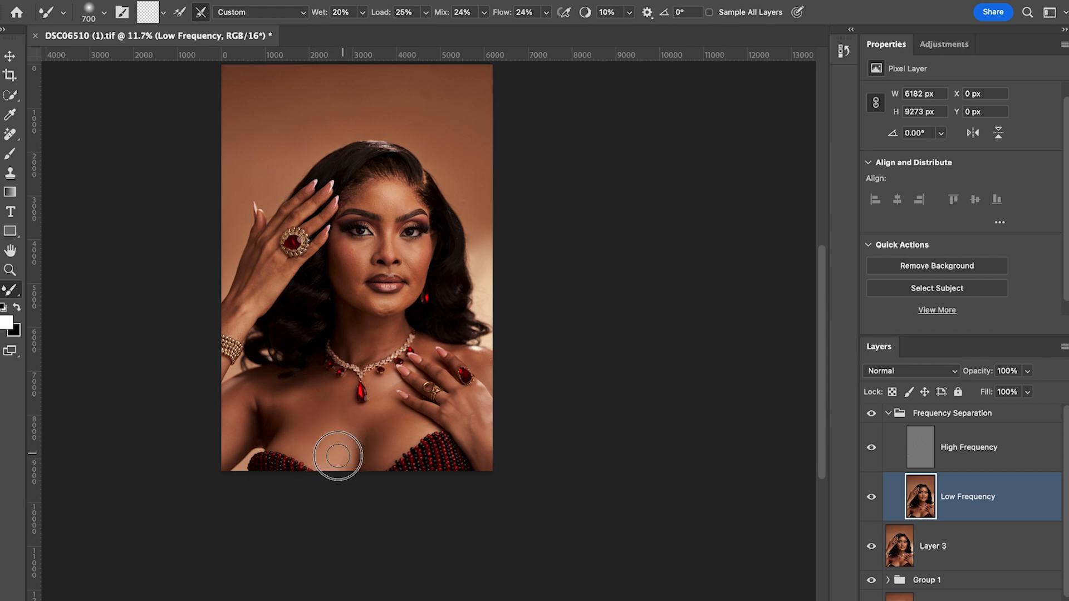
key("bracketright")
key("bracketleft")
key("super+s")
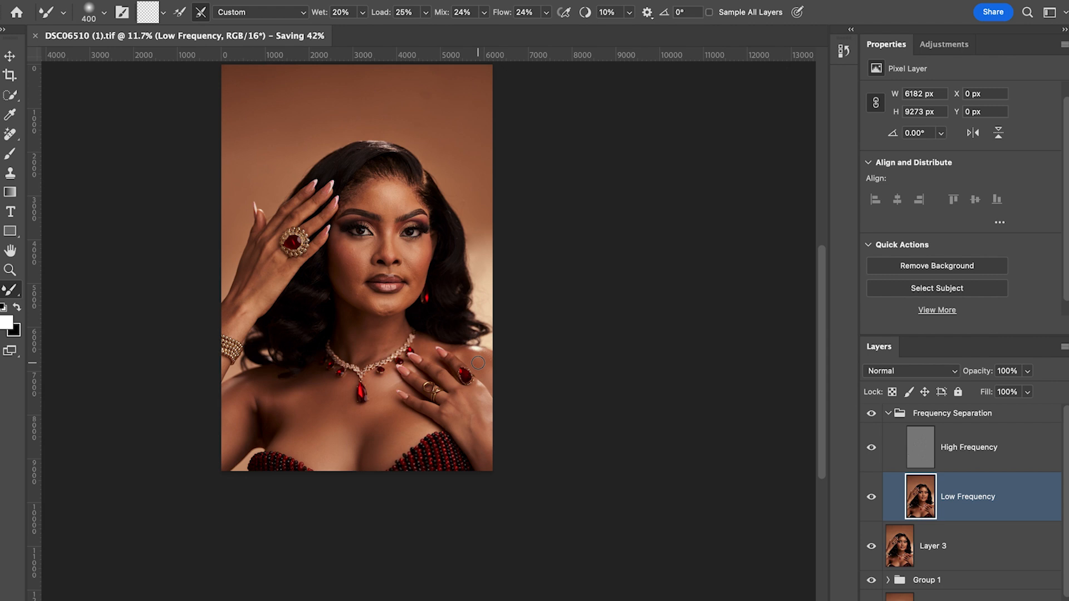
Smooth the skin between the necklace and the raised fingers on the image's right side with the Mixer Brush at about 400 to 500
left_click_drag(427, 346, 422, 352)
key("bracketright")
key("bracketleft")
key("bracketright")
key("bracketright")
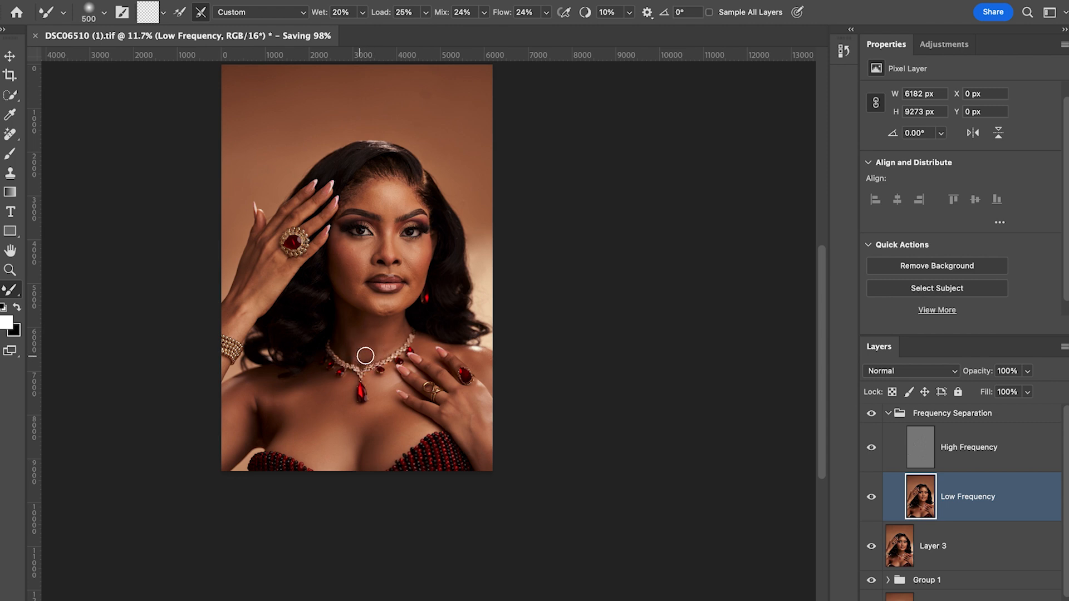
Smooth the skin of the neck just above the necklace with Mixer Brush sizes of about 300 to 500
key("bracketleft")
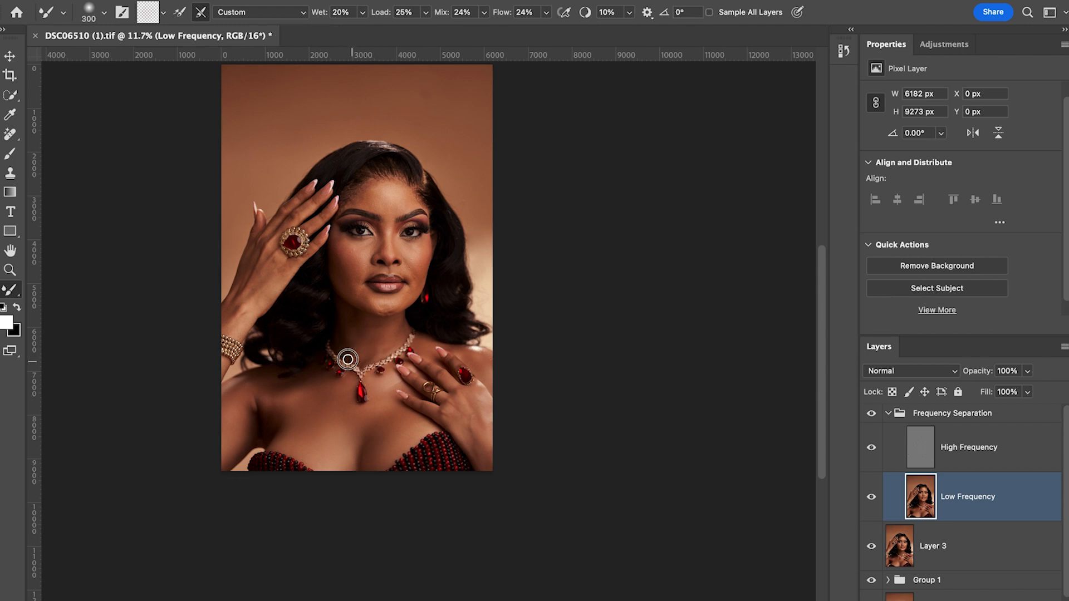
key("bracketright")
key("bracketright")
key("bracketright")
key("bracketright")
key("bracketright")
key("bracketleft")
key("bracketleft")
key("bracketleft")
key("bracketright")
key("bracketright")
key("bracketright")
key("bracketright")
key("bracketright")
key("bracketleft")
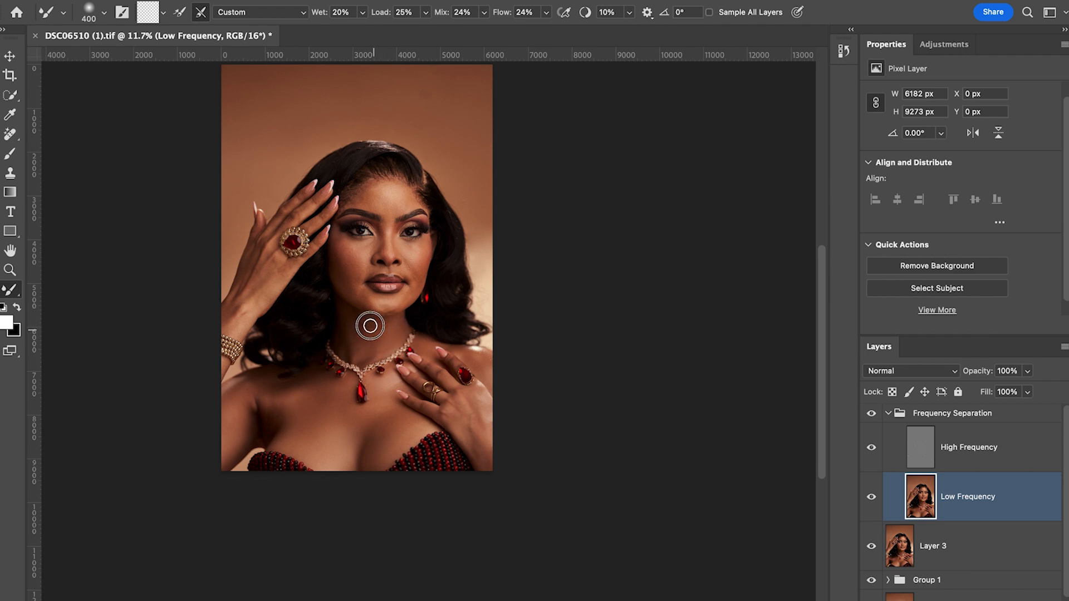
Blend the shading under the chin and down the image-left side of the neck with Mixer Brush sizes of 300 to 500
key("bracketleft")
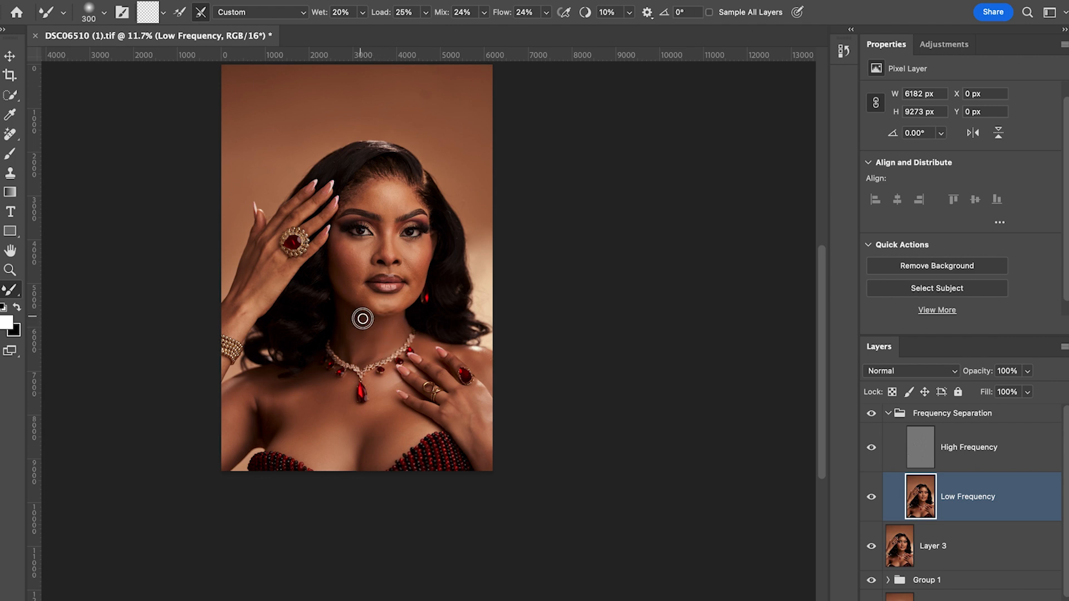
key("bracketright")
key("bracketright")
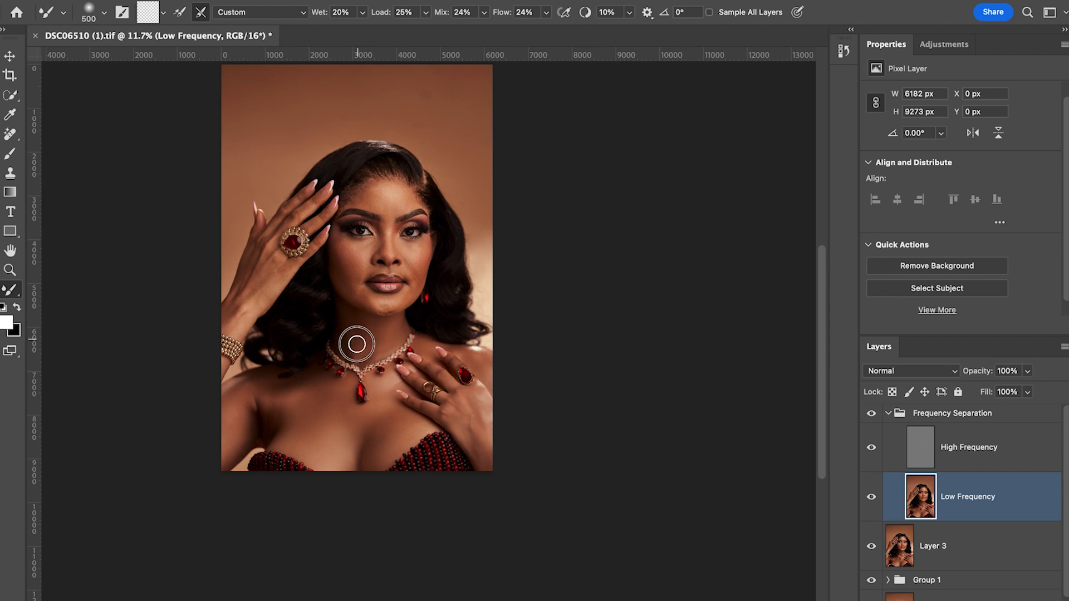
key("bracketleft")
key("bracketleft")
key("bracketleft")
key("bracketright")
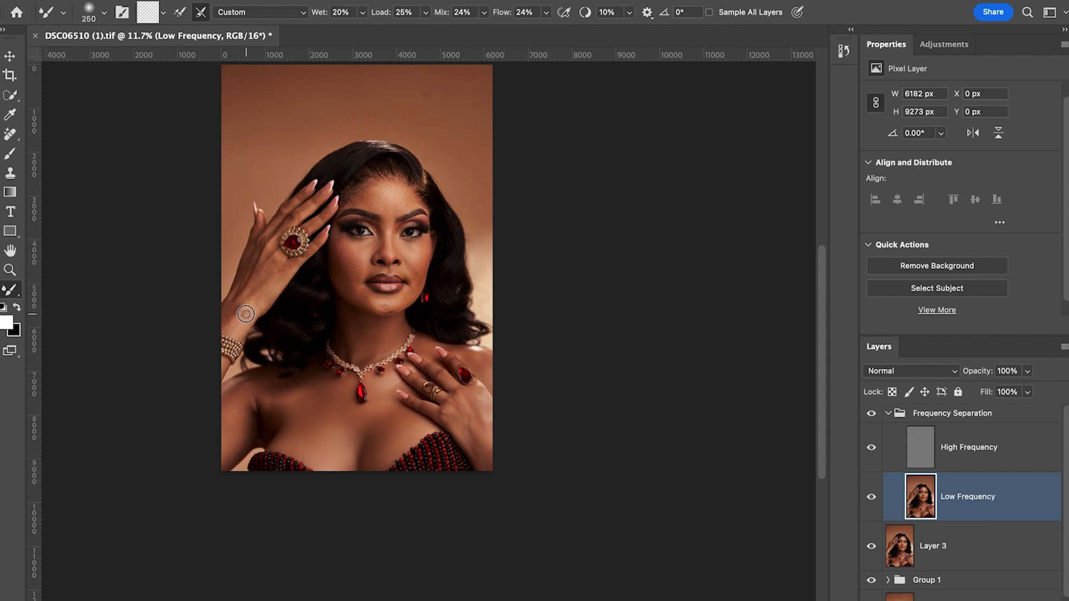
Smooth the skin of the raised hand and wrist with the Mixer Brush, starting at about size 250, and save the document
key("bracketright")
key("bracketright")
key("bracketright")
key("bracketleft")
key("bracketright")
key("bracketright")
key("bracketleft")
key("bracketleft")
key("bracketright")
key("bracketright")
key("bracketright")
key("bracketright")
key("bracketright")
key("bracketright")
key("bracketright")
key("bracketleft")
key("bracketright")
key("bracketleft")
key("bracketright")
key("bracketright")
key("bracketright")
key("super+s")
Refine the shadow between the image-left armpit and the chest with Mixer Brush sizes from 200 to 500
scroll(354, 362, "up", 5)
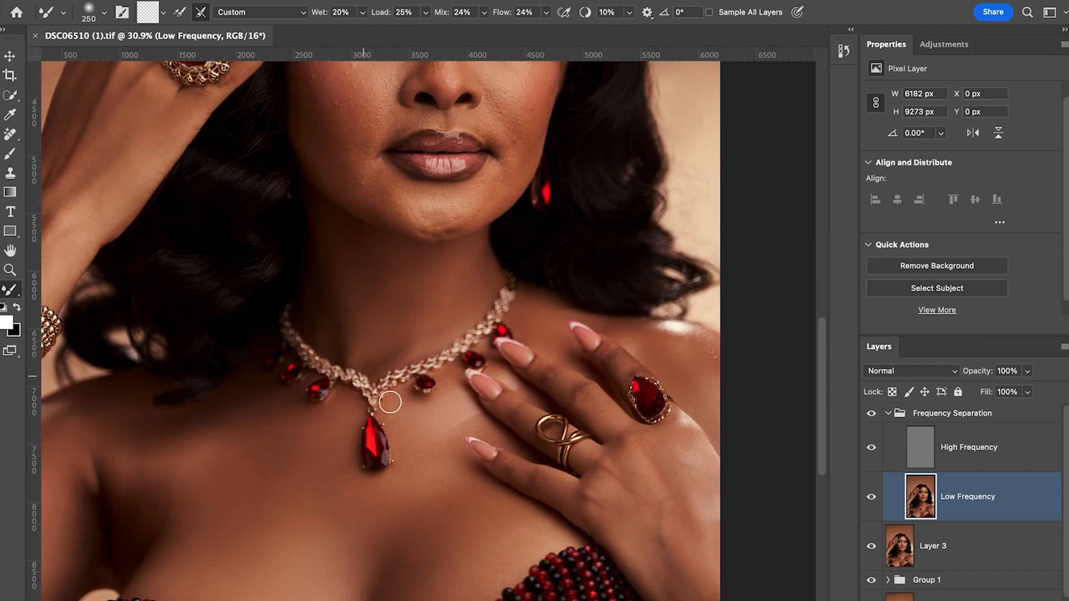
scroll(438, 441, "down", 5)
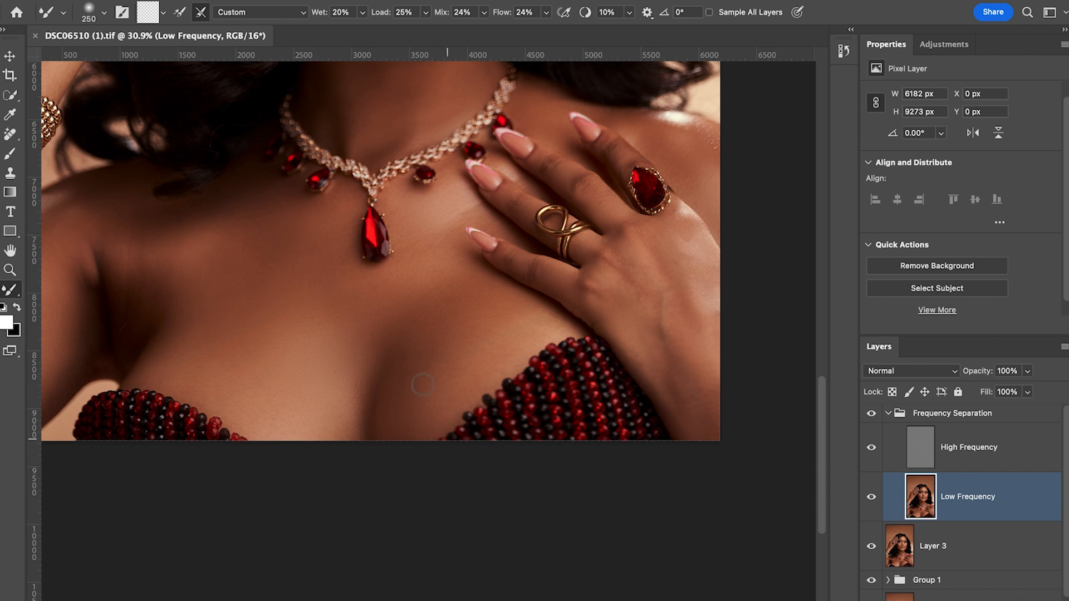
scroll(371, 311, "up", 3)
left_click_drag(324, 268, 524, 394)
scroll(318, 503, "down", 2)
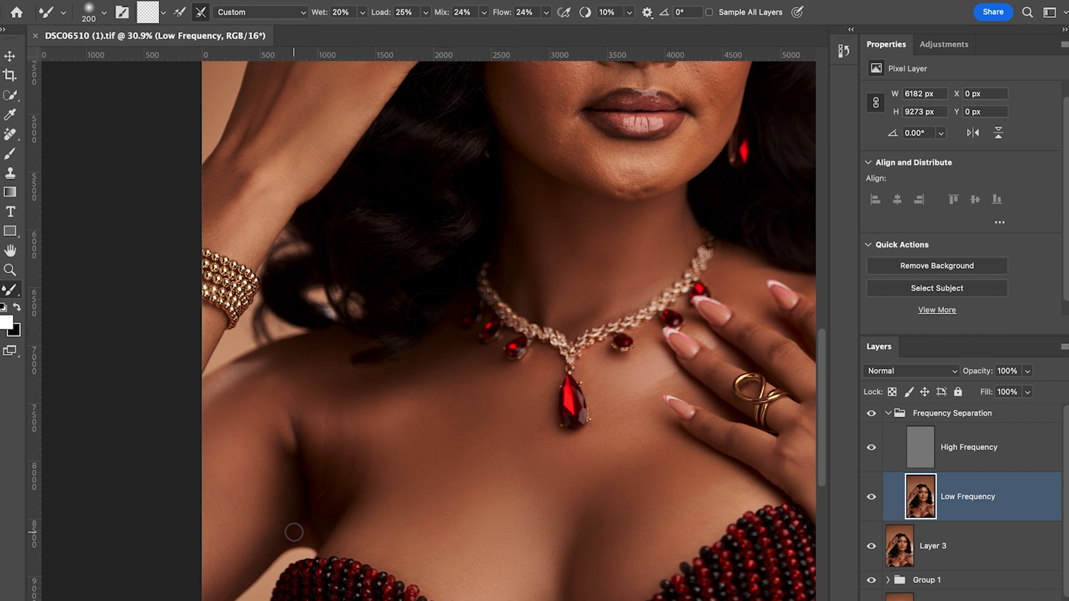
key("bracketright")
key("bracketright")
key("bracketright")
key("bracketright")
left_click_drag(273, 527, 284, 503)
key("bracketleft")
key("bracketright")
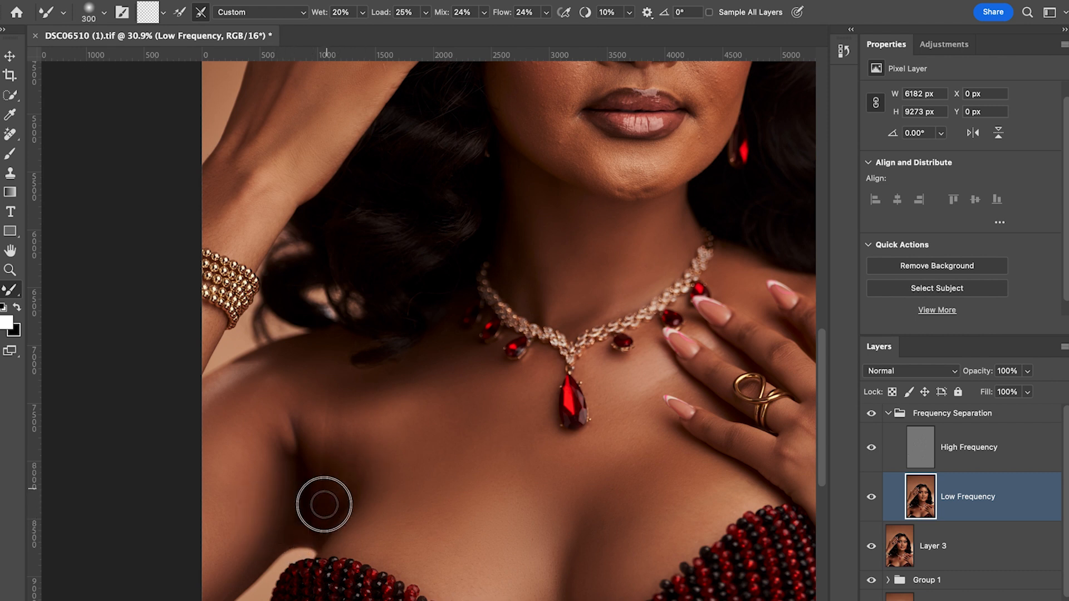
scroll(359, 440, "down", 1)
mouse_move(351, 436)
left_mouse_down()
mouse_move(330, 369)
mouse_move(261, 355)
mouse_move(230, 364)
mouse_move(260, 352)
mouse_move(289, 365)
mouse_move(261, 395)
mouse_move(283, 414)
mouse_move(280, 398)
mouse_move(268, 418)
mouse_move(325, 411)
mouse_move(329, 422)
mouse_move(304, 393)
mouse_move(343, 406)
mouse_move(328, 498)
mouse_move(302, 520)
mouse_move(339, 448)
left_mouse_up()
key("bracketright")
key("bracketleft")
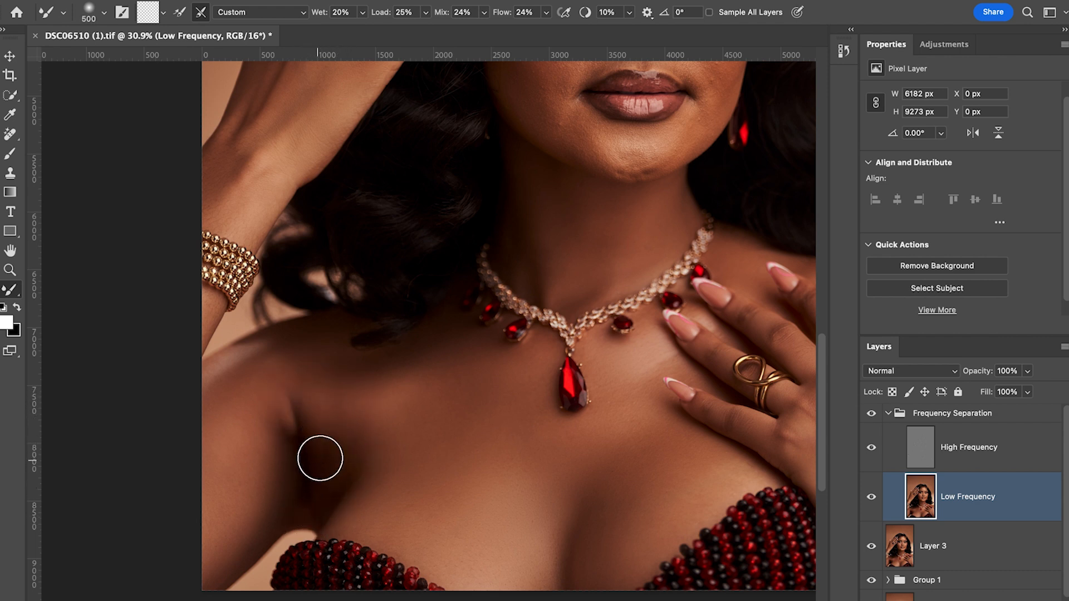
key("bracketright")
Toggle the Frequency Separation group off and on to compare the portrait before and after smoothing
scroll(537, 445, "up", 1)
scroll(539, 447, "up", 5)
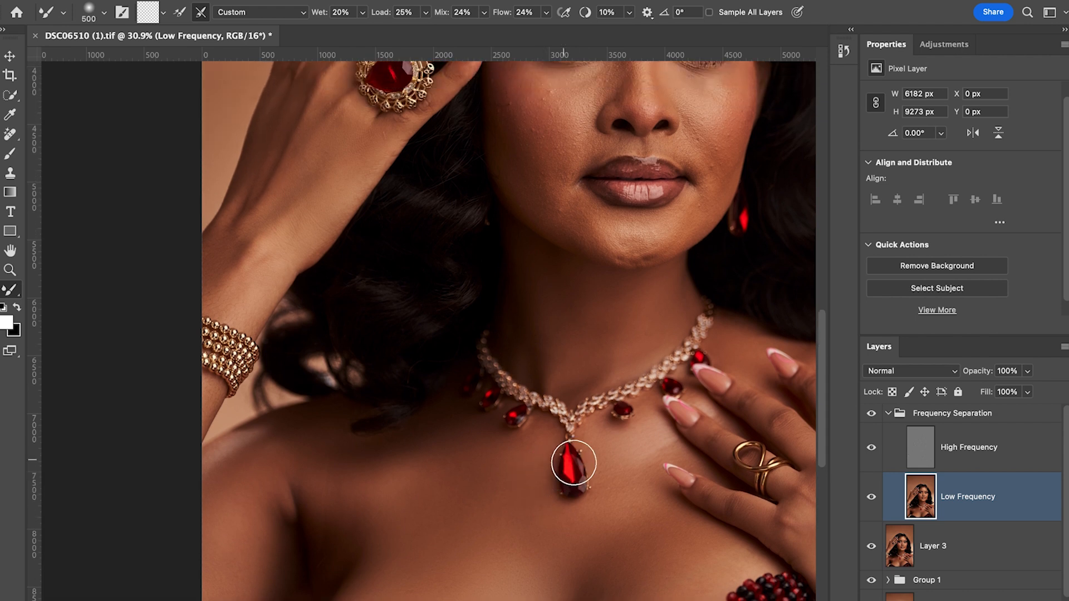
scroll(608, 473, "up", 3)
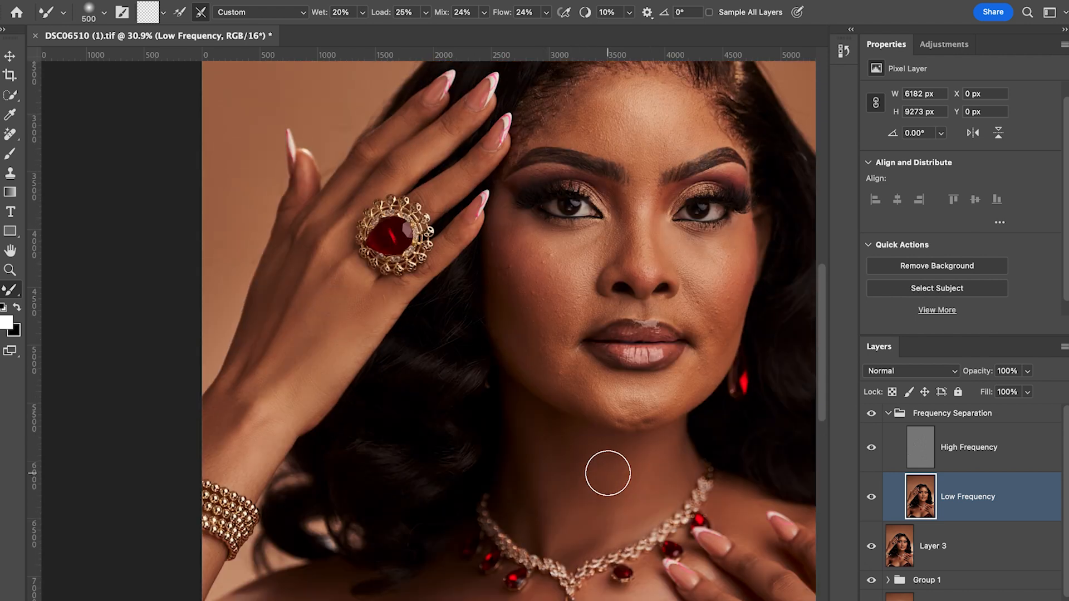
left_click(873, 412)
left_click(873, 413)
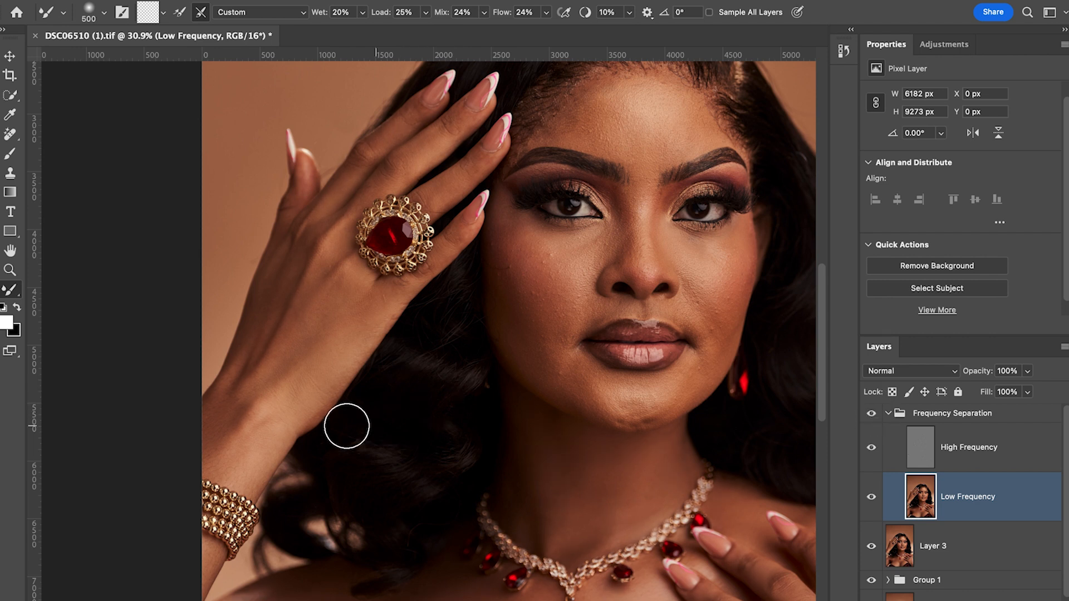
Blend the lower edge of the raised hand below the large ring with the Mixer Brush at about 125
key("bracketleft")
key("bracketleft")
key("bracketleft")
key("bracketleft")
key("bracketleft")
key("bracketleft")
key("bracketleft")
key("bracketleft")
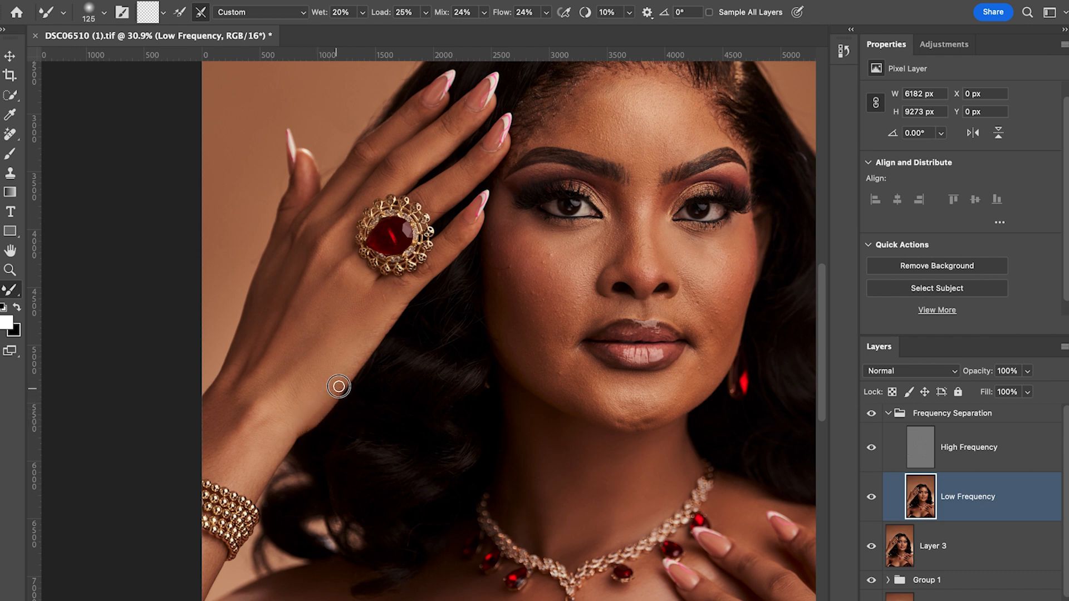
key("bracketright")
left_click_drag(395, 312, 379, 330)
left_click_drag(376, 338, 361, 367)
Smooth the backdrop beside and above the hair with Mixer Brush sizes from 600 up to 1600, and save the document
scroll(652, 384, "down", 5)
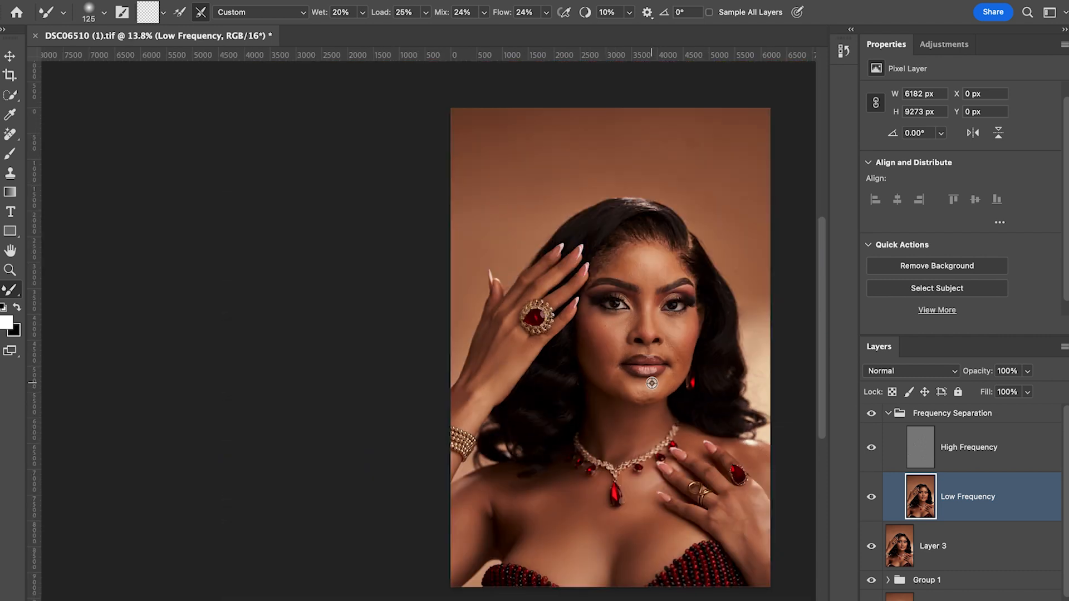
left_click_drag(697, 389, 580, 380)
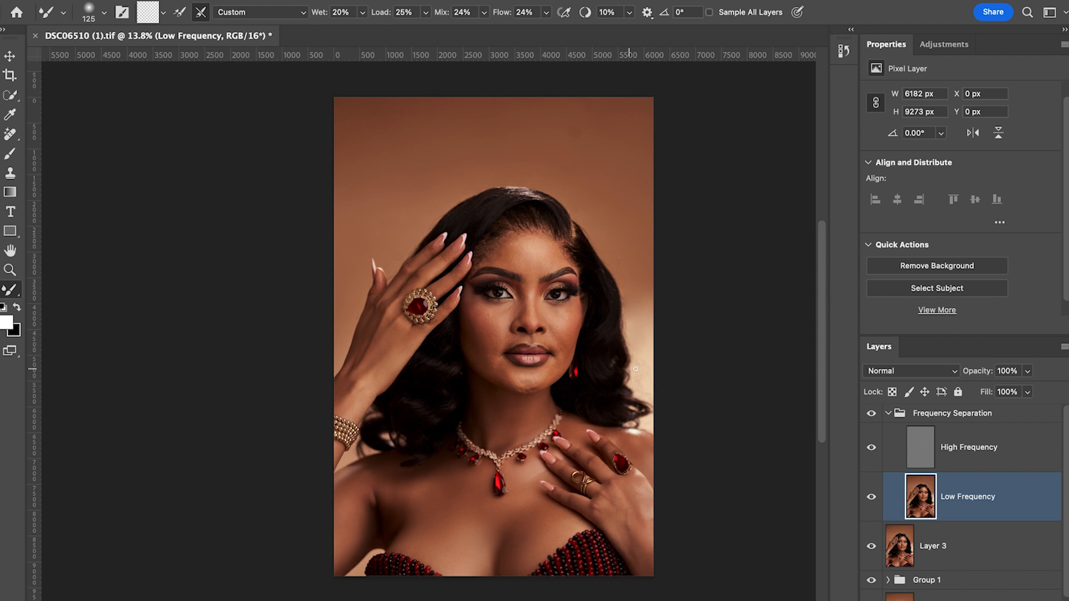
key("bracketright")
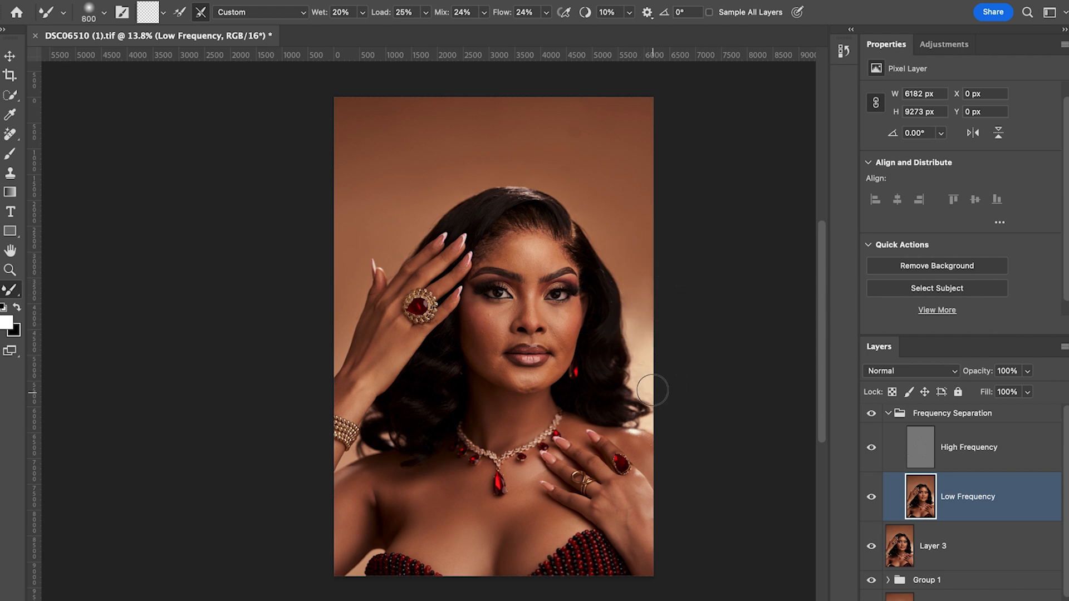
key("bracketleft")
key("bracketleft")
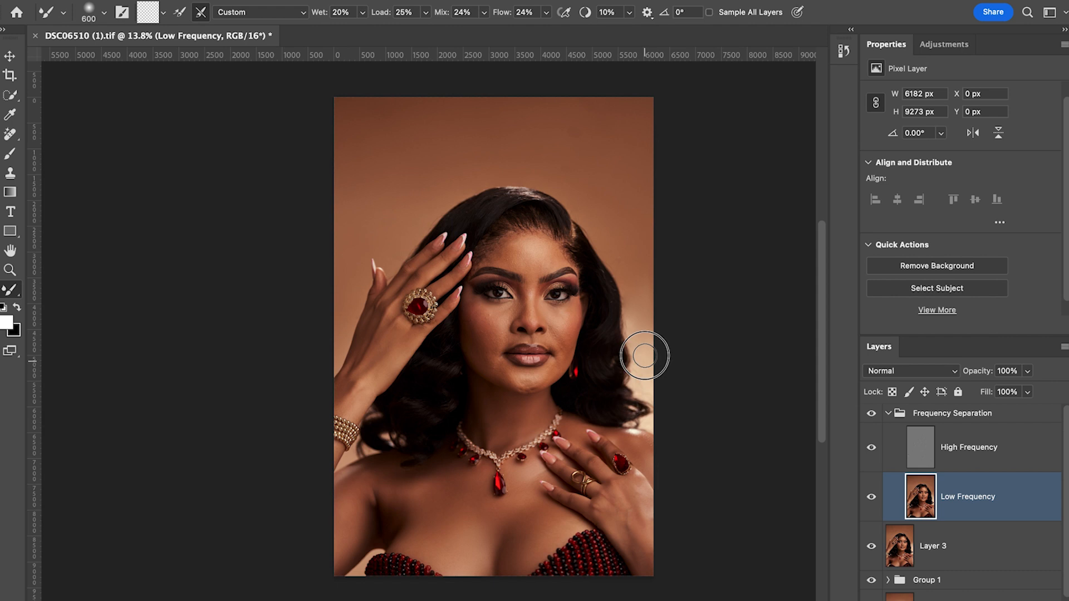
scroll(657, 228, "up", 1)
key("bracketright")
key("bracketright")
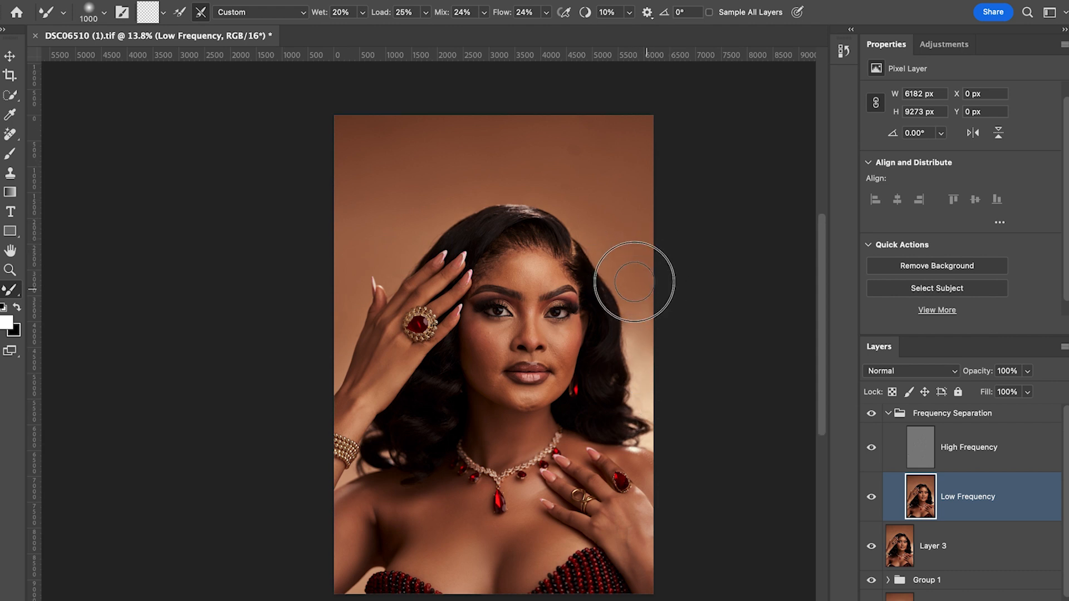
key("bracketright")
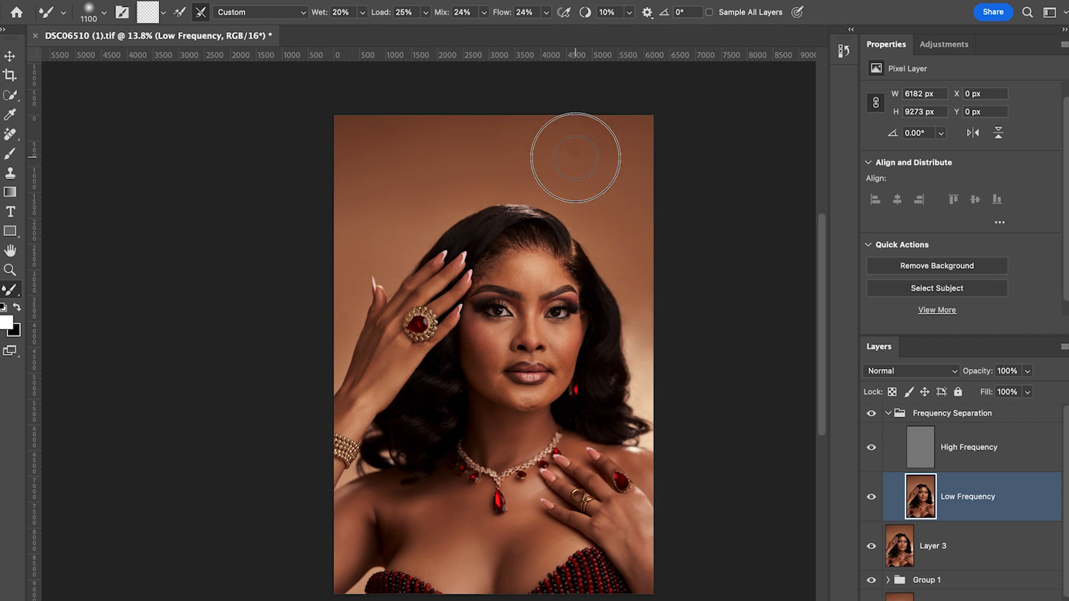
key("bracketright")
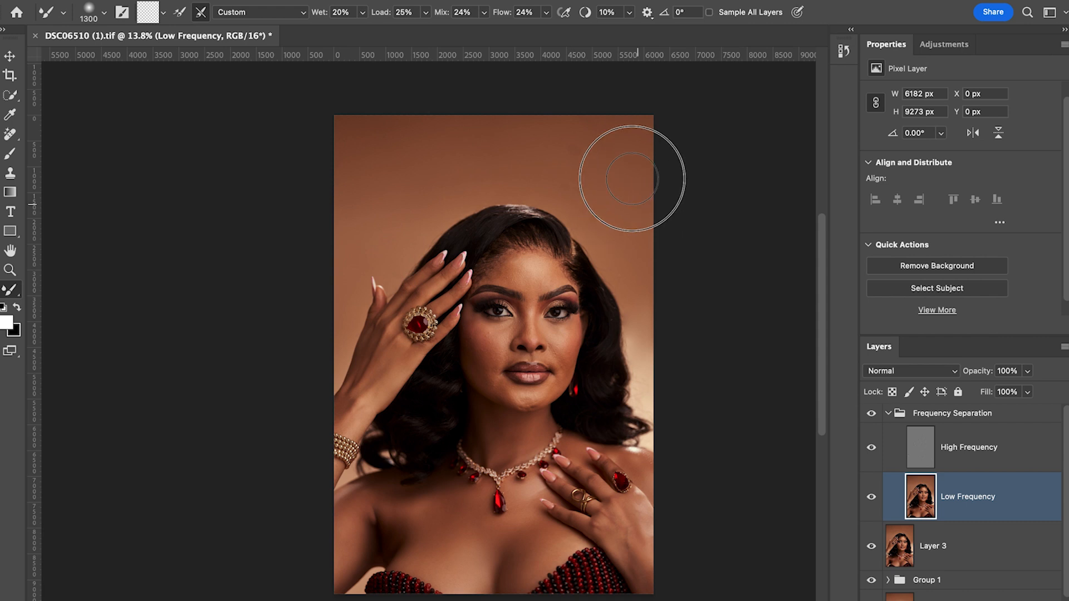
key("bracketright")
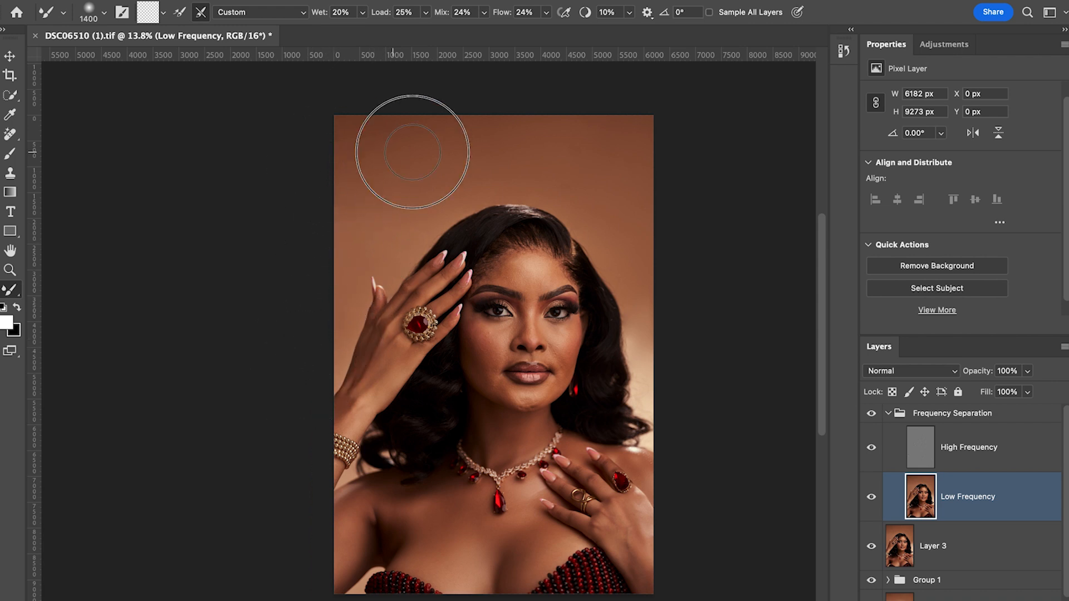
key("bracketright")
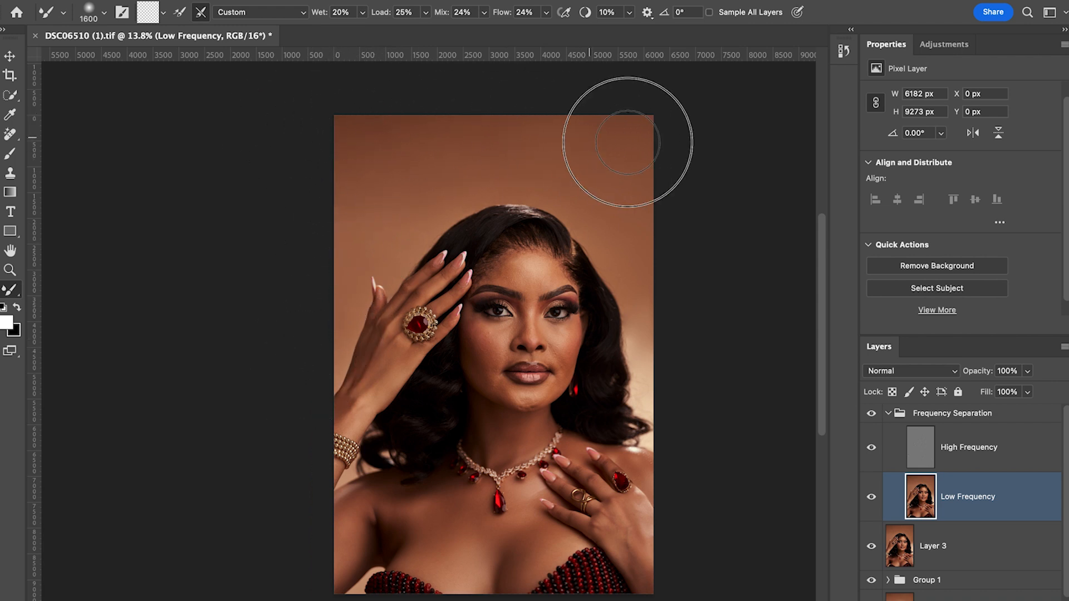
key("bracketright")
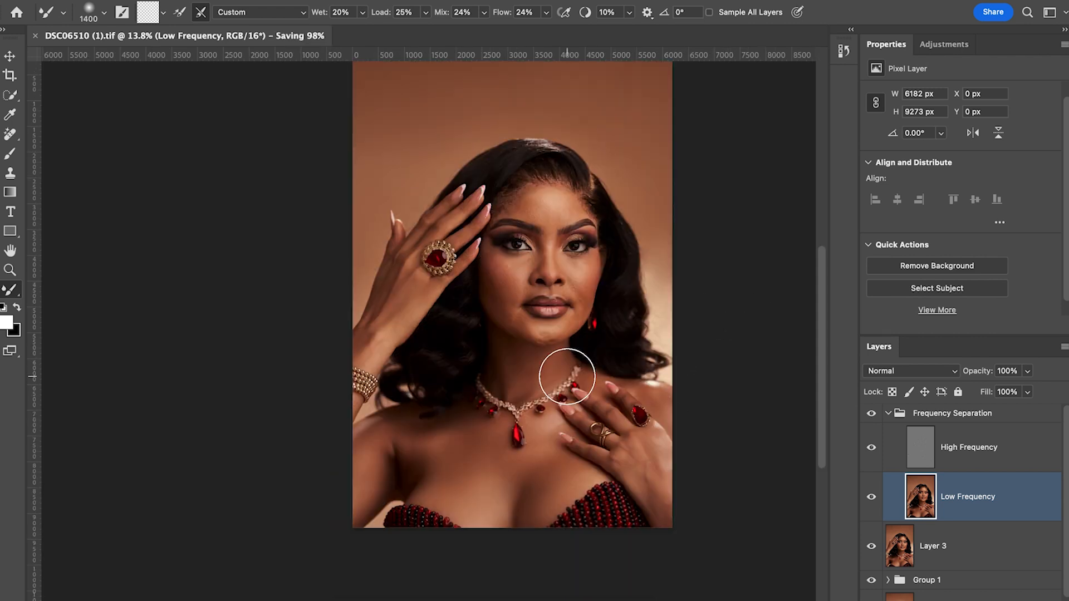
Set the Mixer Brush to size 300 with Wet 18%, Load 21%, Mix 21% and Flow 18%
key("bracketleft")
key("bracketleft")
key("bracketleft")
key("bracketleft")
key("bracketleft")
key("bracketleft")
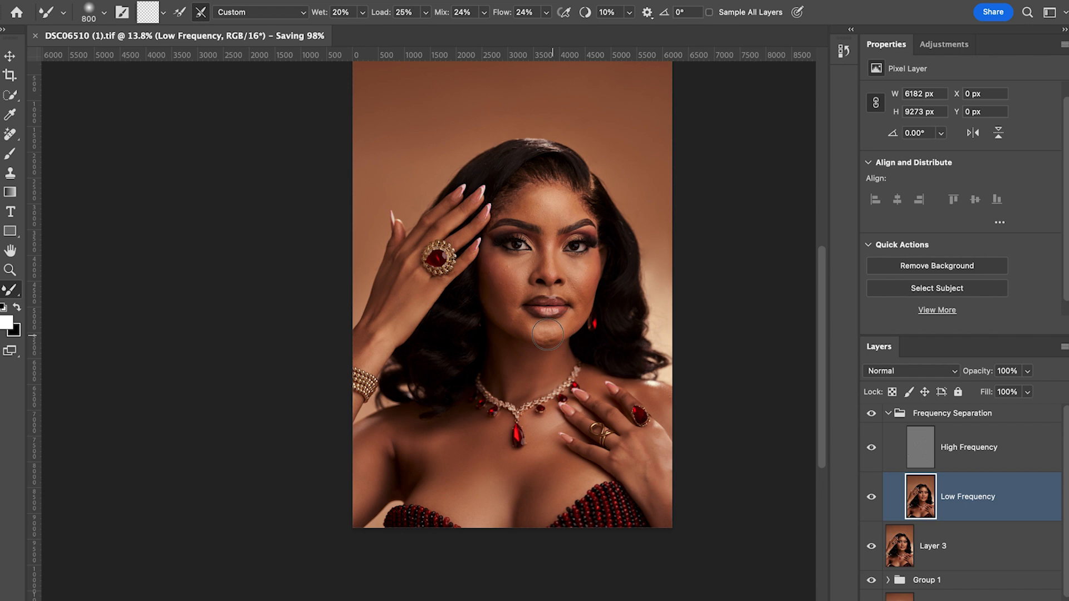
key("bracketleft")
key("bracketleft")
key("bracketleft")
left_click(426, 13)
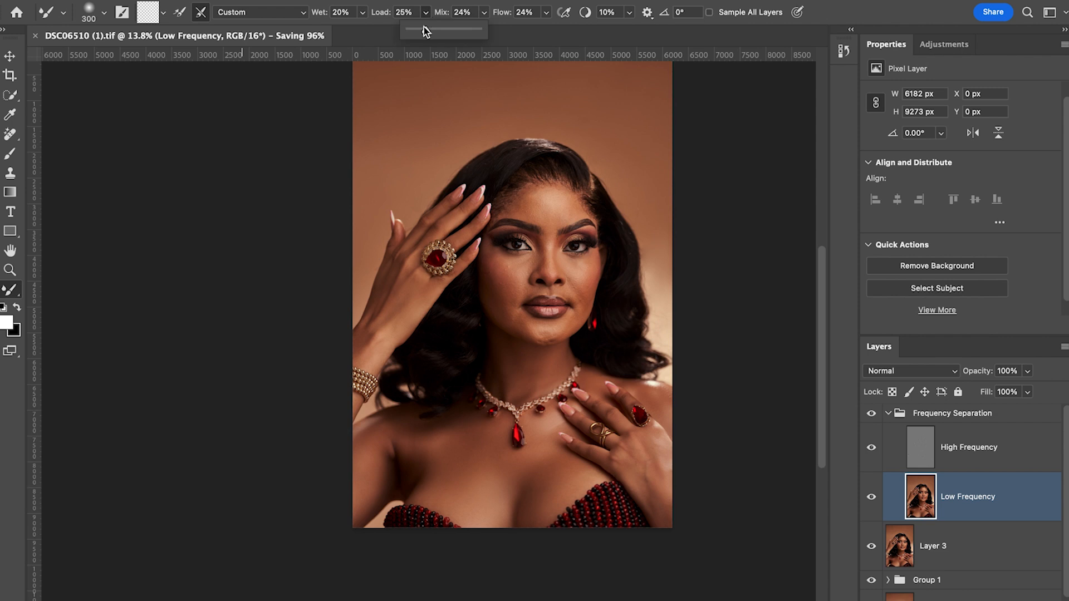
left_click_drag(424, 29, 423, 32)
left_click(484, 14)
left_click_drag(483, 32, 483, 32)
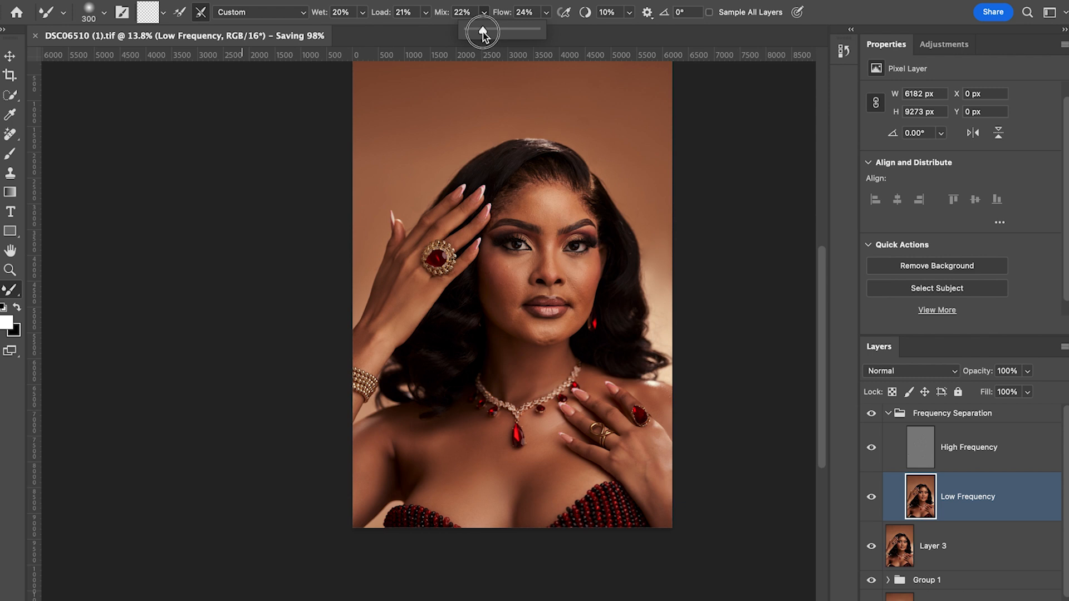
left_click(545, 13)
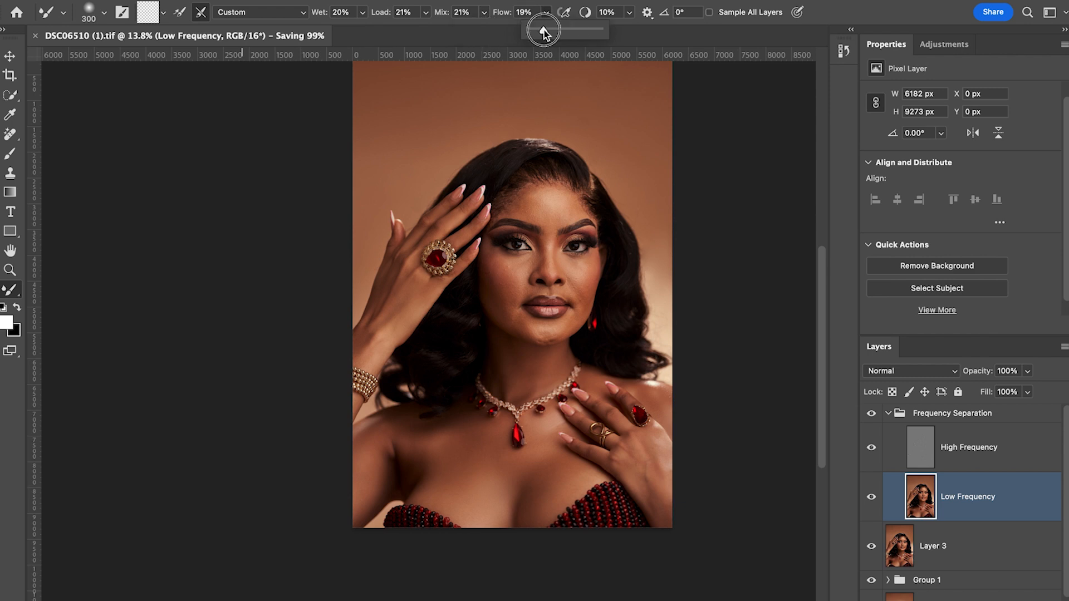
left_click(362, 13)
left_click_drag(360, 31, 362, 30)
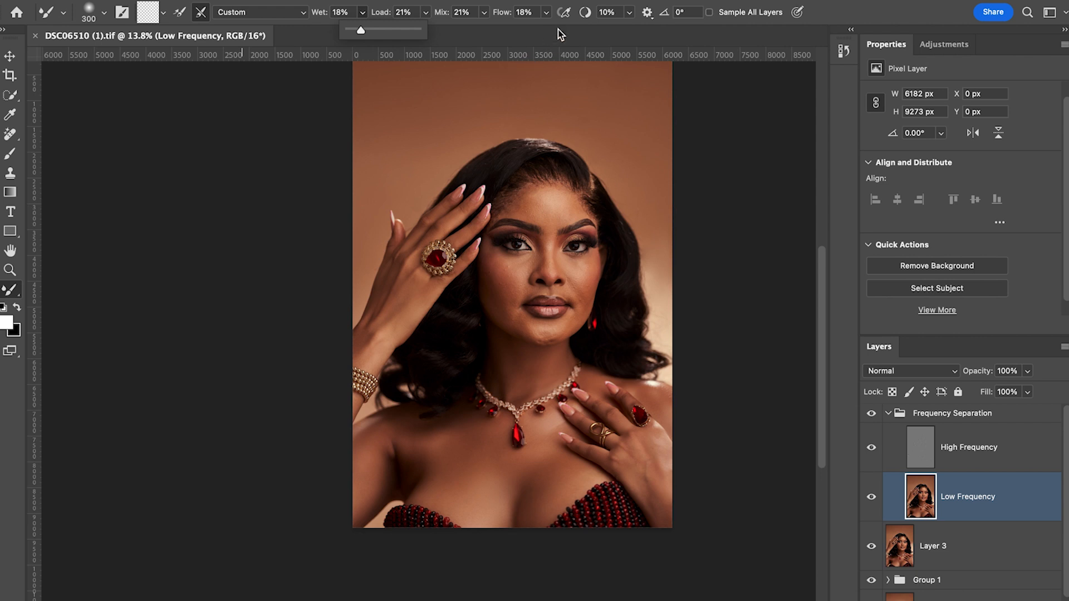
left_click(727, 219)
Blend the skin of the chin and below the image-left corner of the mouth with the Mixer Brush at about 300
key("bracketleft")
key("bracketleft")
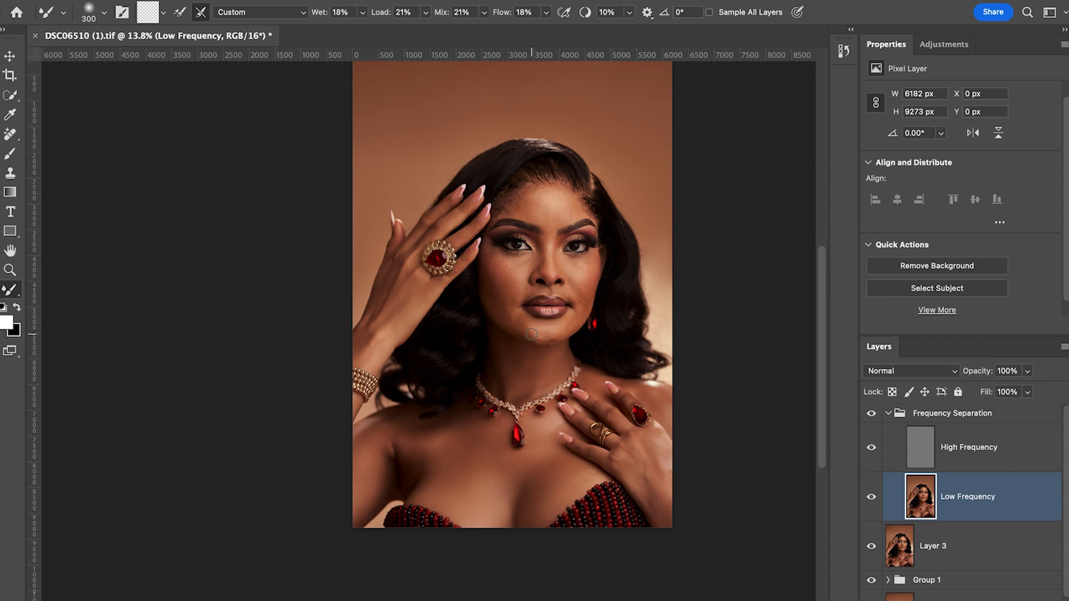
left_click_drag(540, 336, 535, 330)
left_click_drag(526, 322, 520, 316)
mouse_move(514, 318)
left_mouse_down()
mouse_move(499, 319)
mouse_move(526, 311)
mouse_move(529, 323)
left_mouse_up()
key("bracketleft")
key("bracketright")
key("bracketleft")
key("bracketright")
Soften the skin directly under the image-left eye with short Mixer Brush strokes, adjusting the brush size to the area
key("bracketright")
key("bracketright")
key("bracketright")
key("bracketright")
mouse_move(487, 266)
left_mouse_down()
mouse_move(487, 281)
mouse_move(508, 266)
left_mouse_up()
key("bracketleft")
left_click_drag(497, 255, 499, 256)
Smooth the image-left cheek and blend it up into the under-eye area with the Mixer Brush at varying sizes
key("bracketright")
key("bracketright")
key("bracketright")
key("bracketright")
key("bracketright")
left_click_drag(498, 286, 487, 265)
key("bracketleft")
key("bracketleft")
left_click(487, 284)
key("bracketright")
key("bracketright")
left_click_drag(500, 253, 507, 262)
key("bracketright")
Compare the face before and after the retouching by hiding and showing the Frequency Separation group
scroll(546, 290, "down", 1)
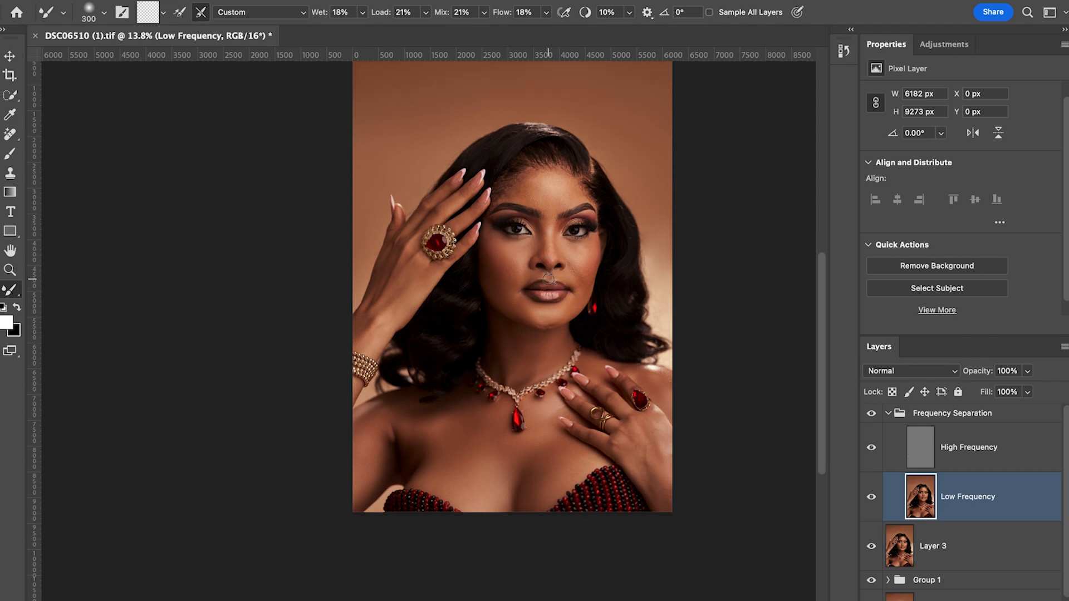
scroll(541, 246, "up", 5)
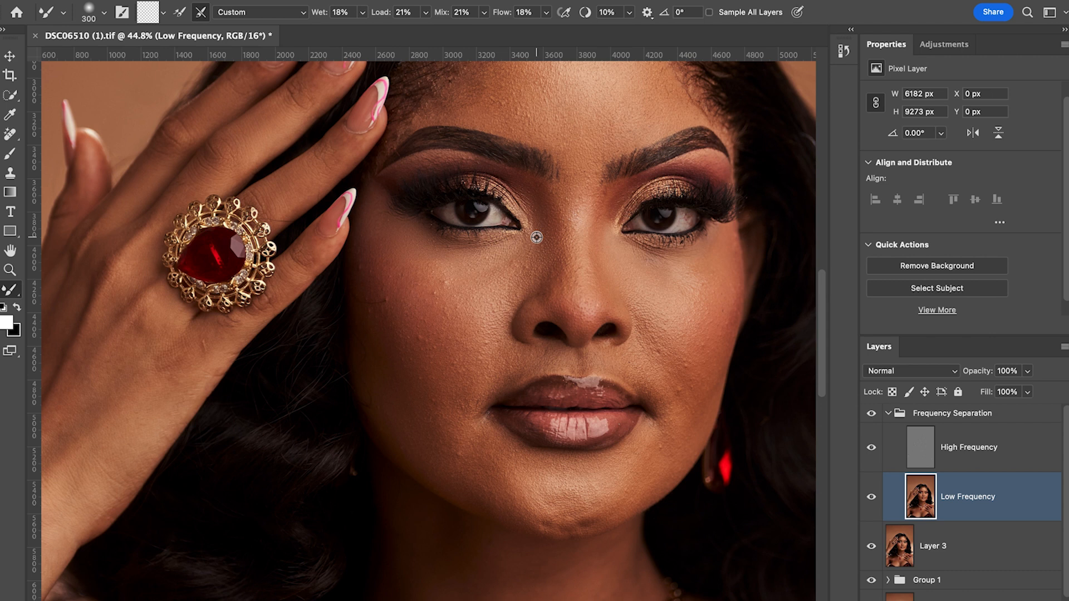
scroll(546, 265, "up", 4)
scroll(546, 265, "down", 8)
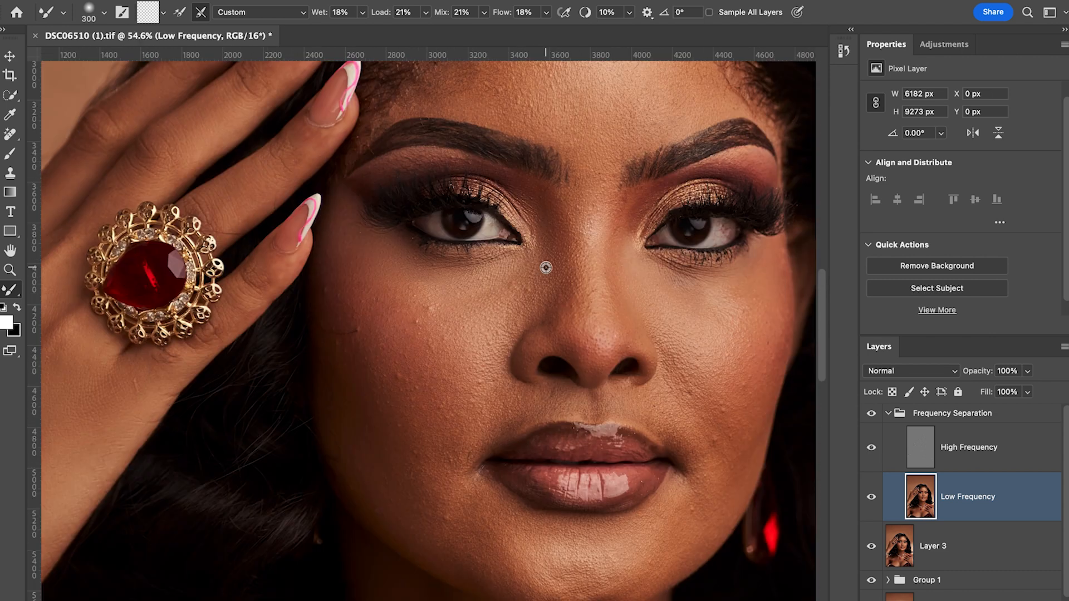
scroll(545, 267, "up", 5)
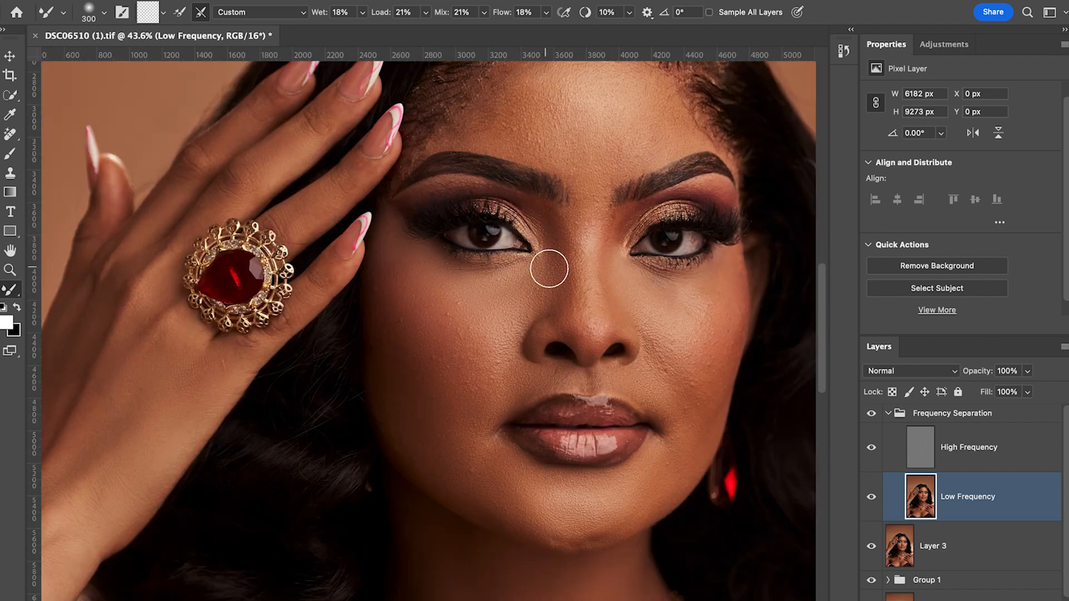
left_click(871, 414)
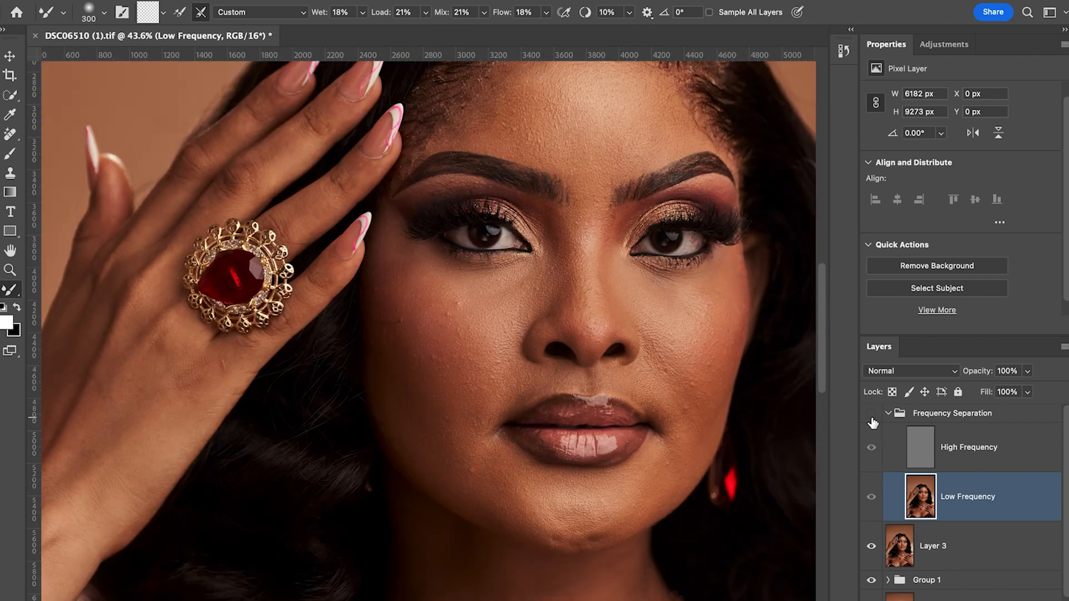
left_click(872, 419)
left_click(872, 417)
Blend the image-right cheek under the eye with Mixer Brush strokes, adjusting the brush size to the area
scroll(553, 379, "down", 3)
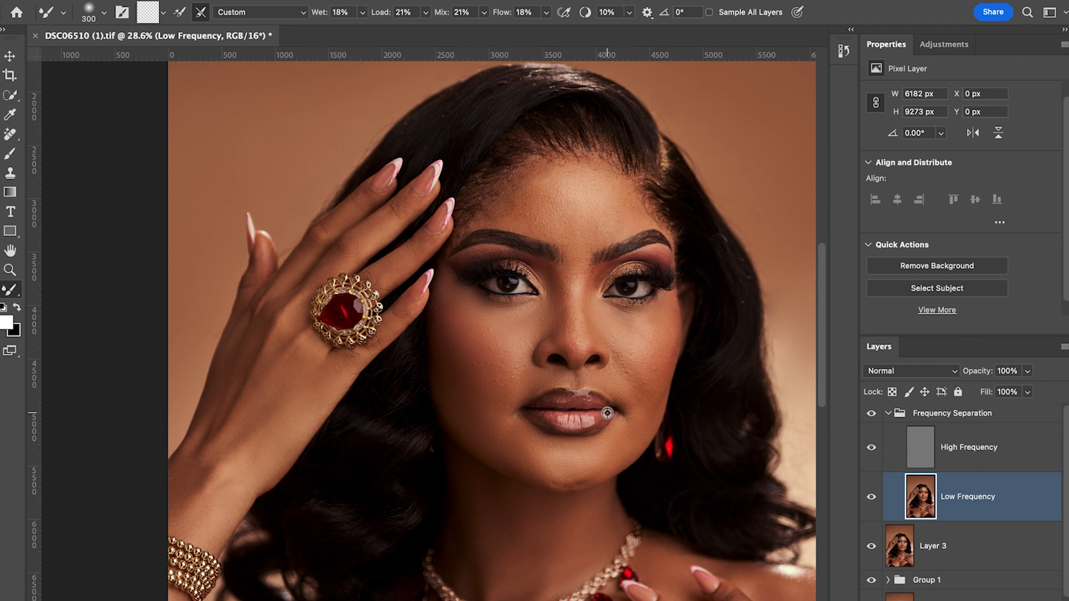
scroll(605, 412, "down", 2)
key("[")
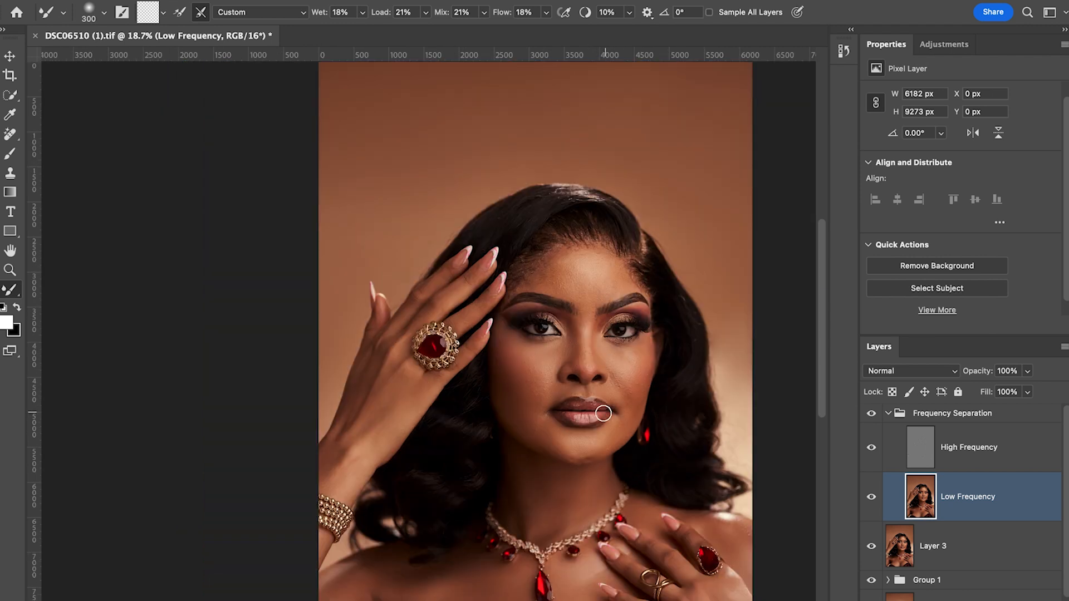
key("bracketright")
key("bracketright")
key("bracketright")
key("bracketleft")
key("bracketleft")
key("bracketright")
key("bracketright")
mouse_move(632, 355)
left_mouse_down()
mouse_move(618, 353)
mouse_move(649, 348)
left_mouse_up()
key("bracketright")
key("bracketright")
key("bracketleft")
key("bracketright")
key("bracketleft")
key("bracketright")
key("bracketright")
key("bracketleft")
key("bracketleft")
key("bracketleft")
key("bracketleft")
key("bracketleft")
Smooth the skin beside the image-right corner of the mouth and up along the outer cheek with the Mixer Brush
mouse_move(628, 397)
left_mouse_down()
mouse_move(633, 416)
mouse_move(632, 398)
left_mouse_up()
key("bracketleft")
key("bracketright")
key("bracketright")
key("bracketright")
key("bracketright")
mouse_move(645, 375)
left_mouse_down()
mouse_move(639, 363)
mouse_move(641, 385)
left_mouse_up()
key("bracketleft")
left_click_drag(643, 378, 647, 357)
key("bracketleft")
Blend the nose bridge and the skin around the image-left eye with the Mixer Brush at about 200
mouse_move(585, 354)
left_mouse_down()
mouse_move(588, 302)
mouse_move(583, 320)
left_mouse_up()
scroll(588, 323, "down", 1)
key("bracketright")
key("bracketleft")
mouse_move(569, 311)
left_mouse_down()
mouse_move(530, 297)
mouse_move(505, 303)
mouse_move(516, 312)
left_mouse_up()
key("bracketright")
key("bracketright")
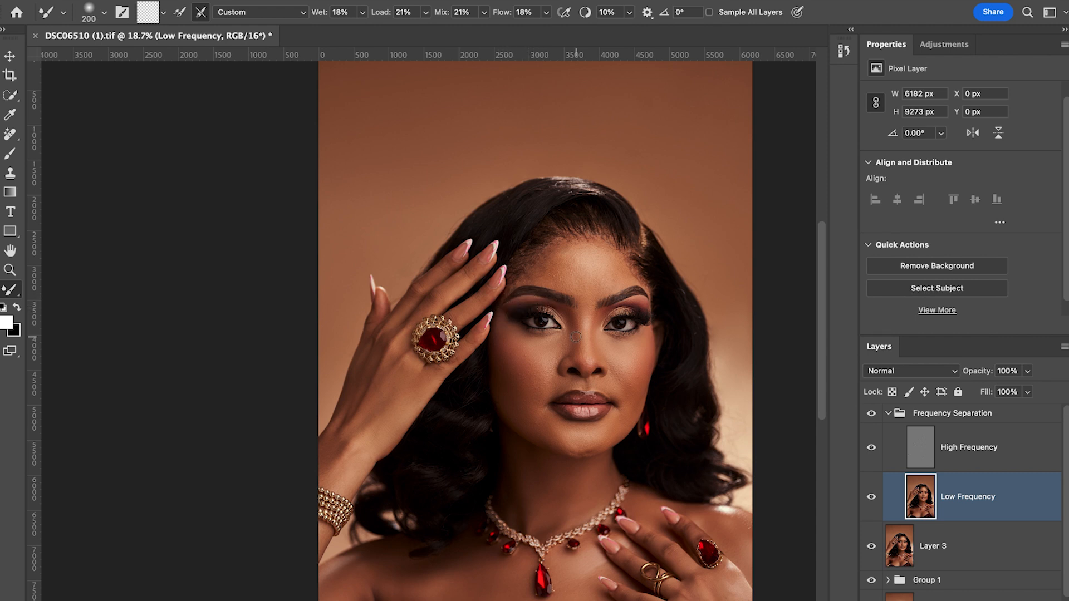
left_click_drag(576, 348, 579, 353)
Even out the lower image-left cheek and jawline with a larger Mixer Brush
key("bracketleft")
key("bracketright")
key("bracketright")
key("bracketright")
left_click_drag(520, 426, 511, 412)
key("bracketright")
key("bracketright")
left_click_drag(507, 403, 522, 412)
scroll(534, 347, "down", 1)
key("bracketleft")
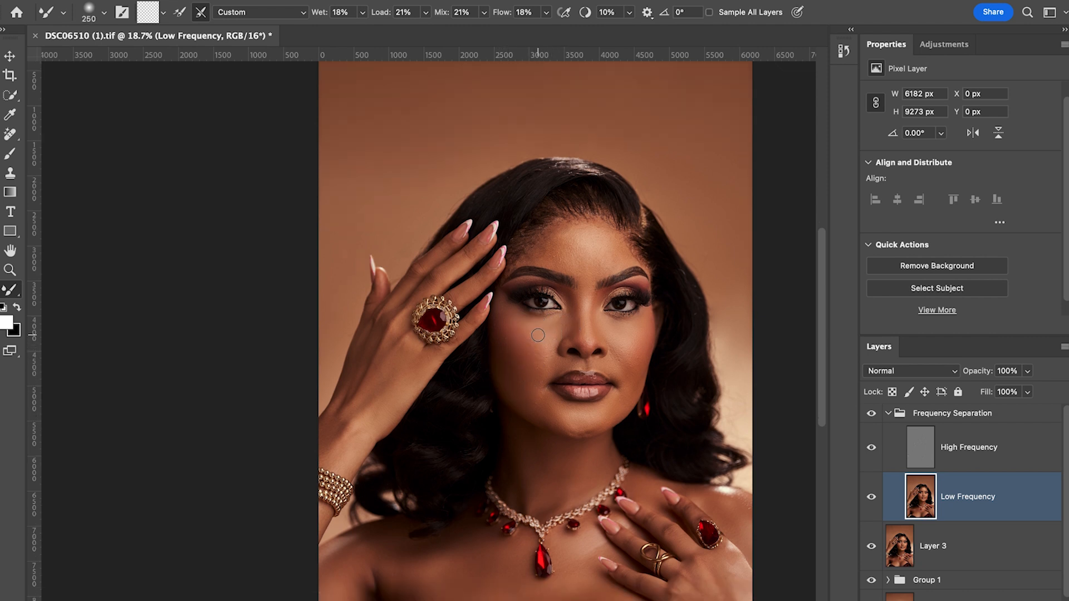
Smooth the image-left cheek from below the eye toward the mouth with the Mixer Brush starting at size 250
mouse_move(533, 330)
left_mouse_down()
mouse_move(519, 328)
mouse_move(548, 348)
mouse_move(564, 335)
mouse_move(544, 360)
left_mouse_up()
key("bracketright")
mouse_move(540, 370)
left_mouse_down()
mouse_move(501, 352)
mouse_move(523, 365)
left_mouse_up()
key("bracketright")
key("bracketleft")
Soften the skin between the eyebrows with the Mixer Brush at about 200 and compare against the hidden Frequency Separation group
scroll(509, 351, "left", 1)
key("bracketleft")
key("bracketleft")
key("bracketleft")
key("bracketleft")
key("bracketleft")
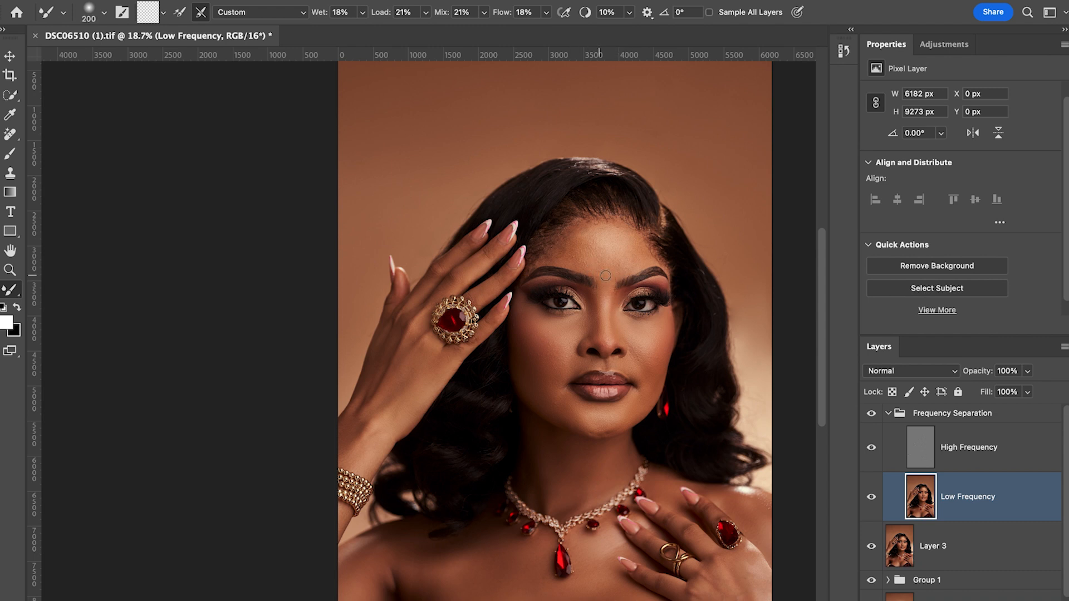
key("bracketright")
key("bracketright")
key("bracketleft")
key("bracketleft")
key("bracketright")
key("bracketleft")
key("bracketright")
key("bracketleft")
left_click(872, 415)
left_click(872, 414)
Blend the forehead from the upper centre down to the image-left temple with the Mixer Brush at varying sizes
key("bracketright")
mouse_move(596, 228)
left_mouse_down()
mouse_move(562, 223)
mouse_move(522, 279)
left_mouse_up()
key("bracketleft")
key("bracketleft")
key("bracketright")
key("bracketright")
key("bracketright")
key("bracketright")
key("bracketright")
key("bracketright")
key("bracketright")
key("bracketleft")
key("bracketleft")
key("bracketleft")
Smooth the image-right hairline and the forehead above the image-left eyebrow with the Mixer Brush at 400
key("bracketright")
key("bracketright")
key("bracketright")
key("bracketright")
key("bracketright")
key("bracketright")
key("bracketleft")
key("bracketleft")
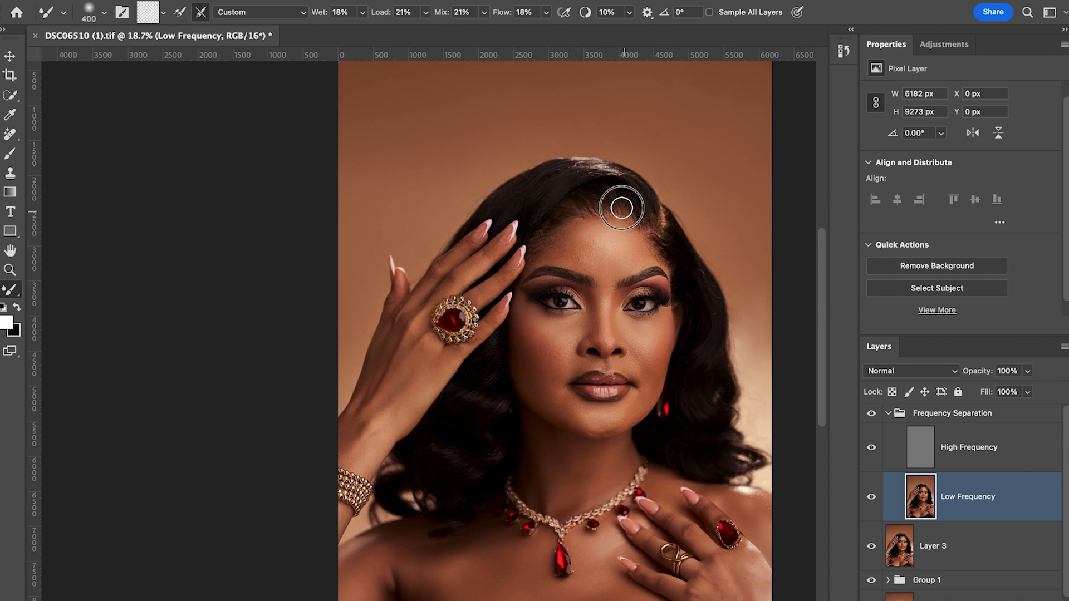
key("bracketleft")
key("bracketleft")
key("bracketright")
key("bracketright")
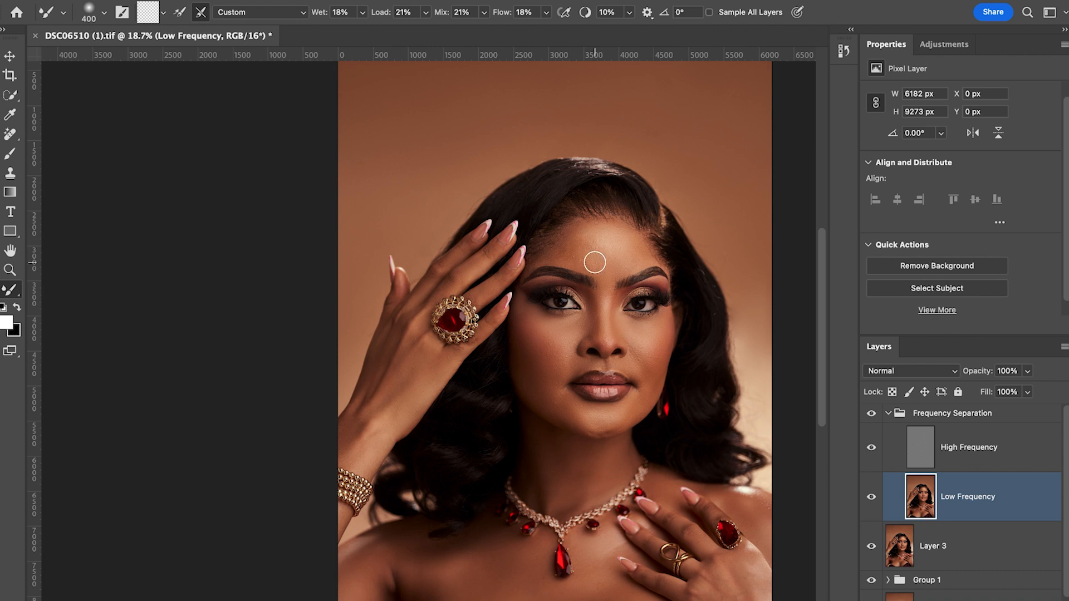
mouse_move(593, 264)
left_mouse_down()
mouse_move(576, 268)
mouse_move(574, 257)
left_mouse_up()
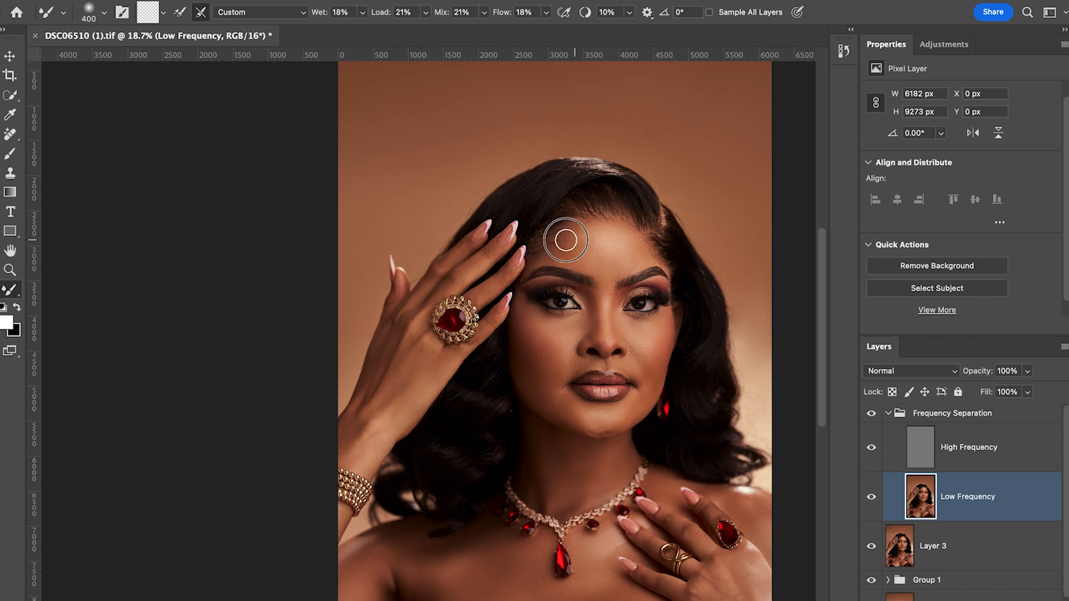
Blend the upper middle of the forehead at brush size 250 and the area above the image-left eyebrow at 600
key("bracketleft")
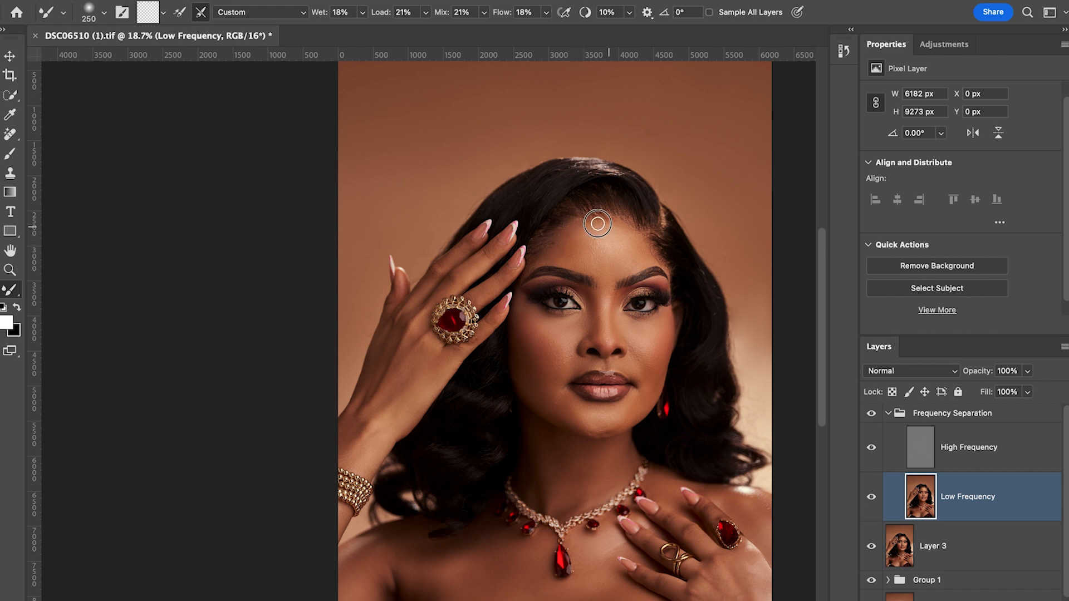
key("bracketright")
key("bracketright")
key("bracketright")
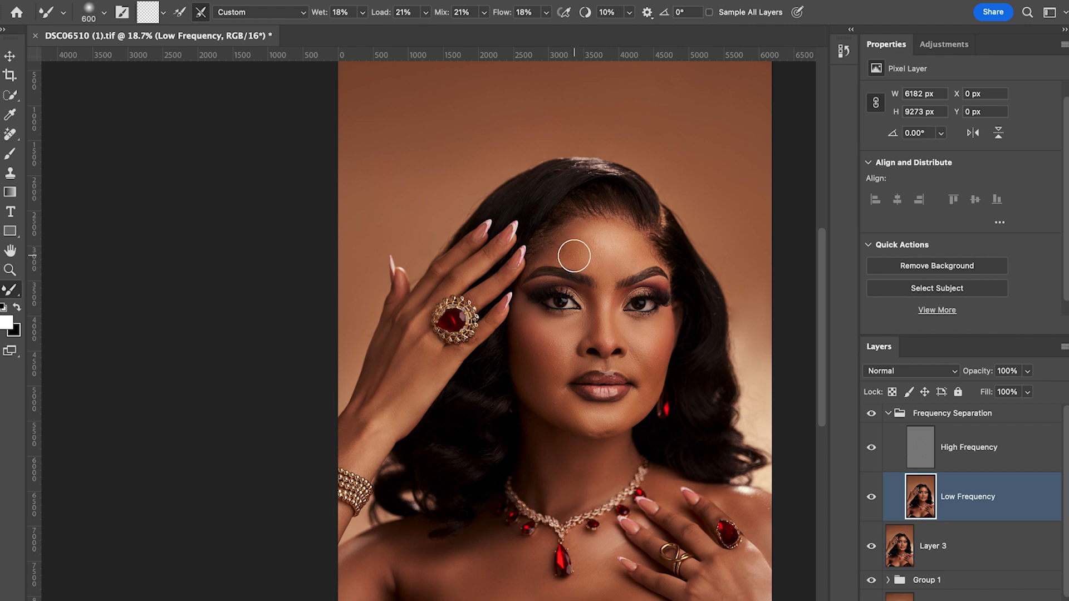
key("bracketleft")
key("bracketleft")
key("bracketleft")
key("bracketleft")
key("bracketleft")
key("bracketleft")
key("bracketleft")
key("bracketleft")
key("bracketleft")
Even out the upper image-right forehead with the Mixer Brush at 400 and the middle of the forehead at 300
key("bracketright")
key("bracketright")
key("bracketright")
key("bracketright")
key("bracketright")
key("bracketleft")
key("bracketright")
key("bracketright")
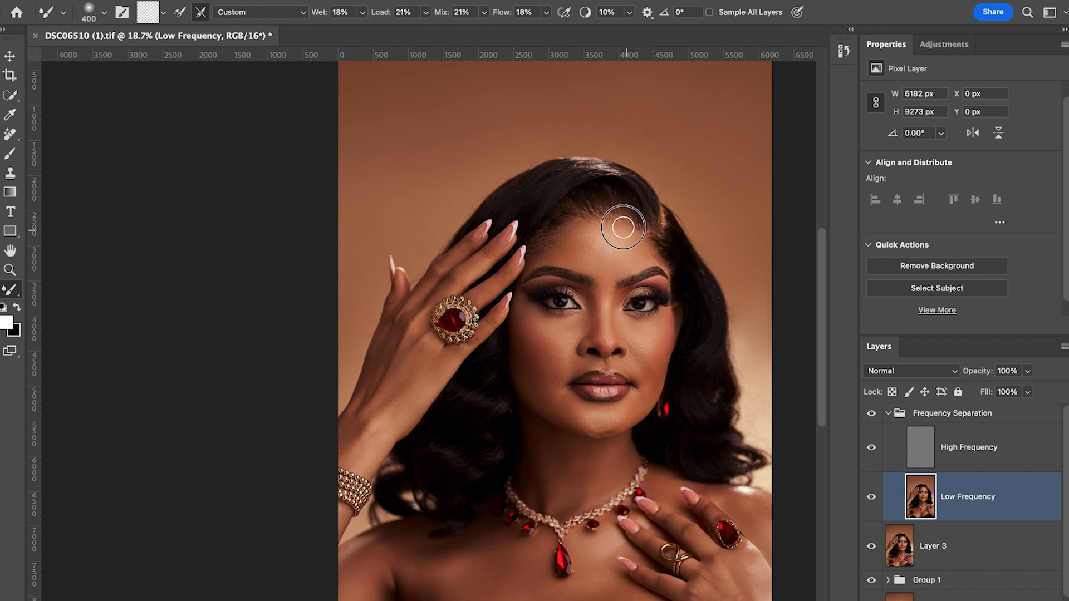
key("bracketleft")
key("bracketleft")
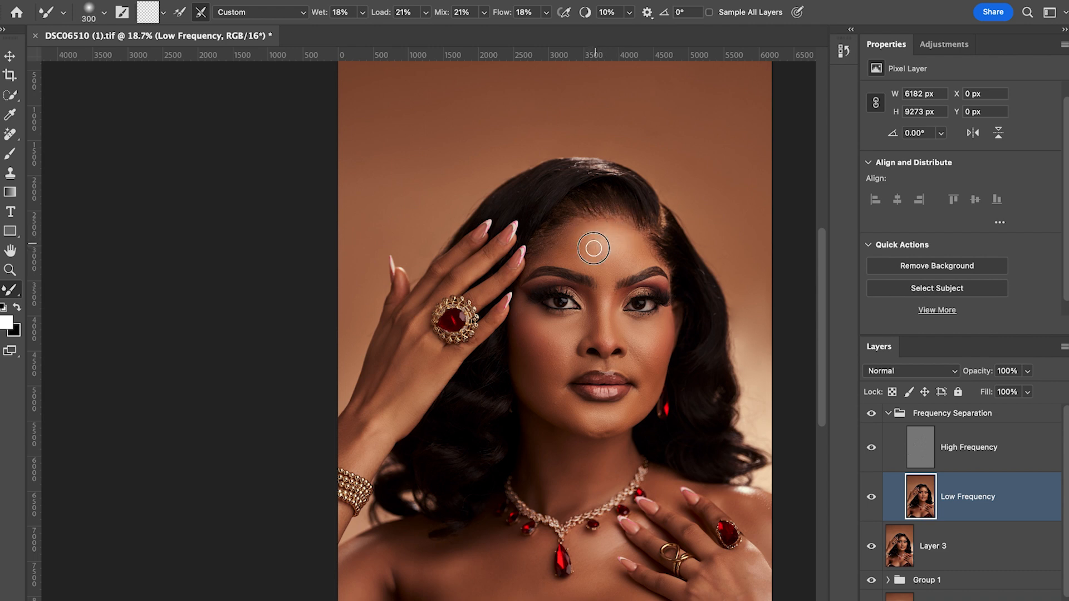
Continue evening out the portrait's skin tones with the Mixer Brush at varying sizes, finishing at size 200
key("bracketright")
key("bracketright")
key("bracketright")
key("bracketright")
key("bracketleft")
key("bracketleft")
key("bracketleft")
key("bracketleft")
key("bracketright")
key("bracketright")
key("bracketright")
key("bracketright")
key("bracketleft")
key("bracketleft")
key("bracketleft")
key("bracketleft")
key("bracketleft")
key("bracketleft")
key("bracketleft")
key("bracketleft")
key("bracketleft")
Examine the face close up with and without the Frequency Separation group to compare the retouching
scroll(629, 274, "up", 5)
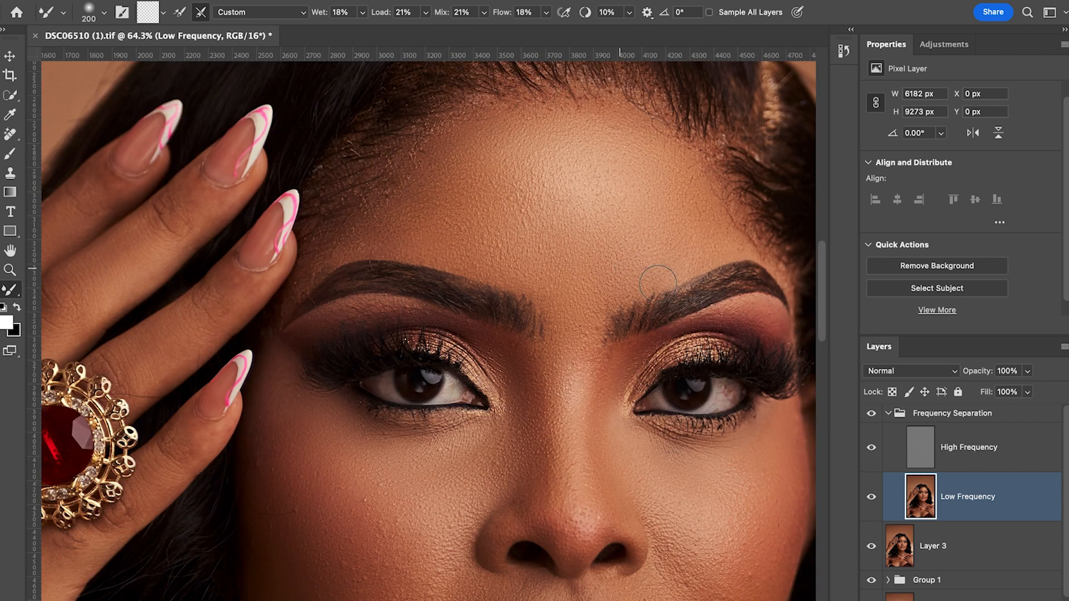
left_click(871, 414)
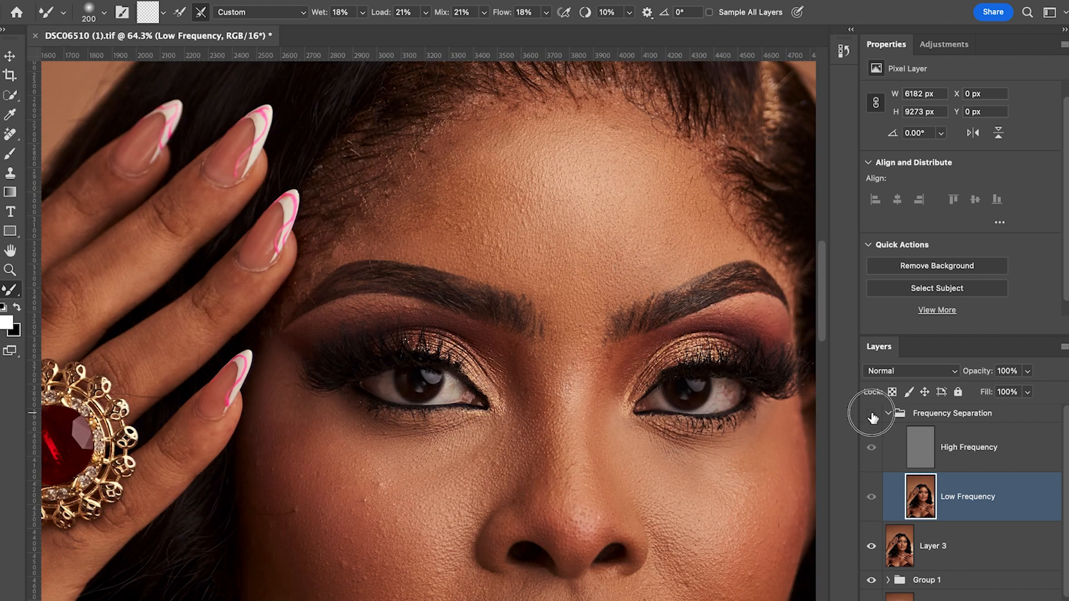
left_click(871, 414)
left_click(872, 414)
On the High Frequency layer, clean the texture along the outer image-left cheek with the Clone Stamp at size 60
scroll(661, 322, "down", 3)
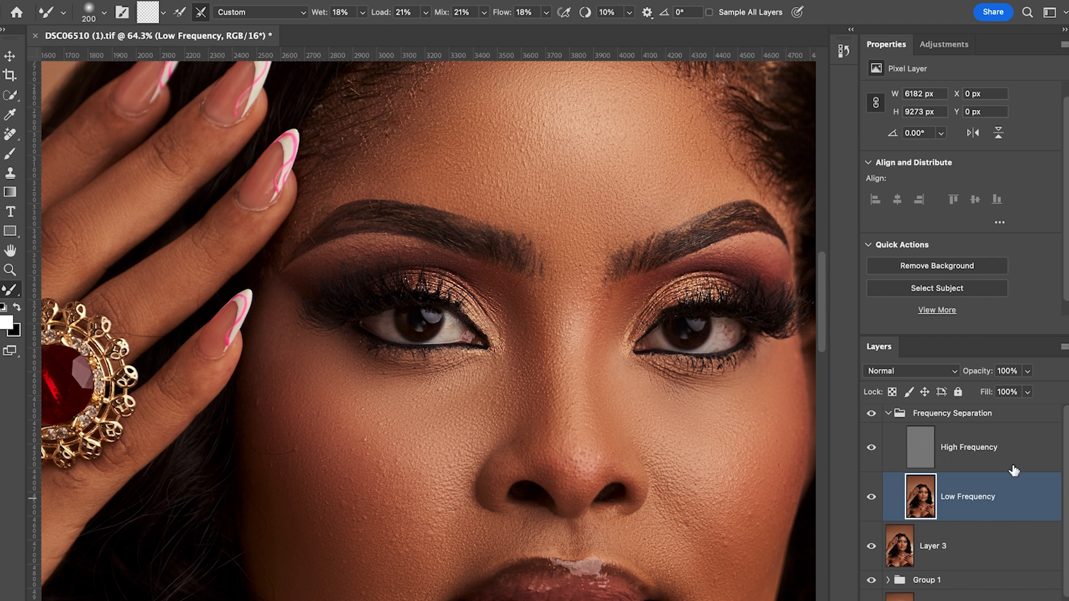
left_click(968, 465)
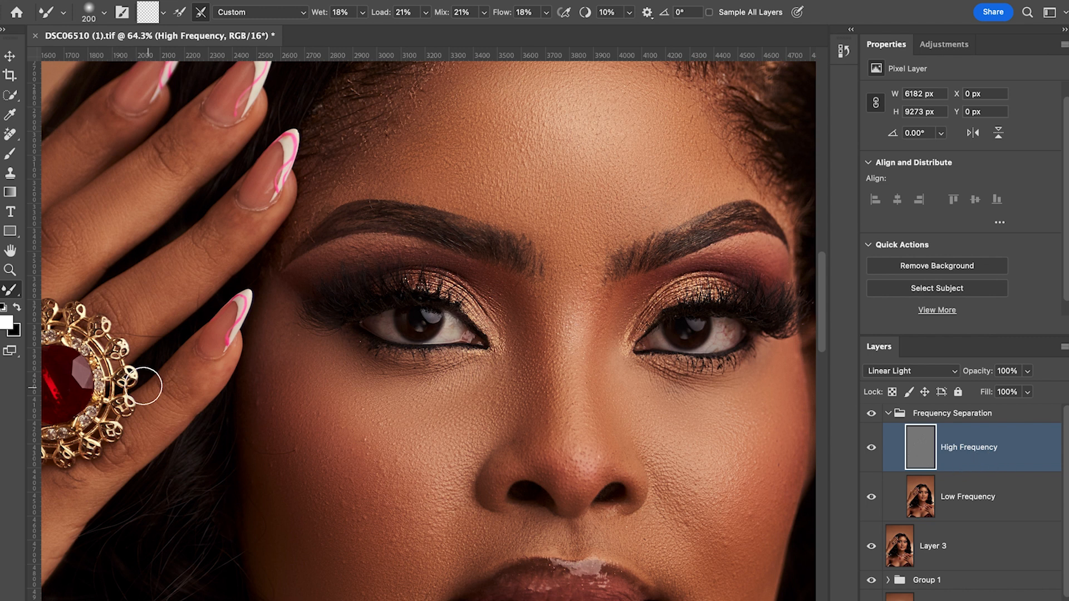
scroll(23, 239, "down", 1)
left_click(10, 174)
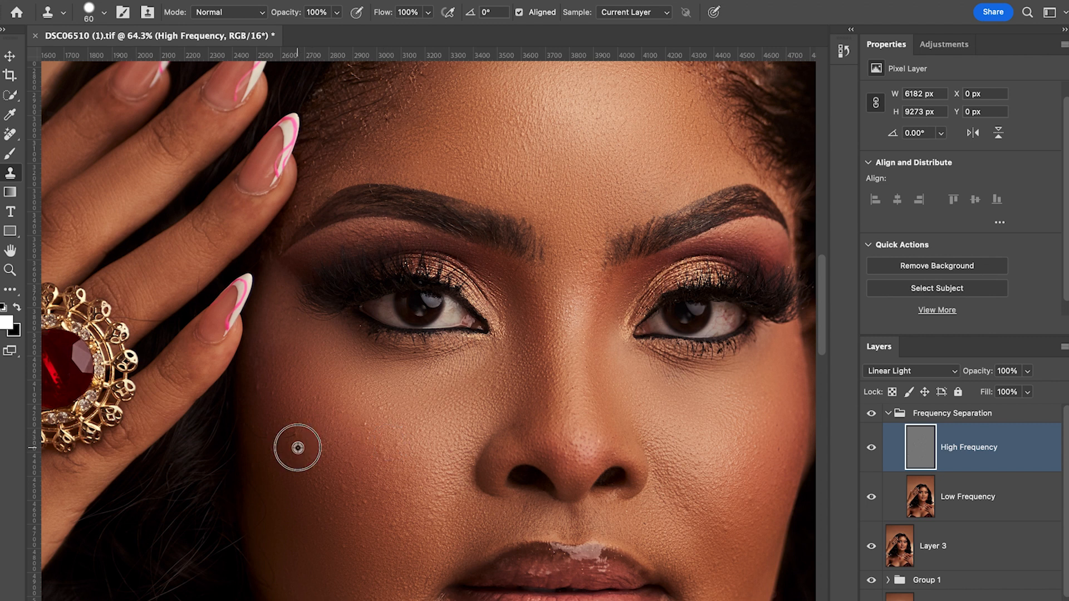
left_click(295, 438, "alt")
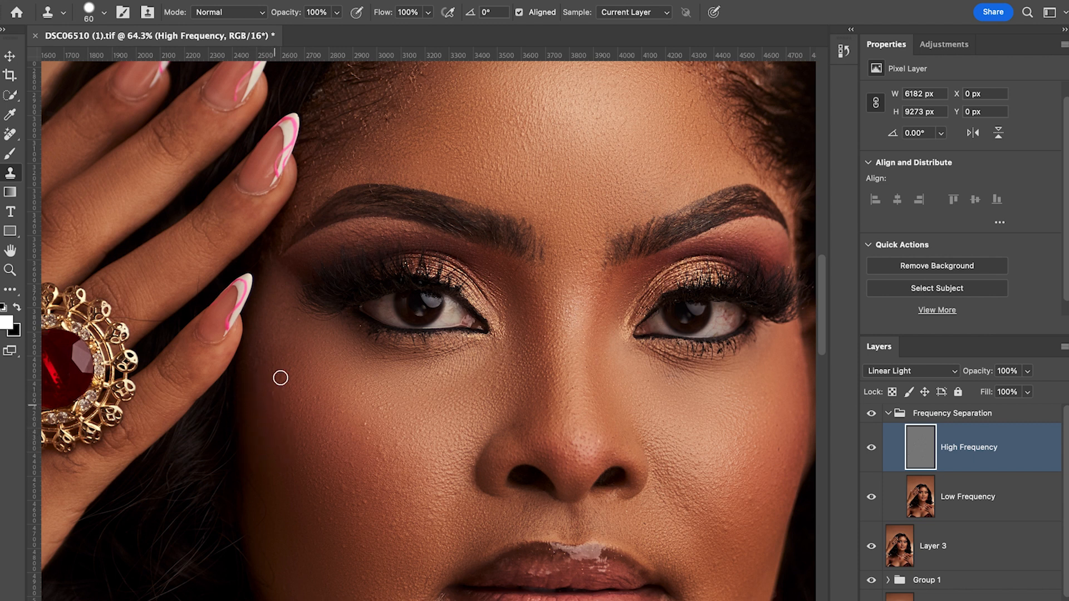
left_click(277, 516, "alt")
left_click(258, 488)
left_click(270, 531)
left_click(278, 552)
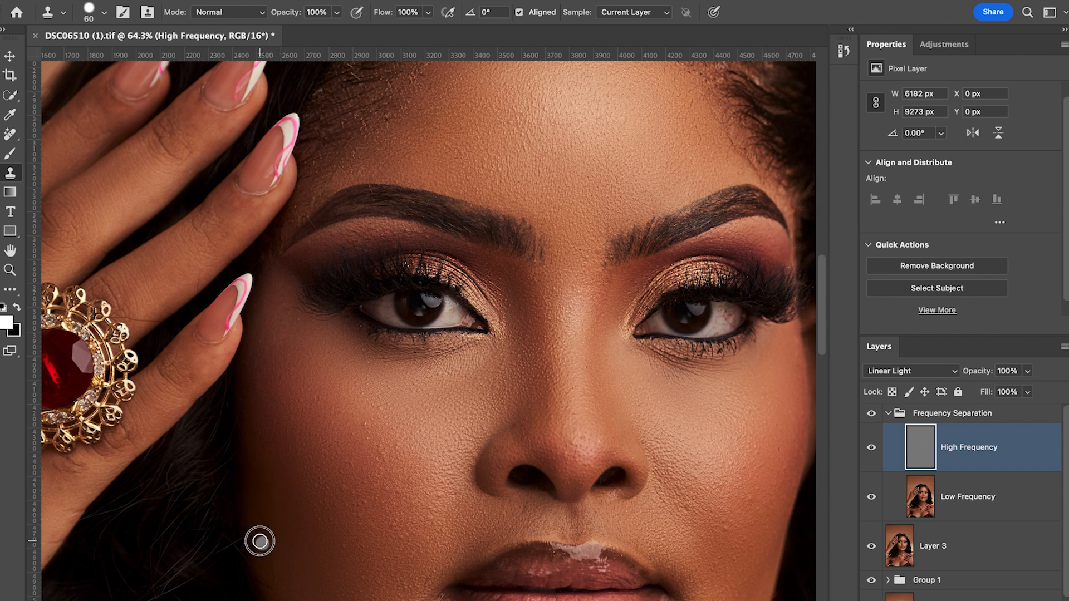
Clone clean skin texture over the middle of the image-left cheek and the side of the nose
left_click(356, 490)
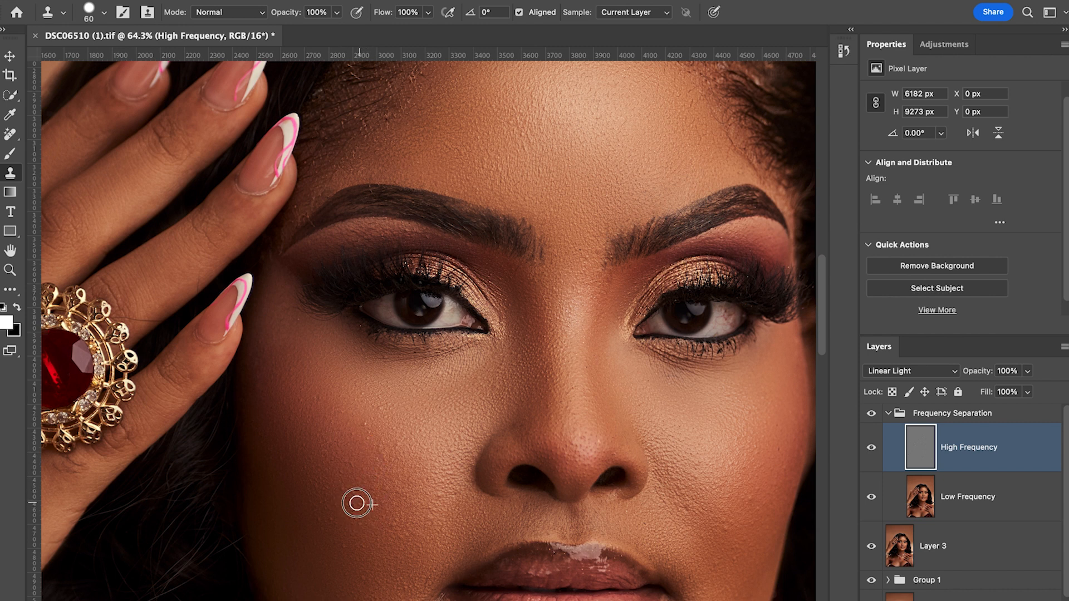
left_click(439, 495)
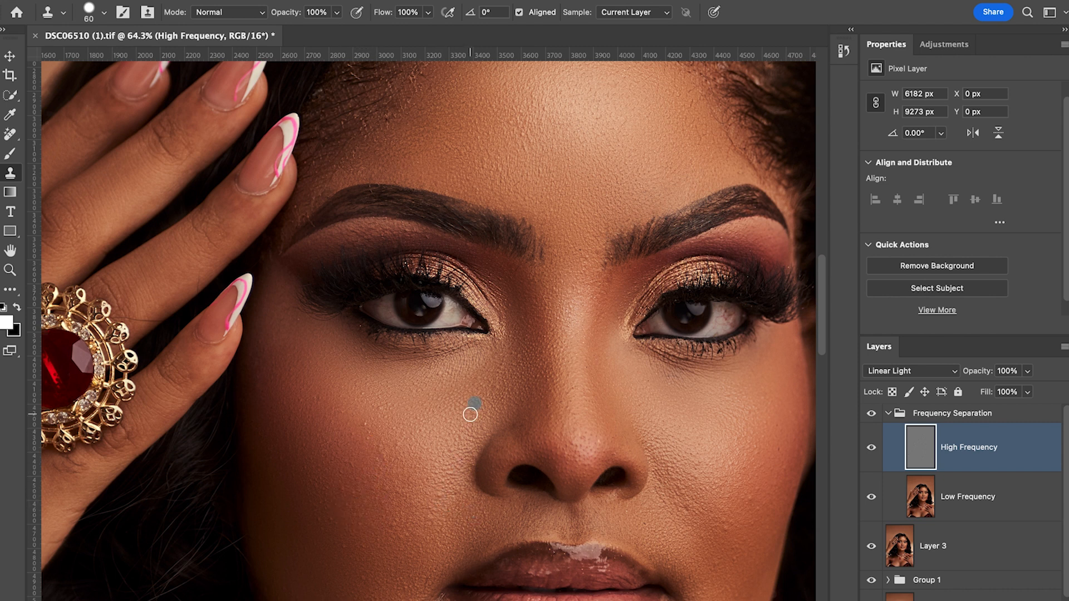
scroll(479, 381, "down", 3)
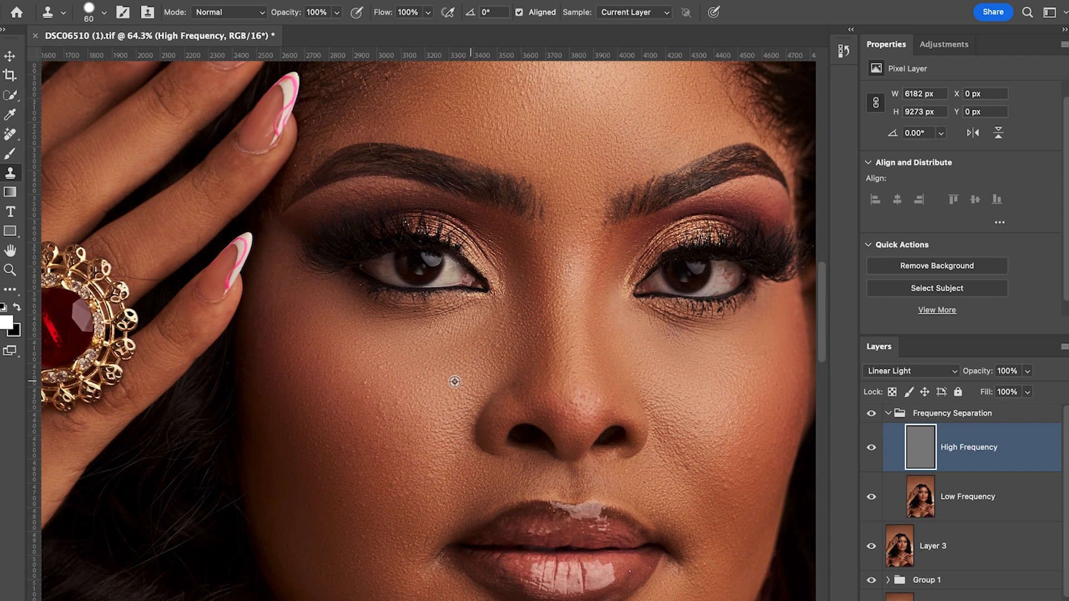
left_click(519, 343, "alt")
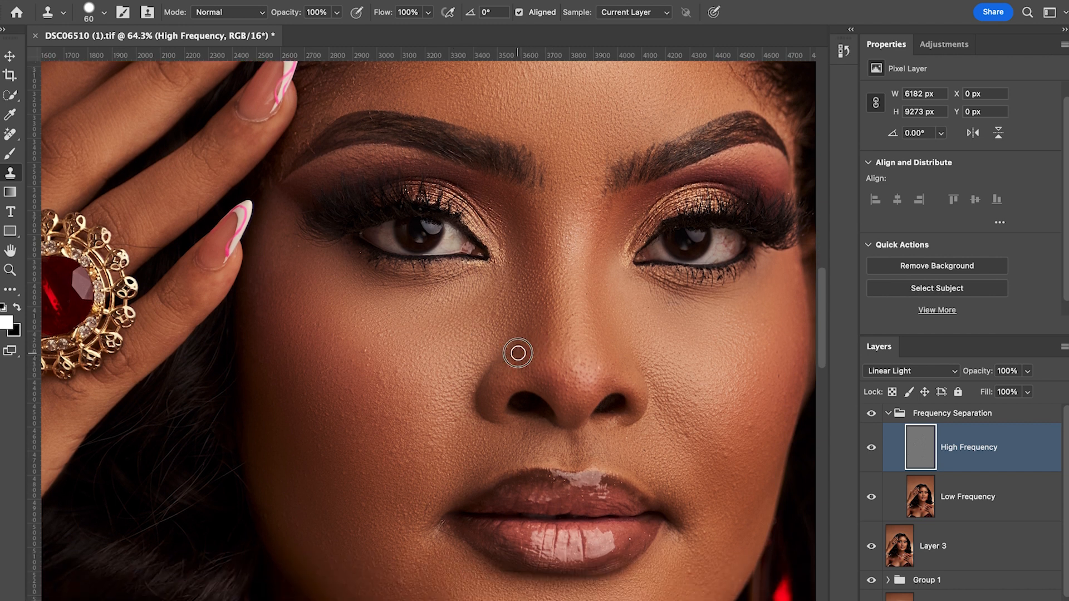
scroll(544, 343, "down", 1)
left_click(549, 325)
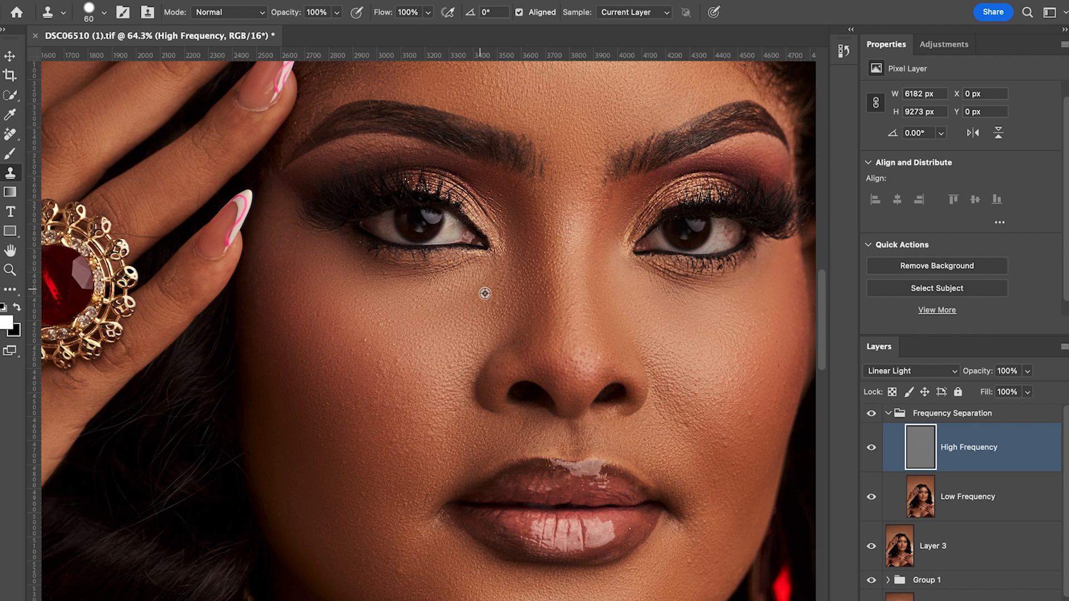
Clean up the skin texture beneath the image-left eye with the Clone Stamp
scroll(469, 302, "down", 1)
left_click(444, 291, "alt")
scroll(473, 276, "up", 1)
left_click_drag(475, 273, 429, 293)
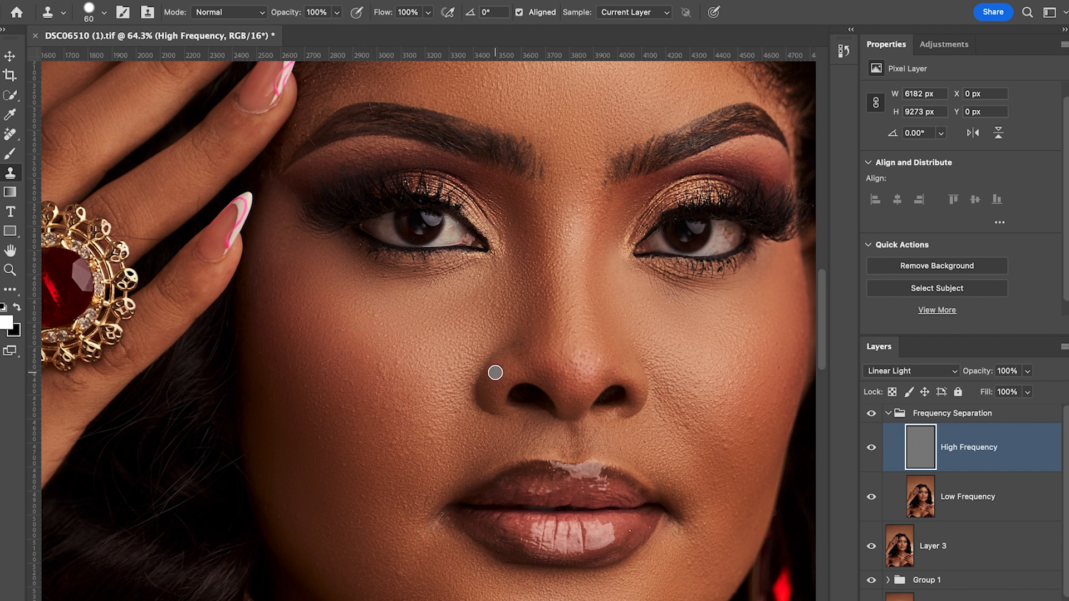
scroll(494, 405, "down", 2)
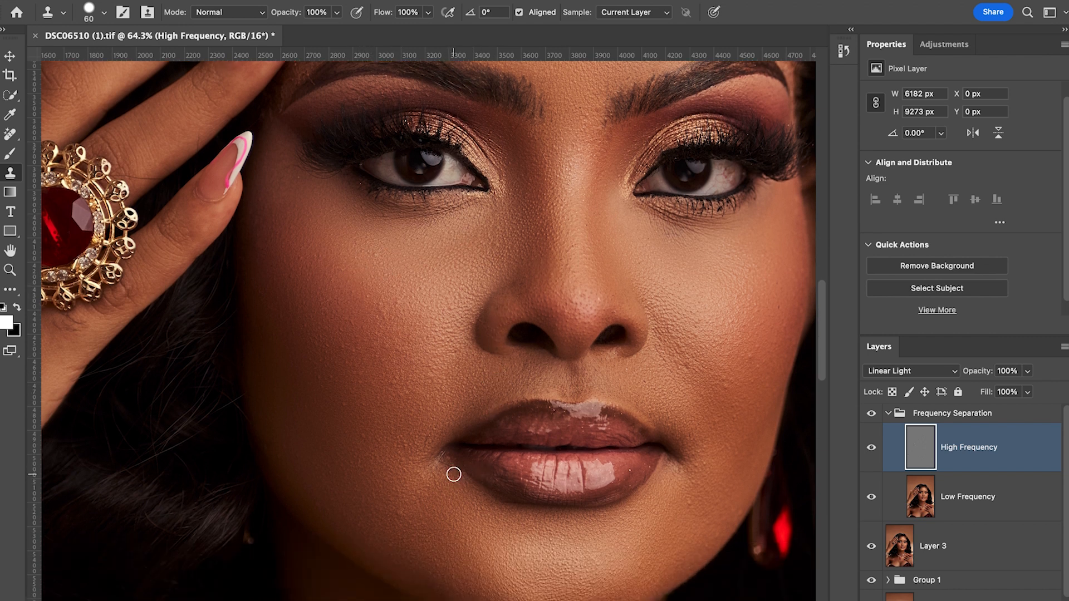
Clone clean texture over the image-left corner of the mouth and the skin below it towards the jaw
left_click_drag(440, 474, 443, 470)
left_click(448, 473, "alt")
left_click(447, 462, "alt")
left_click(434, 505, "alt")
left_click_drag(417, 499, 408, 516)
left_click(400, 510, "alt")
left_click(389, 546, "alt")
Stamp out bumps on the outer and lower image-left cheek and the area beside the nose
left_click_drag(323, 430, 323, 417)
left_click(313, 416, "alt")
left_click(274, 446, "alt")
left_click(283, 462, "alt")
left_click(286, 451, "alt")
left_click(362, 486, "alt")
left_click(417, 376, "alt")
left_click(394, 347)
left_click(441, 331)
Clean the texture around the nostril and over the image-right cheek down towards the jaw
left_click(529, 347, "alt")
left_click(542, 356)
left_click(738, 391, "alt")
left_click(725, 384)
left_click(720, 375, "alt")
left_click(723, 390)
left_click(771, 381)
left_click(705, 505, "alt")
left_click(710, 502)
Clean the skin texture at the image-right temple and hairline above the outer eyebrow with the Clone Stamp
scroll(676, 336, "up", 2)
scroll(676, 336, "up", 4)
scroll(724, 312, "up", 4)
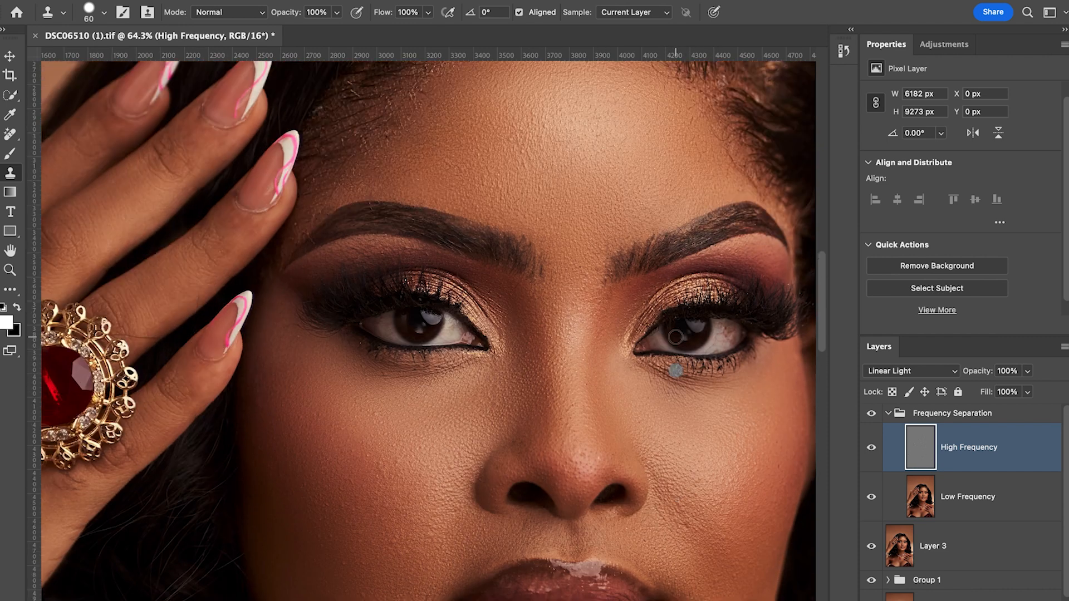
left_click(763, 254, "alt")
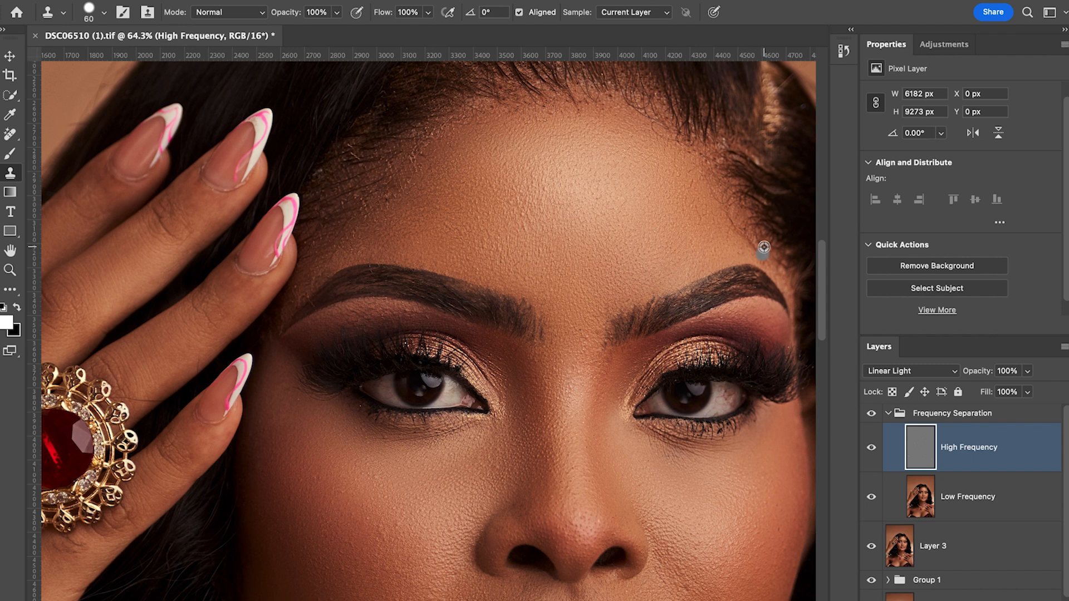
left_click(752, 249, "alt")
left_click(763, 246)
left_click(739, 220, "alt")
left_click(736, 215)
left_click(743, 224, "alt")
left_click(741, 225)
Clone clean texture over the upper centre of the forehead and along the image-left hairline
scroll(579, 133, "down", 1)
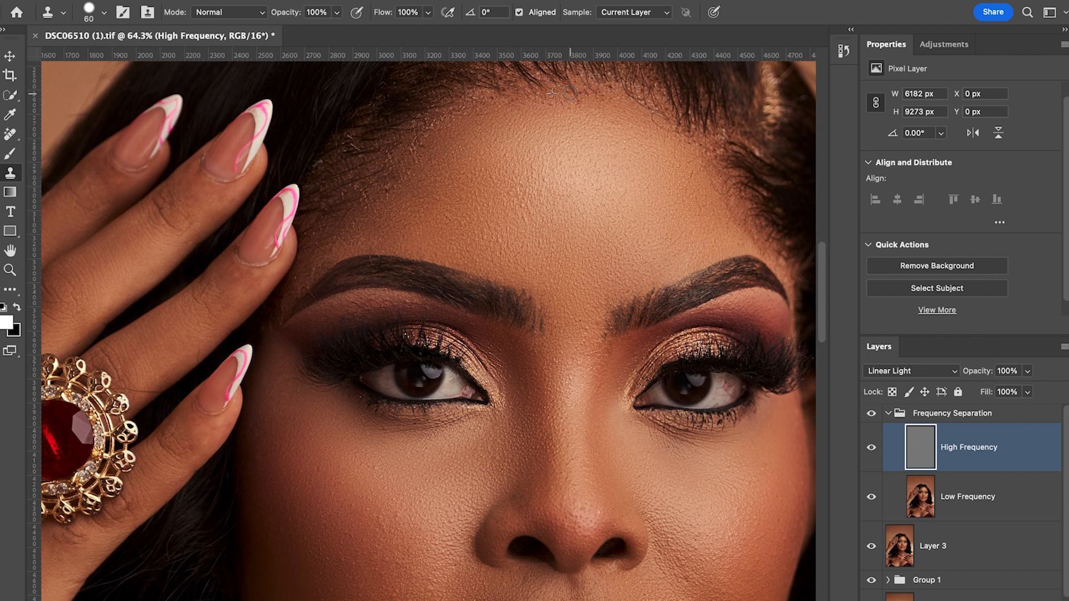
left_click_drag(579, 102, 583, 104)
left_click(367, 181, "alt")
left_click_drag(366, 194, 367, 181)
left_click(389, 176, "alt")
left_click(386, 190)
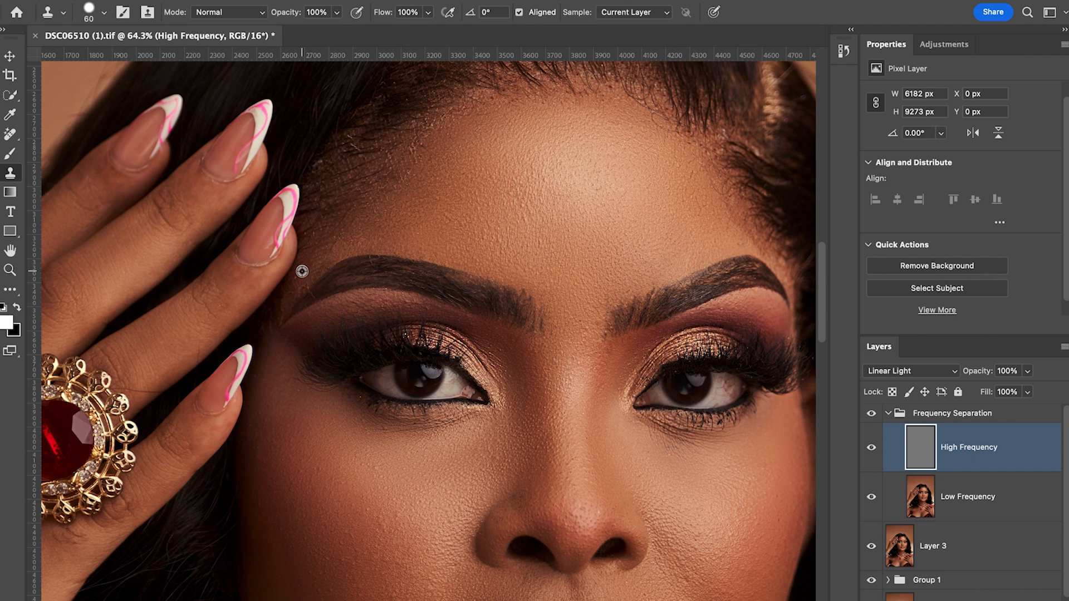
Clean the skin texture around the outer image-left eyebrow and save the document
left_click(298, 278, "alt")
left_click(305, 280)
left_click(330, 261, "alt")
left_click(358, 265)
left_click(290, 338, "alt")
key("ctrl+s")
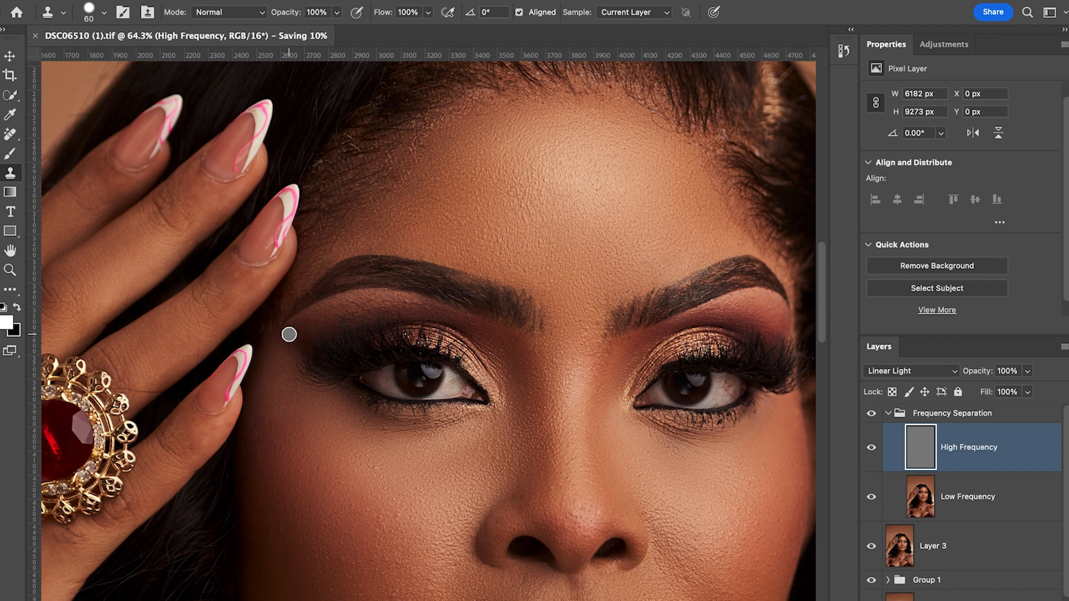
Refine the texture beside the outer image-left eye and eyebrow tail with the Clone Stamp at size 45
key("bracketleft")
key("bracketleft")
left_click(272, 326, "alt")
left_click(269, 336)
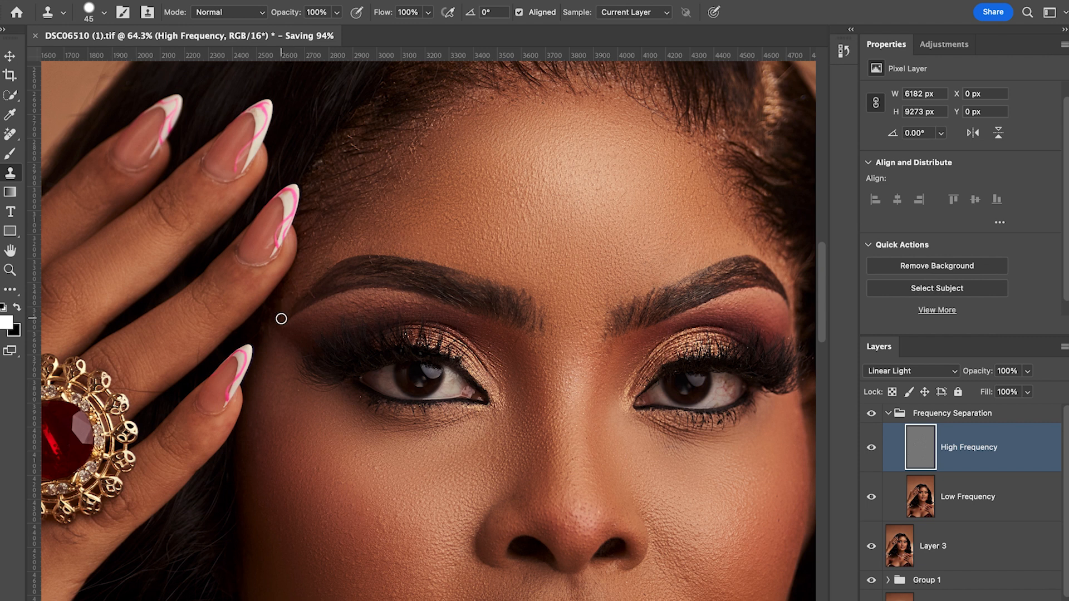
left_click(278, 310, "alt")
left_click(291, 295)
left_click(419, 307, "alt")
Clone clean texture over the image-left side of the forehead beside the hairline at size 45
left_click(321, 163, "alt")
left_click(390, 171, "alt")
left_click(420, 179)
left_click(411, 136)
left_click(418, 141, "alt")
left_click(422, 131, "alt")
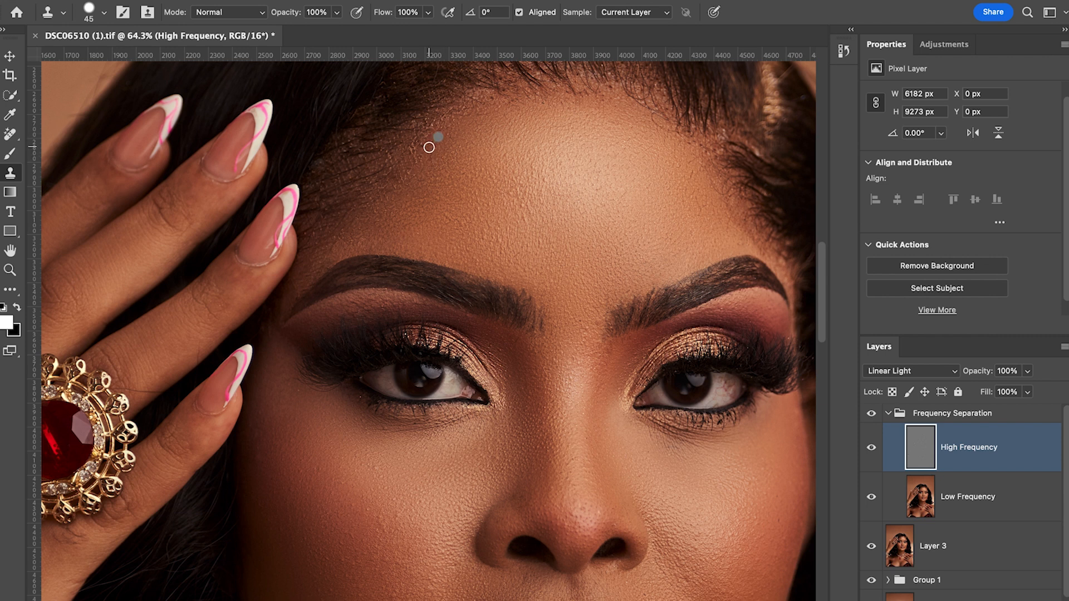
left_click(406, 187)
Stamp out the remaining bumps on the upper image-left forehead just inside the hairline
left_click(422, 141, "alt")
left_click(436, 150)
left_click(410, 167, "alt")
left_click(392, 191)
left_click(446, 112)
scroll(412, 154, "down", 2)
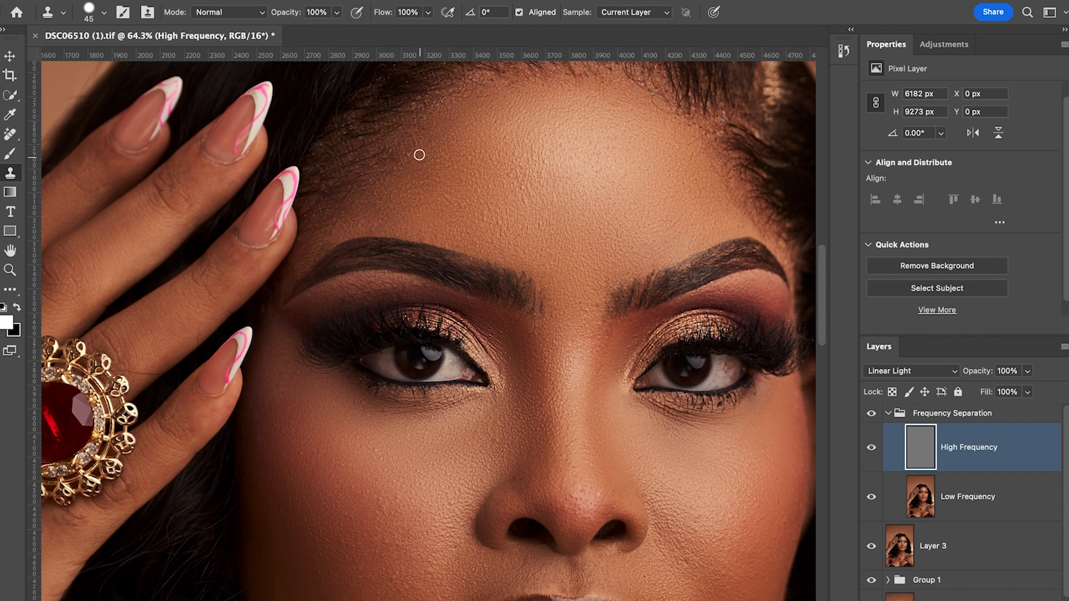
left_click(413, 131, "alt")
left_click(418, 138)
left_click(422, 129)
scroll(429, 111, "down", 1)
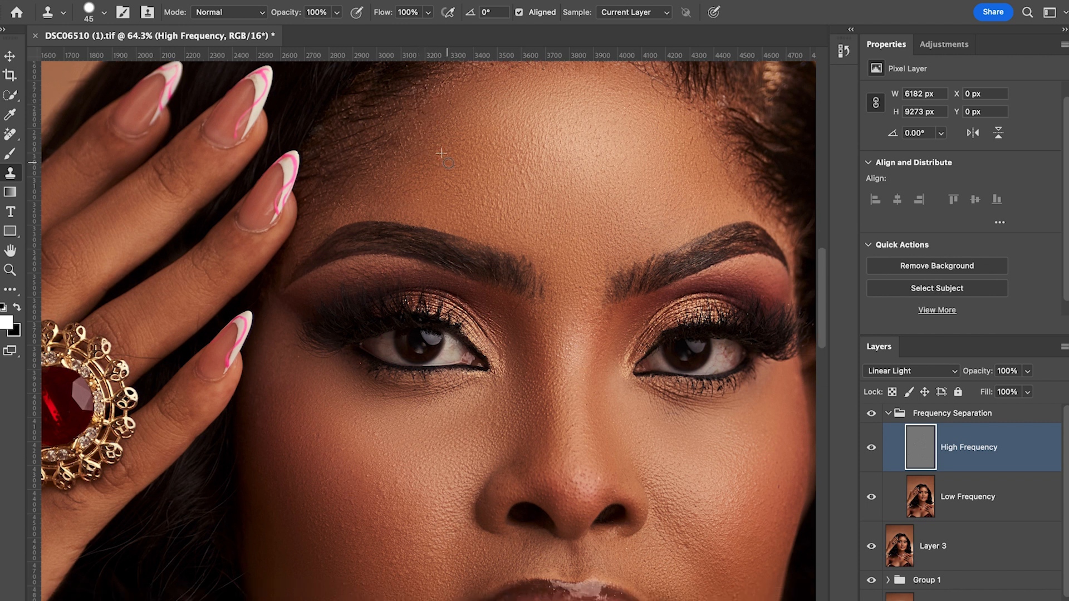
Clean the forehead texture along the upper image-left curve of the hairline with the Clone Stamp
scroll(445, 162, "up", 5)
scroll(612, 223, "up", 6)
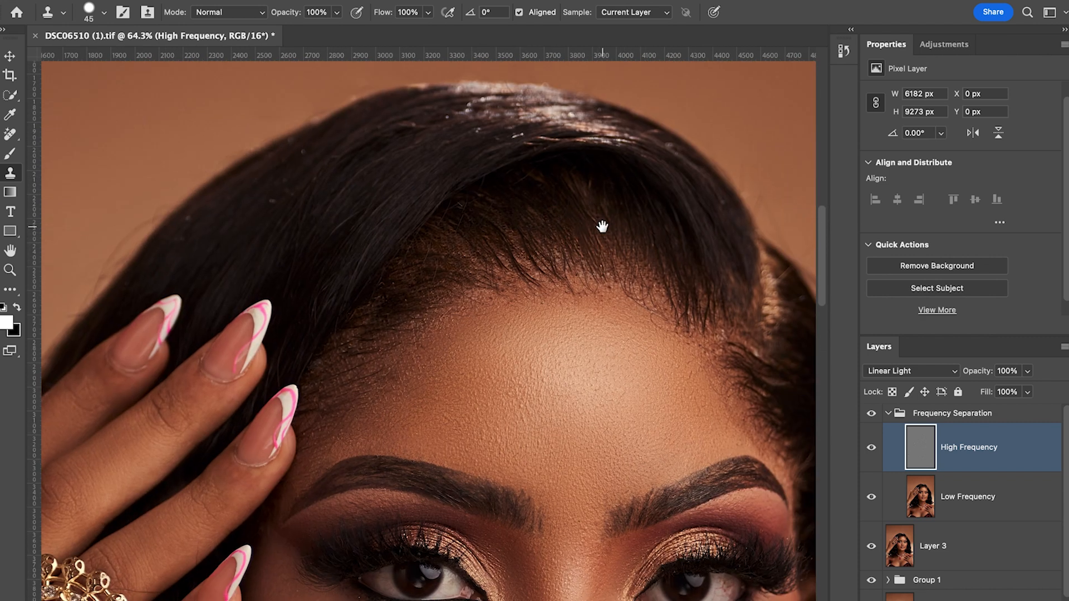
left_click(485, 295, "alt")
left_click_drag(467, 317, 455, 318)
left_click(436, 313)
left_click(450, 311, "alt")
left_click(434, 317)
left_click(441, 319, "alt")
left_click(468, 319)
left_click(434, 335, "alt")
left_click(427, 331)
Clone clean texture along the middle stretch of the image-left hairline towards the temple
left_click(416, 330, "alt")
left_click(361, 334, "alt")
left_click(366, 332)
mouse_move(366, 332)
left_mouse_down()
mouse_move(393, 320)
mouse_move(370, 313)
mouse_move(400, 310)
mouse_move(380, 304)
left_mouse_up()
left_click(383, 320, "alt")
left_click(390, 306, "alt")
left_click(363, 327, "alt")
left_click_drag(336, 354, 336, 353)
left_click(358, 353, "alt")
Clean the lowest part of the image-left hairline near the fingers and the top centre of the forehead
left_click(337, 377)
left_click(326, 371, "alt")
left_click(320, 350, "alt")
left_click_drag(320, 373, 323, 388)
left_click(337, 394)
left_click(389, 309)
left_click_drag(529, 296, 549, 314)
Check the Frequency Separation group's visibility and examine the retouched face, raised hand, neck and chest
scroll(551, 315, "down", 5)
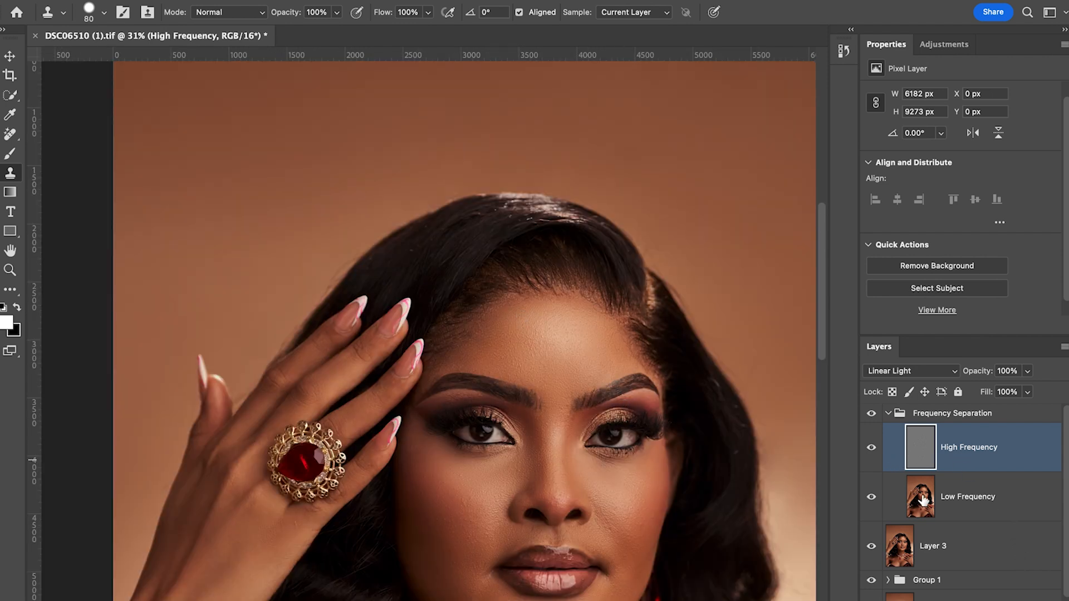
left_click(872, 414)
scroll(549, 417, "down", 3)
scroll(579, 499, "down", 6)
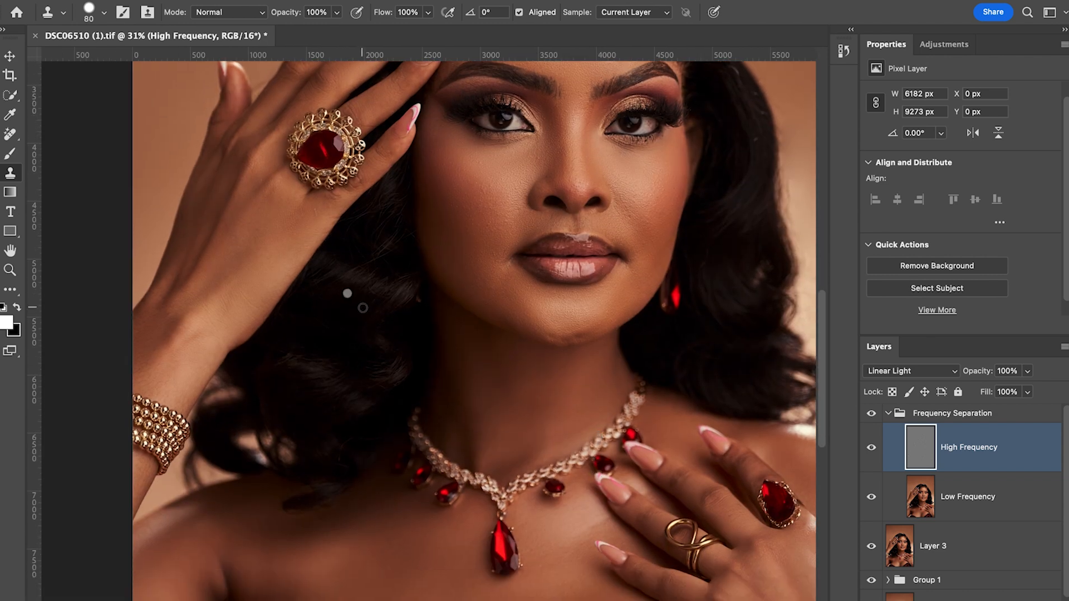
left_click_drag(361, 306, 363, 358)
left_click_drag(301, 323, 467, 342)
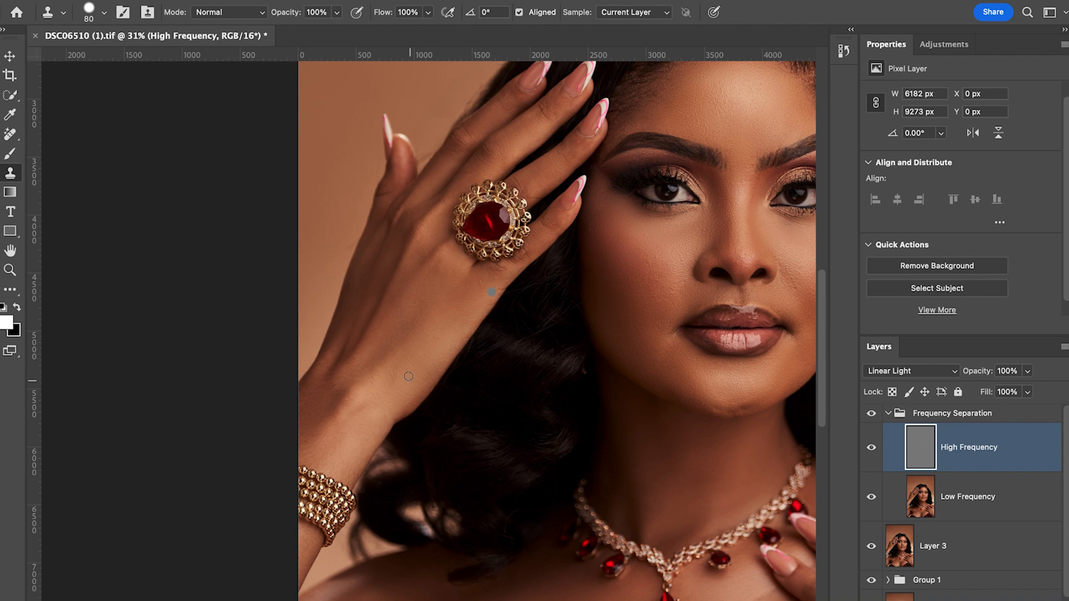
scroll(514, 353, "down", 6)
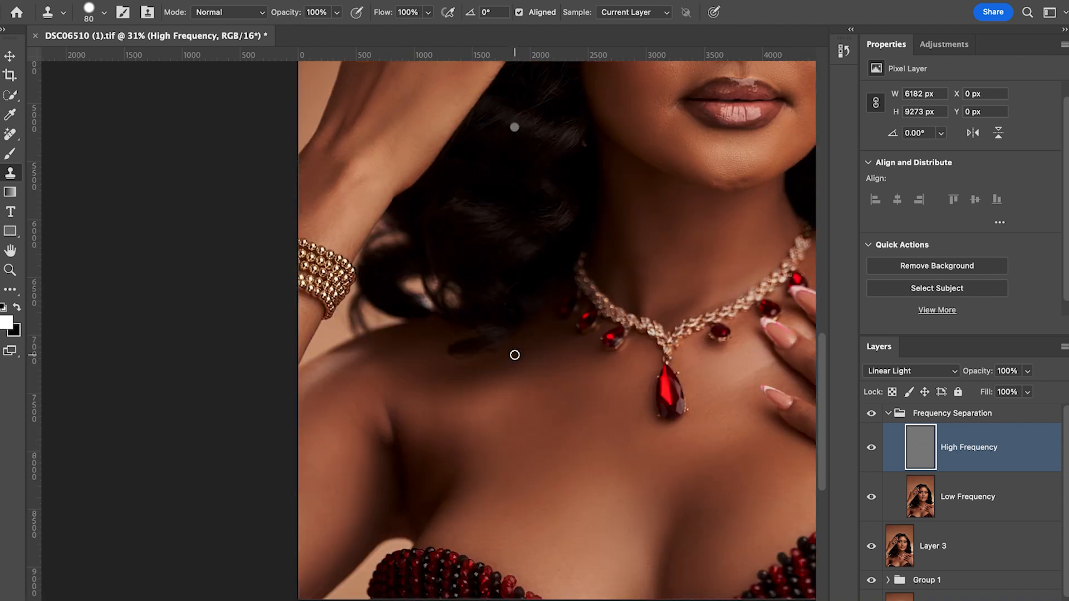
left_click_drag(682, 436, 455, 385)
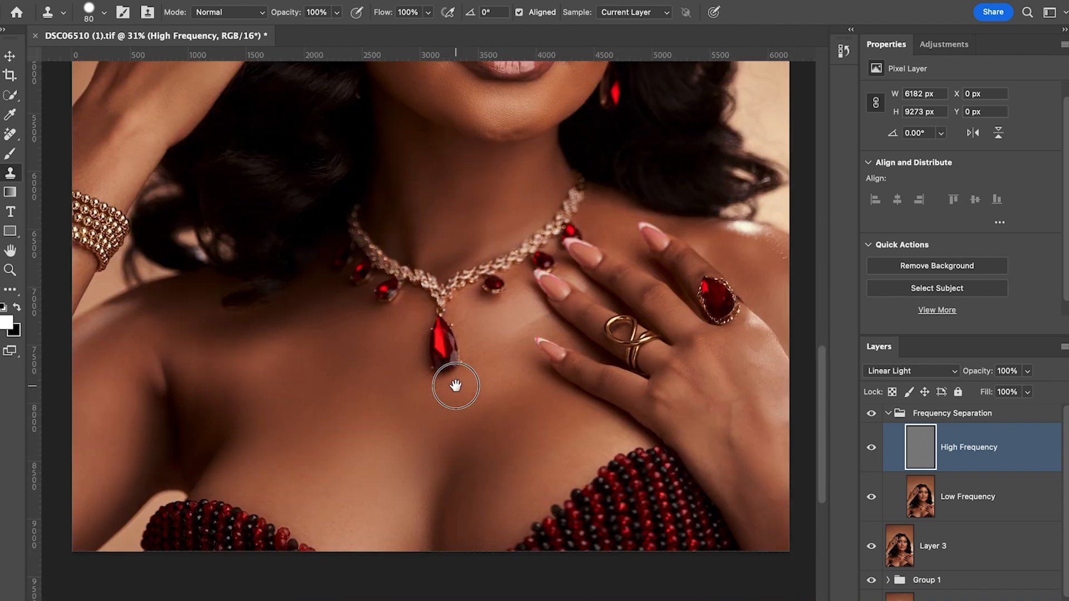
Clone clean texture over the image-right wrist near the photo's lower corner with the Clone Stamp at size 125
left_click_drag(661, 433, 420, 377)
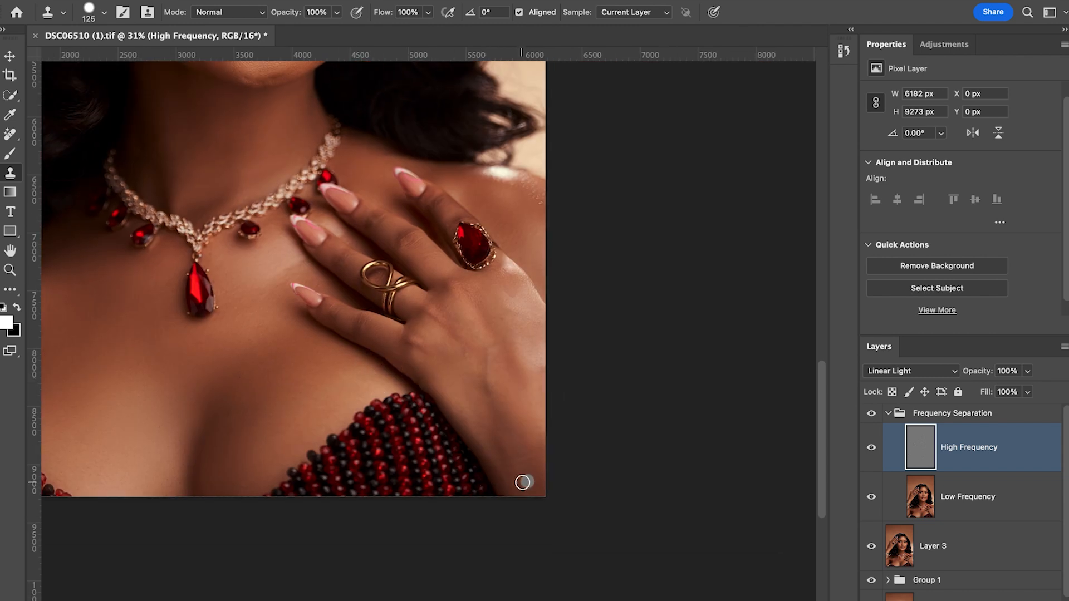
left_click(508, 470)
scroll(504, 278, "up", 2)
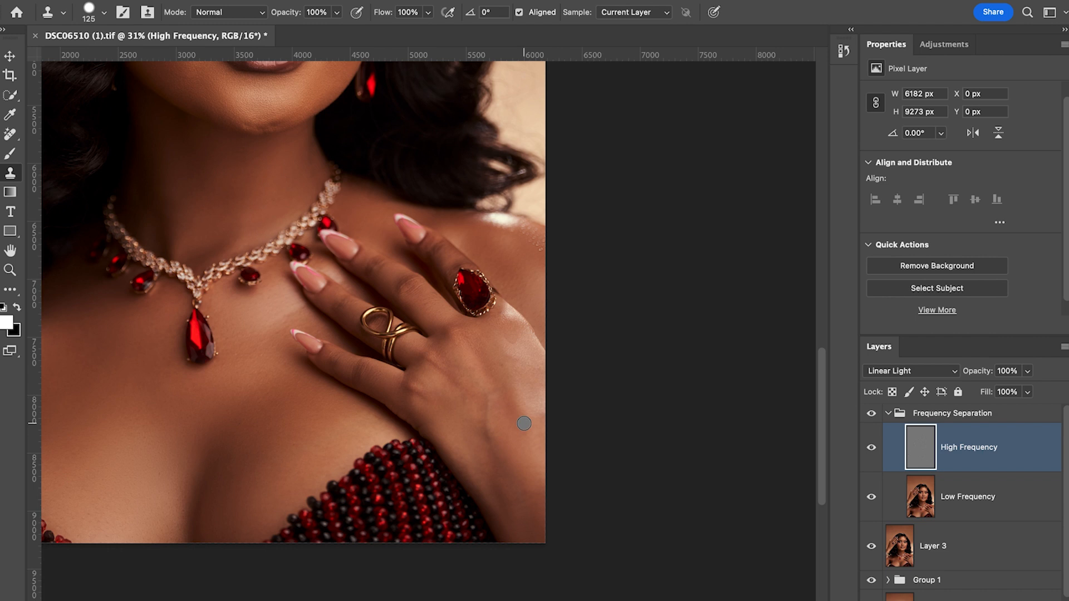
Review the face and the whole portrait, and make the Low Frequency layer active
left_click_drag(281, 288, 475, 399)
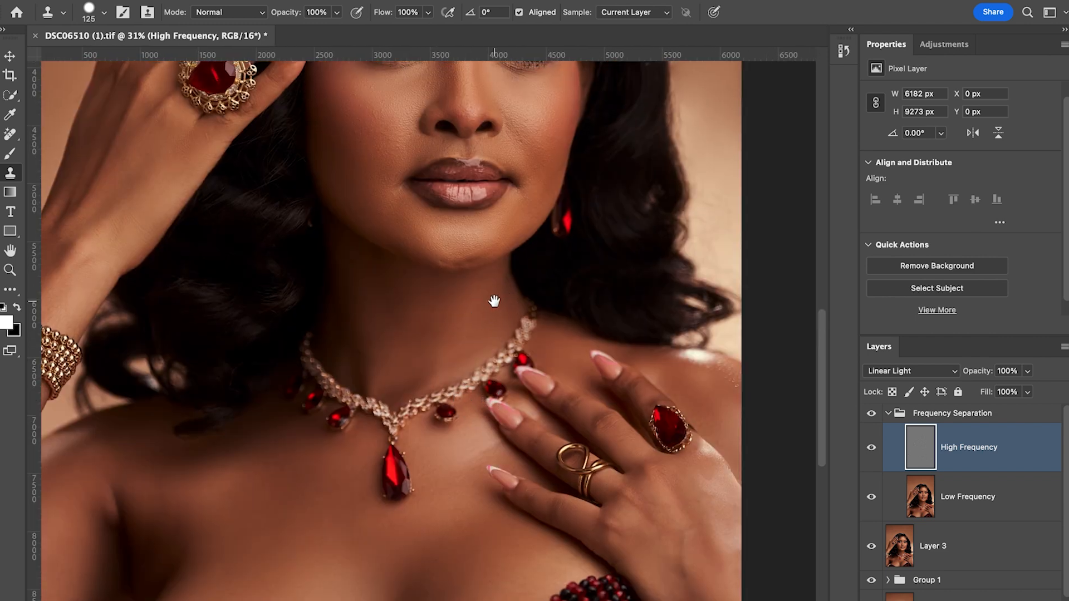
left_click_drag(489, 310, 506, 418)
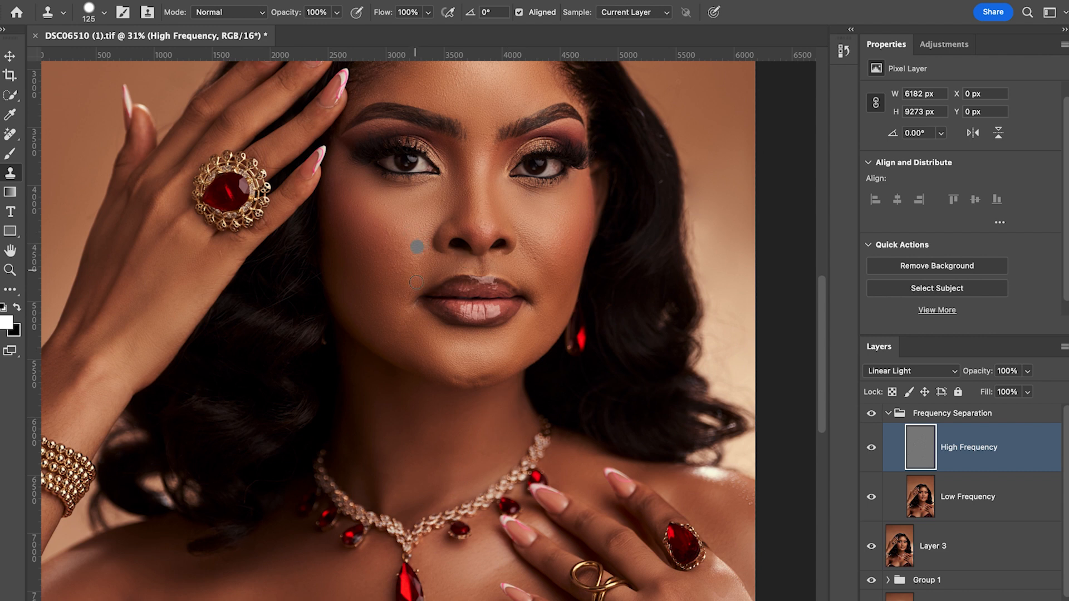
scroll(511, 290, "down", 2)
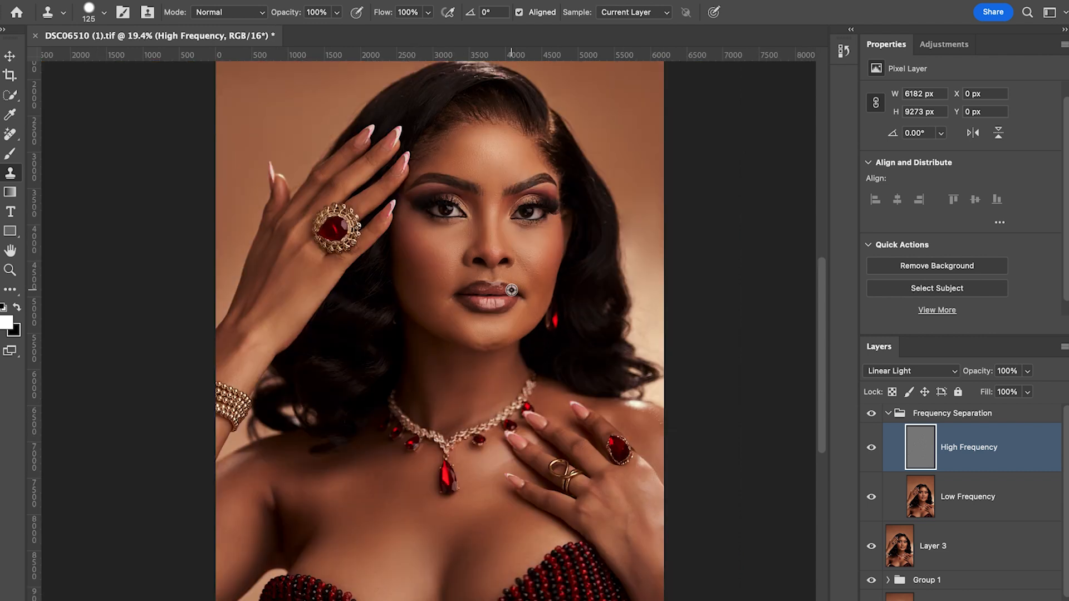
left_click(965, 503)
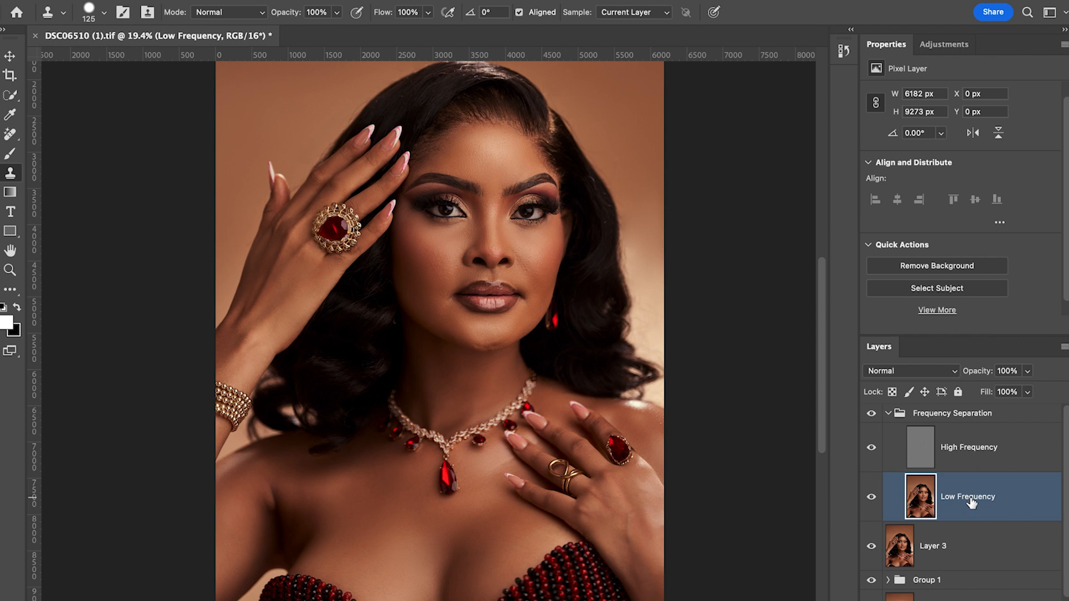
Smooth the skin beside the image-left mouth corner on the Low Frequency layer with the Mixer Brush at size 250
key("b")
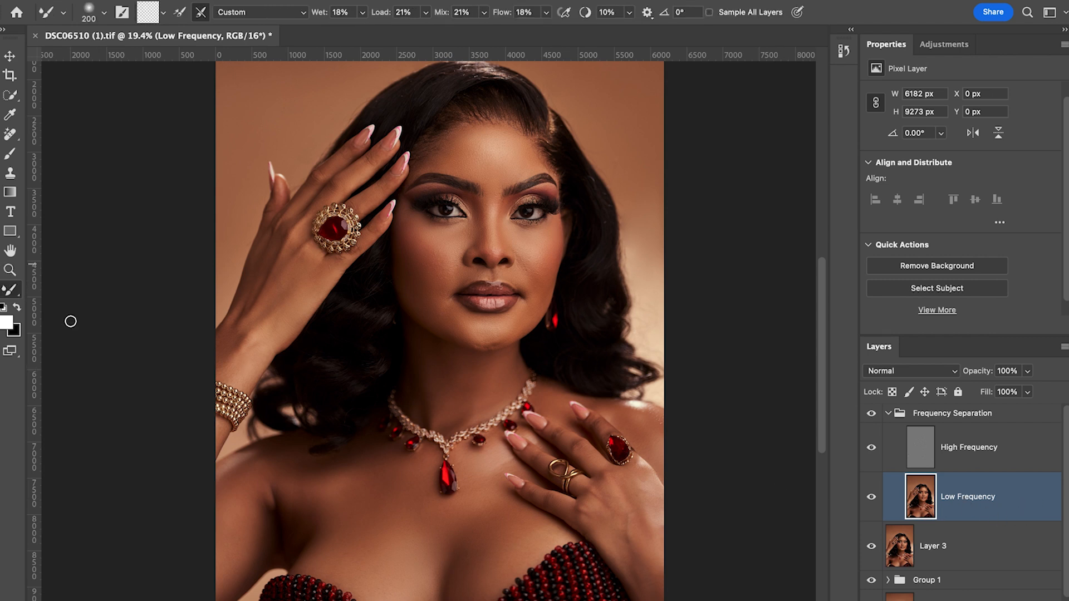
scroll(504, 363, "down", 1)
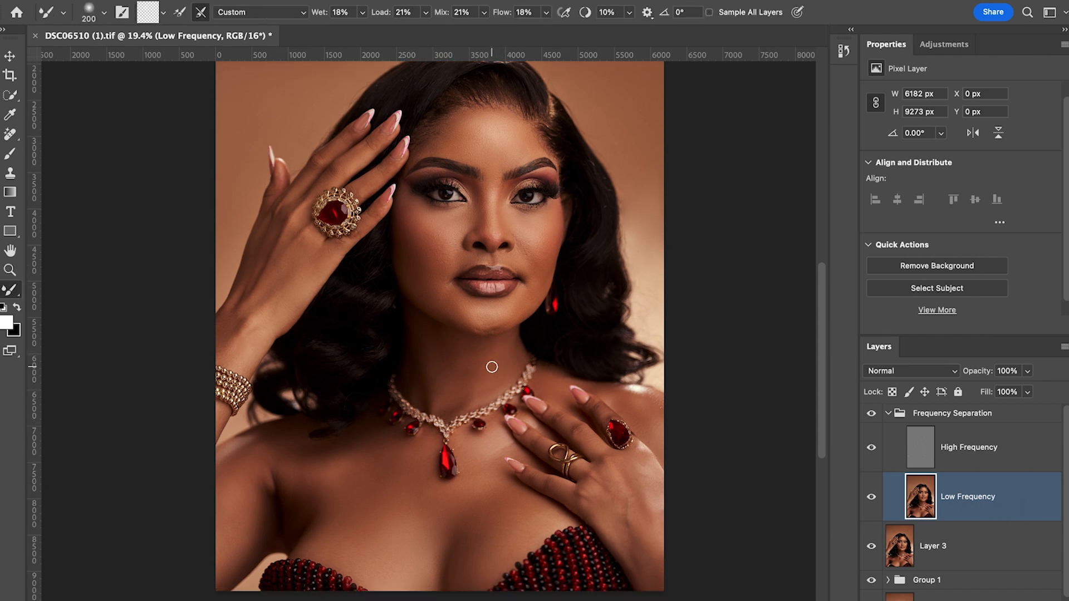
key("bracketleft")
scroll(476, 330, "down", 4)
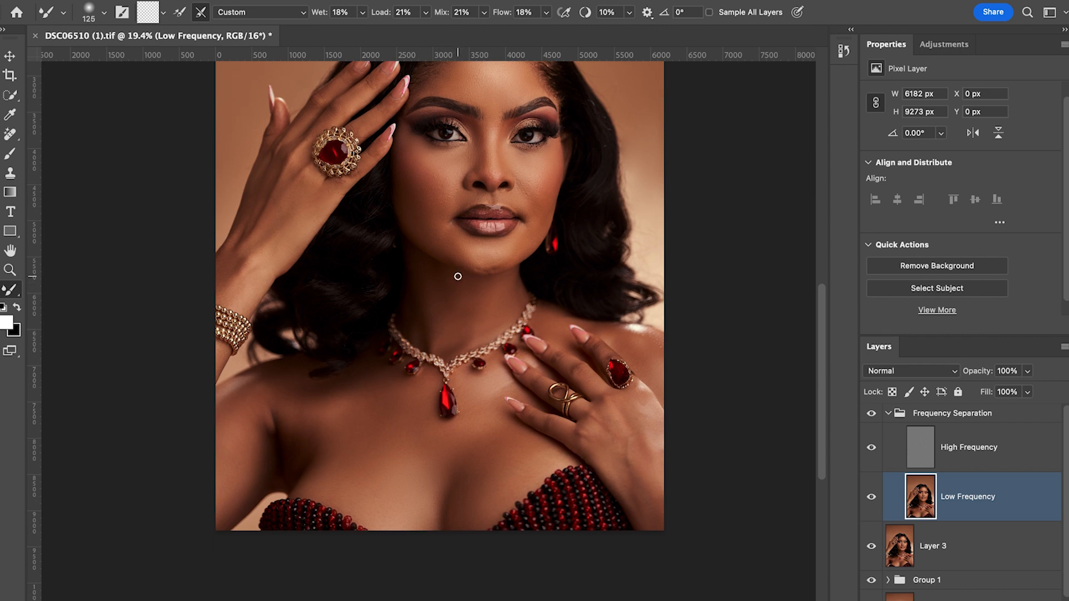
scroll(458, 276, "up", 4)
key("bracketright")
key("bracketleft")
key("bracketleft")
key("bracketleft")
key("bracketright")
key("bracketright")
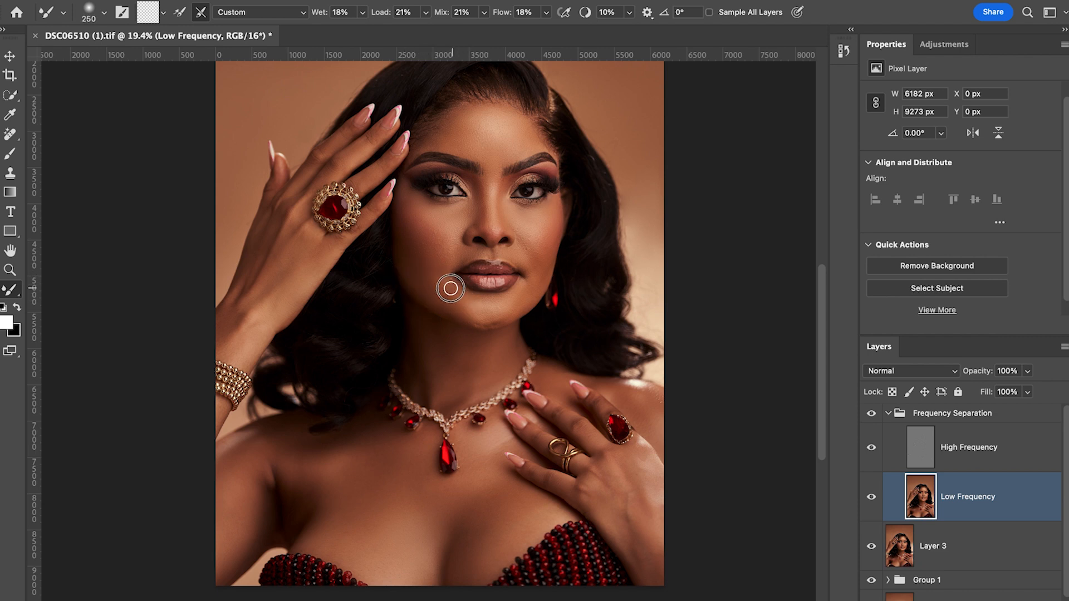
Blend the tones along the lower edge of the chin with the Mixer Brush at size 200
key("bracketleft")
key("bracketleft")
key("bracketleft")
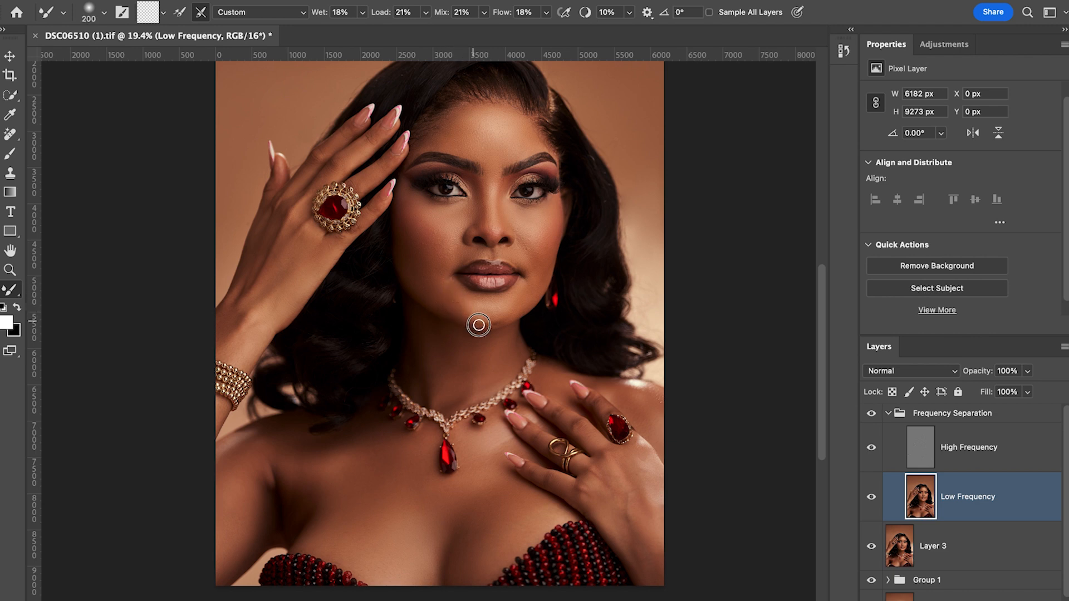
key("bracketright")
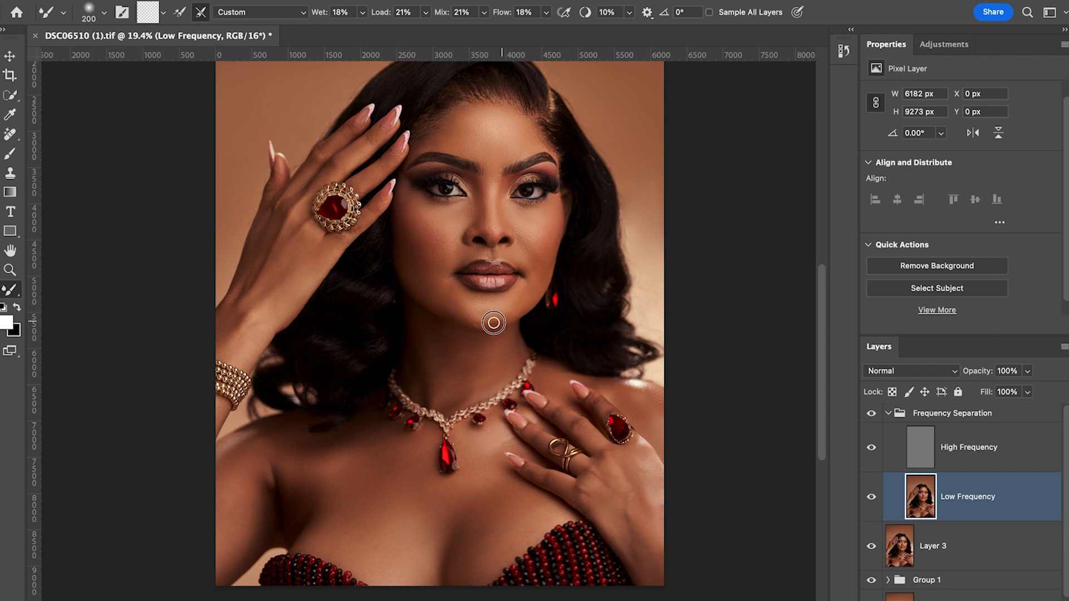
left_click_drag(479, 323, 496, 324)
key("bracketright")
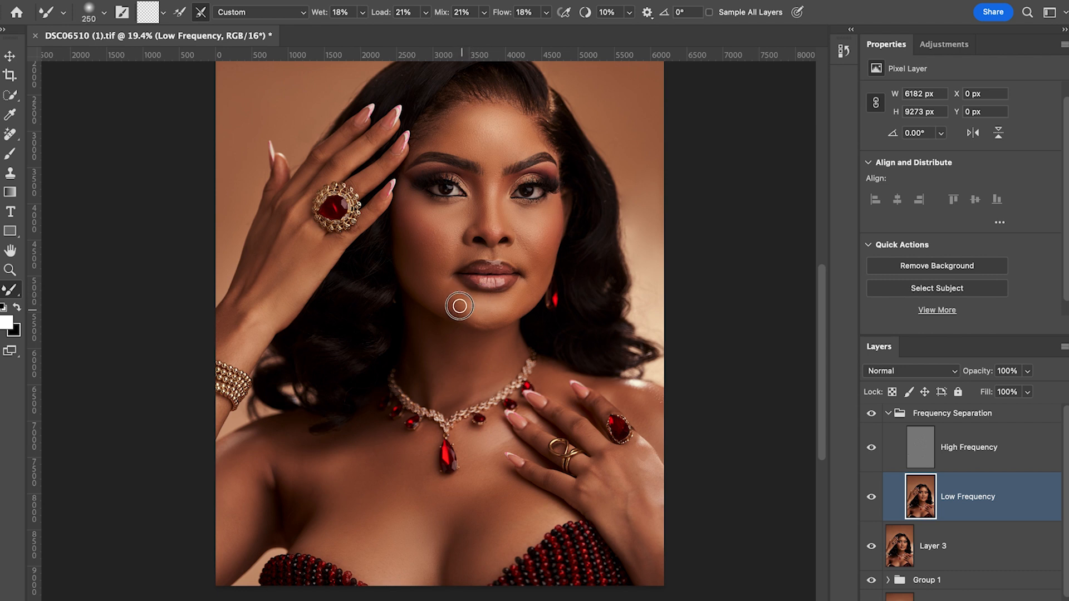
Even out the chin below the lips, out to its image-right side, at brush sizes 250 to 300
key("bracketleft")
key("bracketright")
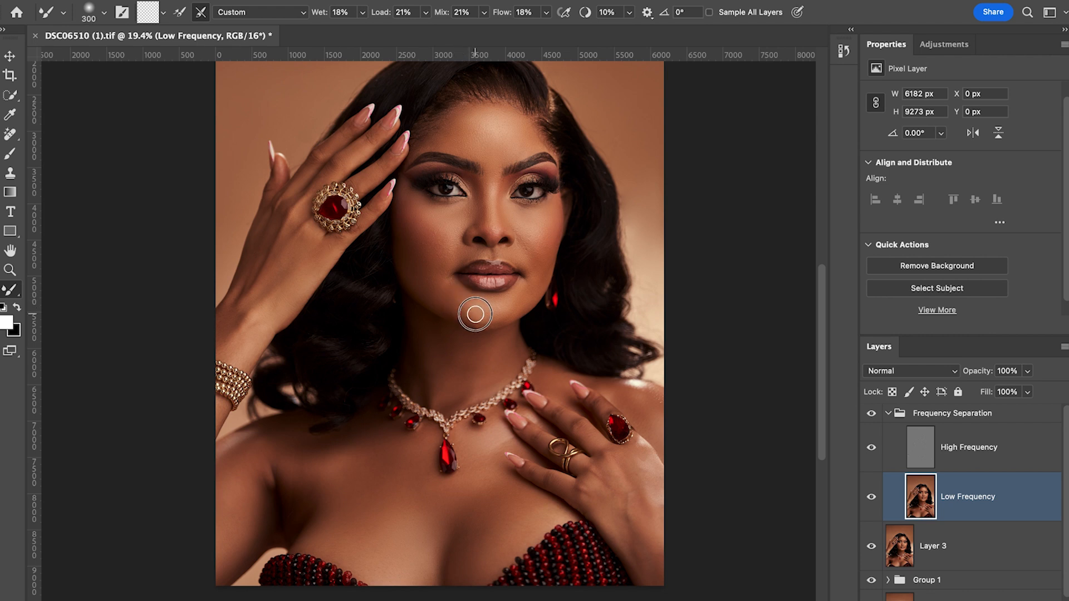
key("bracketright")
key("bracketright")
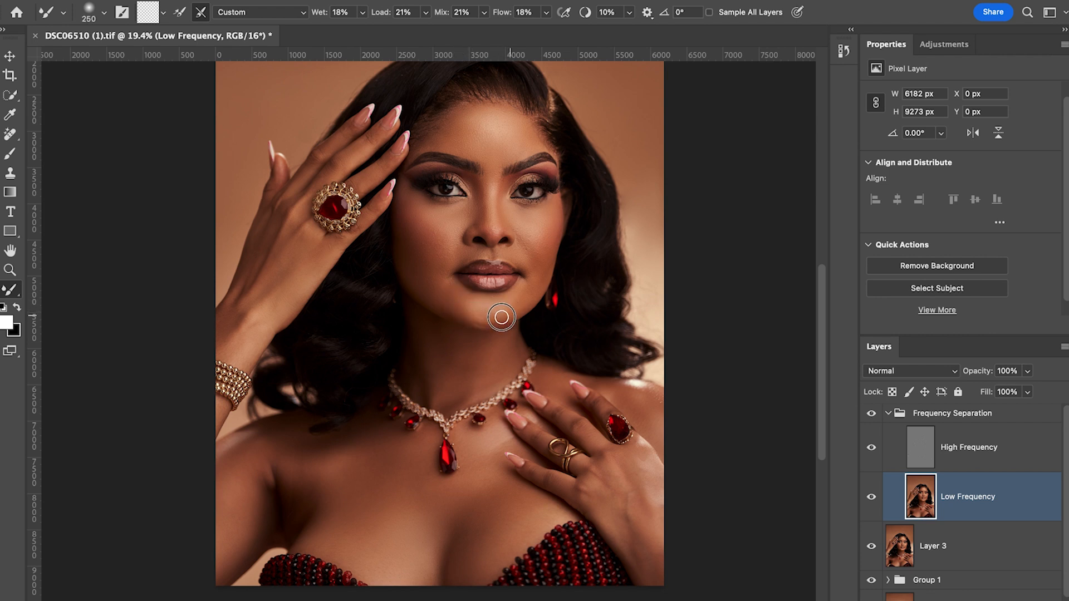
key("bracketleft")
key("bracketright")
key("bracketright")
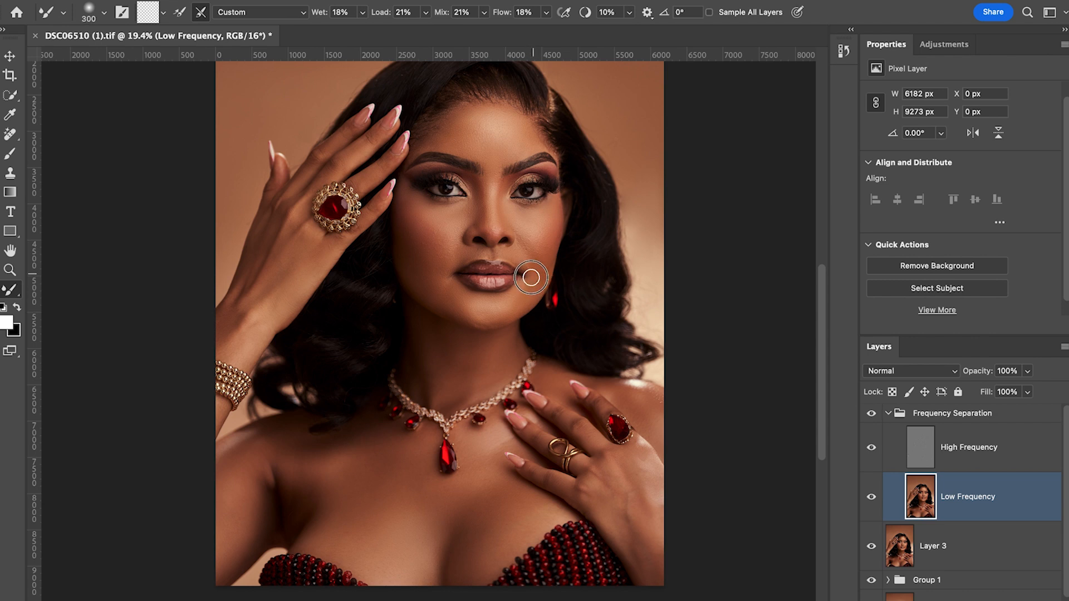
Soften the skin between the image-right nostril, mouth corner and lower cheek with the Mixer Brush
key("bracketleft")
mouse_move(511, 255)
left_mouse_down()
mouse_move(536, 286)
mouse_move(545, 268)
mouse_move(538, 277)
mouse_move(536, 261)
left_mouse_up()
key("bracketright")
key("bracketright")
key("bracketright")
scroll(527, 220, "down", 1)
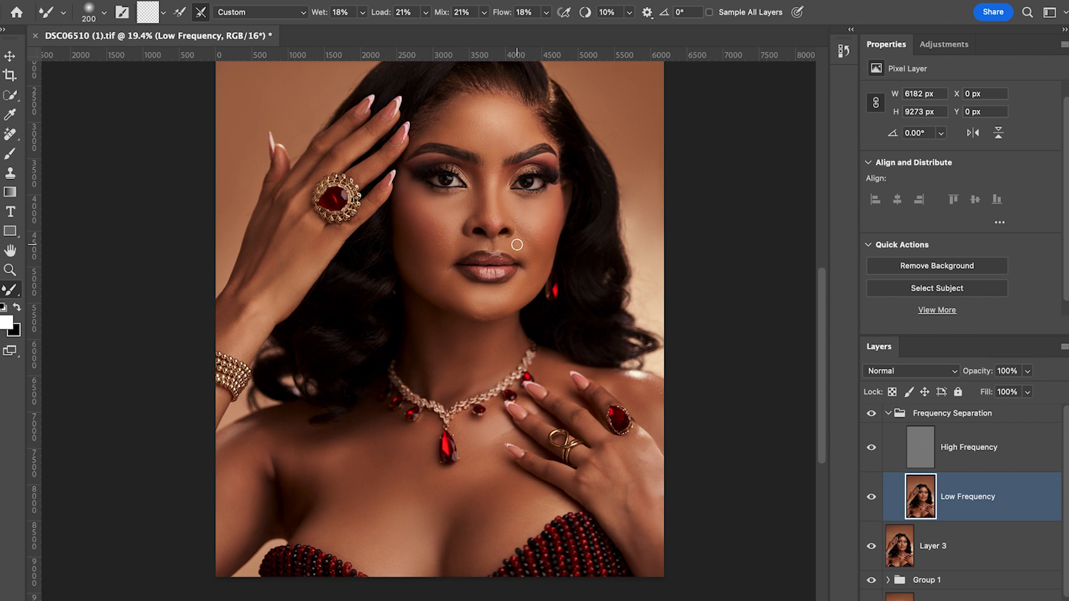
Blend the image-left cheek beside the nose and mouth with the Mixer Brush at size 400
key("bracketright")
key("bracketright")
left_click_drag(458, 248, 448, 251)
key("bracketleft")
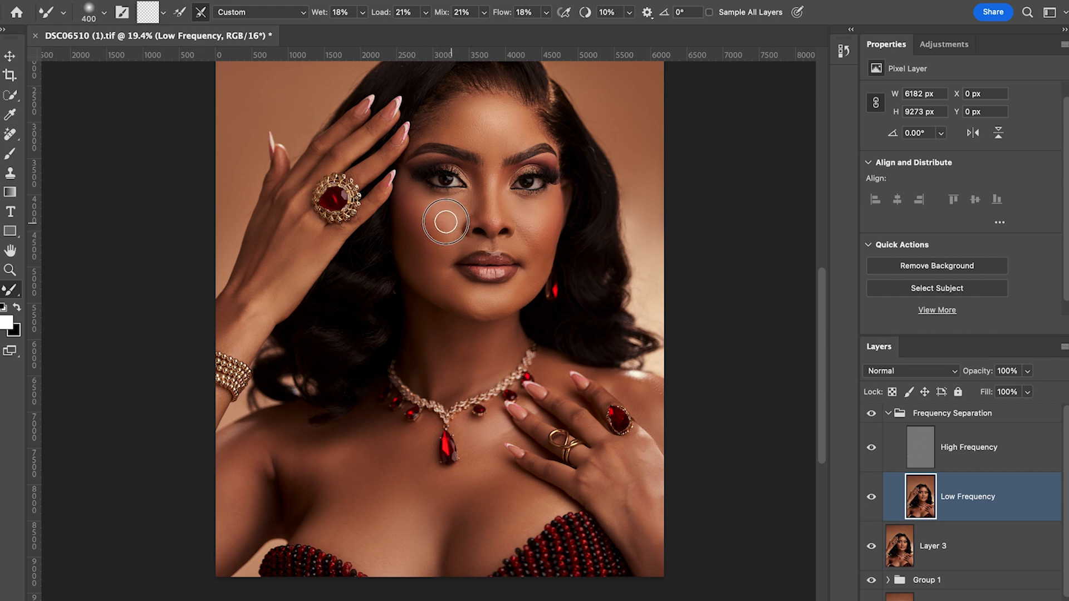
key("bracketright")
key("bracketright")
key("bracketleft")
key("bracketleft")
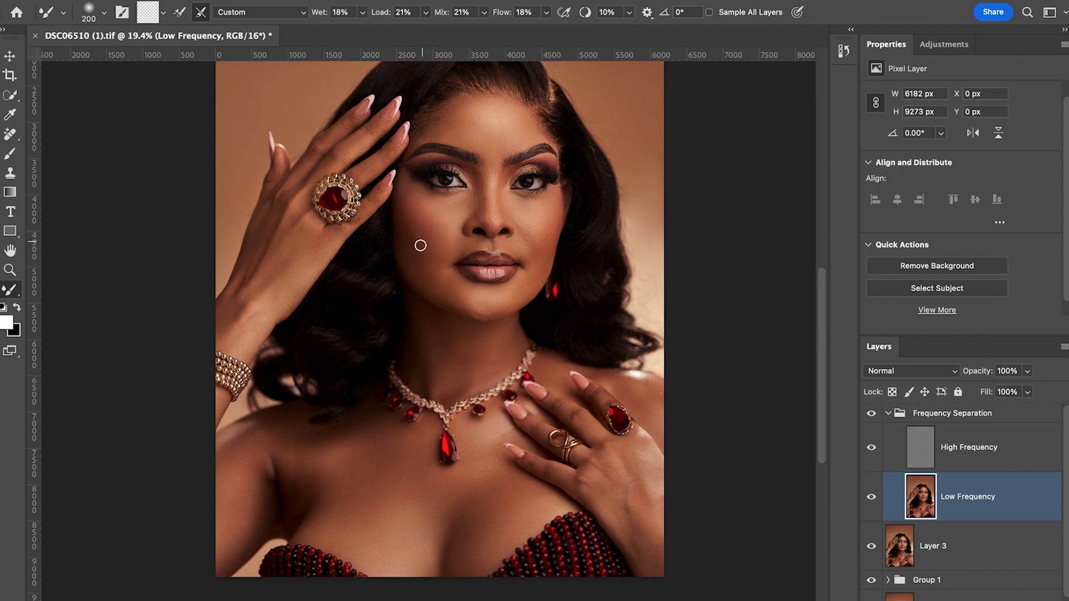
Smooth the image-left cheek up to the area under the eye at brush sizes 200 to 400
mouse_move(422, 245)
left_mouse_down()
mouse_move(408, 221)
mouse_move(404, 234)
mouse_move(439, 236)
mouse_move(442, 222)
left_mouse_up()
mouse_move(434, 218)
left_mouse_down()
mouse_move(426, 203)
mouse_move(464, 206)
left_mouse_up()
key("bracketleft")
key("bracketleft")
key("bracketright")
key("bracketleft")
key("bracketleft")
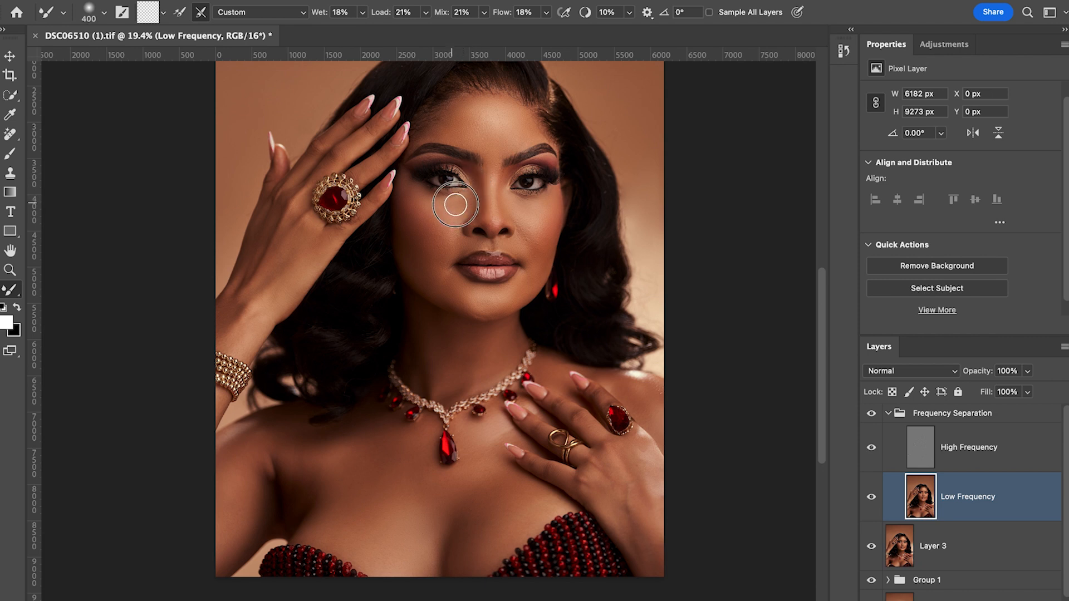
key("bracketleft")
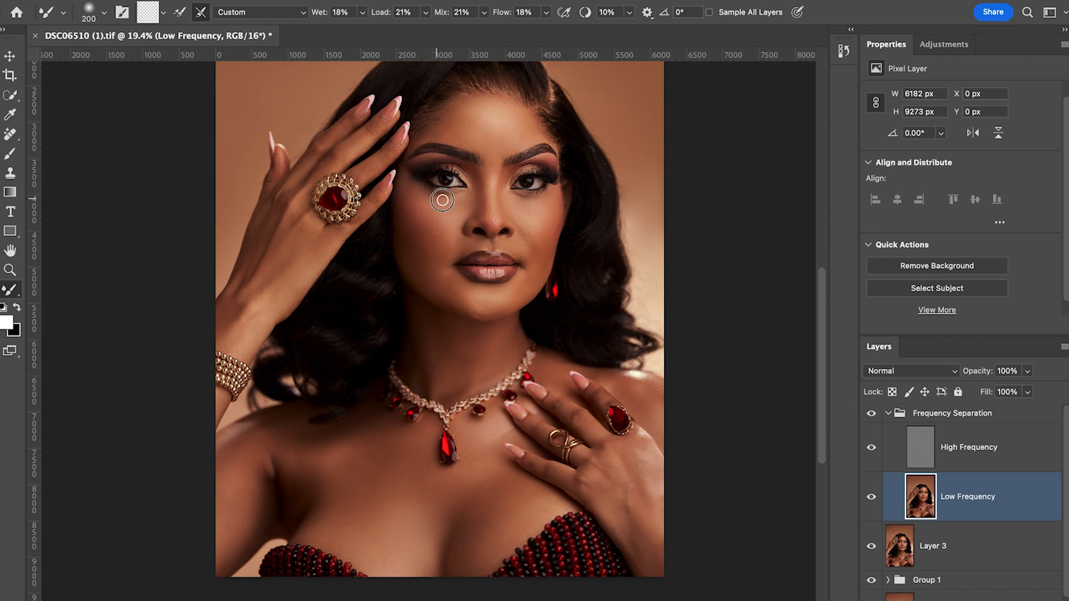
Refine the image-left under-eye area at size 200 and the outer cheek near the fingertips at size 150
key("bracketright")
key("bracketright")
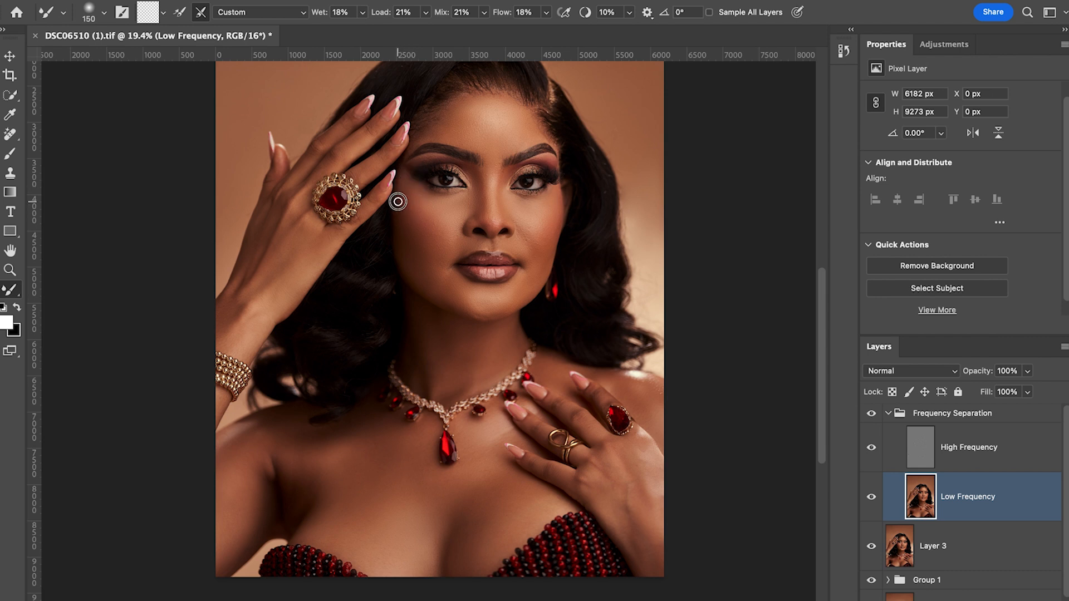
key("bracketright")
key("bracketright")
Smooth the skin below the image-left nostril with the Mixer Brush at size 175
key("bracketright")
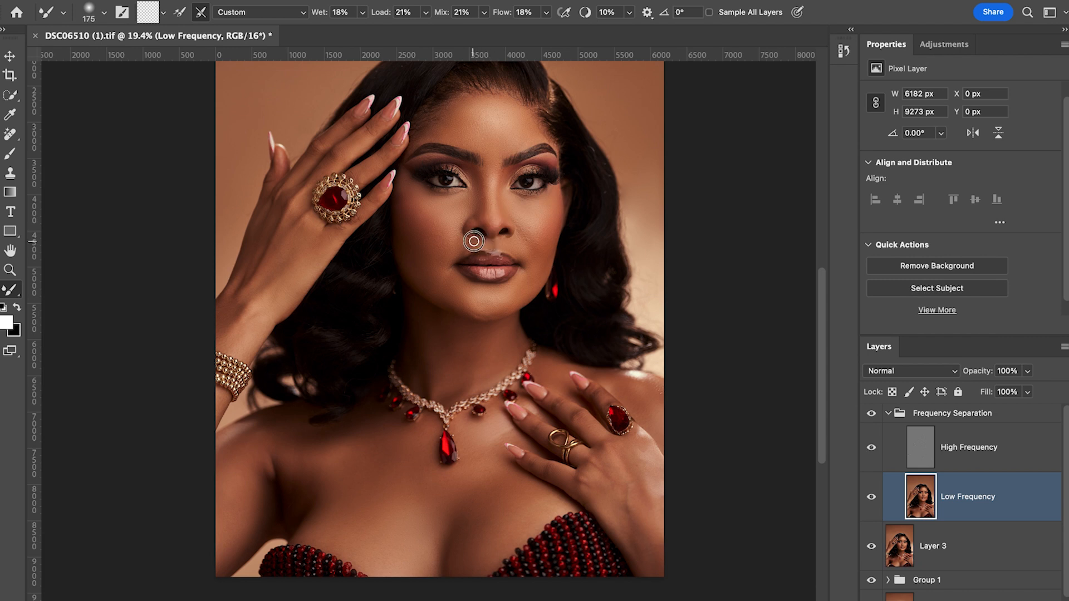
key("bracketright")
key("bracketright")
key("bracketleft")
Blend the outer eyelid below the image-right eyebrow with the Mixer Brush at size 200
key("bracketright")
key("bracketright")
key("bracketright")
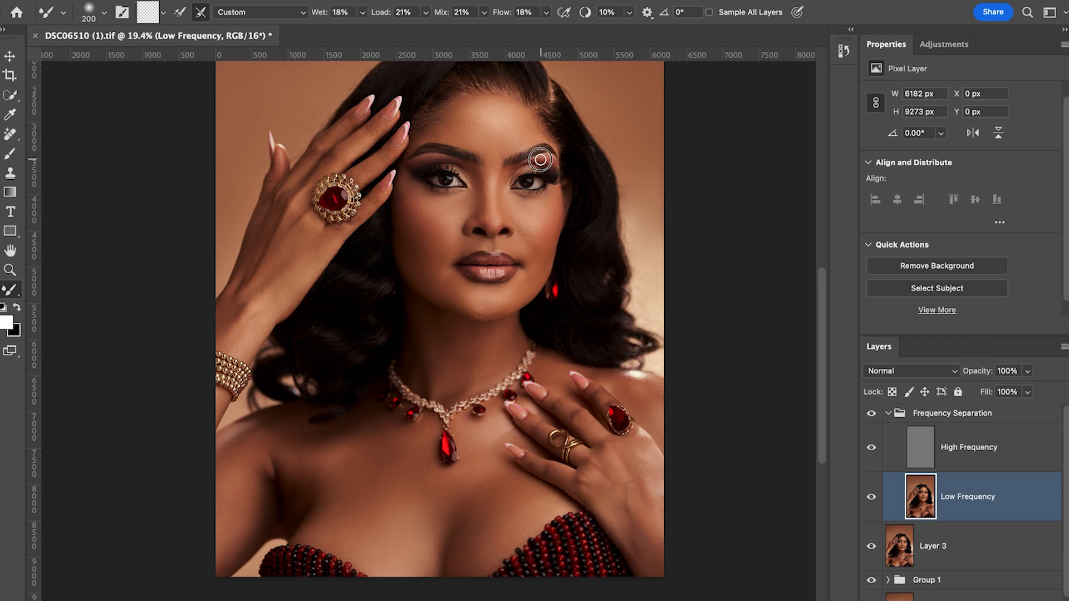
key("bracketleft")
key("bracketright")
Smooth the outer edge of the image-right cheek with the Mixer Brush at size 200
key("bracketright")
key("bracketright")
key("bracketleft")
key("bracketleft")
key("bracketleft")
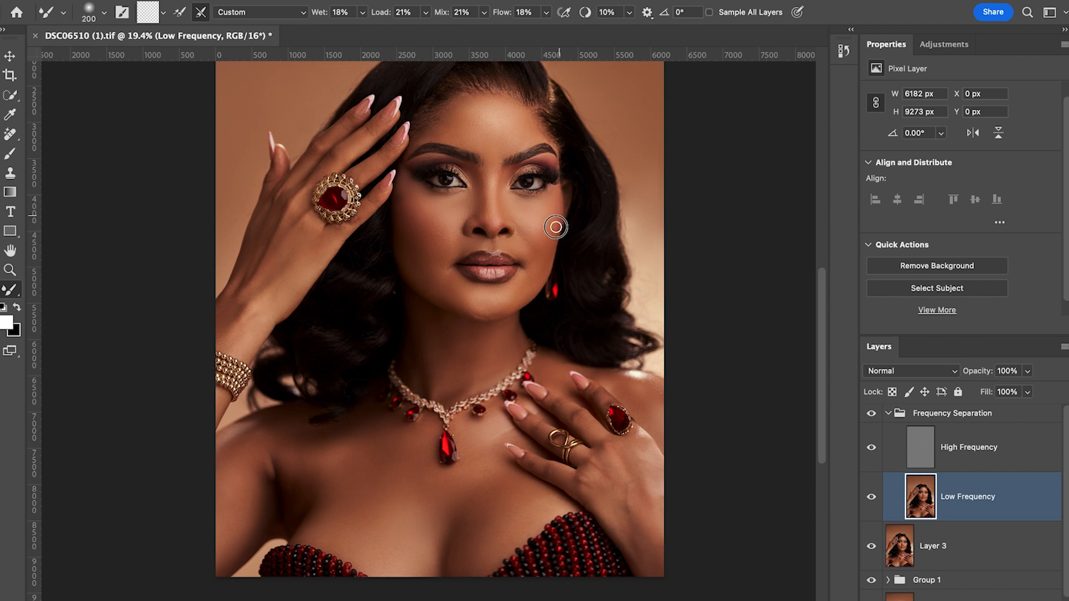
key("bracketright")
key("bracketleft")
Even out the centre of the forehead with the Mixer Brush at sizes 400 to 500
key("bracketright")
key("bracketright")
key("bracketright")
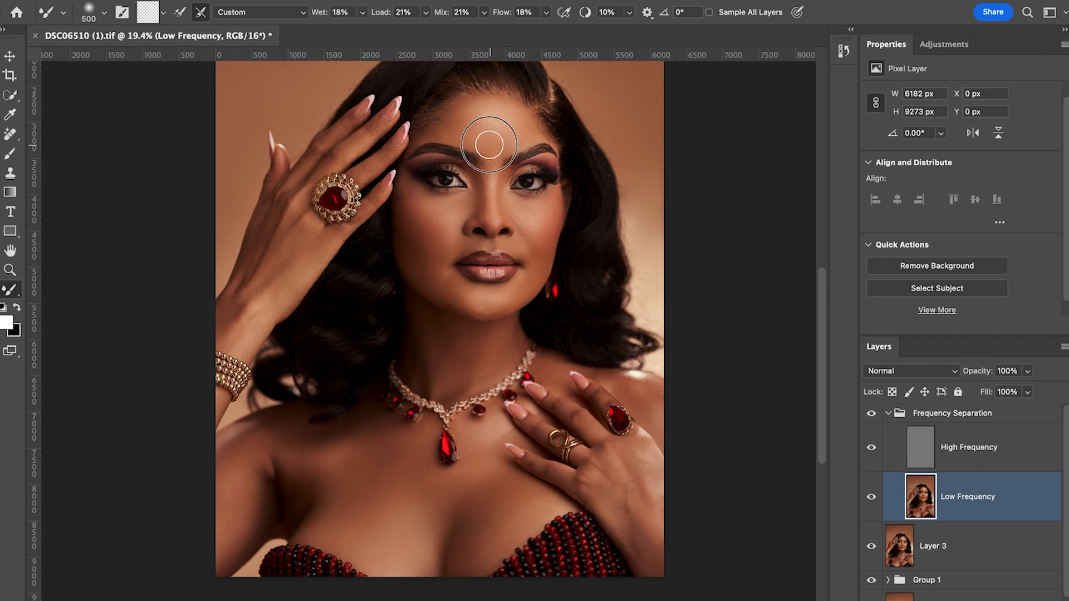
key("bracketleft")
mouse_move(511, 136)
left_mouse_down()
mouse_move(505, 148)
mouse_move(519, 146)
mouse_move(500, 151)
mouse_move(506, 143)
mouse_move(485, 129)
left_mouse_up()
key("bracketright")
key("bracketright")
key("bracketright")
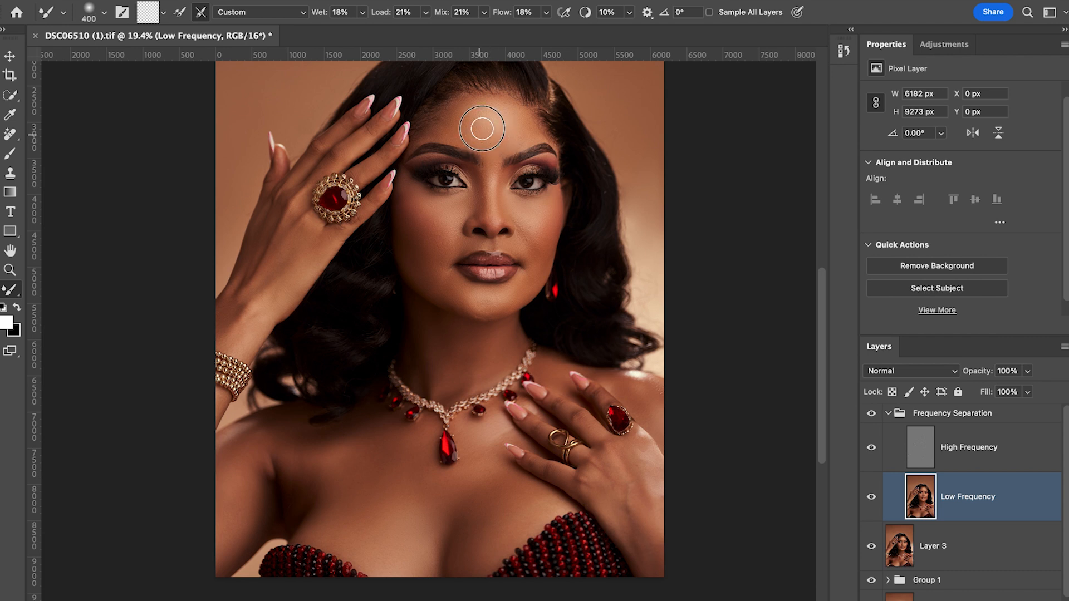
Blend the image-right temple above the end of the eyebrow at brush size 175
key("bracketleft")
key("bracketleft")
key("bracketleft")
key("bracketleft")
left_click_drag(533, 135, 550, 139)
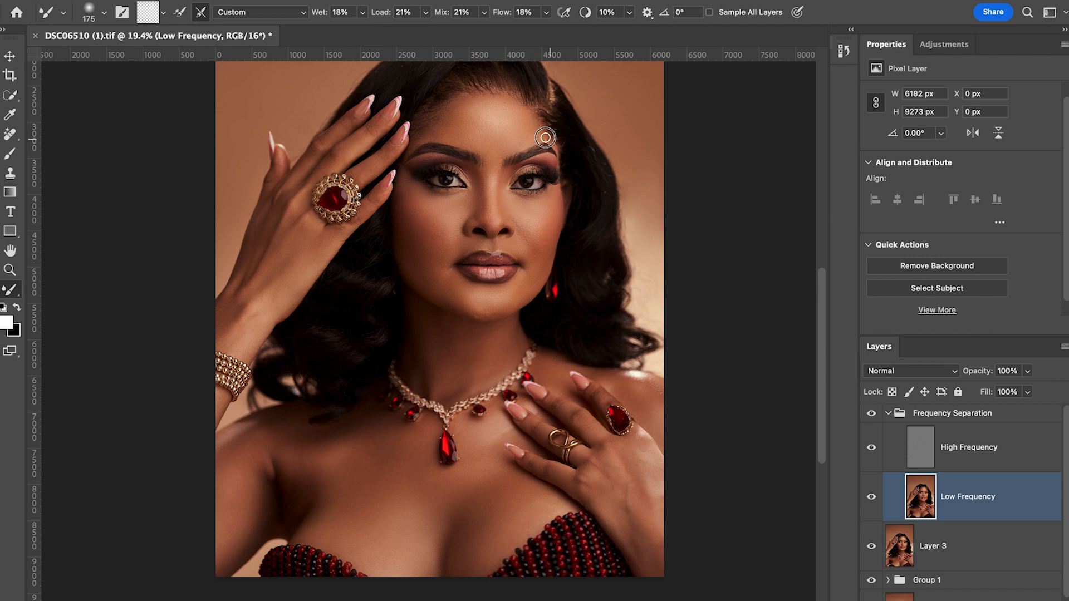
key("bracketleft")
Smooth the image-right upper forehead along the hairline to its top centre, starting at brush size 250
key("bracketright")
key("bracketright")
key("bracketright")
key("bracketright")
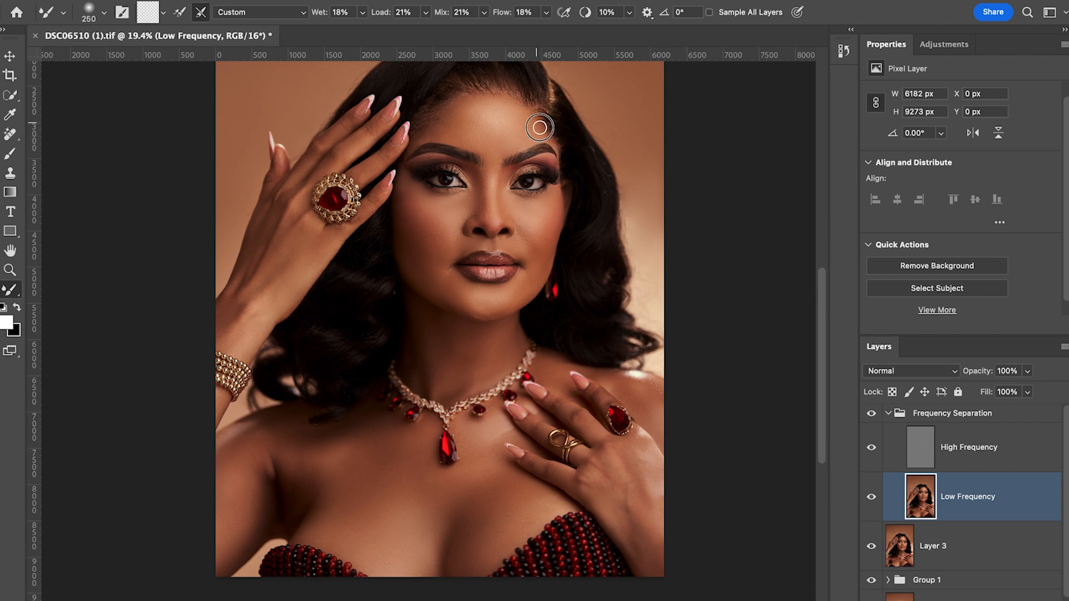
mouse_move(529, 119)
left_mouse_down()
mouse_move(523, 104)
mouse_move(534, 128)
mouse_move(514, 104)
mouse_move(527, 102)
mouse_move(456, 96)
mouse_move(479, 92)
left_mouse_up()
key("bracketright")
key("bracketleft")
Blend the forehead tones from the image-left hairline across to the image-right side
key("bracketright")
key("bracketright")
mouse_move(425, 105)
left_mouse_down()
mouse_move(455, 79)
mouse_move(490, 75)
mouse_move(475, 72)
mouse_move(477, 93)
mouse_move(447, 91)
mouse_move(479, 88)
mouse_move(518, 130)
left_mouse_up()
key("bracketright")
key("bracketright")
key("bracketright")
Smooth the image-left hairline and temple beside the fingers at brush sizes 300 and 250
scroll(484, 114, "up", 1)
scroll(491, 132, "right", 1)
key("bracketright")
key("bracketright")
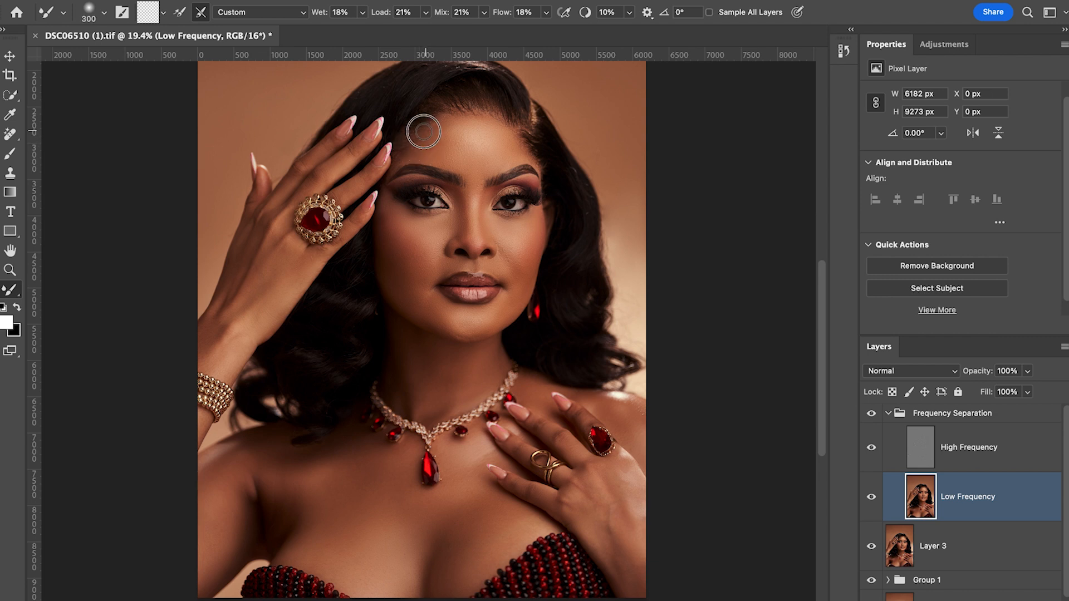
left_click_drag(423, 124, 435, 123)
key("bracketleft")
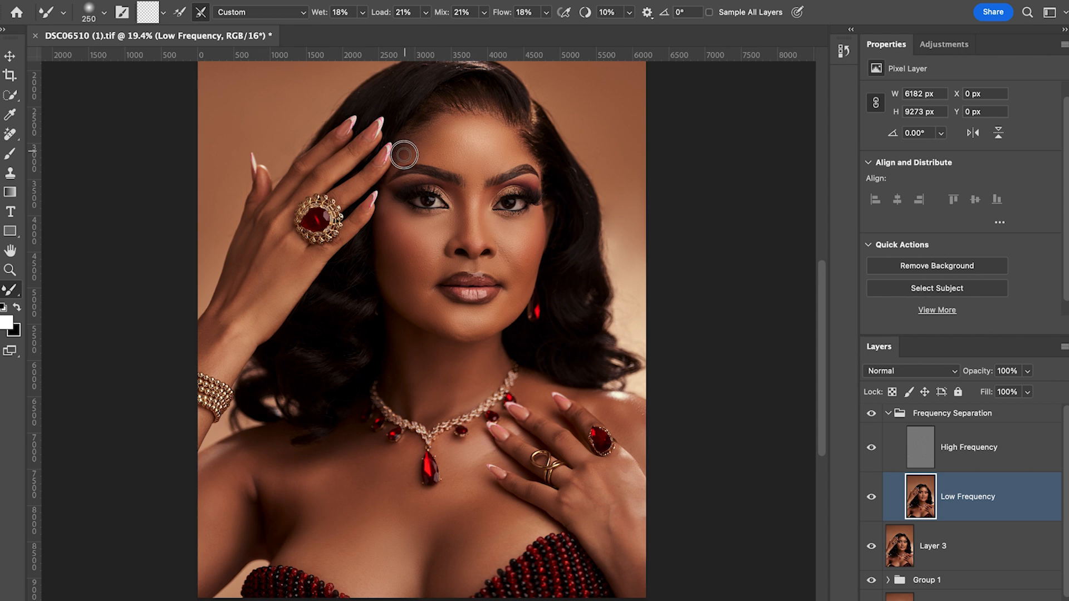
left_click_drag(398, 157, 396, 162)
key("bracketleft")
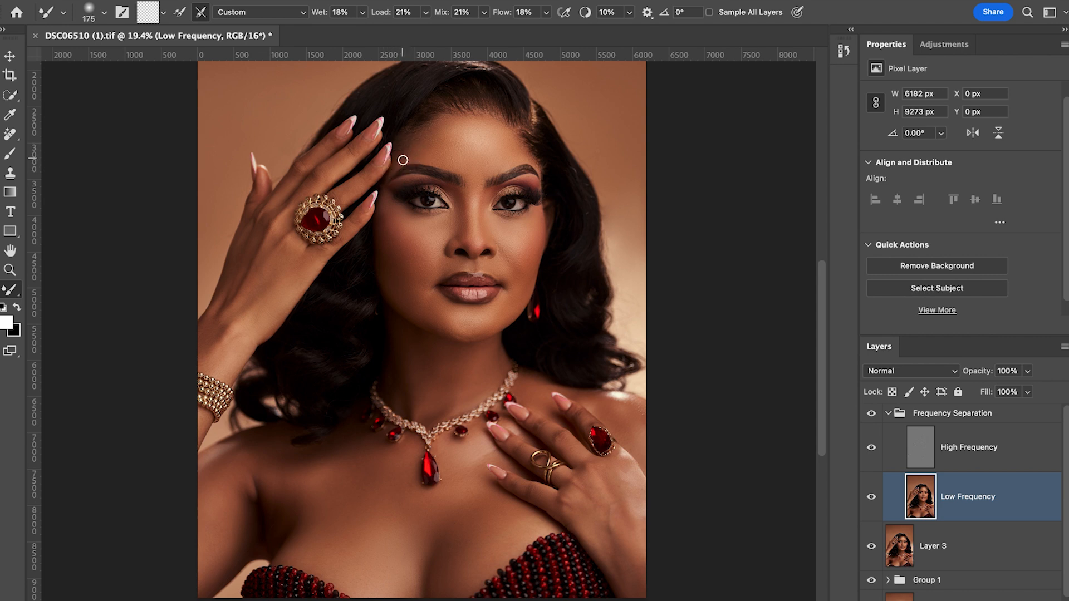
Blend the image-left half of the forehead above the eyebrow with the Mixer Brush at size 400
left_click(448, 116)
key("bracketright")
key("bracketright")
key("bracketright")
key("bracketright")
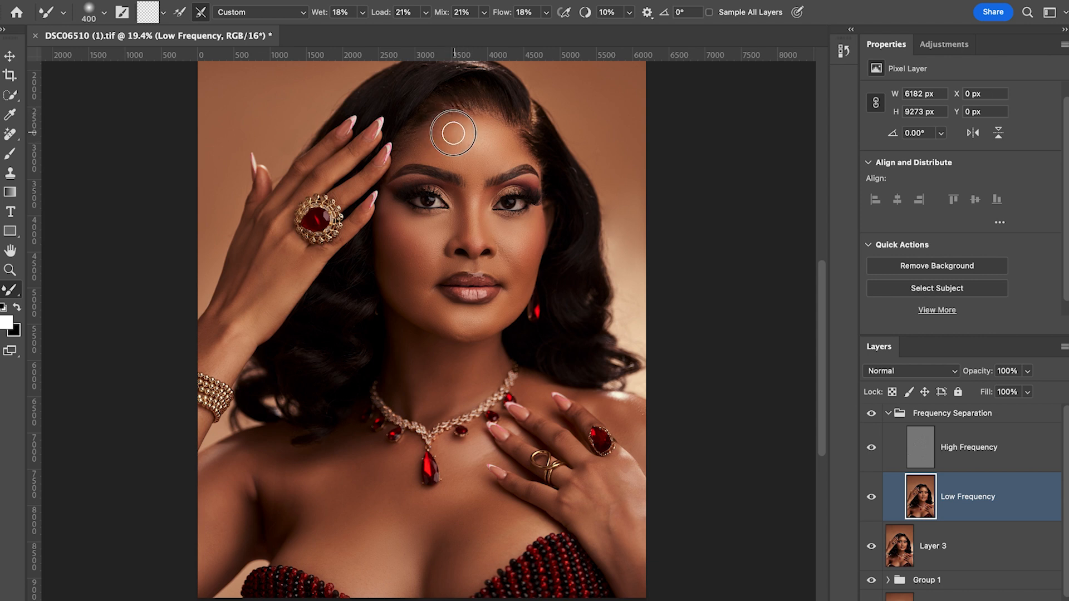
mouse_move(434, 144)
left_mouse_down()
mouse_move(428, 155)
mouse_move(446, 153)
left_mouse_up()
key("bracketleft")
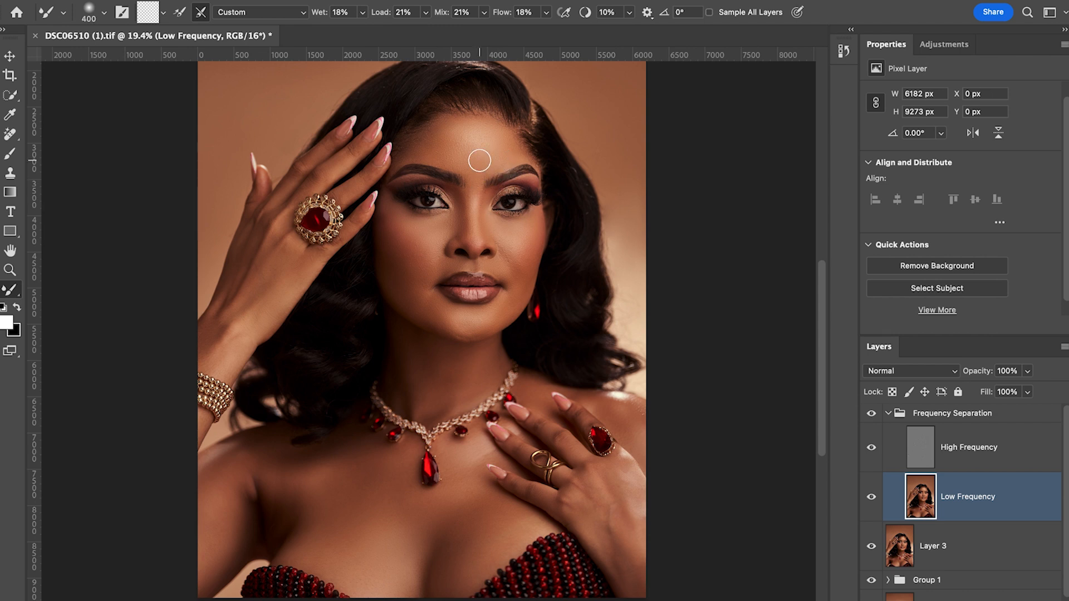
Even out the remaining forehead tones from the area above the brows with varying Mixer Brush sizes
key("bracketright")
key("bracketleft")
key("bracketleft")
key("bracketleft")
key("bracketright")
key("bracketleft")
key("bracketright")
key("bracketright")
key("bracketright")
key("bracketright")
key("bracketright")
key("bracketleft")
key("bracketleft")
key("bracketleft")
key("bracketleft")
key("bracketleft")
key("bracketleft")
Compare the portrait with and without the Frequency Separation group, leave the group visible and save the document
left_click(872, 415)
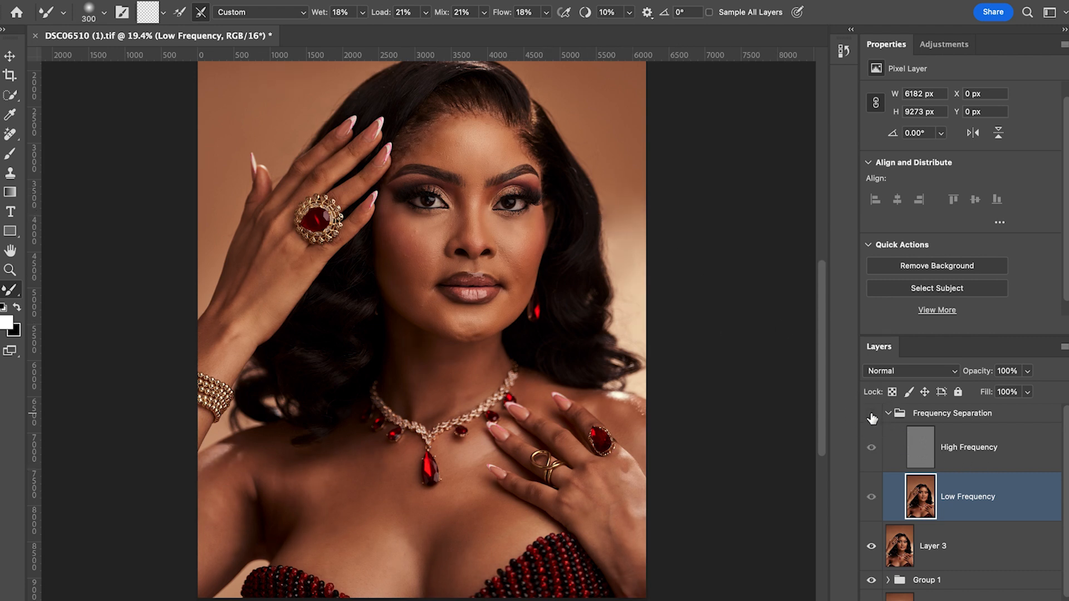
left_click(871, 414)
left_click(871, 415)
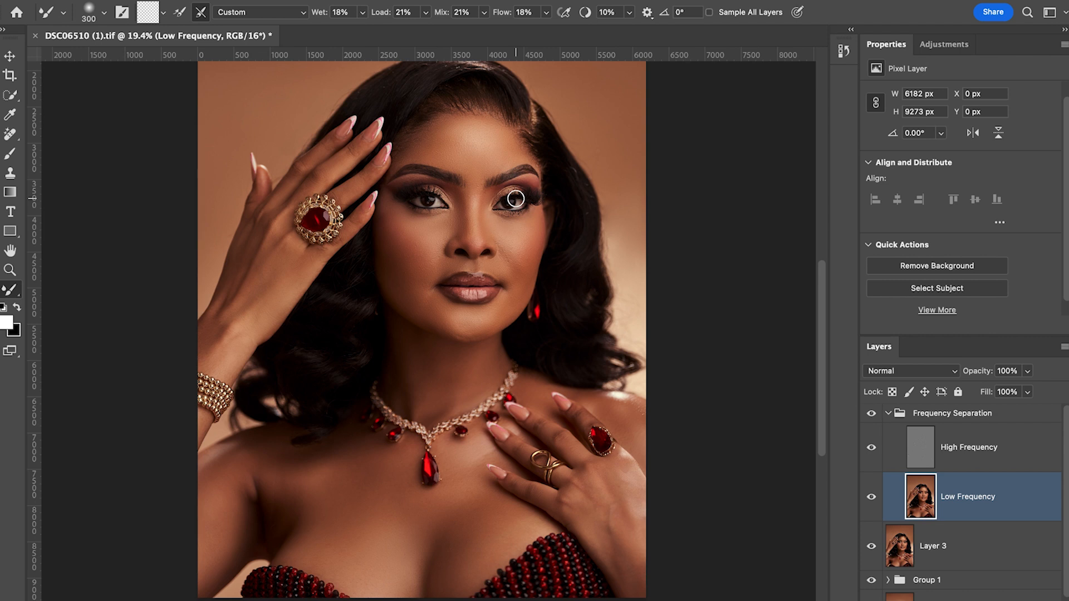
key("super+s")
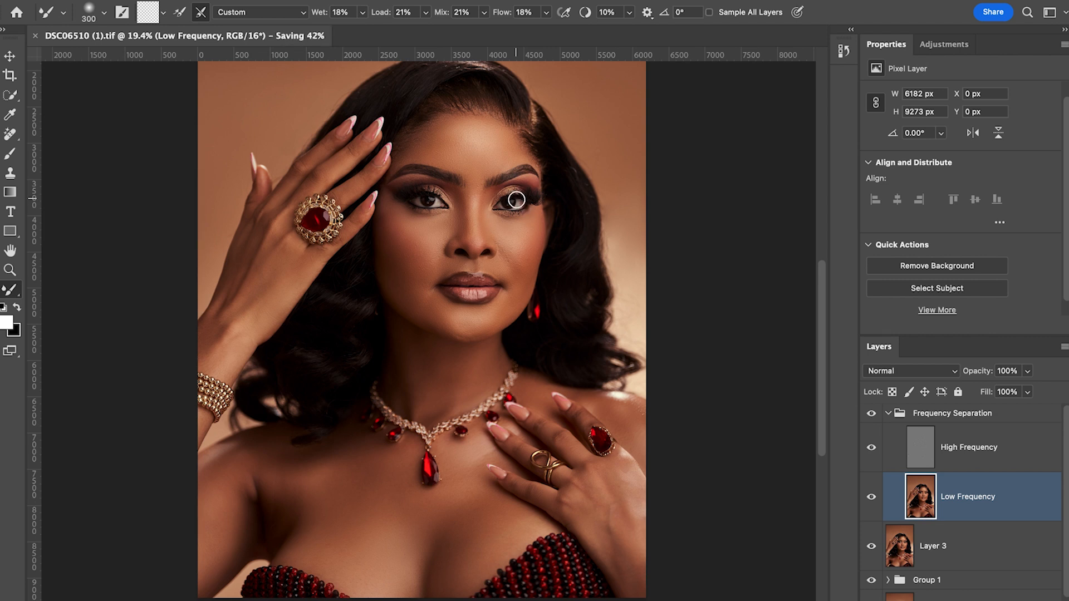
Blend the image-left upper forehead and check the smoothing on the whole portrait, using brush sizes 400 to 500
scroll(518, 201, "up", 2)
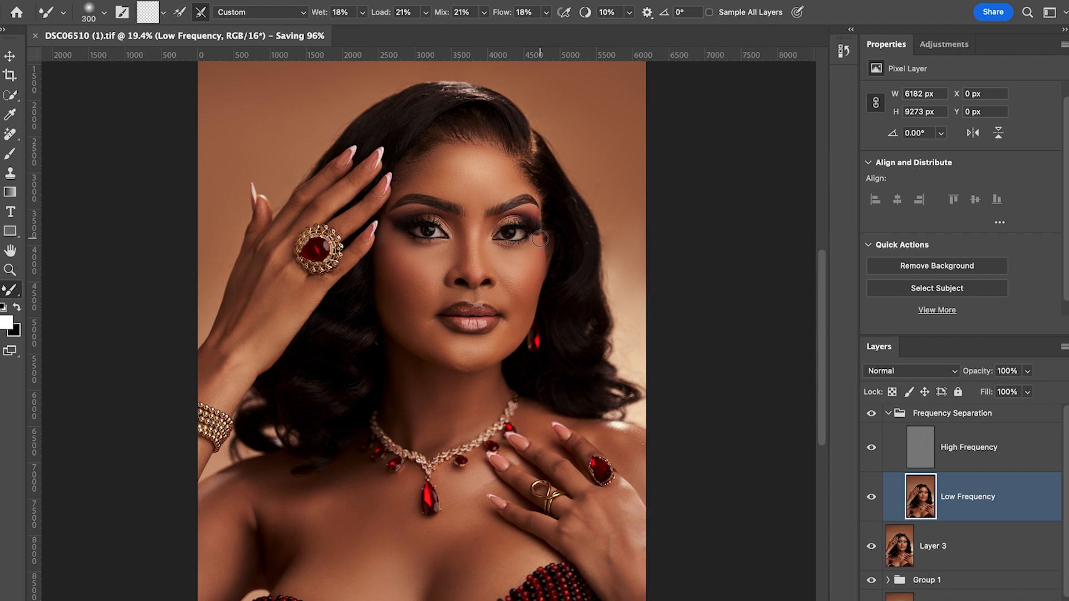
mouse_move(438, 162)
left_mouse_down()
mouse_move(467, 157)
mouse_move(454, 167)
left_mouse_up()
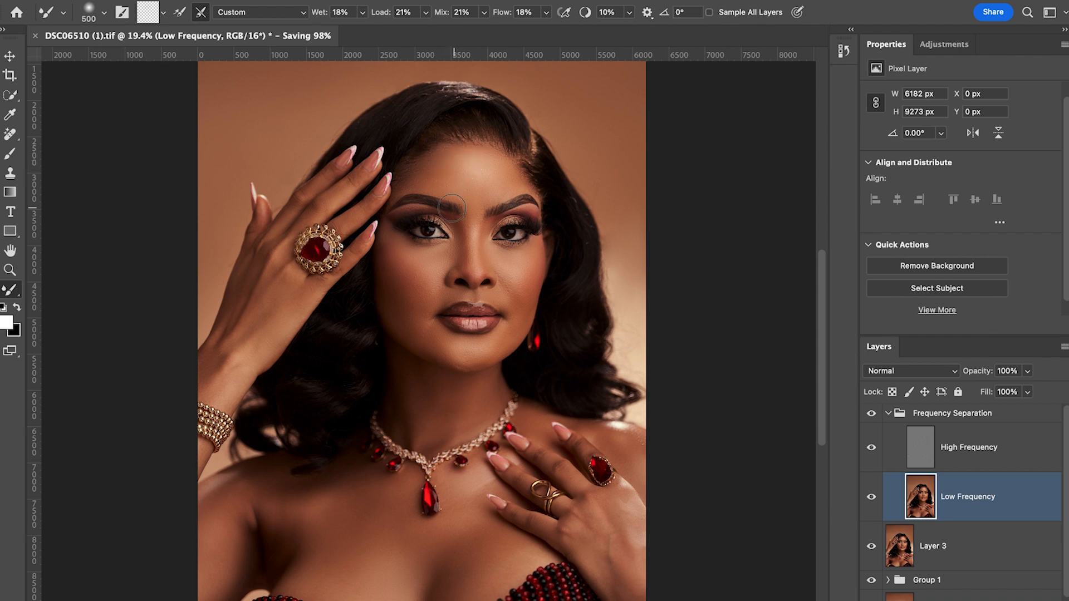
key("bracketleft")
scroll(454, 178, "down", 3)
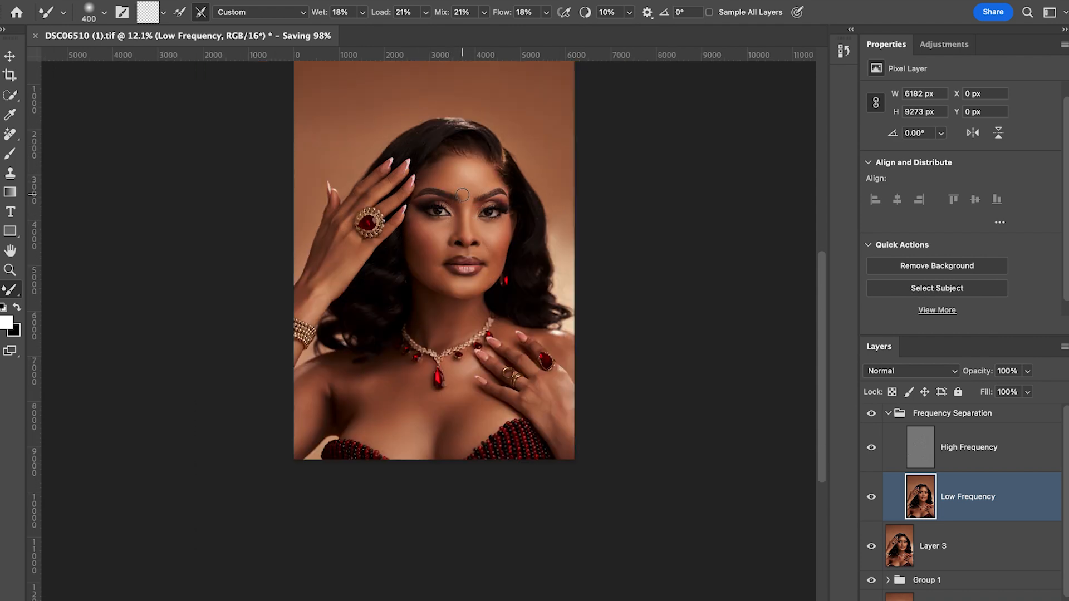
scroll(462, 194, "down", 1)
key("bracketleft")
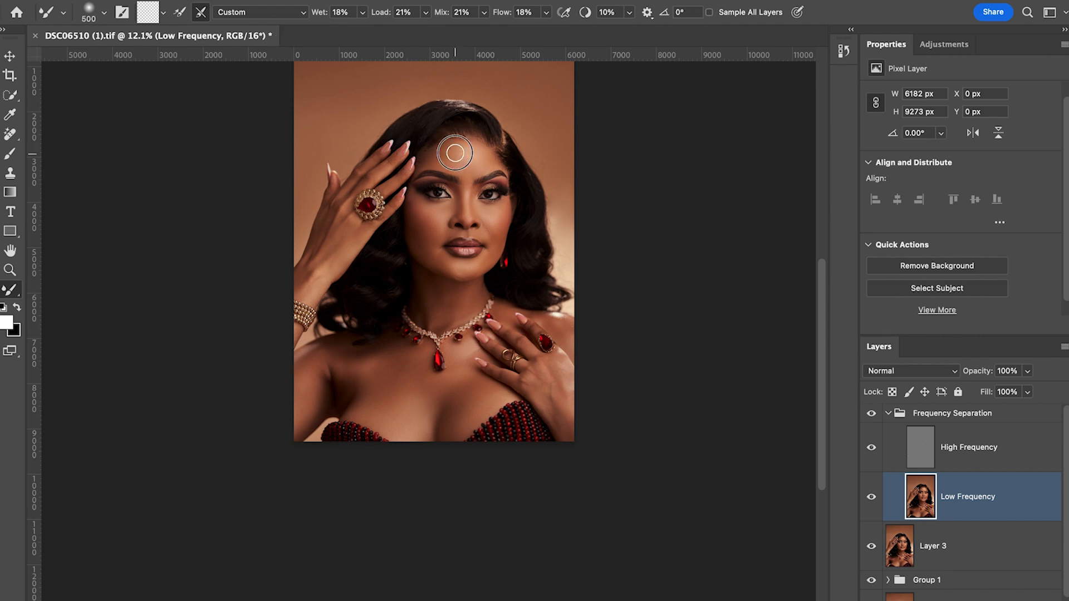
Blend the centre of the forehead above the brows with the Mixer Brush at about size 500
key("bracketleft")
key("bracketright")
key("bracketright")
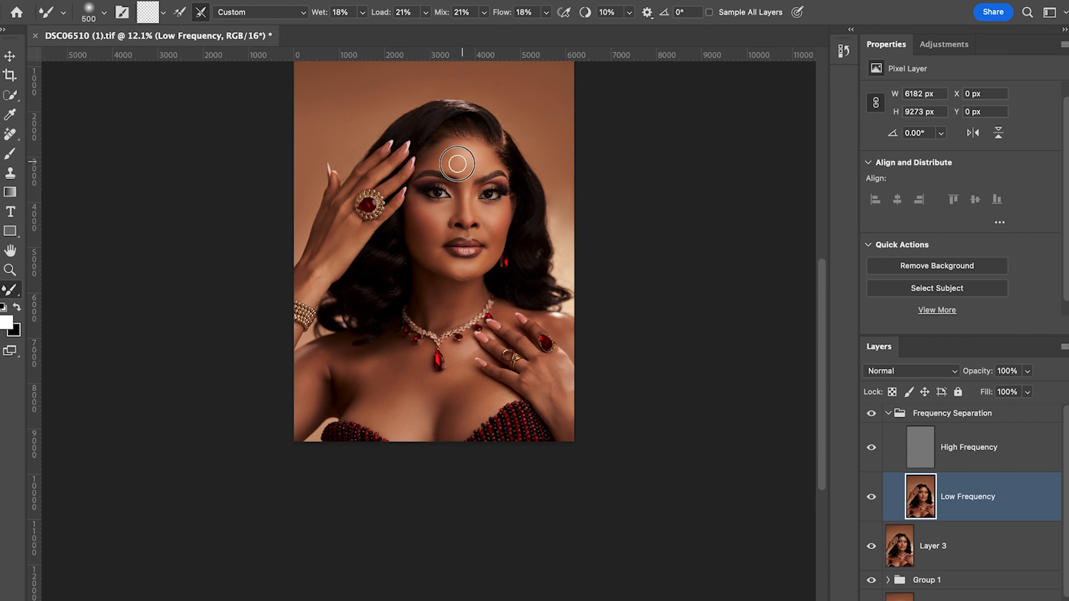
key("bracketleft")
Smooth the chest tones below the necklace pendant with the Mixer Brush, varying its size from 300 upward
scroll(527, 228, "down", 2)
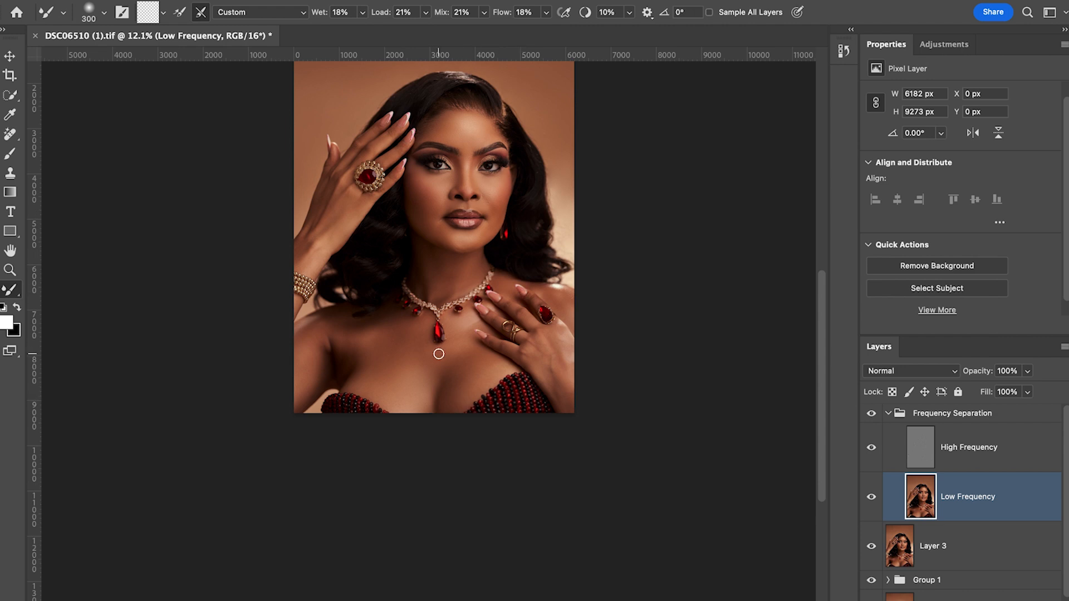
key("bracketright")
key("bracketright")
key("bracketleft")
key("bracketleft")
key("bracketleft")
key("bracketleft")
key("bracketright")
key("bracketright")
key("bracketright")
key("bracketright")
key("bracketright")
left_click_drag(473, 355, 455, 377)
Blend the upper chest on both sides of the pendant with the Mixer Brush at about size 700
key("bracketright")
key("bracketright")
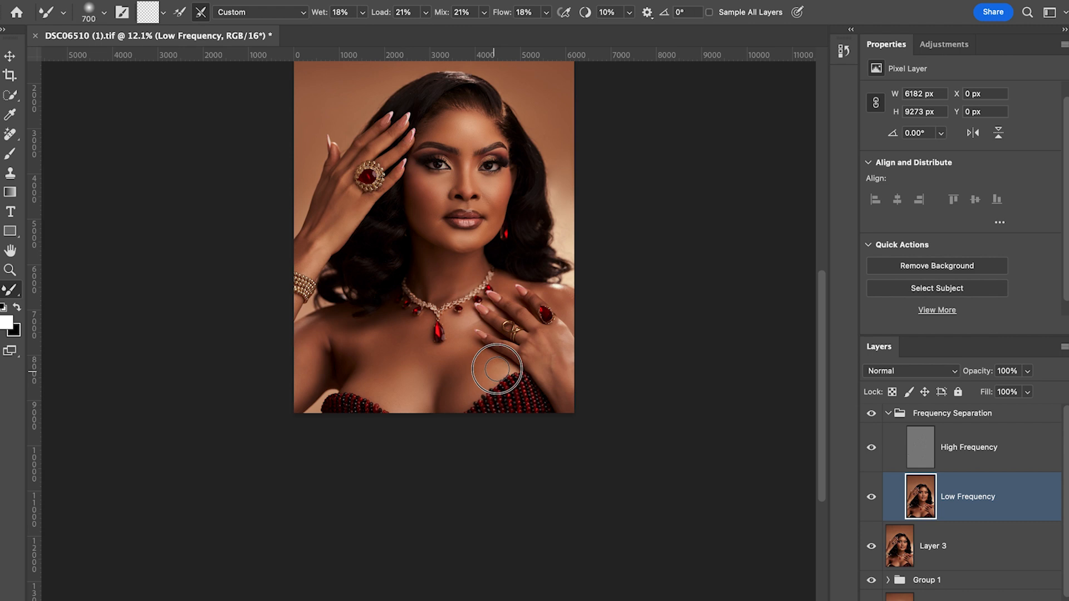
key("bracketright")
left_click_drag(414, 353, 419, 343)
key("bracketleft")
key("bracketleft")
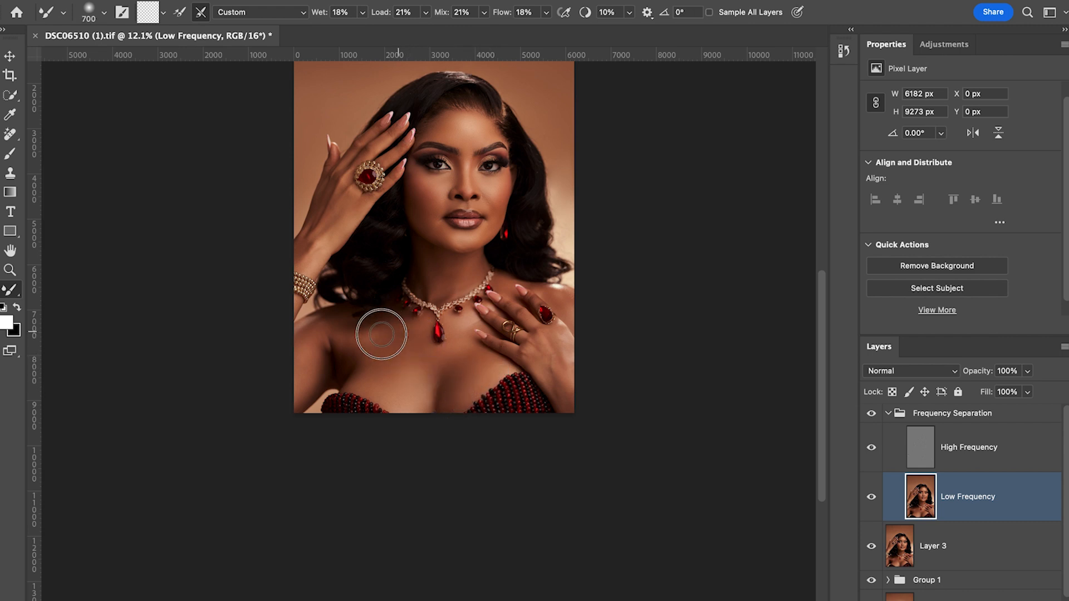
Even out the image-left shoulder and upper arm with Mixer Brush sizes from 250 to 1000
left_click_drag(361, 332, 333, 326)
key("bracketleft")
key("bracketleft")
key("bracketleft")
key("bracketleft")
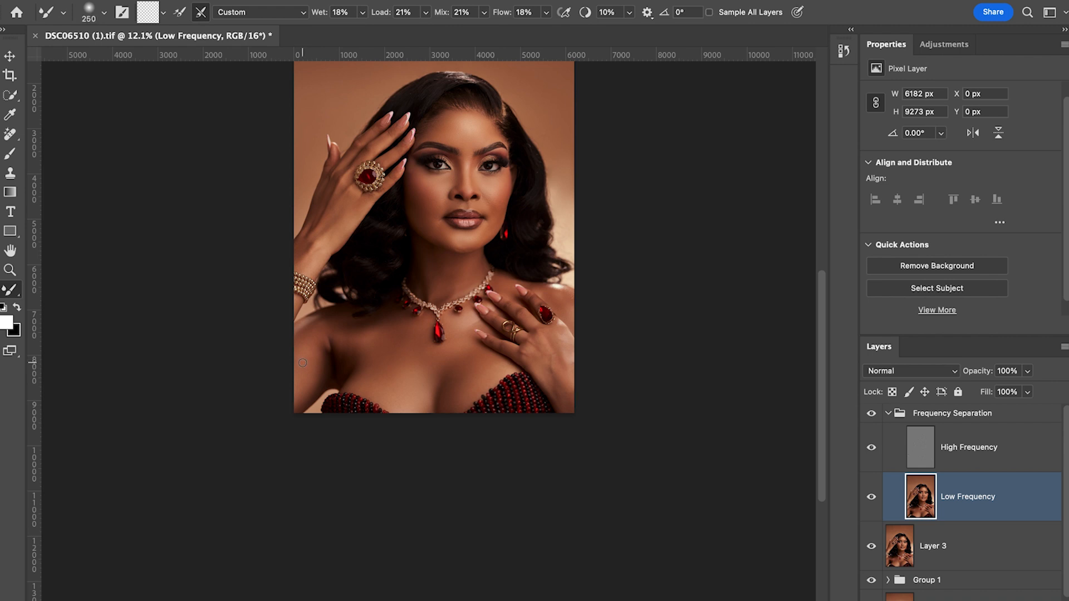
key("bracketright")
key("bracketright")
key("bracketright")
key("bracketright")
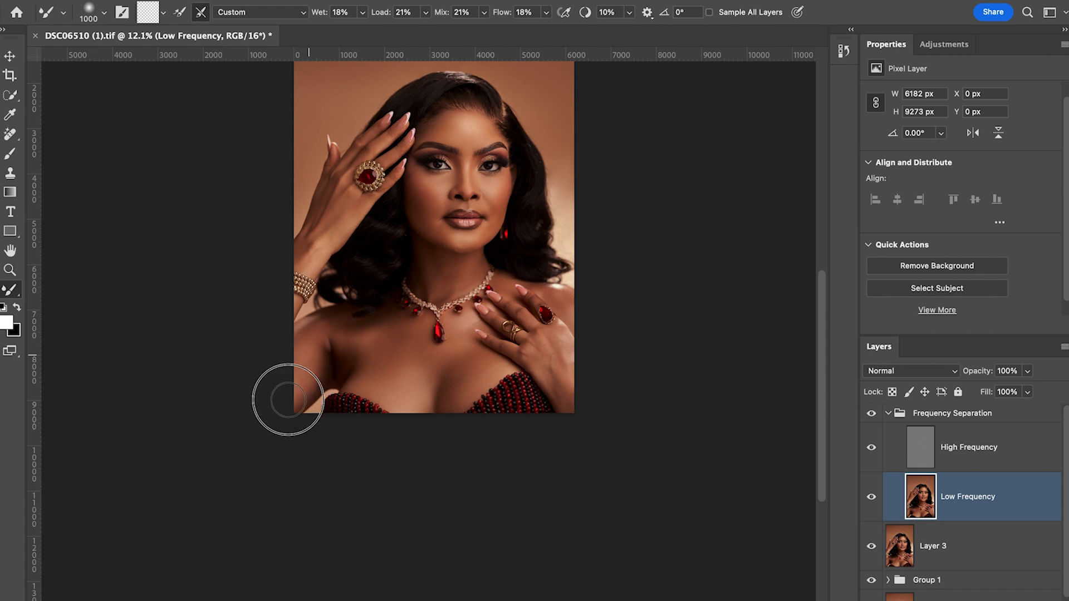
key("bracketright")
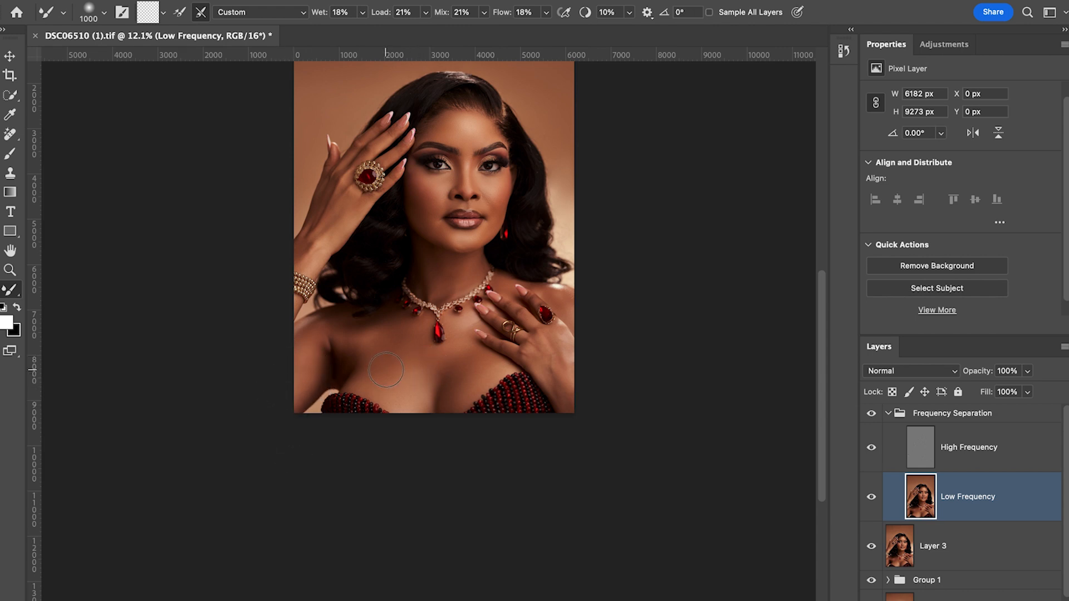
Refine the image-left chest tones with varying Mixer Brush sizes, ending at size 900
key("bracketleft")
key("bracketleft")
key("bracketleft")
key("bracketleft")
key("bracketleft")
key("bracketright")
key("bracketright")
key("bracketright")
key("bracketright")
key("bracketright")
key("bracketright")
scroll(583, 399, "up", 2)
key("bracketleft")
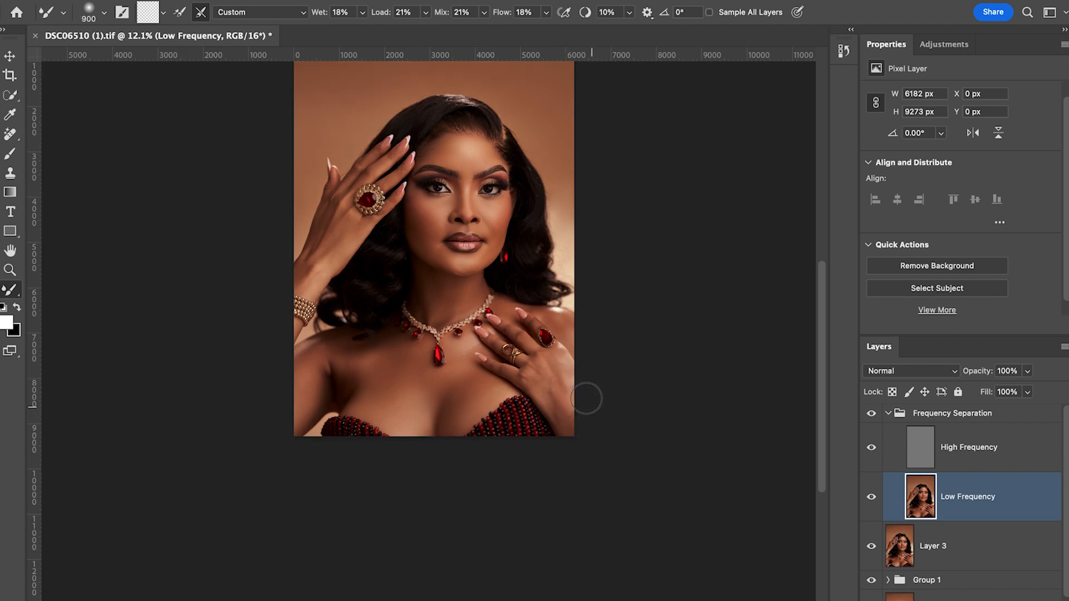
Reduce the Mixer Brush to size 200 and inspect the skin tones on the hand resting on the chest
key("bracketleft")
key("bracketleft")
key("bracketleft")
key("bracketleft")
key("bracketleft")
key("bracketleft")
scroll(571, 406, "up", 2)
scroll(570, 406, "down", 5)
scroll(552, 365, "up", 3)
scroll(551, 353, "up", 6)
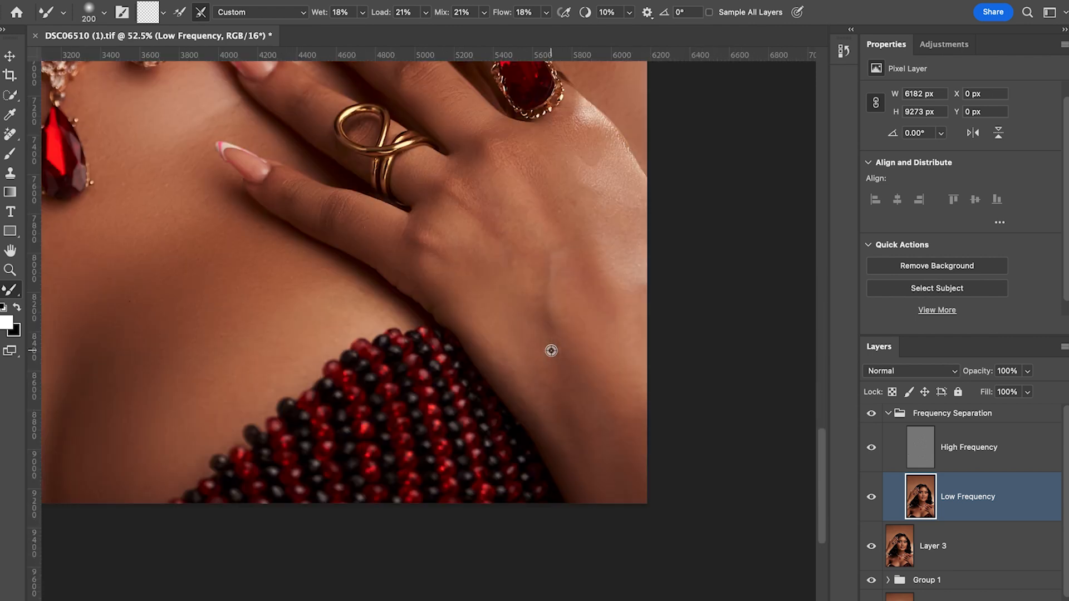
scroll(552, 360, "down", 3)
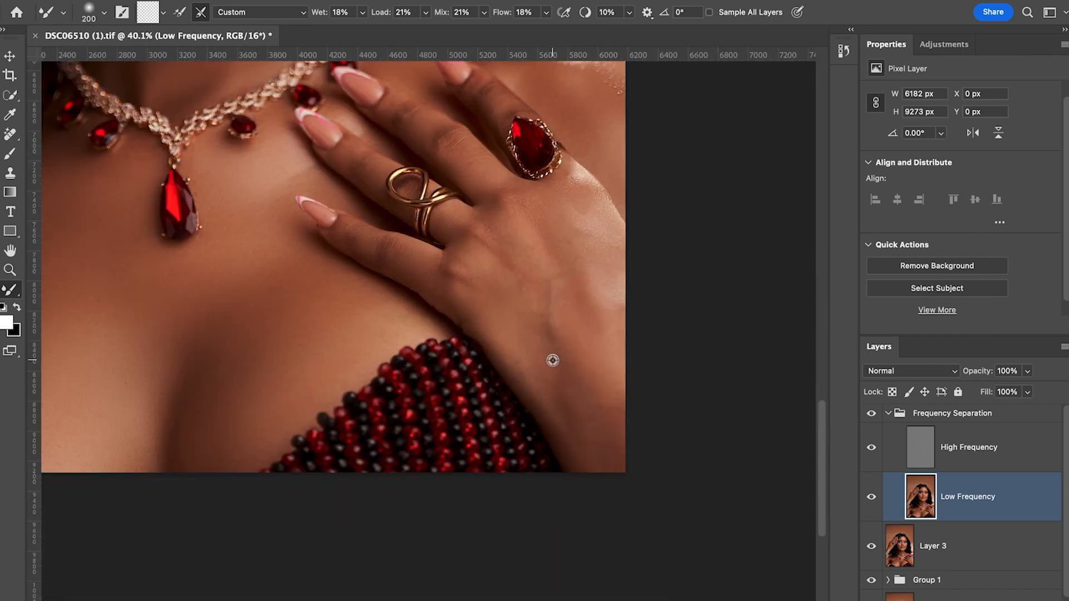
scroll(552, 361, "down", 3)
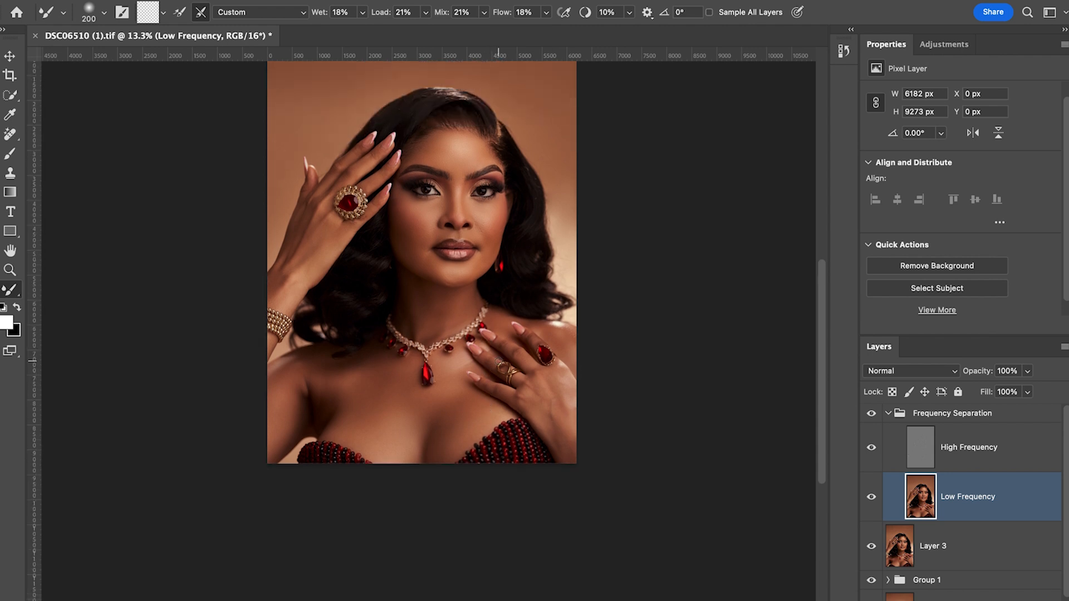
Compare the face with and without the Frequency Separation group, leaving the group visible
scroll(456, 141, "up", 2)
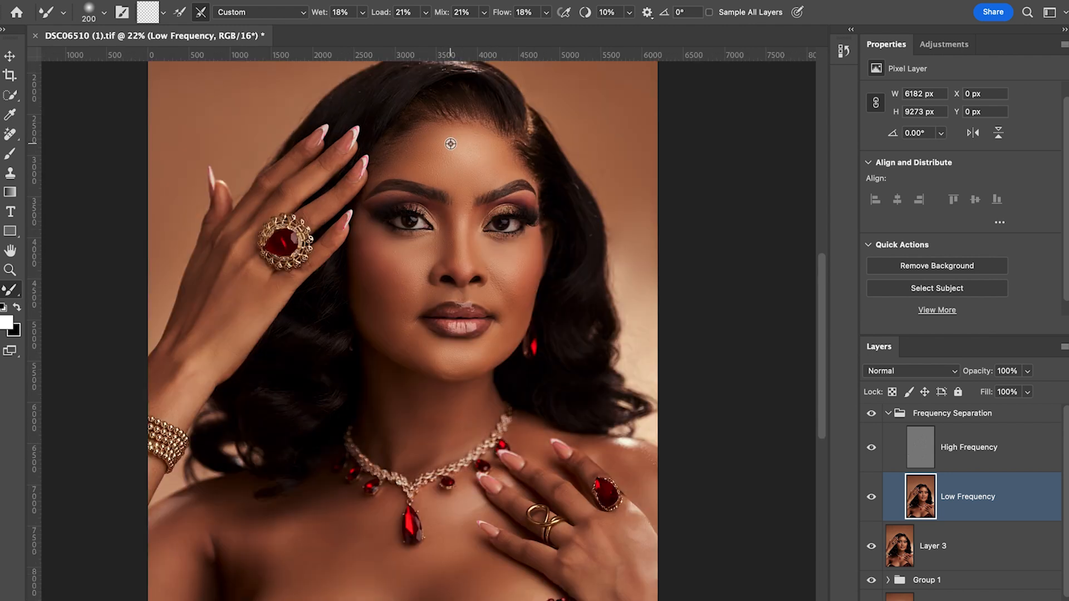
scroll(450, 144, "up", 2)
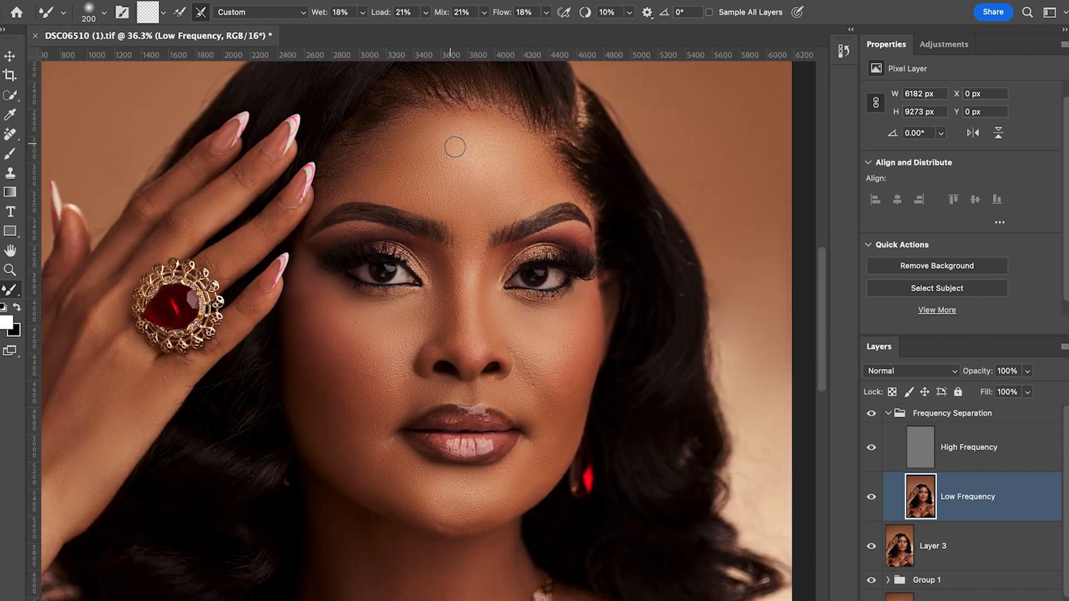
left_click(871, 414)
left_click(871, 413)
left_click(871, 413)
left_click(871, 413)
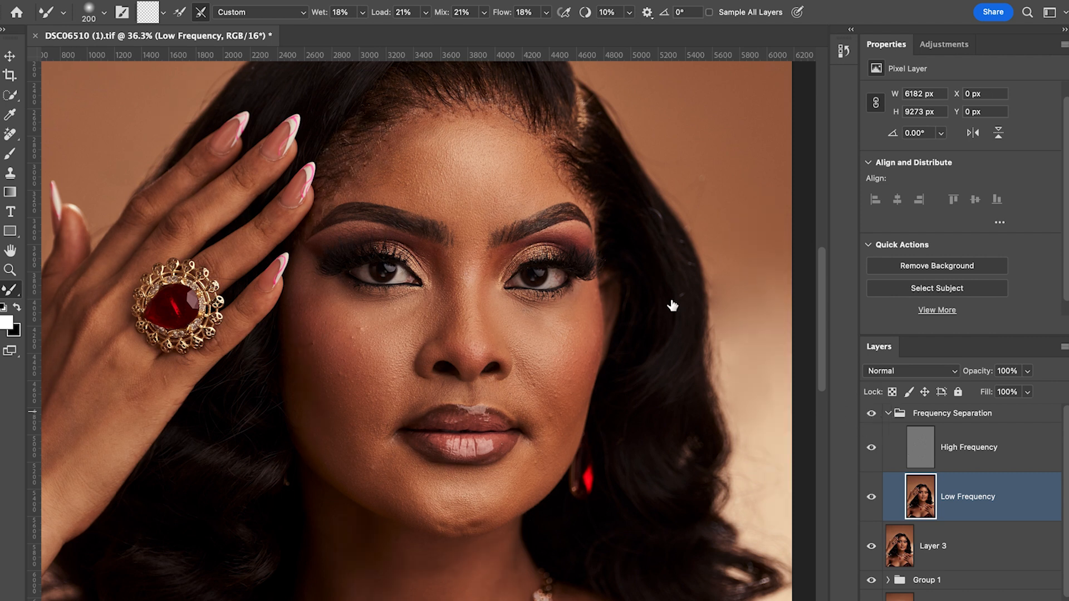
scroll(475, 234, "up", 2)
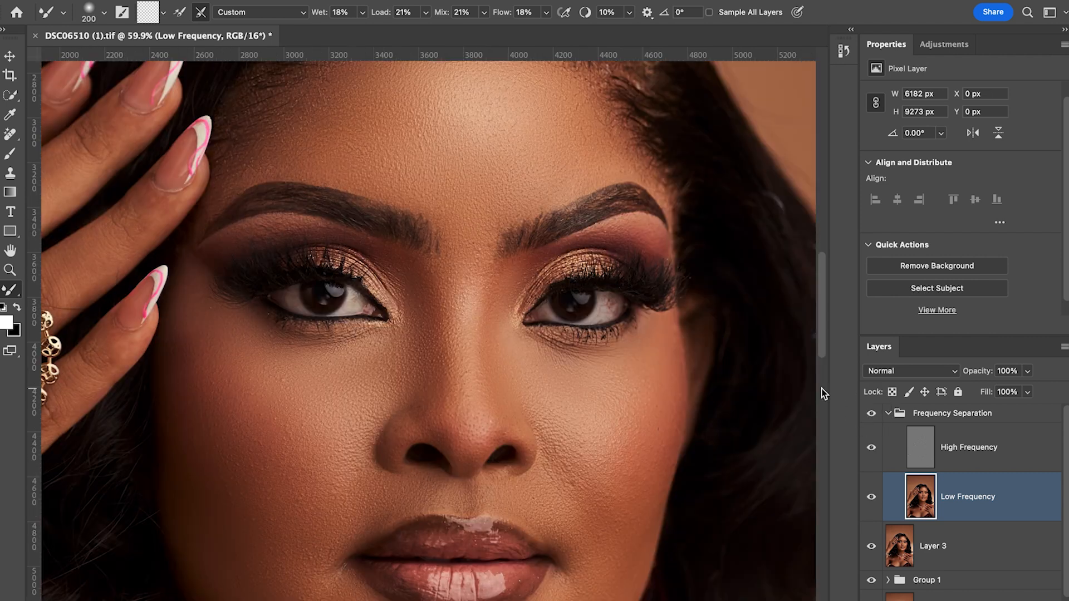
left_click(872, 414)
left_click(871, 414)
left_click(872, 415)
left_click(872, 415)
Blend the chest between the pendant and the hand with varying Mixer Brush sizes, ending at size 300
scroll(591, 368, "down", 6)
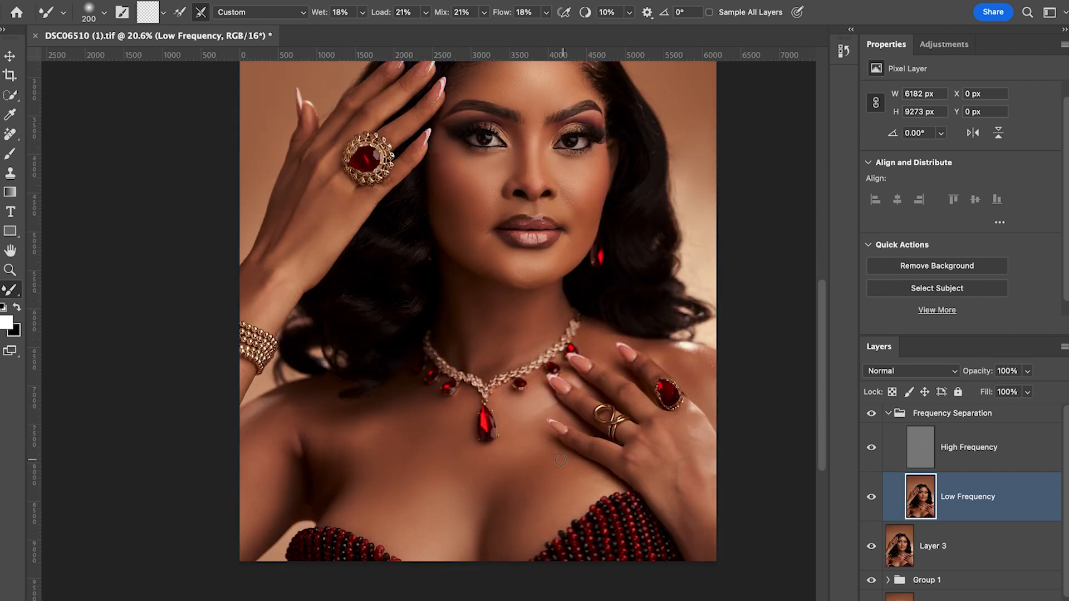
key("bracketright")
key("bracketright")
key("bracketright")
key("bracketright")
key("bracketright")
key("bracketright")
key("bracketright")
key("bracketleft")
key("bracketright")
key("bracketleft")
key("bracketleft")
Smooth the chin and the skin around the image-left mouth corner with Mixer Brush sizes from 300 to 175
scroll(607, 402, "up", 2)
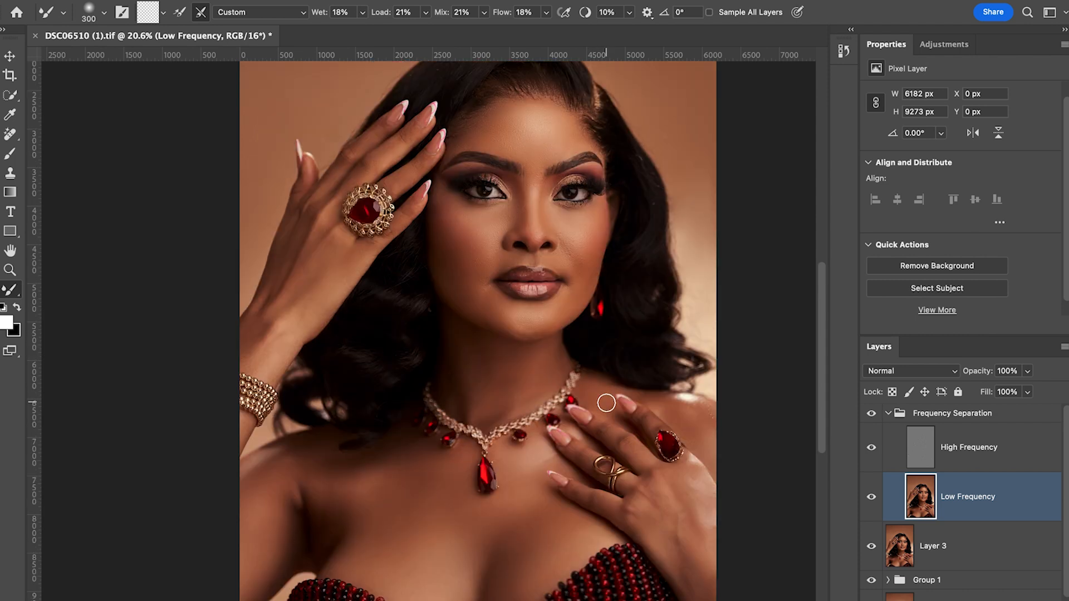
left_click_drag(508, 317, 492, 301)
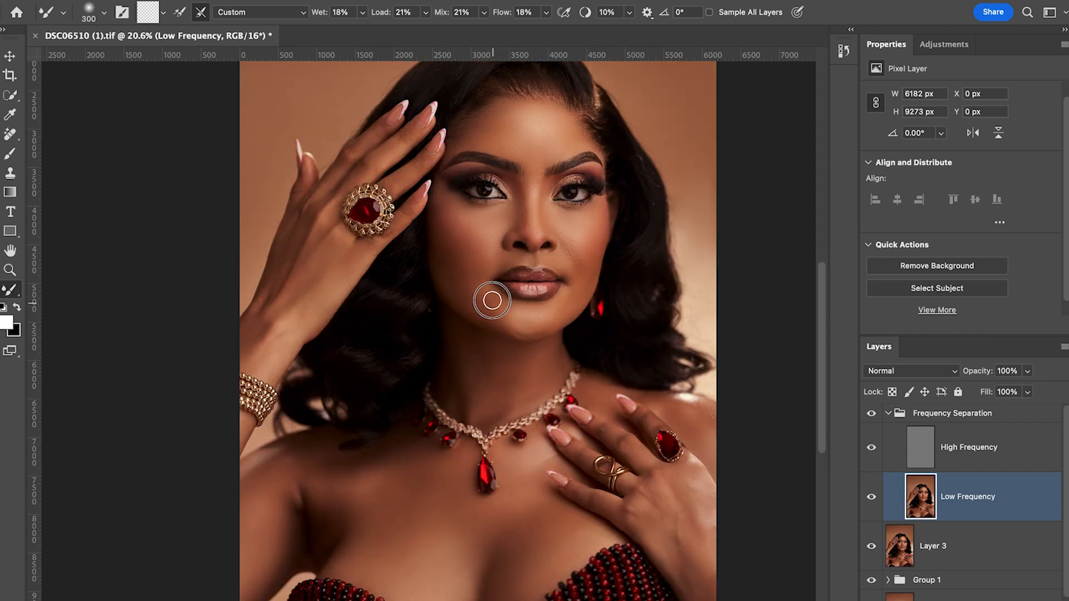
key("bracketleft")
key("bracketleft")
mouse_move(521, 312)
left_mouse_down()
mouse_move(510, 301)
mouse_move(513, 322)
left_mouse_up()
key("bracketright")
key("bracketleft")
key("bracketleft")
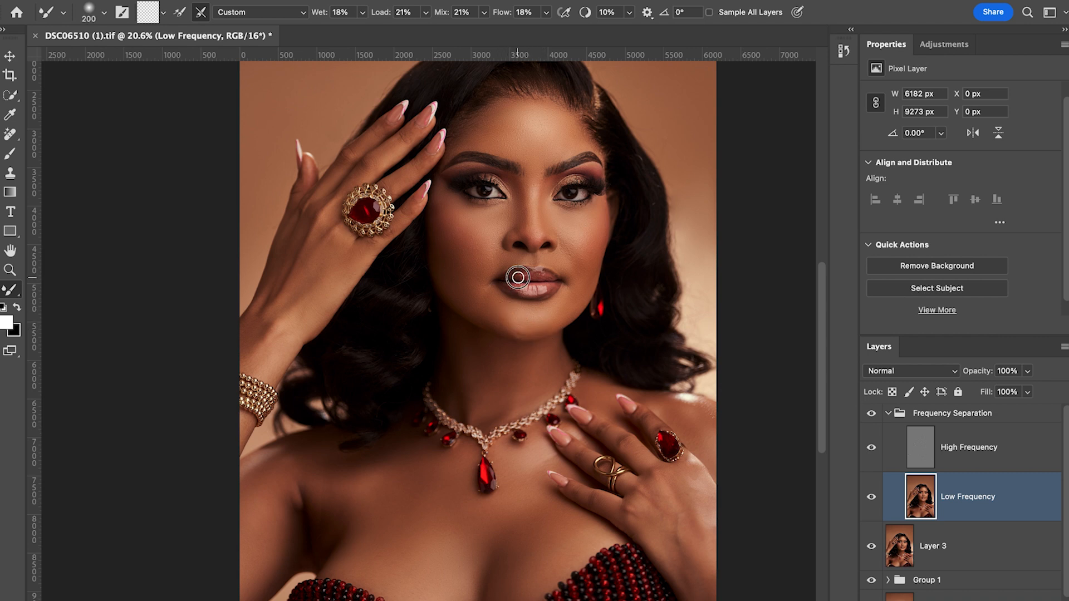
key("bracketleft")
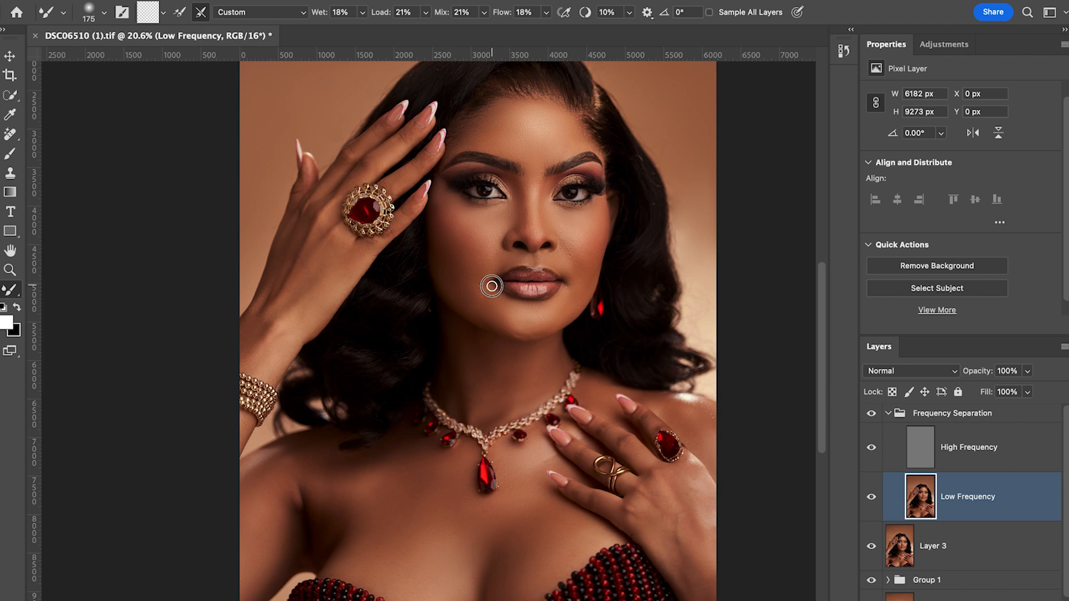
Save the document and collapse the Frequency Separation group
scroll(629, 351, "up", 3)
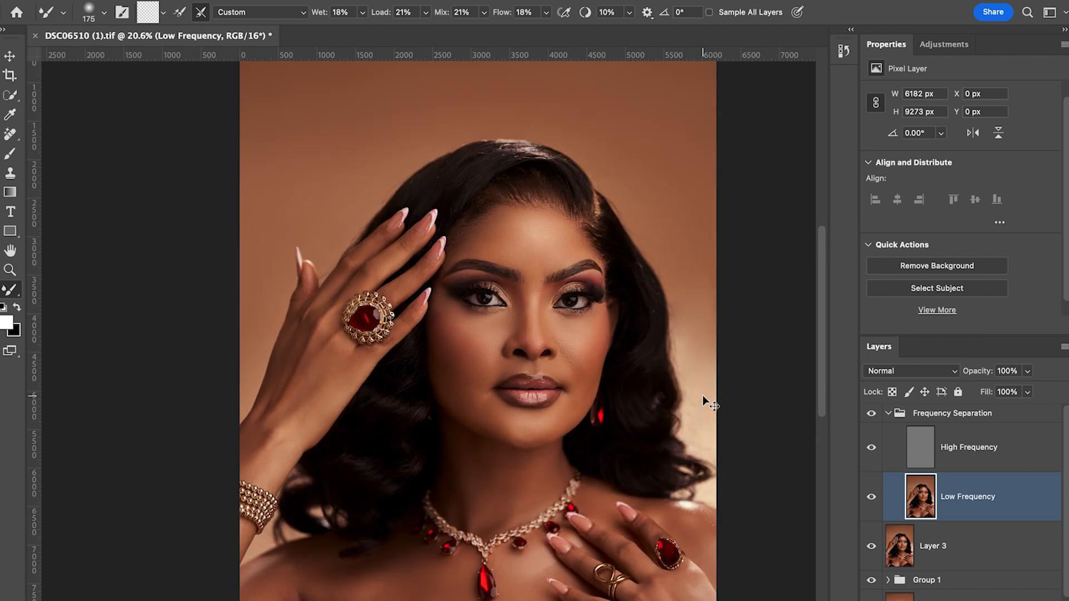
key("ctrl+s")
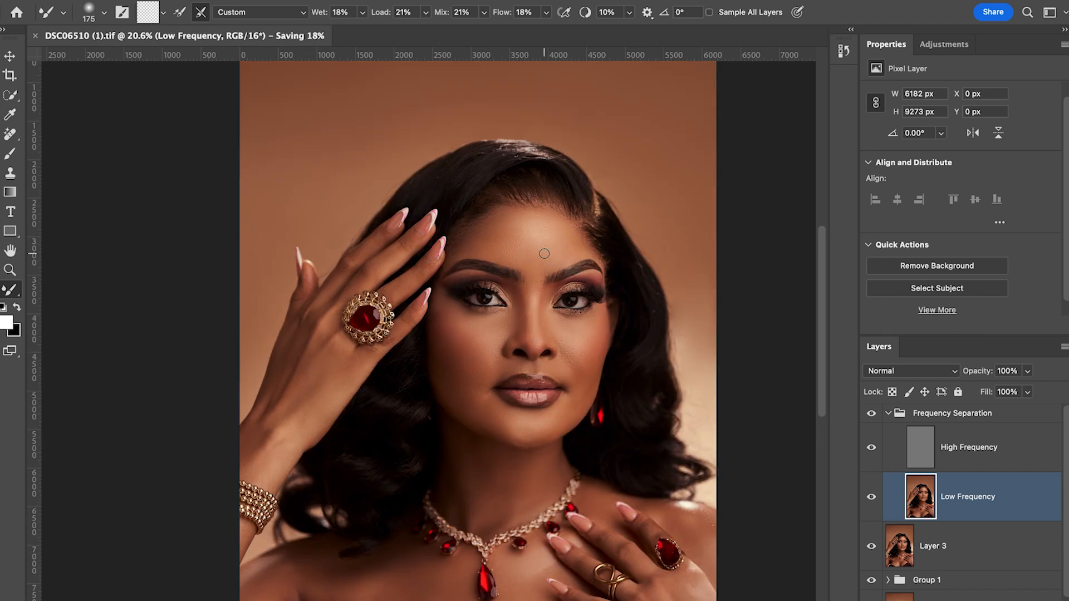
left_click(889, 414)
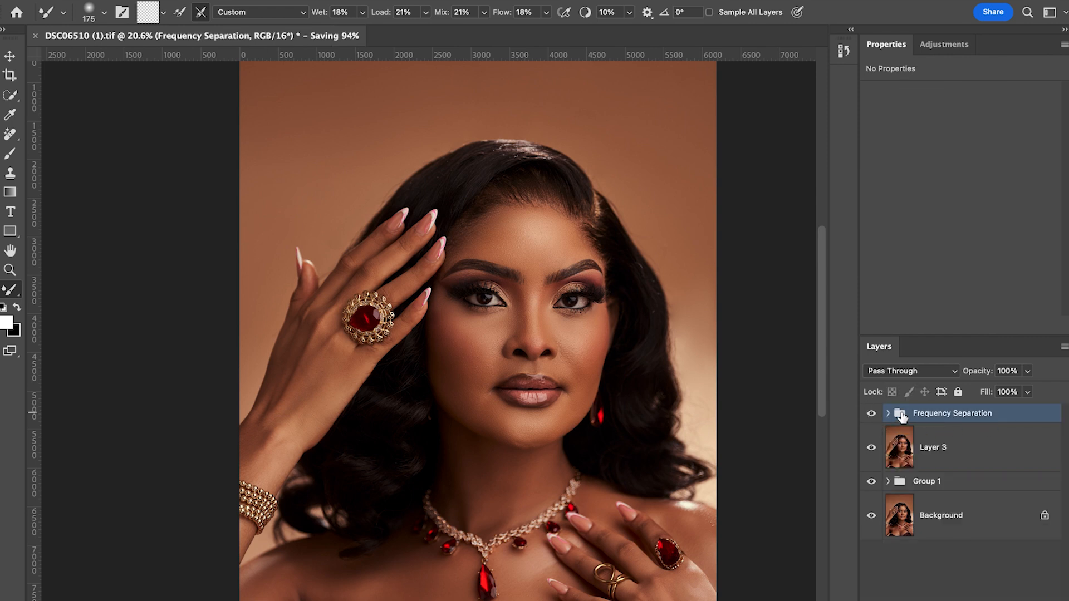
Add a Black & White adjustment layer with Reds and Yellows at 300, and invert its mask to black
left_click(946, 46)
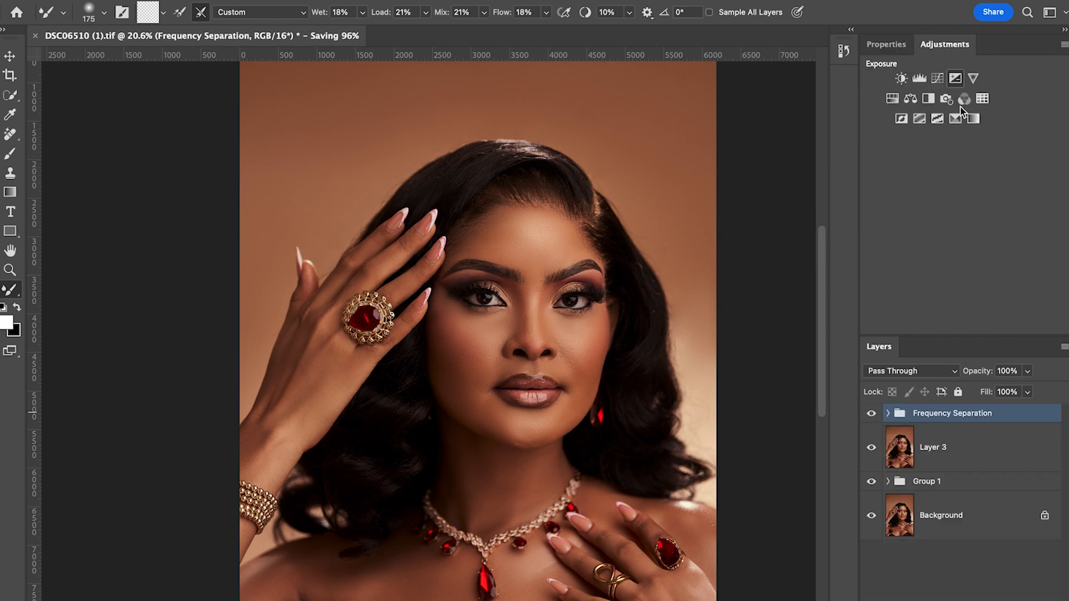
left_click(929, 99)
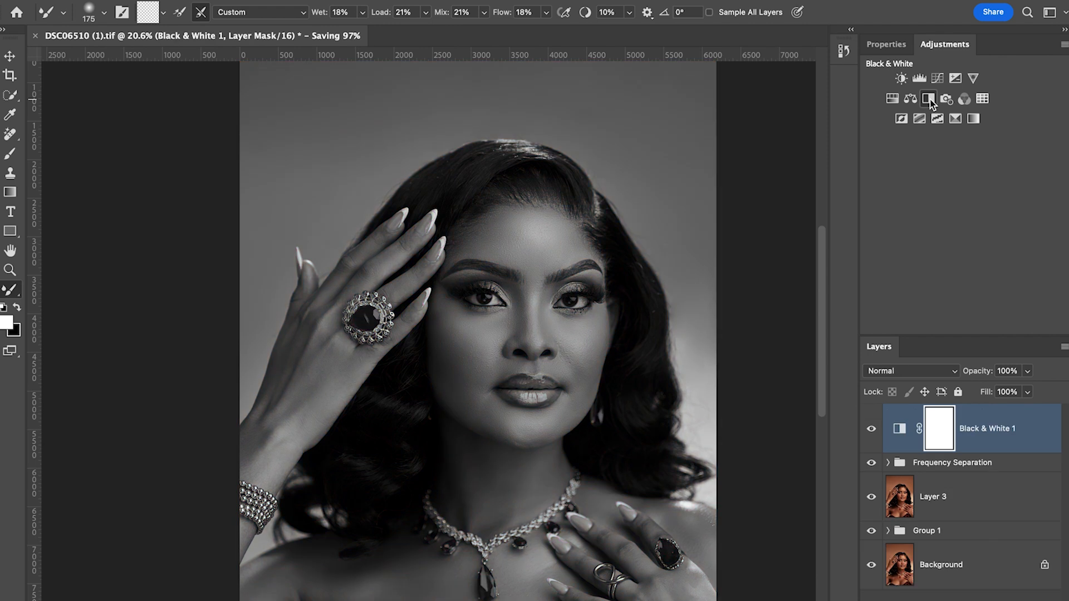
scroll(619, 241, "down", 1)
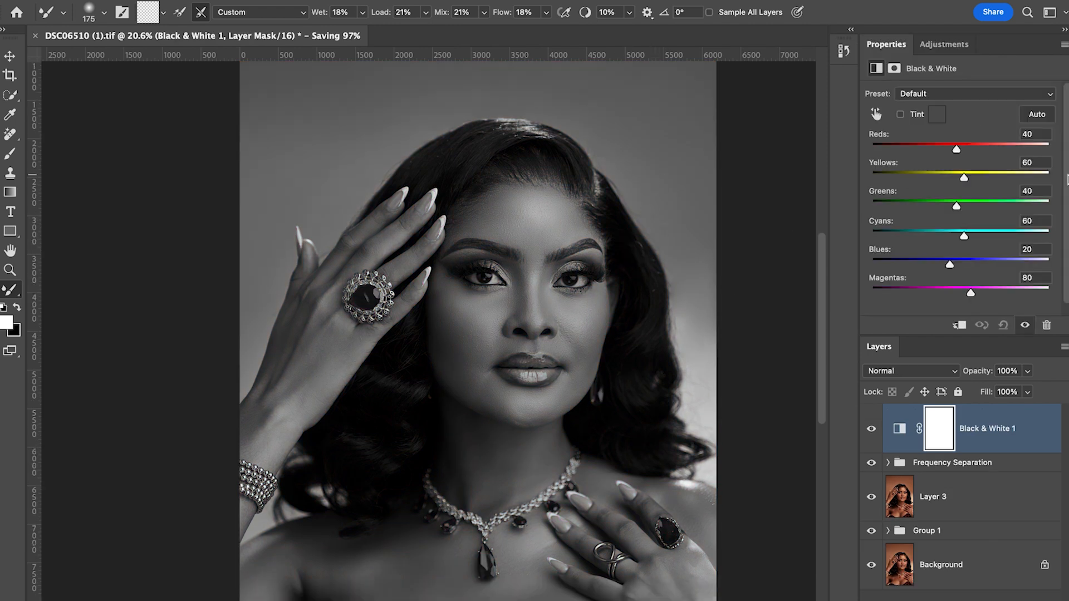
left_click_drag(958, 150, 1058, 150)
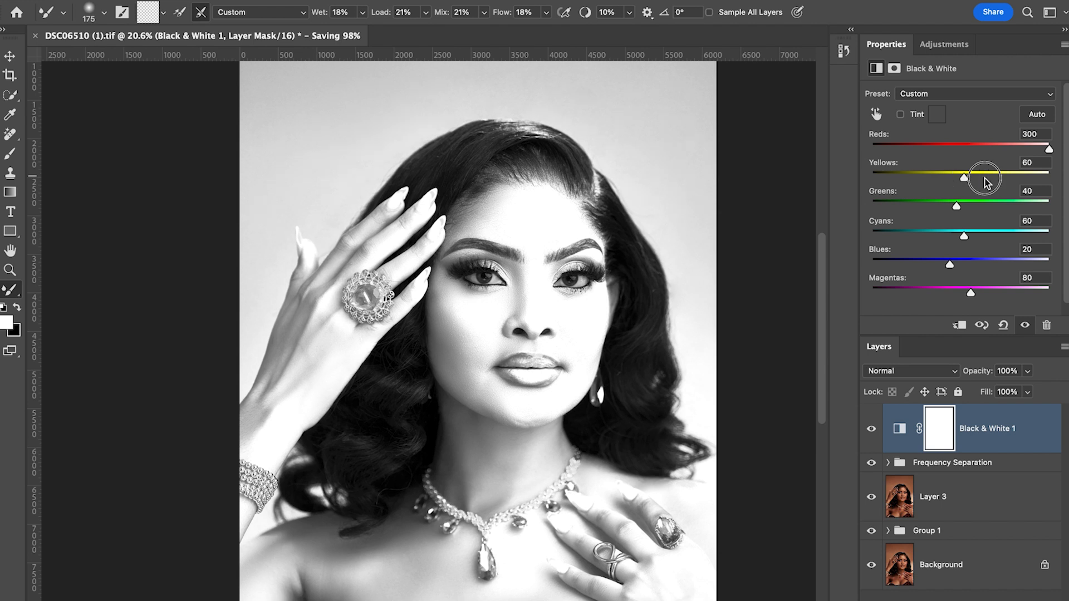
left_click_drag(967, 176, 1063, 189)
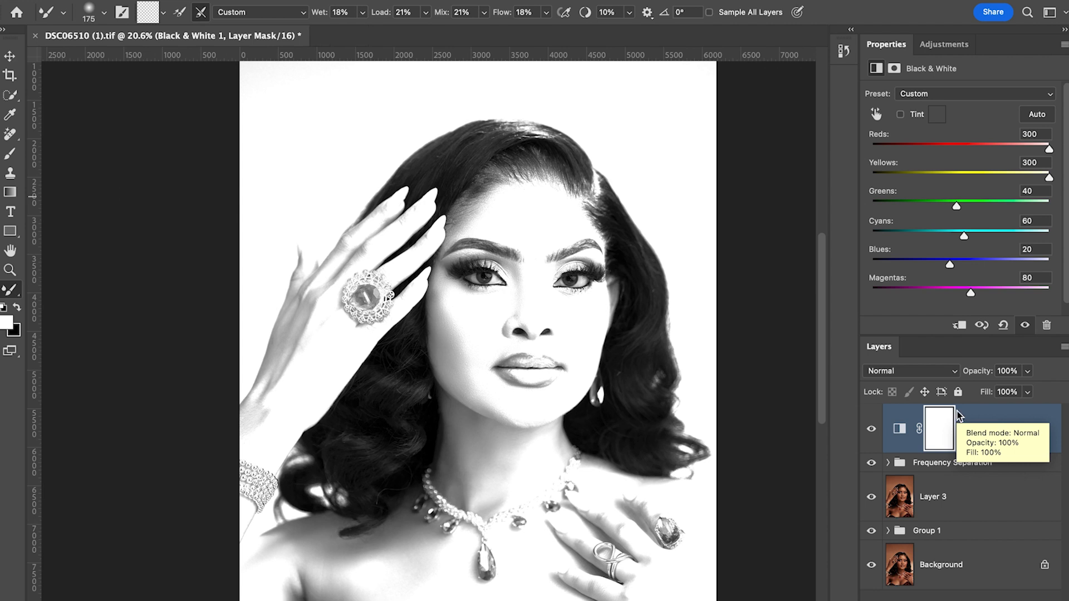
key("ctrl+i")
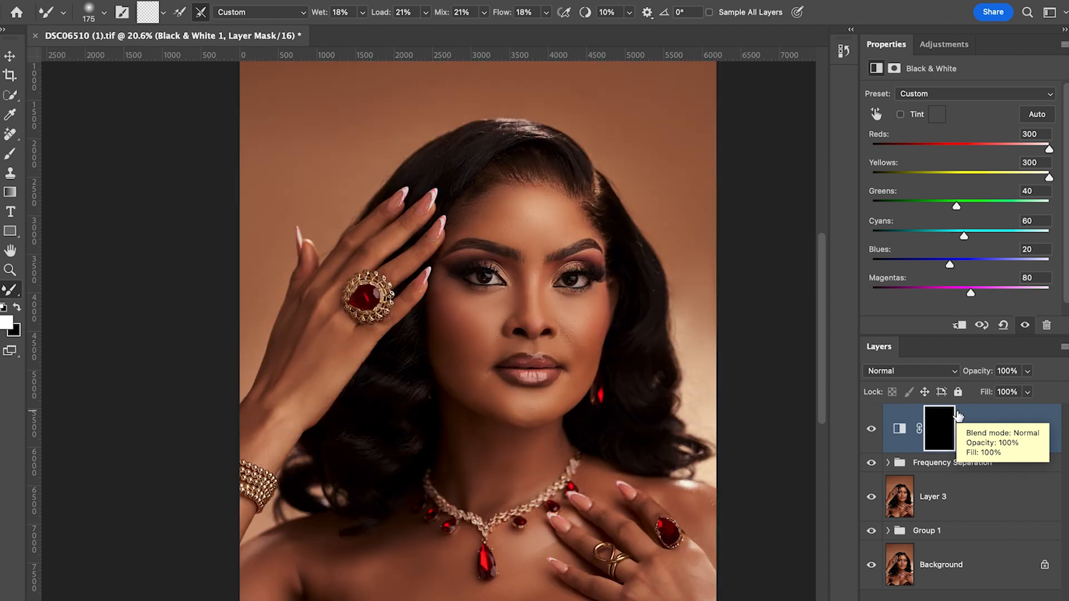
Activate the Brush tool with Opacity and Flow both set to 40%
left_click(10, 154)
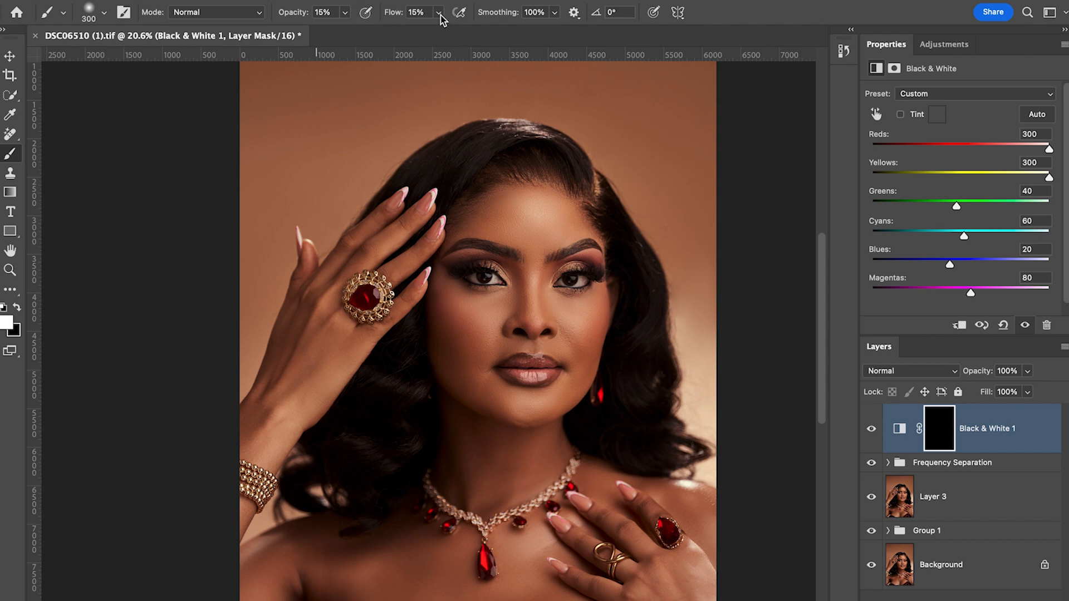
left_click(345, 12)
left_click_drag(342, 29, 362, 31)
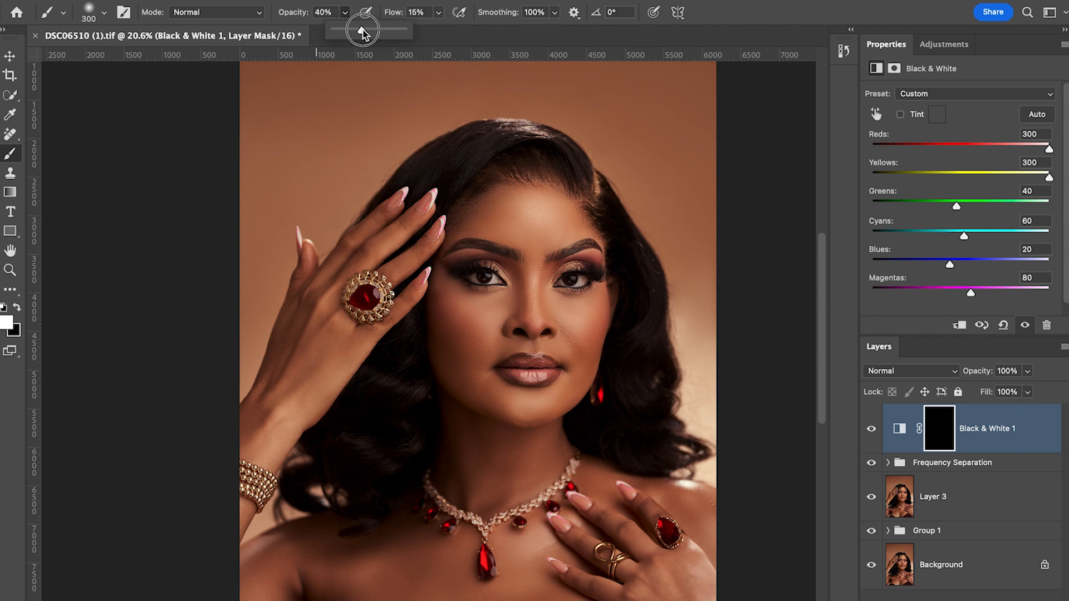
left_click(440, 12)
left_click_drag(441, 30, 454, 31)
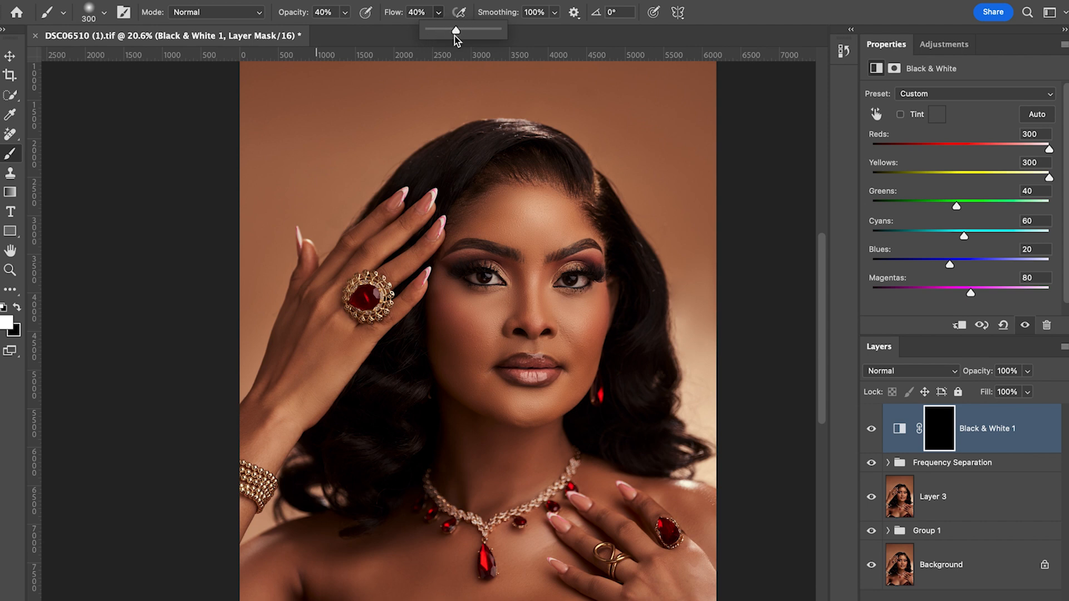
Paint white on the Black & White 1 mask over the white of the image-left eye with a size 70 brush
scroll(554, 267, "up", 2)
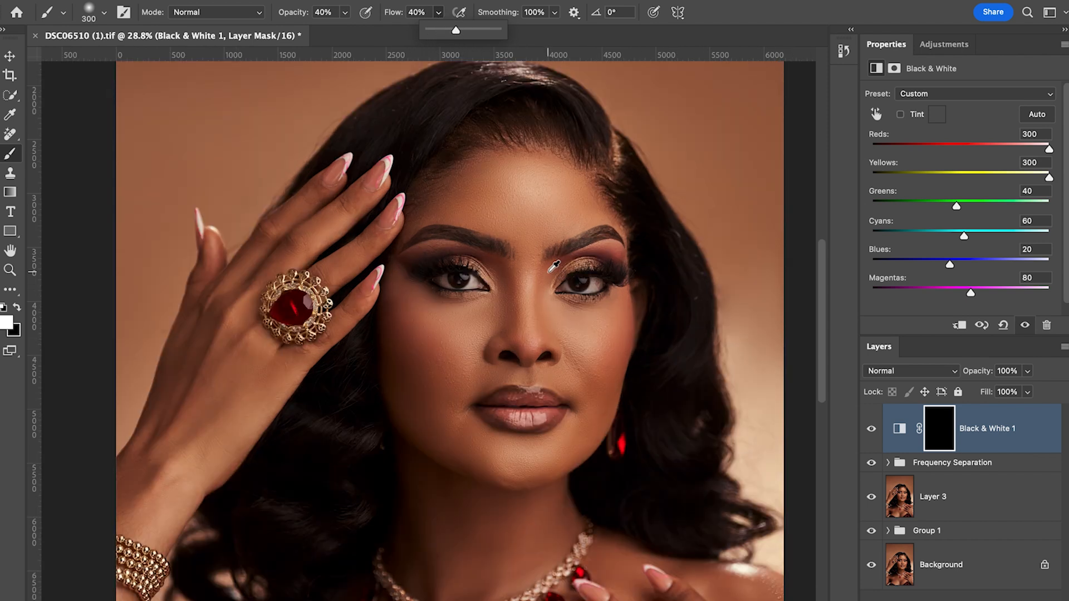
scroll(554, 268, "up", 8)
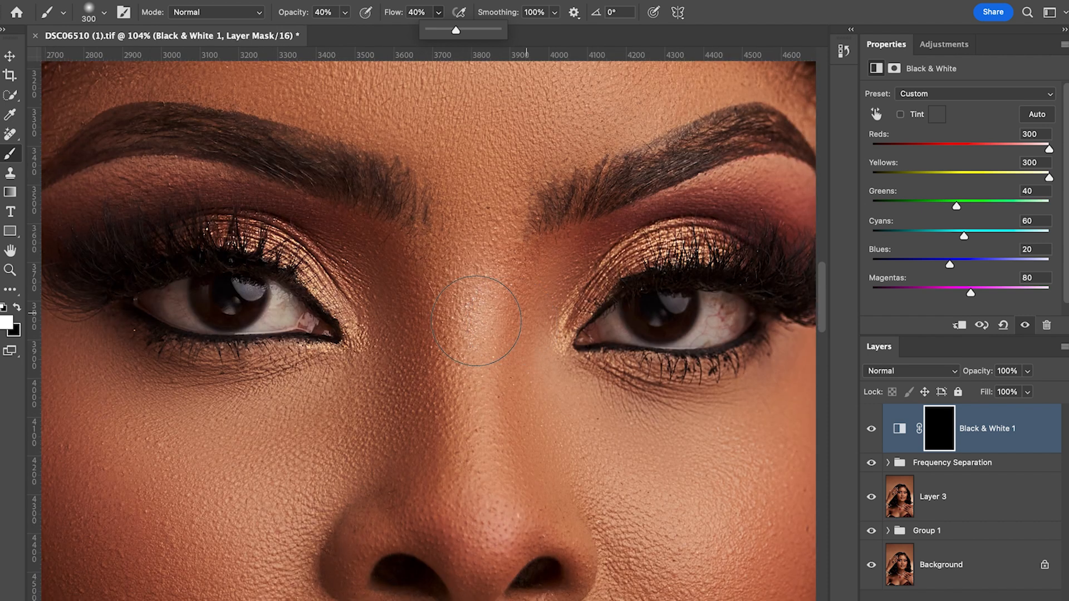
key("bracketleft")
key("bracketleft")
key("bracketleft")
key("bracketleft")
key("bracketleft")
key("bracketleft")
key("bracketleft")
key("bracketleft")
key("bracketleft")
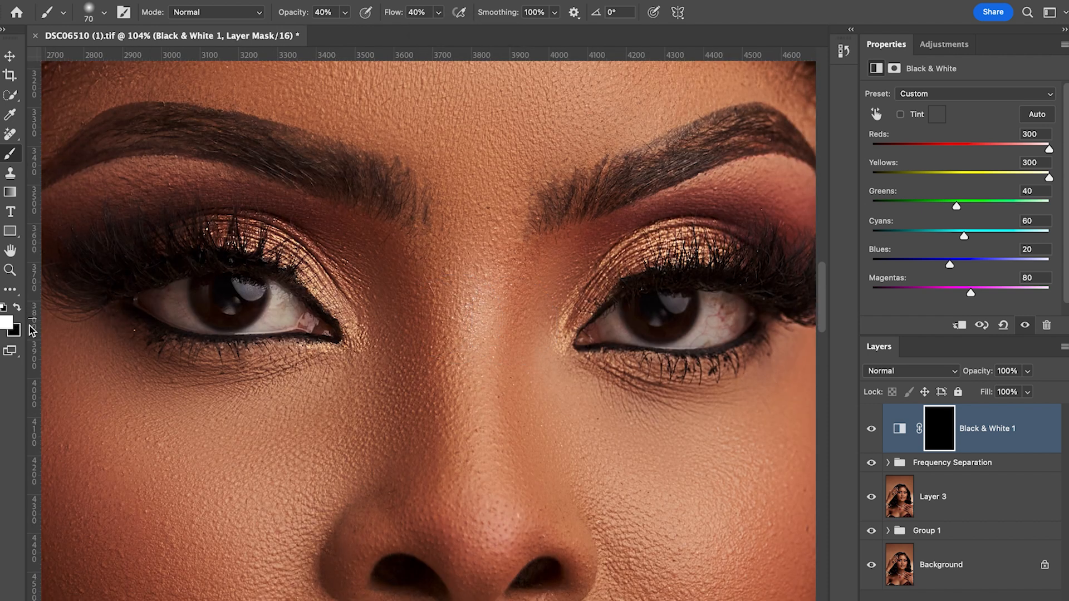
mouse_move(152, 304)
left_mouse_down()
mouse_move(173, 293)
mouse_move(195, 324)
mouse_move(161, 307)
mouse_move(198, 324)
left_mouse_up()
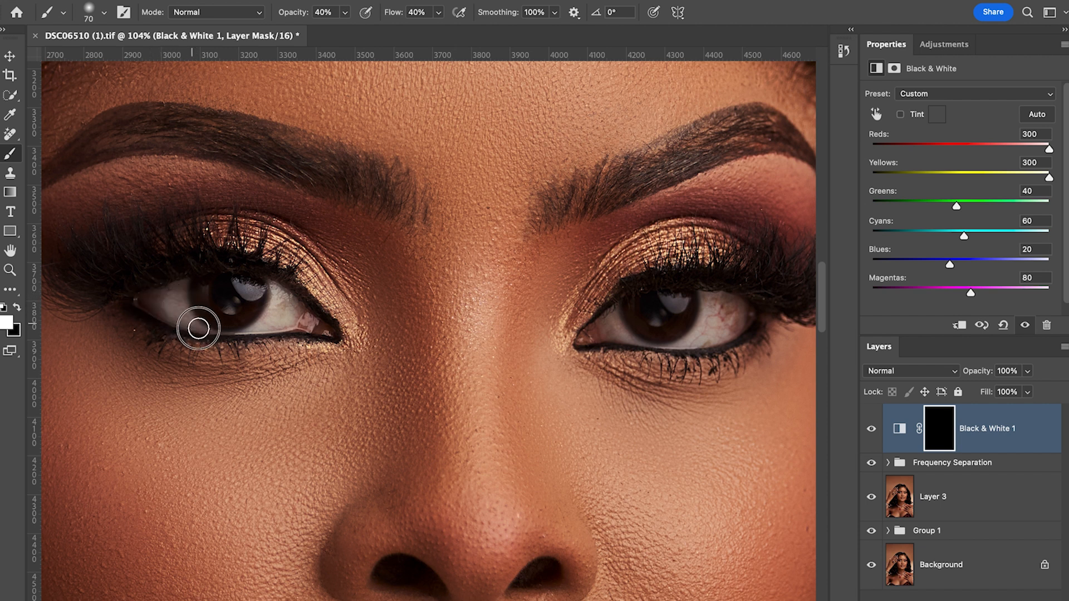
mouse_move(288, 315)
left_mouse_down()
mouse_move(274, 310)
mouse_move(282, 295)
mouse_move(258, 306)
mouse_move(269, 303)
left_mouse_up()
Paint the mask over both sides of the white of the image-right eye, reducing the brush size to about 60
key("bracketleft")
mouse_move(618, 320)
left_mouse_down()
mouse_move(613, 313)
mouse_move(627, 337)
left_mouse_up()
key("bracketleft")
mouse_move(723, 328)
left_mouse_down()
mouse_move(700, 335)
mouse_move(719, 304)
mouse_move(738, 313)
mouse_move(727, 332)
mouse_move(733, 304)
mouse_move(711, 299)
mouse_move(739, 321)
mouse_move(697, 336)
mouse_move(736, 322)
mouse_move(718, 303)
mouse_move(735, 333)
left_mouse_up()
key("bracketright")
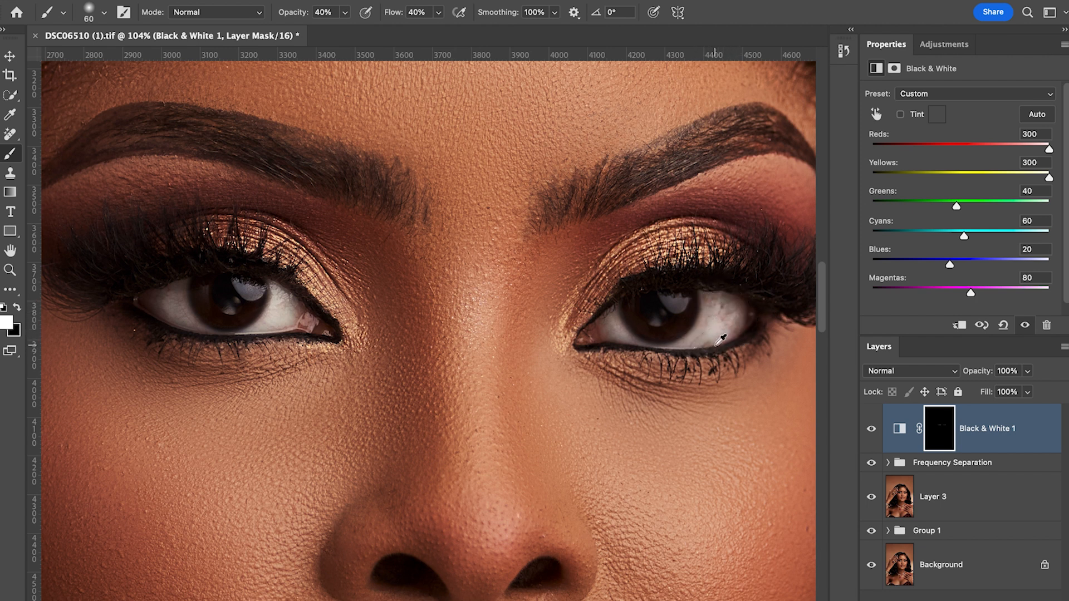
View the whole portrait and compare the eyes with the Black & White 1 layer hidden and shown
scroll(721, 339, "down", 5)
scroll(721, 340, "down", 3)
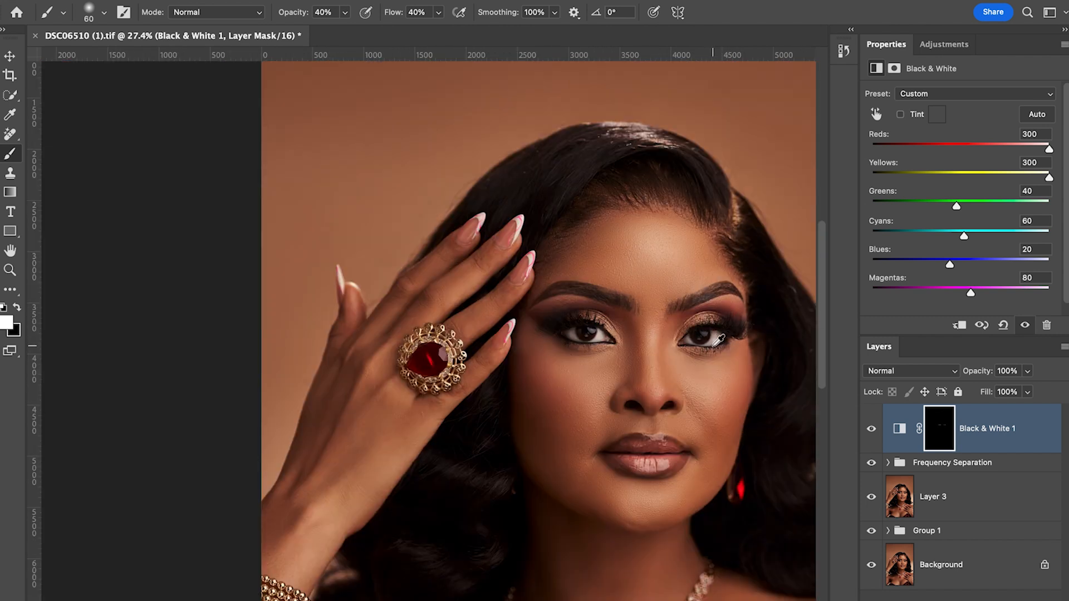
scroll(702, 344, "down", 6)
scroll(718, 346, "up", 4)
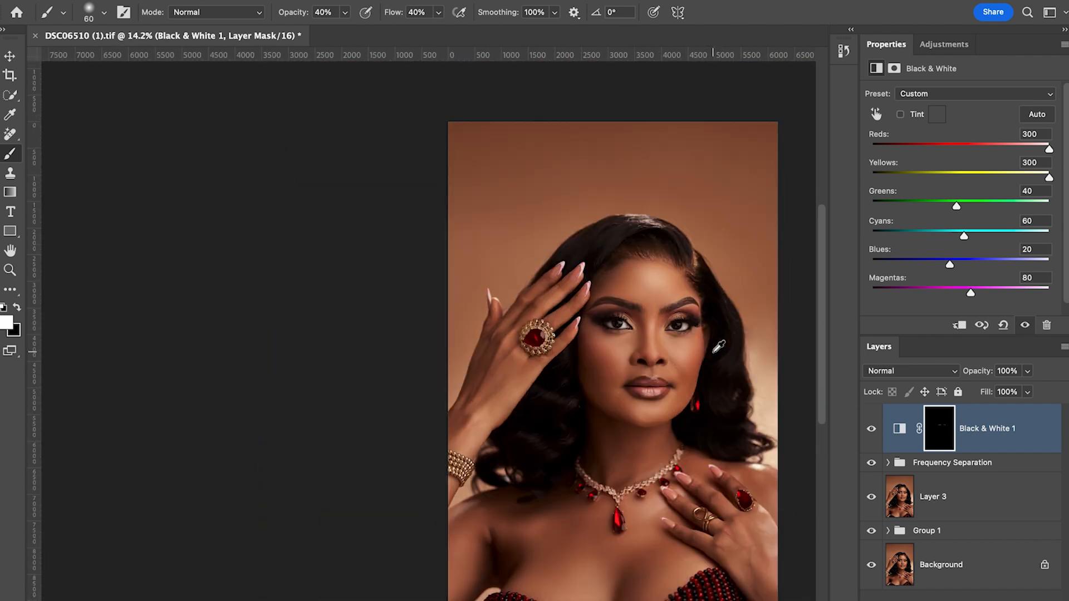
left_click_drag(716, 375, 640, 327)
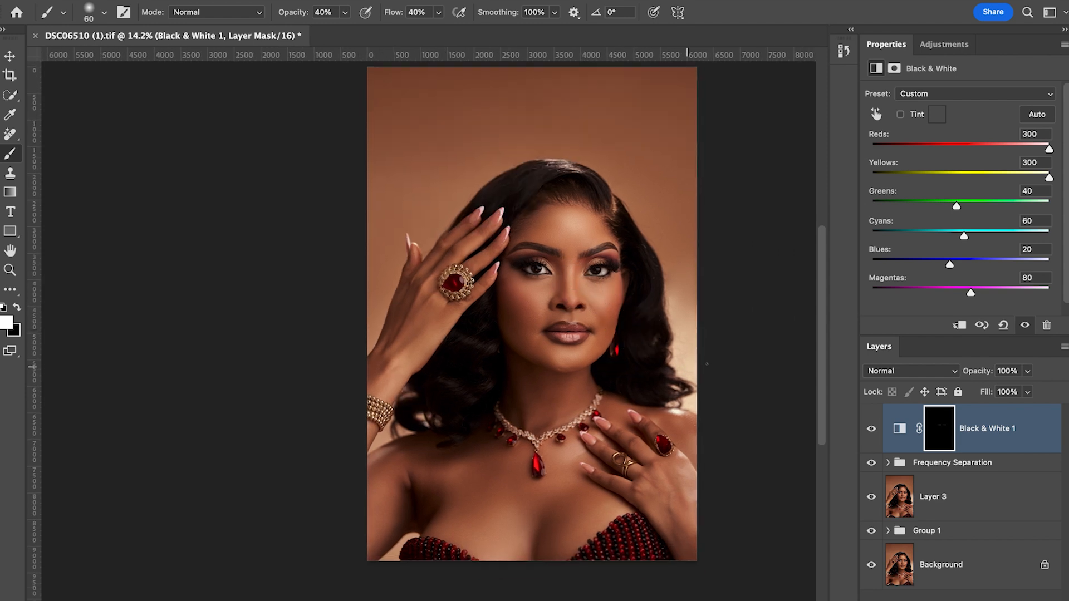
left_click(873, 433)
left_click(873, 433)
left_click(873, 434)
left_click(873, 434)
Set the Black & White 1 layer's opacity to 60% and compare the eyes with the layer hidden and shown
left_click(1027, 371)
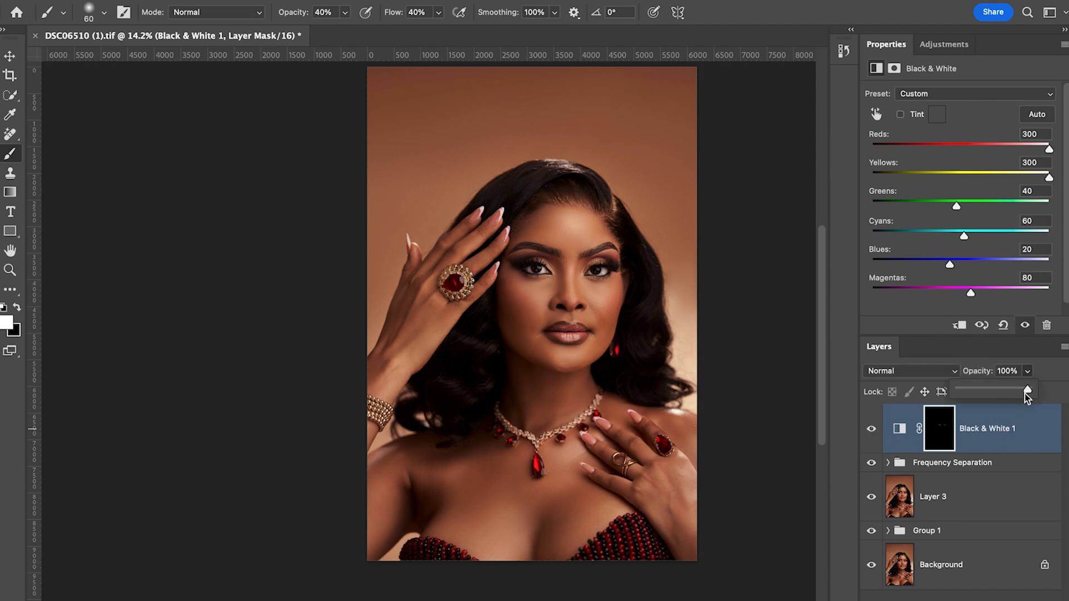
left_click_drag(1019, 390, 1001, 401)
left_click(872, 432)
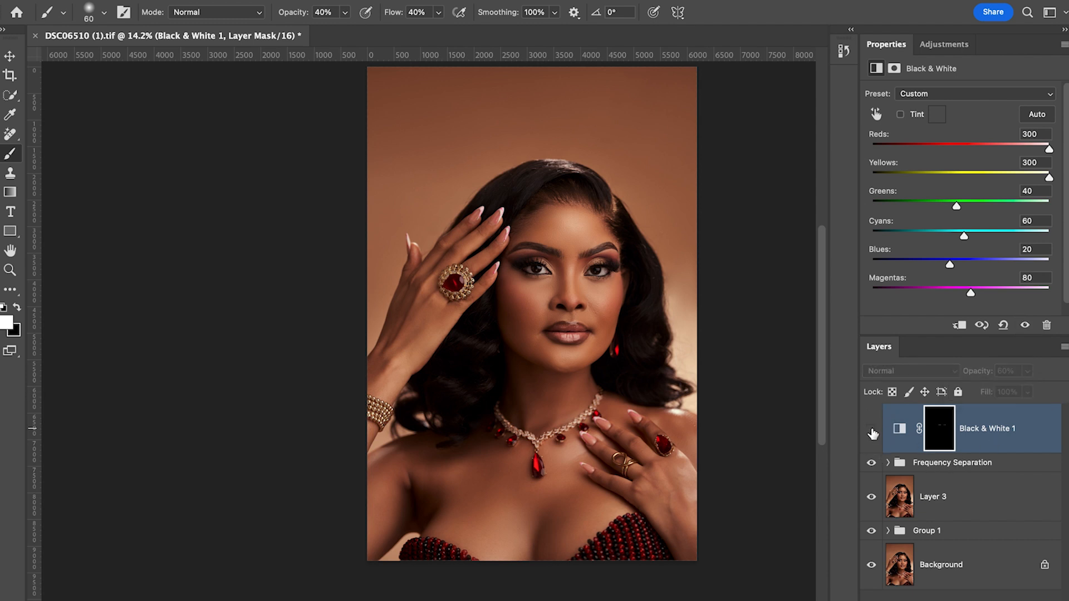
left_click(872, 433)
left_click(872, 432)
left_click(872, 432)
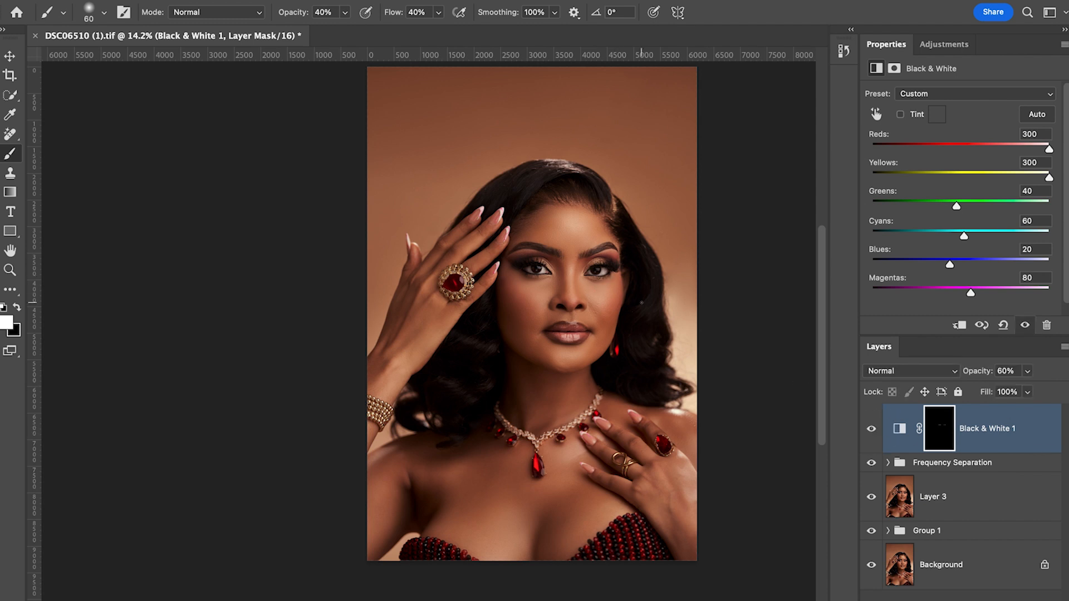
Add a Curves adjustment layer above Black & White 1 and raise its midtones to Input 115, Output 148
scroll(632, 317, "down", 2)
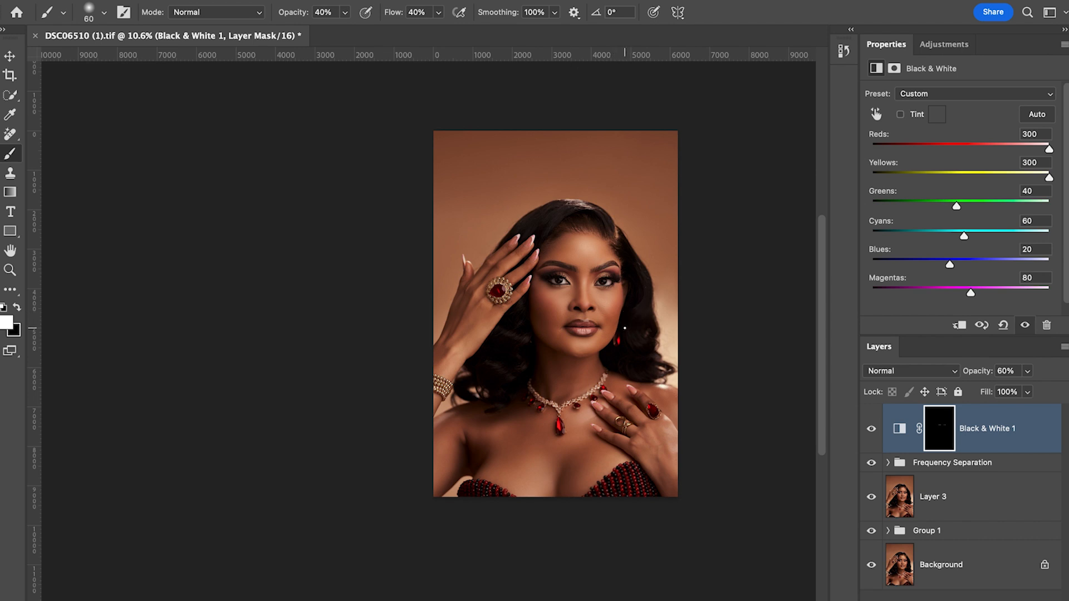
scroll(955, 238, "down", 1)
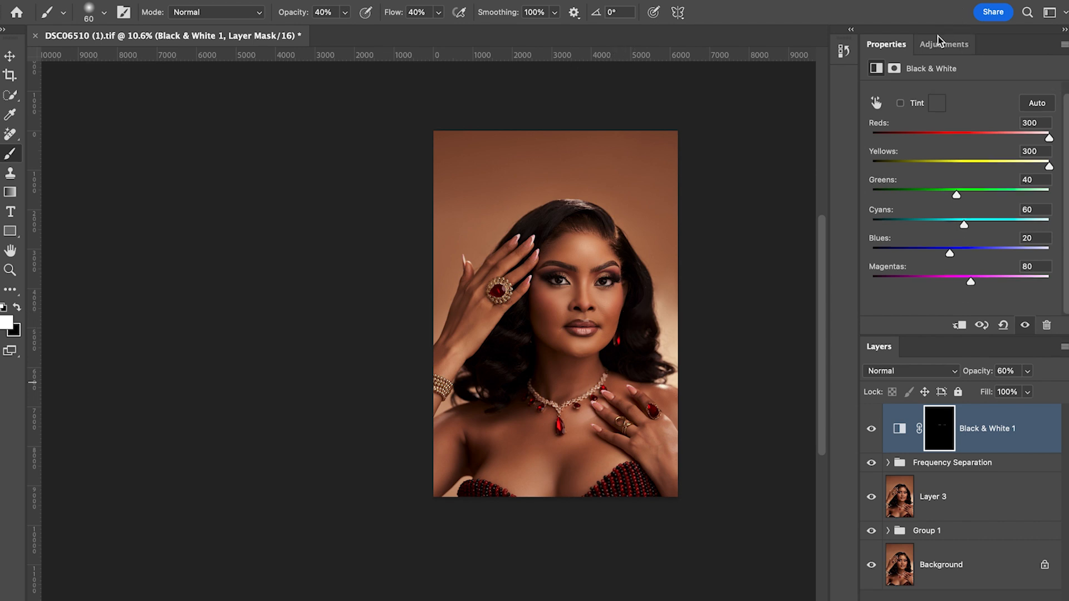
left_click(945, 44)
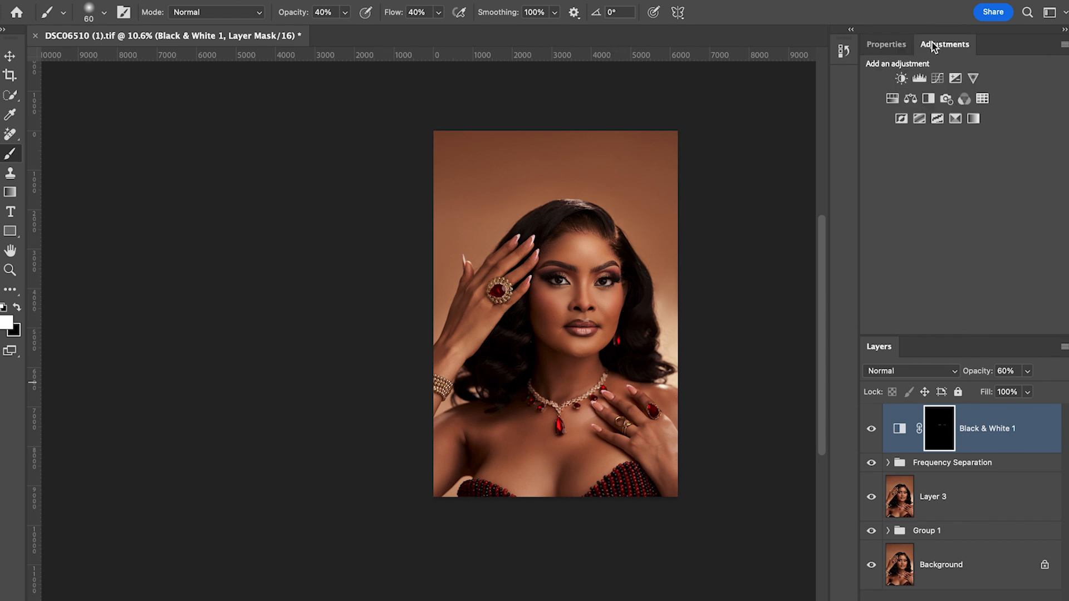
left_click(939, 78)
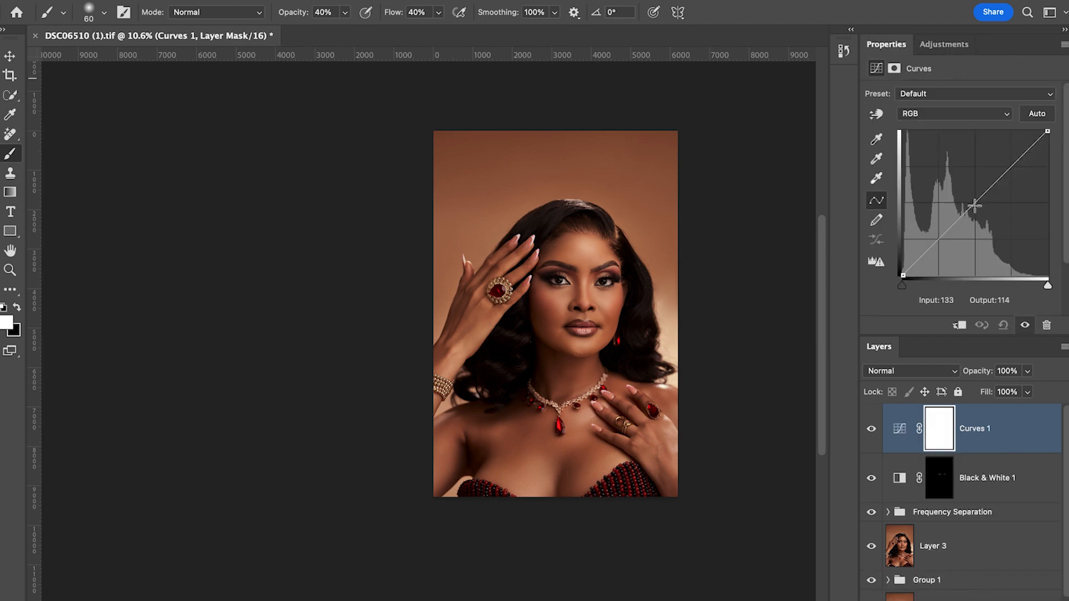
left_click_drag(975, 205, 968, 191)
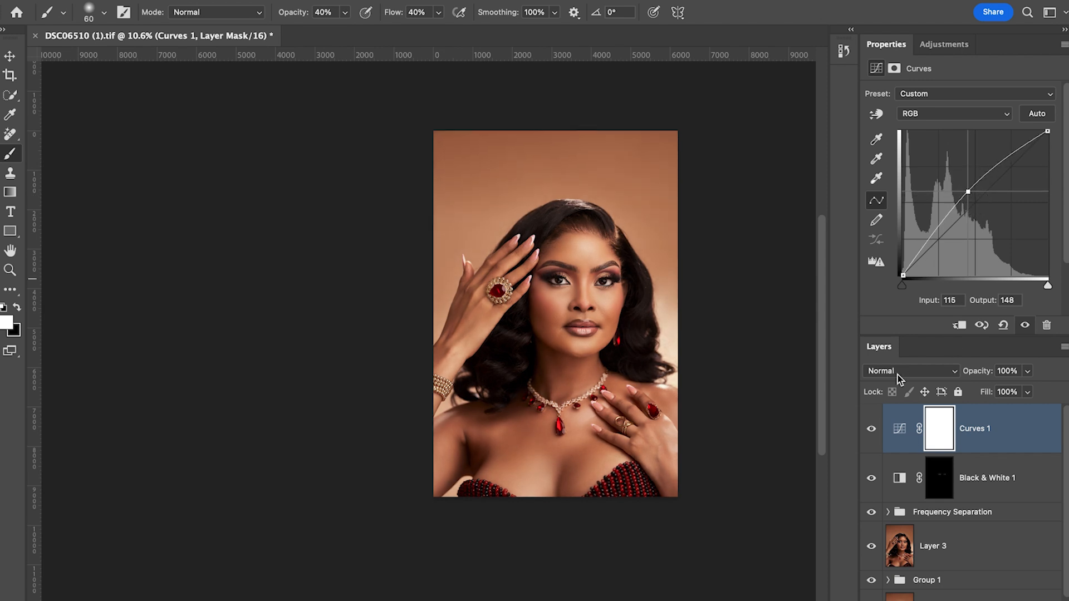
Set the brightening Curves layer's blend mode to Screen and invert its mask to black
left_click(905, 372)
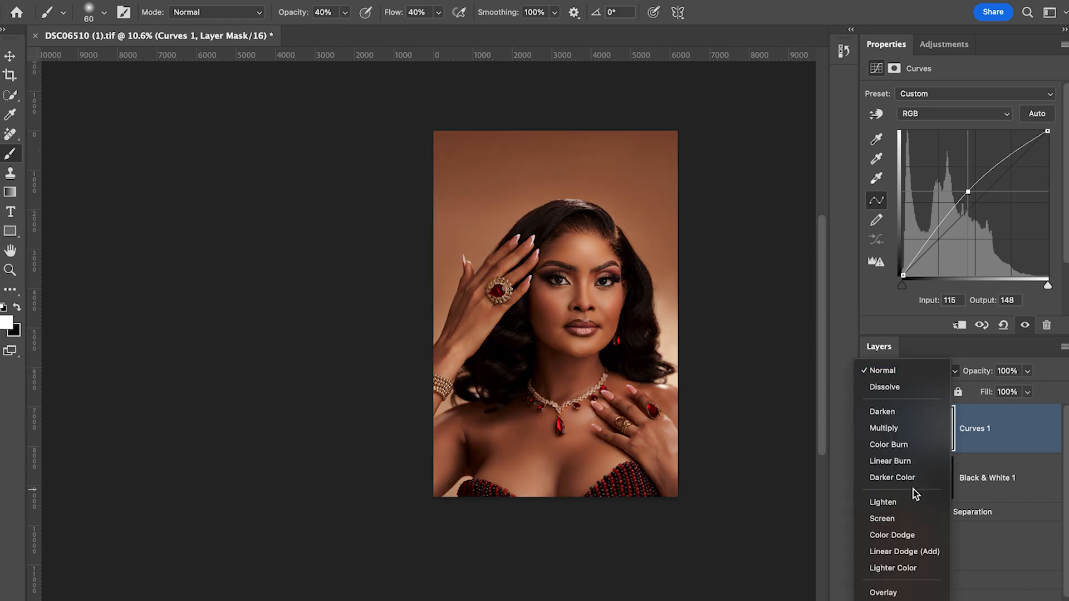
left_click(885, 522)
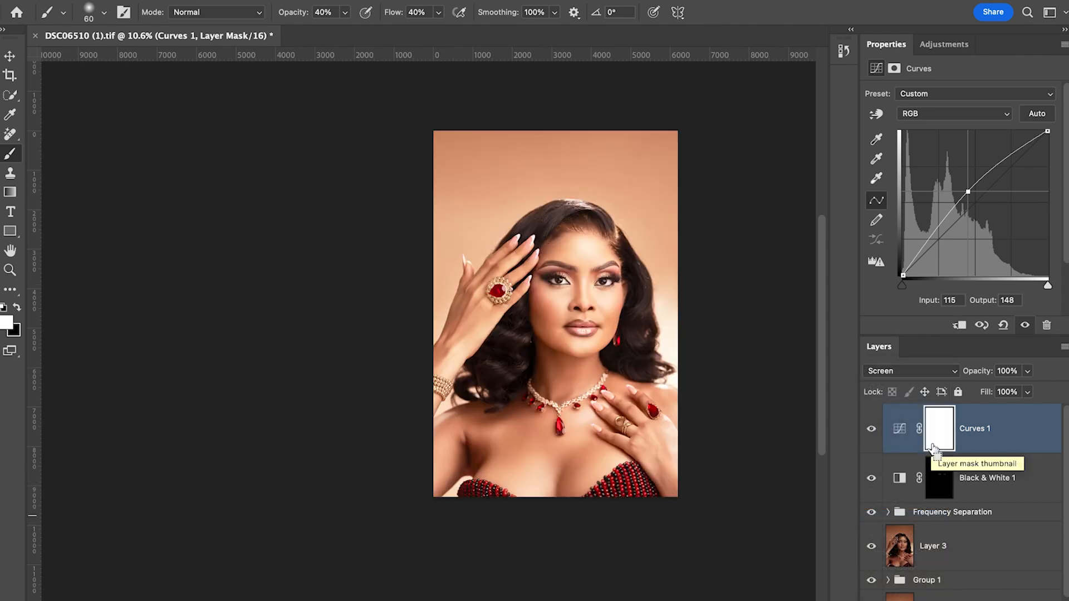
key("ctrl+i")
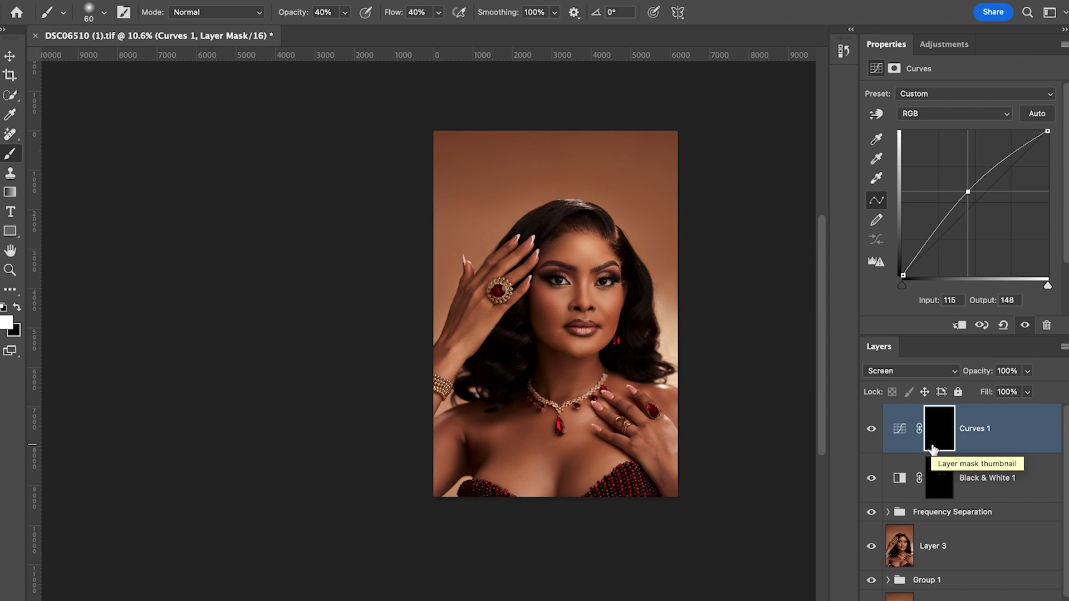
Add a second Curves adjustment layer and lower its midtones to Input 137, Output 108
left_click(945, 44)
left_click(937, 78)
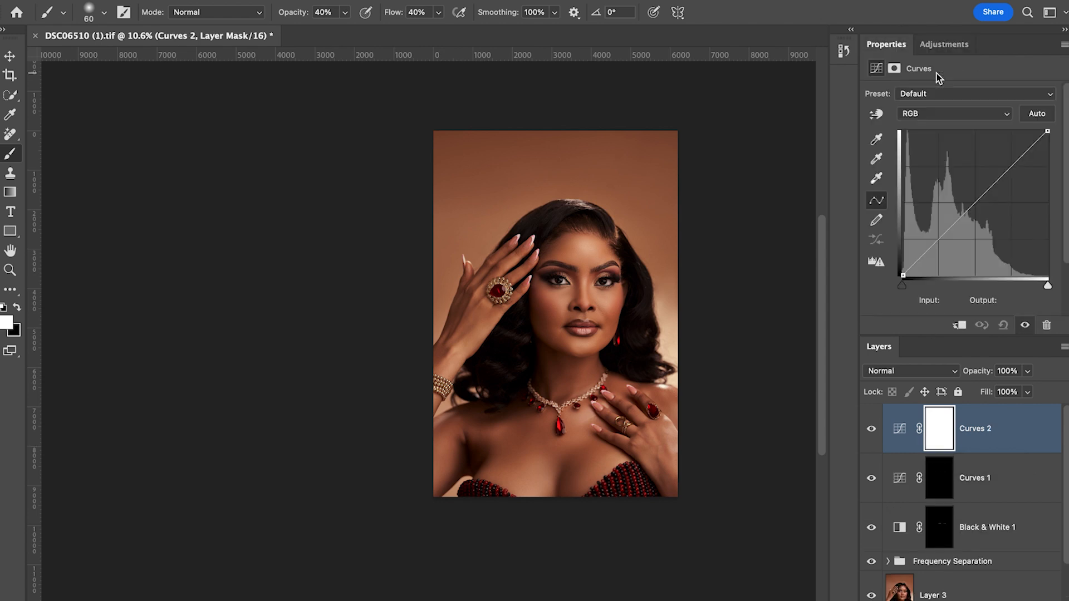
left_click_drag(978, 200, 981, 215)
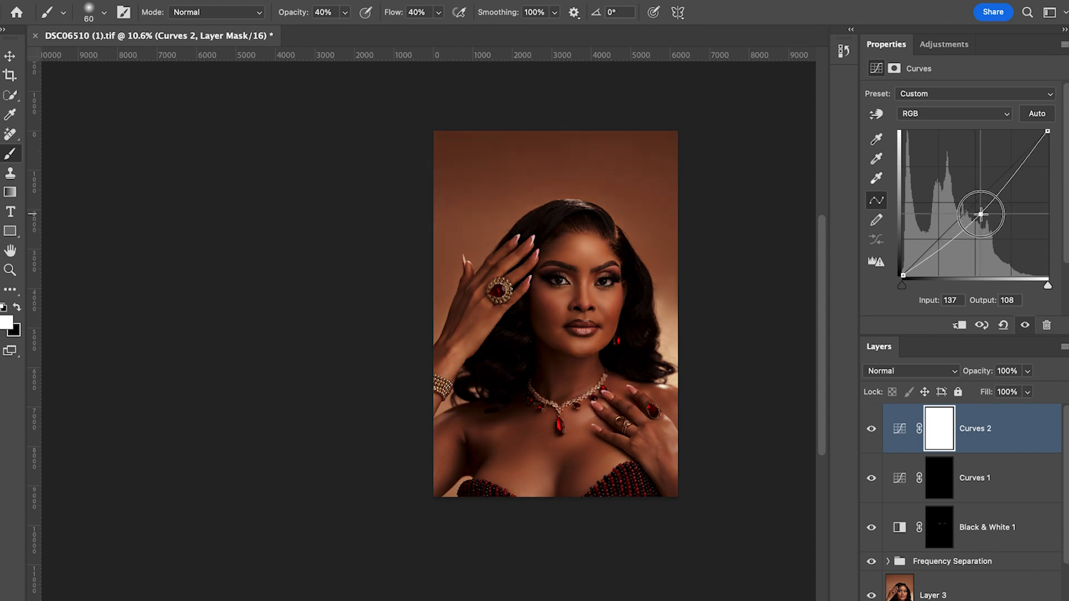
Set the darkening Curves layer's blend mode to Multiply and invert its mask to black
left_click(930, 372)
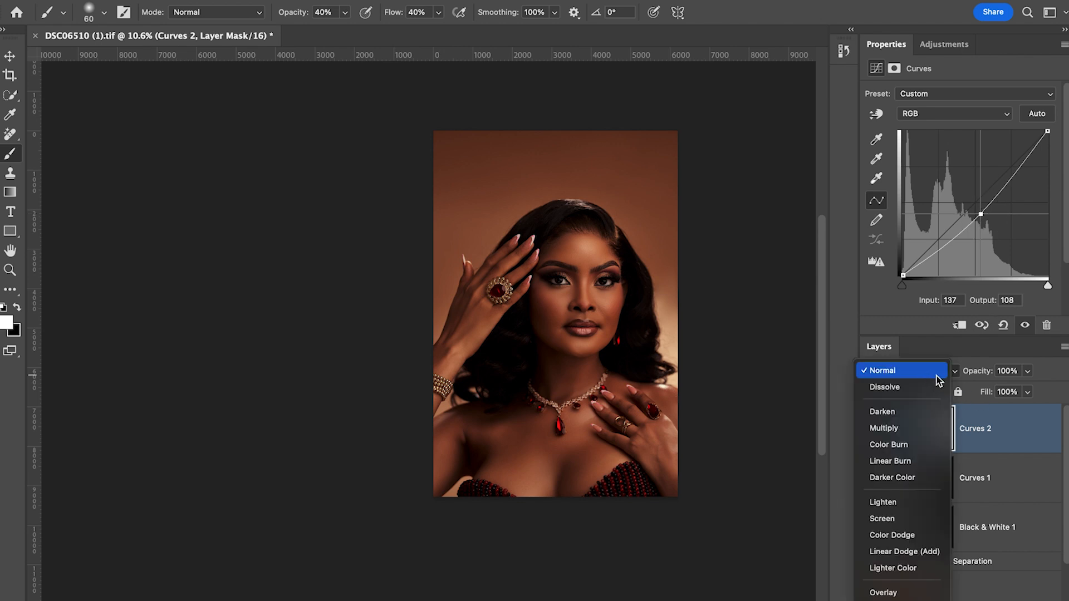
left_click(891, 429)
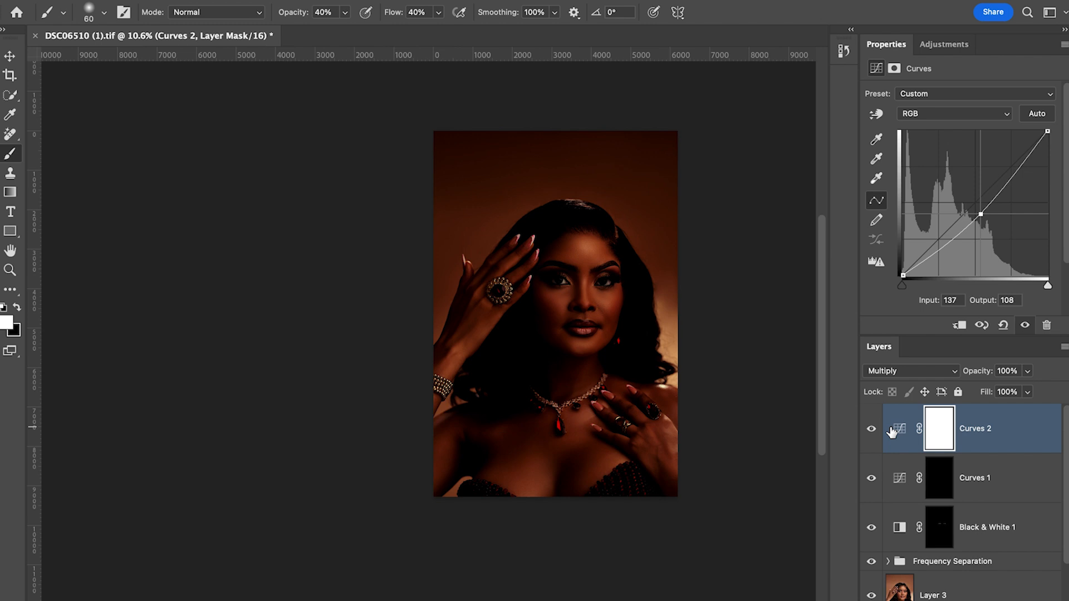
key("ctrl+i")
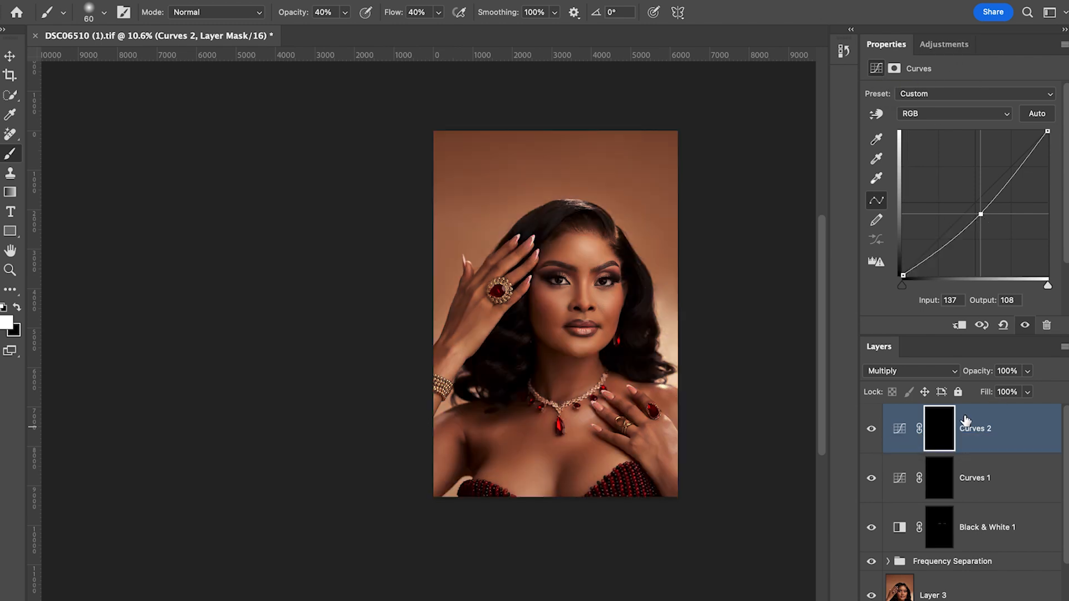
Rename the brightening Curves layer as Dodge and the darkening Curves layer as Burn
left_click(943, 494)
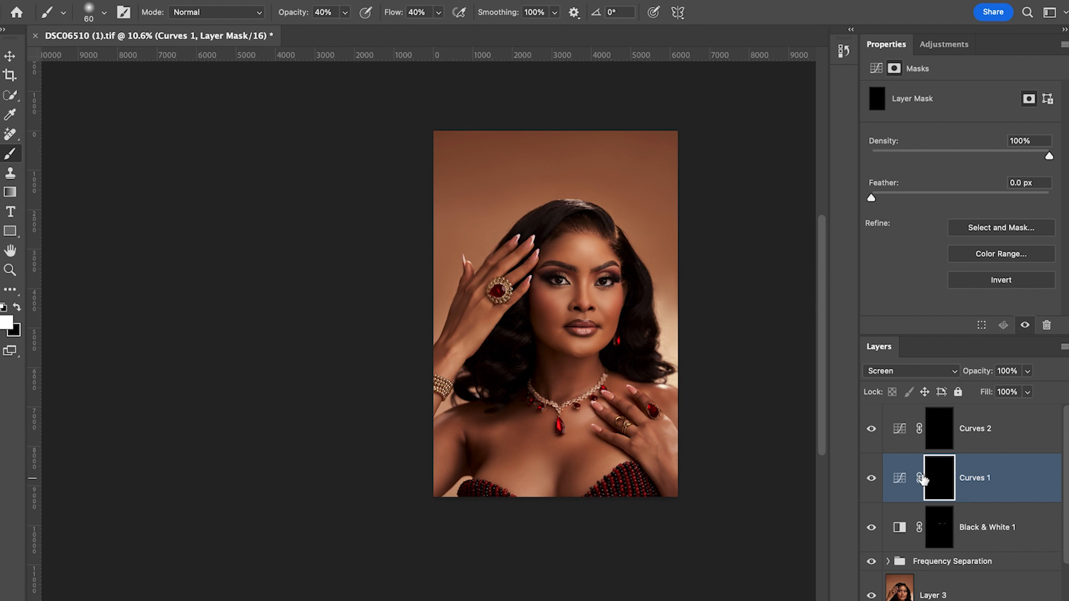
double_click(986, 478)
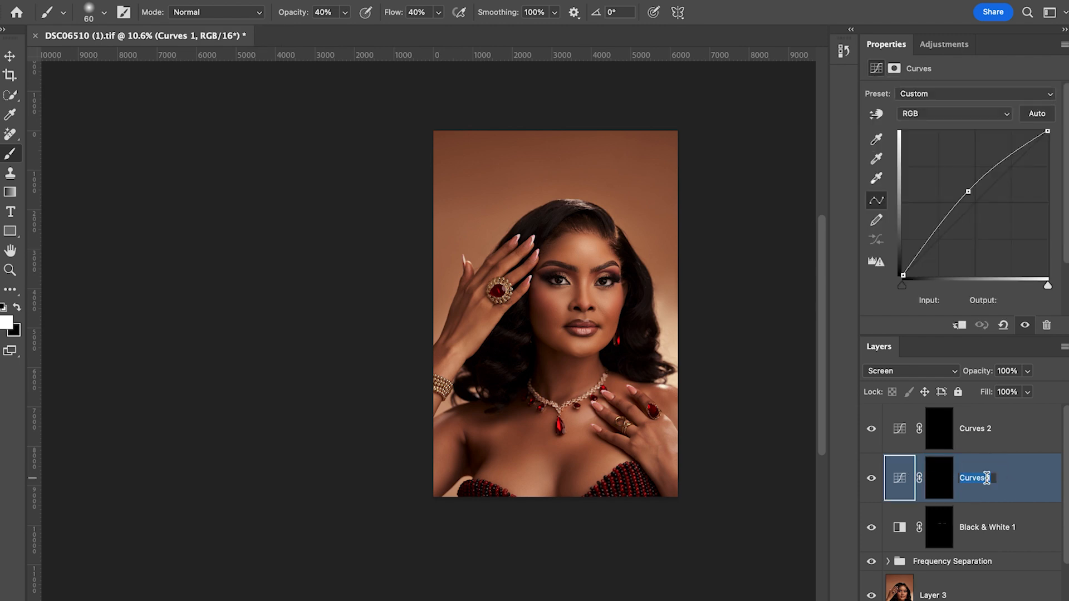
type("Dodge")
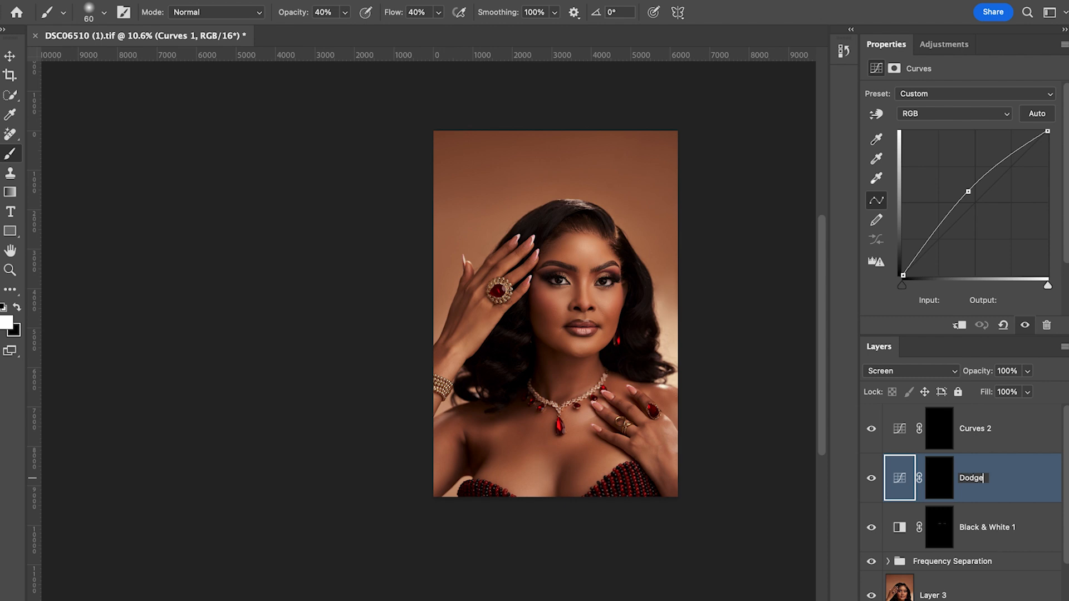
key("Return")
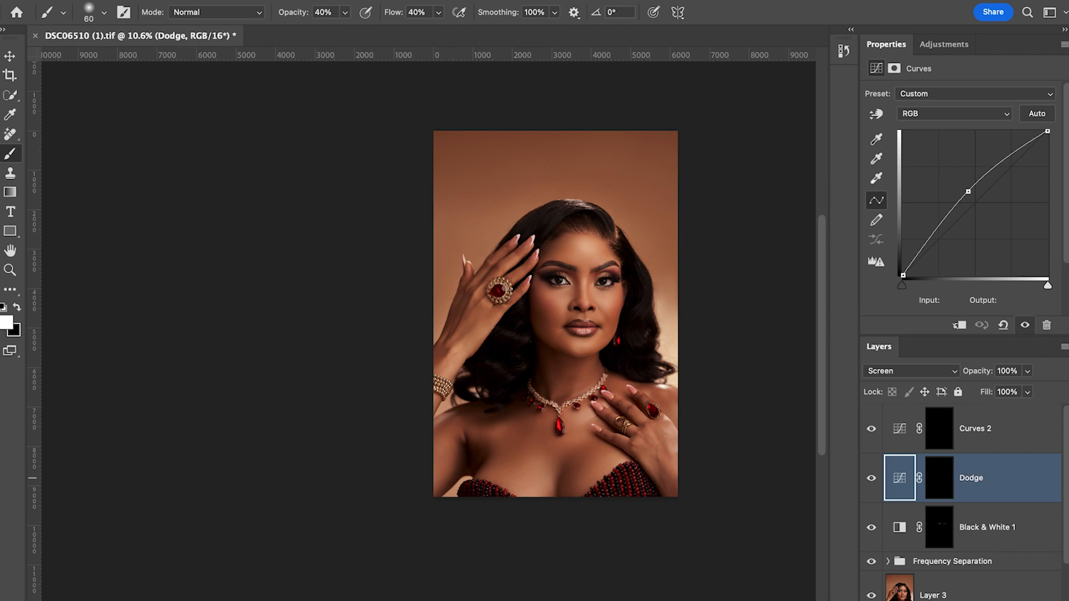
double_click(977, 441)
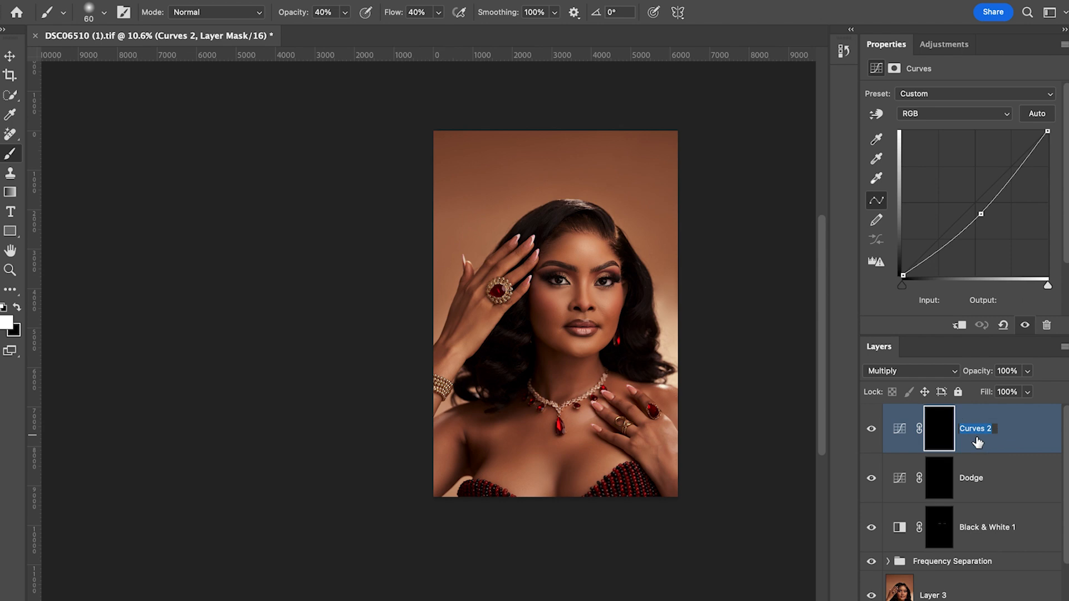
type("Burn")
key("Return")
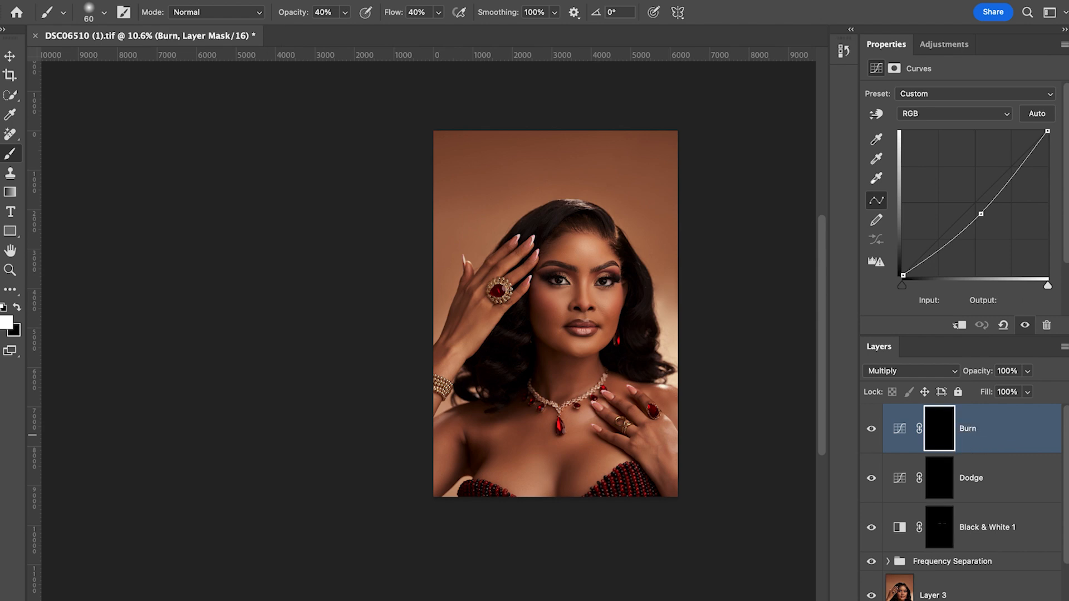
Select the Dodge layer's mask and set the Brush tool's Opacity and Flow both to 15%
left_click(980, 487)
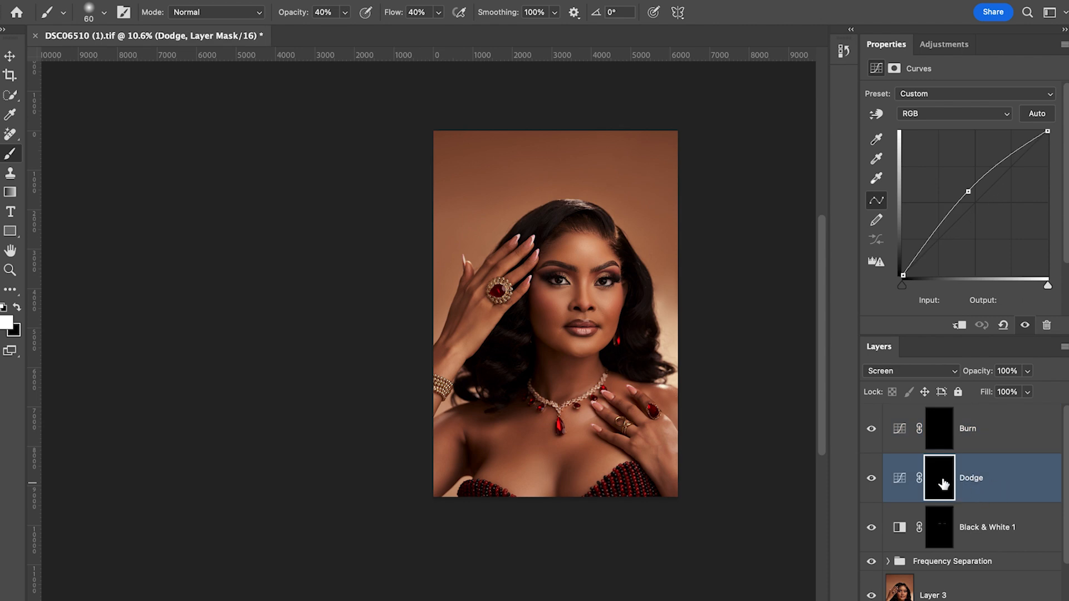
scroll(16, 150, "down", 1)
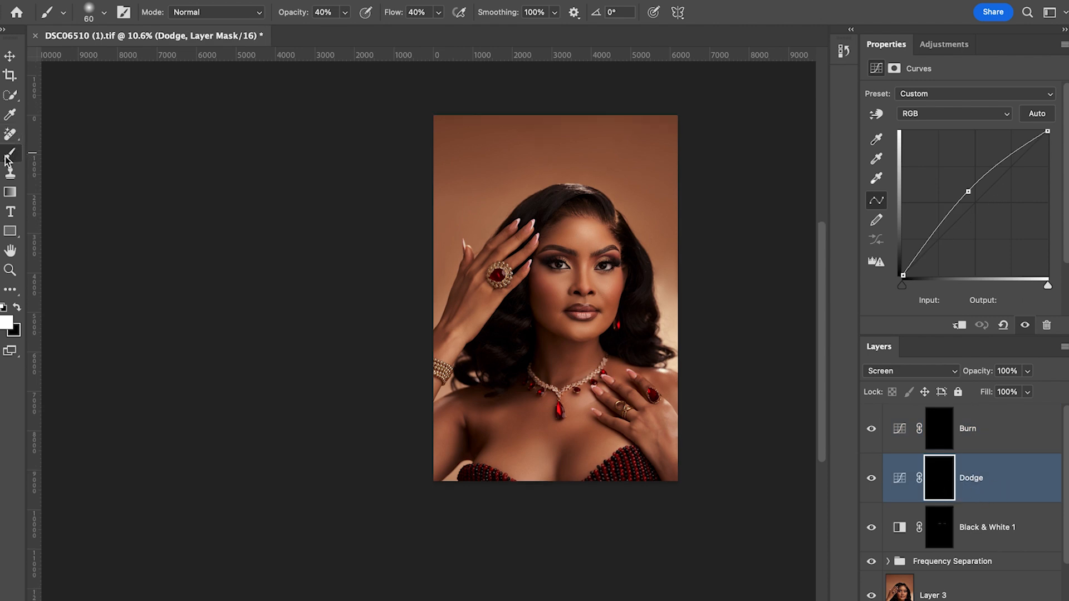
left_click(345, 13)
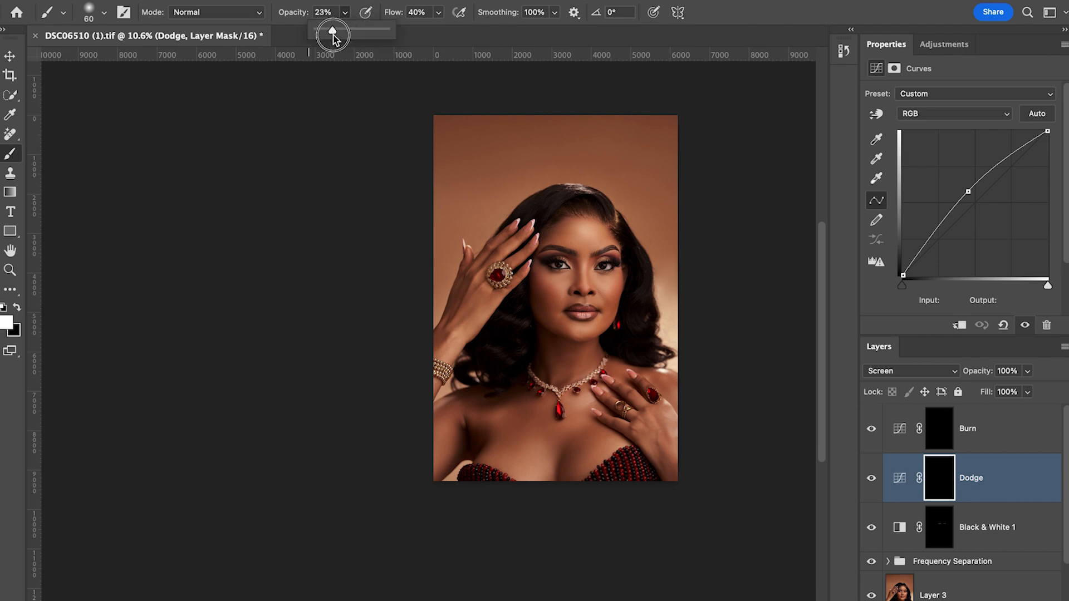
left_click(439, 14)
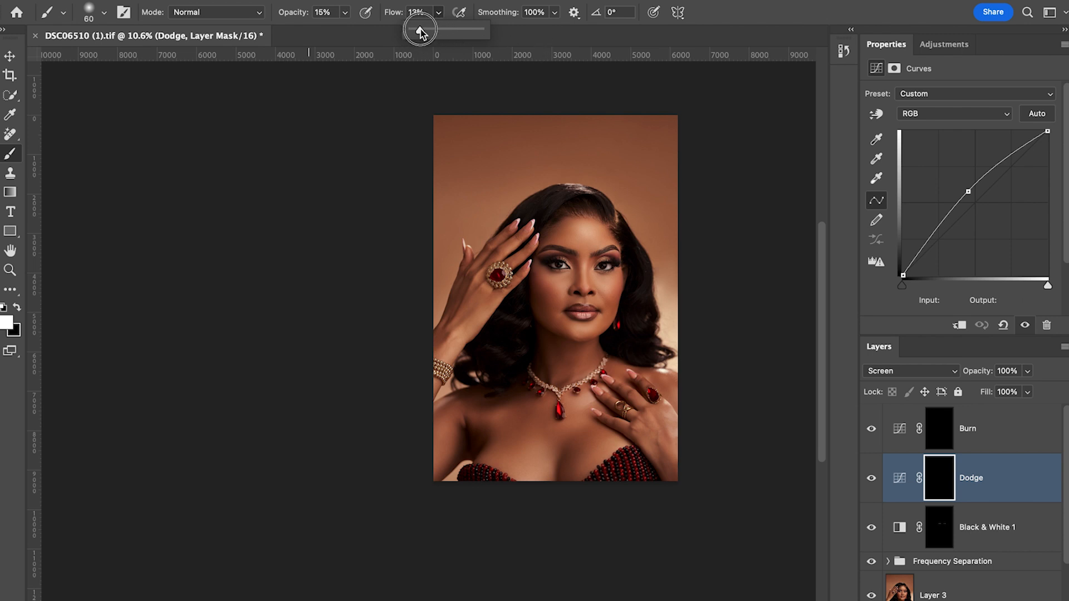
left_click_drag(420, 31, 422, 30)
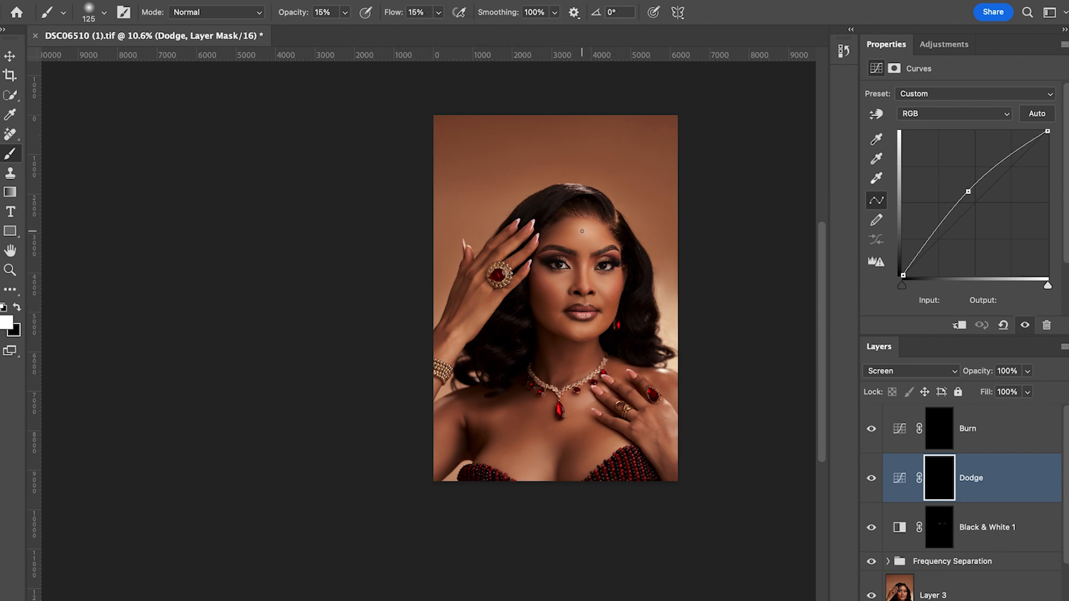
Brighten the areas under both eyes by painting white on the Dodge mask with a soft brush of about 200 px
scroll(581, 231, "down", 1)
key("bracketright")
key("bracketright")
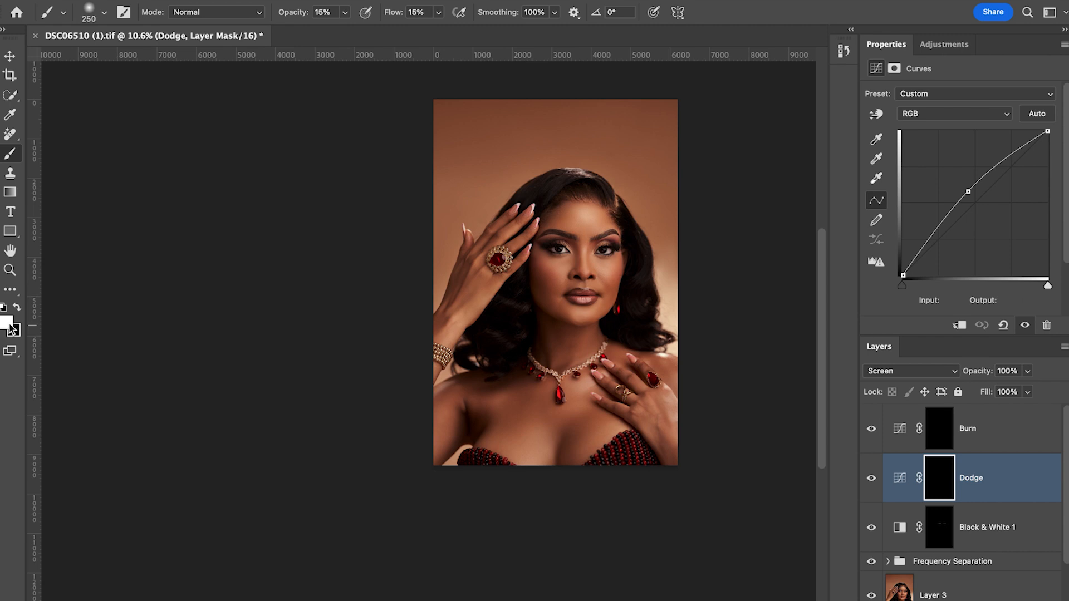
scroll(444, 367, "up", 1)
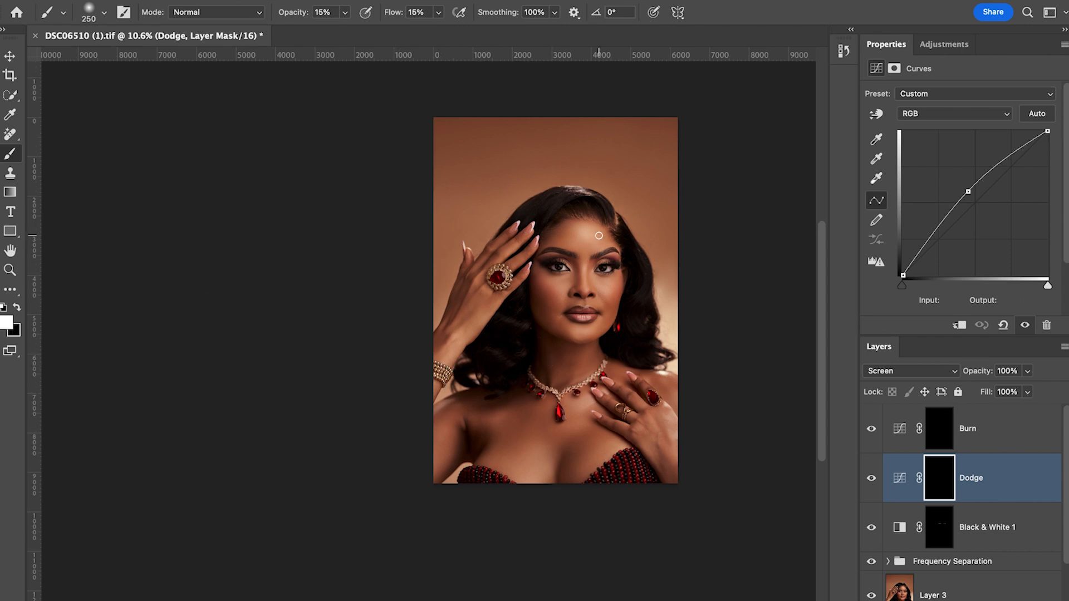
scroll(603, 249, "up", 3)
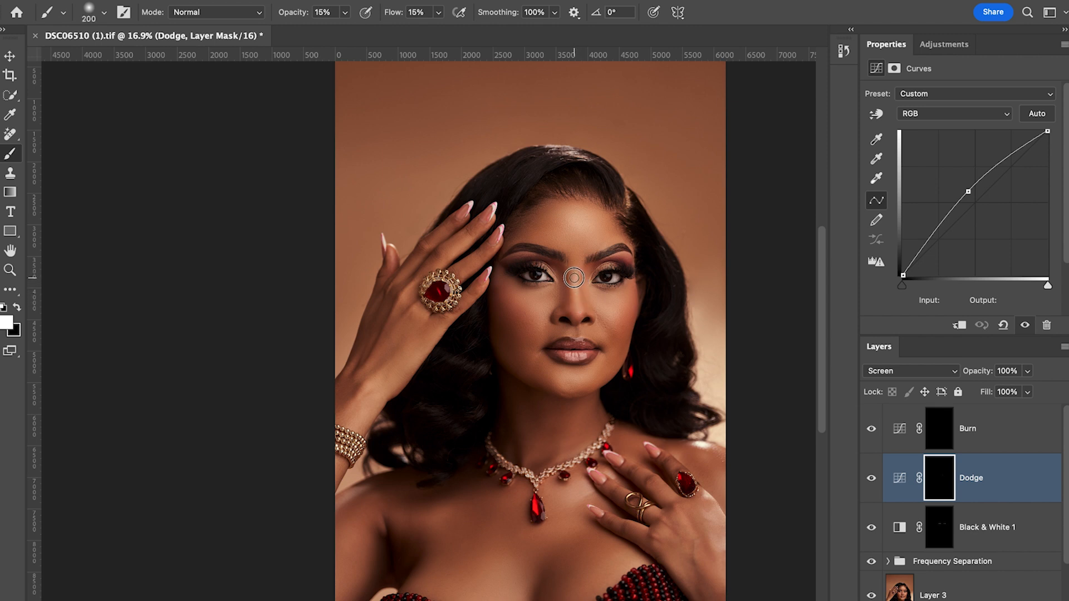
mouse_move(538, 302)
left_mouse_down()
mouse_move(555, 292)
mouse_move(532, 302)
left_mouse_up()
mouse_move(530, 304)
left_mouse_down()
mouse_move(508, 295)
mouse_move(529, 306)
left_mouse_up()
key("bracketleft")
mouse_move(606, 307)
left_mouse_down()
mouse_move(616, 298)
mouse_move(594, 295)
mouse_move(615, 303)
mouse_move(617, 294)
mouse_move(617, 304)
left_mouse_up()
Dodge the chin and the area around the lips, varying the brush between 400 px and 175 px
key("bracketright")
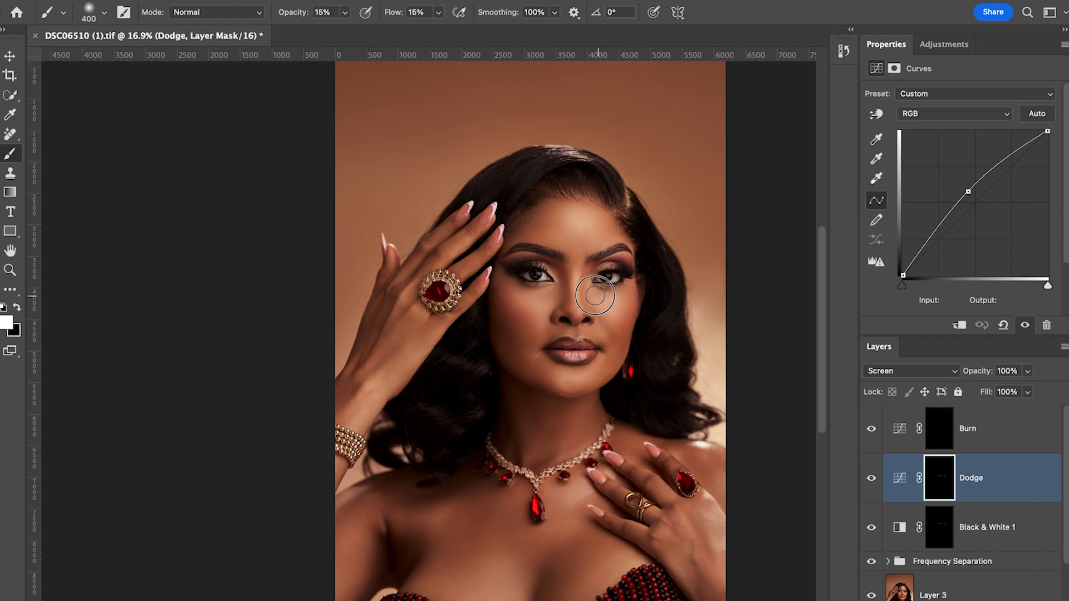
key("bracketright")
key("bracketright")
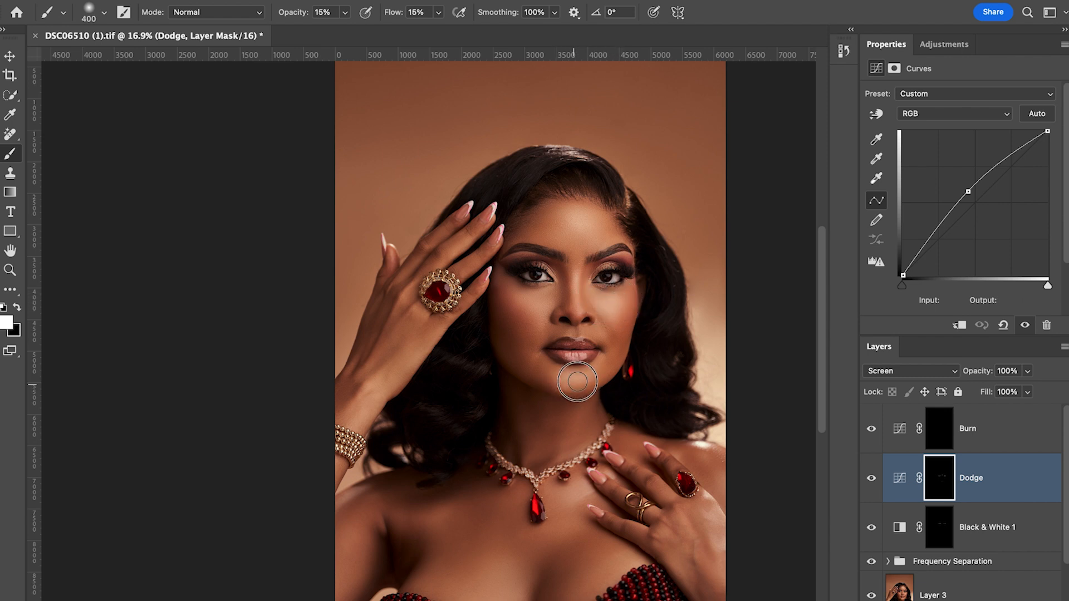
scroll(579, 355, "down", 1)
key("bracketleft")
key("bracketleft")
key("bracketleft")
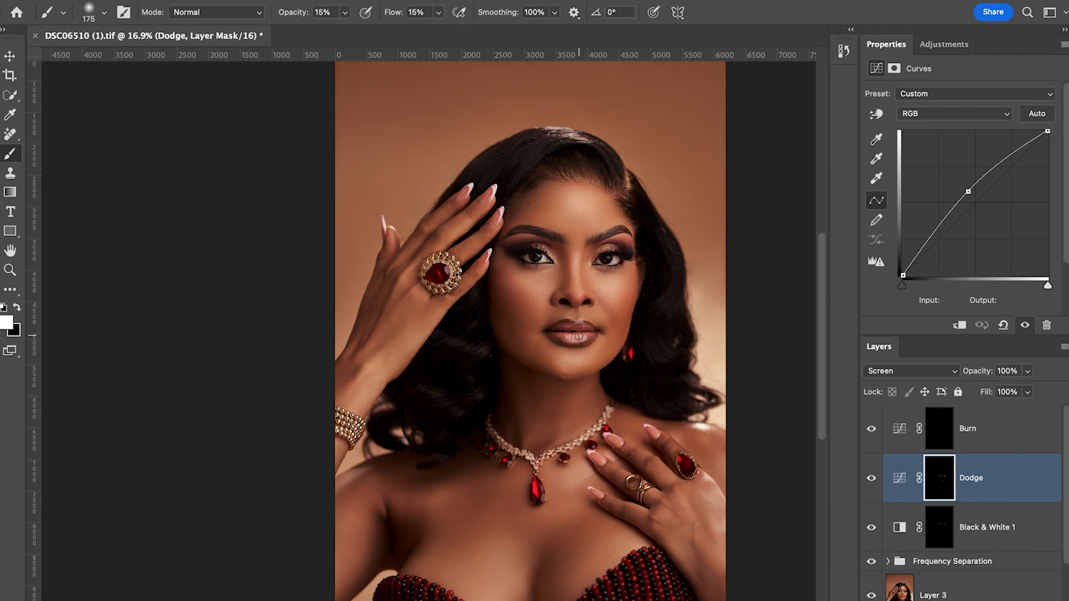
key("bracketright")
key("bracketright")
scroll(573, 225, "down", 1)
Brighten the centre of the forehead on the Dodge mask with a soft 500 to 600 px brush
key("bracketright")
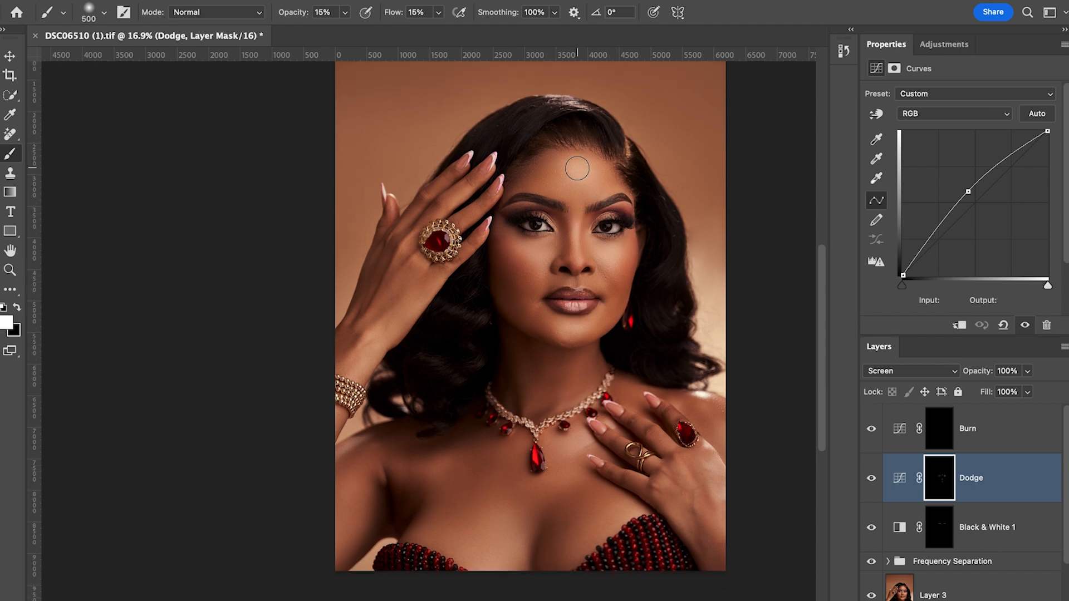
key("bracketright")
mouse_move(568, 182)
left_mouse_down()
mouse_move(582, 188)
mouse_move(578, 179)
mouse_move(576, 194)
left_mouse_up()
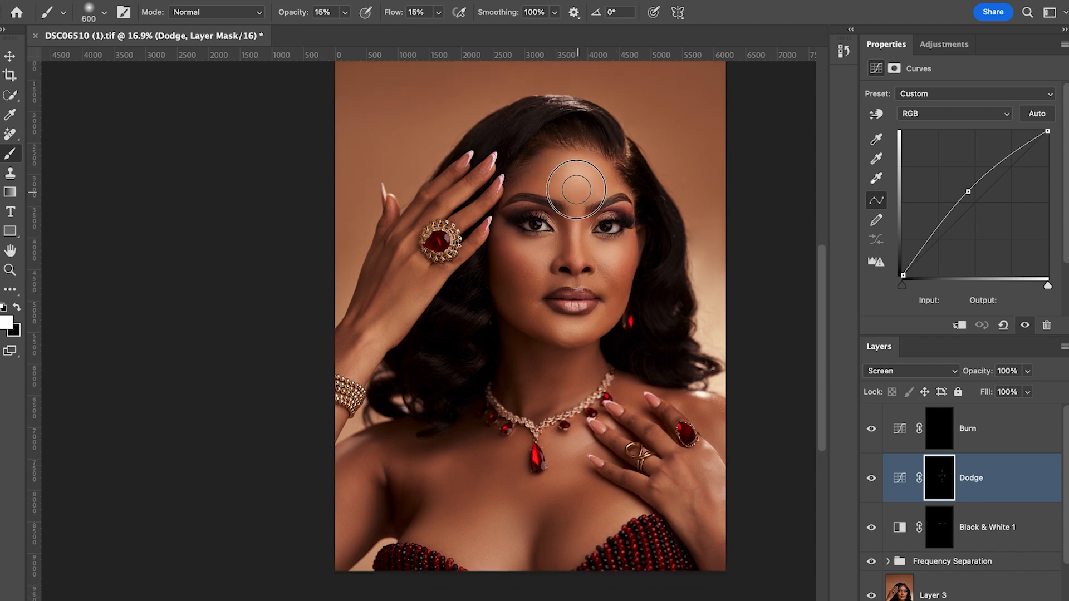
key("bracketleft")
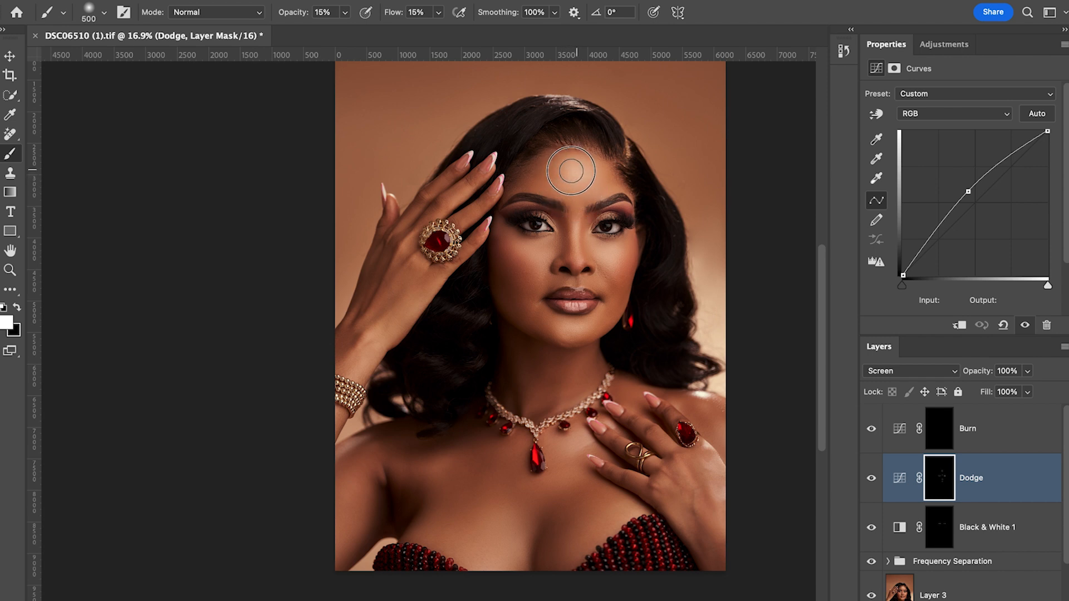
key("bracketright")
left_click_drag(576, 176, 574, 193)
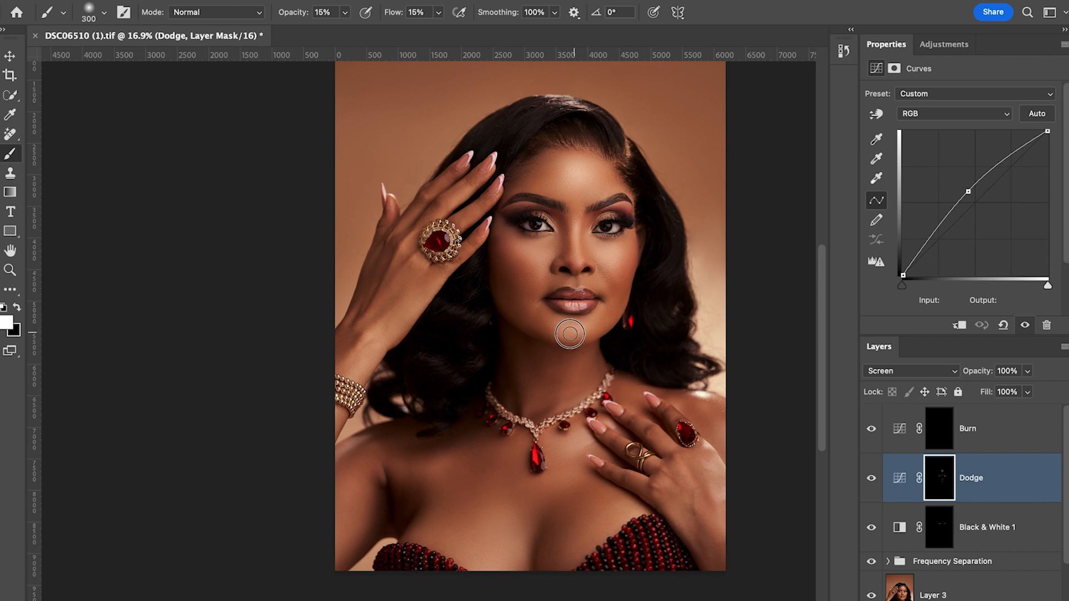
Dodge the lips and both upper cheeks, and compare the portrait with the Dodge layer hidden and shown
key("bracketleft")
left_click_drag(564, 298, 581, 305)
mouse_move(509, 235)
left_mouse_down()
mouse_move(528, 255)
mouse_move(513, 245)
mouse_move(553, 257)
left_mouse_up()
key("bracketright")
key("bracketright")
left_click_drag(615, 245, 611, 256)
left_click(871, 483)
left_click(871, 482)
left_click(870, 482)
left_click(871, 482)
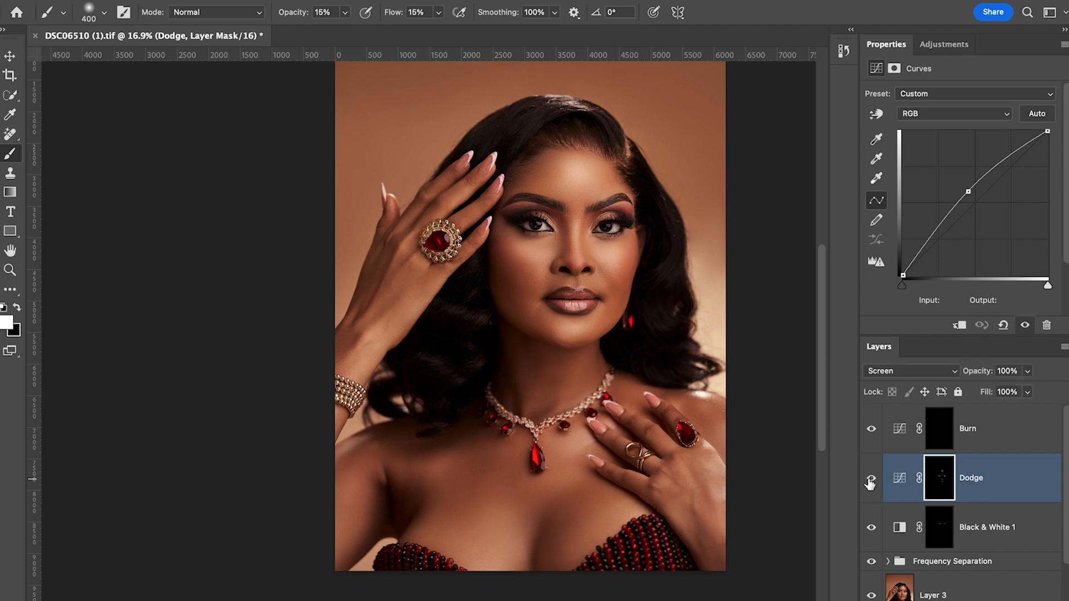
Select the Burn layer's mask and darken the cheek and jaw nearest the raised hand with a soft 400 to 600 px brush
left_click(940, 432)
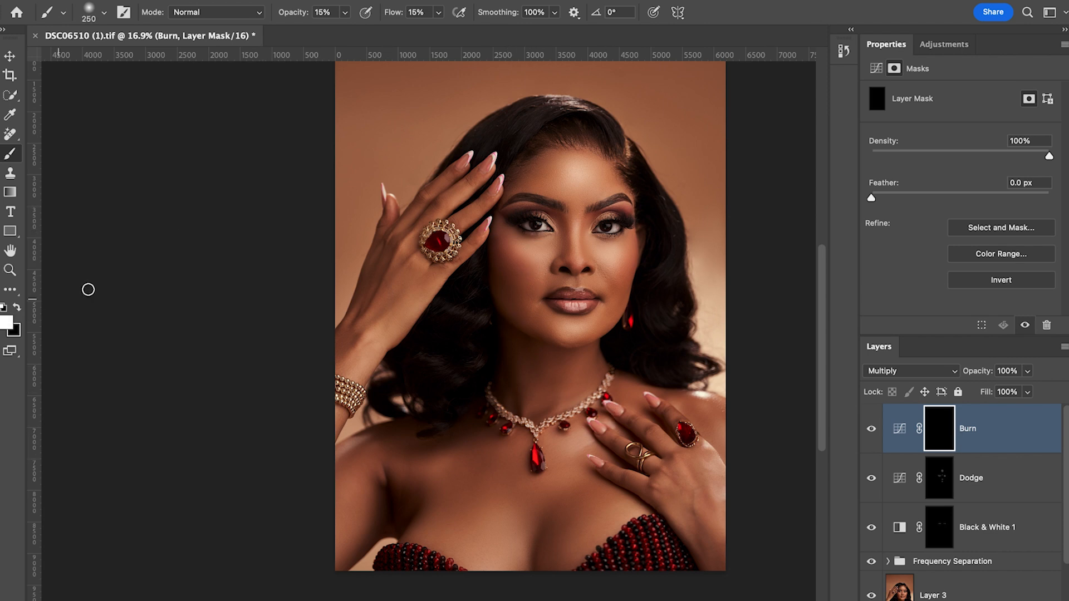
key("bracketright")
key("bracketright")
key("bracketright")
key("bracketright")
key("bracketleft")
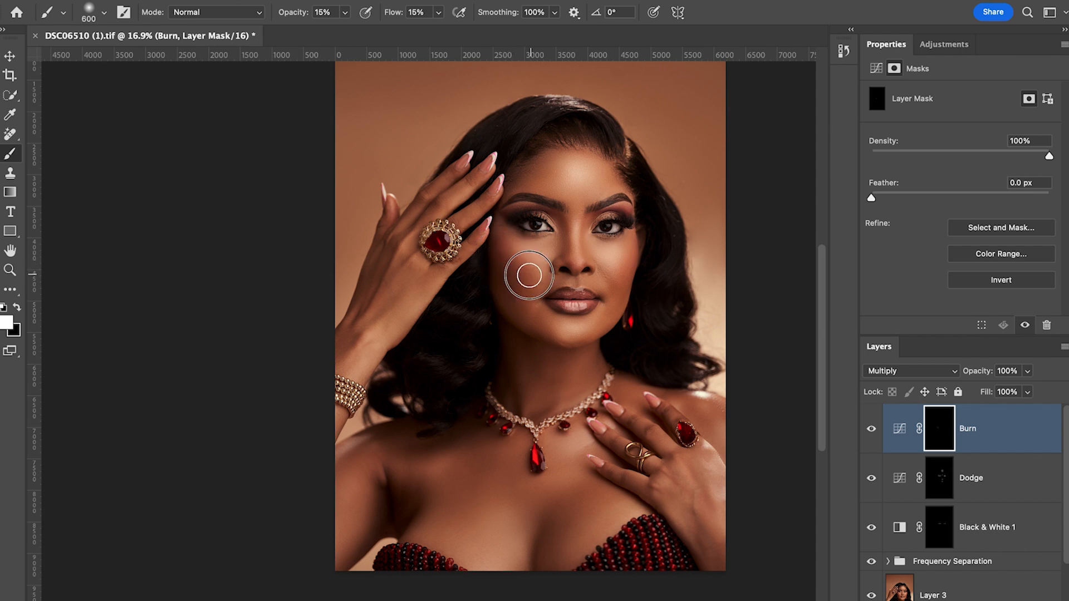
key("bracketleft")
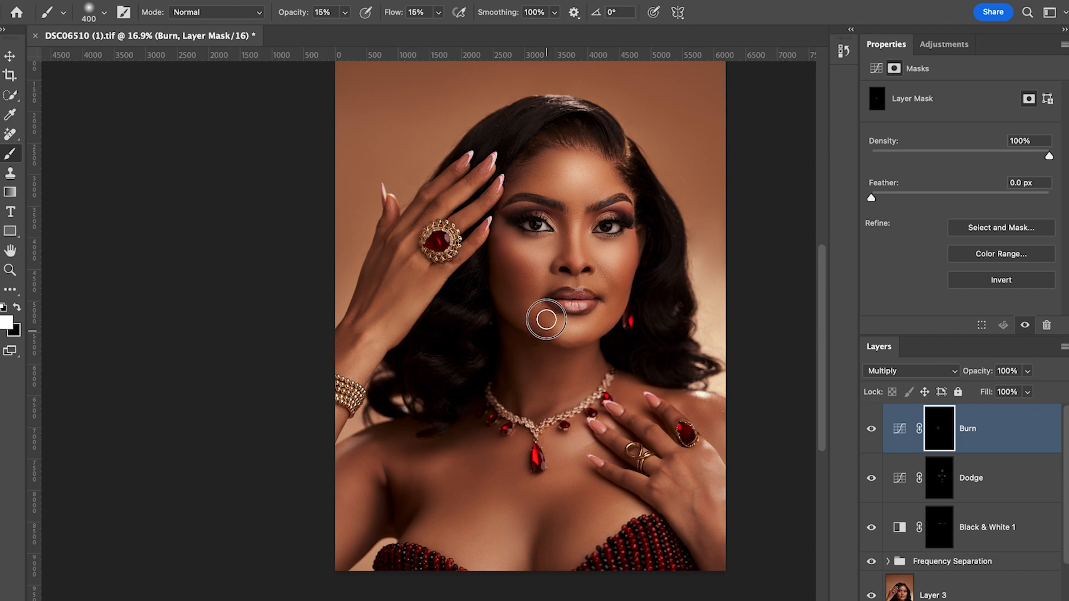
key("bracketleft")
Burn the cheek on the earring side and the forehead along the hairline with a 400 to 600 px brush
key("bracketright")
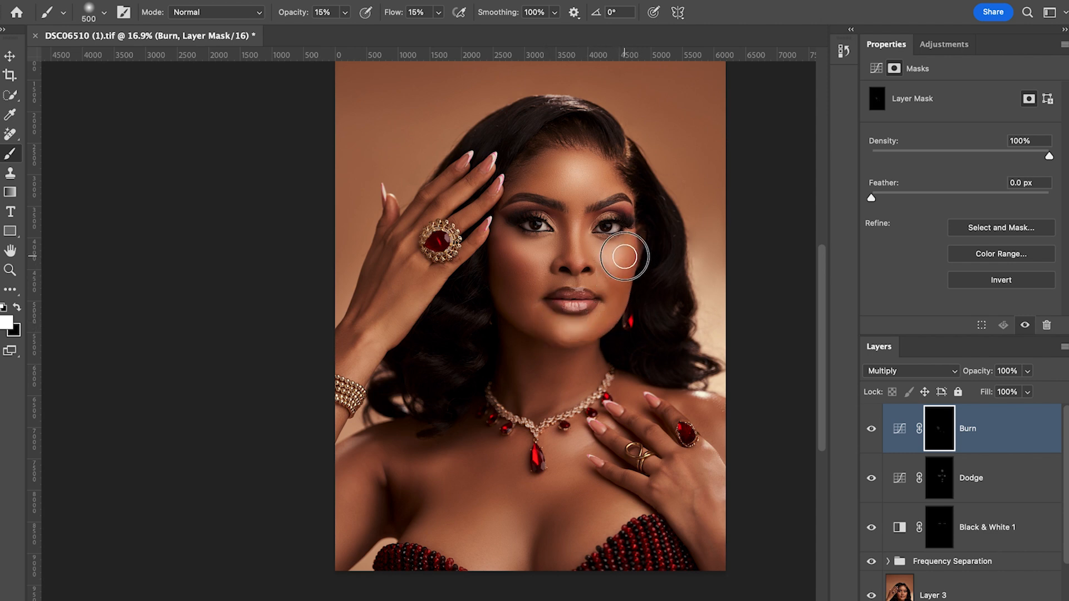
key("bracketleft")
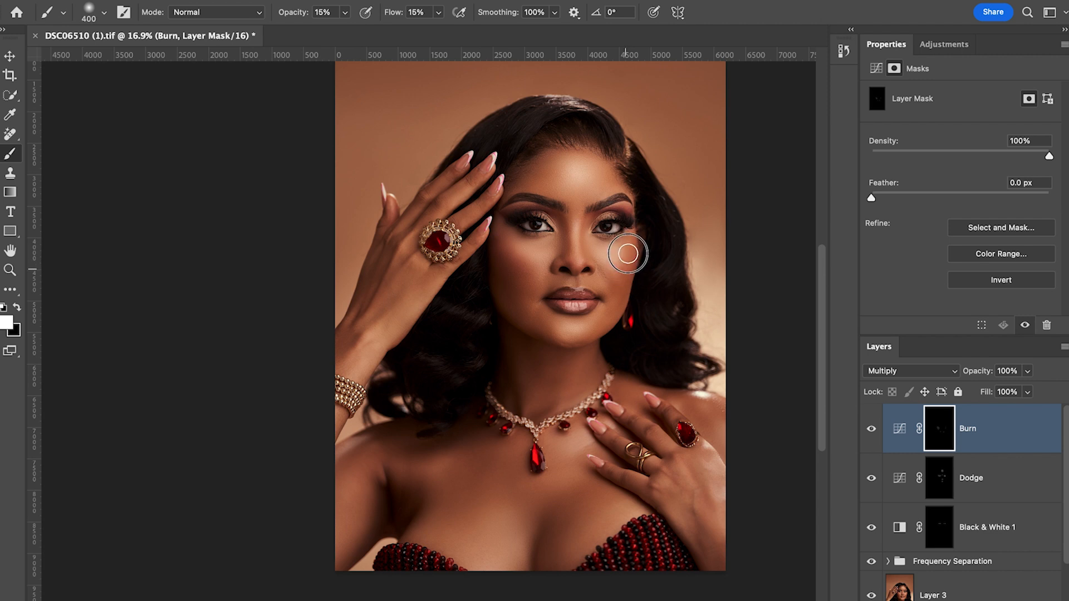
key("bracketright")
key("bracketright")
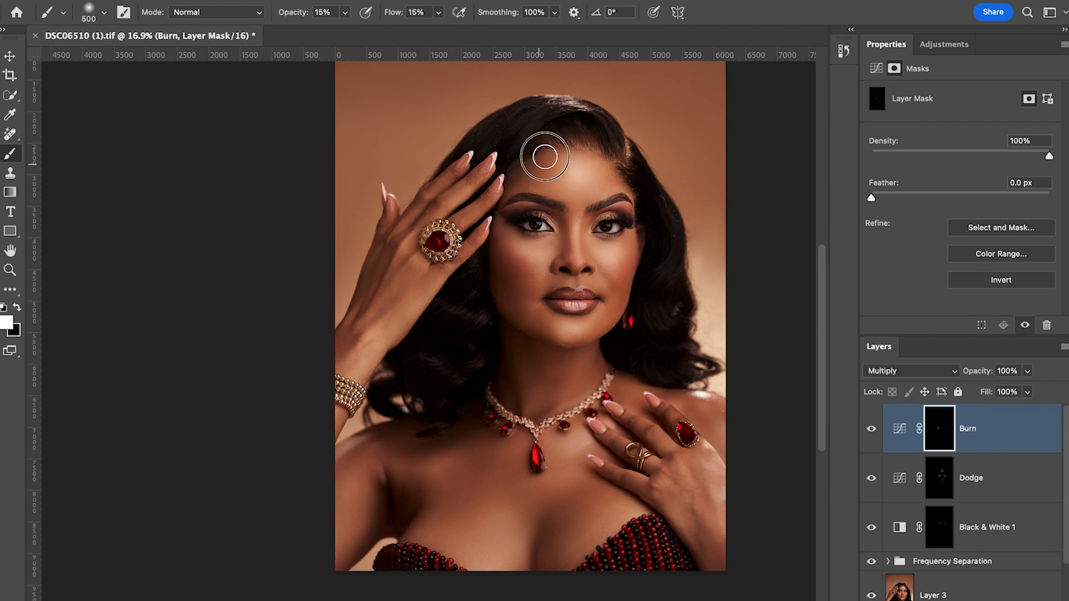
key("bracketright")
key("bracketright")
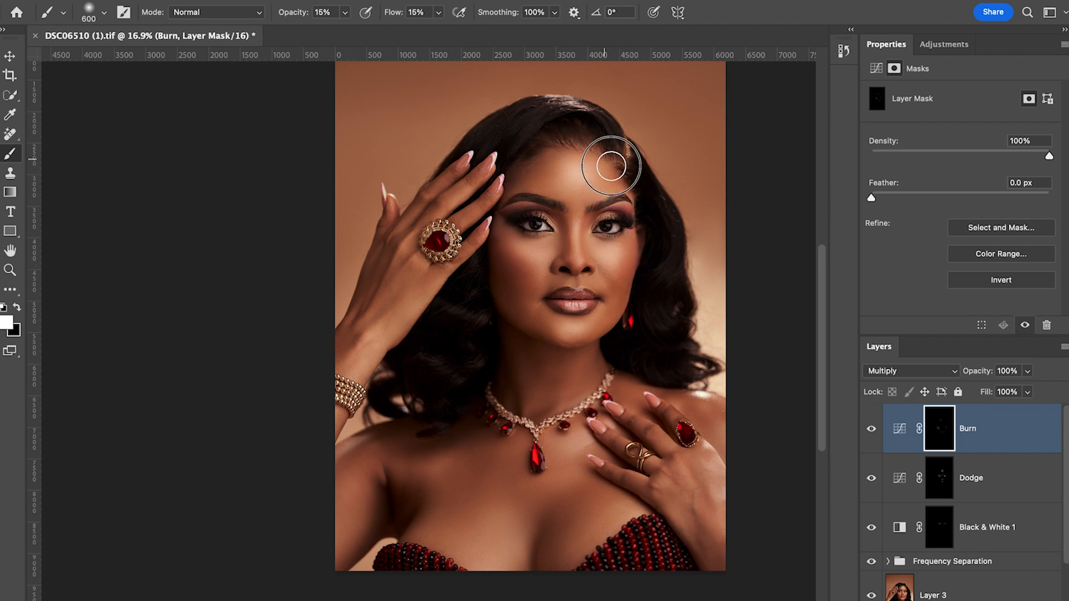
Burn the inner brow and nose contour starting with a 175 px brush, and compare with the Burn layer hidden and shown
key("bracketleft")
key("bracketleft")
key("bracketleft")
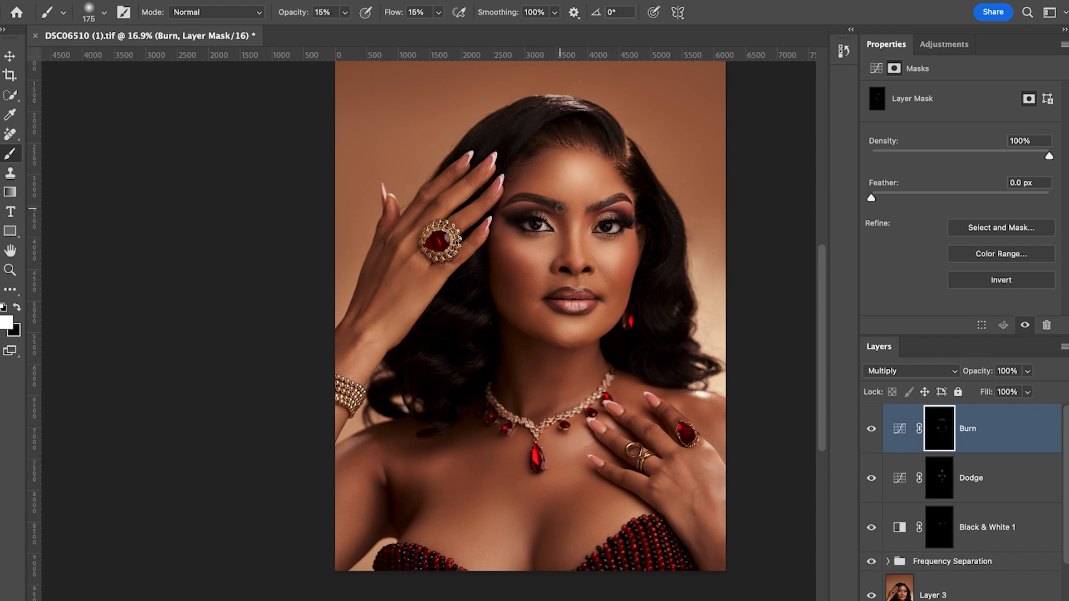
key("bracketright")
key("bracketright")
key("bracketleft")
key("bracketright")
key("bracketright")
left_click(872, 432)
left_click(872, 432)
left_click(872, 431)
left_click(872, 431)
Raise the brush's Opacity and Flow to 30% each
key("bracketright")
key("bracketright")
scroll(567, 244, "down", 2)
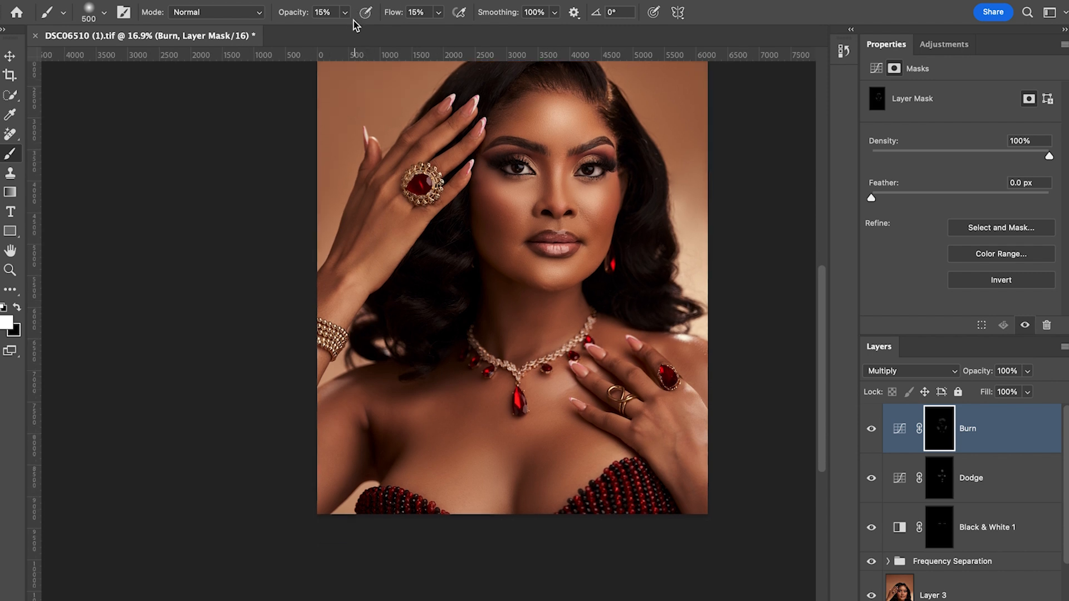
left_click(345, 13)
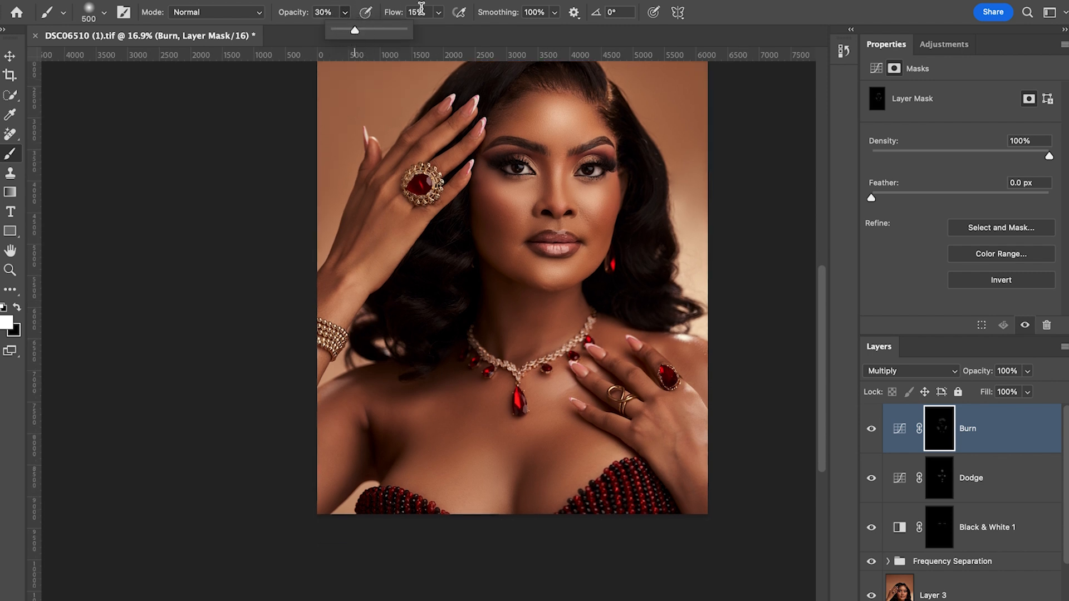
left_click(439, 14)
left_click_drag(446, 31, 448, 30)
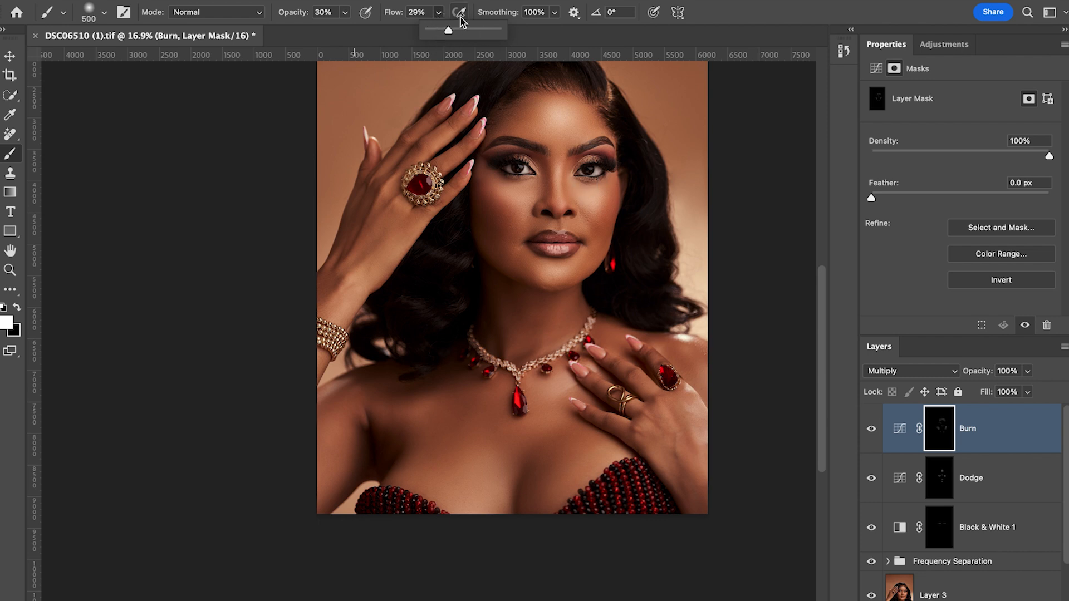
left_click(450, 28)
scroll(592, 186, "up", 2)
Deepen the nose contour beside the inner brows on the Burn mask with a soft brush of about 200 px
key("bracketleft")
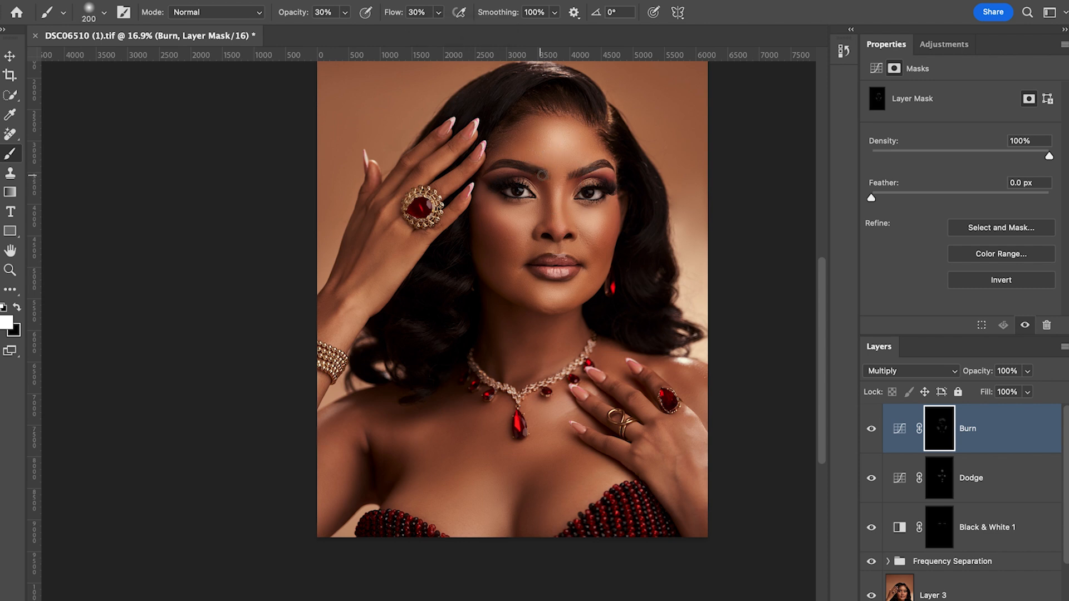
key("bracketright")
key("bracketleft")
key("bracketleft")
key("bracketright")
key("bracketright")
key("bracketright")
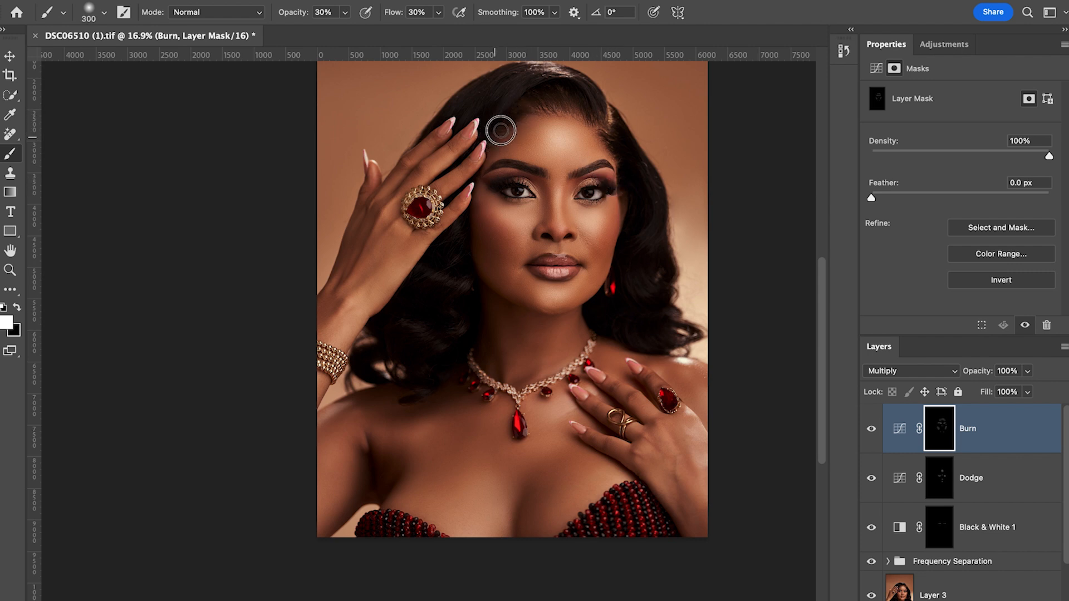
Burn the hairline and hair with a brush enlarged from 400 to 800 px, and compare with the Burn layer hidden and shown
key("bracketright")
key("bracketright")
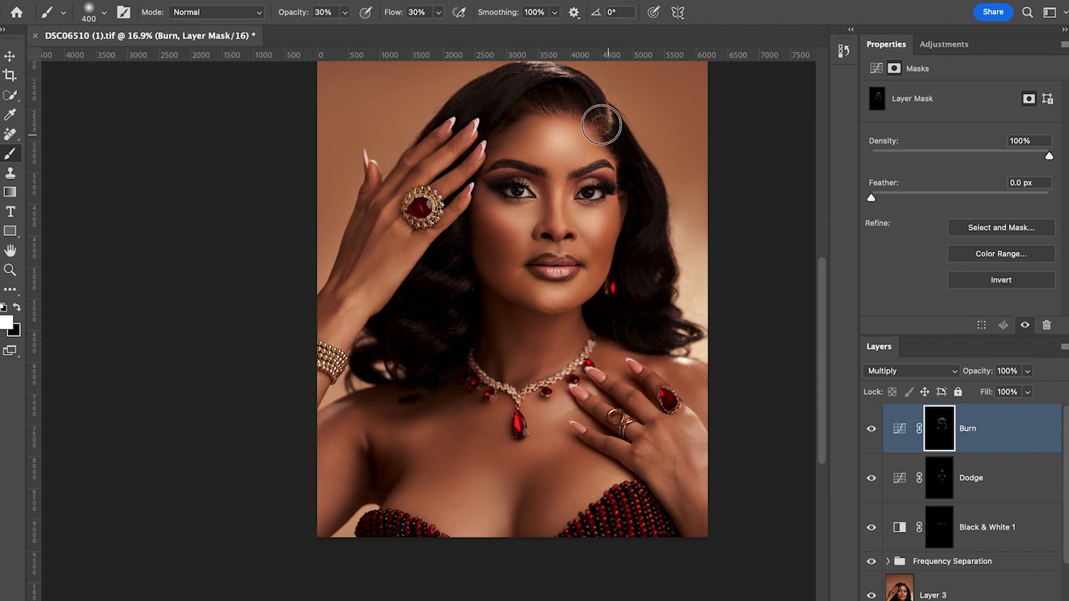
key("bracketright")
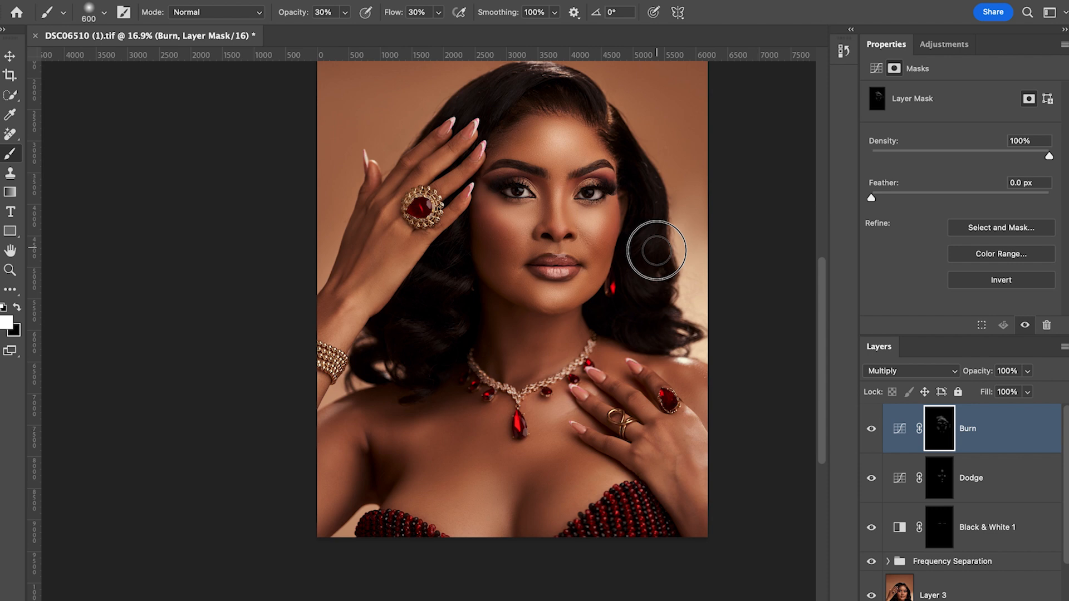
key("bracketright")
key("bracketright")
scroll(716, 370, "up", 1)
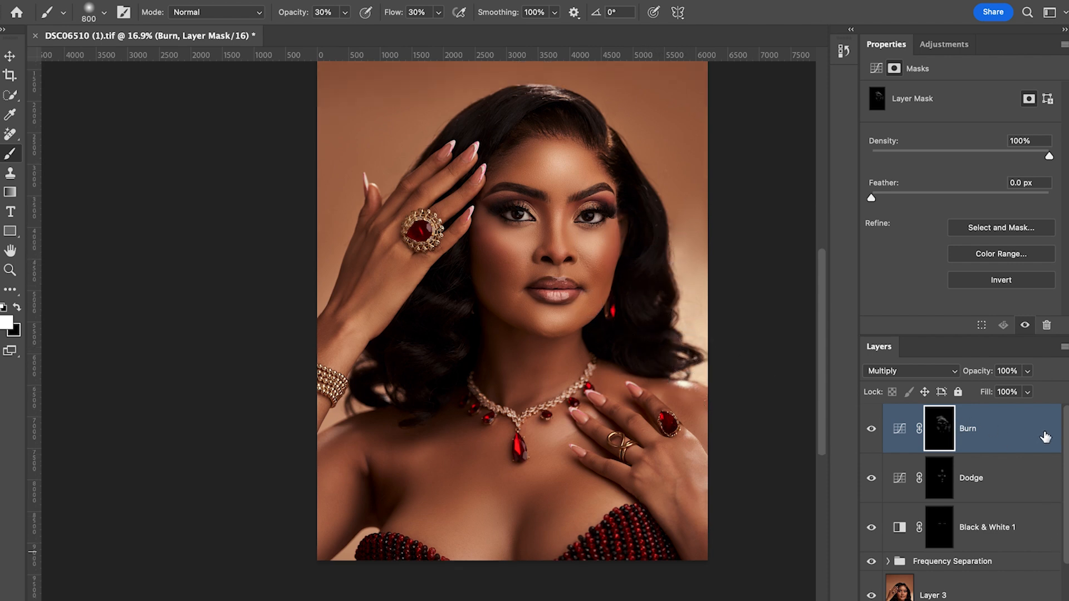
left_click(872, 429)
left_click(871, 429)
left_click(872, 430)
left_click(873, 429)
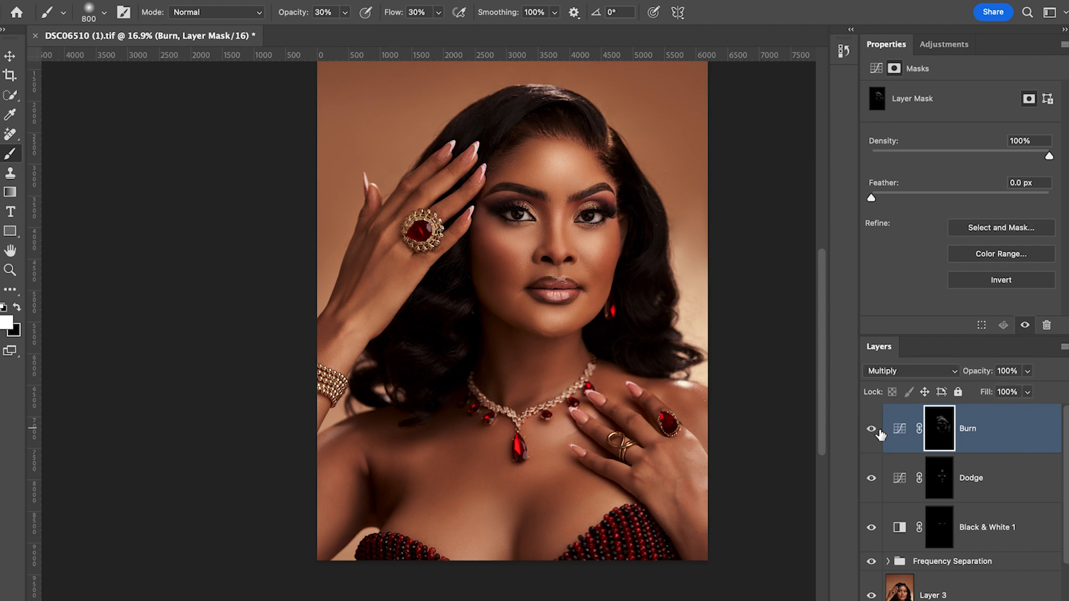
Group the Burn and Dodge layers together and compare the portrait with the group hidden and shown
left_click(991, 483, "shift")
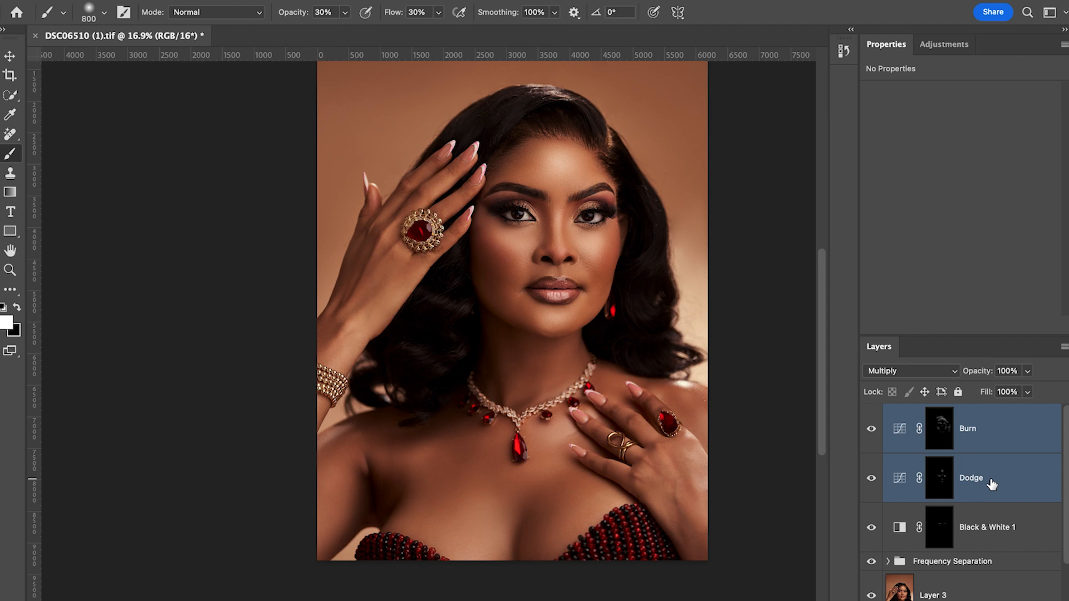
key("ctrl+g")
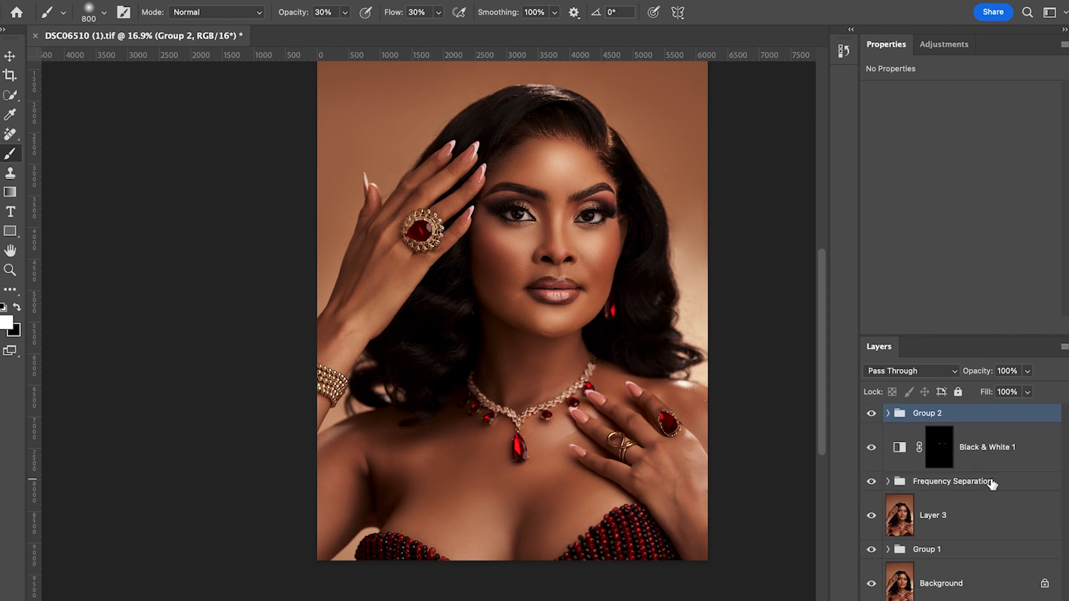
left_click(871, 414)
left_click(873, 413)
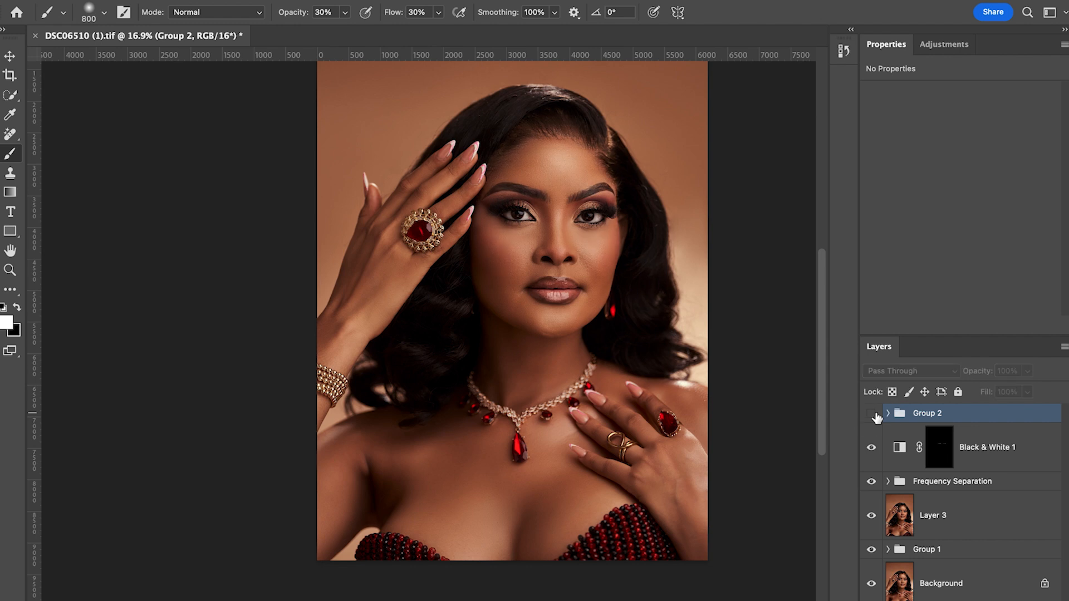
left_click(871, 414)
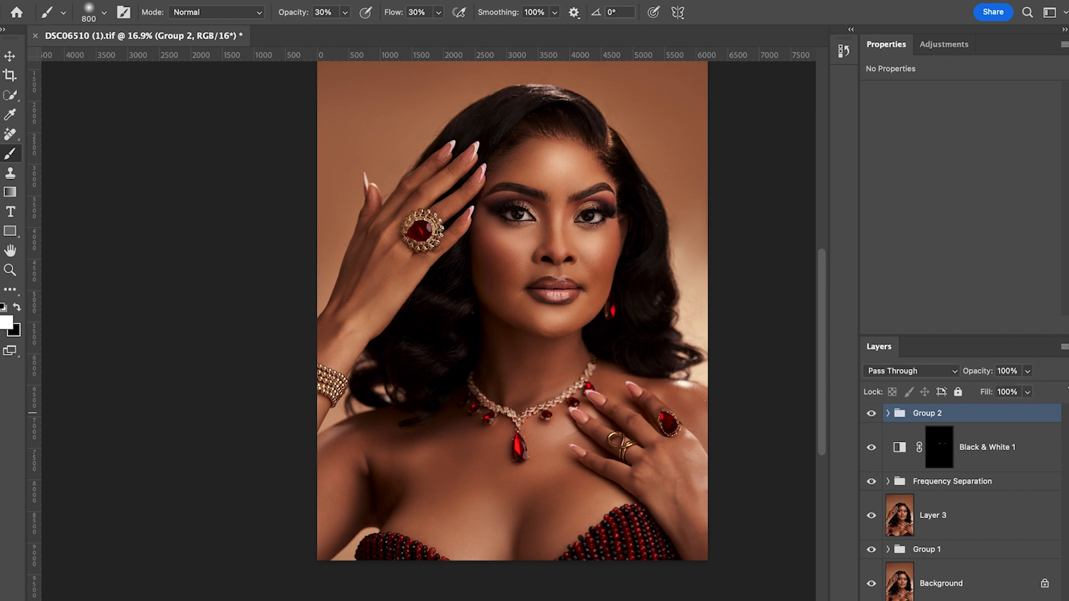
Lower the dodge-and-burn group's opacity to 80% and compare the portrait with the group hidden and shown
left_click(1028, 372)
left_click_drag(1026, 393, 1017, 392)
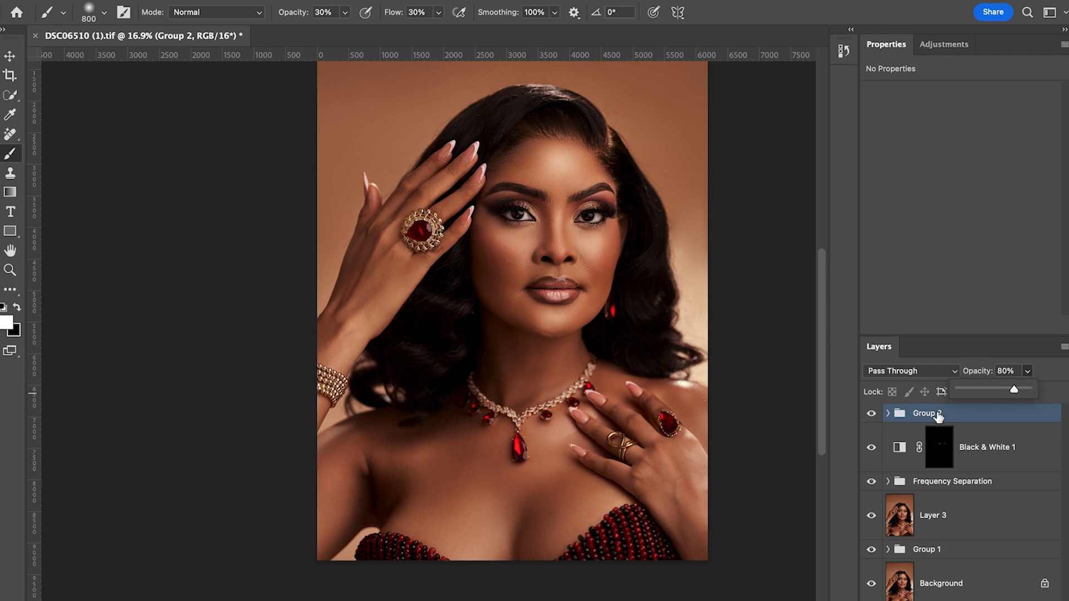
left_click(871, 419)
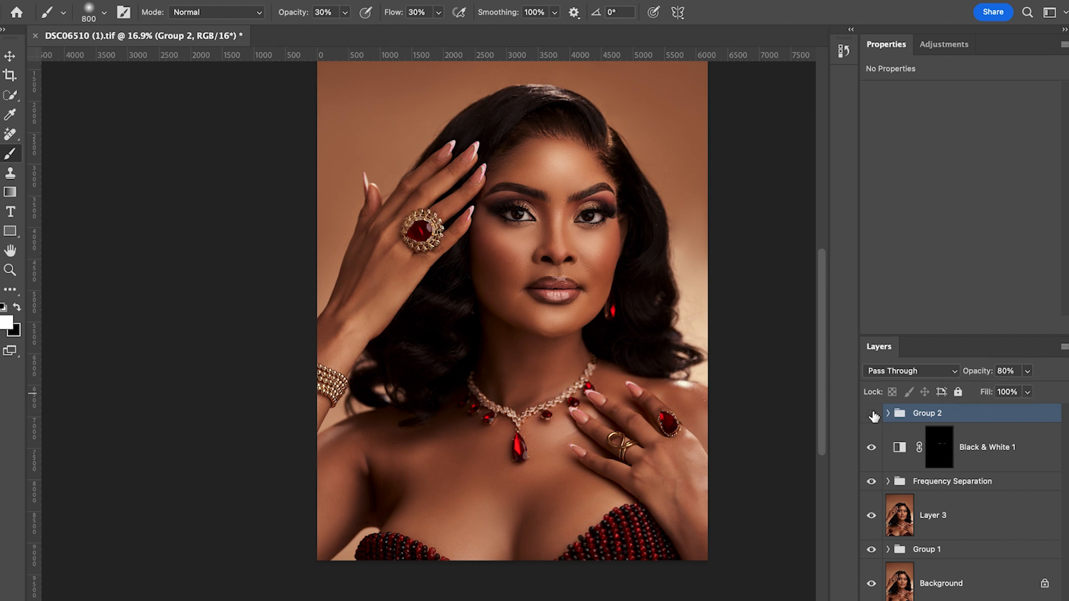
left_click(872, 415)
left_click(872, 415)
left_click(873, 415)
left_click(872, 414)
scroll(1016, 403, "down", 1)
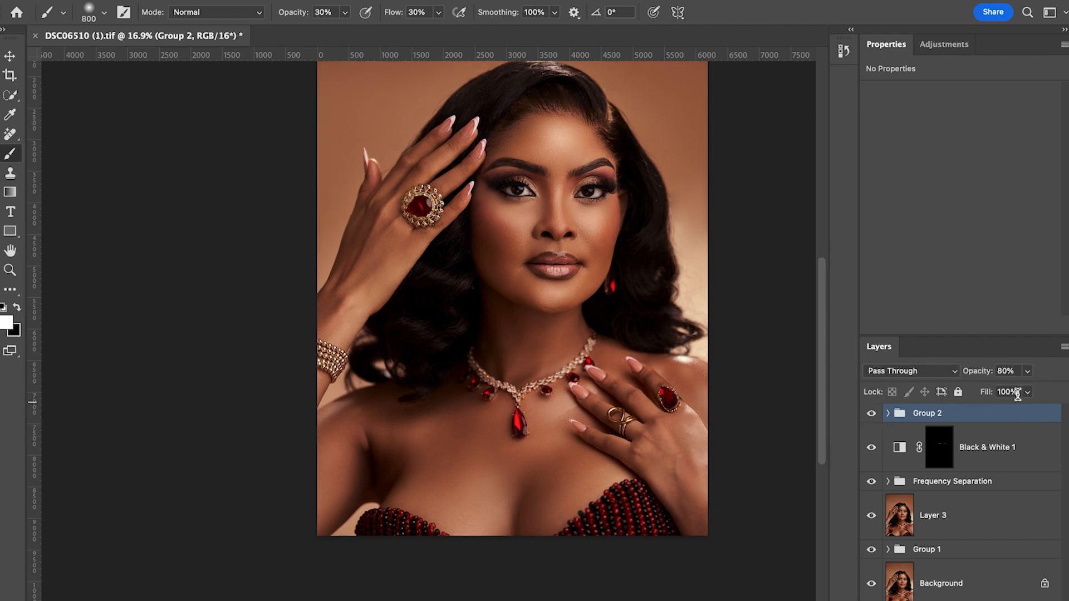
Reduce the dodge-and-burn group's opacity to 70% and compare the portrait with the group hidden and shown
left_click(1028, 372)
left_click_drag(1027, 385, 1019, 393)
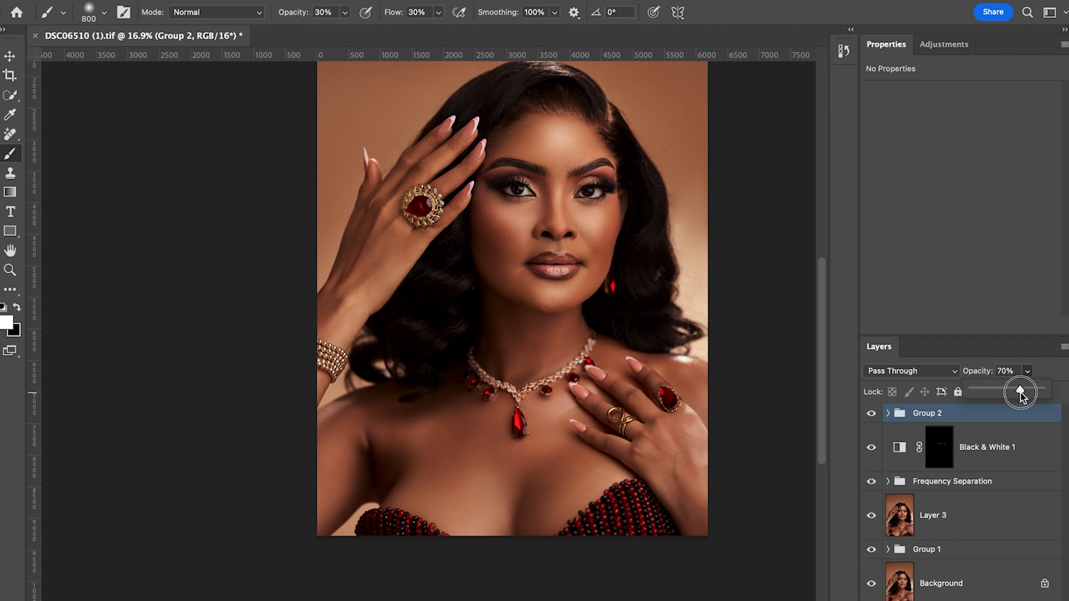
left_click(873, 415)
left_click(872, 415)
left_click(872, 415)
left_click(872, 415)
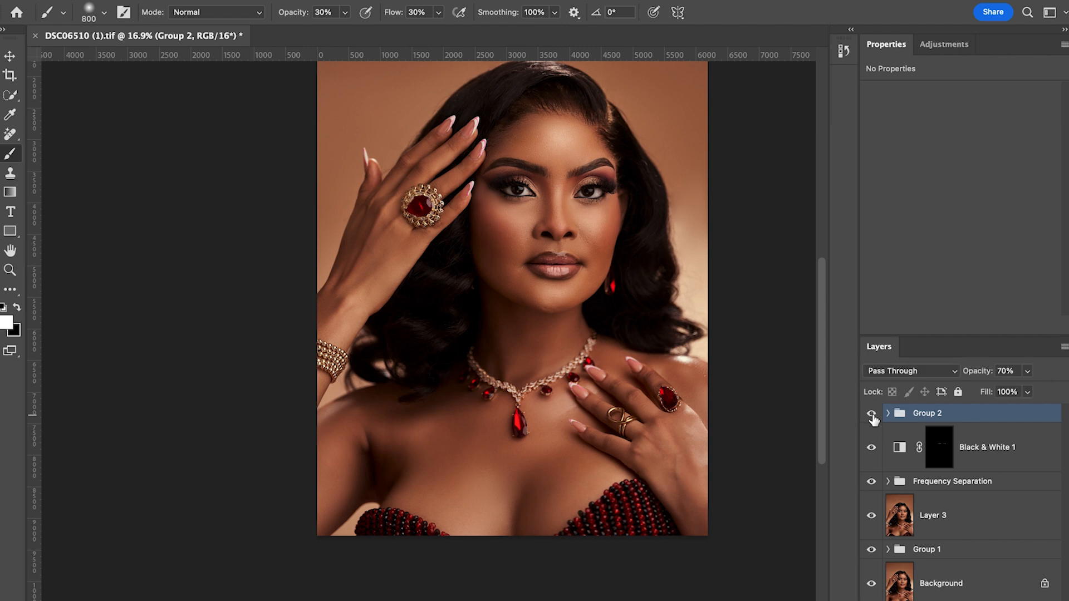
Blend the cheek on the earring side on the Low Frequency layer with the Mixer Brush at 300 to 500 px
left_click(887, 482)
left_click(991, 568)
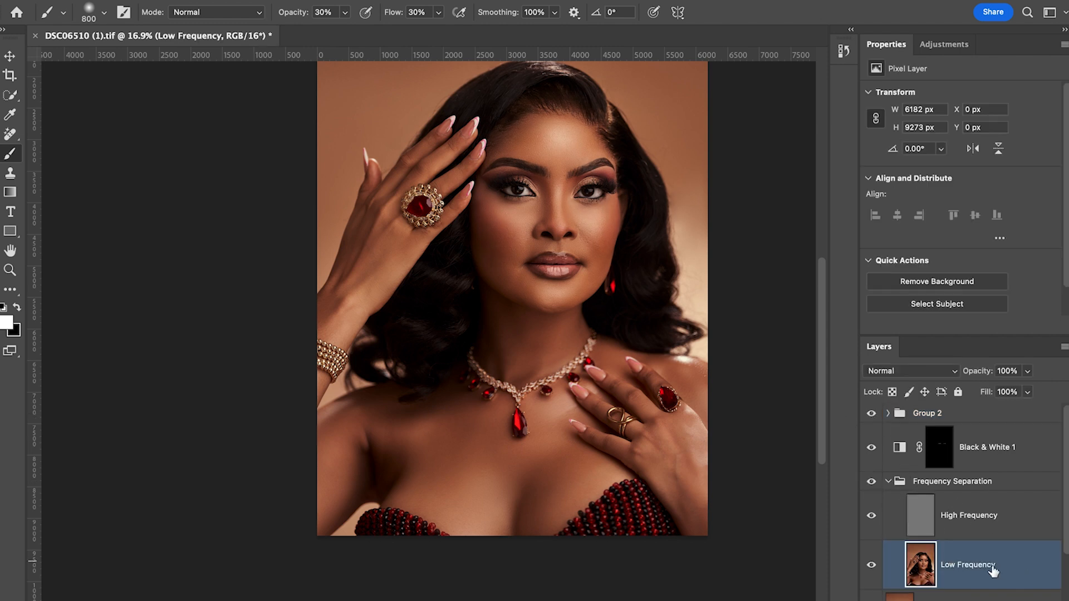
left_click(10, 291)
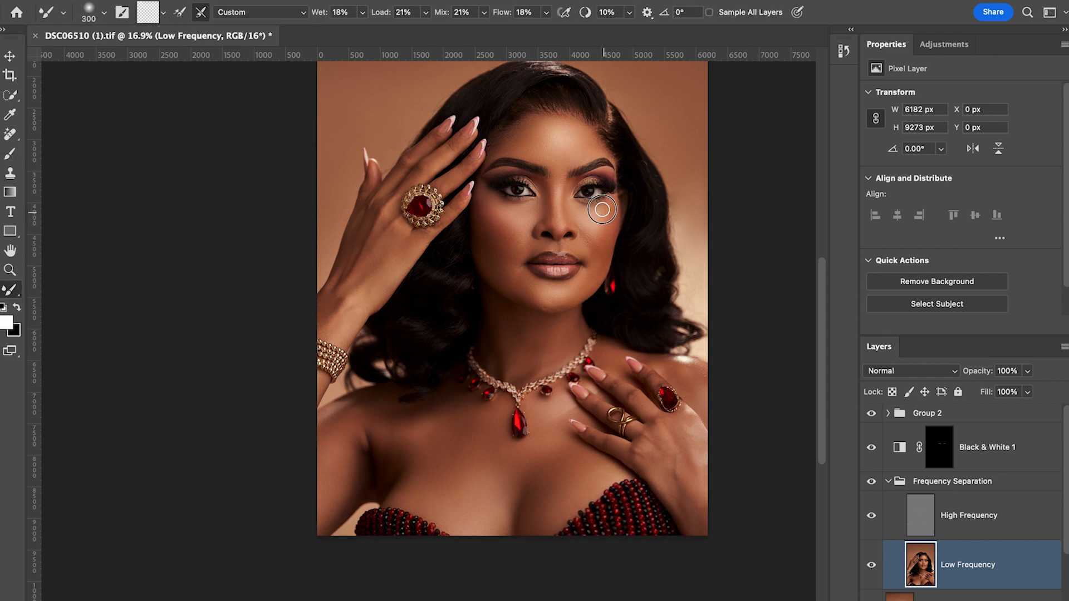
key("bracketright")
key("bracketright")
key("bracketleft")
key("bracketleft")
key("bracketleft")
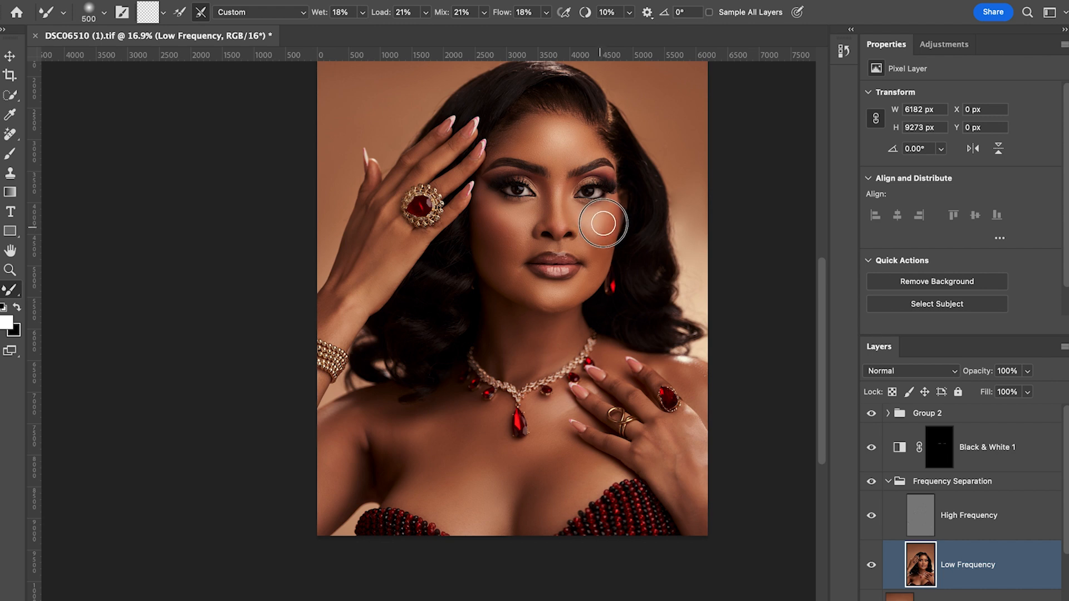
key("bracketright")
key("bracketright")
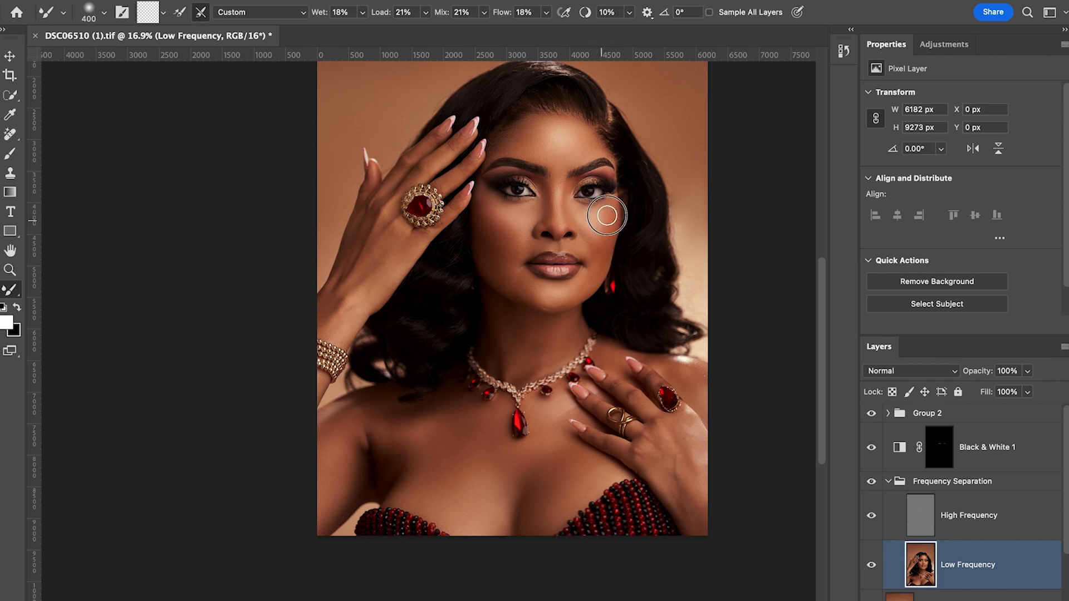
key("bracketleft")
Blend the cheek beside the raised hand on the Low Frequency layer, adjusting the Mixer Brush size to the area
mouse_move(484, 218)
left_mouse_down()
mouse_move(482, 199)
mouse_move(499, 222)
mouse_move(489, 193)
mouse_move(518, 234)
mouse_move(503, 223)
left_mouse_up()
key("bracketright")
key("bracketleft")
key("bracketleft")
key("bracketright")
key("bracketright")
Smooth the forehead highlight on the Low Frequency layer with a Mixer Brush of about 400 px
mouse_move(546, 122)
left_mouse_down()
mouse_move(530, 120)
mouse_move(560, 118)
left_mouse_up()
key("bracketleft")
left_click_drag(559, 116, 563, 120)
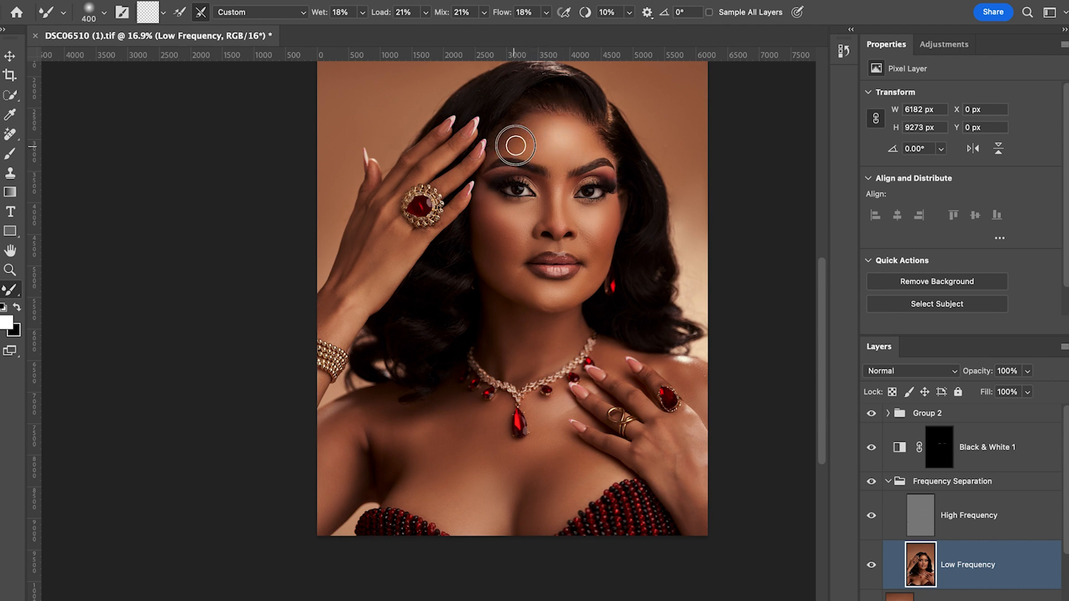
key("bracketright")
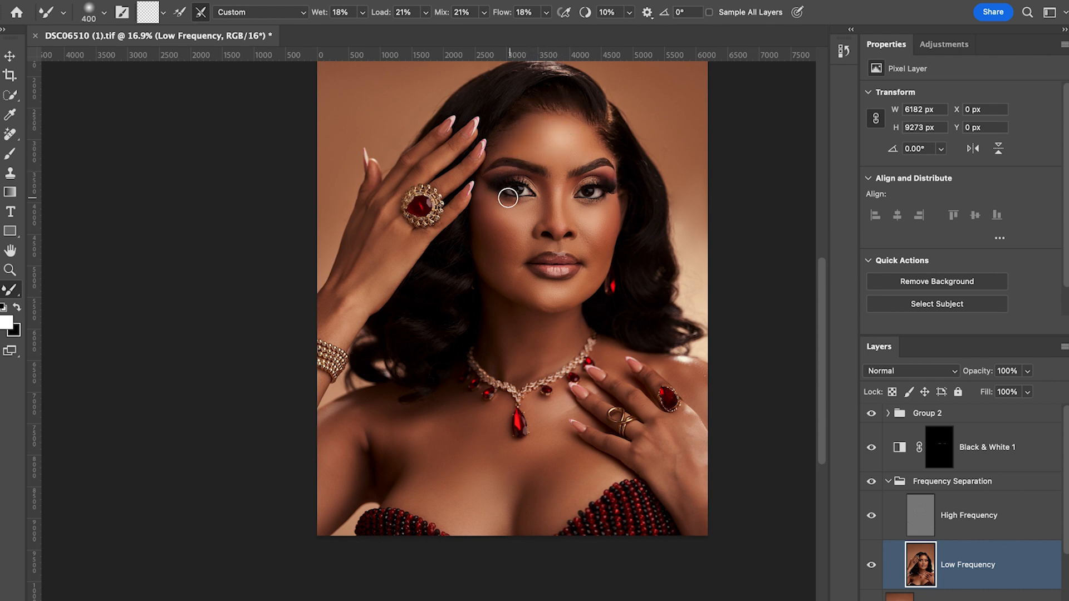
Blend the skin below the outer corner of the eye nearest the raised hand
mouse_move(495, 203)
left_mouse_down()
mouse_move(511, 220)
mouse_move(483, 205)
left_mouse_up()
key("bracketleft")
key("bracketright")
Blend the chin and jawline tones on the Low Frequency layer, varying the Mixer Brush size as needed
left_click_drag(533, 295, 536, 288)
key("bracketleft")
mouse_move(539, 298)
left_mouse_down()
mouse_move(547, 306)
mouse_move(512, 273)
mouse_move(508, 285)
left_mouse_up()
key("bracketright")
key("bracketleft")
key("bracketright")
key("bracketleft")
key("bracketright")
key("bracketright")
key("bracketright")
key("bracketright")
key("bracketright")
key("bracketright")
key("bracketright")
key("bracketleft")
key("bracketleft")
Collapse the Frequency Separation group and compare the portrait with it hidden and shown
scroll(673, 398, "up", 3)
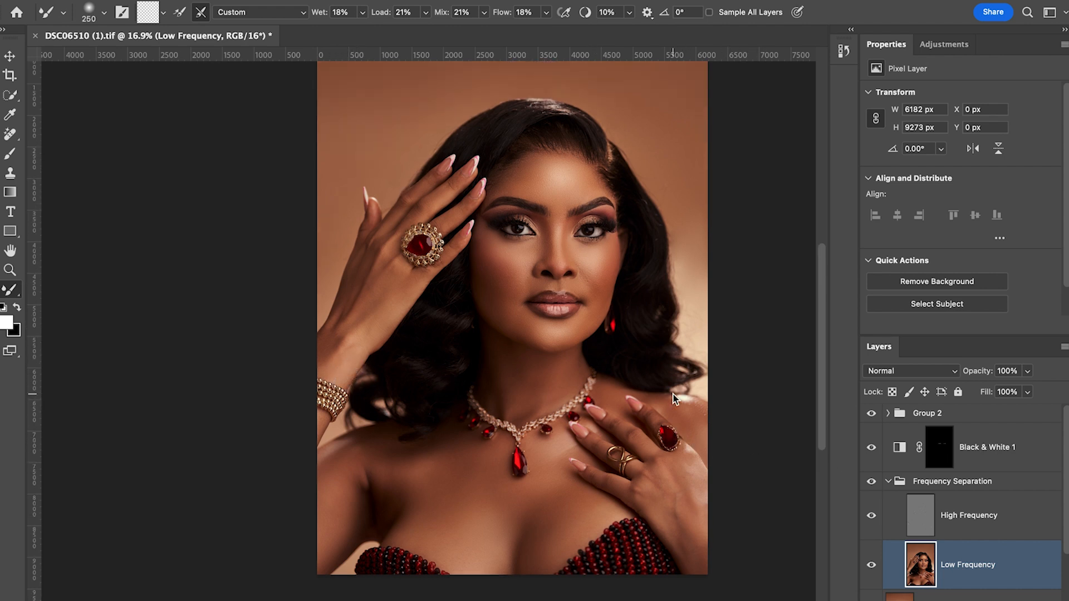
left_click(889, 485)
left_click(873, 483)
left_click(873, 485)
left_click(872, 483)
left_click(873, 483)
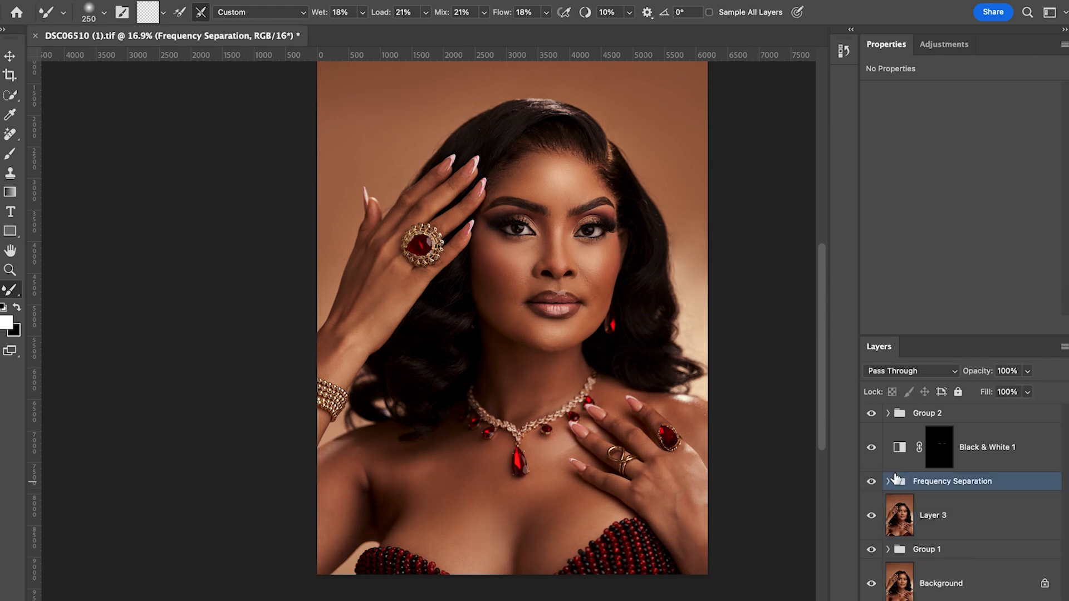
left_click(872, 413)
Return to the Low Frequency layer and blend the lower cheek beside the mouth with a Mixer Brush starting at 200 px
left_click(888, 481)
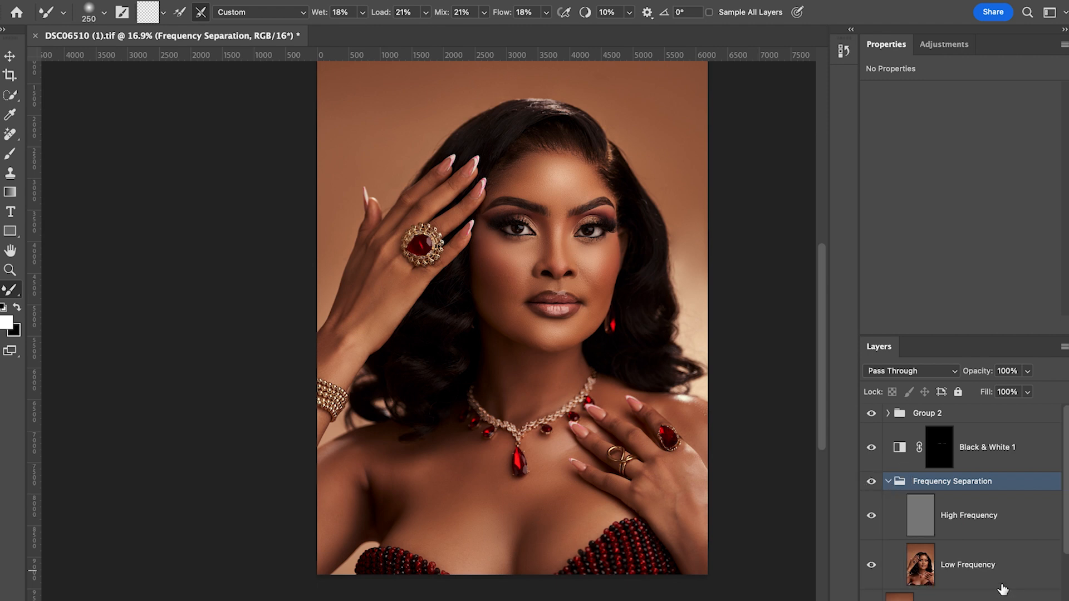
left_click(987, 564)
scroll(678, 352, "down", 1)
scroll(659, 301, "up", 2)
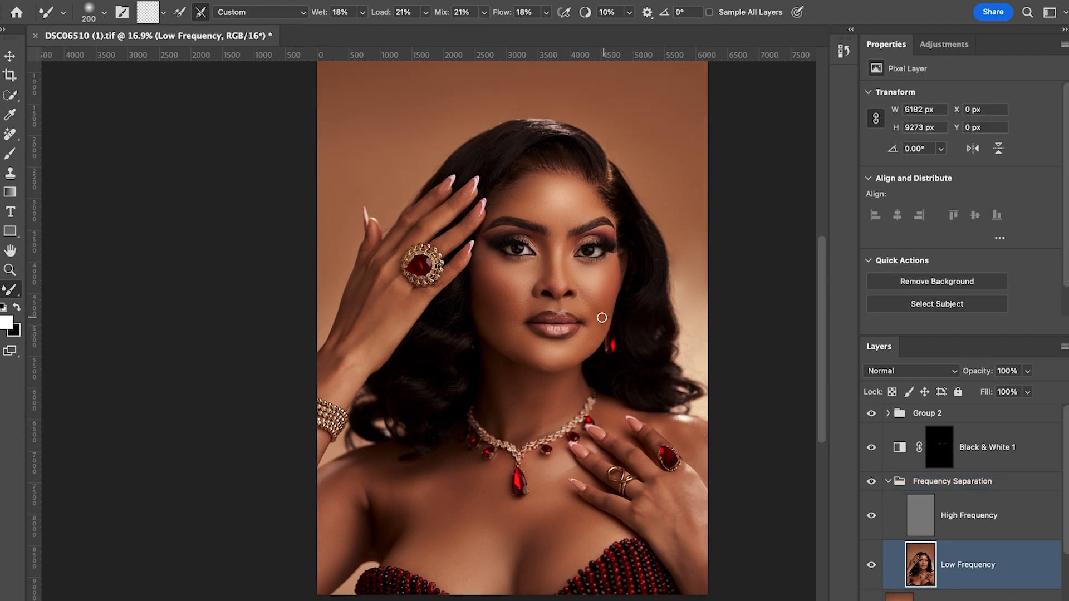
key("bracketright")
key("bracketleft")
key("bracketleft")
key("bracketright")
key("bracketright")
key("bracketright")
key("bracketright")
key("bracketright")
key("bracketleft")
key("bracketleft")
key("bracketright")
key("bracketright")
key("bracketright")
key("bracketright")
key("bracketleft")
key("bracketleft")
key("bracketleft")
key("bracketleft")
key("bracketright")
key("bracketright")
key("bracketright")
key("bracketright")
Blend the hand-side cheek down to the jaw on the Low Frequency layer with a Mixer Brush of about 400 px
left_click_drag(503, 280, 504, 299)
mouse_move(500, 283)
left_mouse_down()
mouse_move(511, 311)
mouse_move(500, 320)
mouse_move(506, 305)
left_mouse_up()
key("bracketleft")
left_click_drag(491, 306, 483, 289)
mouse_move(492, 333)
left_mouse_down()
mouse_move(487, 311)
mouse_move(503, 331)
left_mouse_up()
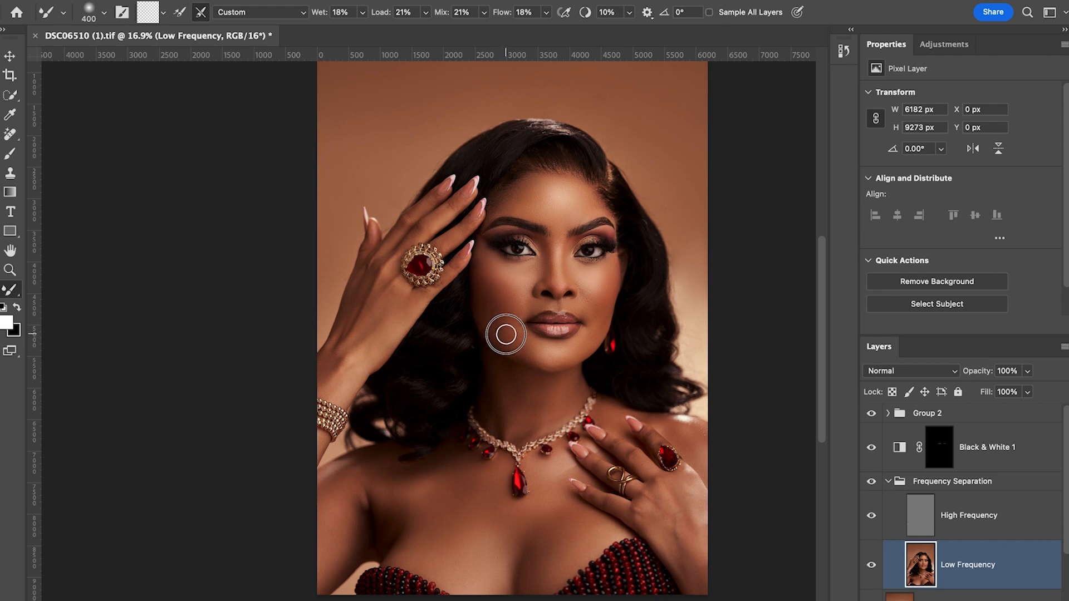
key("bracketright")
key("bracketright")
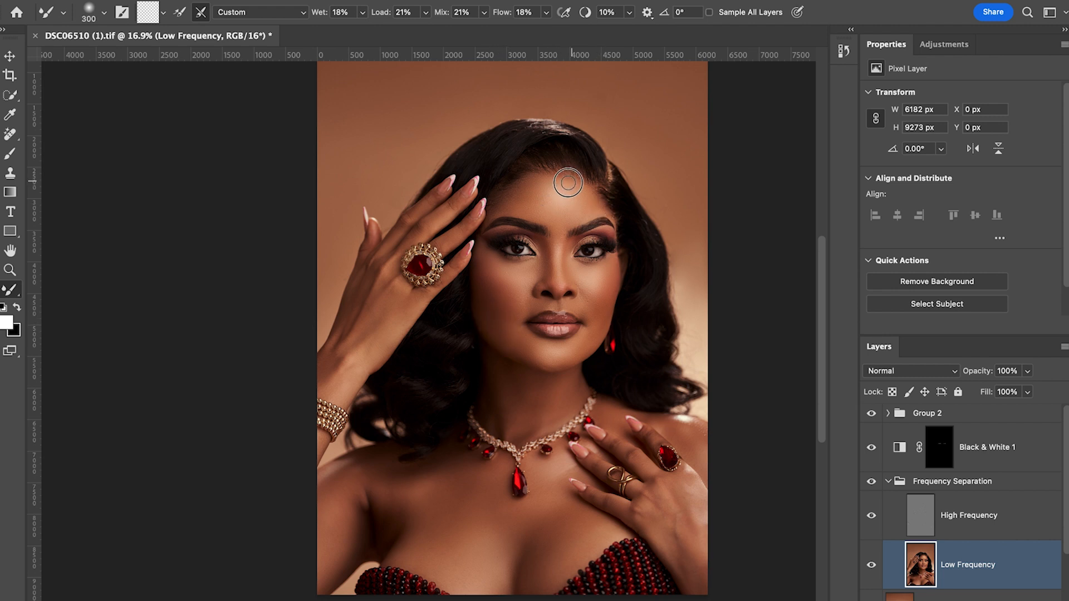
Blend the forehead from the hairline toward the brow with a Mixer Brush of about 300 px
mouse_move(561, 176)
left_mouse_down()
mouse_move(539, 196)
mouse_move(517, 203)
mouse_move(555, 217)
mouse_move(561, 201)
mouse_move(555, 219)
mouse_move(548, 206)
mouse_move(560, 220)
mouse_move(593, 212)
left_mouse_up()
key("bracketright")
key("bracketleft")
key("bracketleft")
scroll(625, 353, "up", 1)
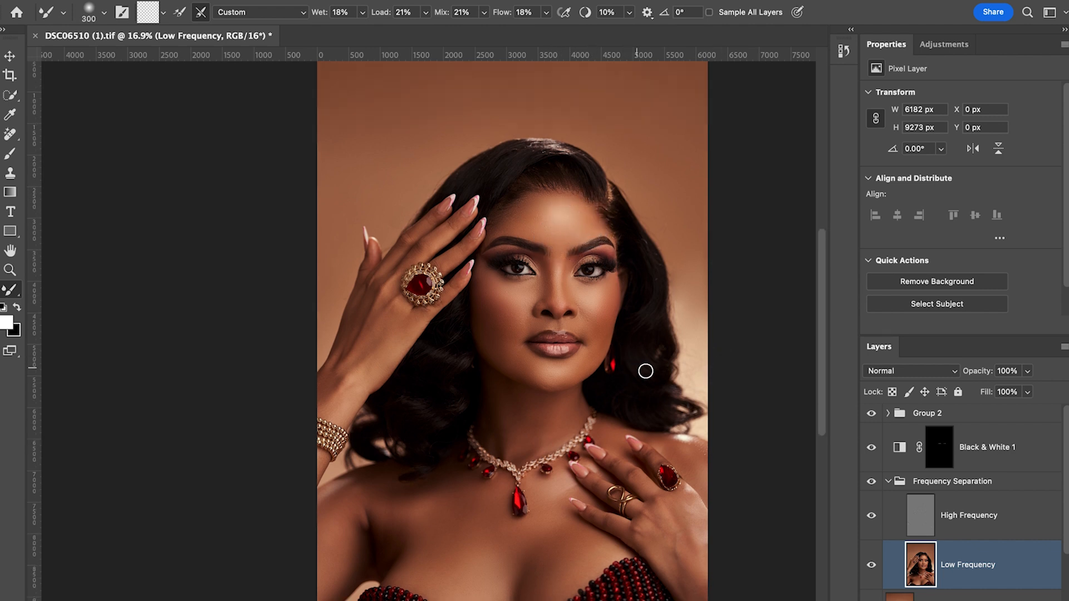
Inspect the face's skin texture up close and compare it with the Frequency Separation group hidden and shown
scroll(549, 236, "up", 6)
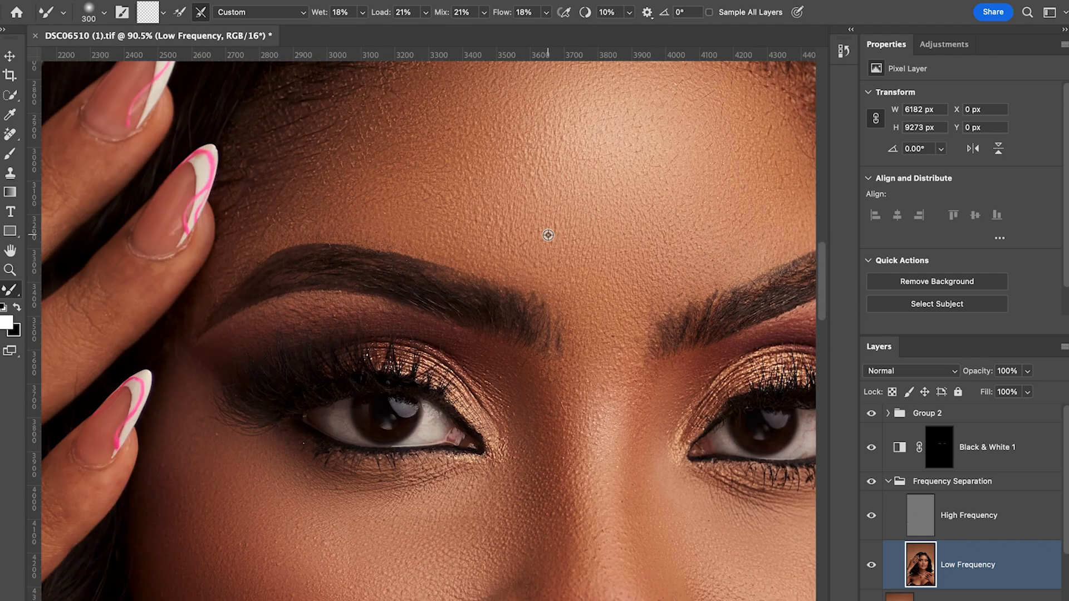
scroll(544, 236, "down", 2)
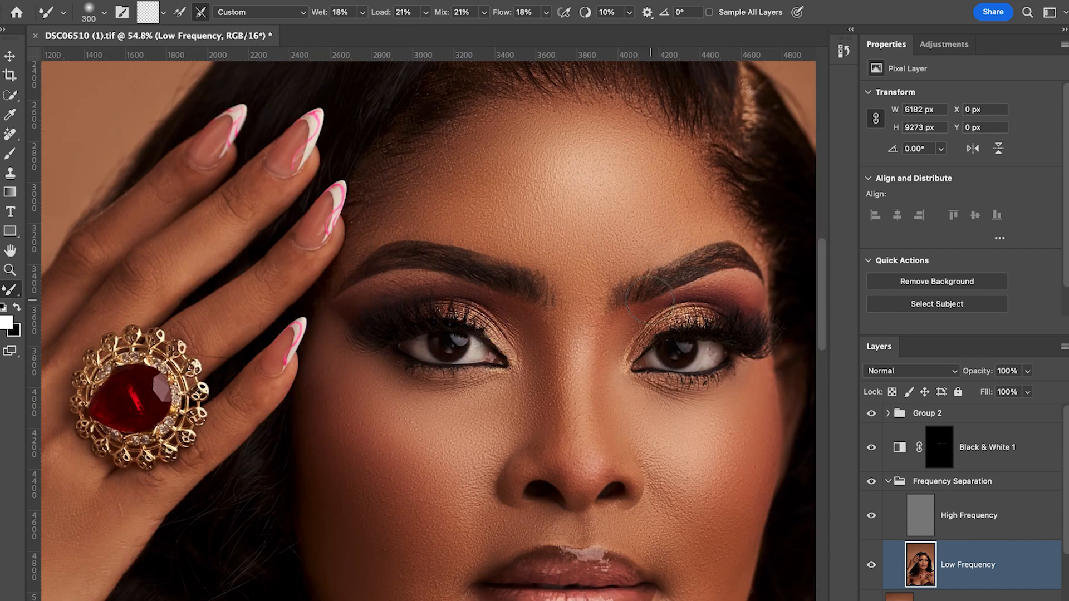
left_click_drag(644, 286, 604, 281)
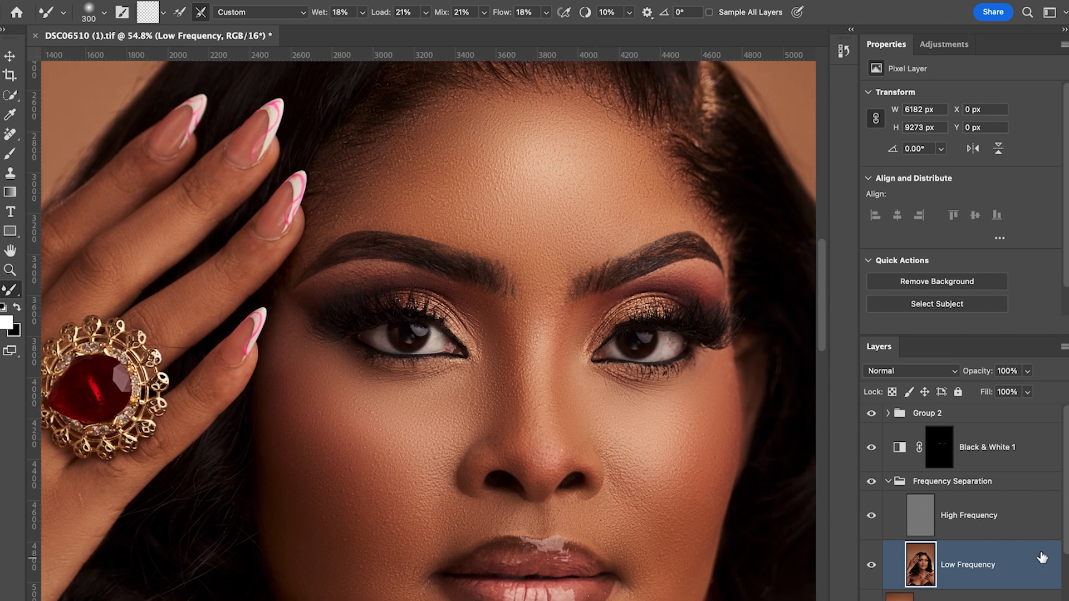
left_click(889, 482)
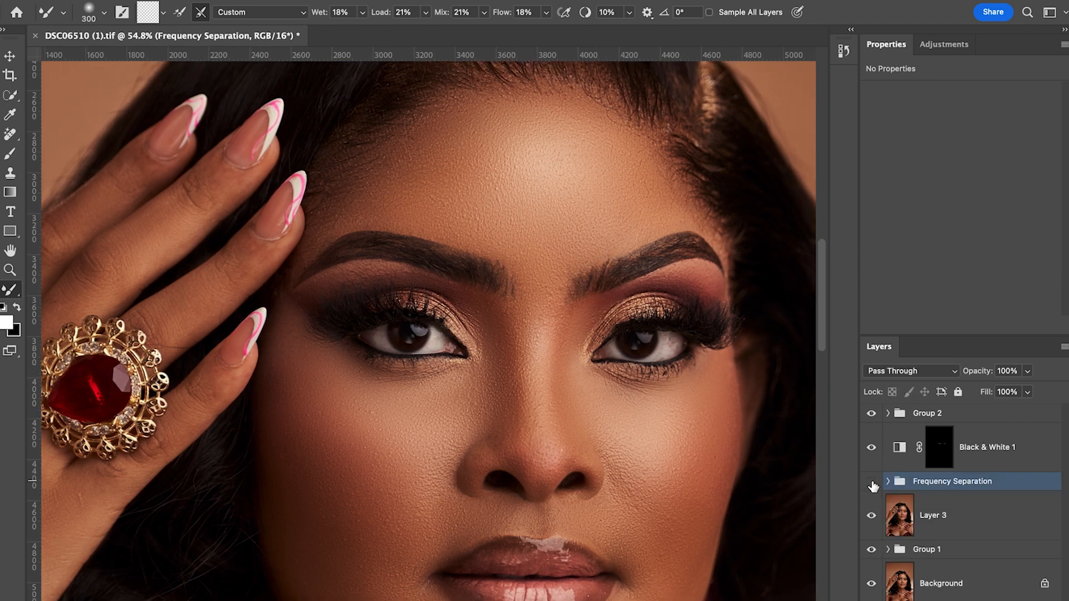
left_click(871, 483)
left_click(872, 482)
left_click(871, 482)
left_click(872, 482)
Compare the close-up face with the dodge-and-burn group hidden and shown
left_click(871, 414)
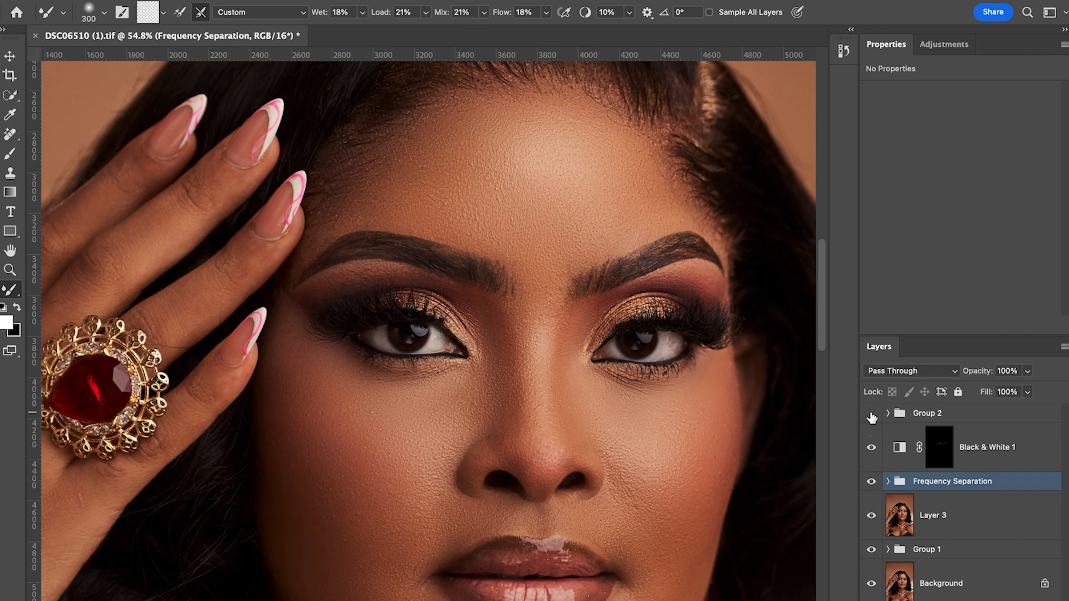
left_click(871, 413)
left_click(871, 415)
left_click(871, 415)
left_click(872, 414)
left_click(871, 415)
left_click(872, 414)
left_click(871, 415)
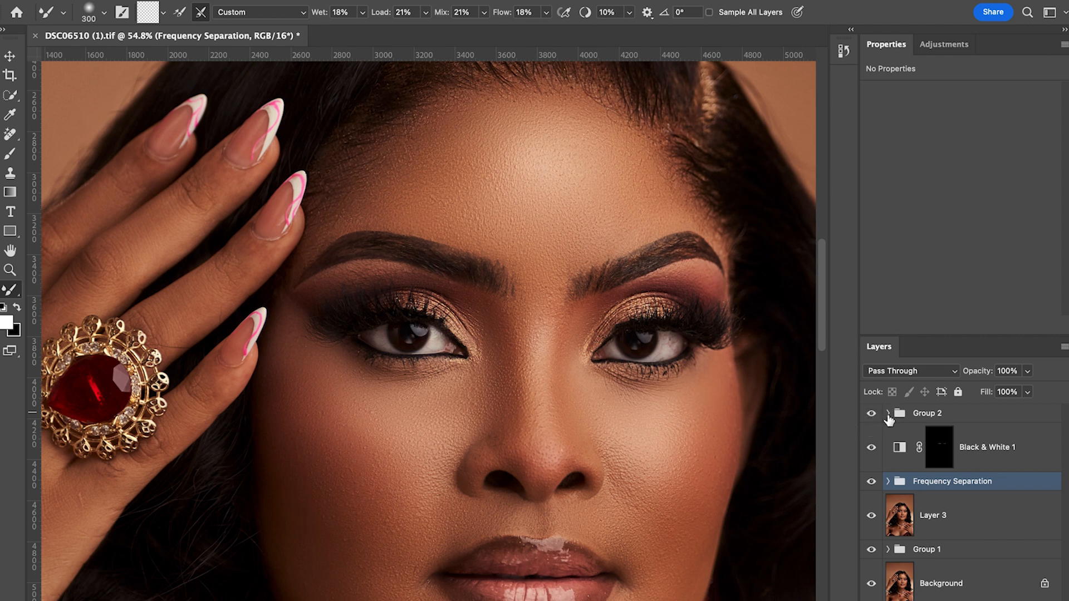
Select the Low Frequency layer and blend the back of the raised hand with a Mixer Brush of about 175 to 250 px
scroll(577, 359, "down", 4)
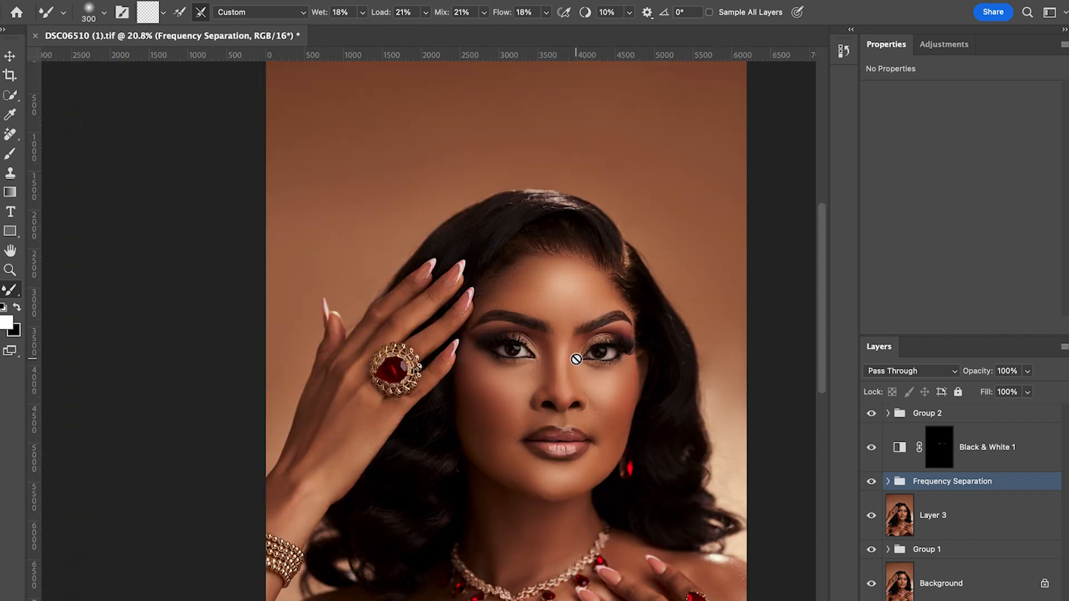
scroll(576, 359, "down", 2)
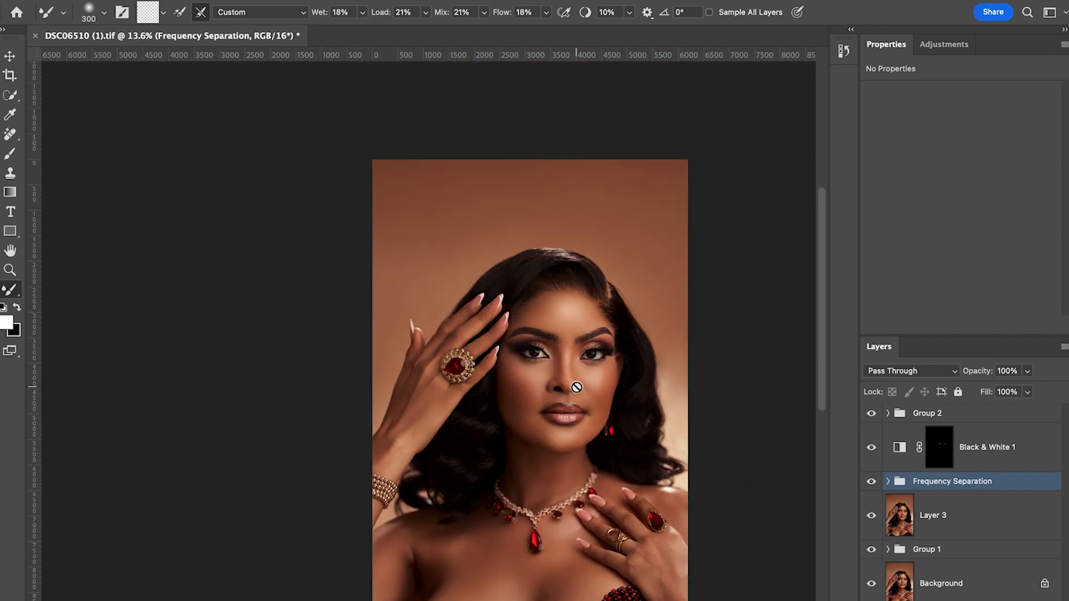
scroll(578, 390, "down", 2)
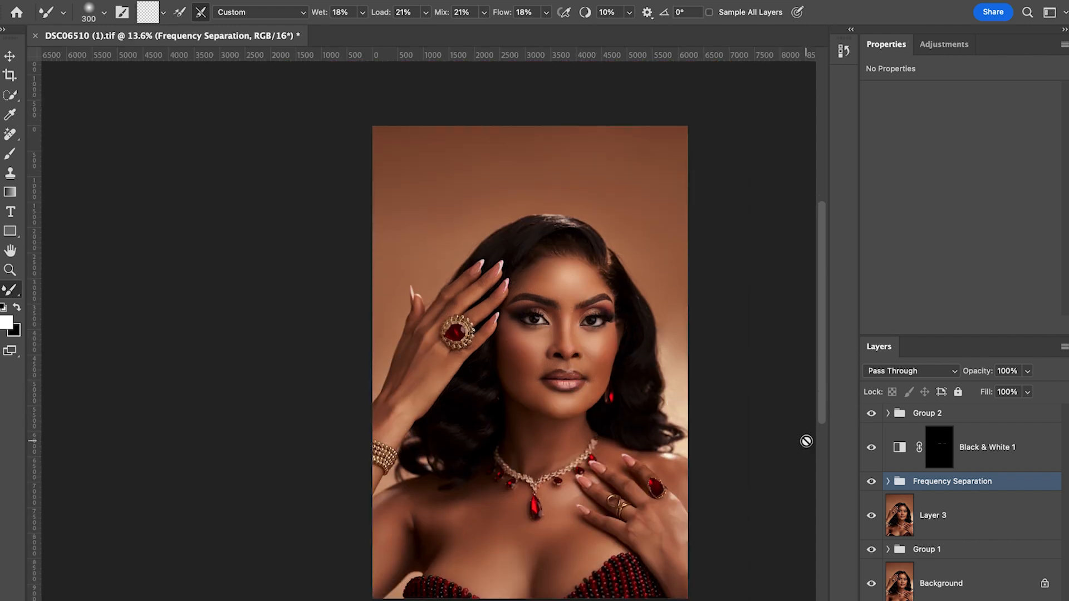
left_click(889, 481)
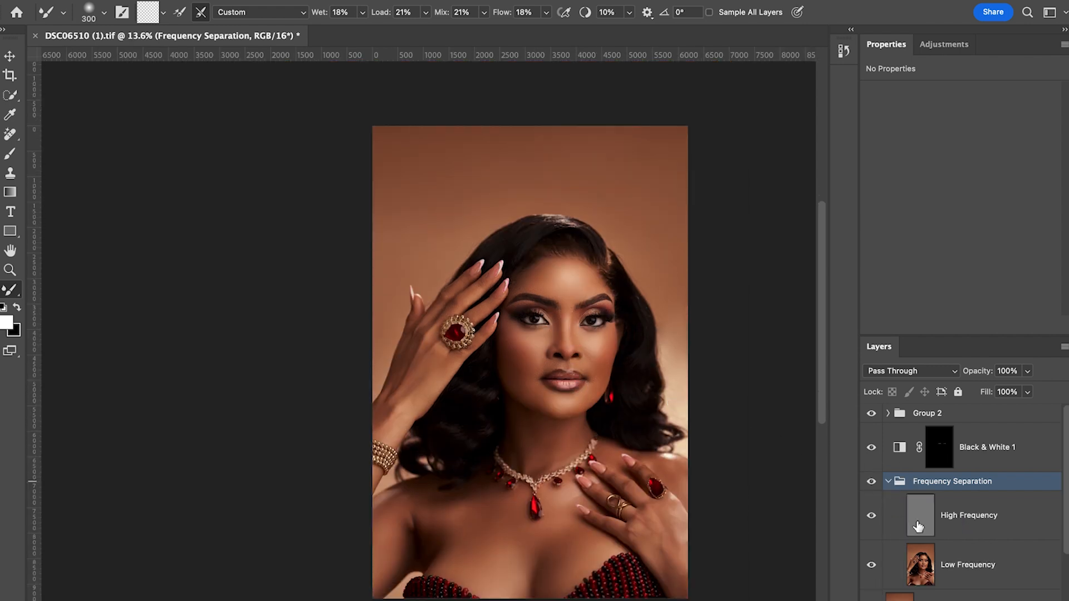
left_click(968, 564)
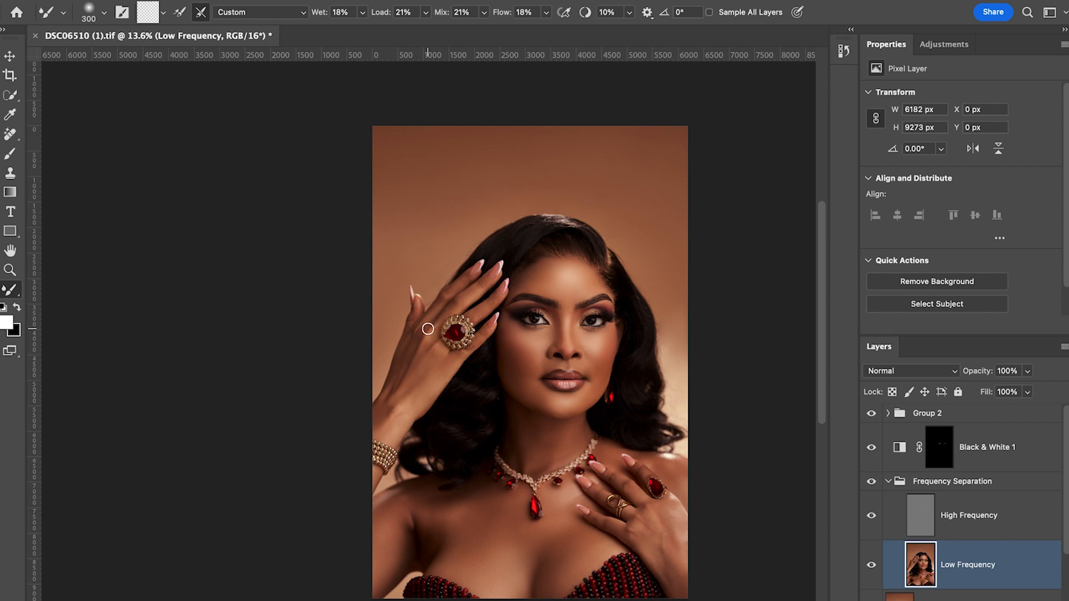
scroll(428, 329, "up", 2)
key("bracketleft")
scroll(411, 324, "down", 1)
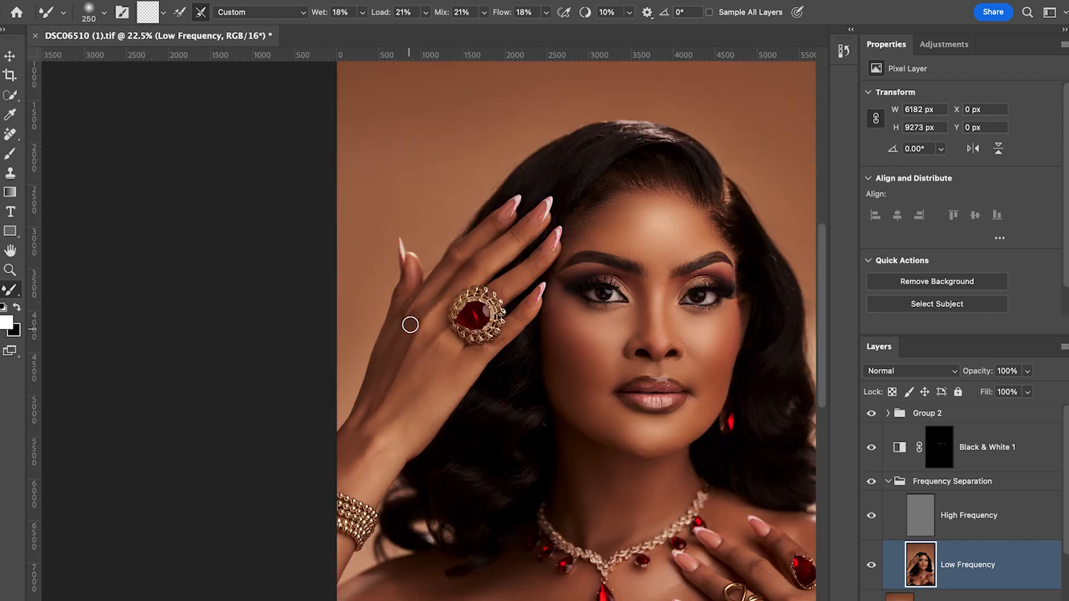
key("bracketright")
key("bracketright")
key("bracketright")
key("bracketleft")
key("bracketleft")
key("bracketleft")
key("bracketright")
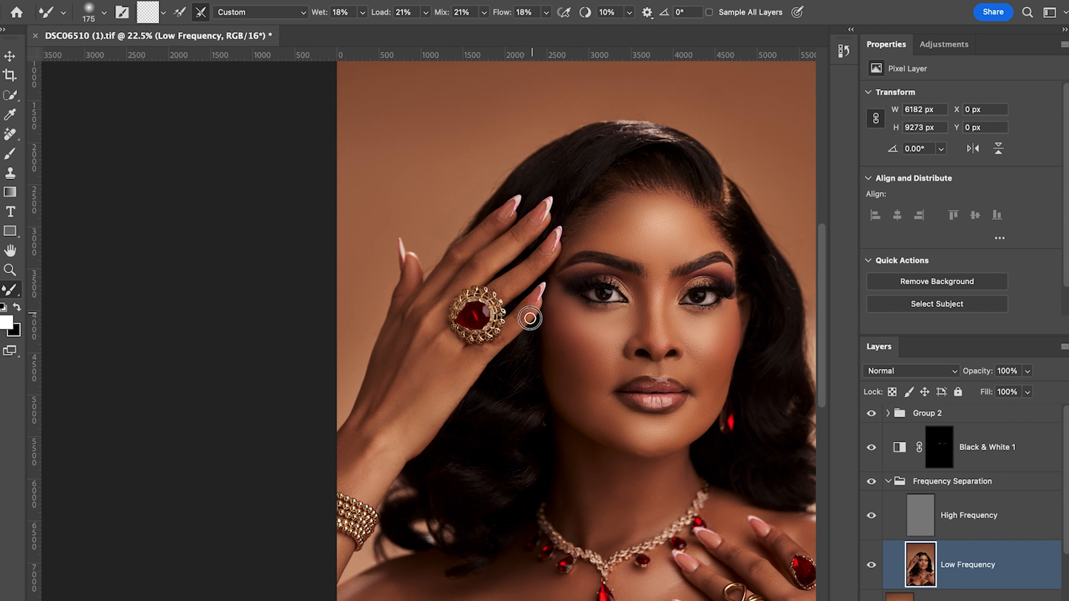
Blend the fingers of the raised hand near the nails with a Mixer Brush of about 125 to 150 px
key("bracketright")
scroll(547, 256, "down", 2)
key("bracketright")
key("bracketright")
left_click_drag(548, 242, 551, 240)
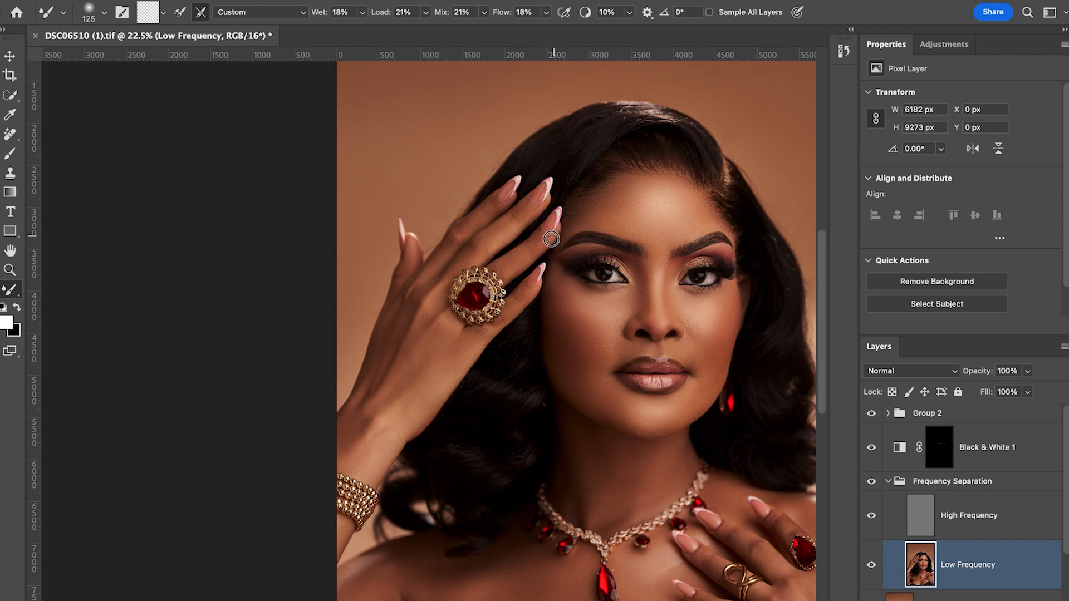
key("bracketleft")
key("bracketright")
key("bracketright")
key("bracketleft")
key("bracketright")
Save the portrait document and view the whole image
scroll(670, 301, "down", 2)
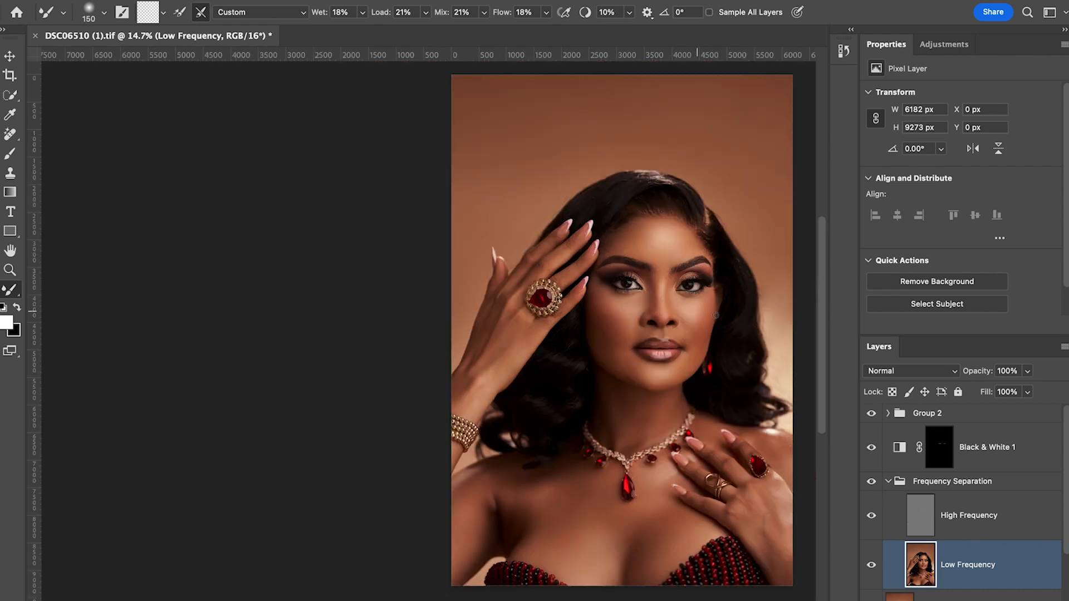
key("ctrl+s")
left_click_drag(693, 310, 627, 311)
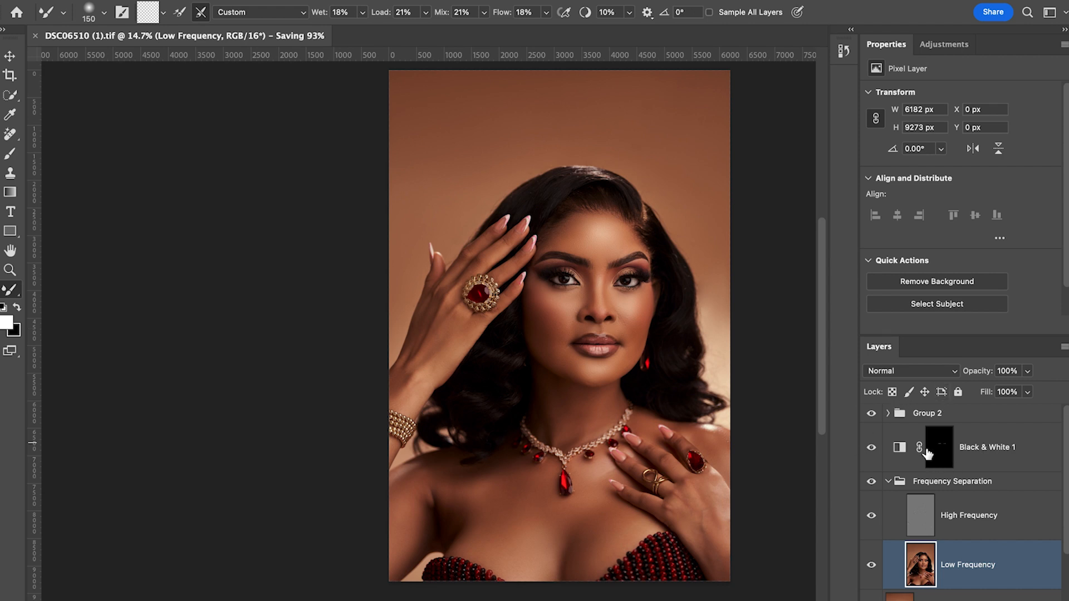
Collapse the Frequency Separation group and add a Color Balance adjustment layer above Group 2
left_click(887, 482)
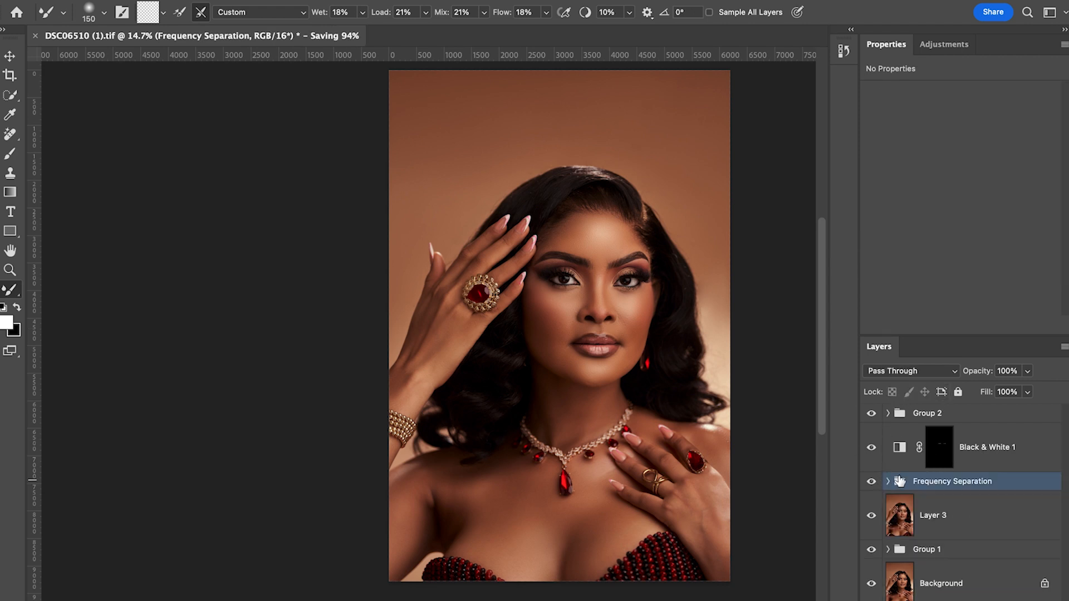
left_click(959, 417)
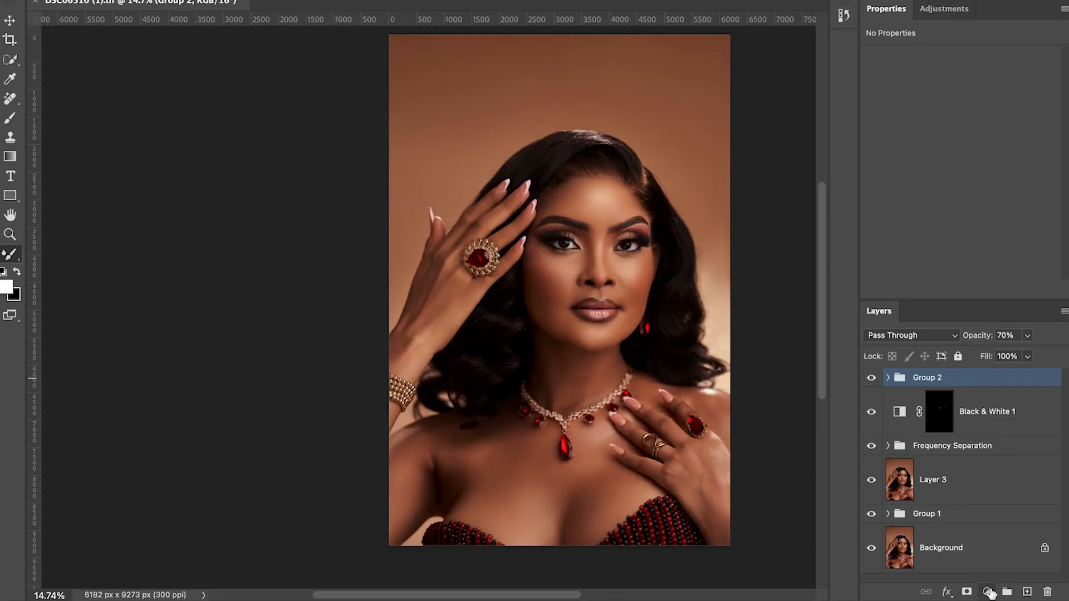
left_click(987, 591)
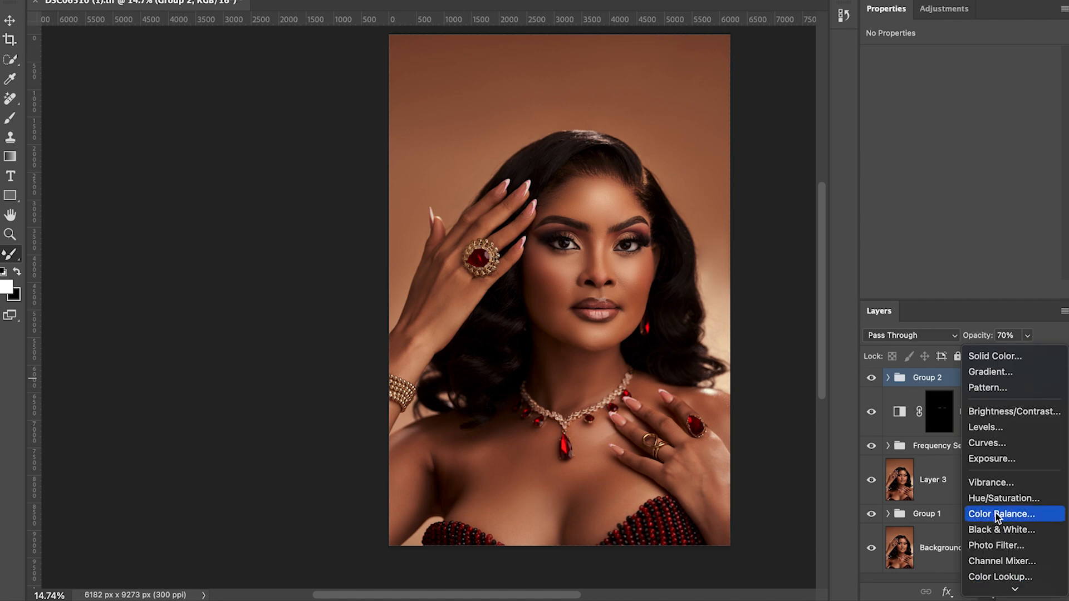
left_click(1003, 516)
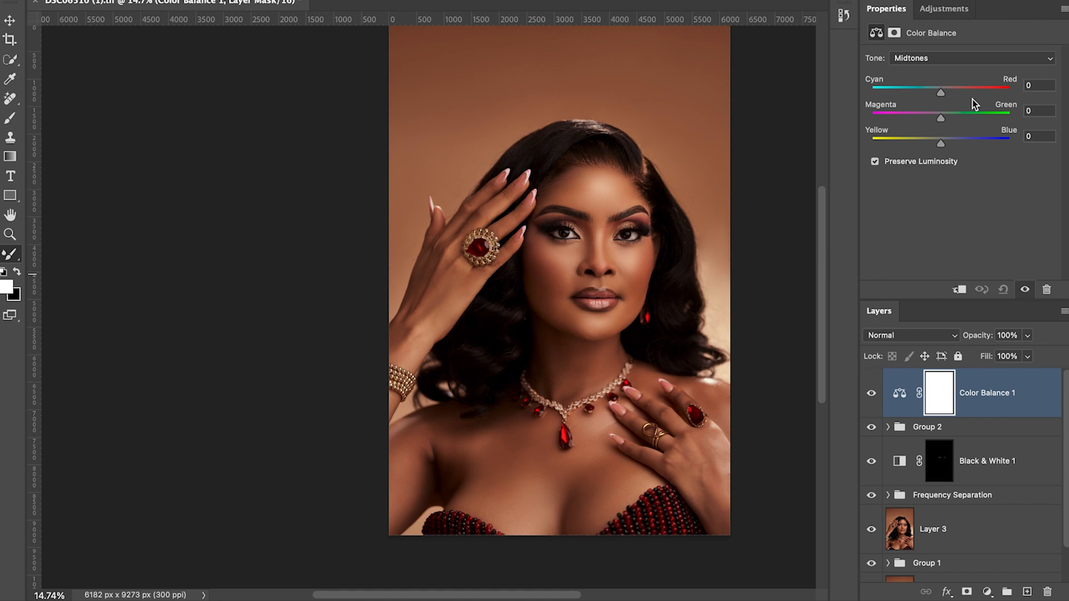
Set the Color Balance midtones to +4 on Cyan–Red and -5 on Yellow–Blue
left_click(939, 59)
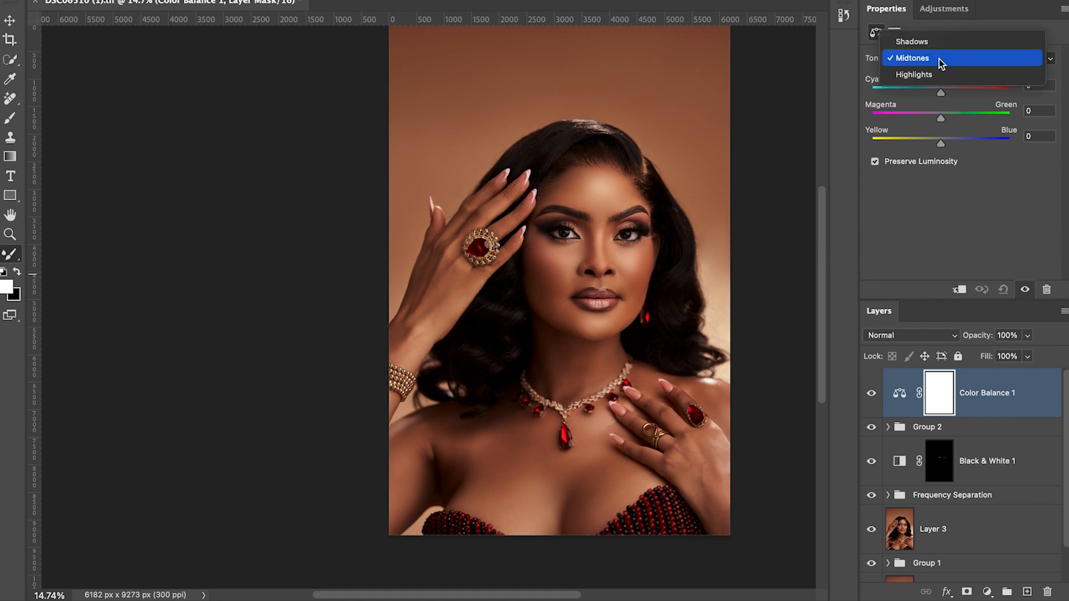
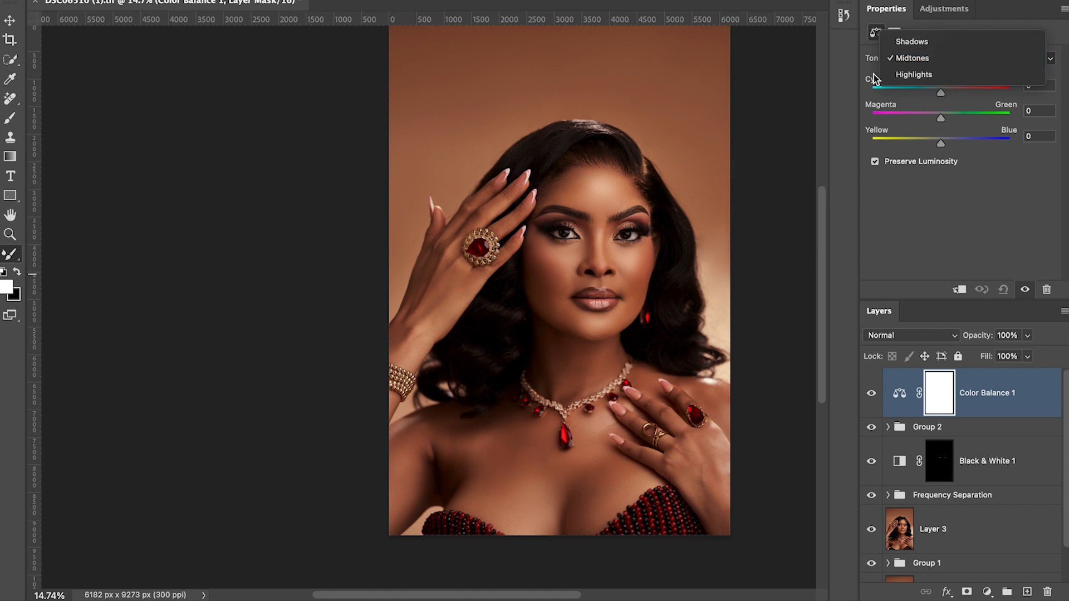
left_click(920, 59)
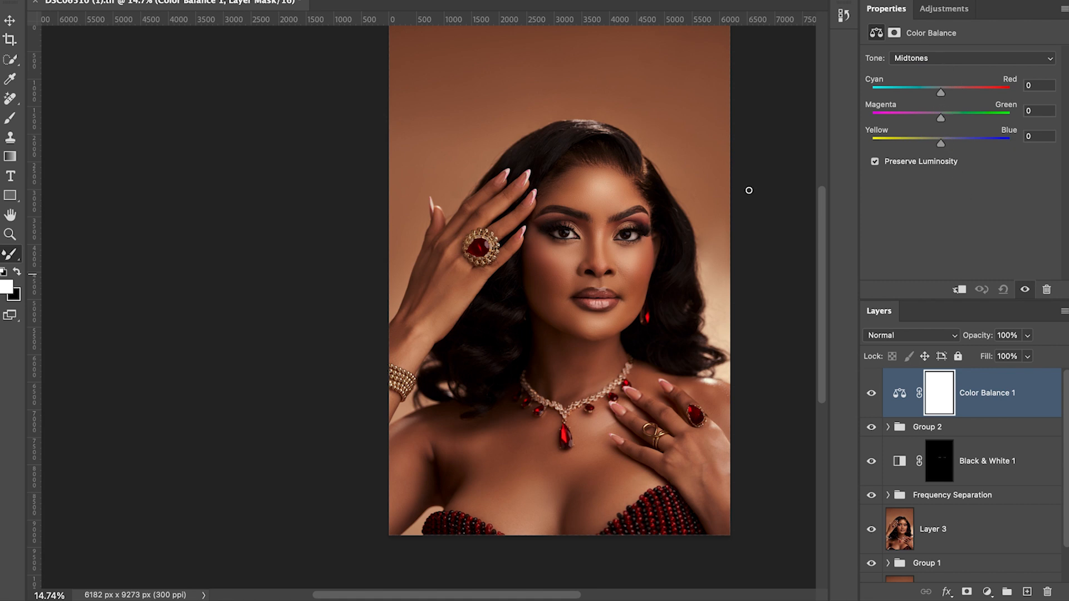
scroll(667, 224, "down", 3)
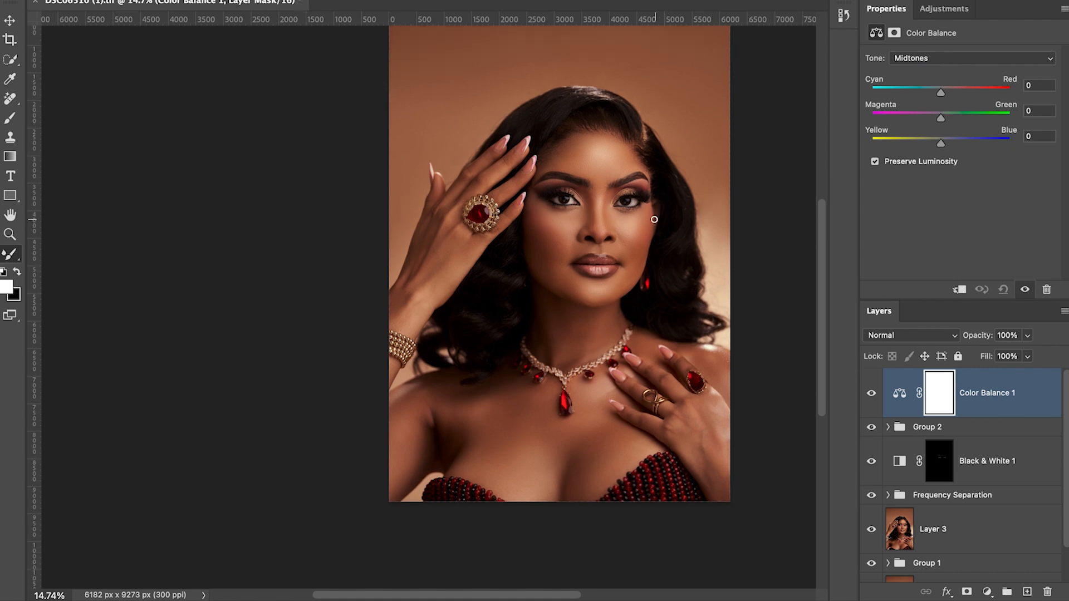
scroll(647, 219, "down", 3)
scroll(647, 218, "up", 3)
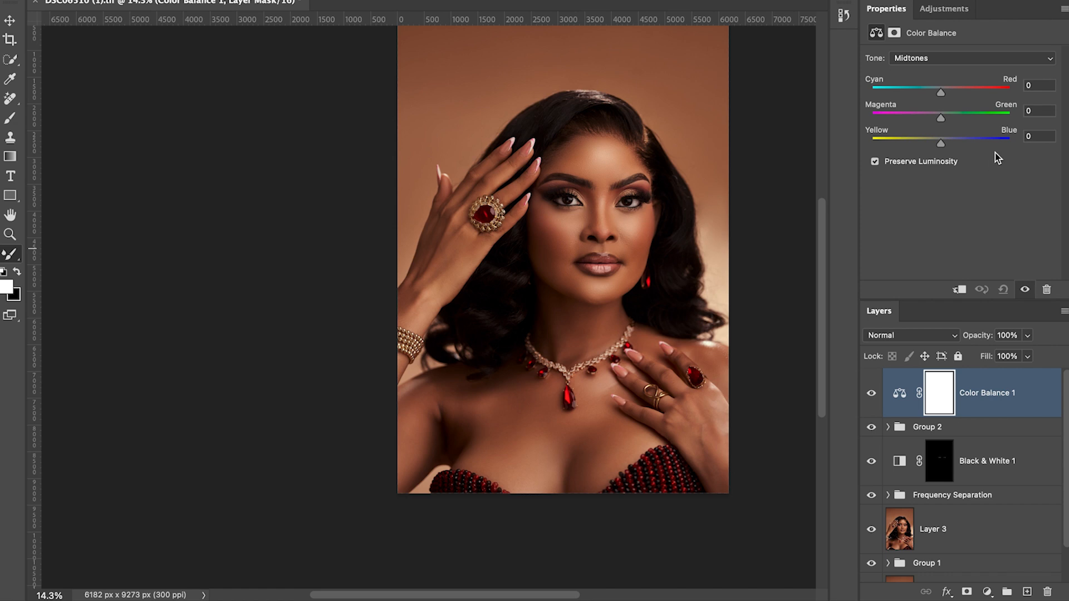
left_click_drag(944, 93, 945, 95)
left_click_drag(940, 142, 939, 142)
Compare the portrait with and without the Color Balance 1 layer, both in full and close up on the face
left_click(872, 393)
left_click(872, 396)
left_click(872, 396)
left_click(872, 396)
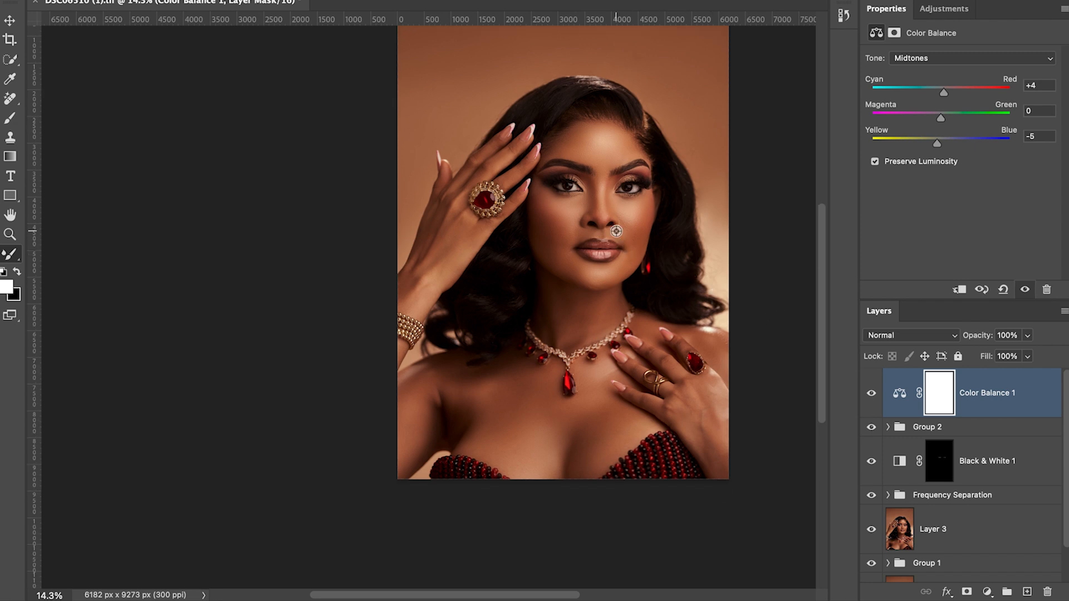
scroll(616, 231, "up", 4)
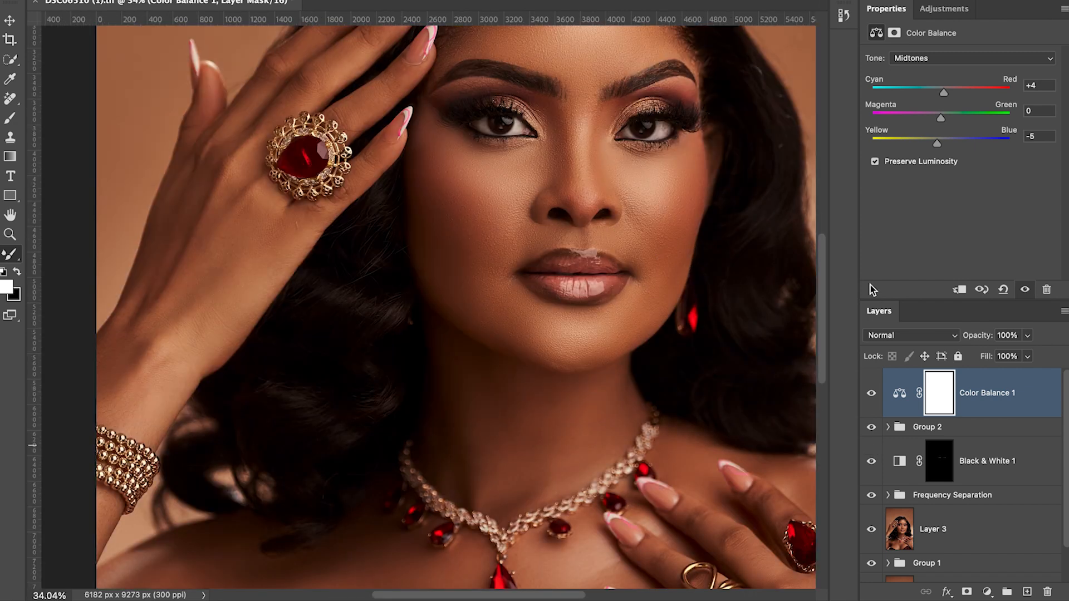
left_click(872, 395)
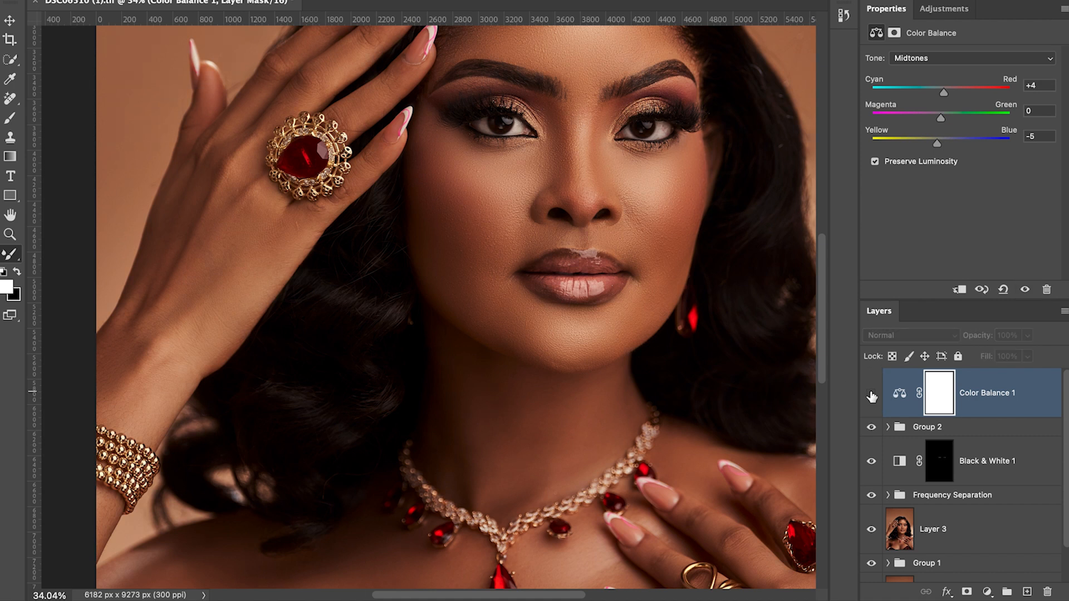
left_click(872, 396)
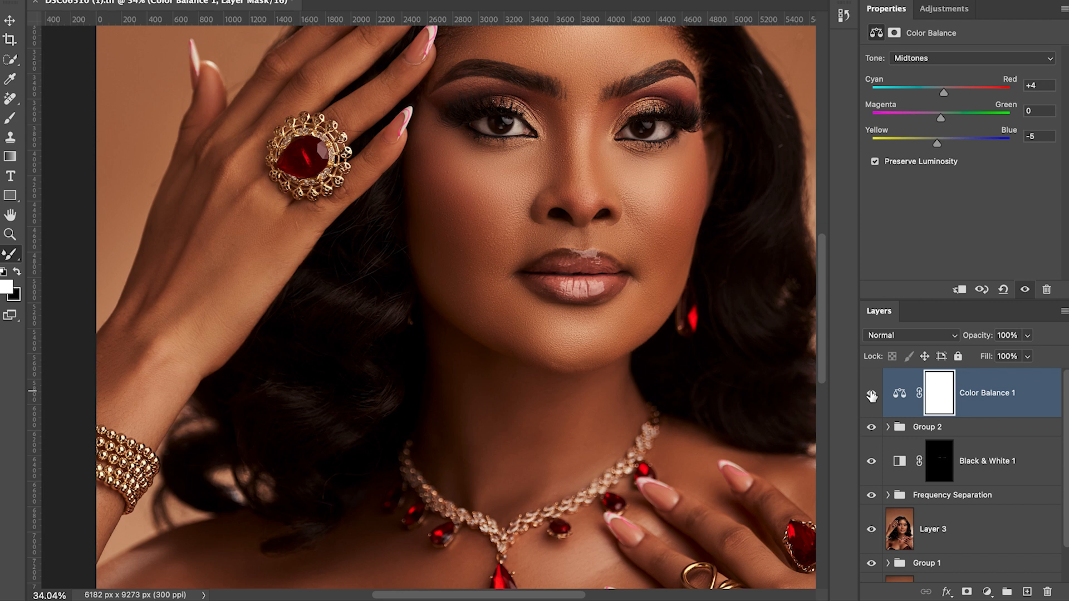
left_click(871, 394)
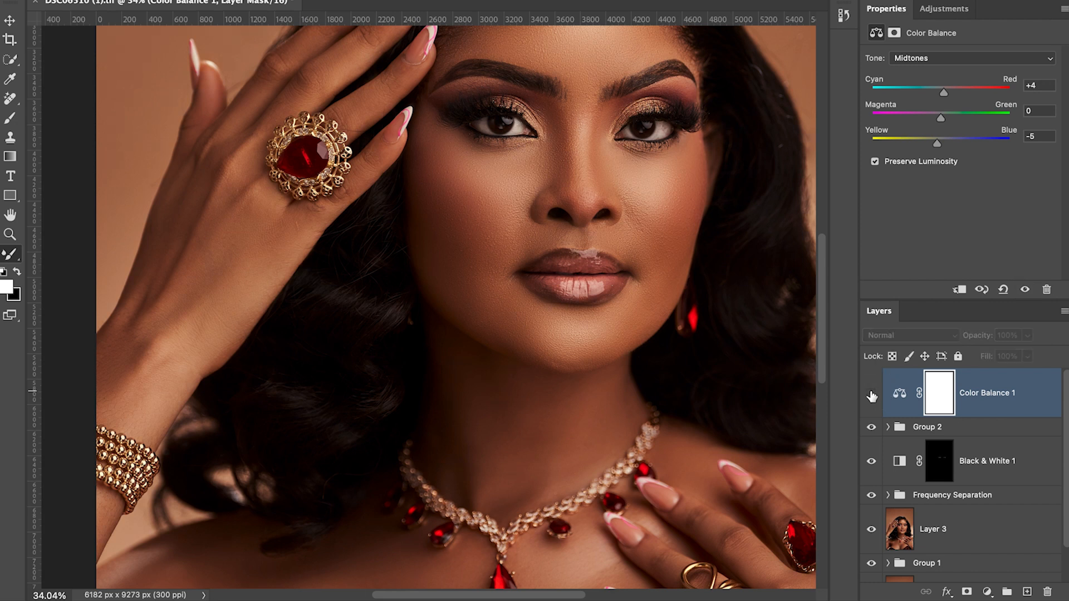
left_click(871, 394)
left_click(871, 394)
left_click(871, 394)
left_click(871, 393)
left_click(872, 394)
left_click(871, 394)
left_click(872, 394)
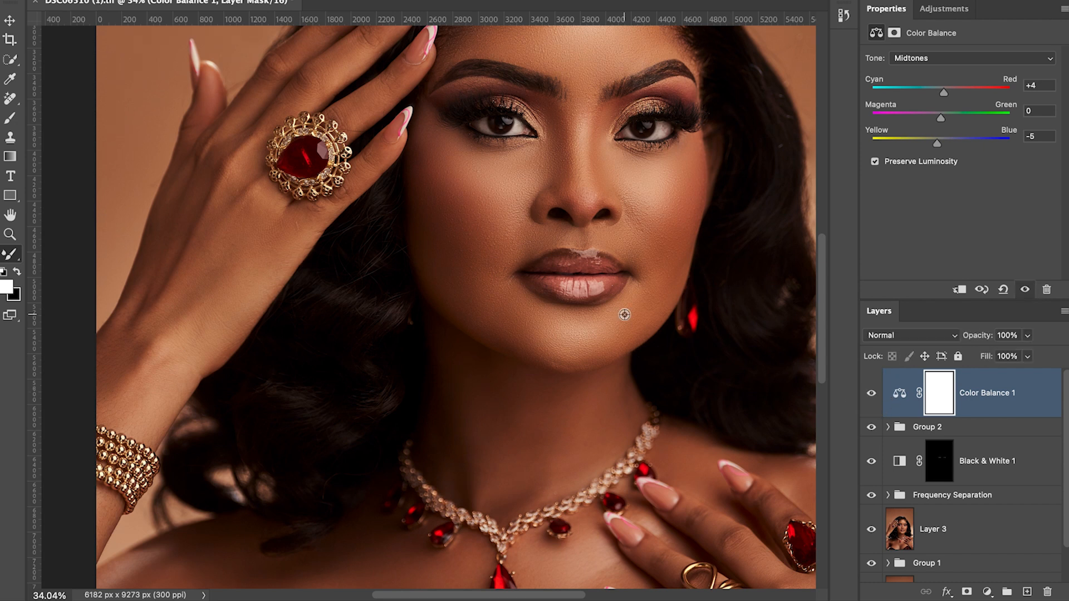
Add a Curves adjustment layer above Color Balance 1 and move its RGB black point to input 4, output 0
scroll(624, 315, "down", 3)
scroll(625, 316, "down", 2)
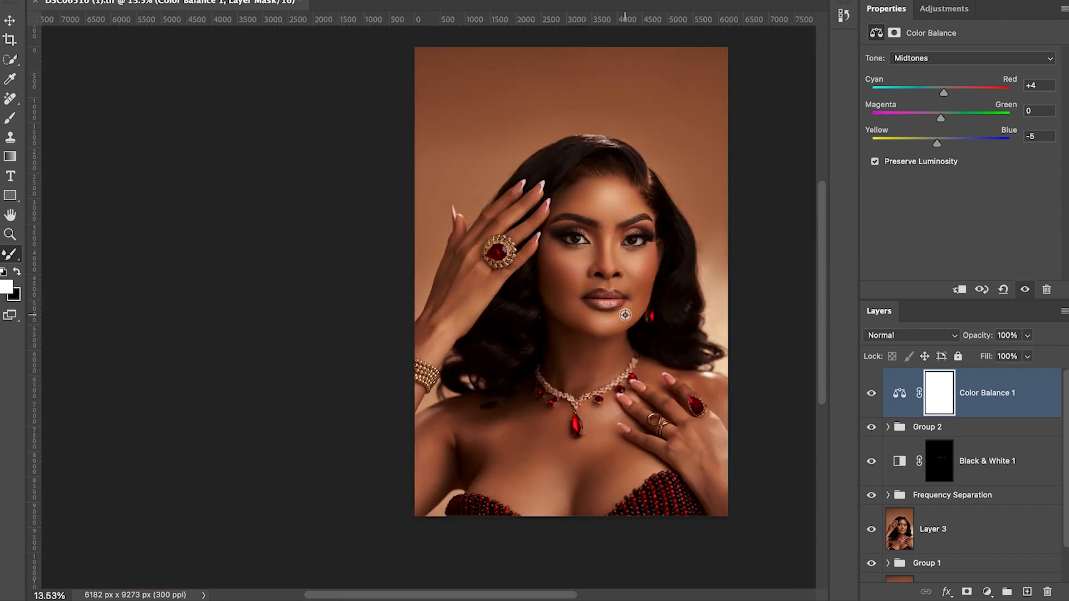
scroll(647, 322, "right", 2)
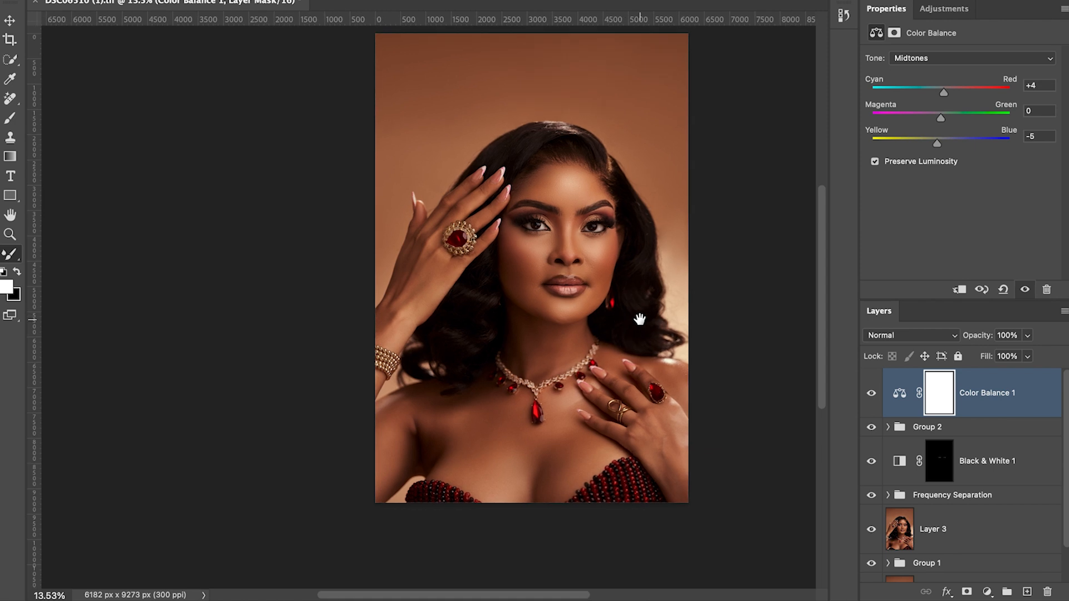
scroll(591, 294, "up", 2)
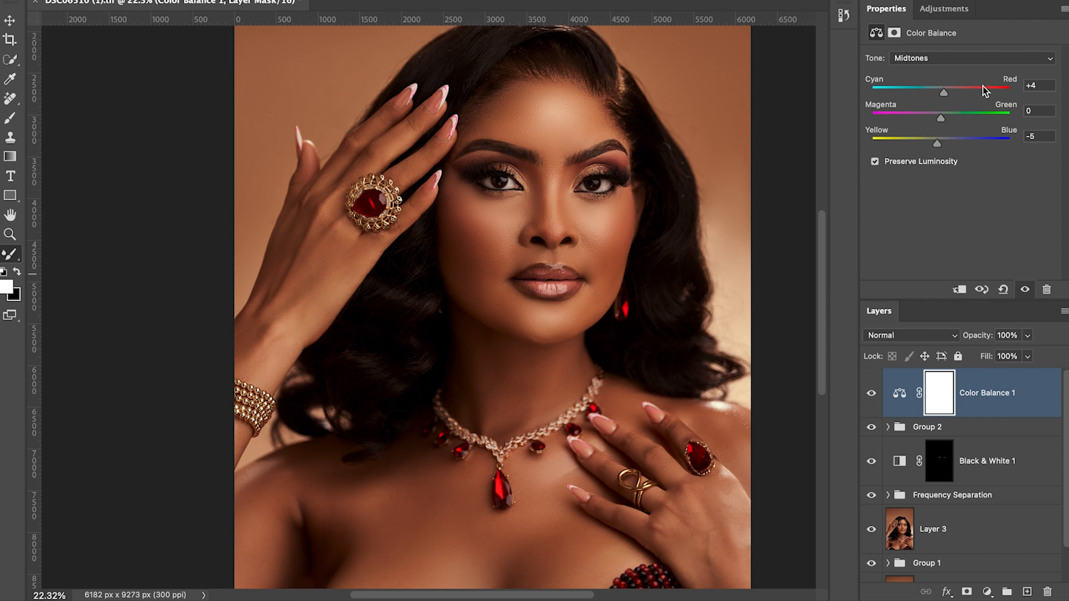
left_click(945, 9)
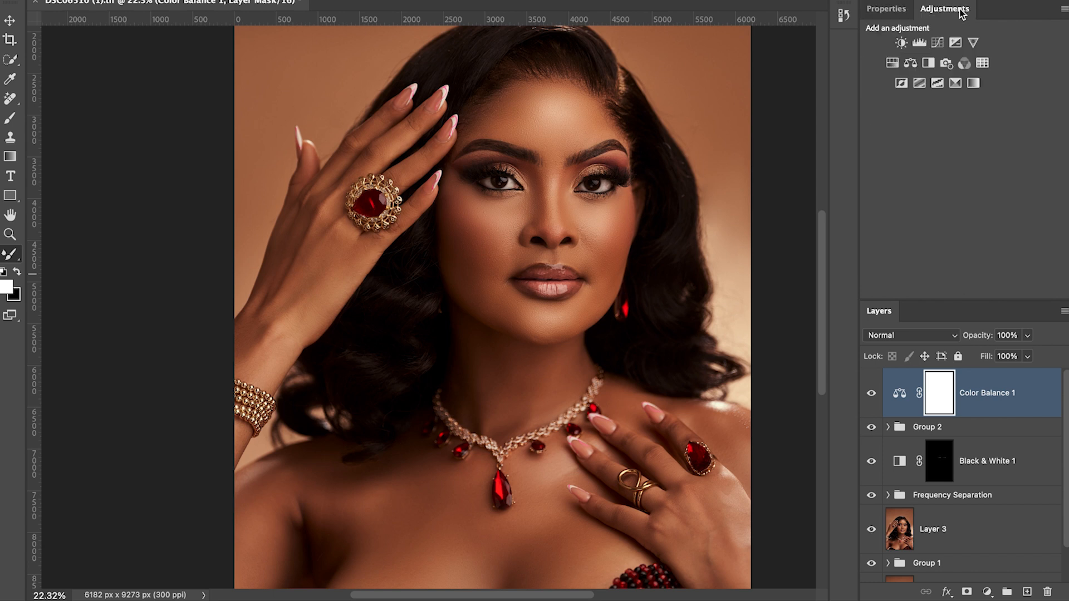
left_click(938, 42)
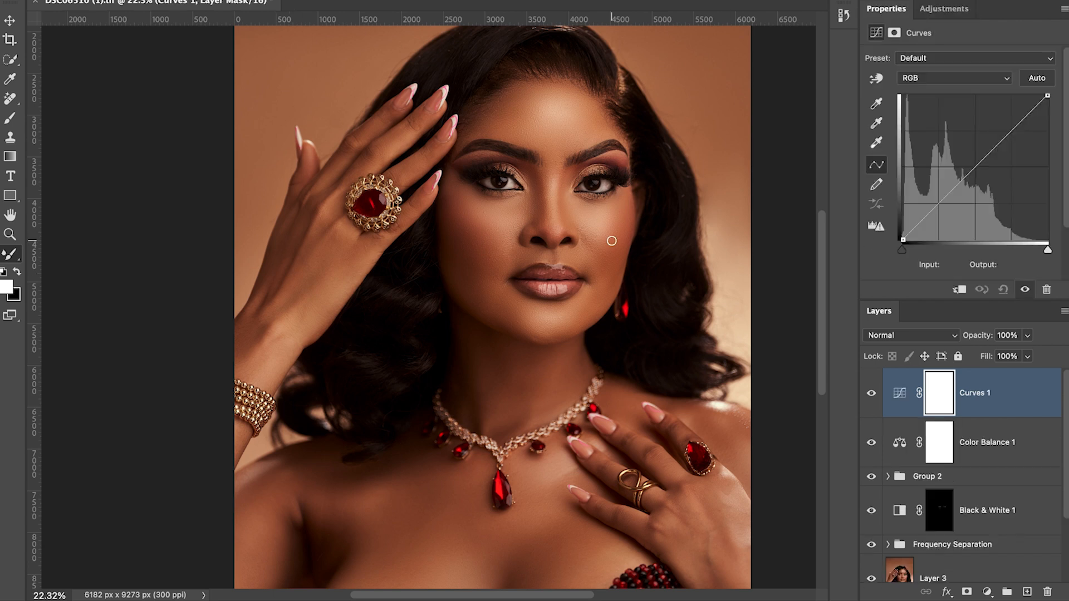
scroll(613, 241, "down", 3)
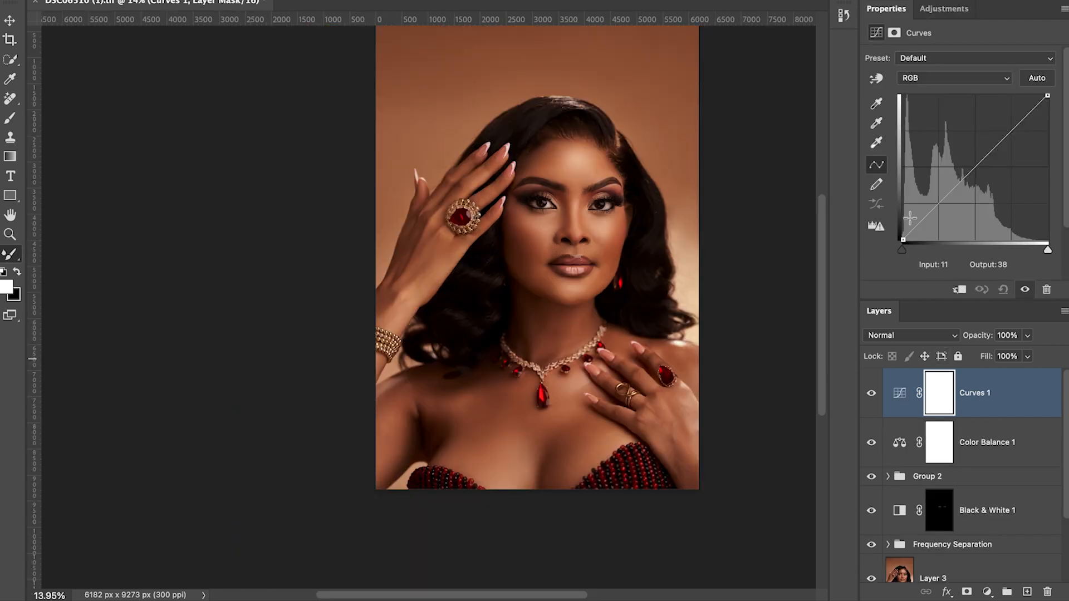
left_click(903, 240)
left_click_drag(903, 241, 905, 241)
Move the white point of the RGB curve to input 239, output 255
scroll(961, 226, "down", 3)
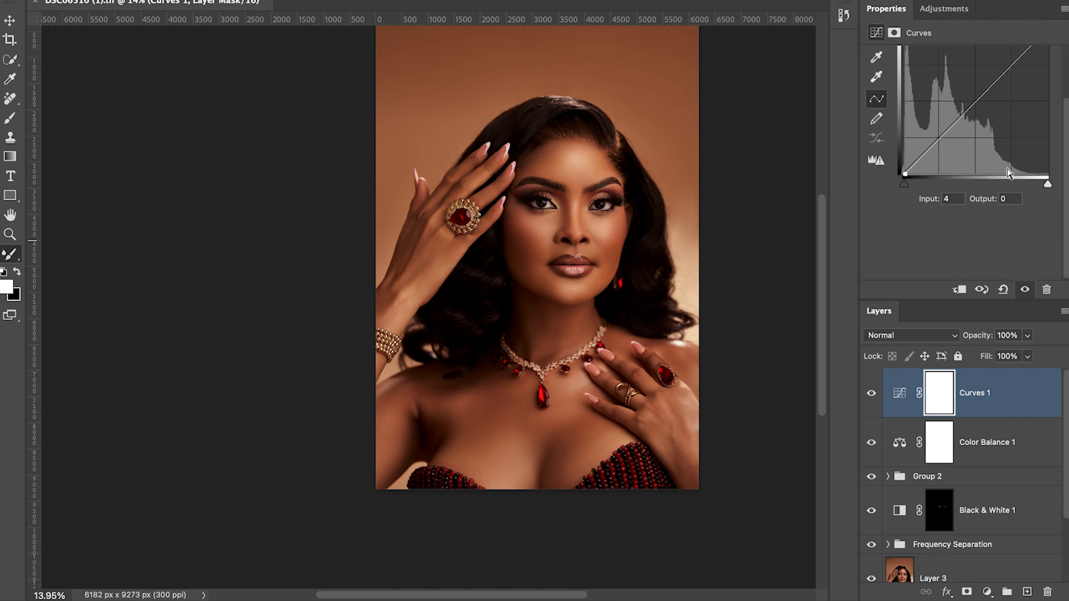
scroll(1010, 174, "up", 2)
left_click_drag(1048, 68, 1039, 69)
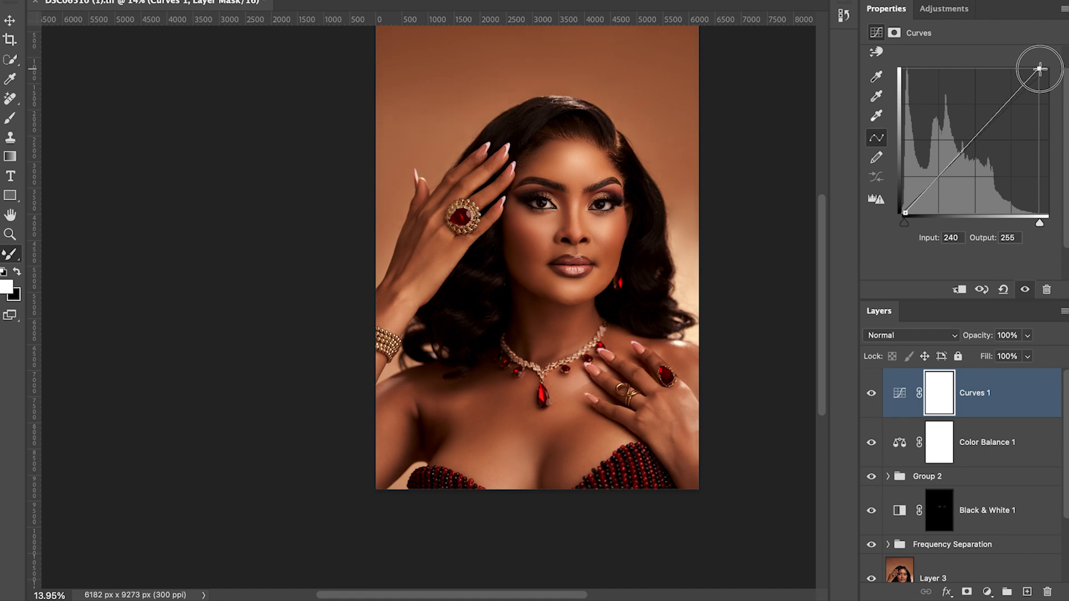
left_click_drag(1039, 68, 1038, 68)
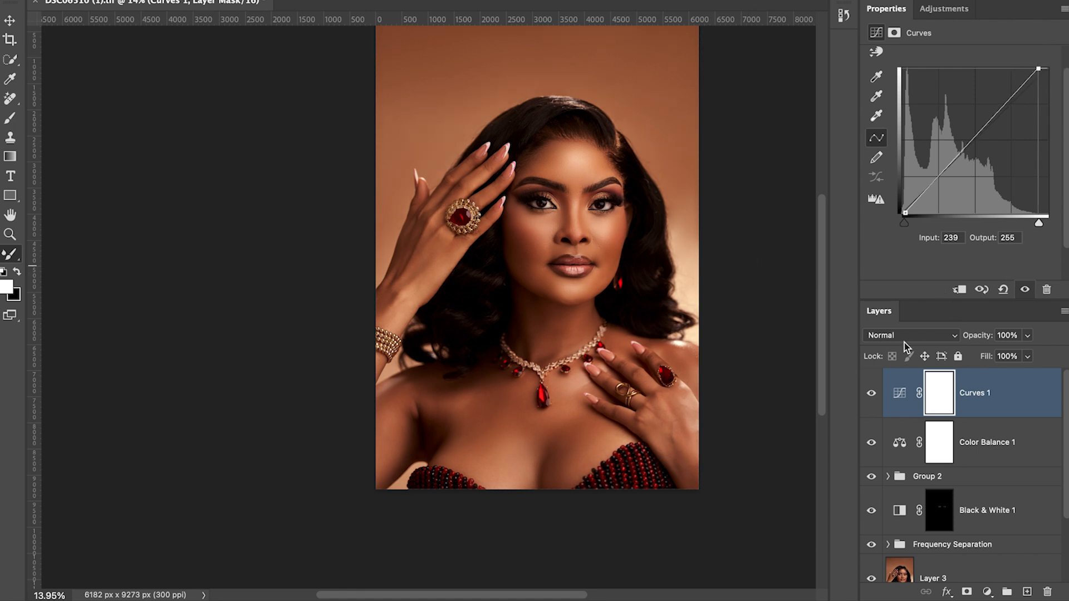
Compare the portrait with and without the Curves 1 layer, in full and closer on the face and hands
left_click(872, 393)
left_click(871, 393)
left_click(872, 393)
left_click(871, 393)
mouse_move(603, 244)
left_mouse_down()
mouse_move(629, 295)
mouse_move(625, 278)
left_mouse_up()
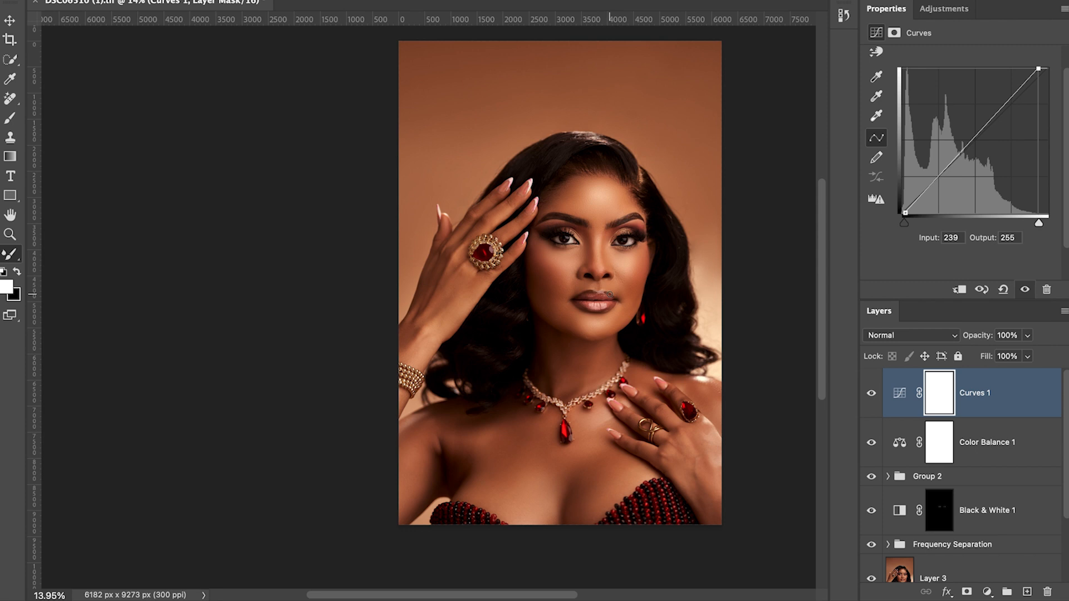
scroll(601, 237, "down", 1)
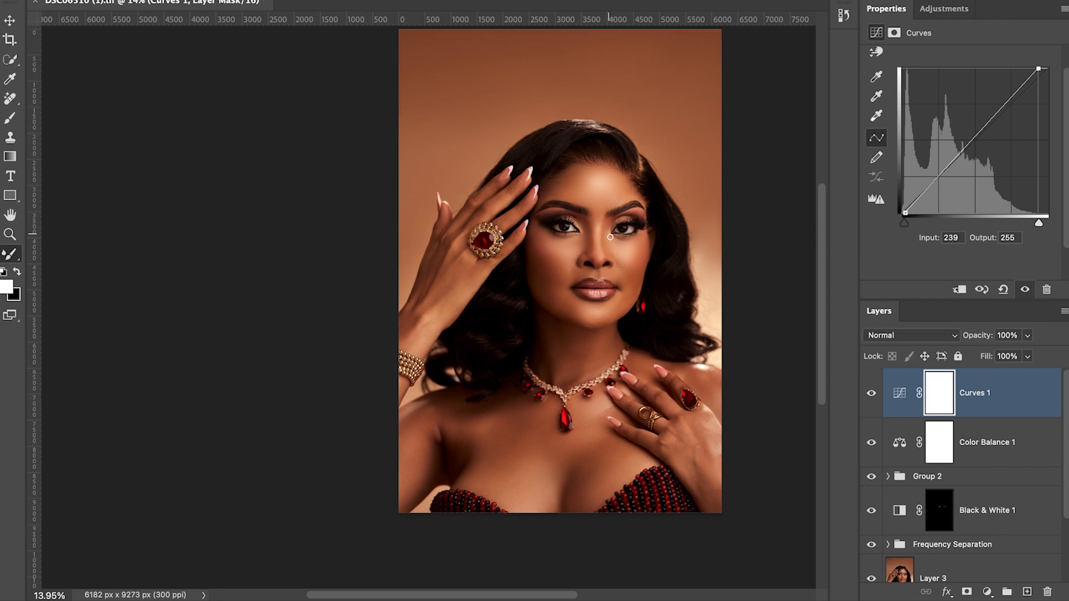
scroll(601, 237, "up", 3)
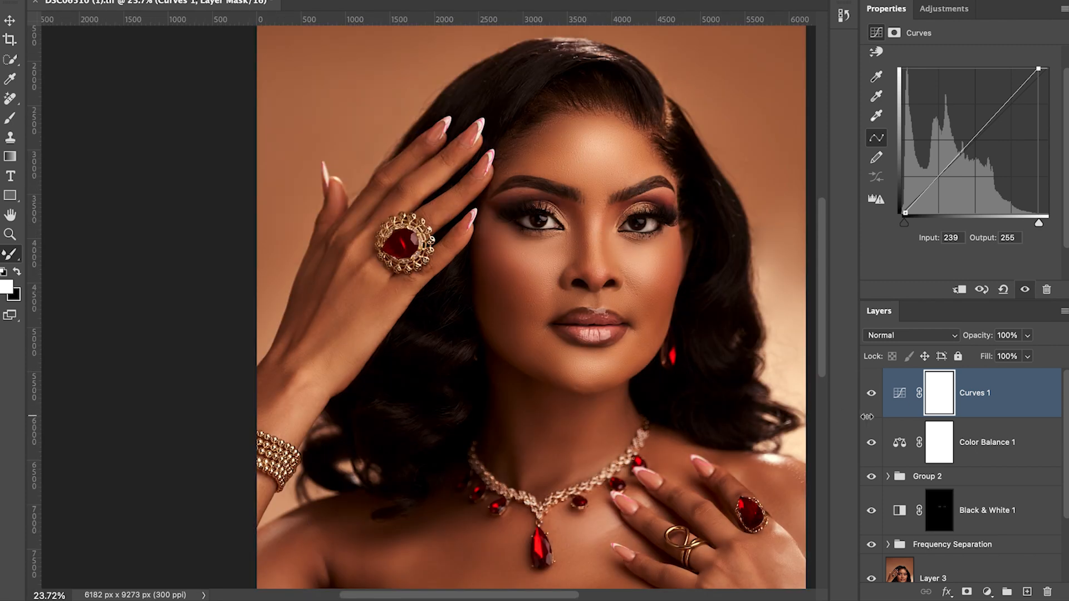
left_click(871, 394)
left_click(871, 395)
left_click(871, 396)
left_click(872, 395)
Examine the skin and rings on the hand resting on the chest, and the portrait as a whole
scroll(662, 333, "down", 1)
scroll(661, 332, "down", 1)
scroll(719, 339, "down", 3)
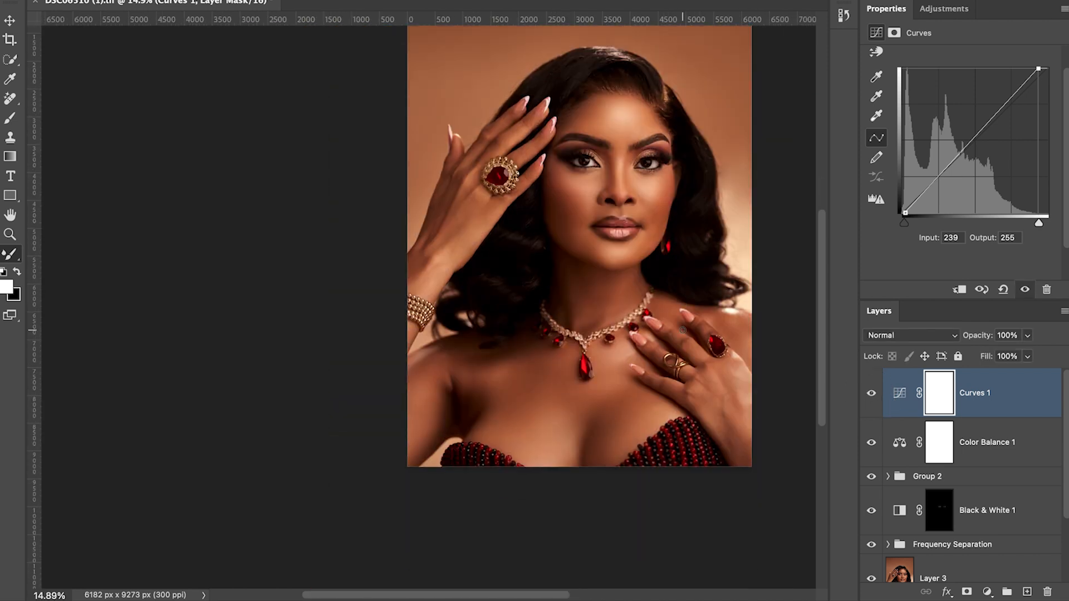
scroll(720, 365, "up", 6)
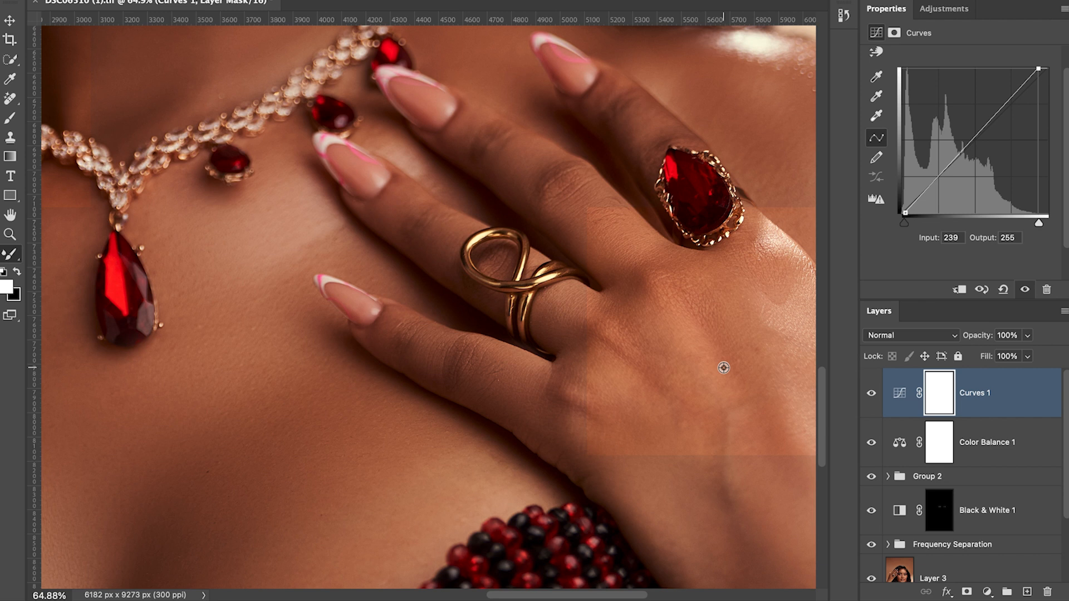
scroll(581, 281, "down", 3)
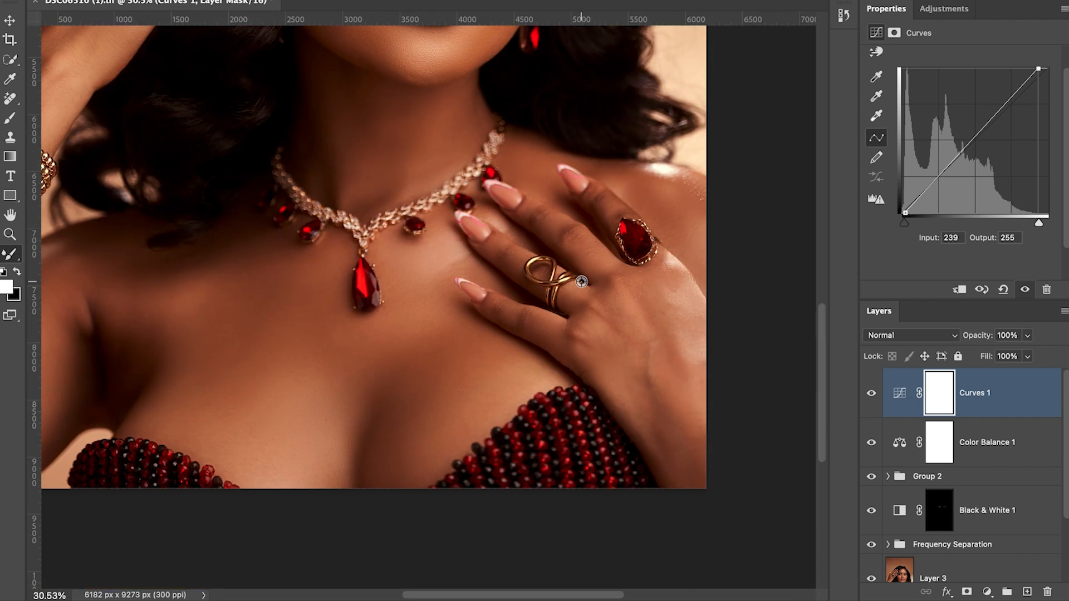
scroll(581, 281, "down", 2)
scroll(579, 282, "up", 2)
scroll(558, 284, "down", 2)
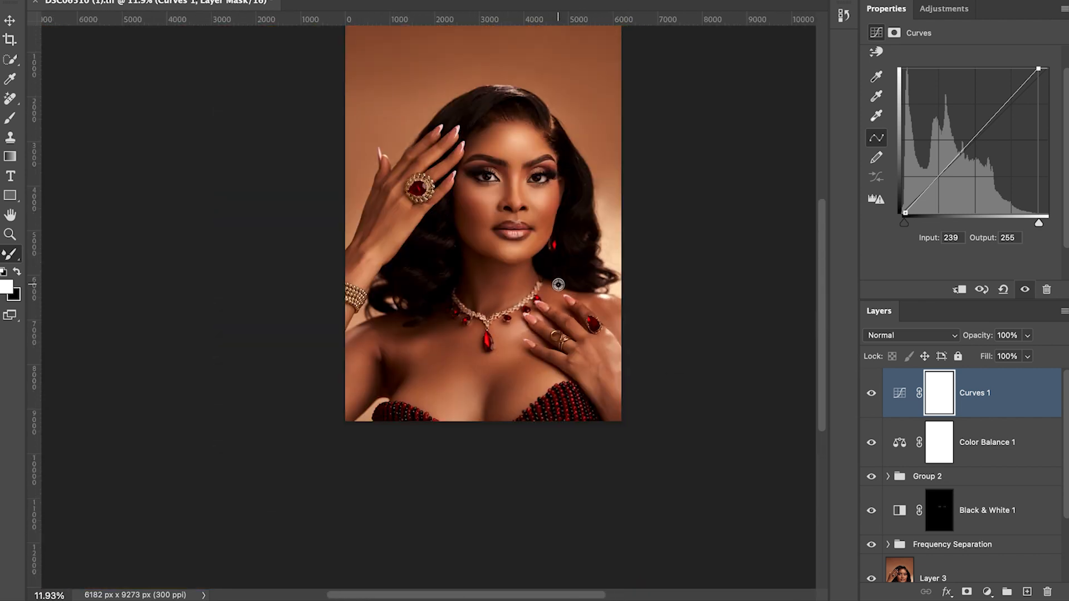
scroll(558, 284, "up", 2)
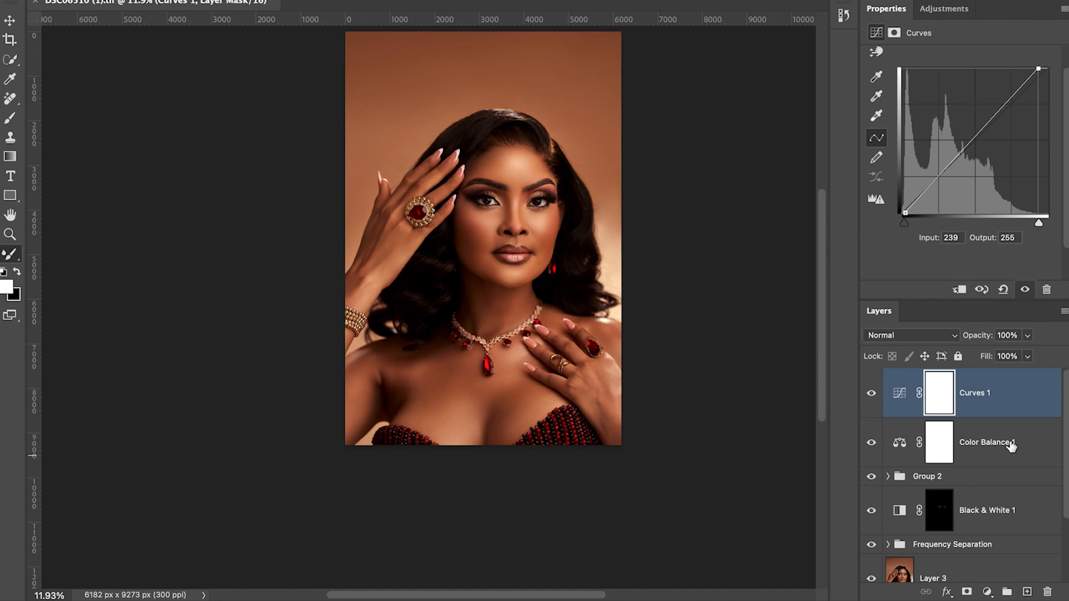
Save the portrait document and bring the whole image back into view
scroll(1002, 462, "down", 2)
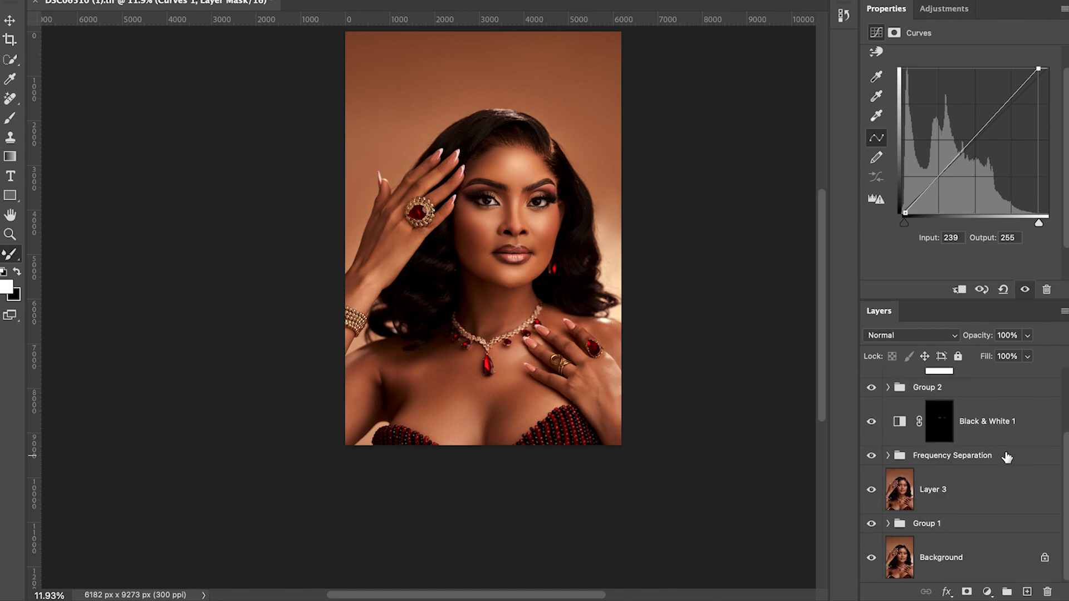
scroll(1007, 457, "up", 3)
scroll(824, 115, "up", 10)
scroll(824, 115, "right", 5)
scroll(869, 66, "up", 2)
scroll(632, 335, "down", 7)
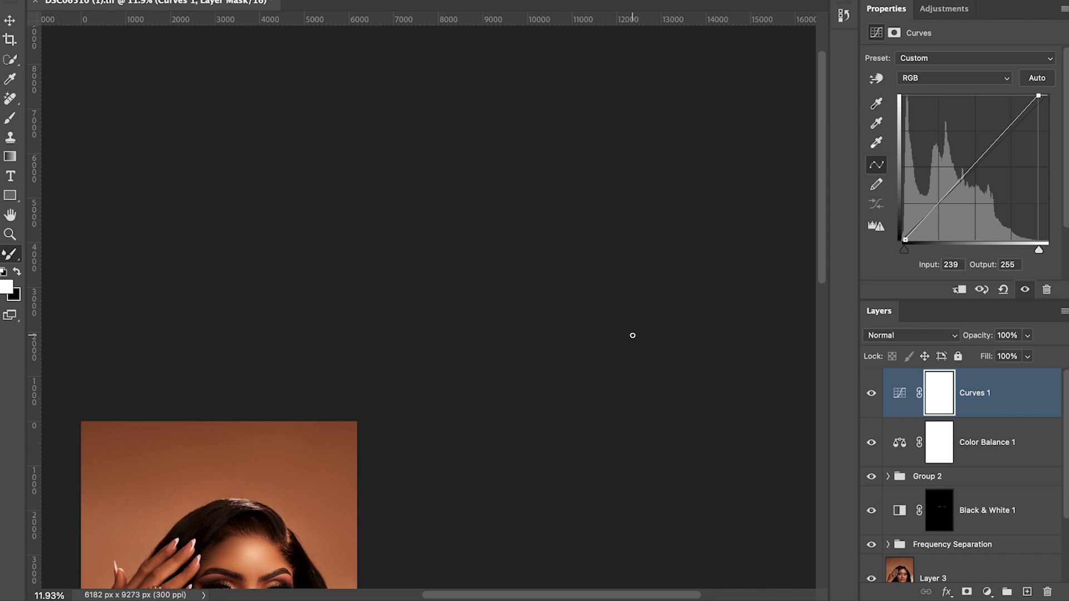
key("ctrl+s")
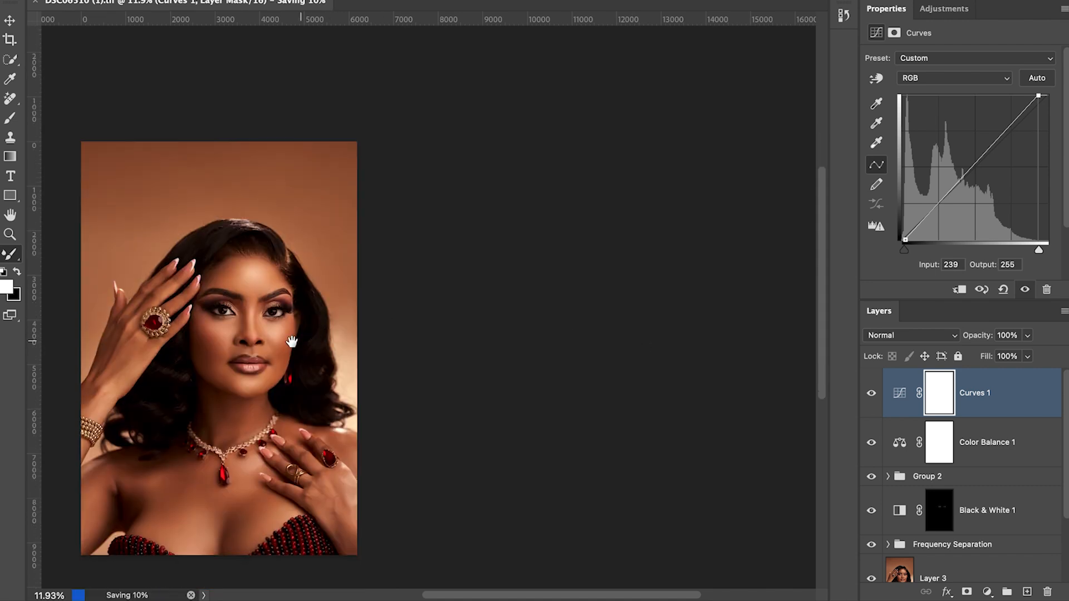
left_click_drag(284, 342, 579, 317)
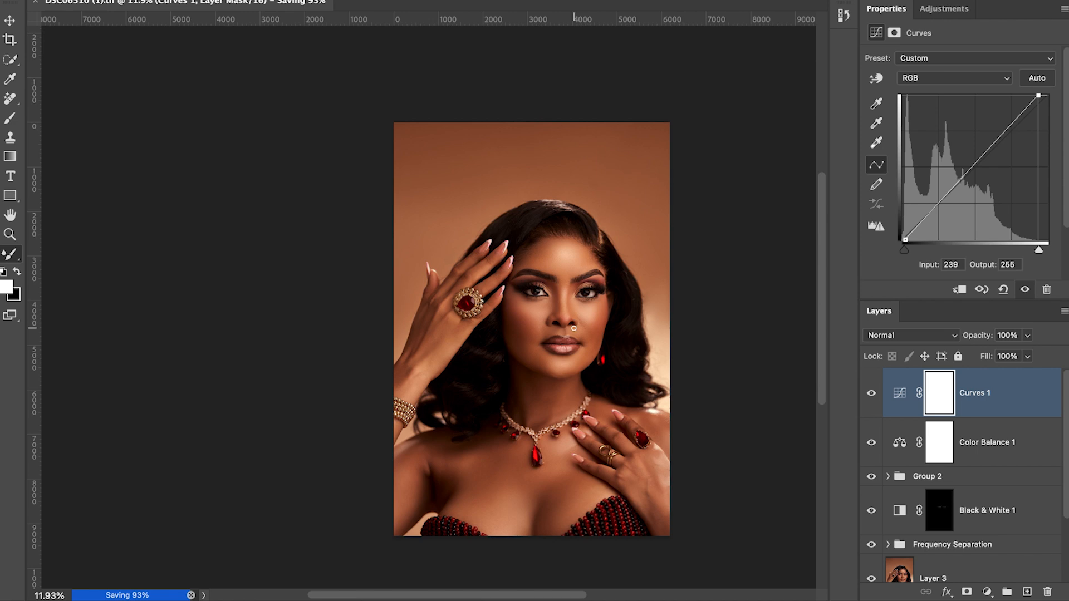
scroll(574, 327, "down", 3)
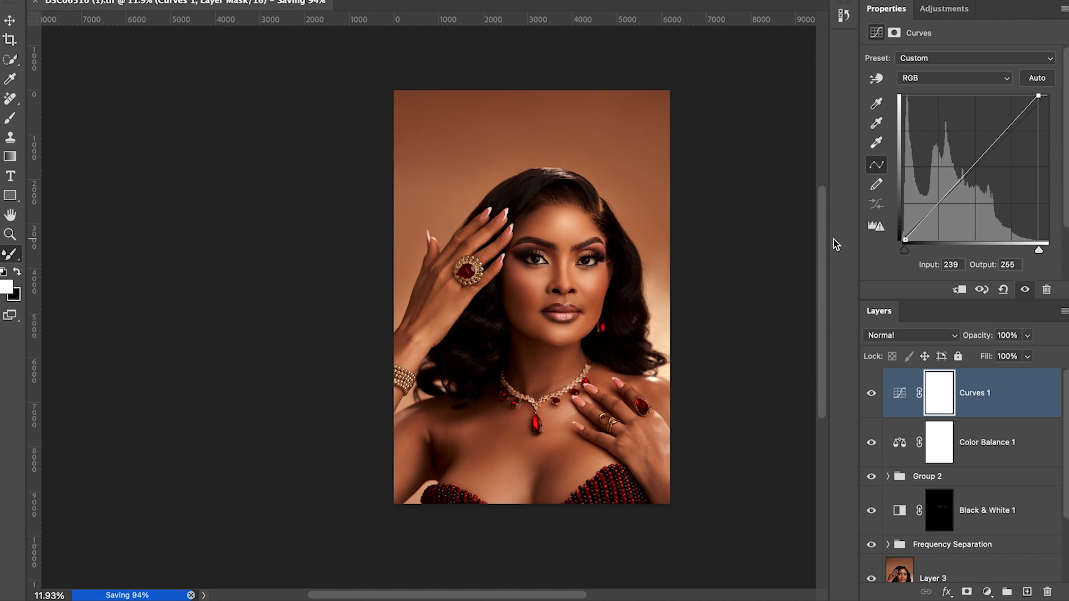
Compare the portrait's opening snapshot DSC06510 (1).tif with its latest saved history state, ending on the saved state
left_click(844, 14)
scroll(780, 49, "up", 5)
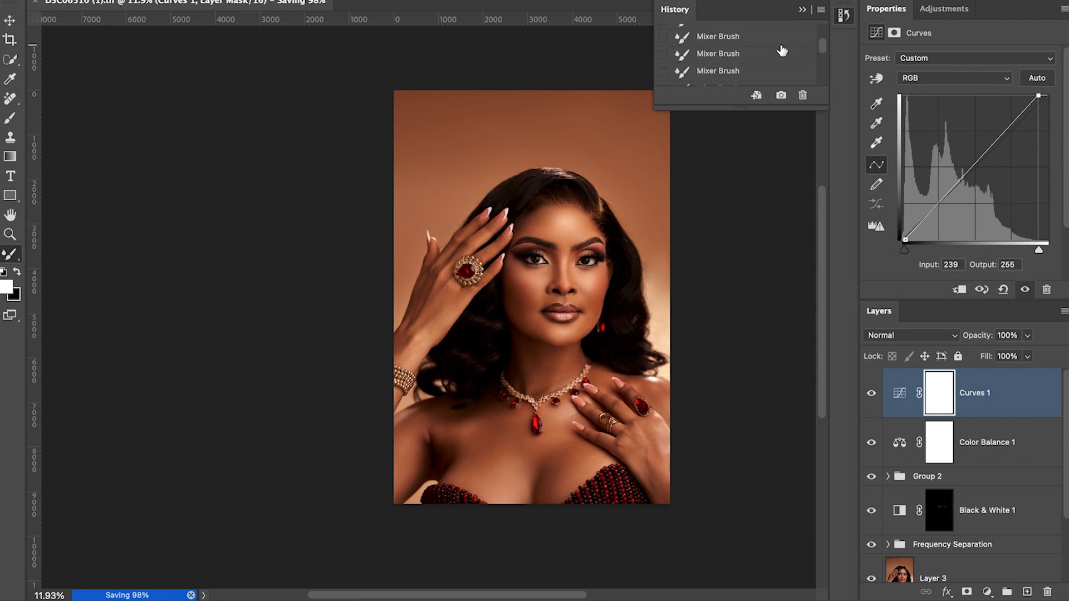
scroll(644, 262, "up", 10)
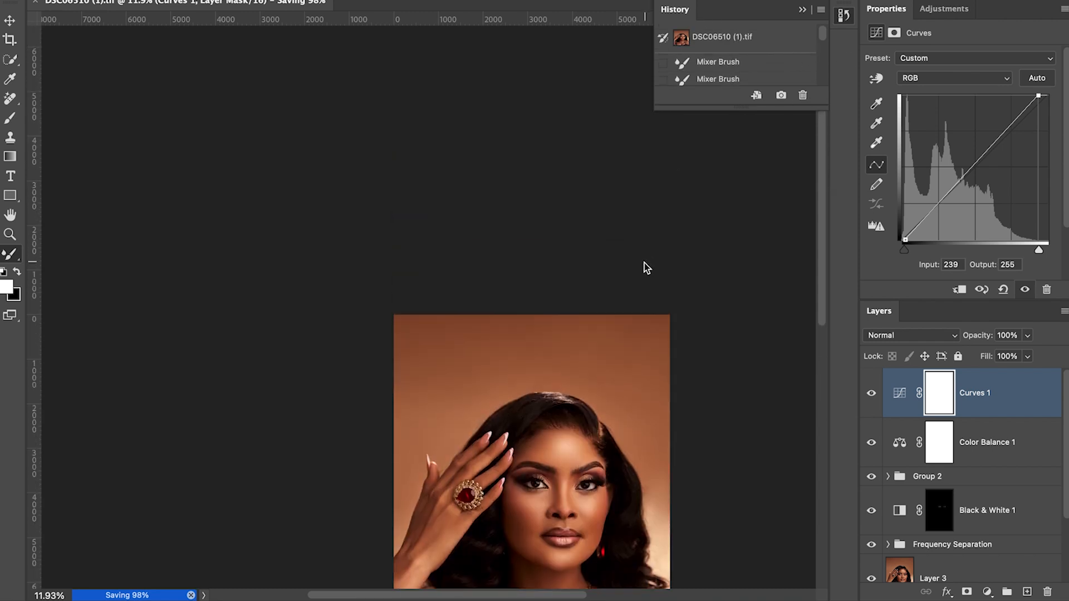
scroll(644, 264, "up", 4)
scroll(744, 65, "up", 5)
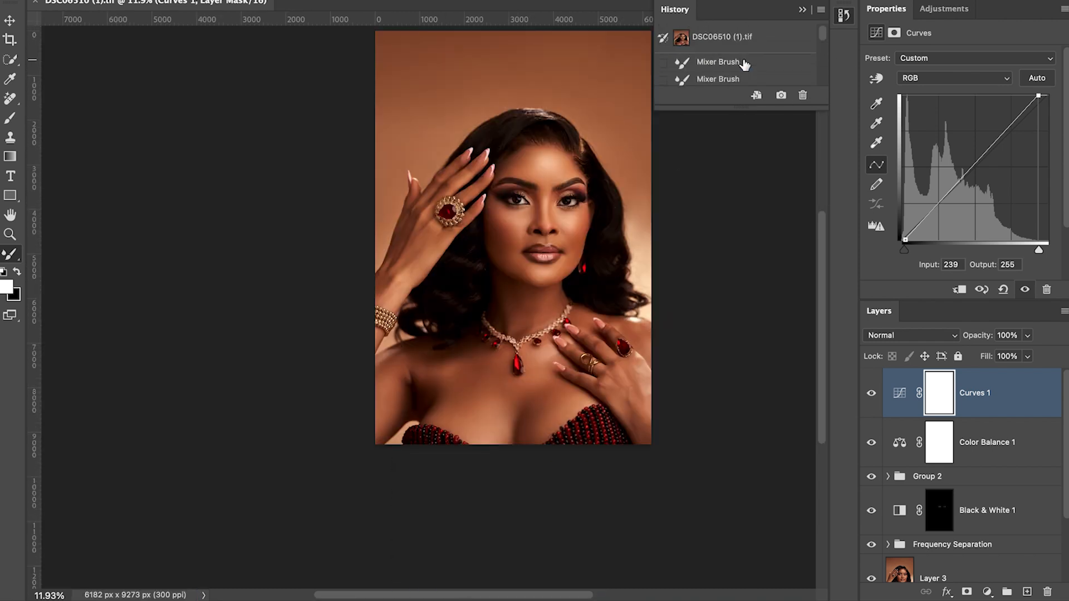
left_click(717, 38)
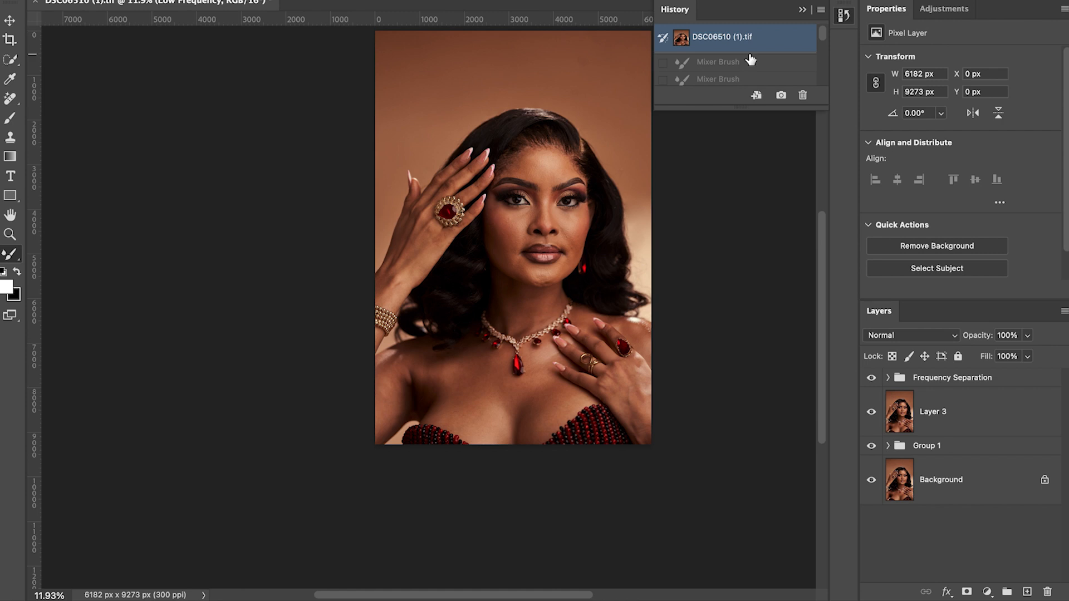
scroll(749, 58, "down", 5)
left_click(722, 76)
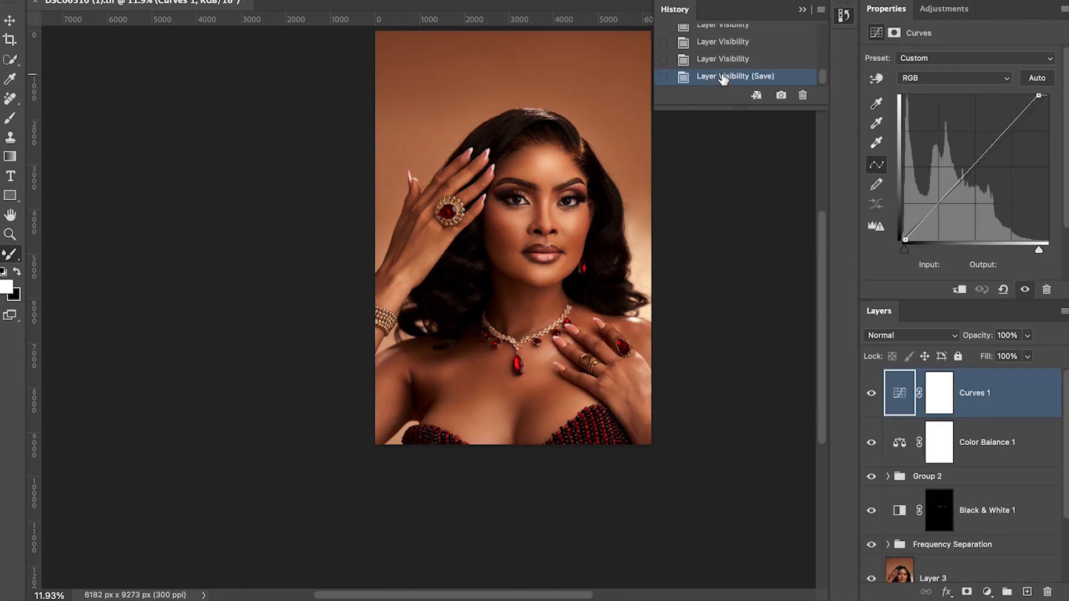
Switch twice more between the opening snapshot and the last Layer Visibility state to review the retouch before and after
scroll(729, 67, "up", 5)
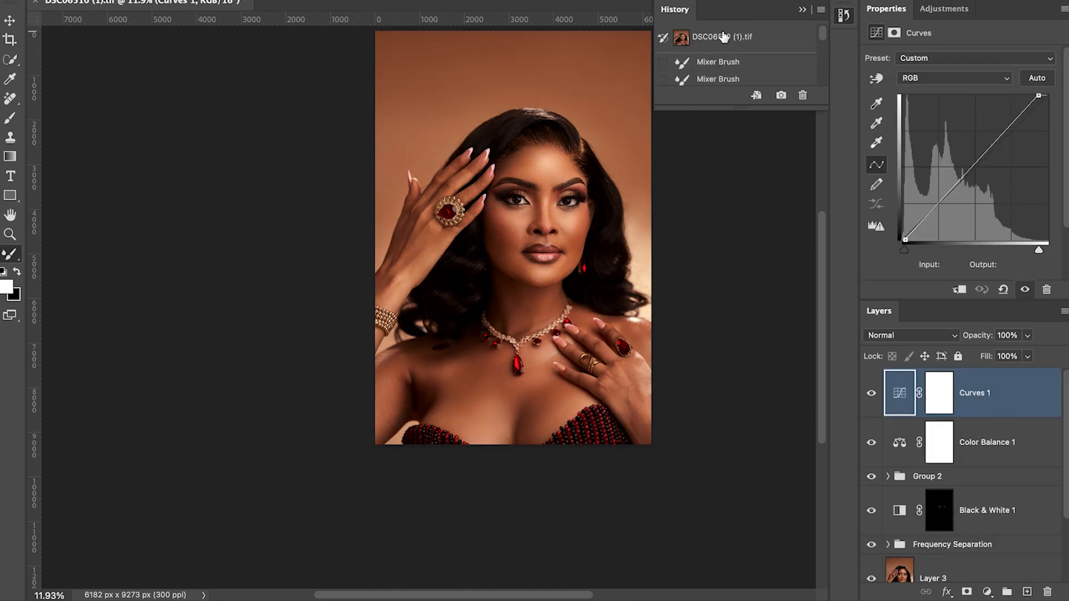
left_click(723, 37)
scroll(740, 60, "down", 5)
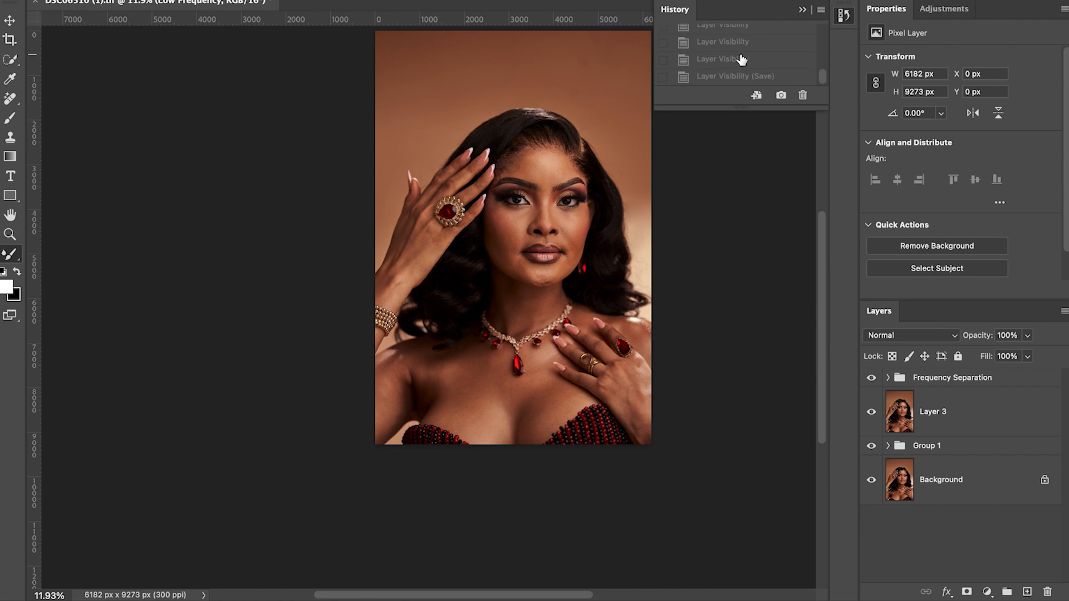
left_click(727, 76)
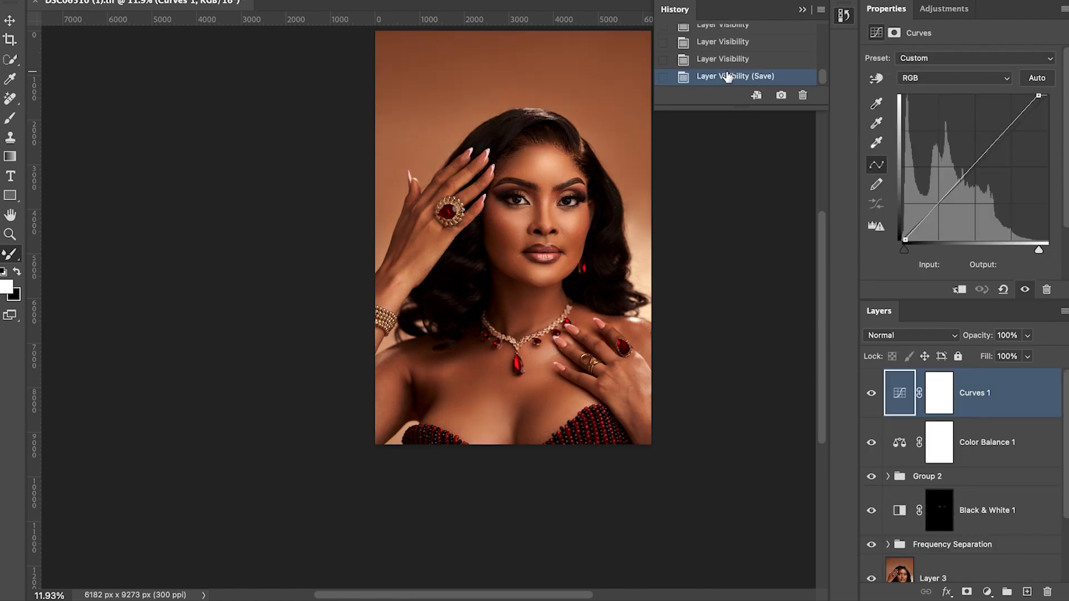
mouse_move(728, 76)
left_mouse_down()
mouse_move(731, 177)
mouse_move(755, 106)
mouse_move(744, 65)
left_mouse_up()
scroll(744, 67, "up", 5)
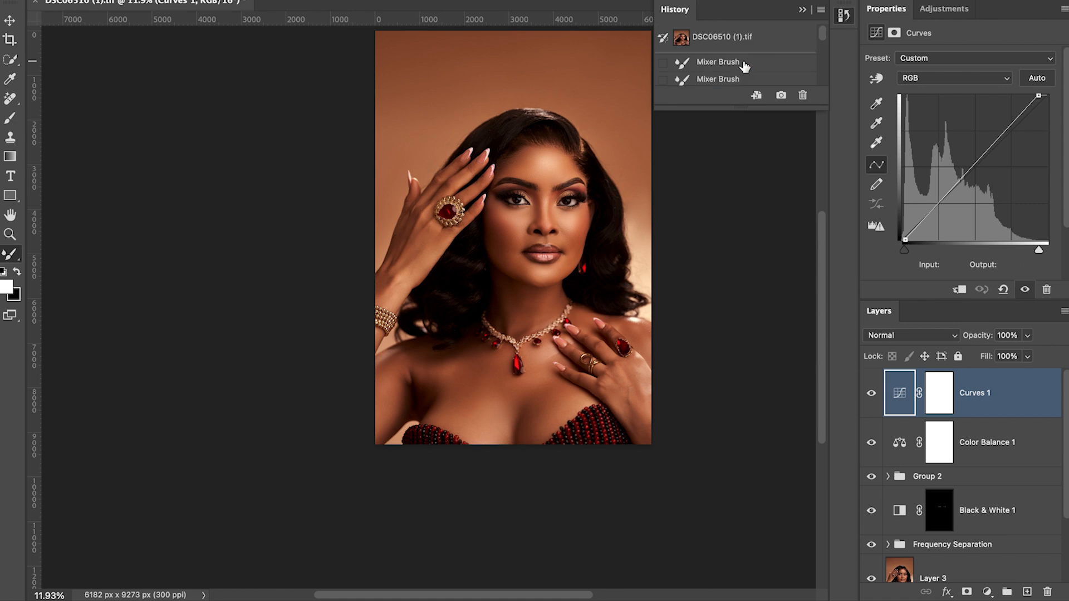
left_click(719, 38)
scroll(746, 64, "down", 10)
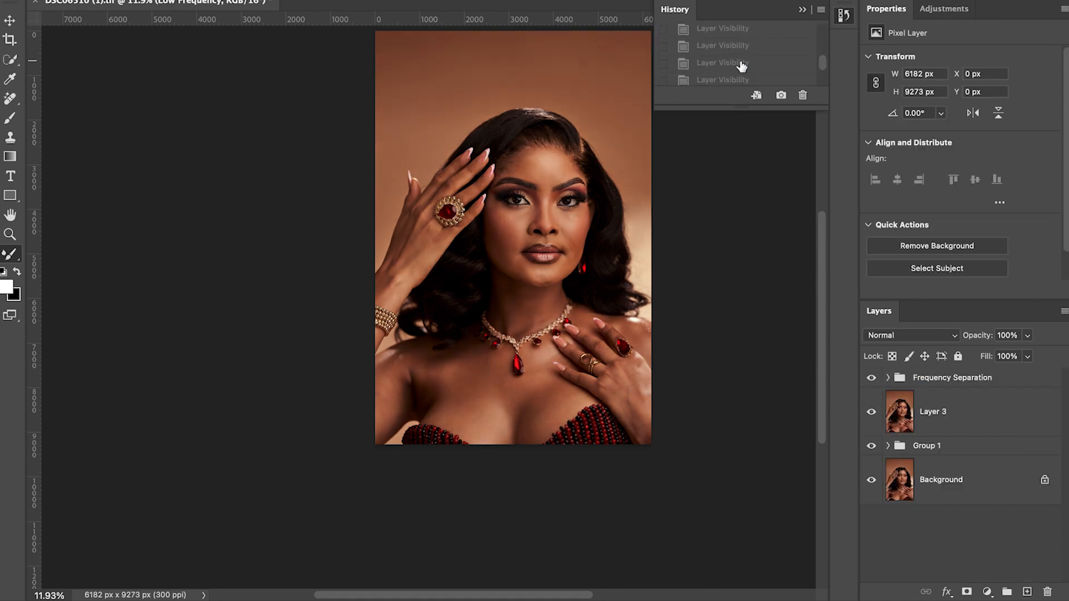
scroll(739, 68, "down", 5)
left_click(718, 76)
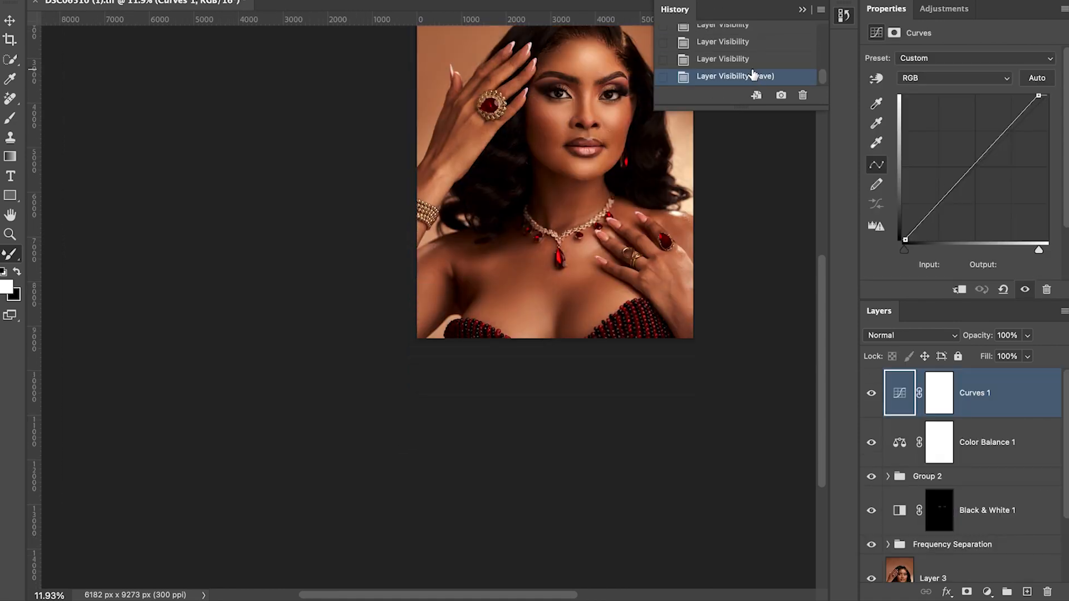
scroll(733, 71, "down", 3)
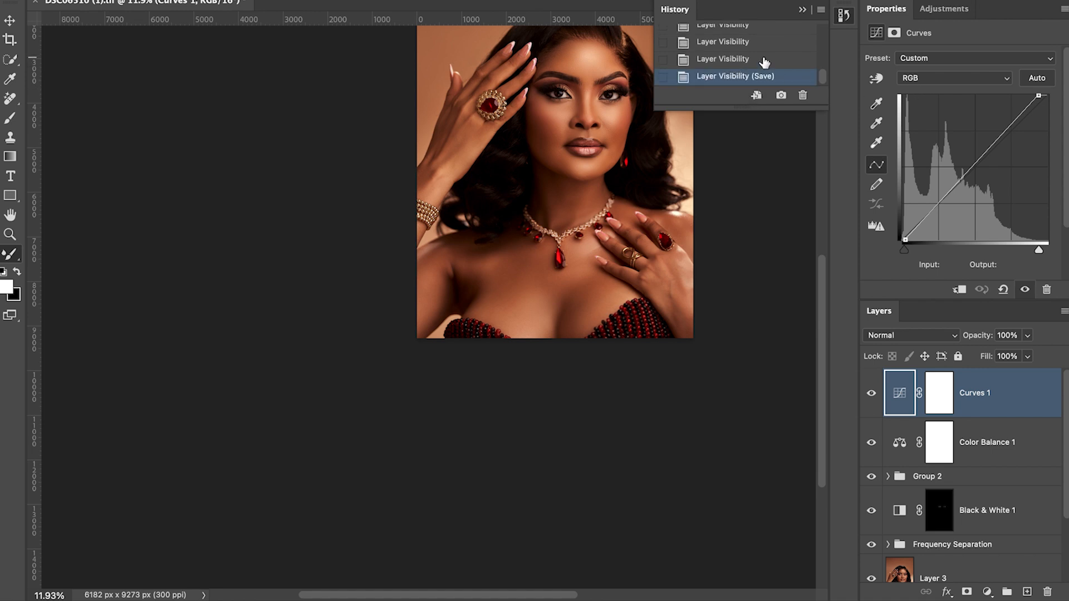
scroll(783, 186, "down", 5)
scroll(692, 172, "left", 2)
scroll(692, 167, "up", 20)
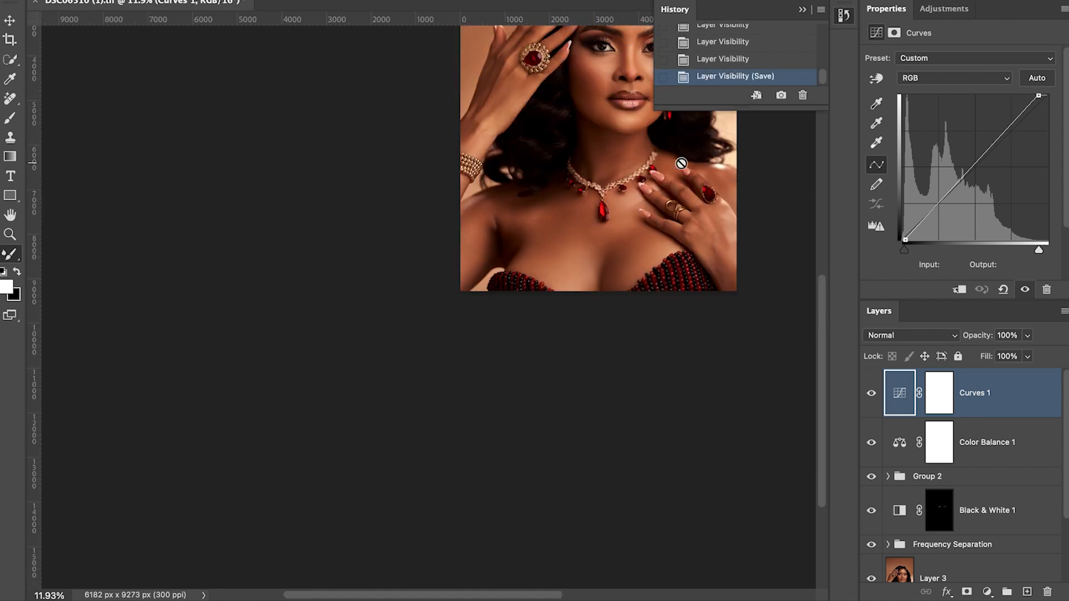
scroll(661, 304, "down", 4)
scroll(661, 304, "right", 3)
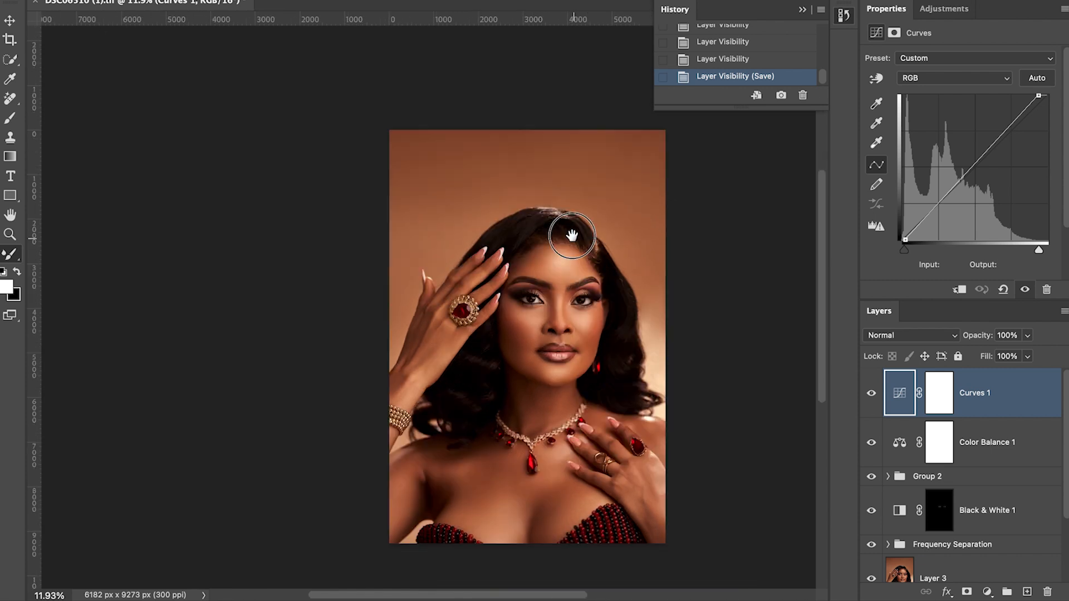